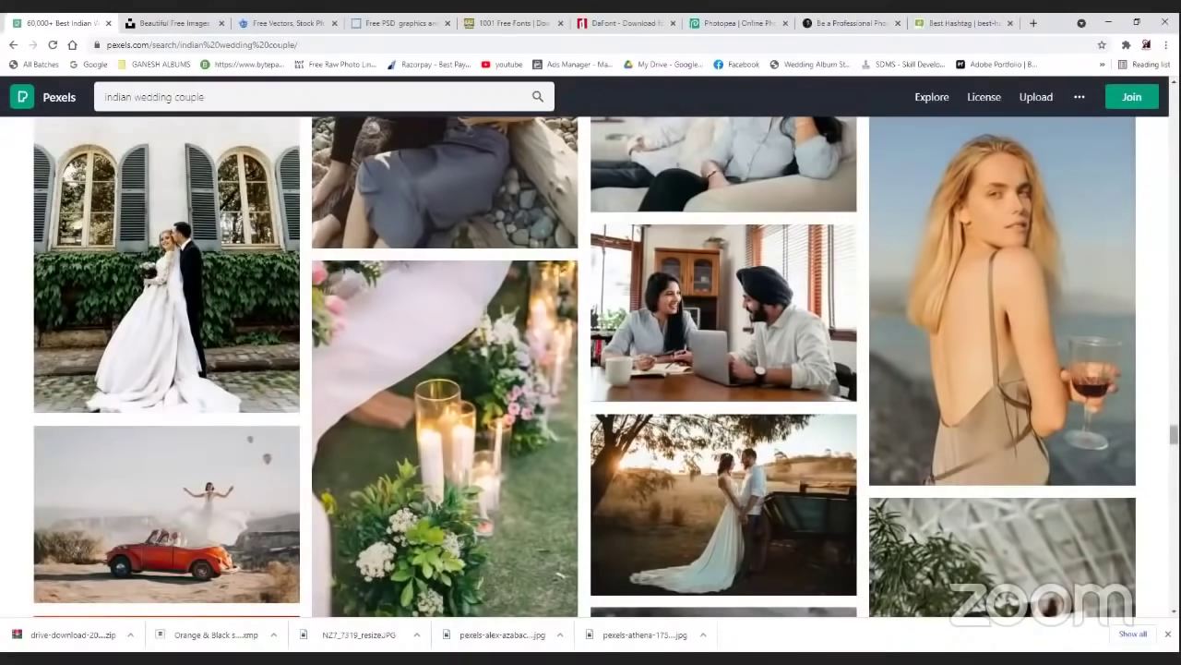
- Browse the Indian wedding couple results and open the photo of the smiling couple talking over a laptop at a table
{"action": "scroll", "coordinate": [584, 366], "scroll_direction": "down", "scroll_amount": 5}
{"action": "scroll", "coordinate": [584, 367], "scroll_direction": "up", "scroll_amount": 7}
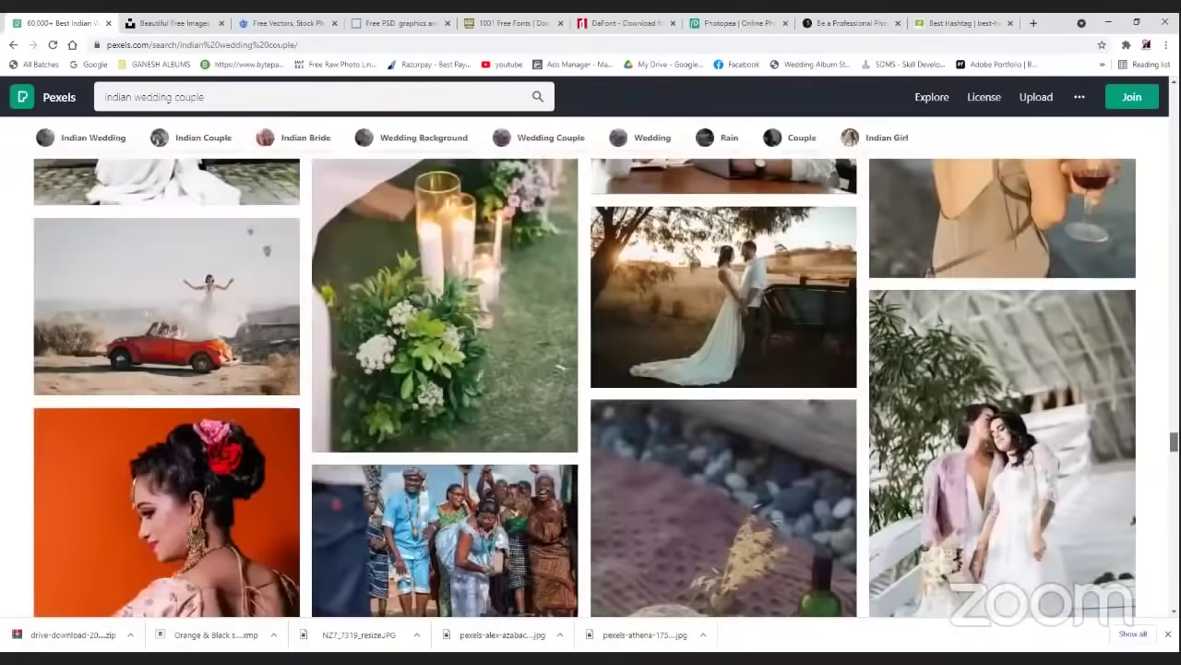
{"action": "scroll", "coordinate": [720, 437], "scroll_direction": "down", "scroll_amount": 10}
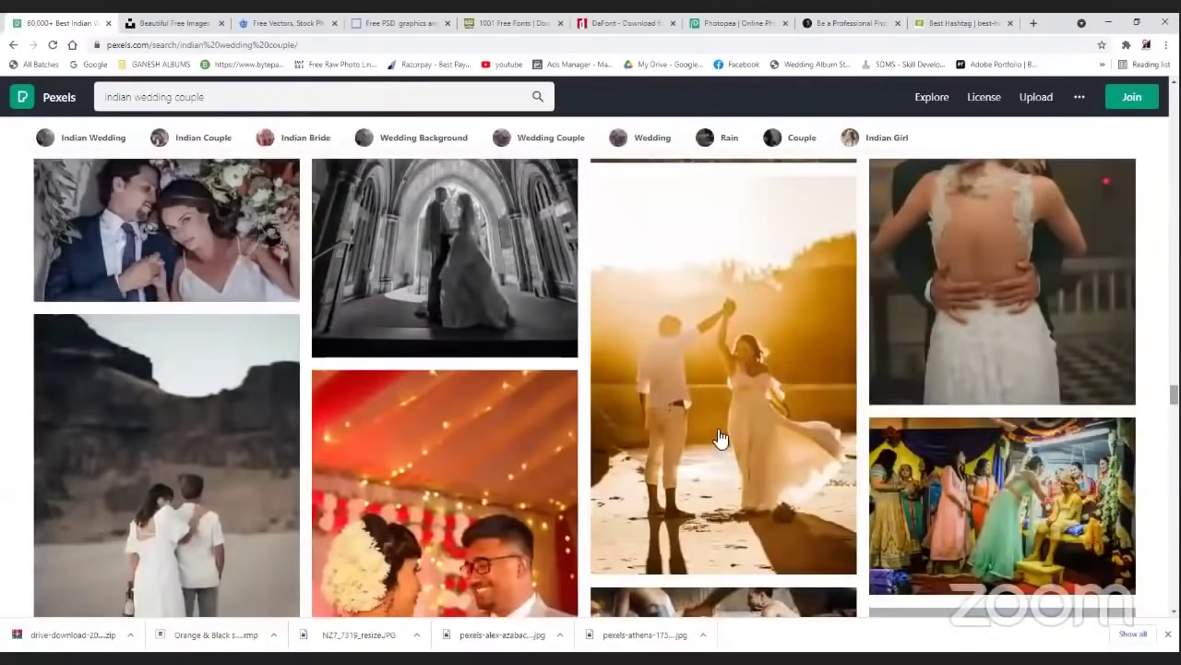
{"action": "scroll", "coordinate": [720, 438], "scroll_direction": "down", "scroll_amount": 6}
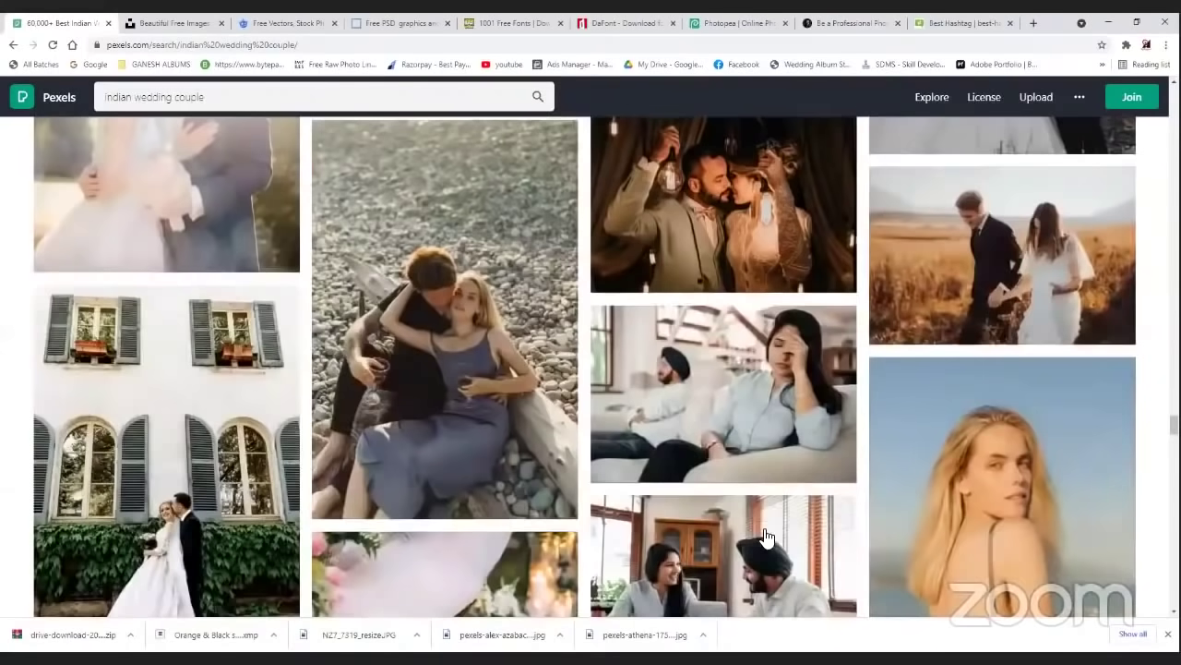
{"action": "left_click", "coordinate": [723, 554]}
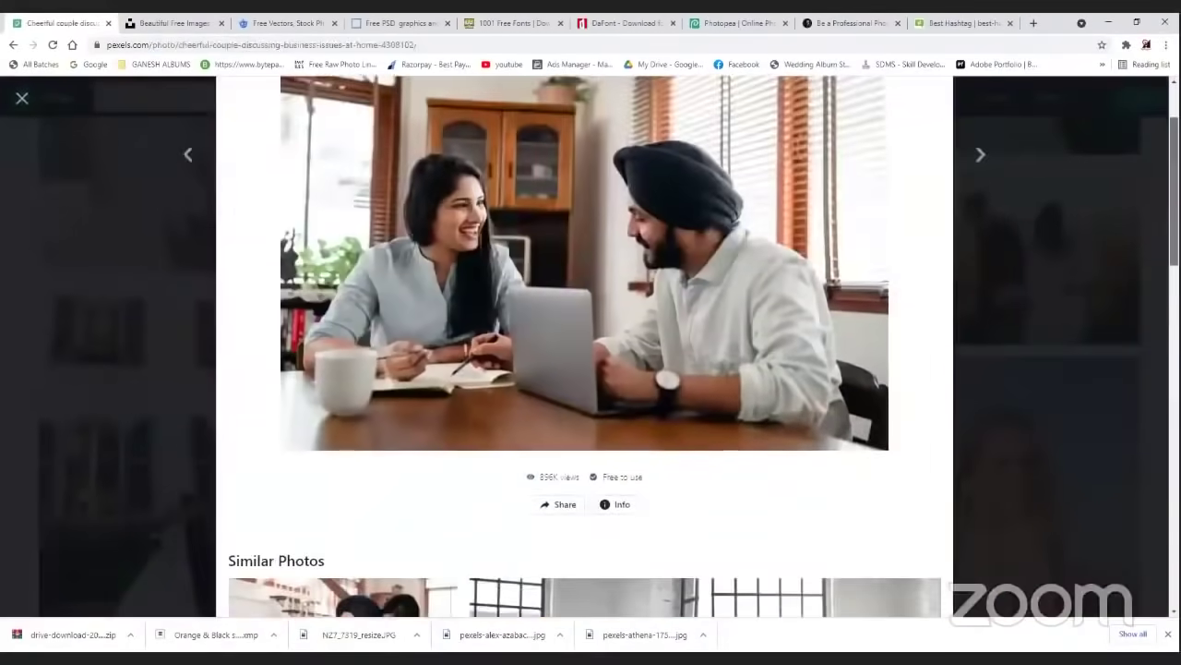
- Look through this photo's similar photos and open the one of the woman in a red checked outfit leaning over the man's chair
{"action": "scroll", "coordinate": [584, 347], "scroll_direction": "down", "scroll_amount": 8}
{"action": "scroll", "coordinate": [584, 347], "scroll_direction": "down", "scroll_amount": 3}
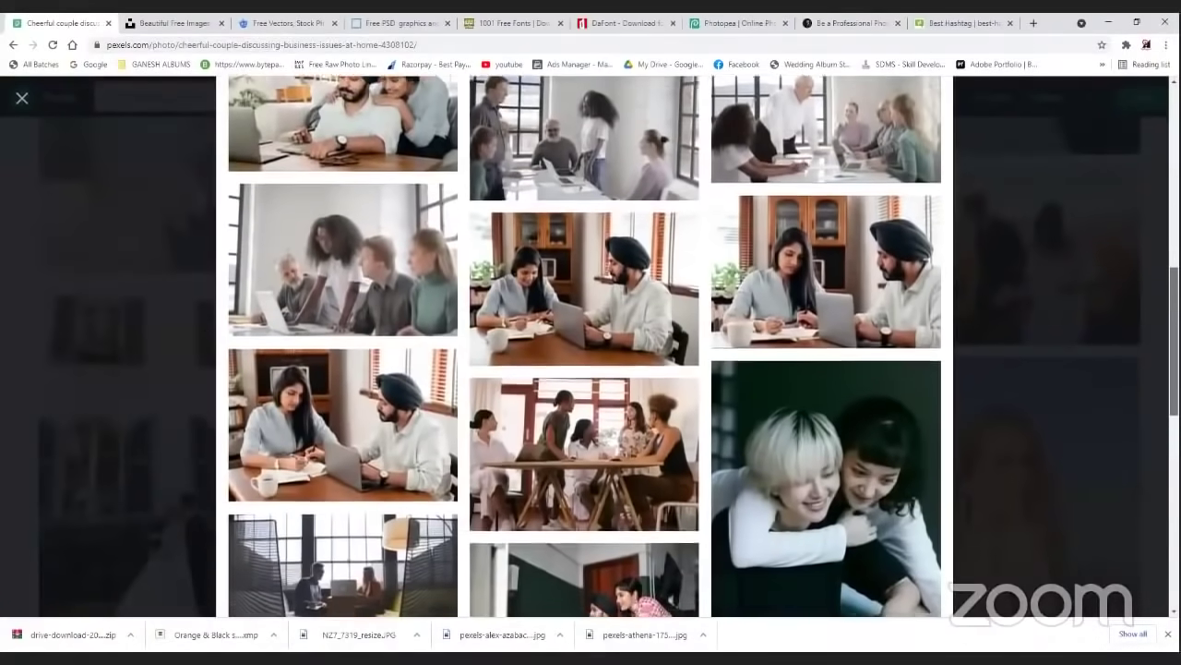
{"action": "scroll", "coordinate": [584, 347], "scroll_direction": "down", "scroll_amount": 2}
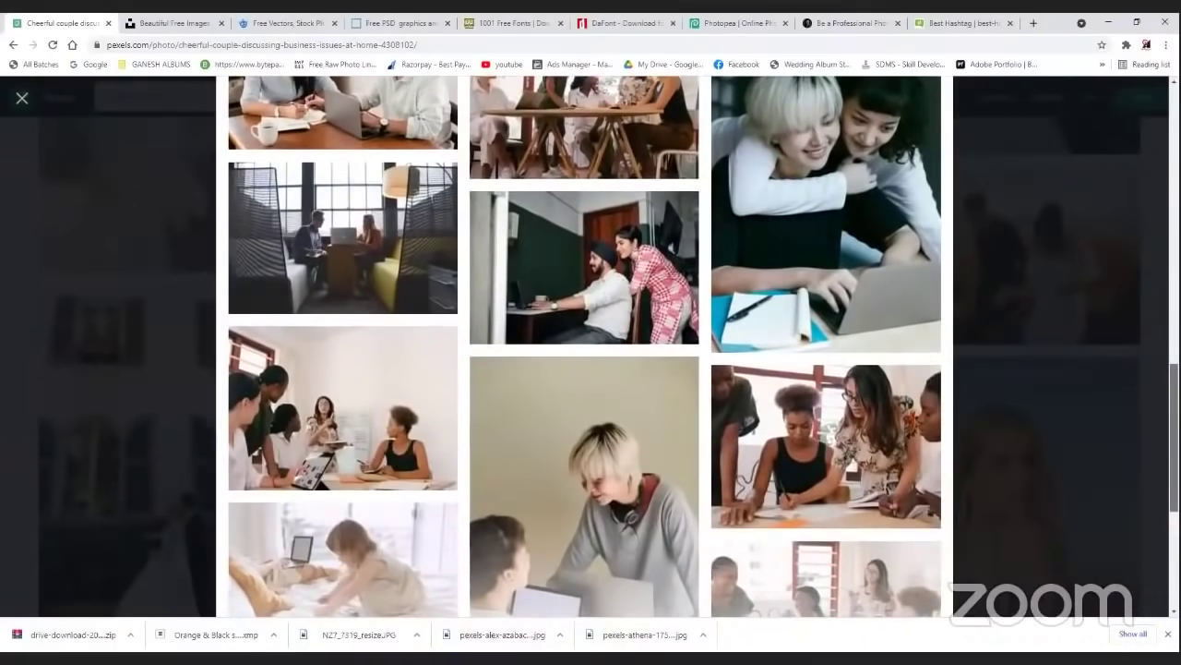
{"action": "left_click", "coordinate": [585, 276]}
- Examine the similar photos offered for the woman helping her husband at the laptop, and return to the main photo
{"action": "scroll", "coordinate": [585, 347], "scroll_direction": "down", "scroll_amount": 5}
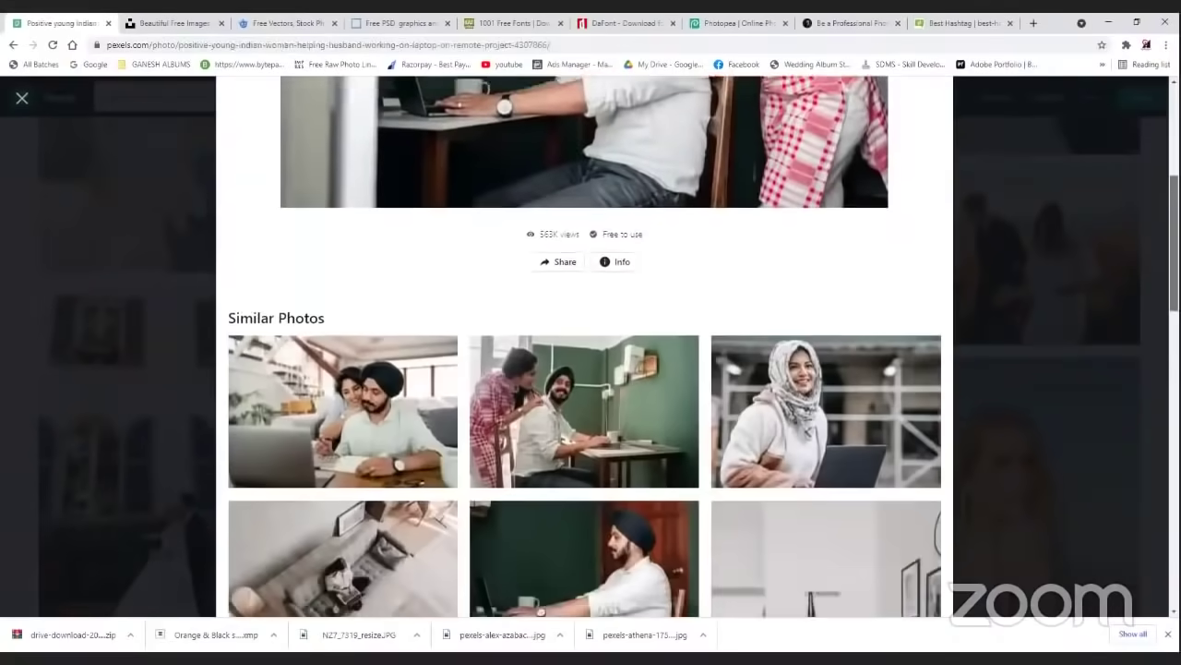
{"action": "scroll", "coordinate": [584, 347], "scroll_direction": "down", "scroll_amount": 5}
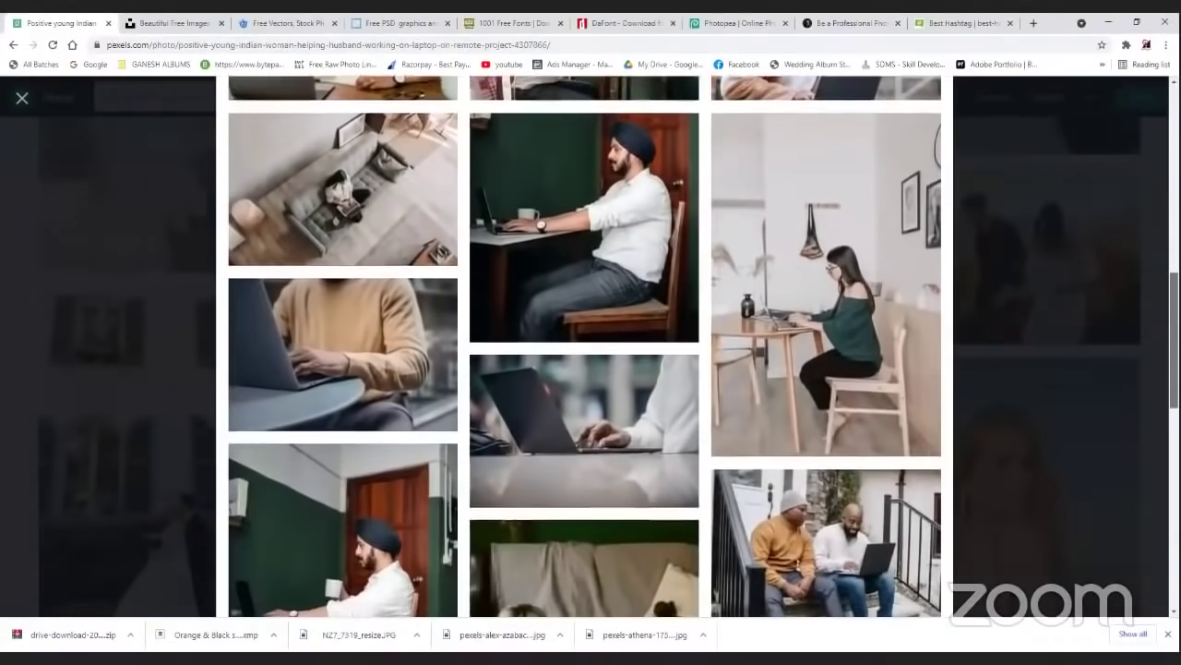
{"action": "scroll", "coordinate": [584, 347], "scroll_direction": "down", "scroll_amount": 2}
{"action": "scroll", "coordinate": [584, 347], "scroll_direction": "up", "scroll_amount": 10}
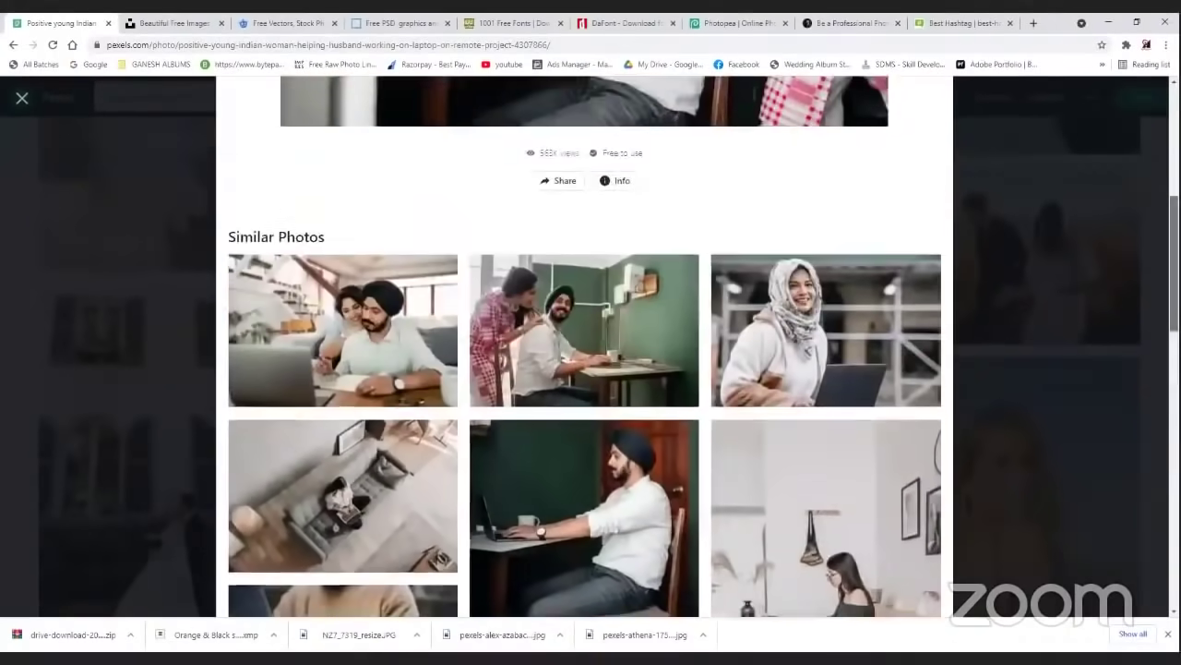
{"action": "scroll", "coordinate": [584, 347], "scroll_direction": "up", "scroll_amount": 2}
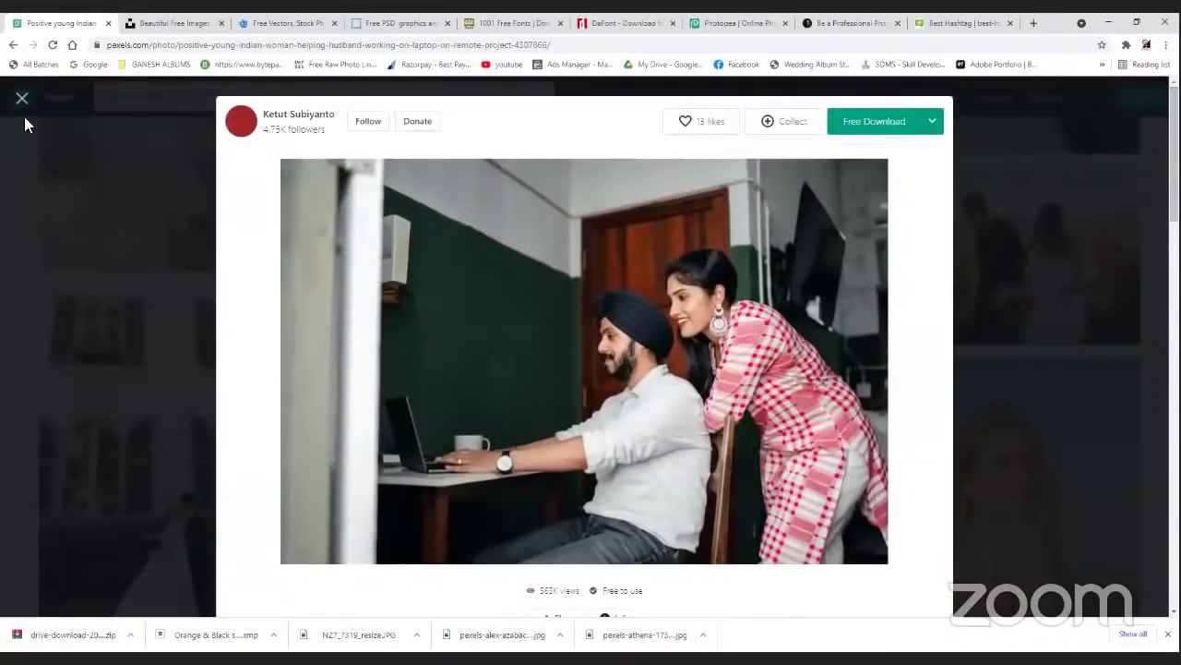
- Close the photo, search again for Indian wedding couple, and open the photo of a ring being placed on a hennaed hand
{"action": "left_click", "coordinate": [330, 101]}
{"action": "key", "text": "ctrl+shift+Left"}
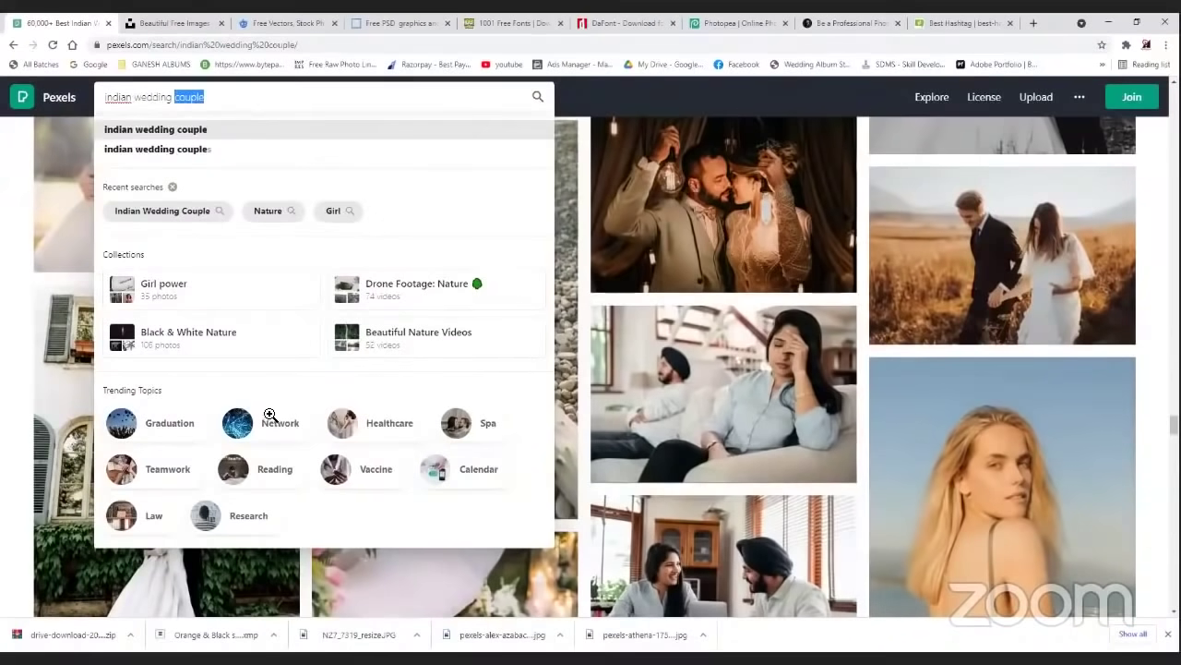
{"action": "key", "text": "Return"}
{"action": "left_click", "coordinate": [729, 249]}
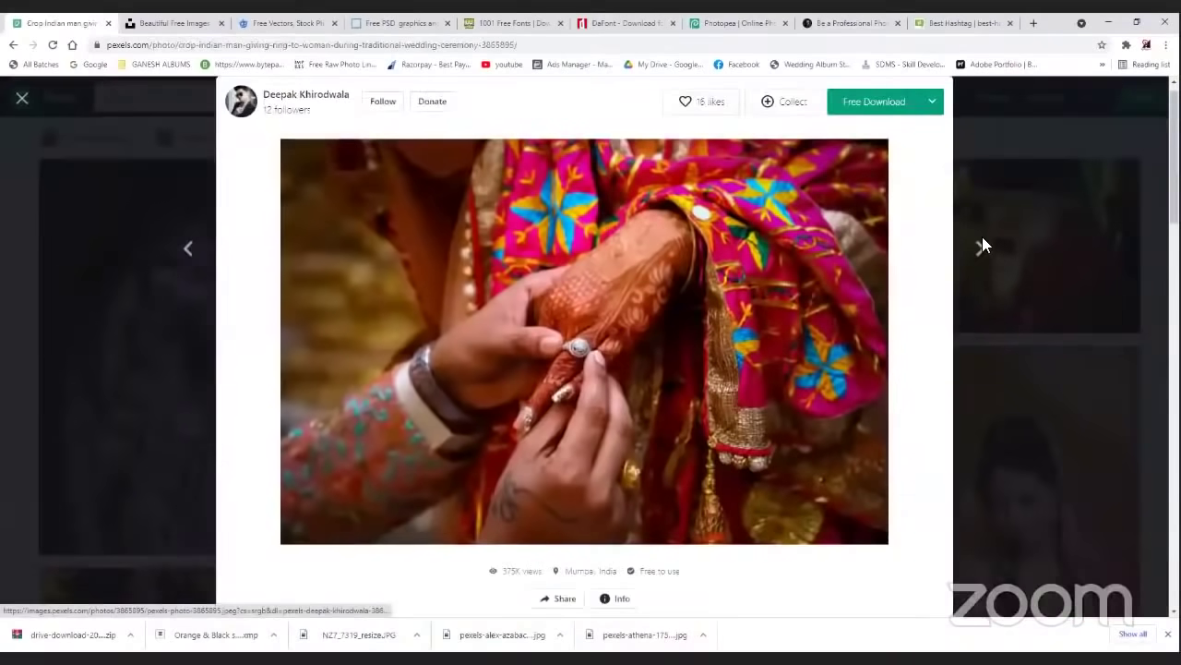
- Examine the similar photos, related tags and sponsored photos for the ring ceremony picture, and return to the search results
{"action": "scroll", "coordinate": [584, 341], "scroll_direction": "down", "scroll_amount": 3}
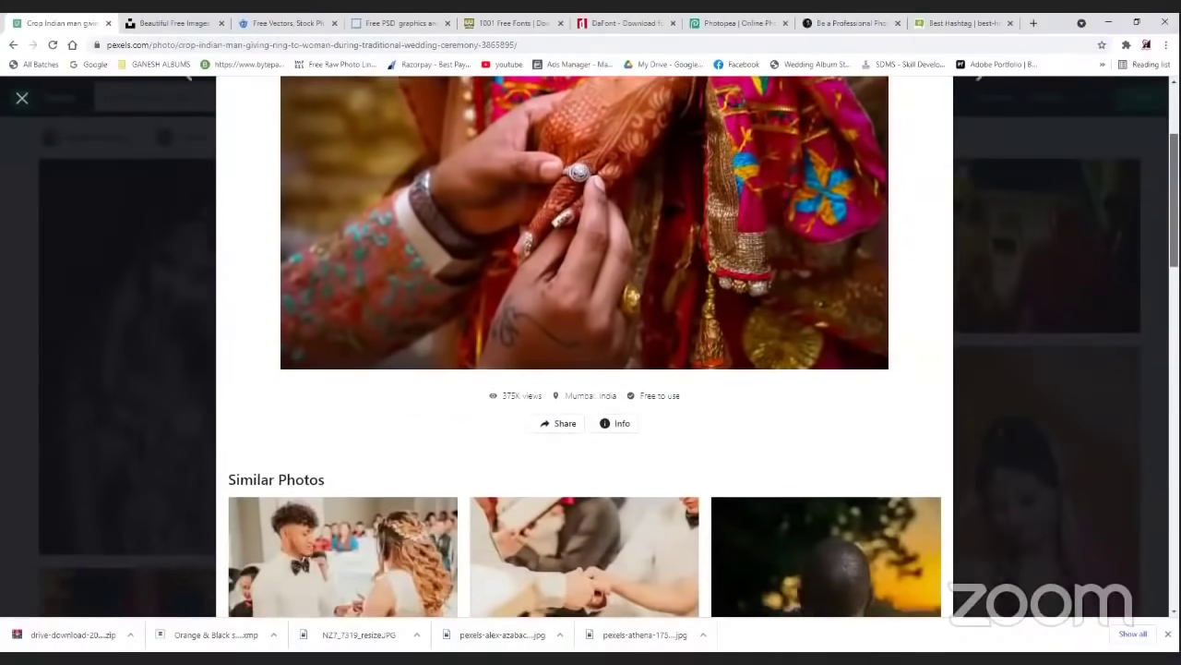
{"action": "scroll", "coordinate": [585, 341], "scroll_direction": "down", "scroll_amount": 3}
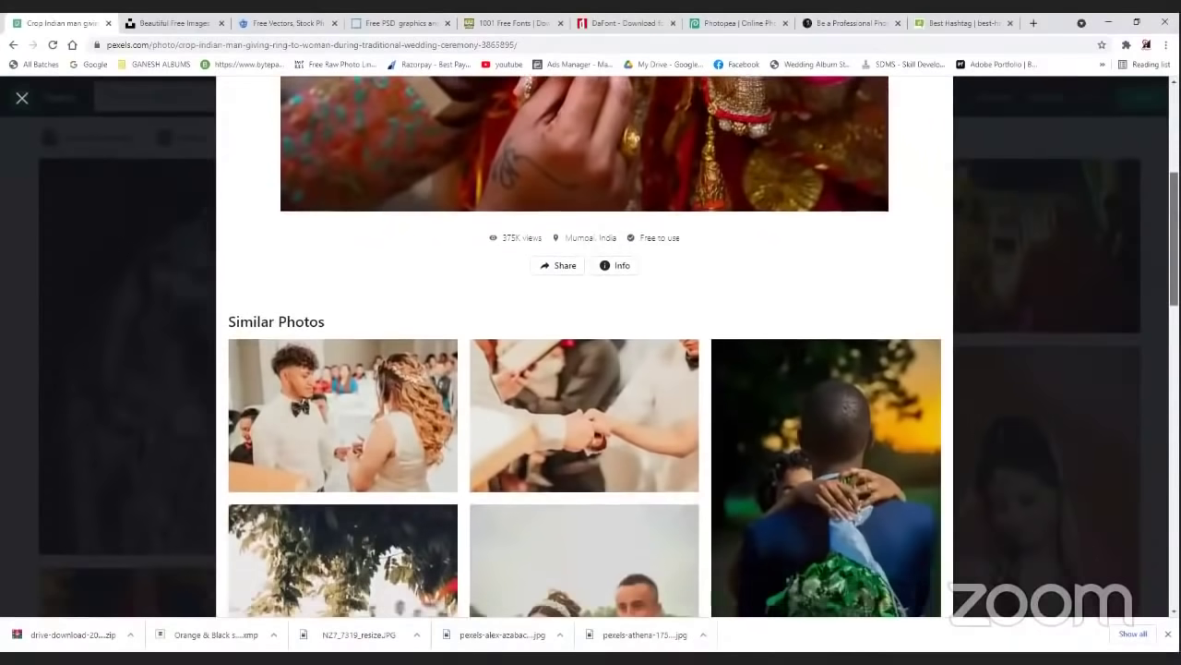
{"action": "scroll", "coordinate": [585, 341], "scroll_direction": "down", "scroll_amount": 3}
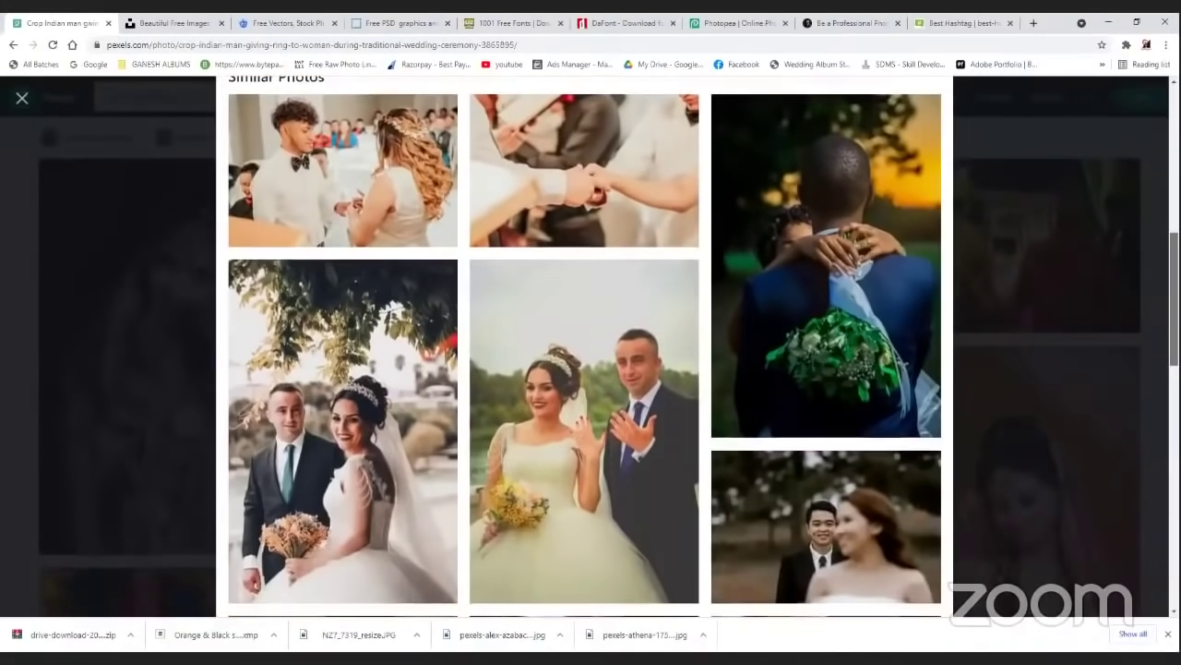
{"action": "scroll", "coordinate": [584, 342], "scroll_direction": "down", "scroll_amount": 3}
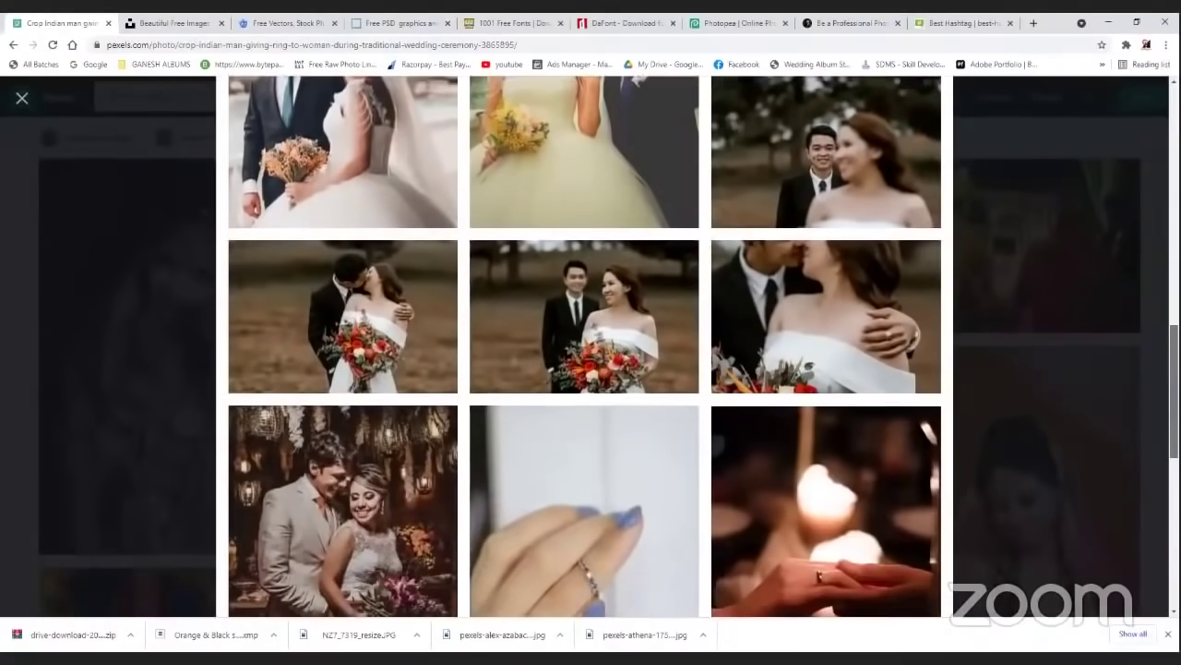
{"action": "scroll", "coordinate": [585, 342], "scroll_direction": "down", "scroll_amount": 3}
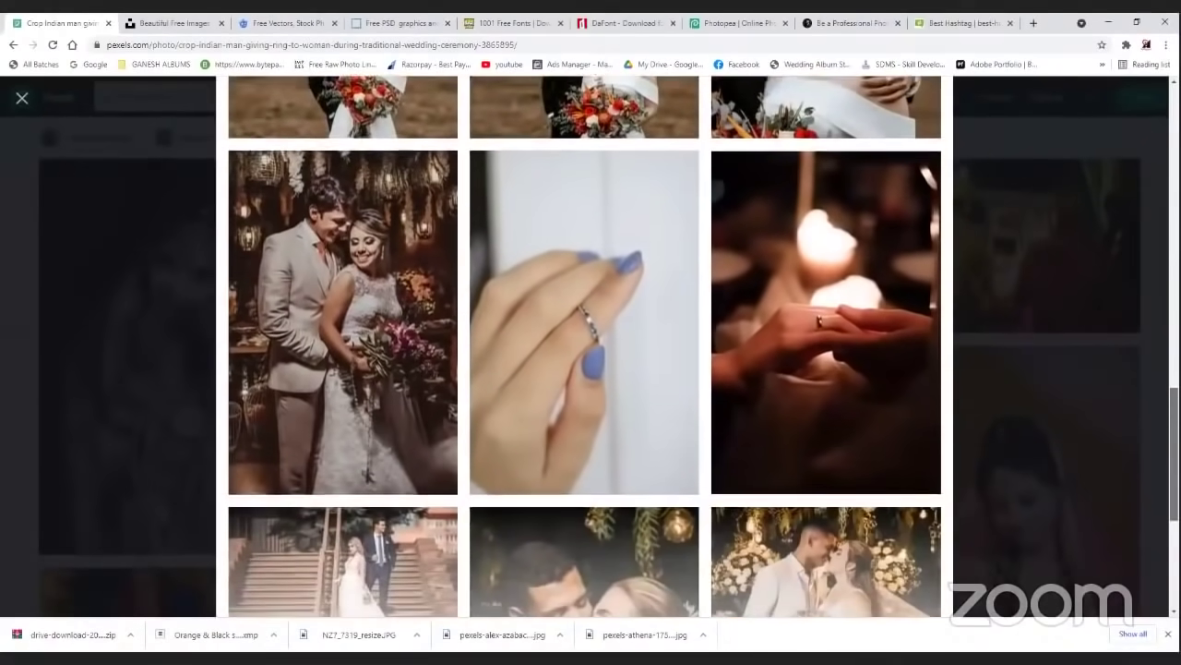
{"action": "scroll", "coordinate": [585, 342], "scroll_direction": "down", "scroll_amount": 2}
{"action": "scroll", "coordinate": [584, 341], "scroll_direction": "up", "scroll_amount": 3}
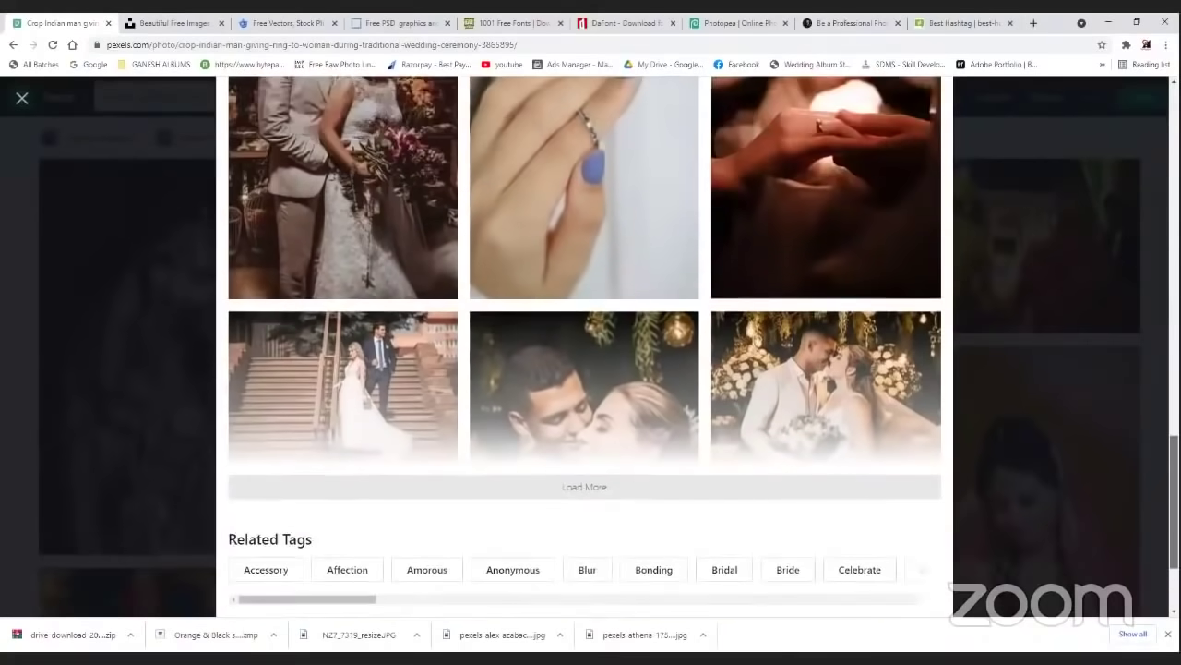
{"action": "scroll", "coordinate": [584, 341], "scroll_direction": "up", "scroll_amount": 5}
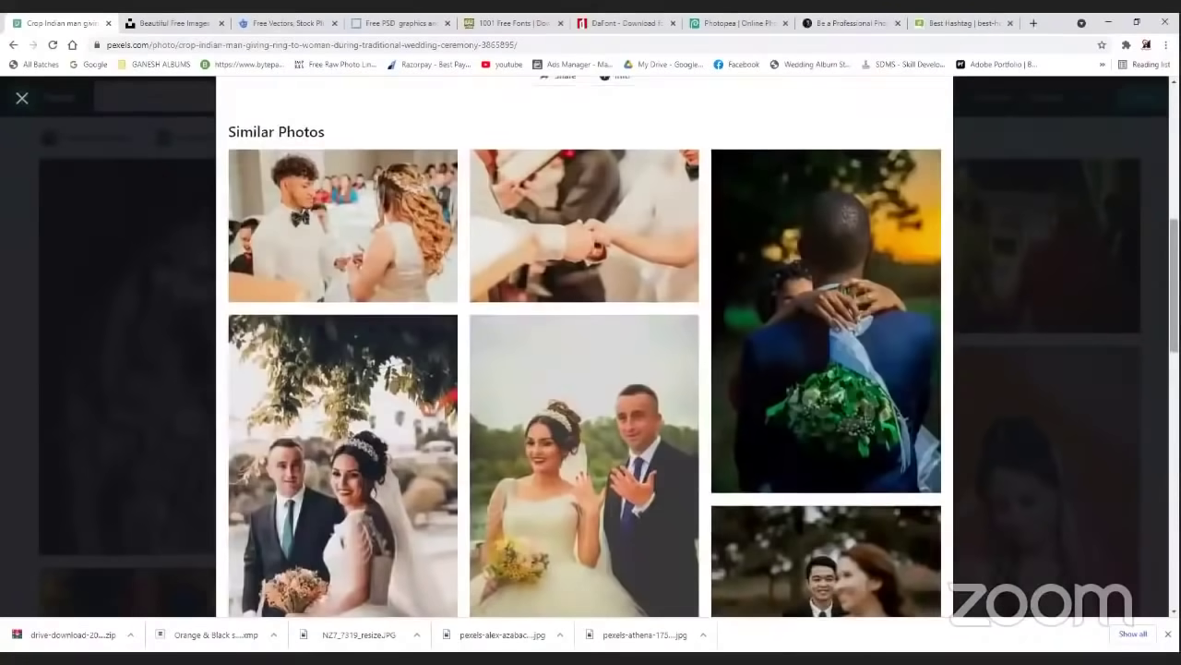
{"action": "scroll", "coordinate": [585, 346], "scroll_direction": "down", "scroll_amount": 6}
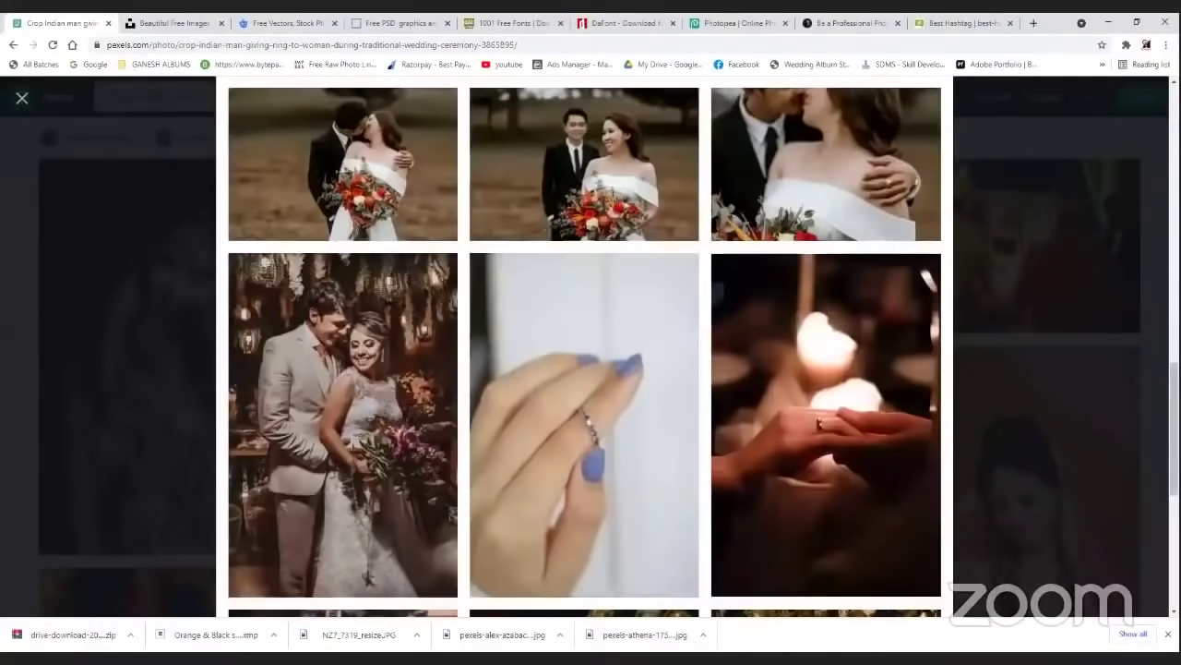
{"action": "scroll", "coordinate": [584, 341], "scroll_direction": "down", "scroll_amount": 4}
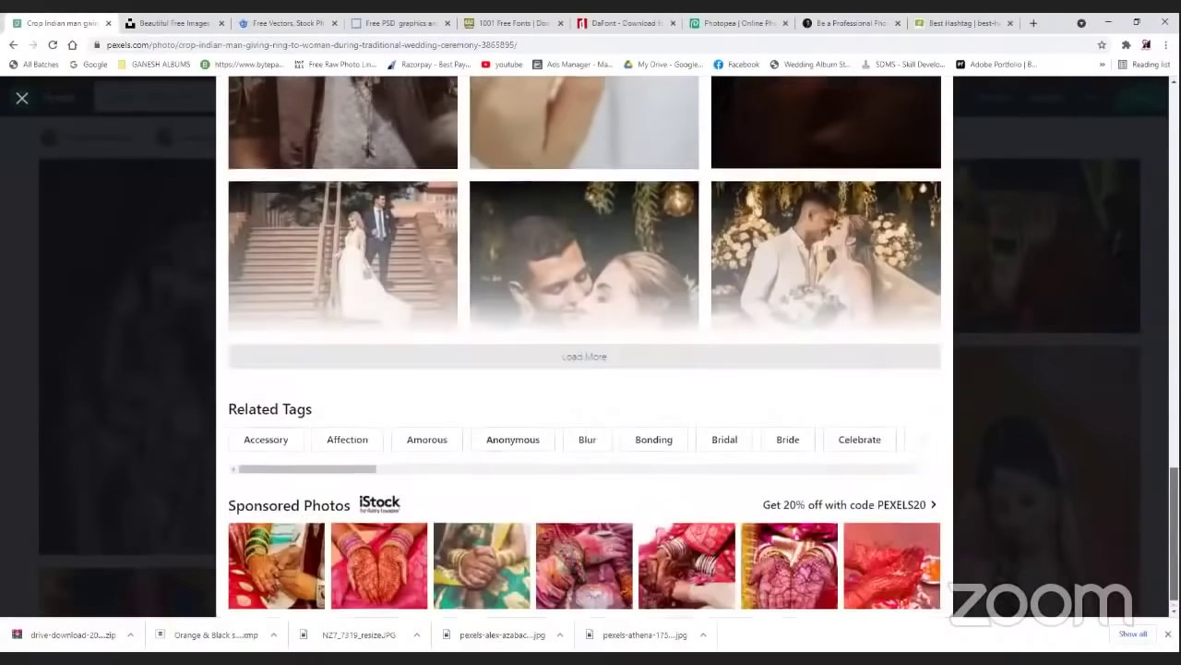
{"action": "scroll", "coordinate": [584, 341], "scroll_direction": "up", "scroll_amount": 3}
{"action": "scroll", "coordinate": [552, 96], "scroll_direction": "up", "scroll_amount": 3}
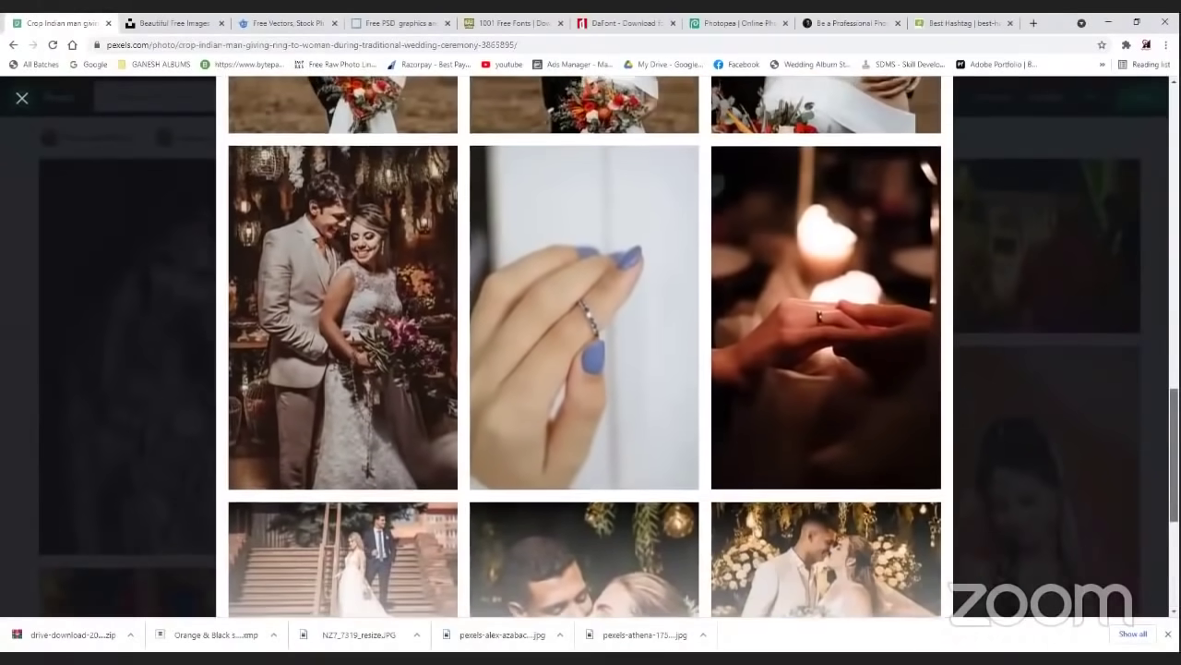
{"action": "scroll", "coordinate": [113, 89], "scroll_direction": "up", "scroll_amount": 7}
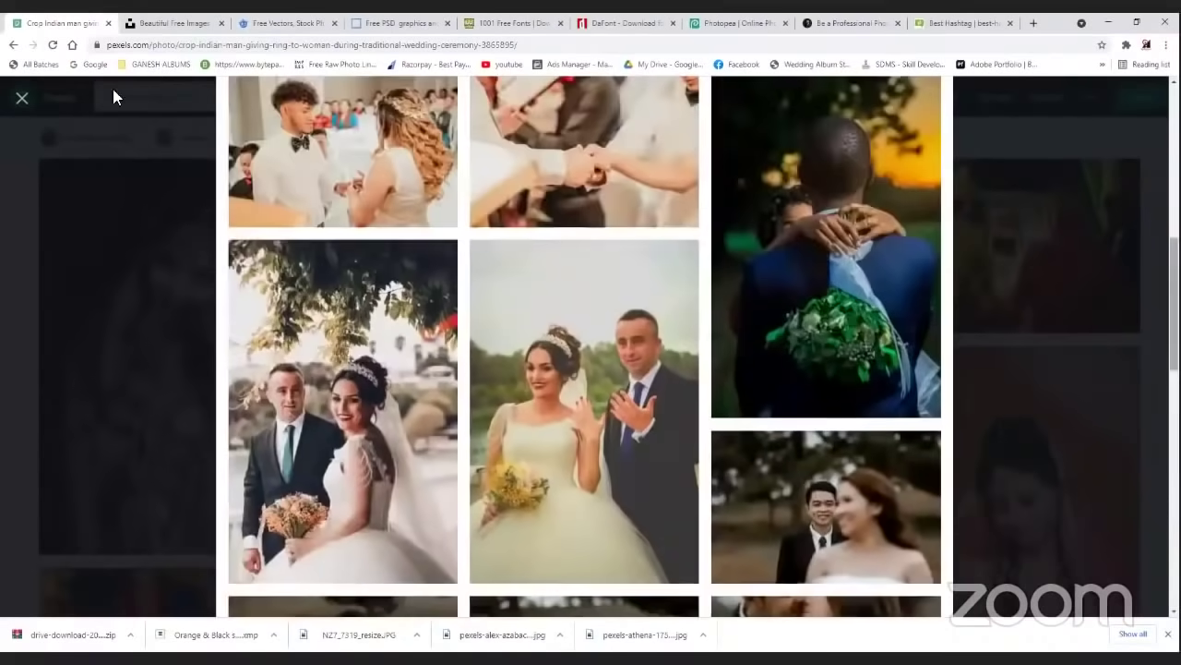
{"action": "scroll", "coordinate": [933, 240], "scroll_direction": "up", "scroll_amount": 4}
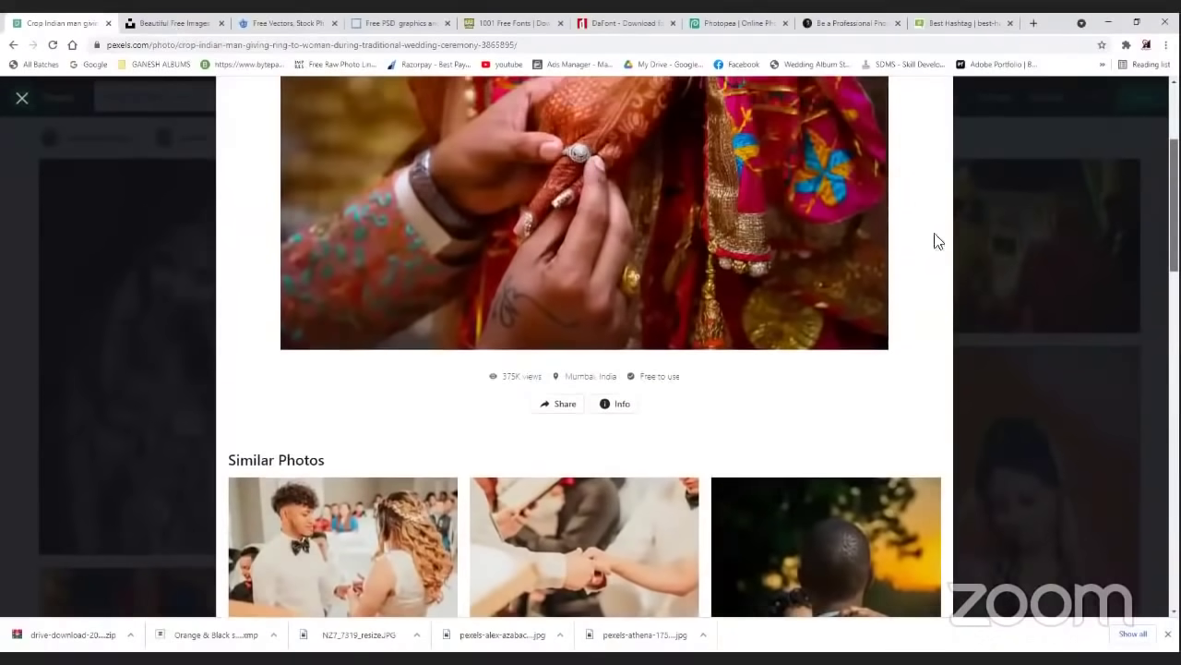
{"action": "left_click", "coordinate": [1002, 240]}
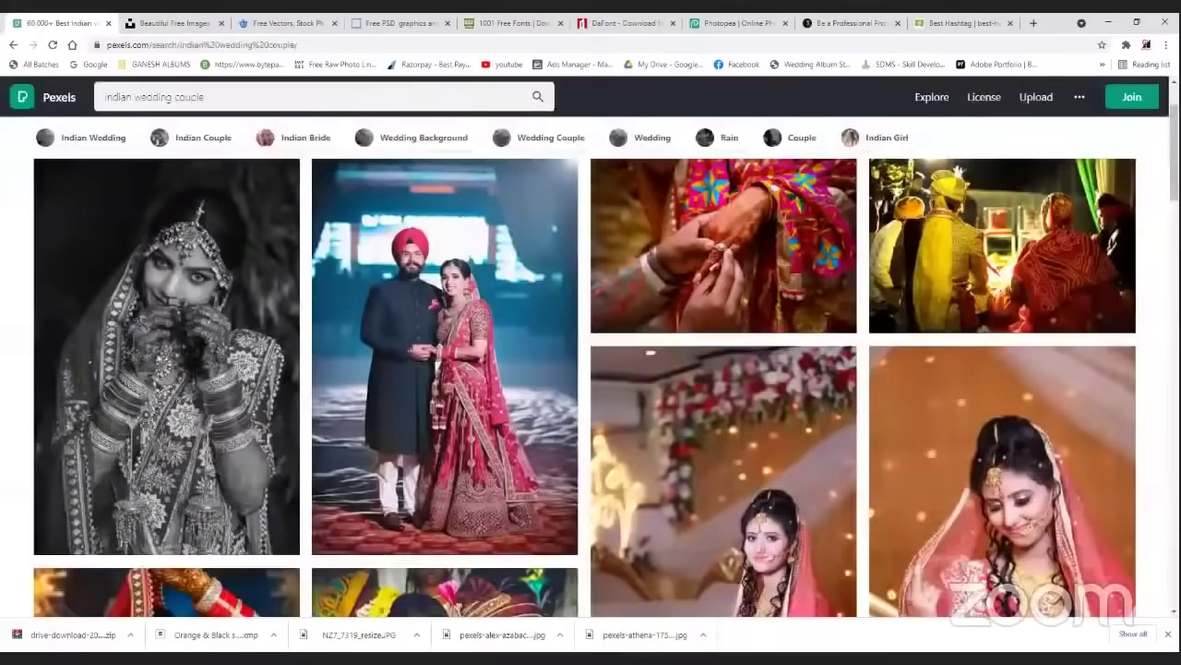
- Switch to the Unsplash site and look through the editorial photos on its home page
{"action": "key", "text": "ctrl+Tab"}
{"action": "scroll", "coordinate": [585, 383], "scroll_direction": "down", "scroll_amount": 2}
{"action": "scroll", "coordinate": [585, 383], "scroll_direction": "up", "scroll_amount": 1}
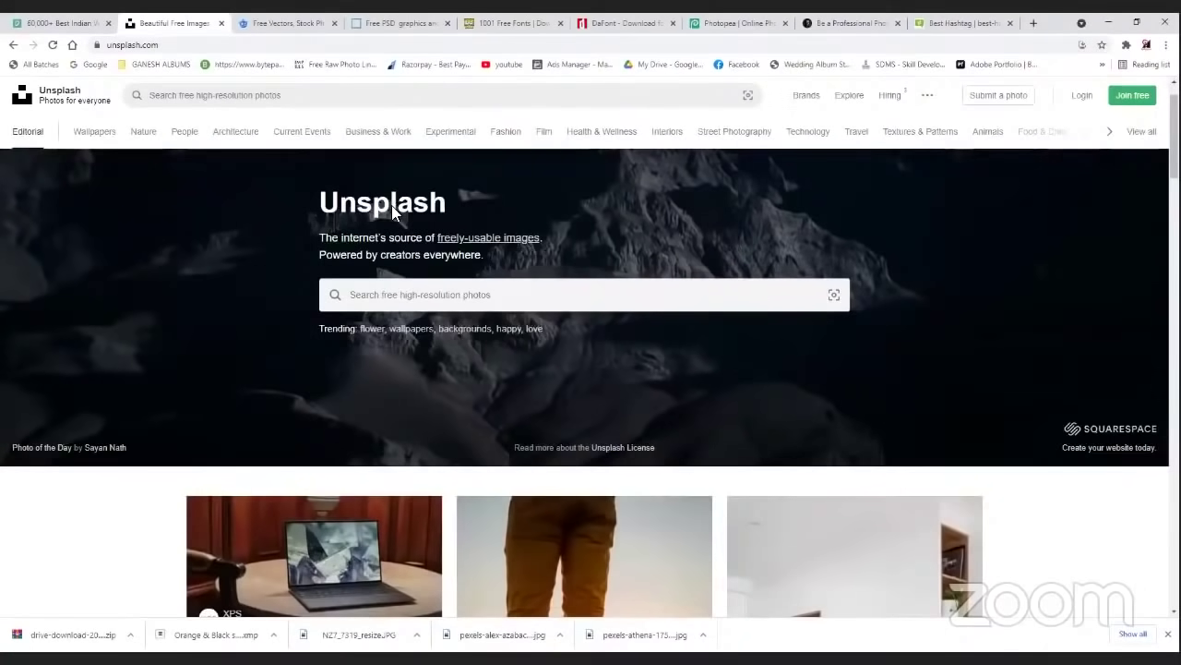
{"action": "scroll", "coordinate": [391, 205], "scroll_direction": "down", "scroll_amount": 10}
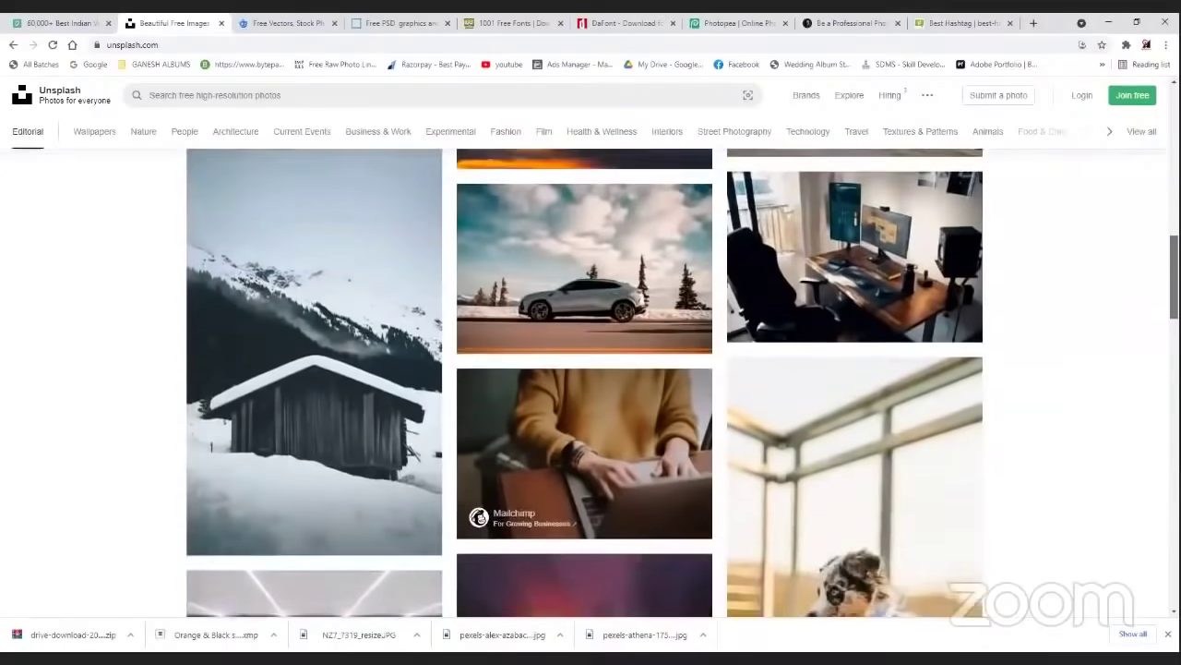
{"action": "scroll", "coordinate": [258, 105], "scroll_direction": "down", "scroll_amount": 5}
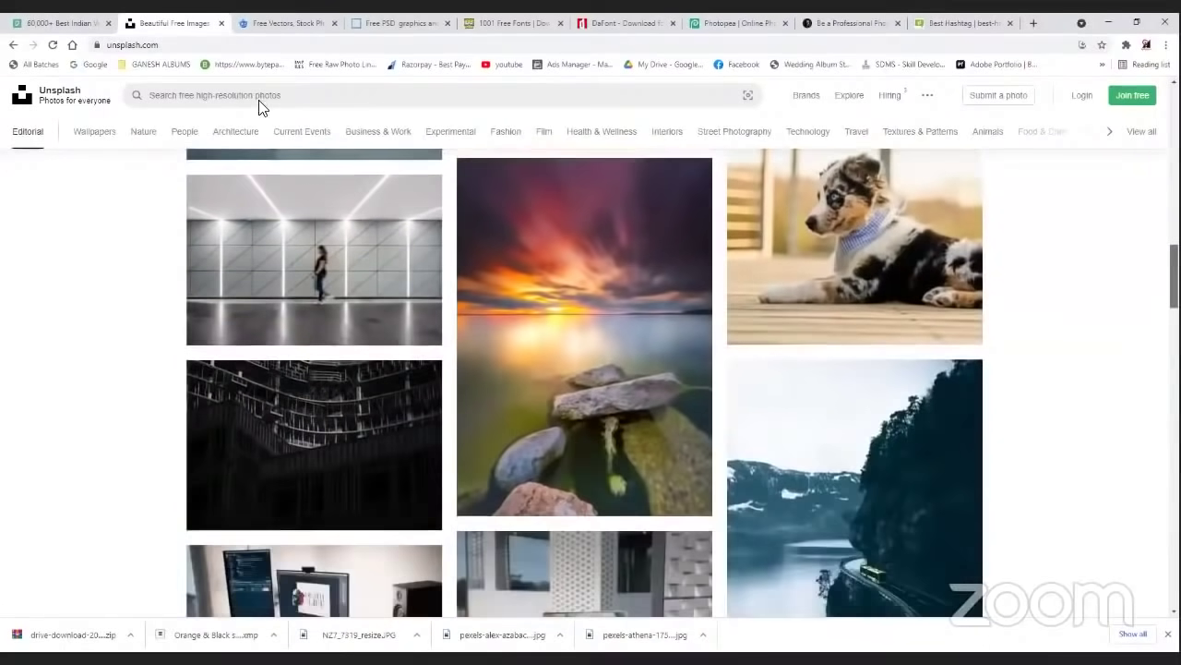
{"action": "scroll", "coordinate": [258, 105], "scroll_direction": "up", "scroll_amount": 1}
{"action": "scroll", "coordinate": [249, 109], "scroll_direction": "up", "scroll_amount": 15}
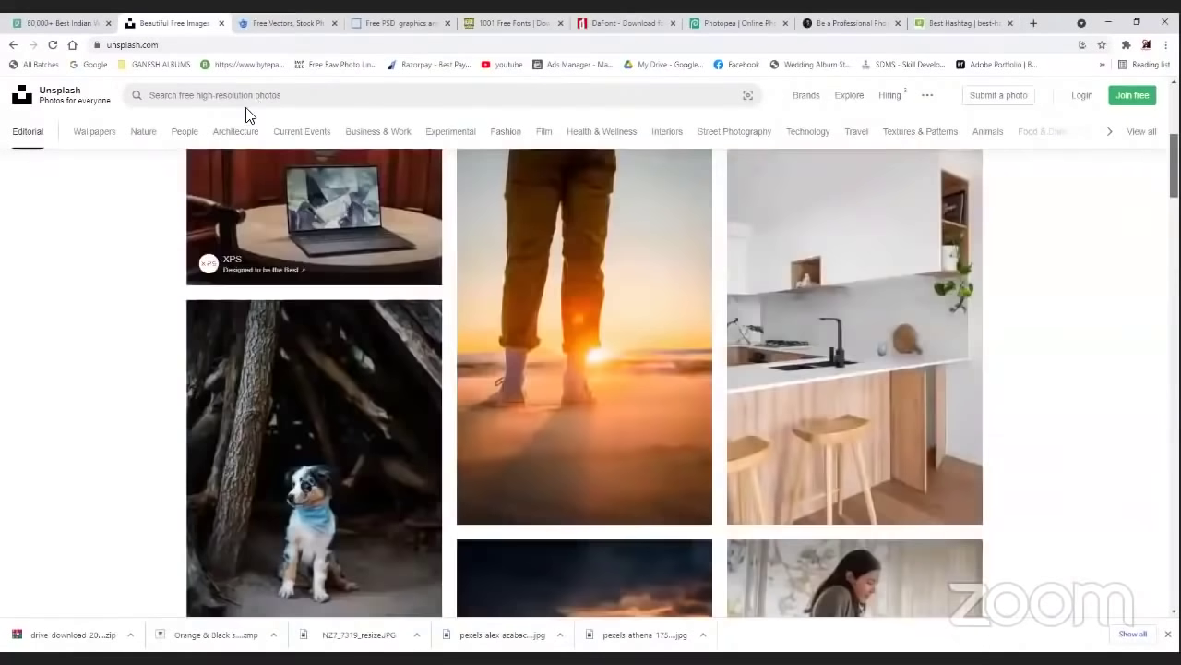
- Search Unsplash for "apple" and look through the resulting photos
{"action": "left_click", "coordinate": [247, 96]}
{"action": "type", "text": "apple"}
{"action": "key", "text": "Return"}
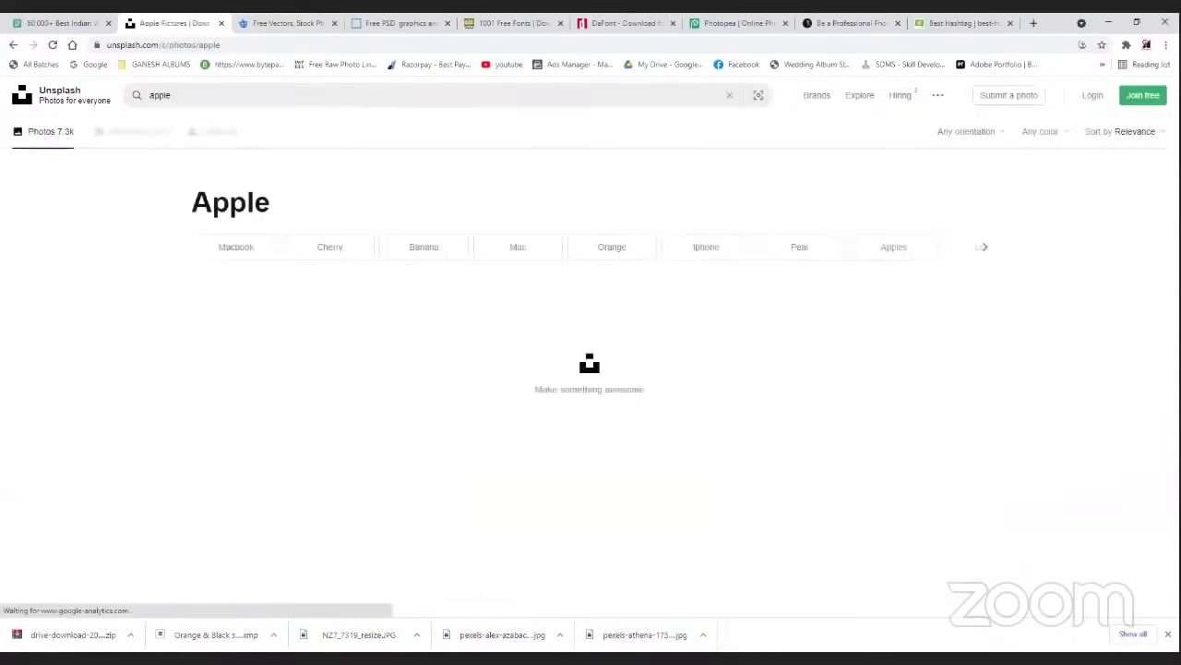
{"action": "scroll", "coordinate": [590, 383], "scroll_direction": "down", "scroll_amount": 5}
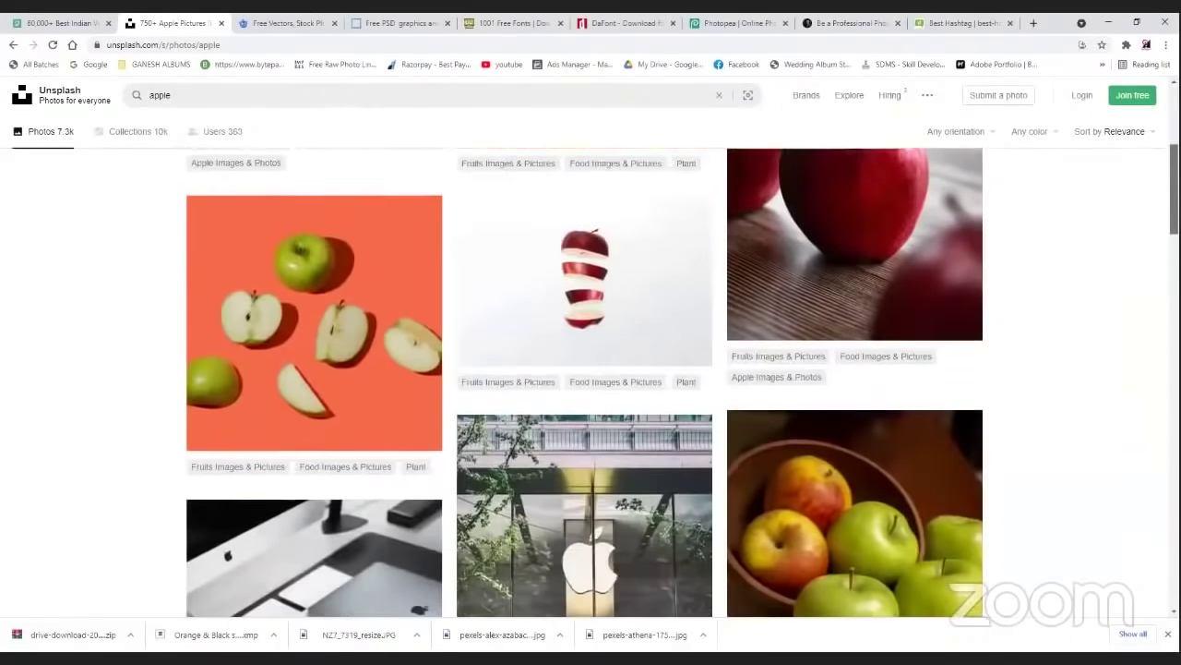
{"action": "scroll", "coordinate": [468, 111], "scroll_direction": "down", "scroll_amount": 4}
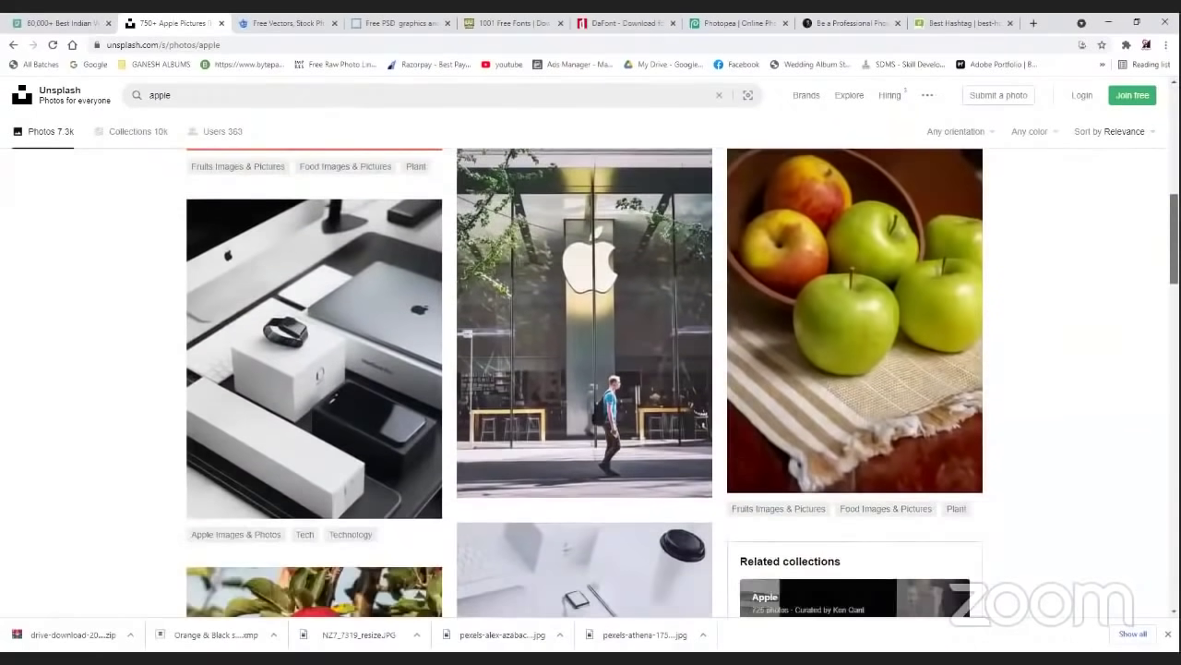
{"action": "scroll", "coordinate": [98, 97], "scroll_direction": "down", "scroll_amount": 10}
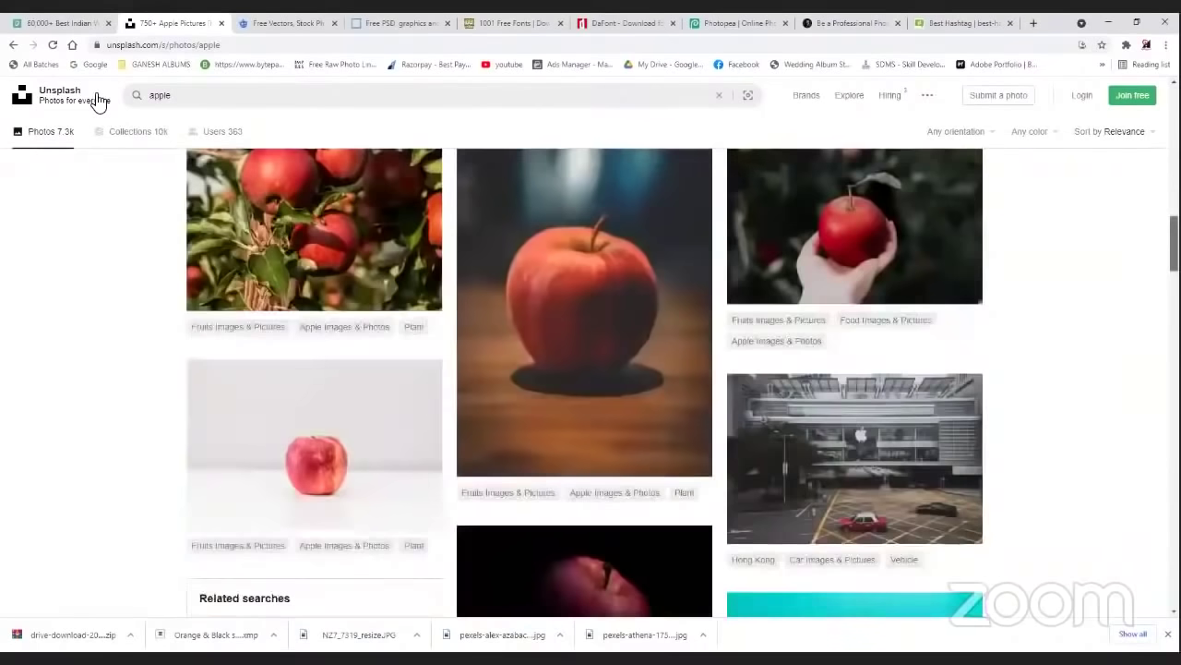
{"action": "scroll", "coordinate": [98, 99], "scroll_direction": "down", "scroll_amount": 2}
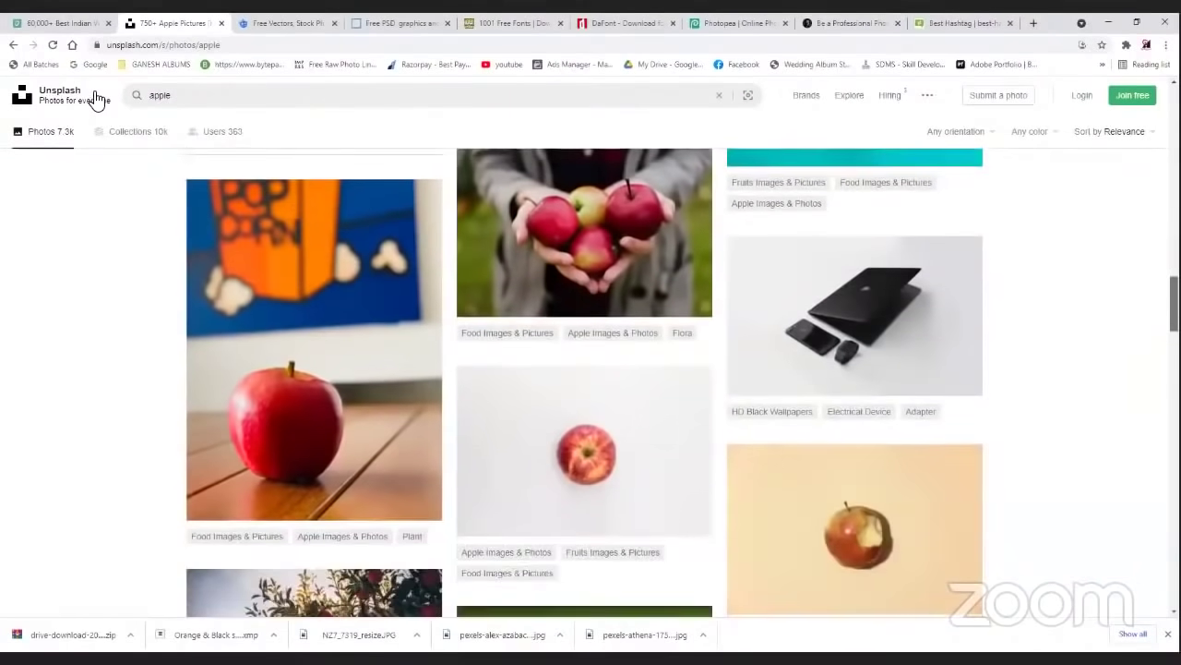
- Search Unsplash for "indian wedding photography"
{"action": "scroll", "coordinate": [98, 99], "scroll_direction": "up", "scroll_amount": 10}
{"action": "key", "text": "slash"}
{"action": "type", "text": "i"}
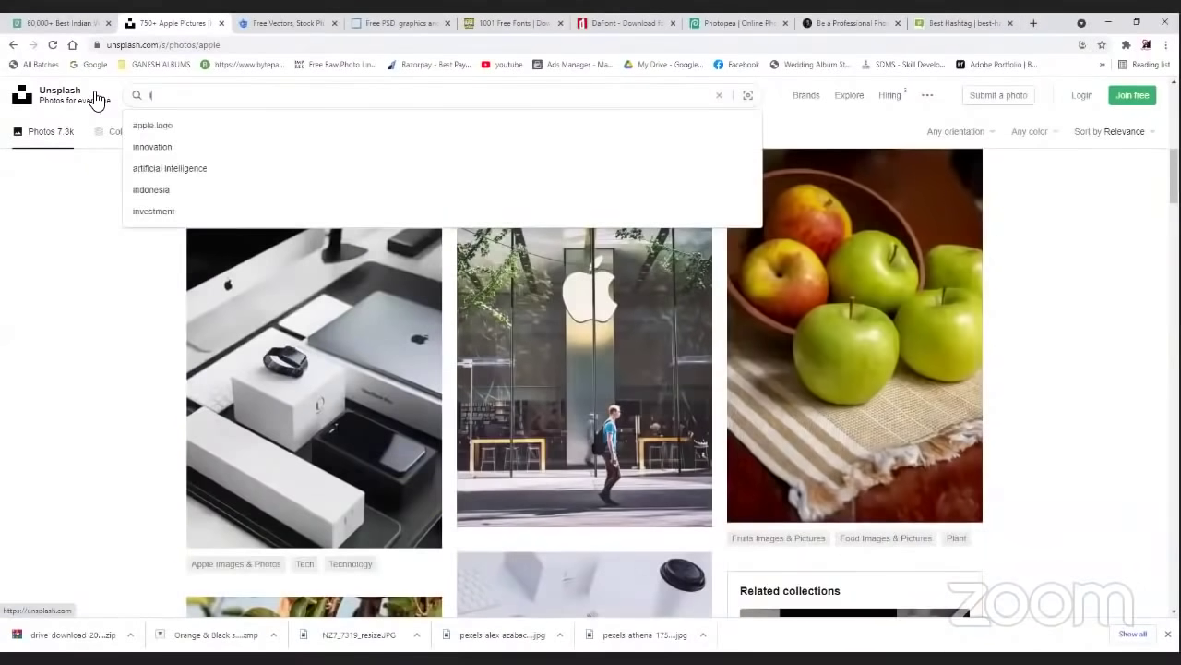
{"action": "type", "text": "ndian wedding"}
{"action": "key", "text": "Up"}
{"action": "key", "text": "Up"}
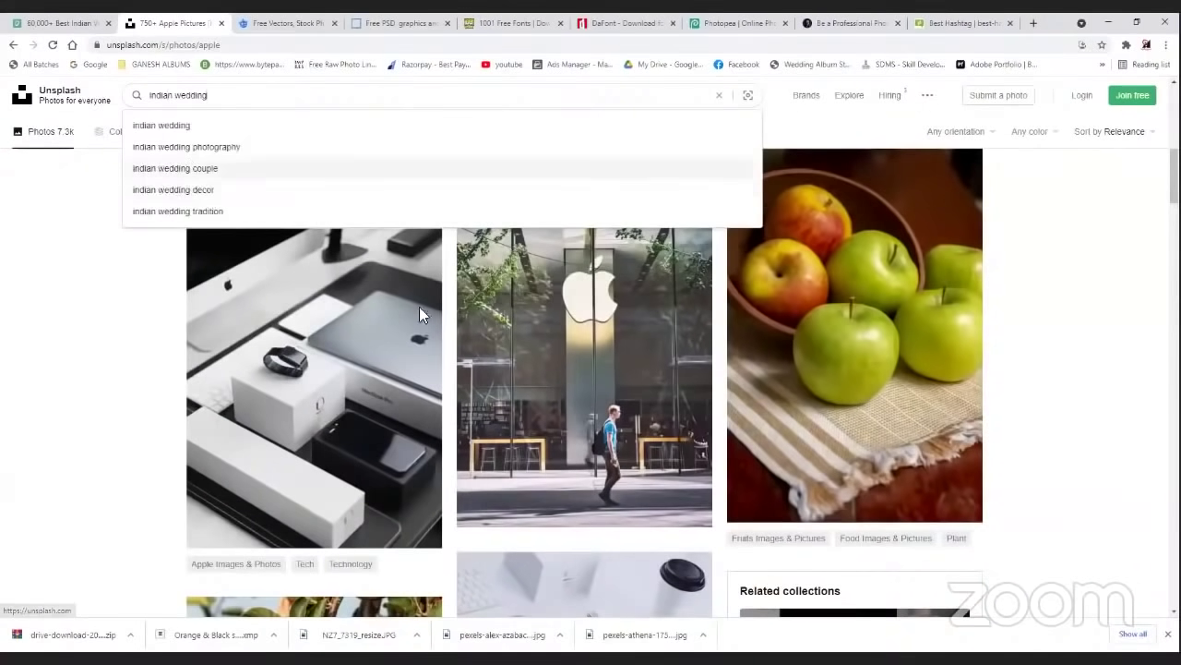
{"action": "key", "text": "Return"}
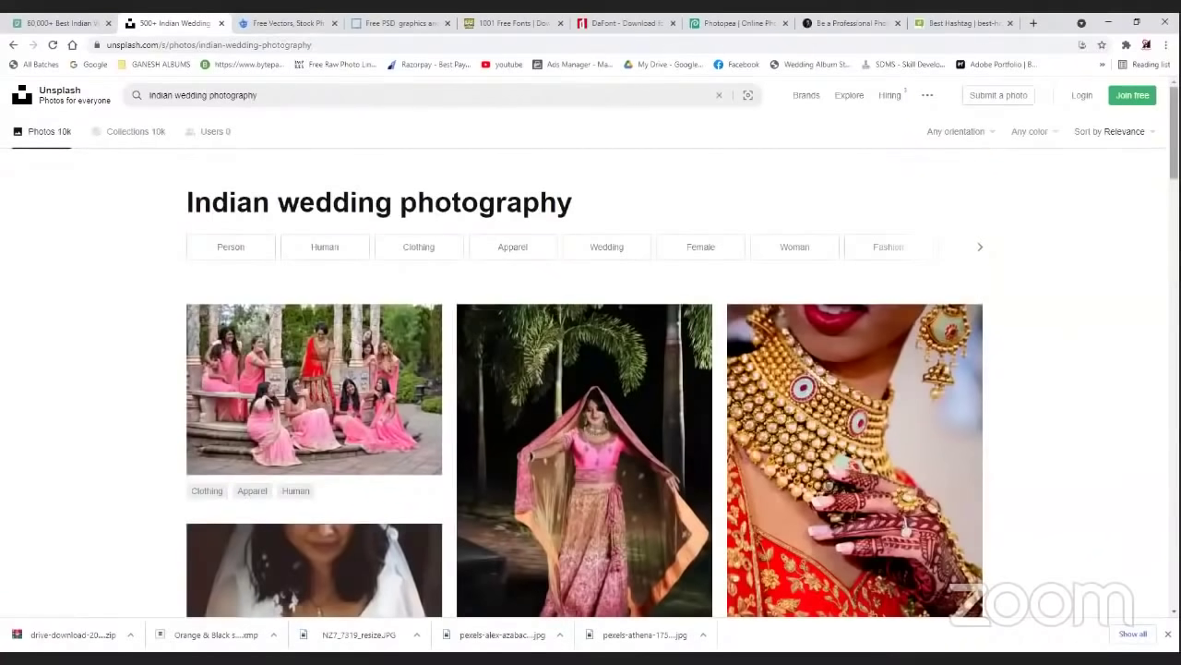
- Look through the Indian wedding photography results for bridal, jewellery and couple photos
{"action": "scroll", "coordinate": [584, 383], "scroll_direction": "down", "scroll_amount": 3}
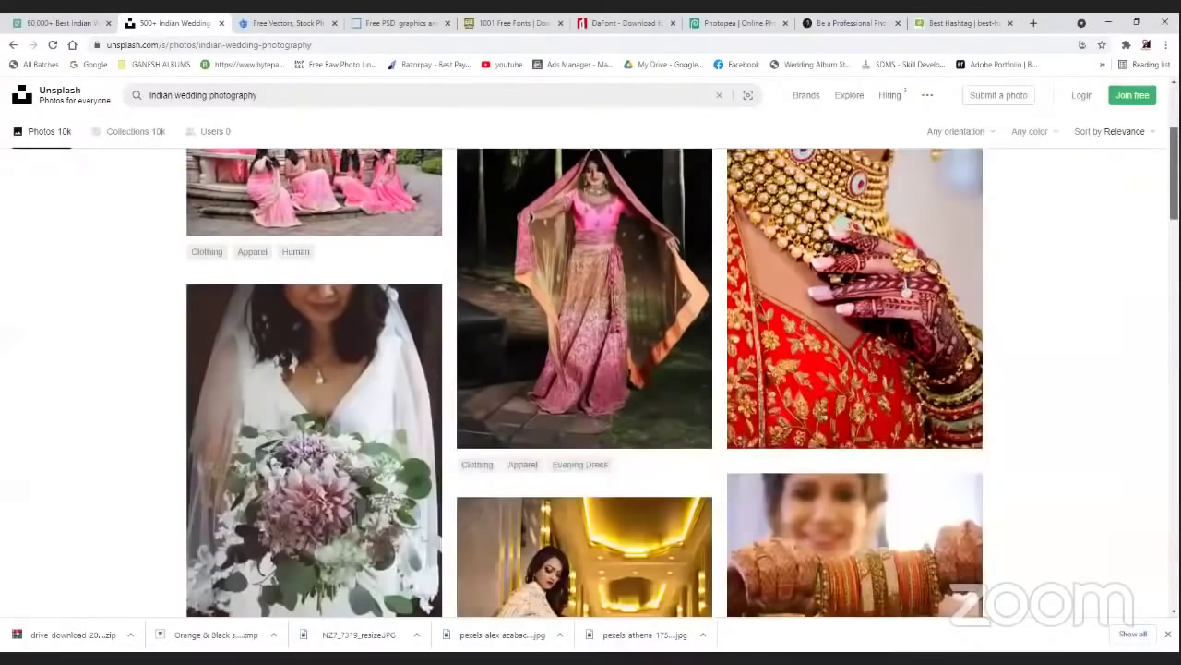
{"action": "scroll", "coordinate": [584, 383], "scroll_direction": "down", "scroll_amount": 2}
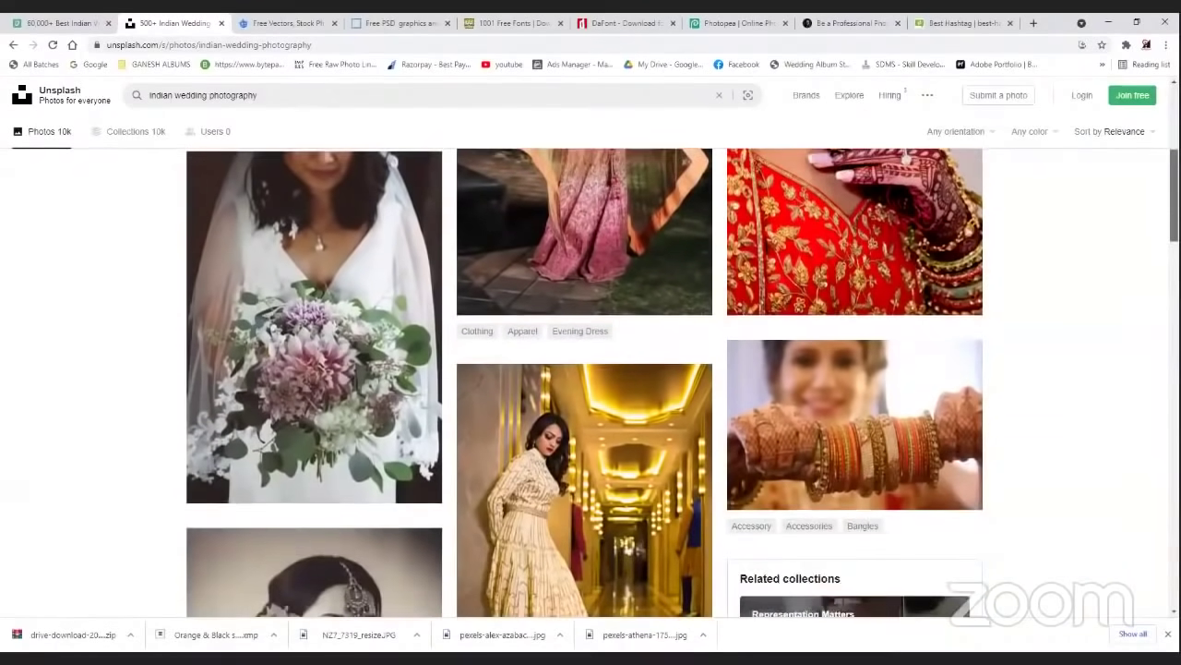
{"action": "scroll", "coordinate": [584, 383], "scroll_direction": "down", "scroll_amount": 1}
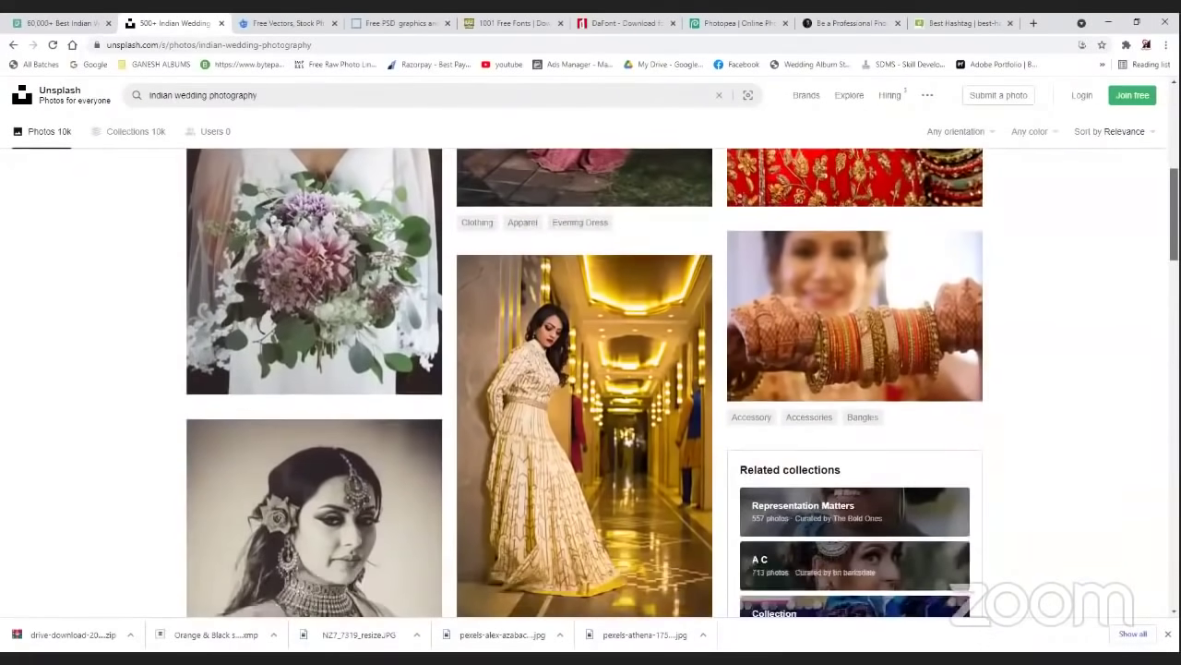
{"action": "scroll", "coordinate": [584, 383], "scroll_direction": "down", "scroll_amount": 5}
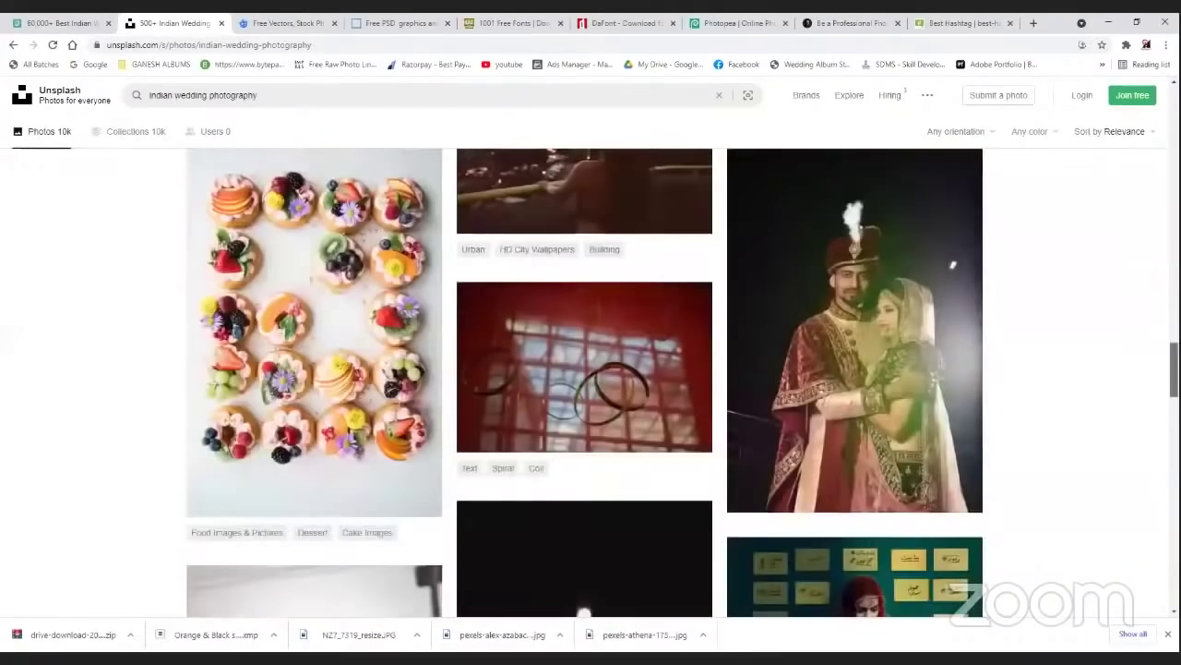
{"action": "scroll", "coordinate": [585, 383], "scroll_direction": "down", "scroll_amount": 5}
{"action": "scroll", "coordinate": [585, 383], "scroll_direction": "down", "scroll_amount": 1}
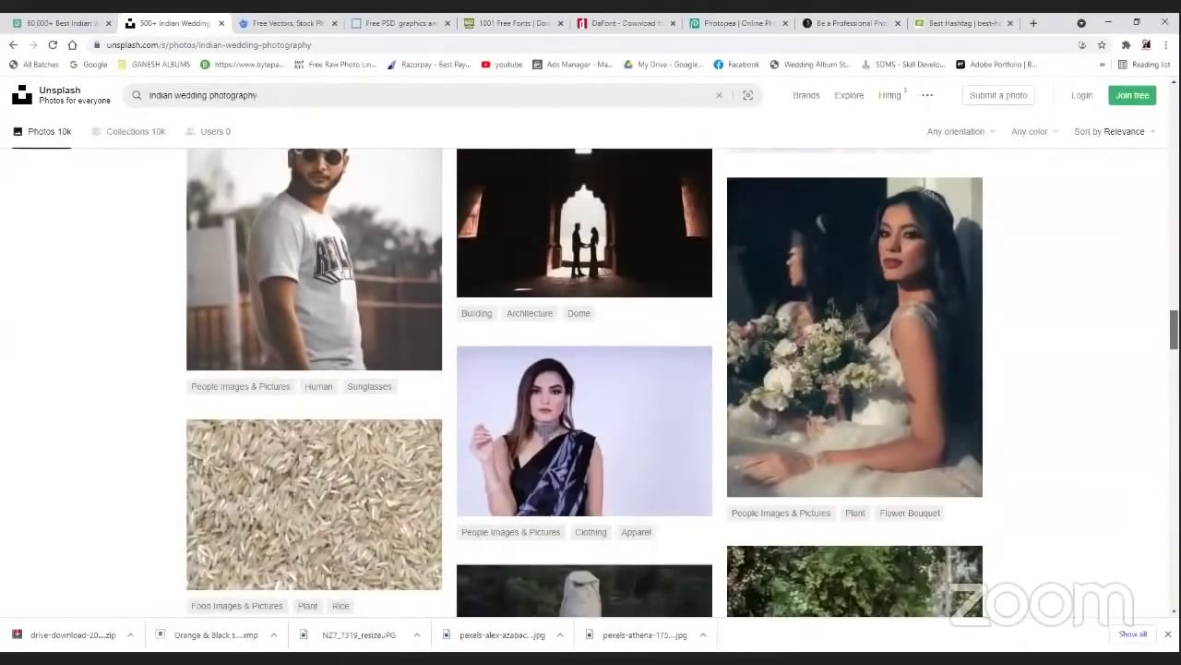
{"action": "scroll", "coordinate": [584, 383], "scroll_direction": "down", "scroll_amount": 3}
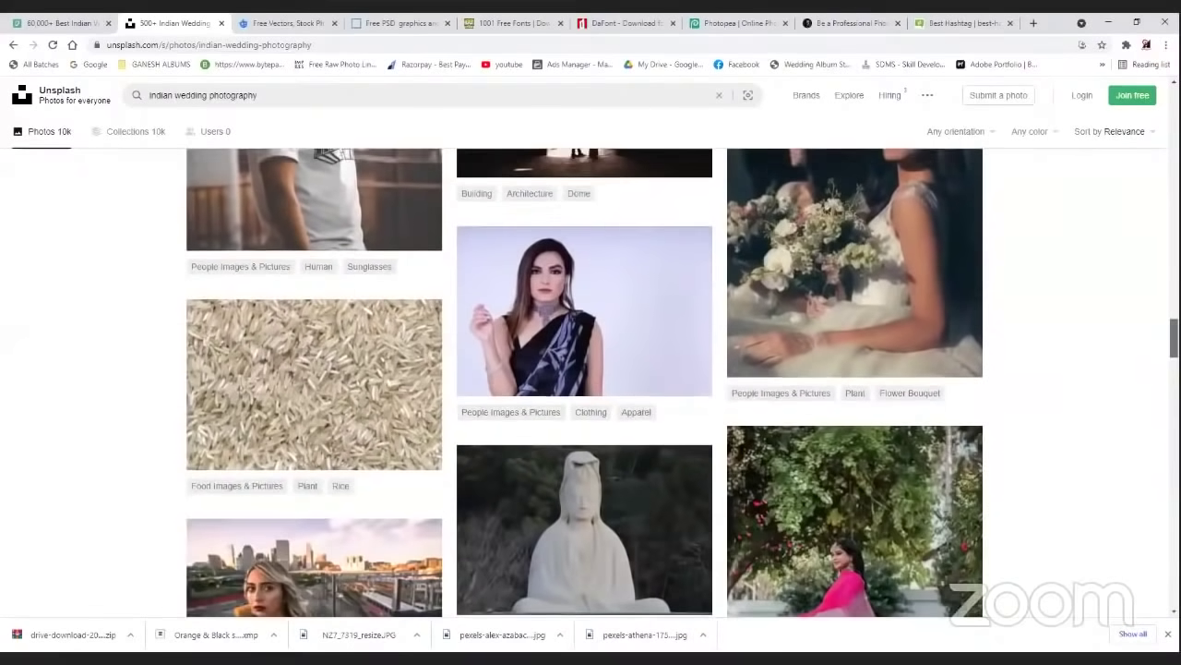
{"action": "scroll", "coordinate": [572, 277], "scroll_direction": "down", "scroll_amount": 3}
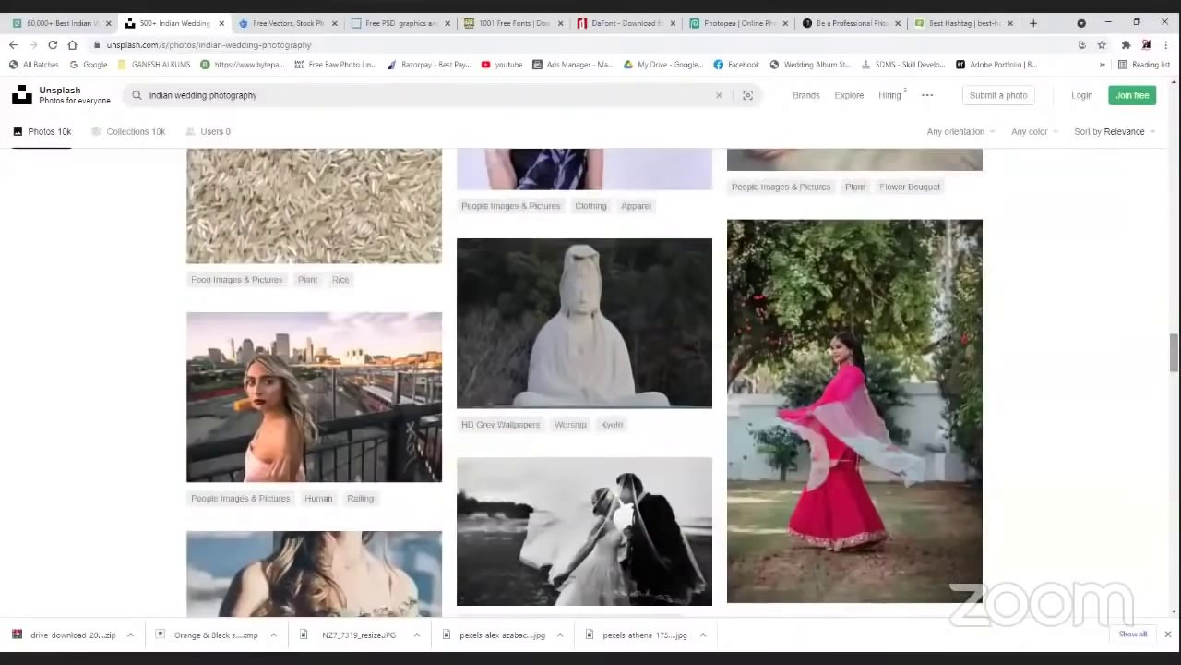
- Go back up the results, open the photo of the woman in a black patterned sari, and close it
{"action": "scroll", "coordinate": [572, 277], "scroll_direction": "up", "scroll_amount": 7}
{"action": "scroll", "coordinate": [628, 351], "scroll_direction": "down", "scroll_amount": 3}
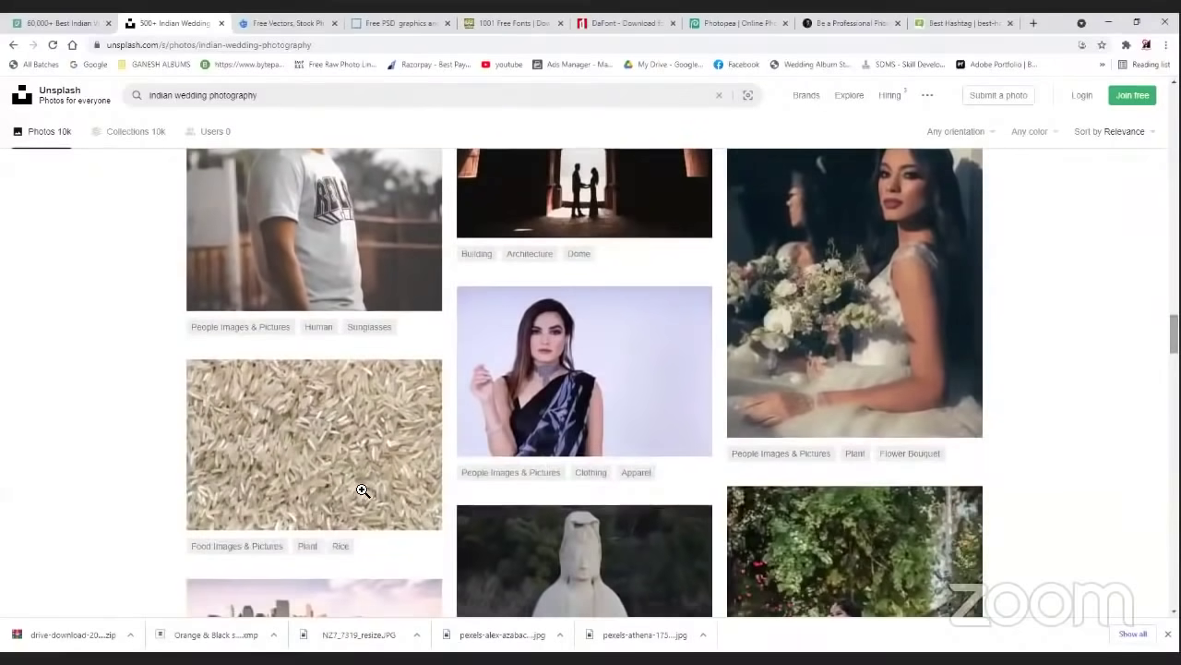
{"action": "left_click", "coordinate": [517, 387]}
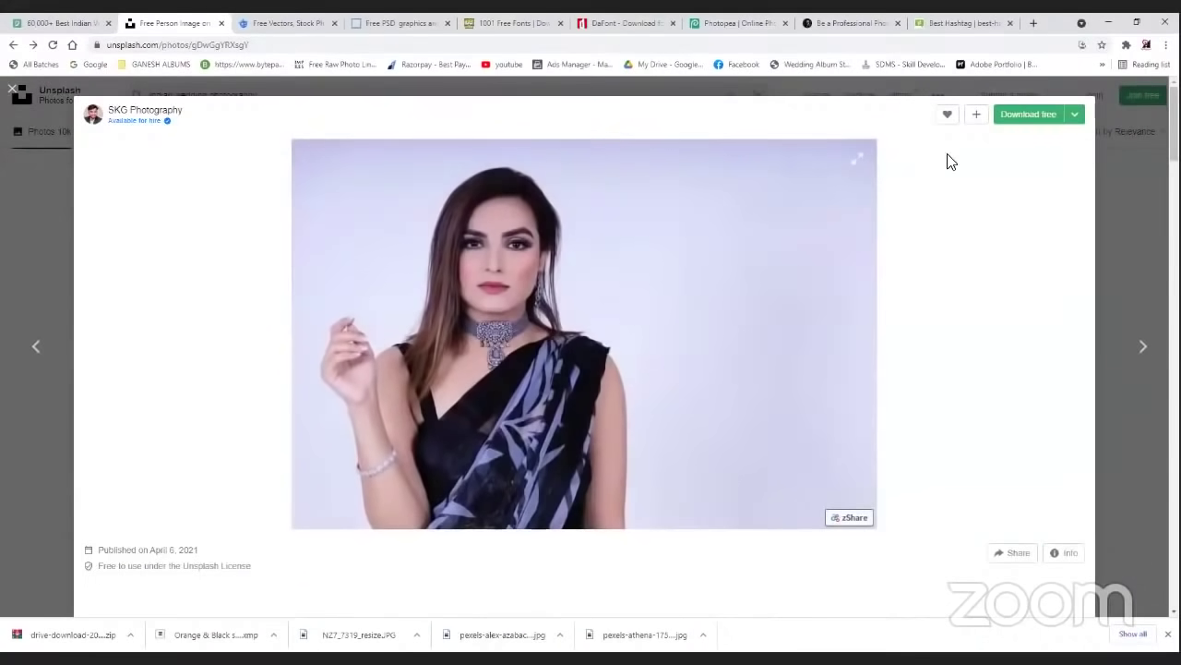
{"action": "key", "text": "Escape"}
- Switch to the Freepik site and filter its resources to PSD files with a free license
{"action": "left_click", "coordinate": [269, 24]}
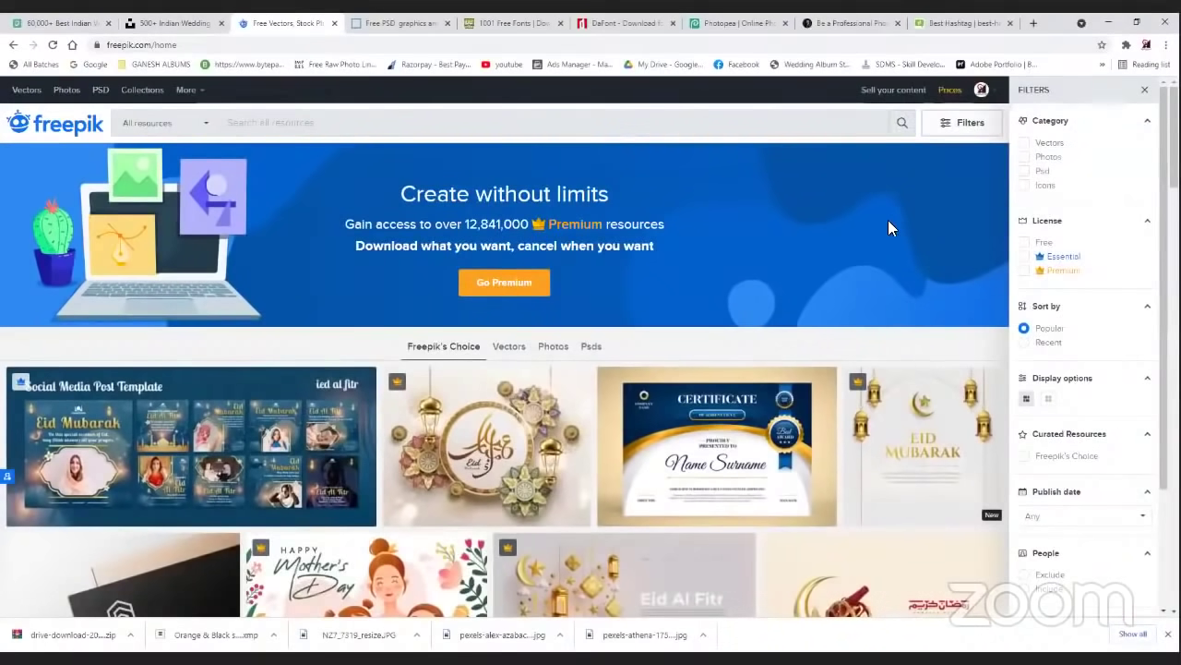
{"action": "left_click", "coordinate": [1024, 170]}
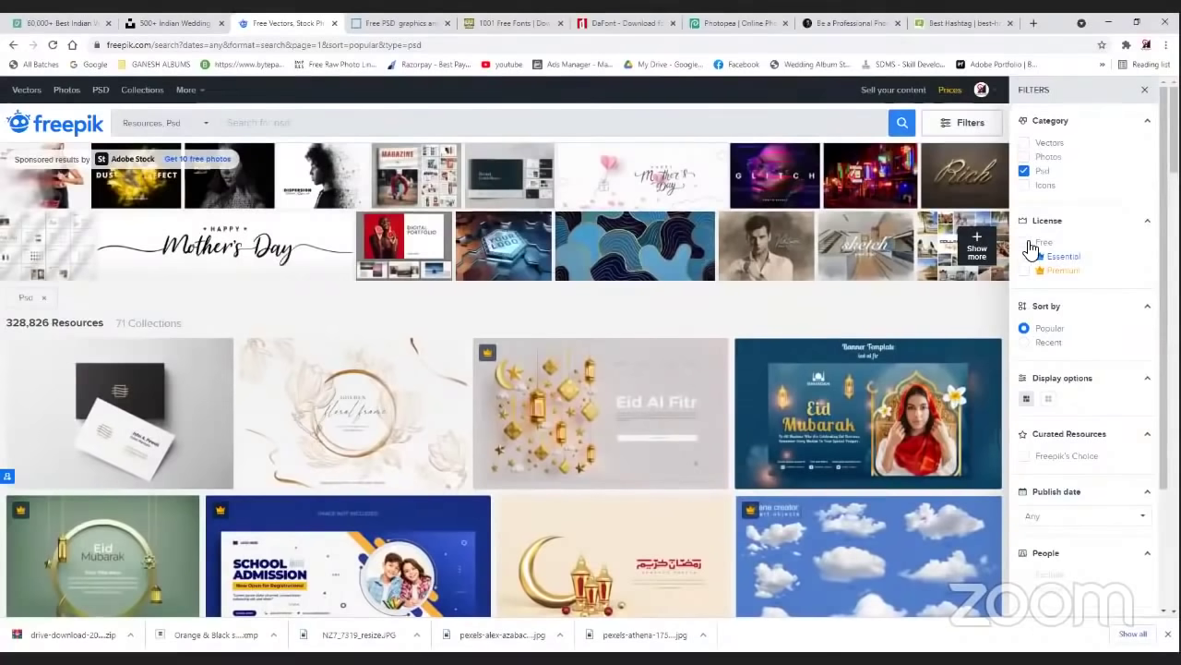
{"action": "left_click", "coordinate": [1024, 242]}
- Look through the free PSD templates, mockups and collections on Freepik
{"action": "scroll", "coordinate": [505, 378], "scroll_direction": "down", "scroll_amount": 2}
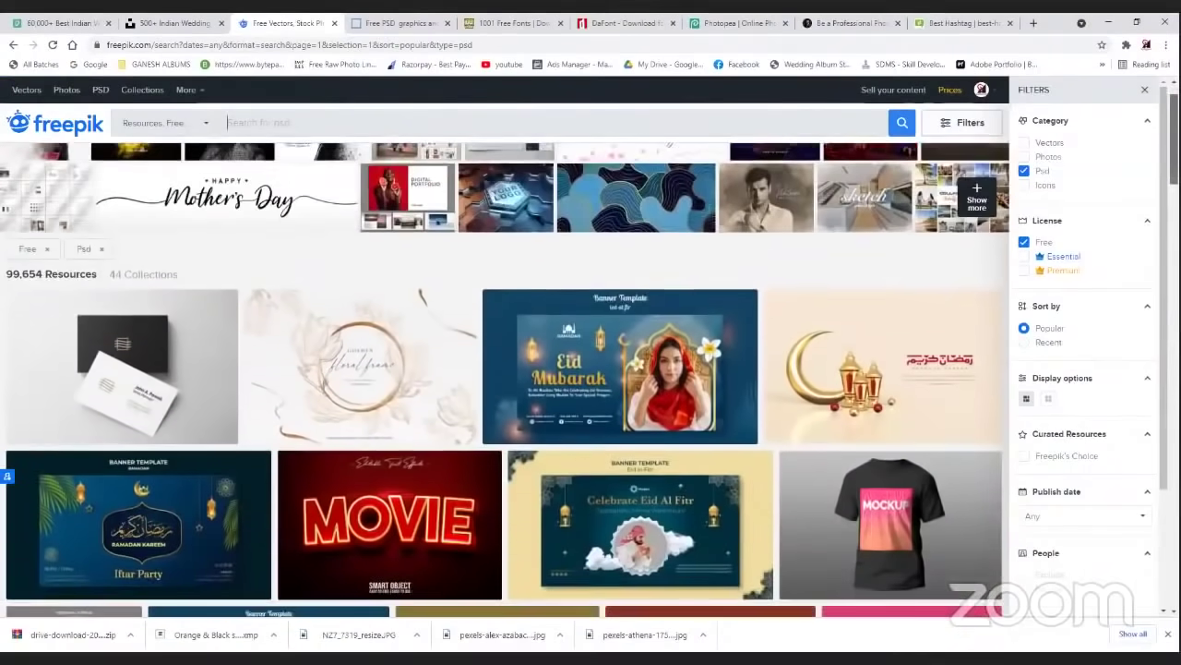
{"action": "scroll", "coordinate": [505, 379], "scroll_direction": "down", "scroll_amount": 1}
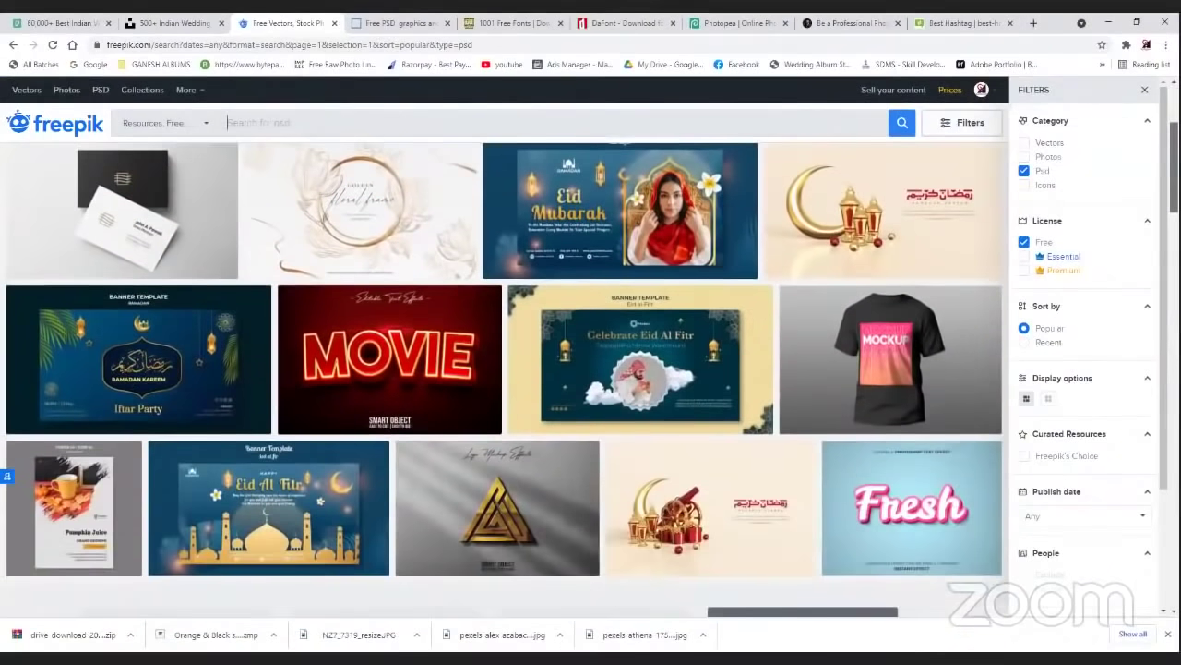
{"action": "scroll", "coordinate": [505, 378], "scroll_direction": "down", "scroll_amount": 3}
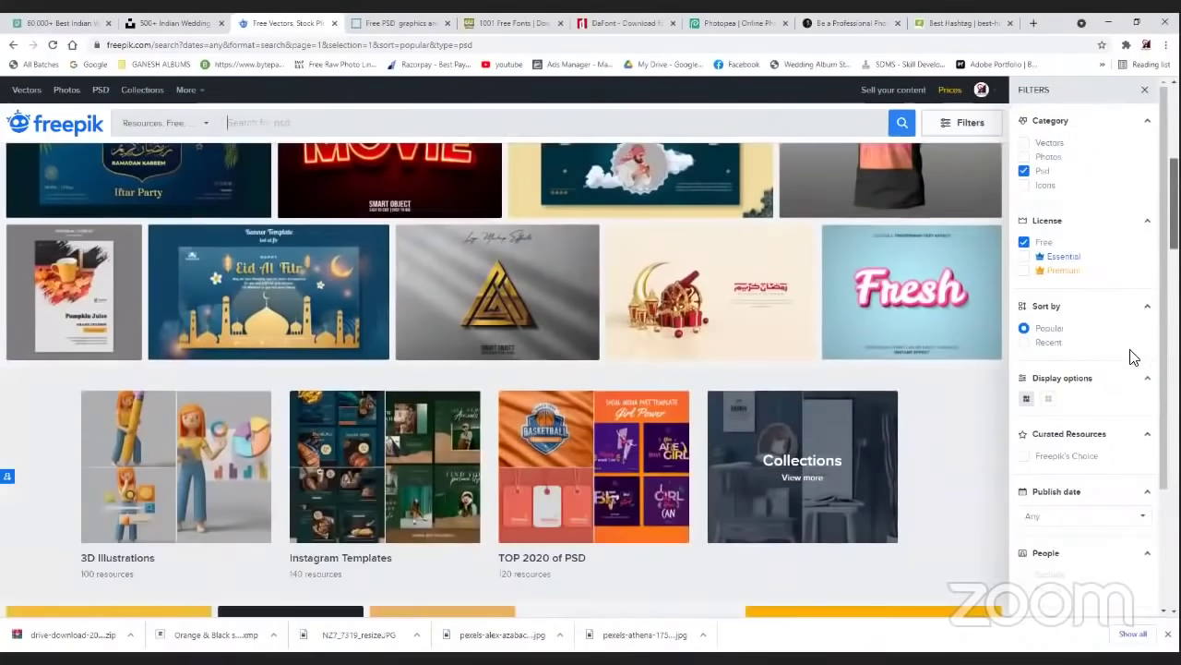
{"action": "scroll", "coordinate": [1134, 358], "scroll_direction": "down", "scroll_amount": 1}
{"action": "scroll", "coordinate": [1138, 308], "scroll_direction": "down", "scroll_amount": 2}
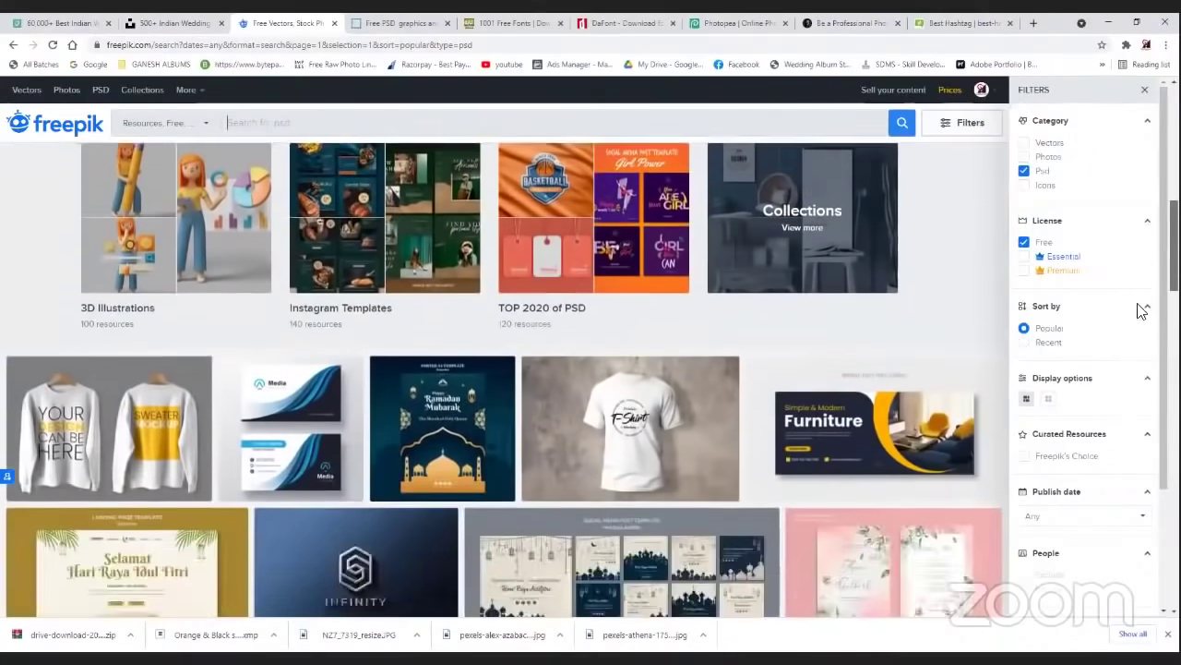
{"action": "scroll", "coordinate": [877, 243], "scroll_direction": "up", "scroll_amount": 1}
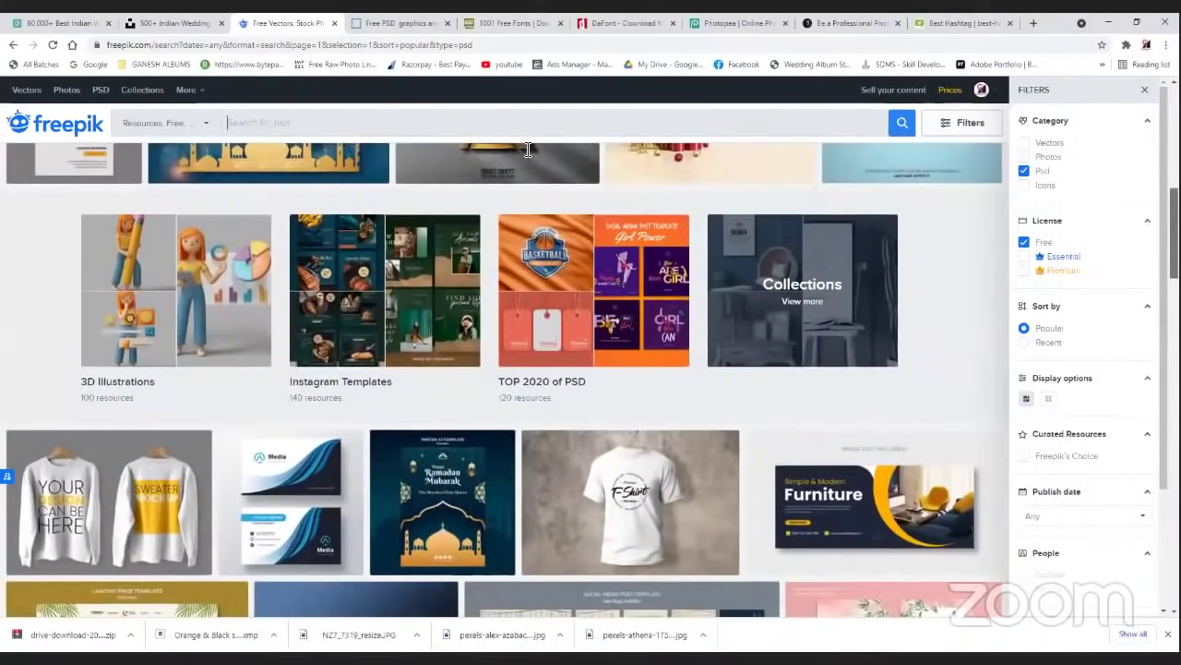
{"action": "scroll", "coordinate": [498, 138], "scroll_direction": "down", "scroll_amount": 1}
- Search the free PSD files for "wedding invitation" and open the template with dark green and white leafy cards
{"action": "type", "text": "wedding "}
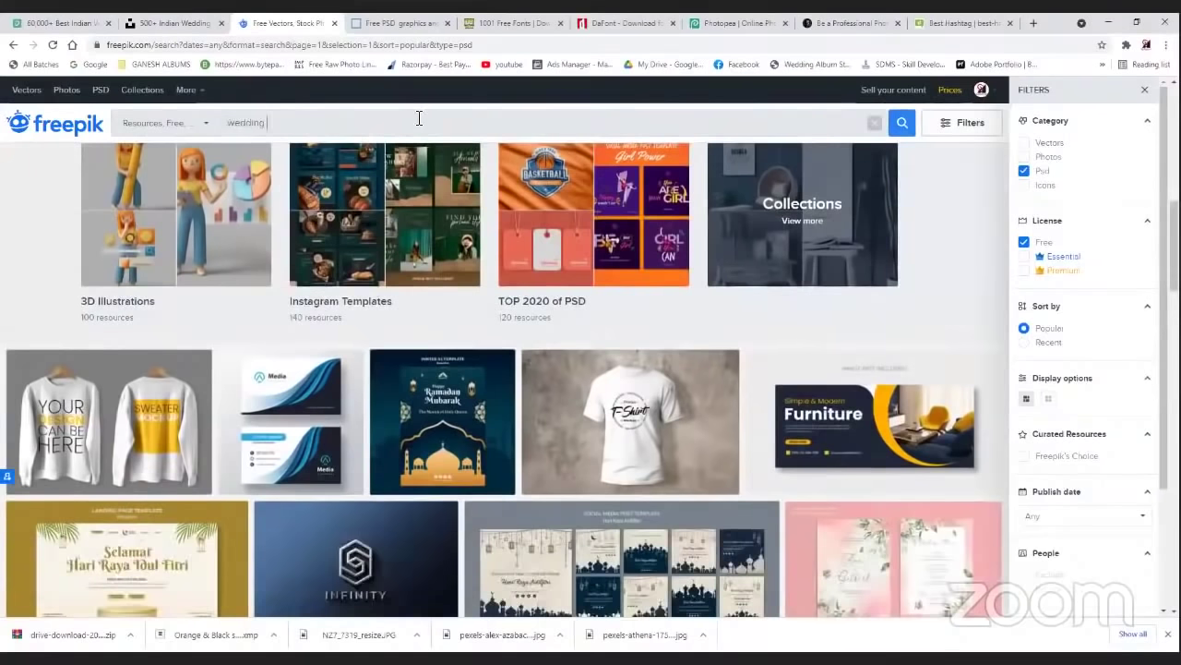
{"action": "type", "text": "invitaion"}
{"action": "key", "text": "Return"}
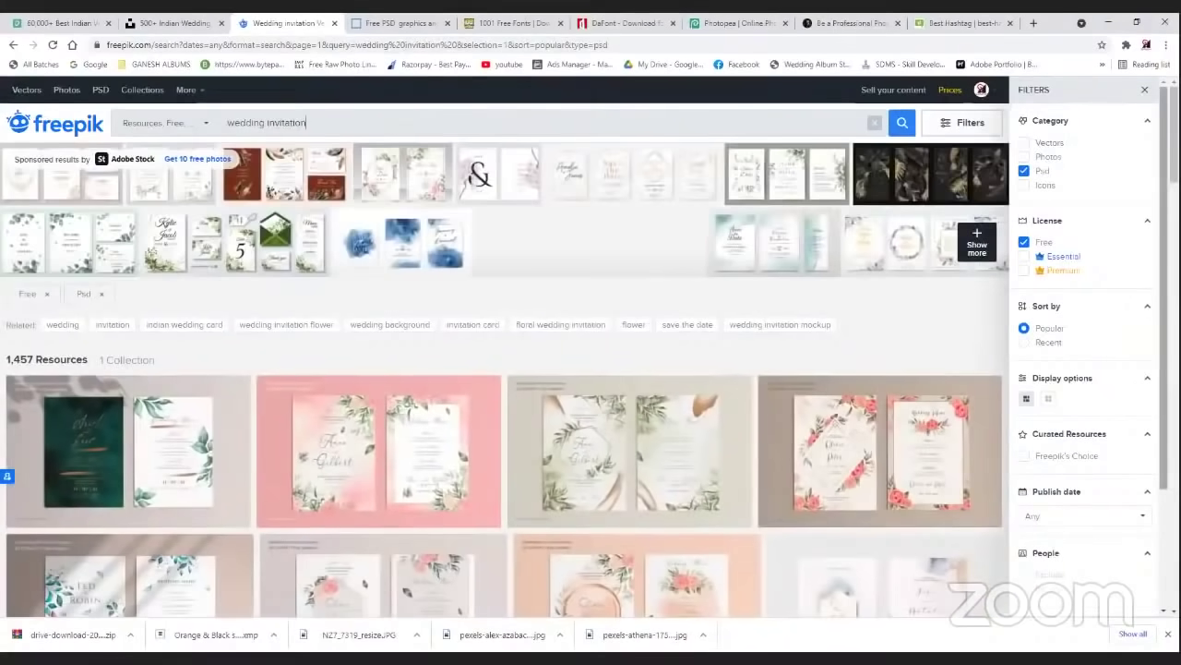
{"action": "scroll", "coordinate": [506, 380], "scroll_direction": "down", "scroll_amount": 3}
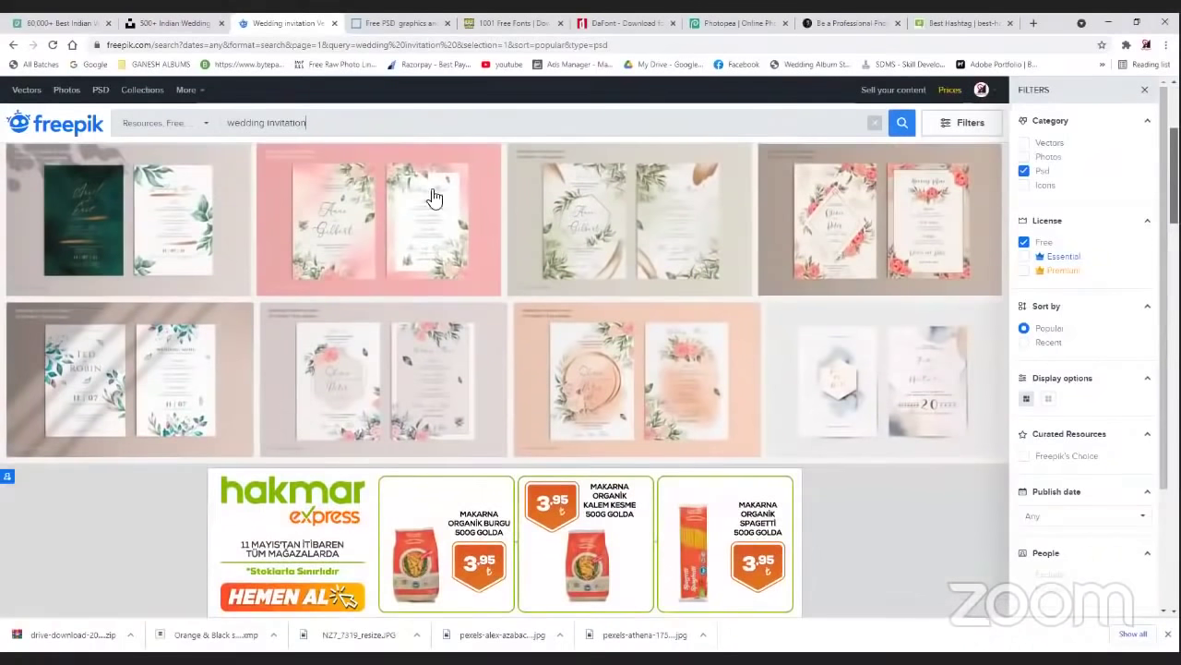
{"action": "left_click", "coordinate": [748, 277]}
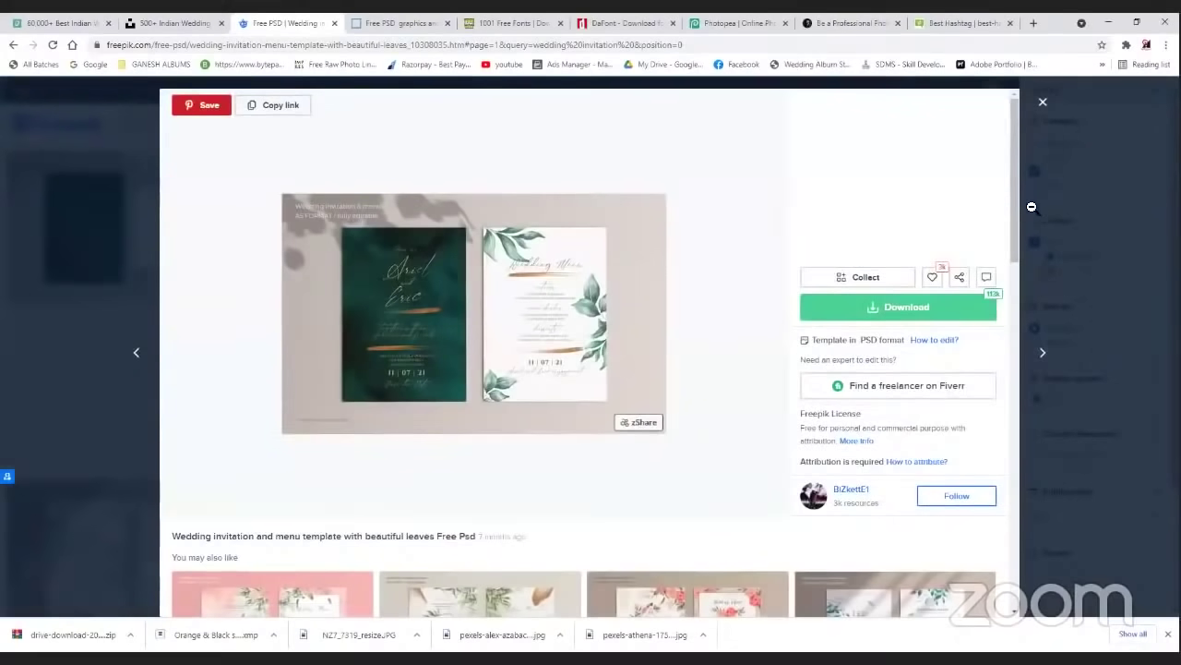
- Look through the similar templates, open the olive-background invitation with green leaves, and return to the search results
{"action": "scroll", "coordinate": [997, 338], "scroll_direction": "down", "scroll_amount": 2}
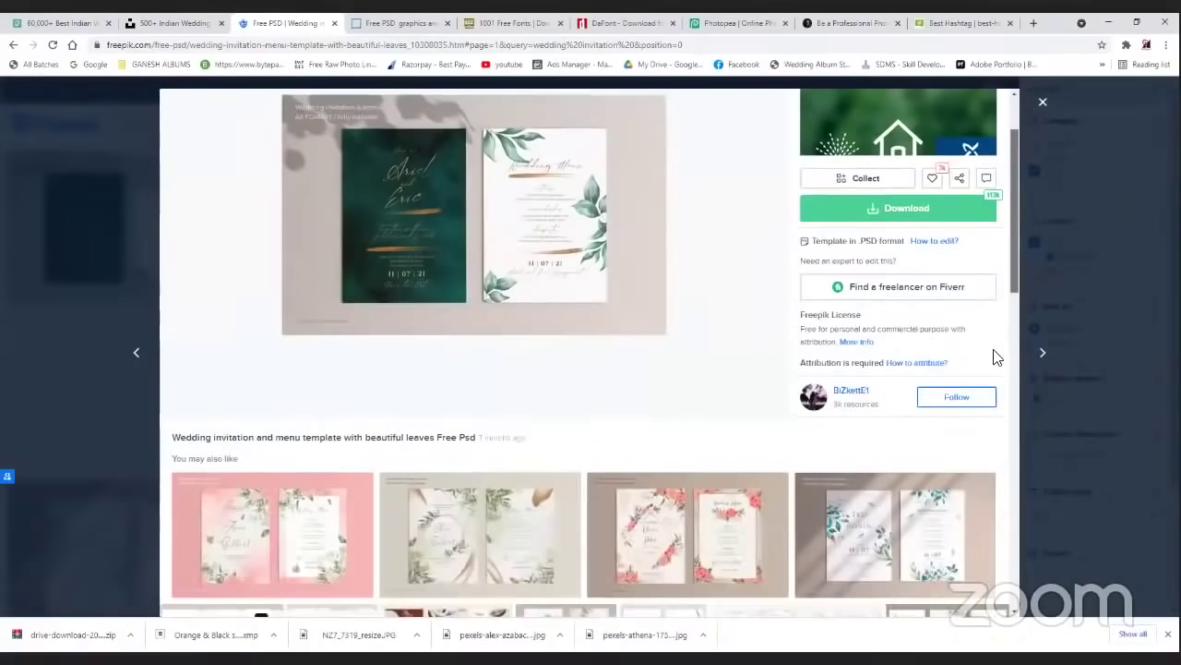
{"action": "scroll", "coordinate": [996, 356], "scroll_direction": "down", "scroll_amount": 5}
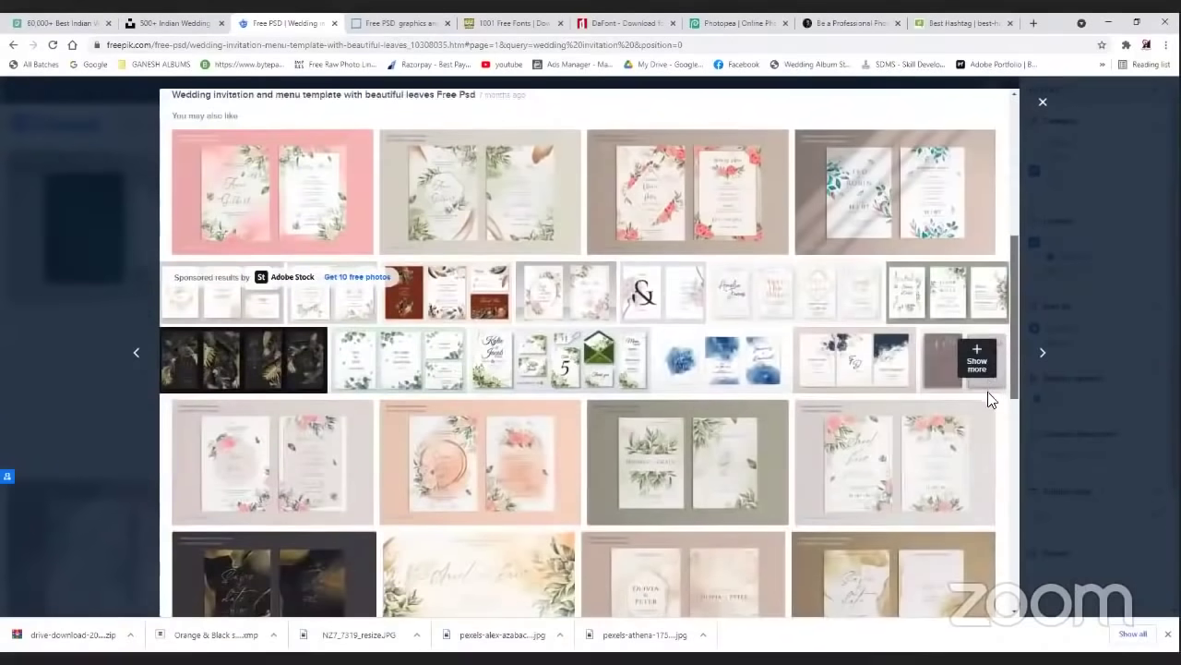
{"action": "scroll", "coordinate": [989, 396], "scroll_direction": "down", "scroll_amount": 2}
{"action": "left_click", "coordinate": [752, 361]}
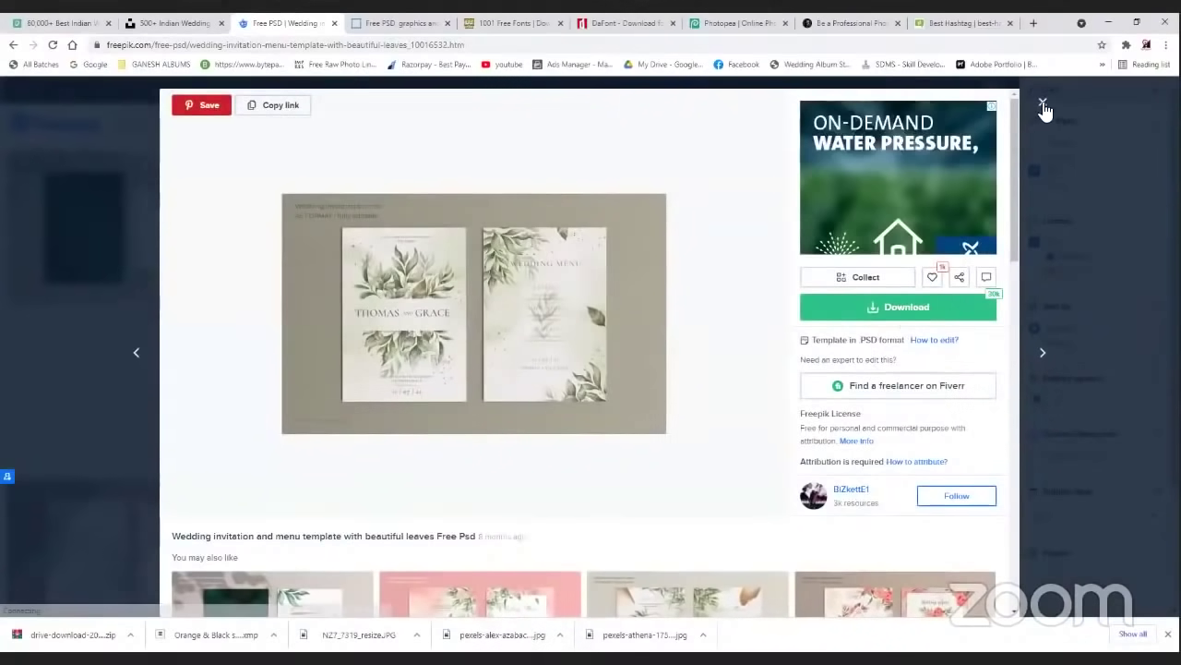
{"action": "left_click", "coordinate": [1113, 271]}
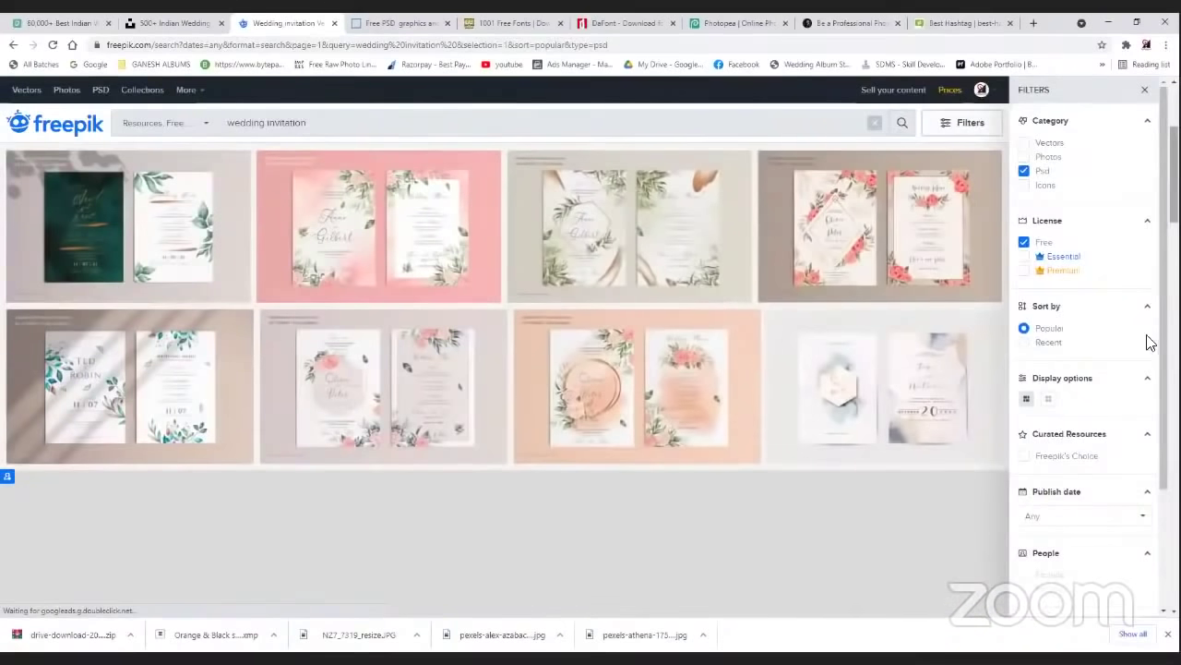
- Browse further down the wedding invitation results and open the floral invitation with red and white flowers
{"action": "scroll", "coordinate": [1143, 378], "scroll_direction": "down", "scroll_amount": 5}
{"action": "scroll", "coordinate": [1137, 398], "scroll_direction": "down", "scroll_amount": 3}
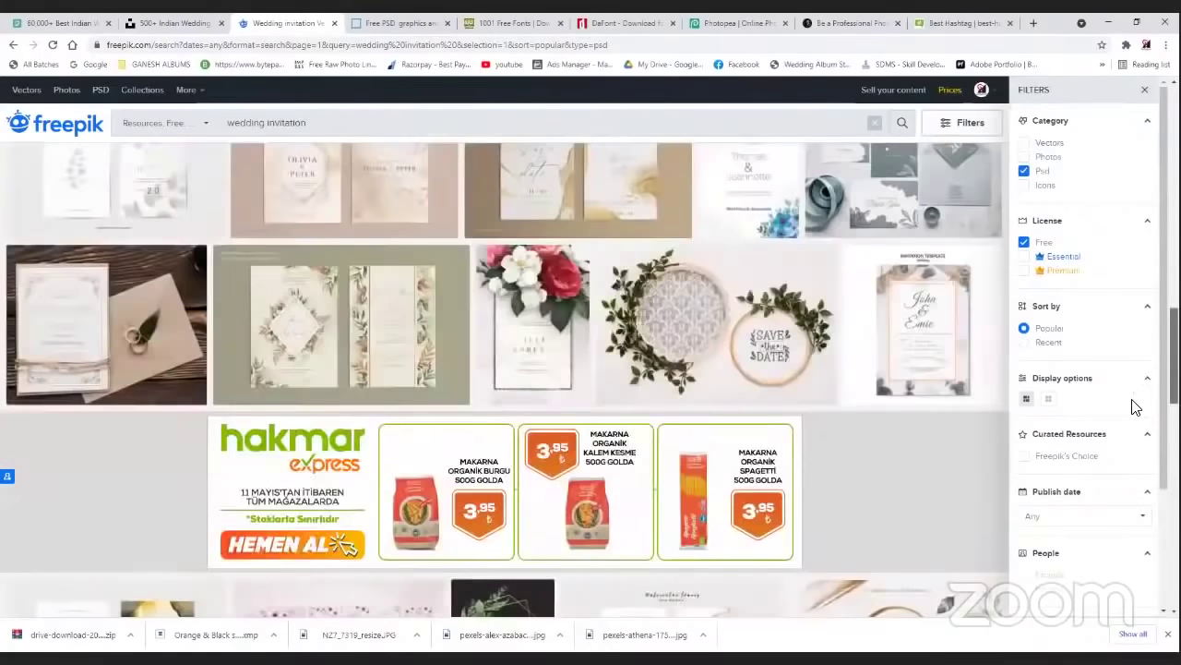
{"action": "scroll", "coordinate": [1129, 409], "scroll_direction": "down", "scroll_amount": 1}
{"action": "scroll", "coordinate": [615, 257], "scroll_direction": "down", "scroll_amount": 1}
{"action": "left_click", "coordinate": [538, 231]}
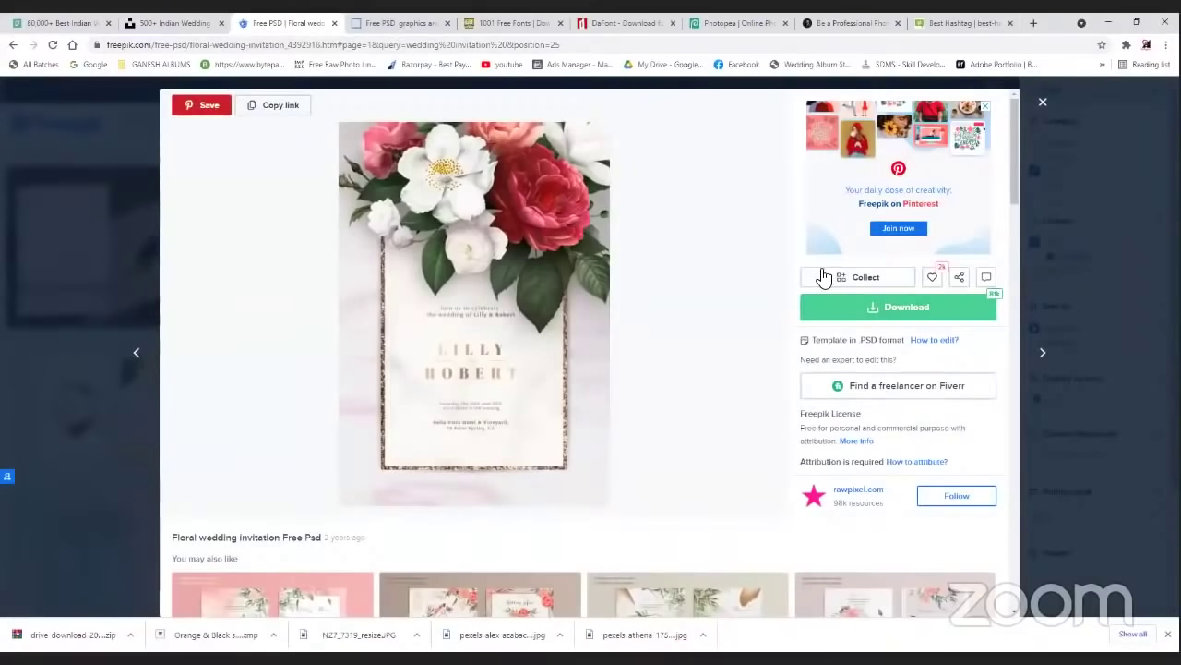
- Switch to the 365PSD site and look through its home page graphics and Free PSD categories
{"action": "left_click", "coordinate": [406, 27]}
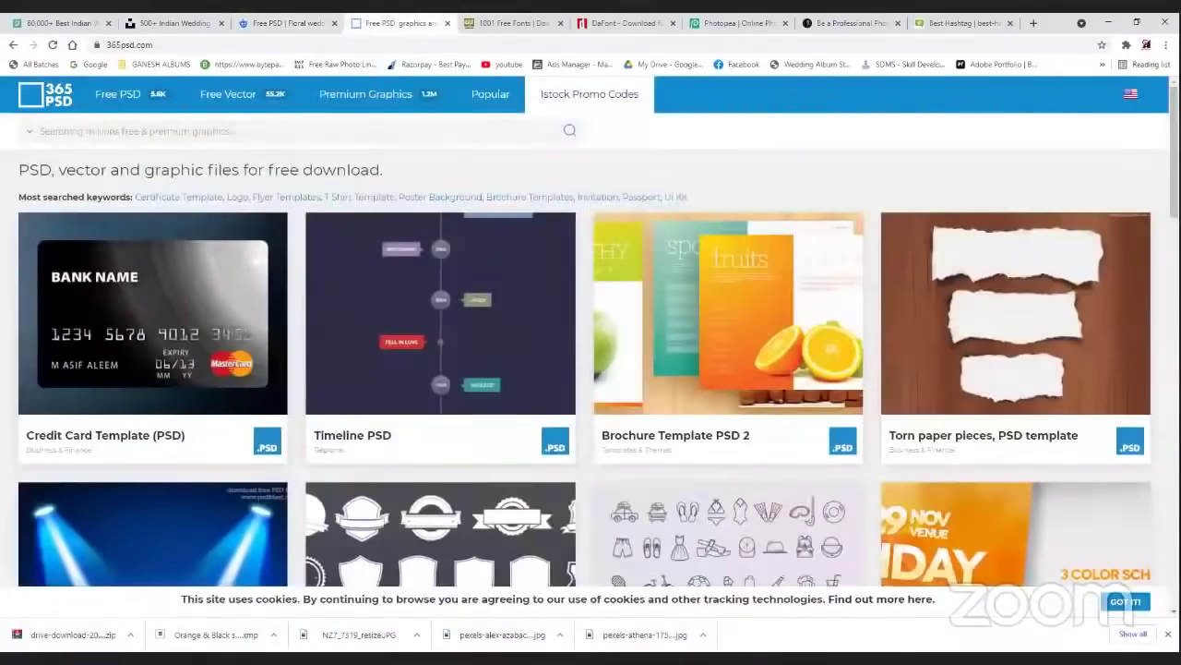
{"action": "scroll", "coordinate": [591, 332], "scroll_direction": "down", "scroll_amount": 1}
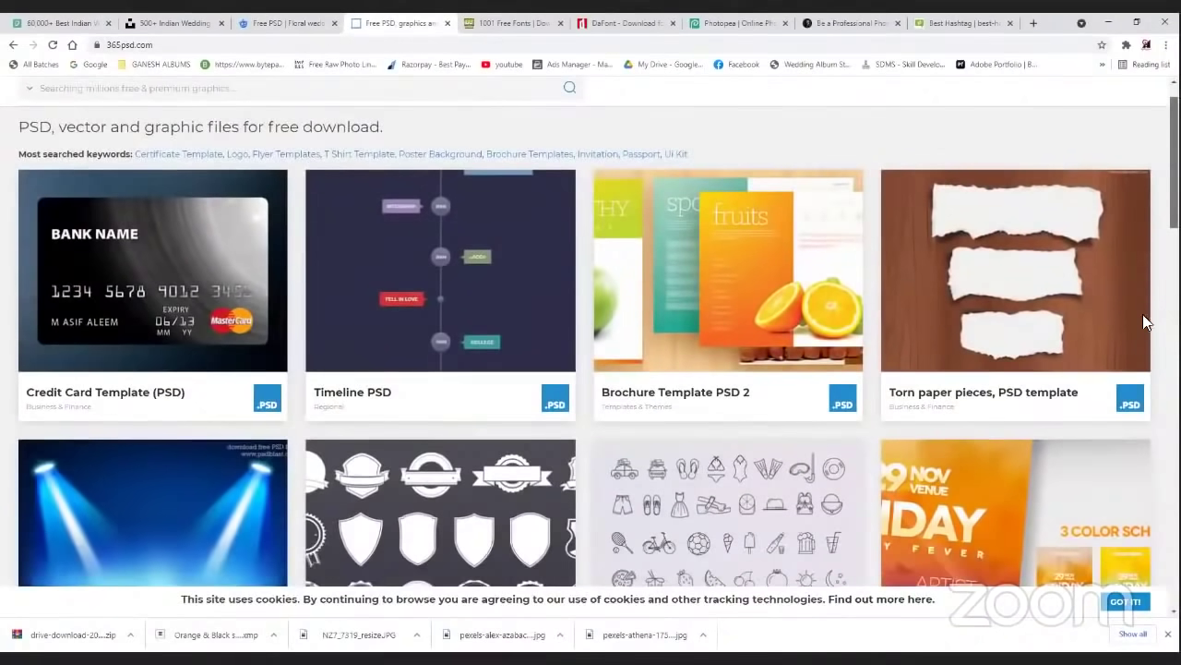
{"action": "scroll", "coordinate": [1125, 394], "scroll_direction": "down", "scroll_amount": 10}
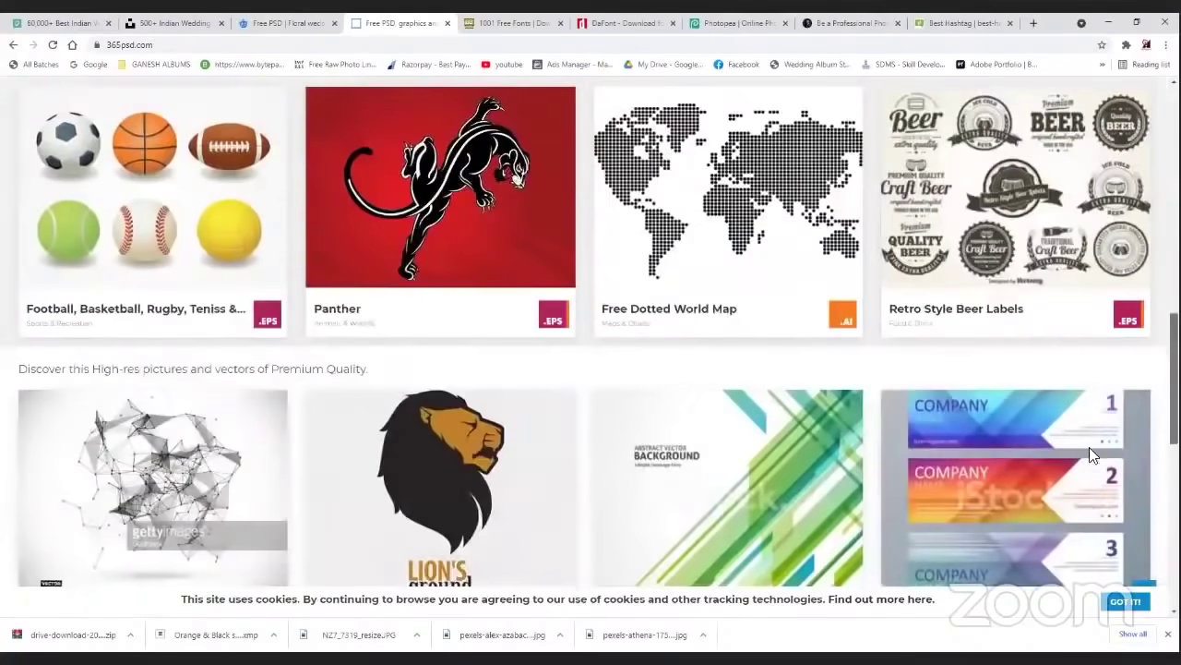
{"action": "scroll", "coordinate": [1089, 476], "scroll_direction": "down", "scroll_amount": 5}
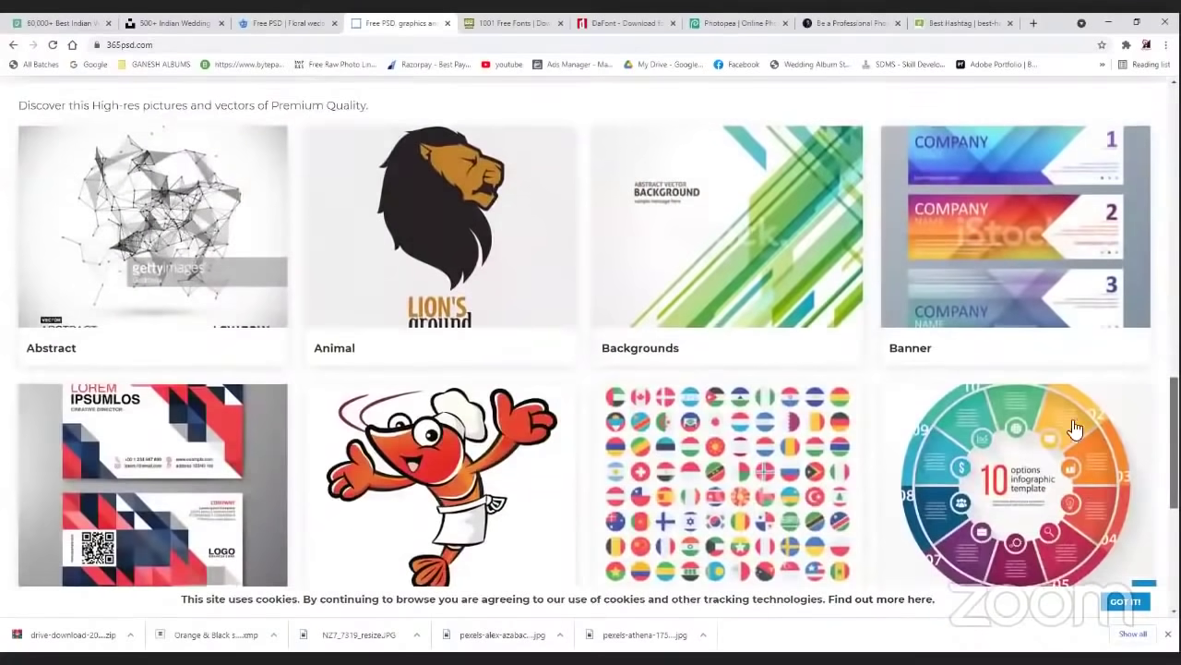
{"action": "left_click_drag", "start_coordinate": [1174, 406], "coordinate": [1175, 111]}
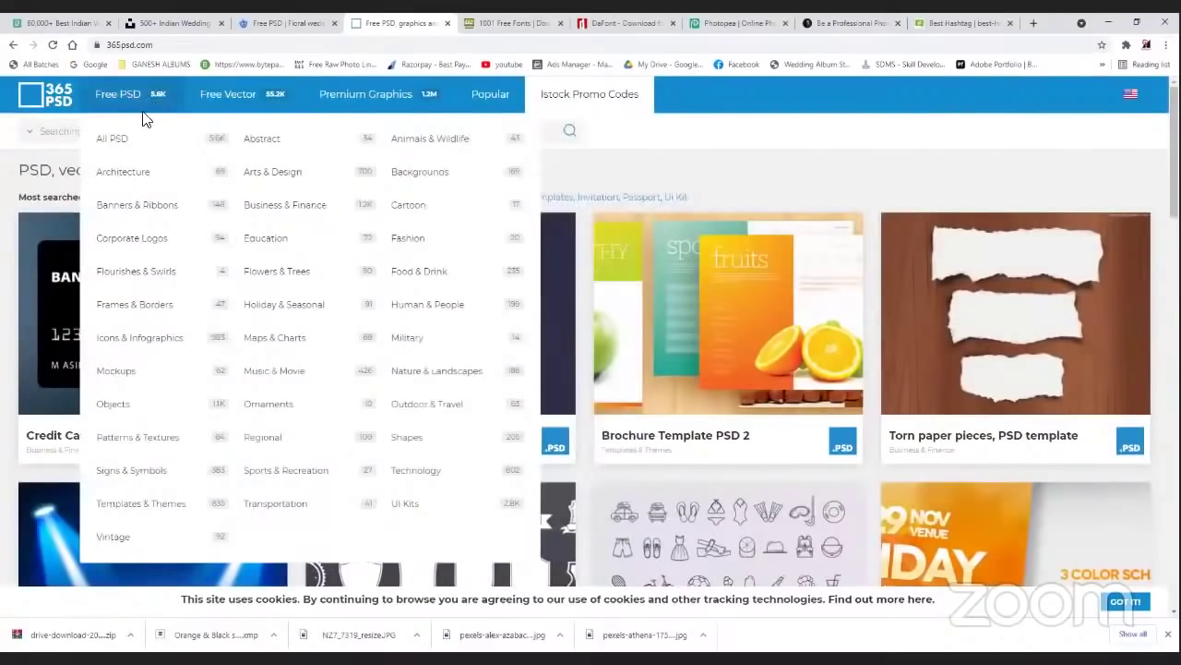
{"action": "mouse_move", "coordinate": [360, 103]}
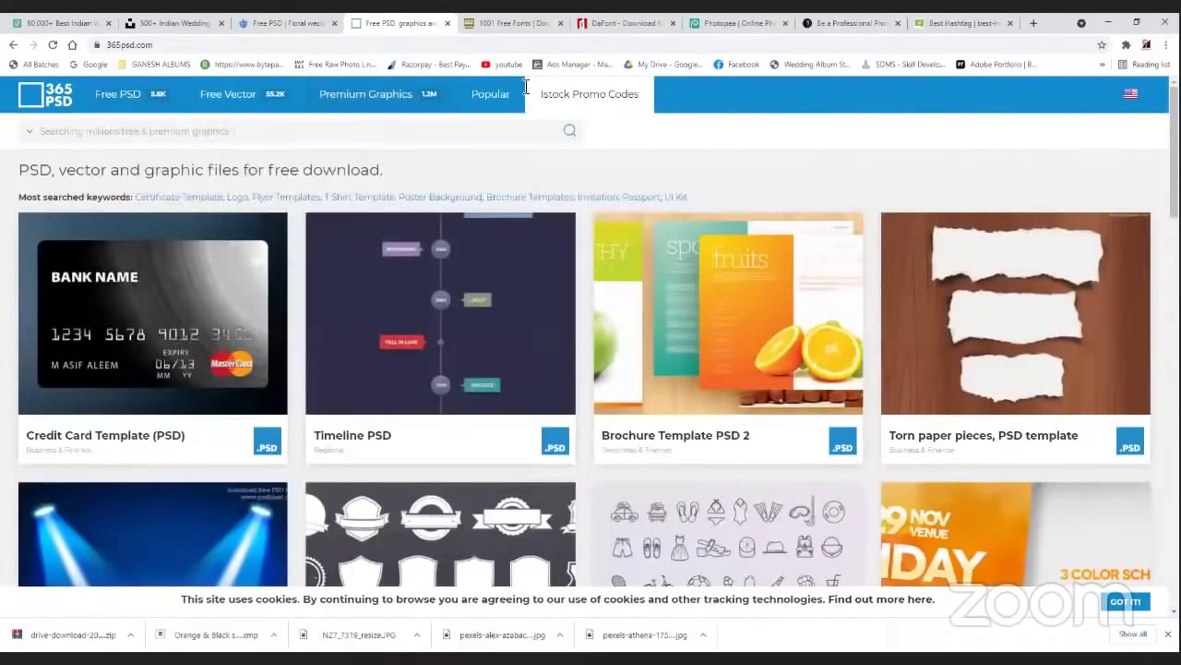
- Search the 365PSD site for "florals"
{"action": "left_click", "coordinate": [54, 139]}
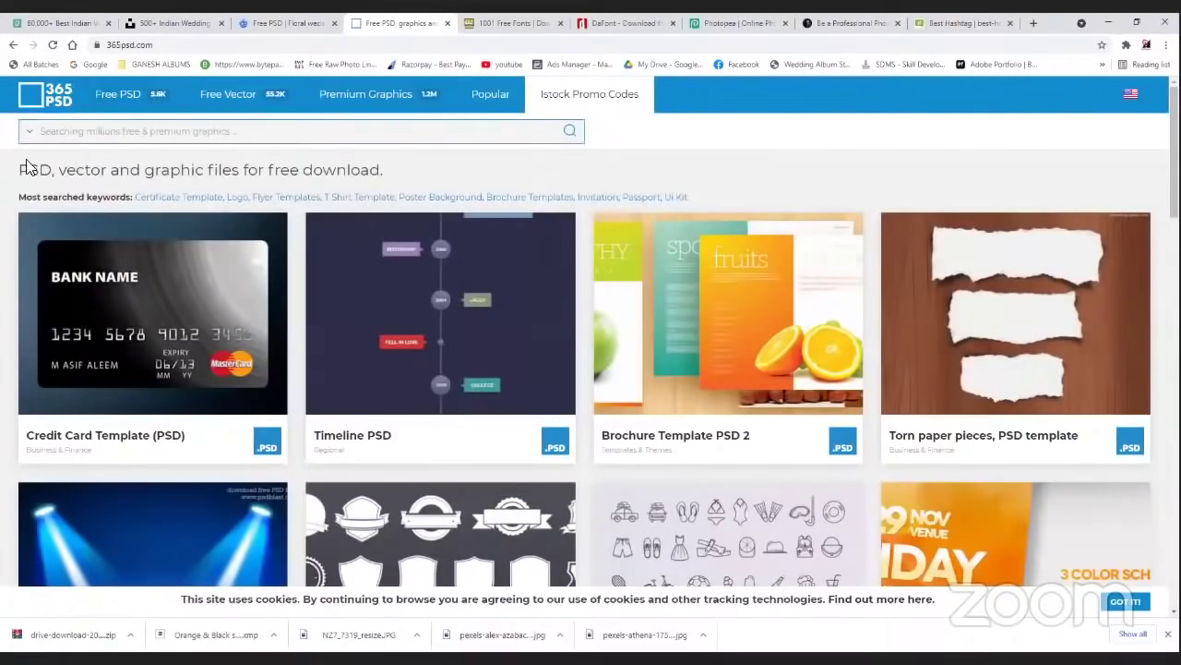
{"action": "type", "text": "floral"}
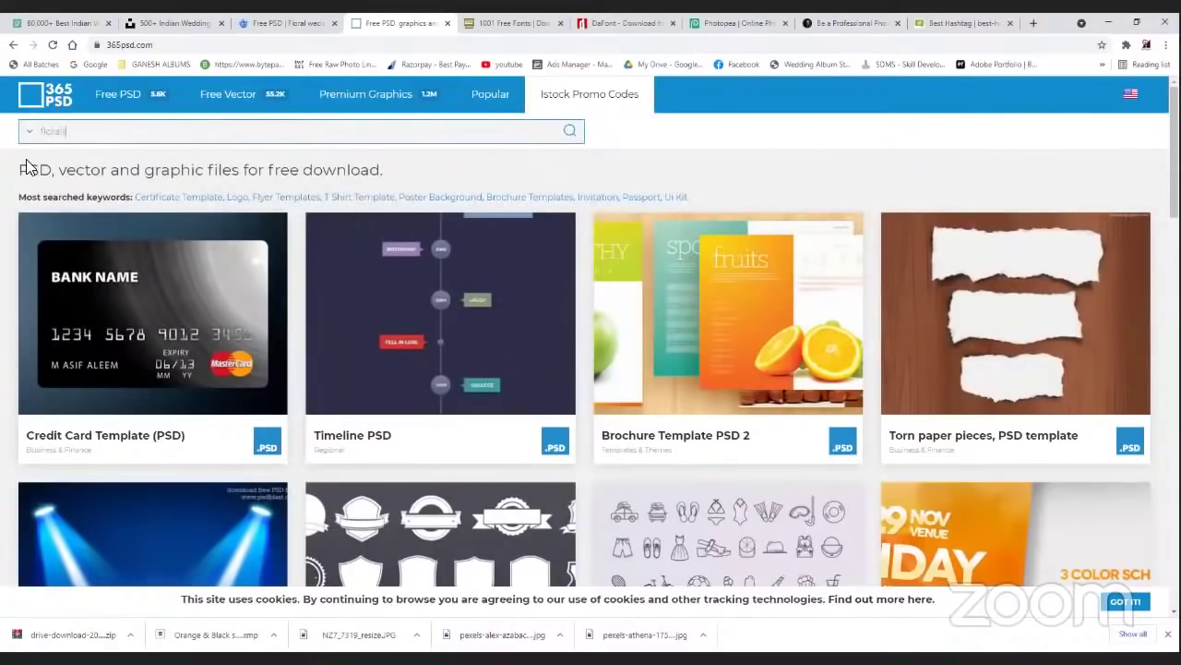
{"action": "key", "text": "Return"}
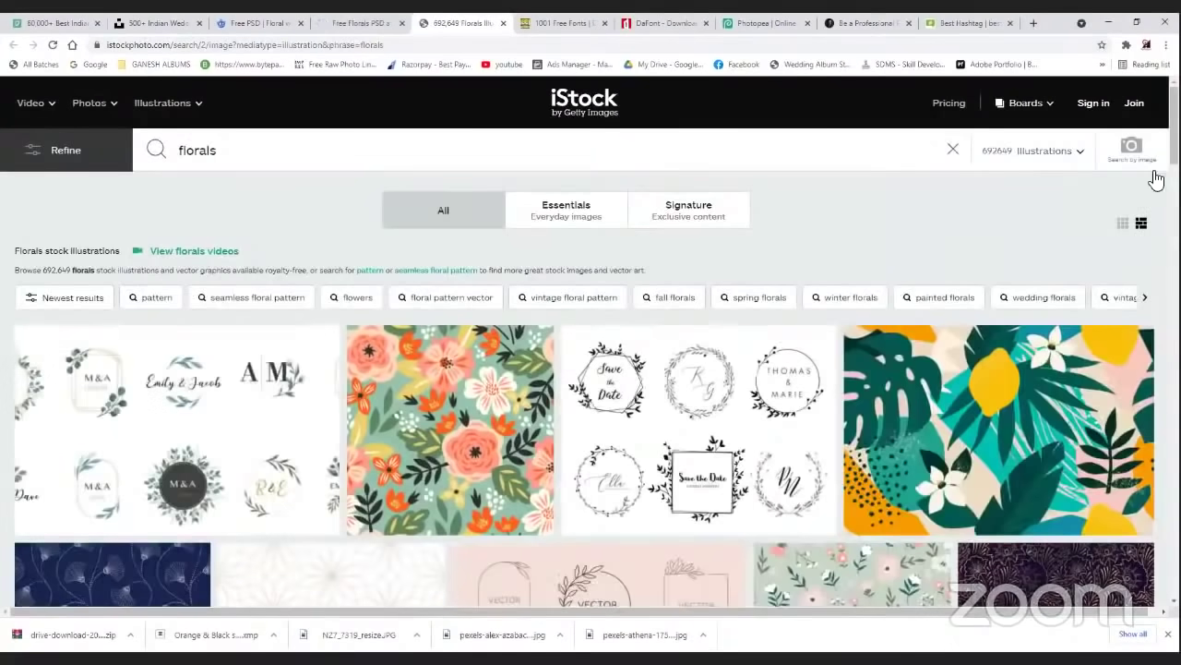
- Browse the florals illustrations on iStock, open the grey damask seamless pattern, and return to the search results
{"action": "scroll", "coordinate": [1135, 185], "scroll_direction": "down", "scroll_amount": 1}
{"action": "scroll", "coordinate": [1154, 259], "scroll_direction": "down", "scroll_amount": 2}
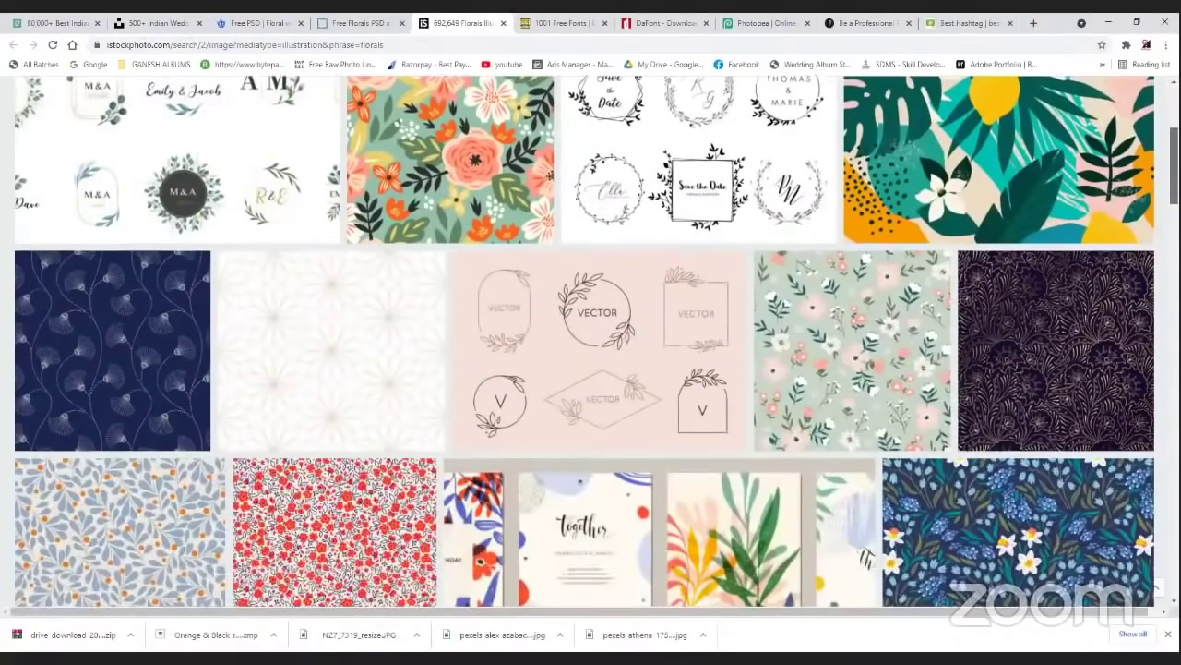
{"action": "scroll", "coordinate": [1154, 263], "scroll_direction": "down", "scroll_amount": 1}
{"action": "scroll", "coordinate": [1054, 263], "scroll_direction": "down", "scroll_amount": 3}
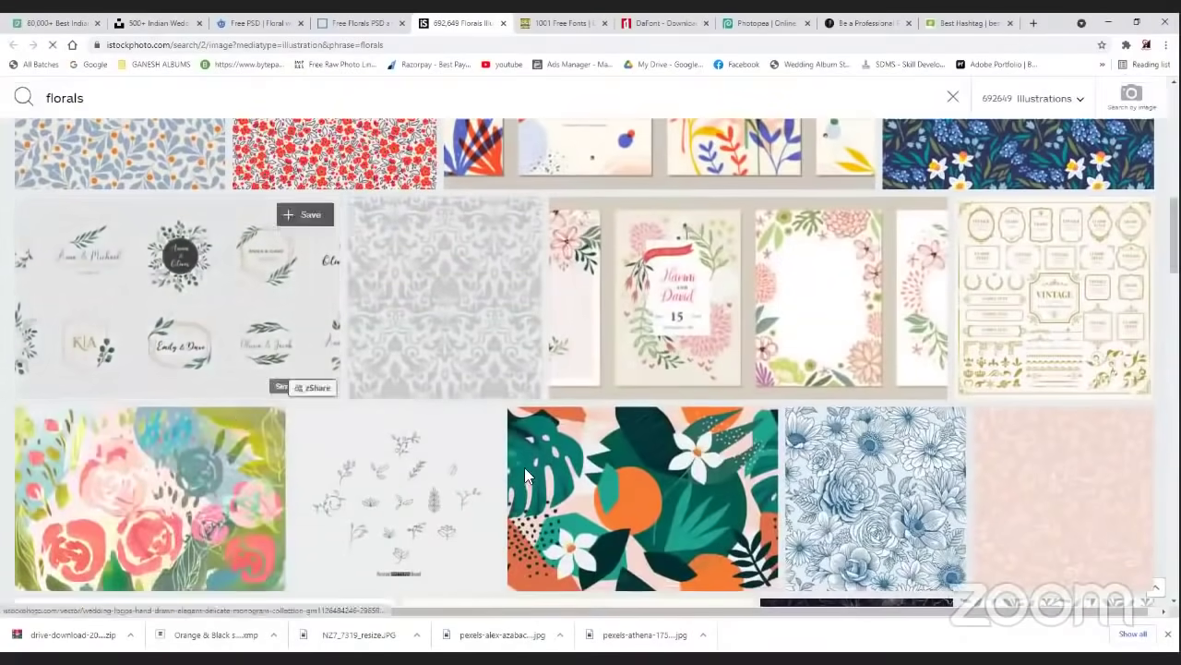
{"action": "left_click", "coordinate": [512, 369]}
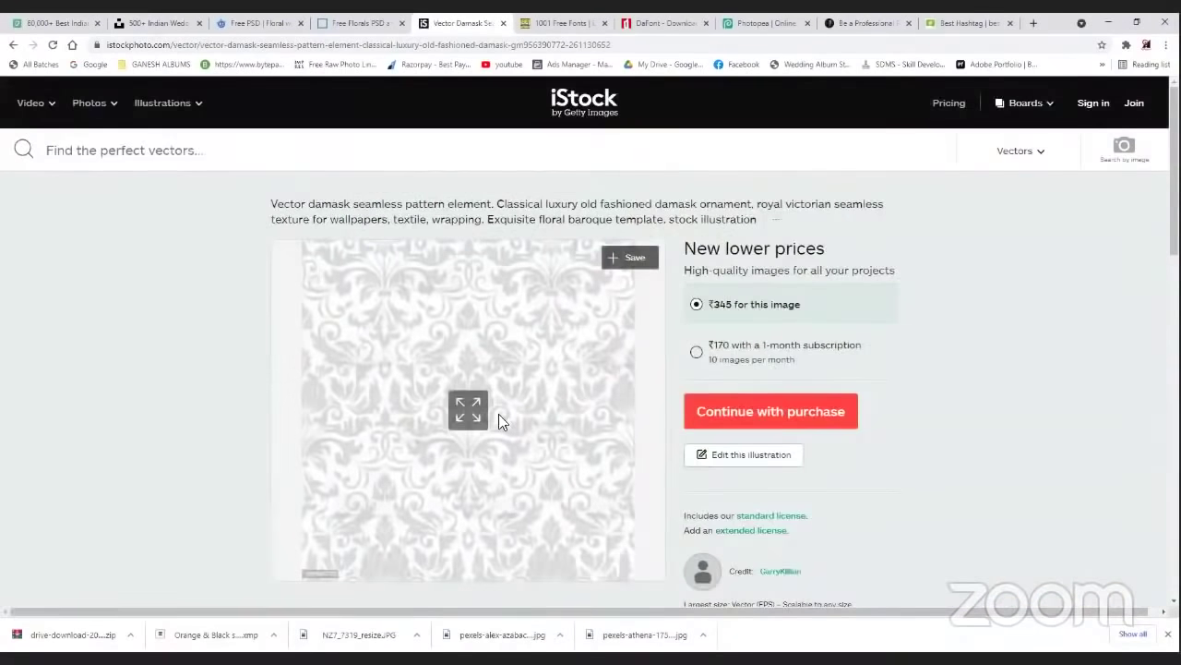
{"action": "left_click", "coordinate": [13, 44]}
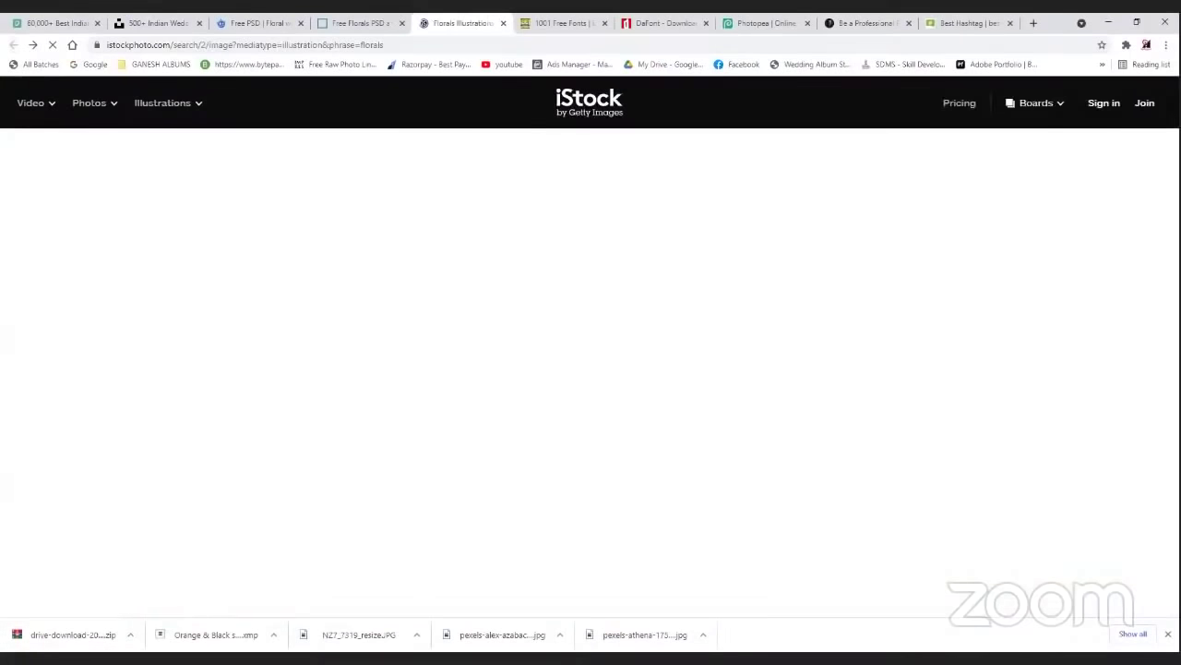
- Browse further down the florals illustrations, open the collection of vector filigree flourishes, and return to the results
{"action": "scroll", "coordinate": [1146, 365], "scroll_direction": "down", "scroll_amount": 3}
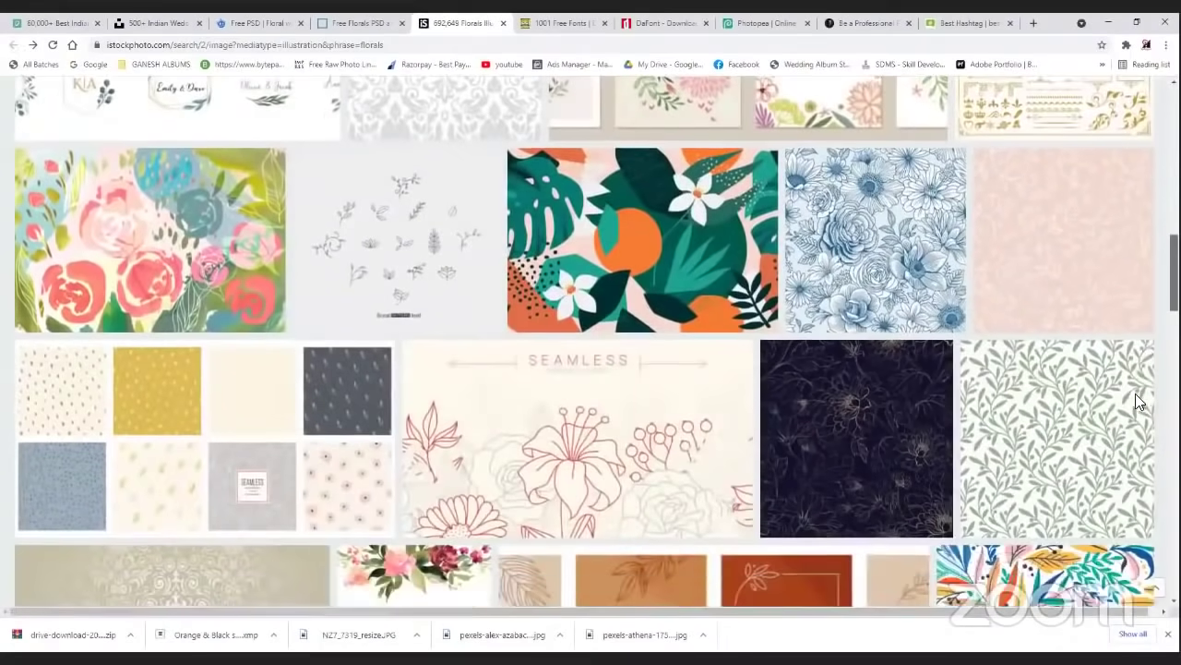
{"action": "scroll", "coordinate": [1135, 399], "scroll_direction": "down", "scroll_amount": 10}
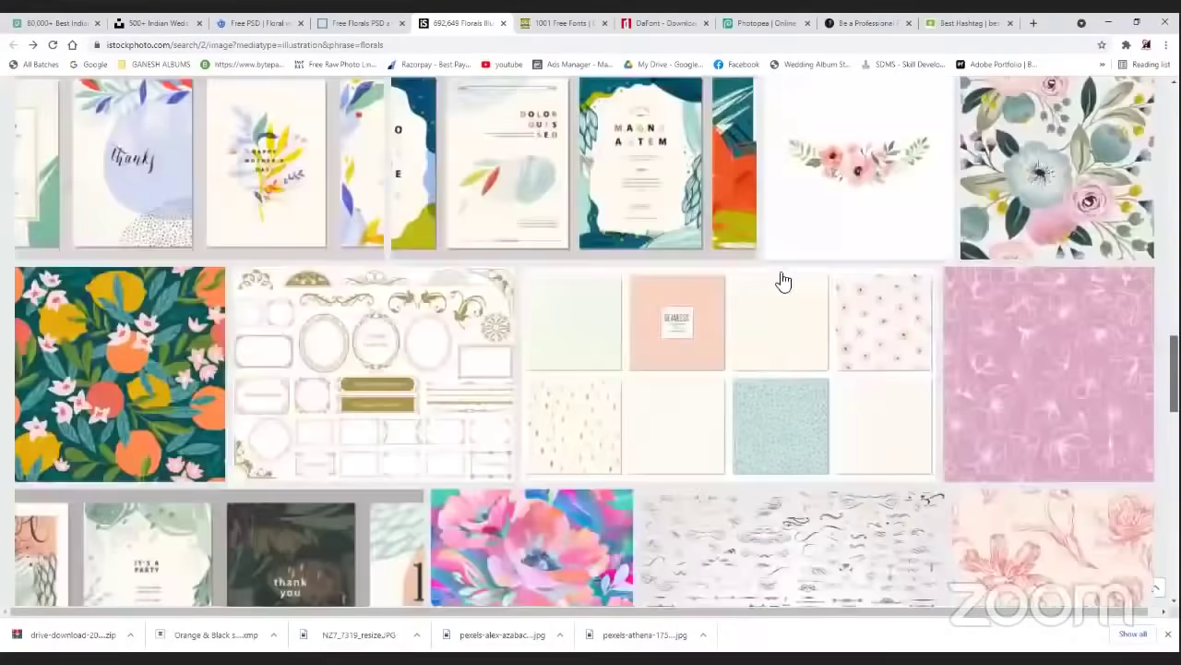
{"action": "scroll", "coordinate": [763, 280], "scroll_direction": "down", "scroll_amount": 3}
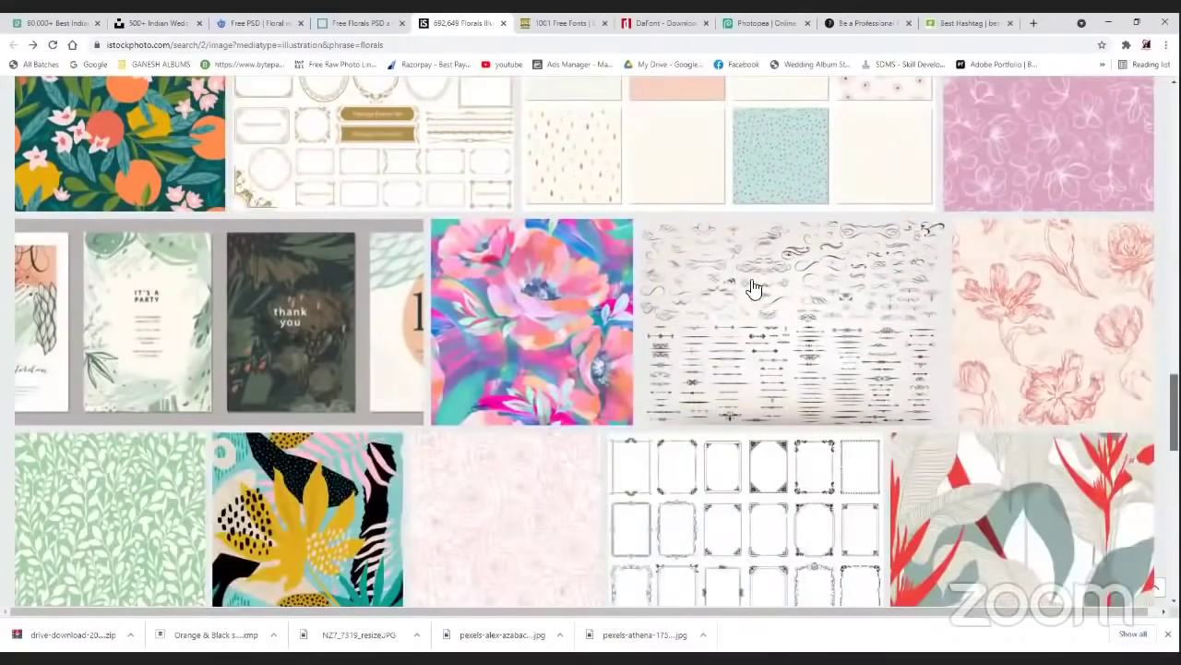
{"action": "scroll", "coordinate": [755, 284], "scroll_direction": "down", "scroll_amount": 1}
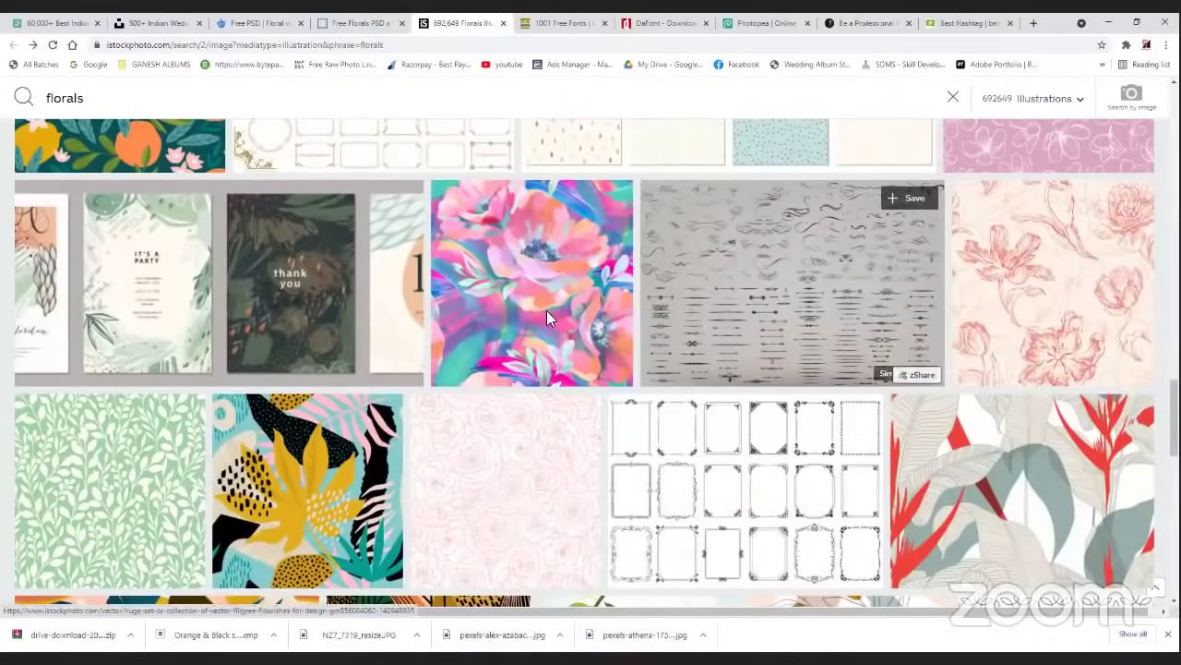
{"action": "left_click", "coordinate": [388, 285]}
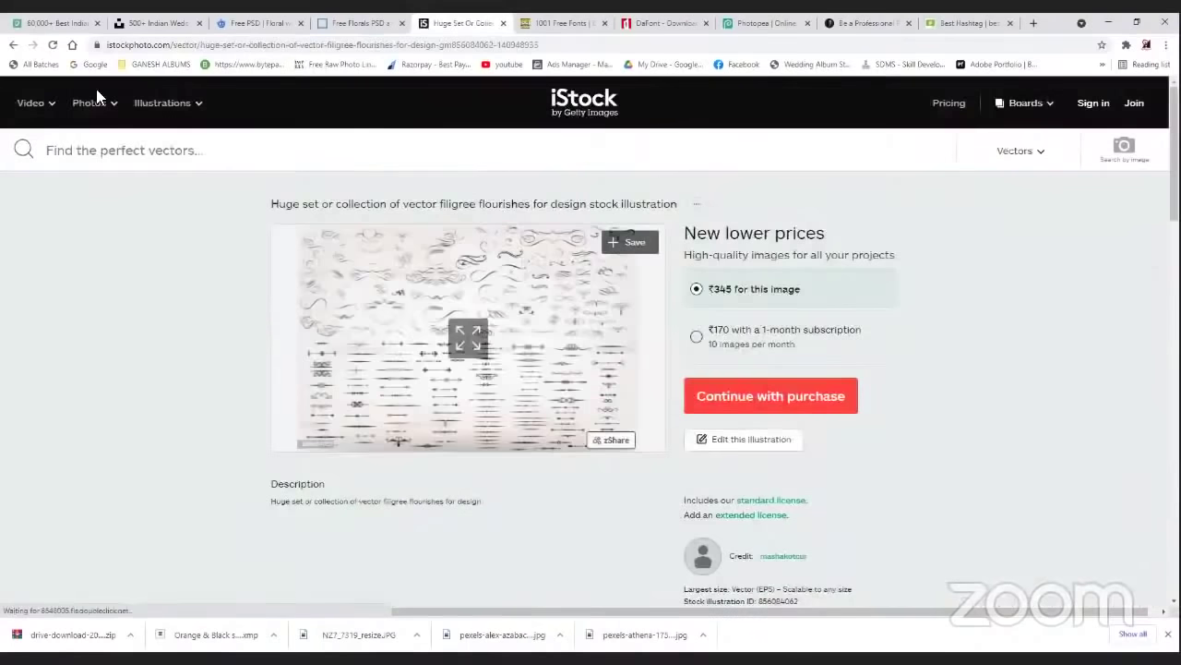
{"action": "left_click", "coordinate": [17, 44]}
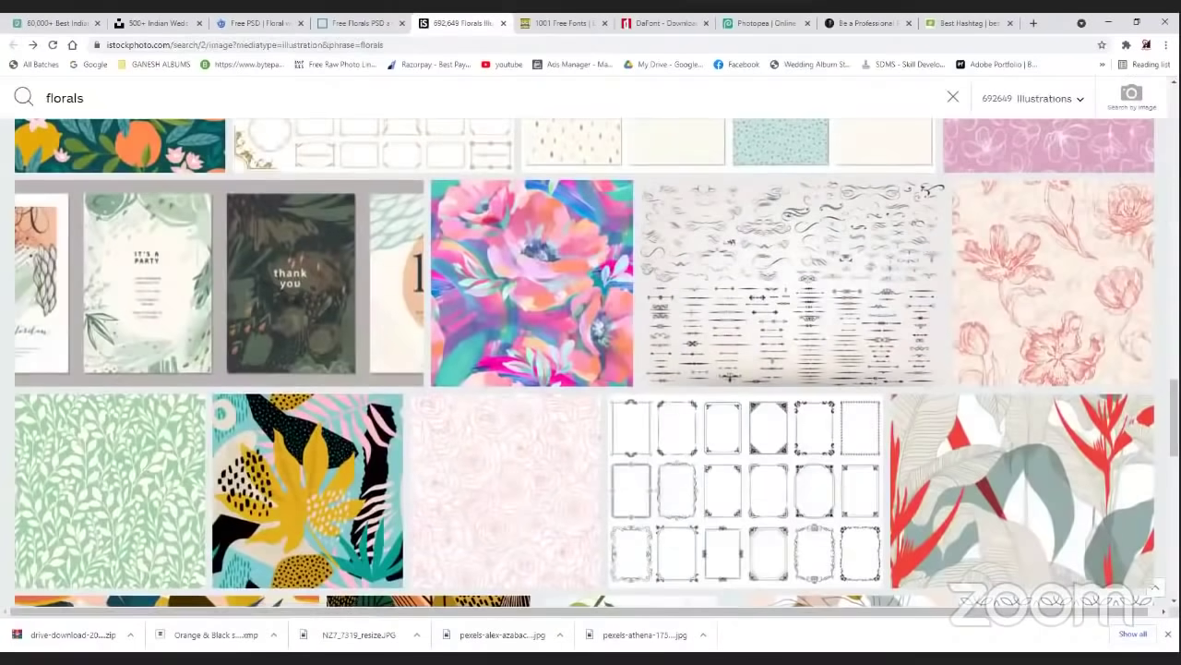
- Look back over the florals results already passed and examine the patterns, frames and cards further down the page
{"action": "scroll", "coordinate": [590, 363], "scroll_direction": "up", "scroll_amount": 1}
{"action": "scroll", "coordinate": [591, 364], "scroll_direction": "up", "scroll_amount": 3}
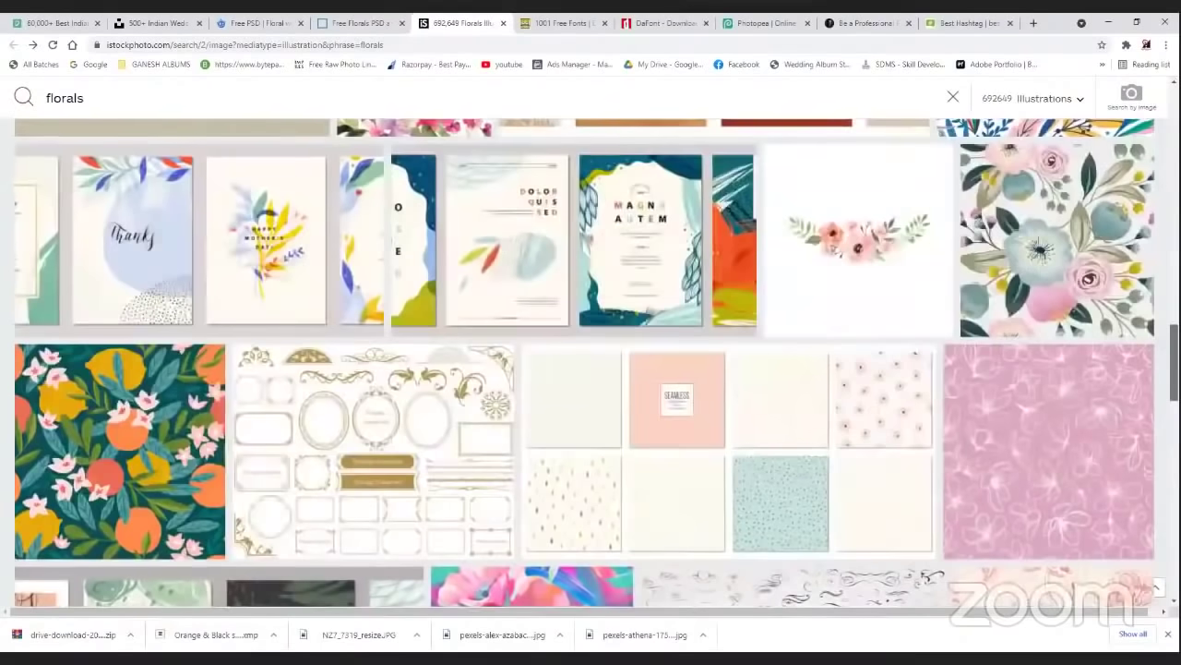
{"action": "scroll", "coordinate": [1152, 447], "scroll_direction": "up", "scroll_amount": 4}
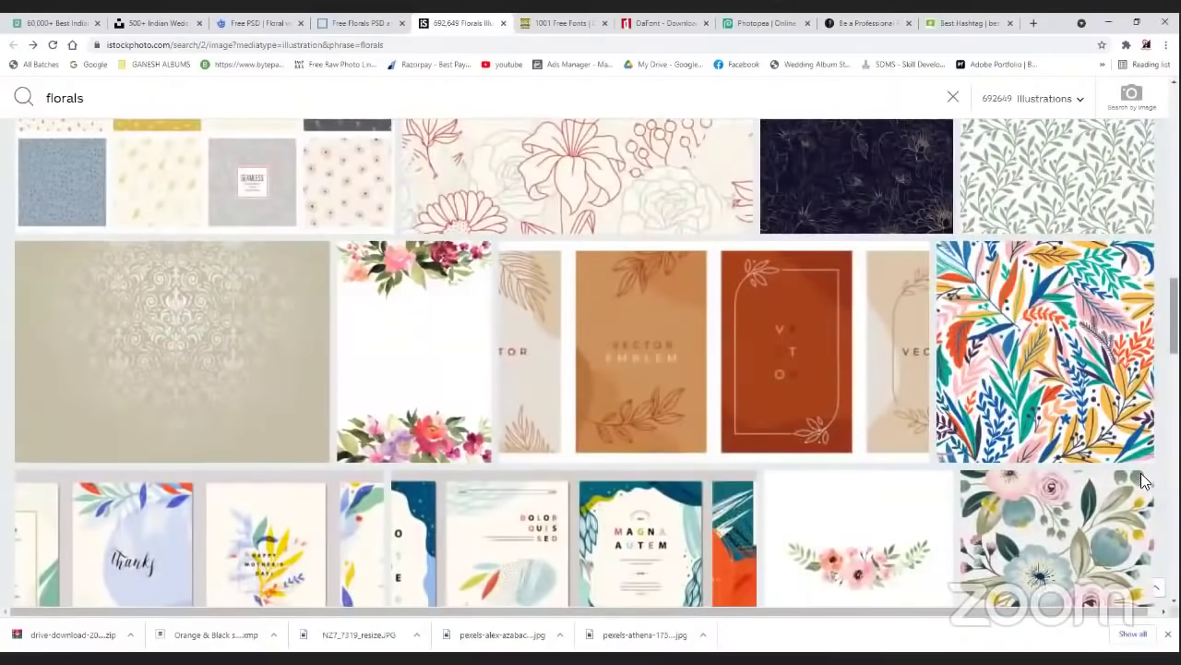
{"action": "scroll", "coordinate": [1137, 493], "scroll_direction": "down", "scroll_amount": 3}
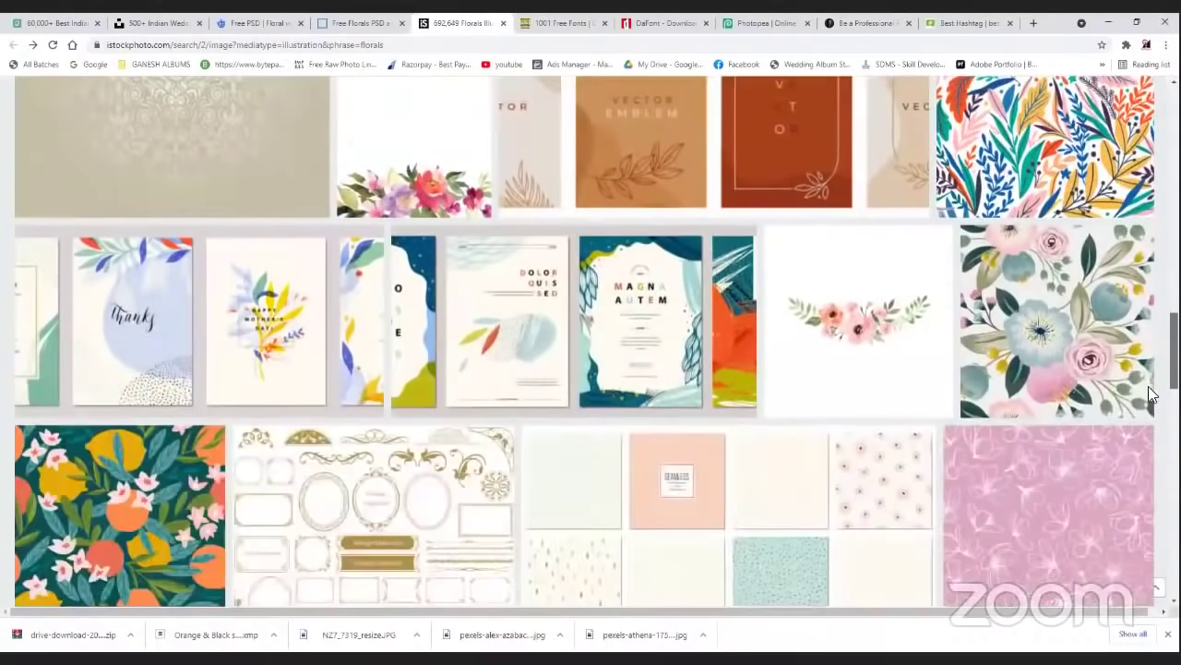
{"action": "scroll", "coordinate": [974, 337], "scroll_direction": "down", "scroll_amount": 3}
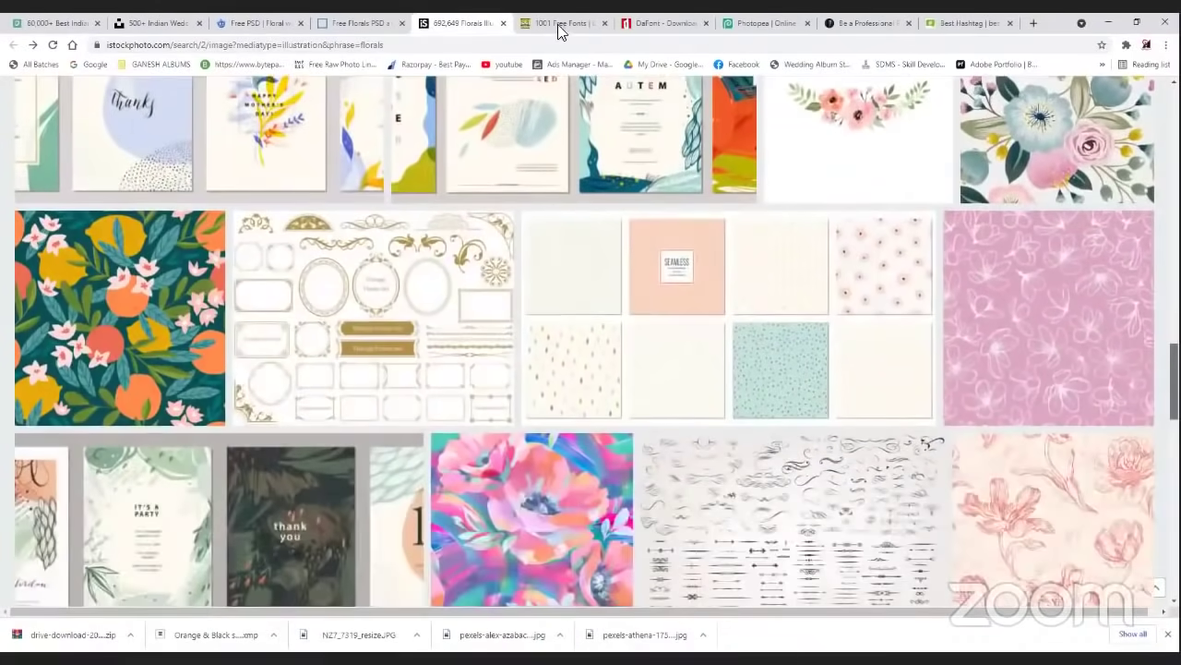
{"action": "scroll", "coordinate": [850, 350], "scroll_direction": "down", "scroll_amount": 4}
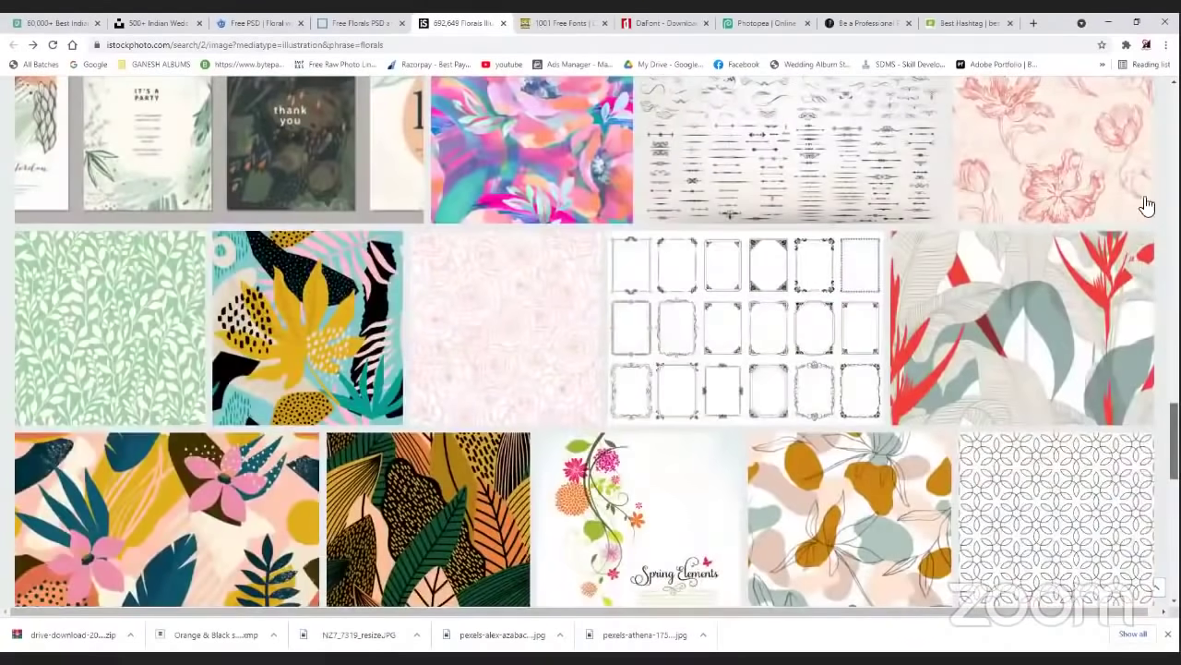
{"action": "scroll", "coordinate": [1144, 213], "scroll_direction": "down", "scroll_amount": 3}
- Switch to the 1001 Free Fonts site and open its Handwriting font category
{"action": "key", "text": "ctrl+Tab"}
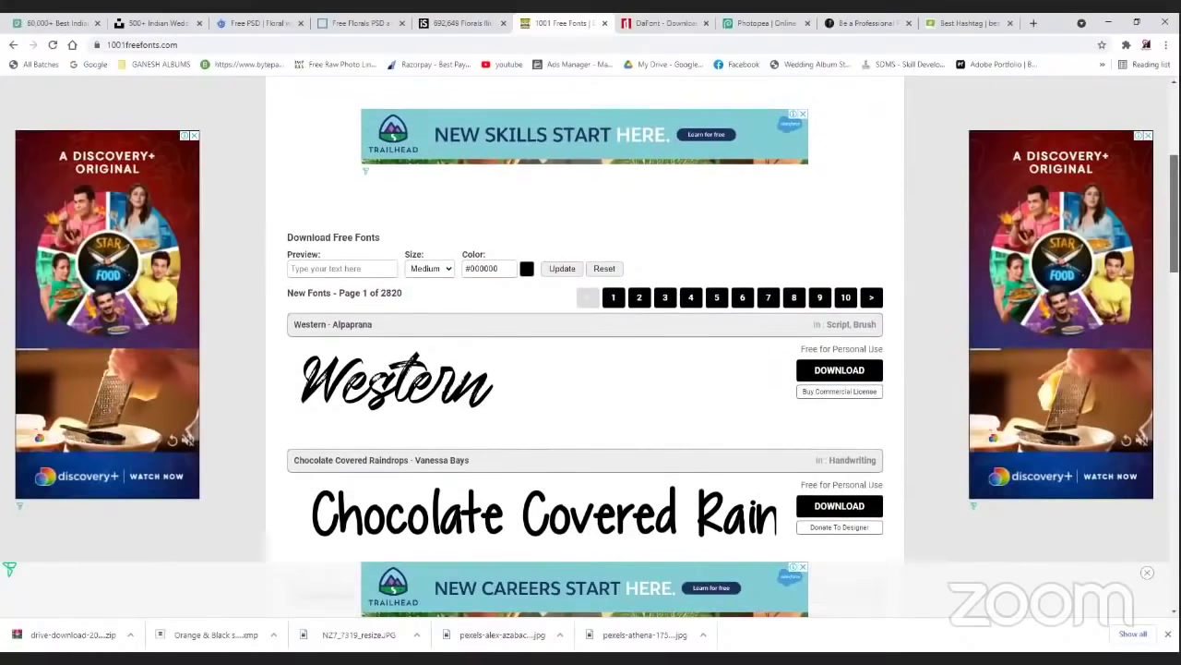
{"action": "scroll", "coordinate": [585, 351], "scroll_direction": "up", "scroll_amount": 2}
{"action": "scroll", "coordinate": [1151, 194], "scroll_direction": "up", "scroll_amount": 2}
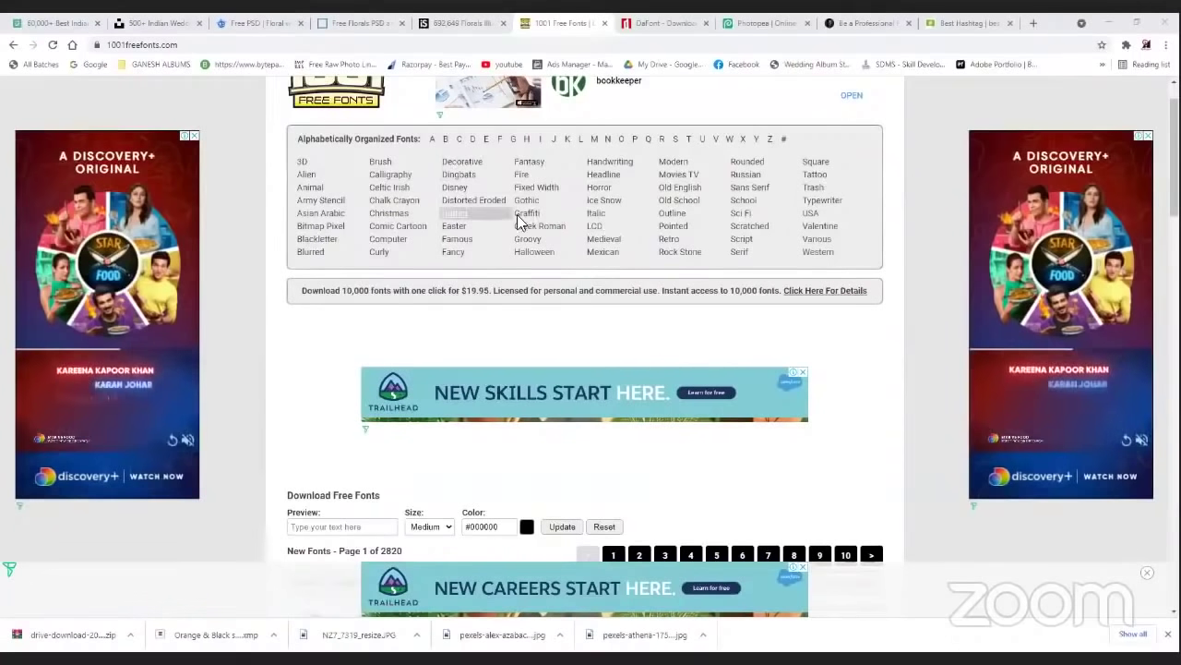
{"action": "left_click", "coordinate": [600, 169]}
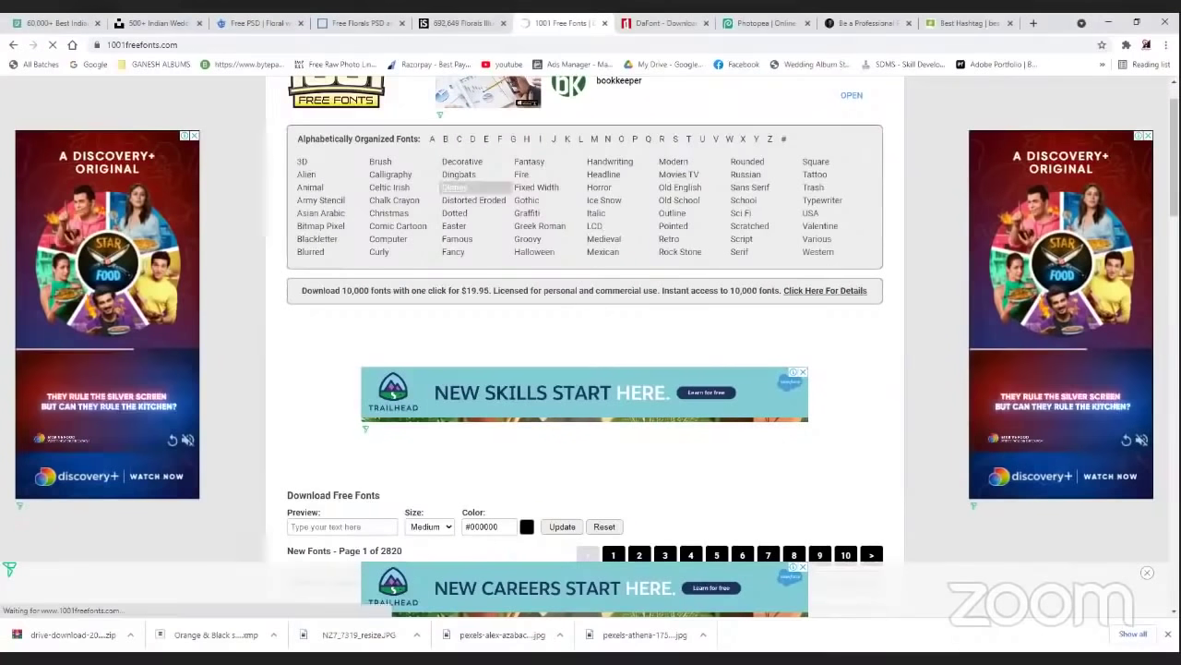
- Look through the first page of handwriting fonts and their download options, and switch to the DaFont site
{"action": "scroll", "coordinate": [1147, 383], "scroll_direction": "down", "scroll_amount": 10}
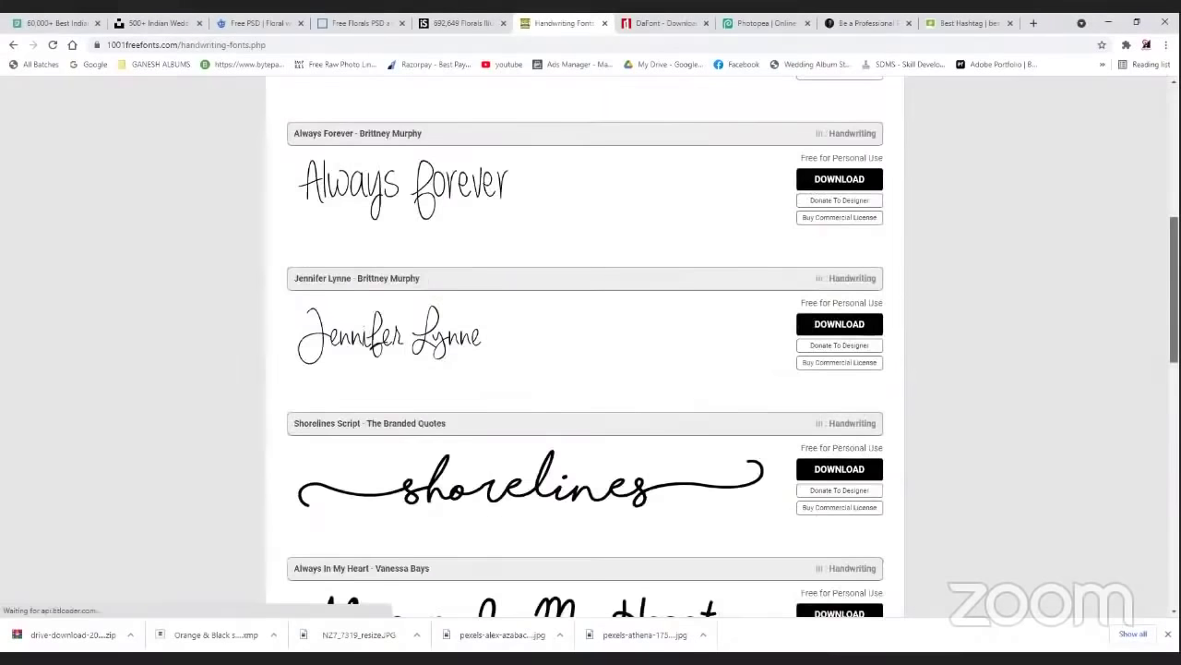
{"action": "scroll", "coordinate": [1147, 382], "scroll_direction": "down", "scroll_amount": 3}
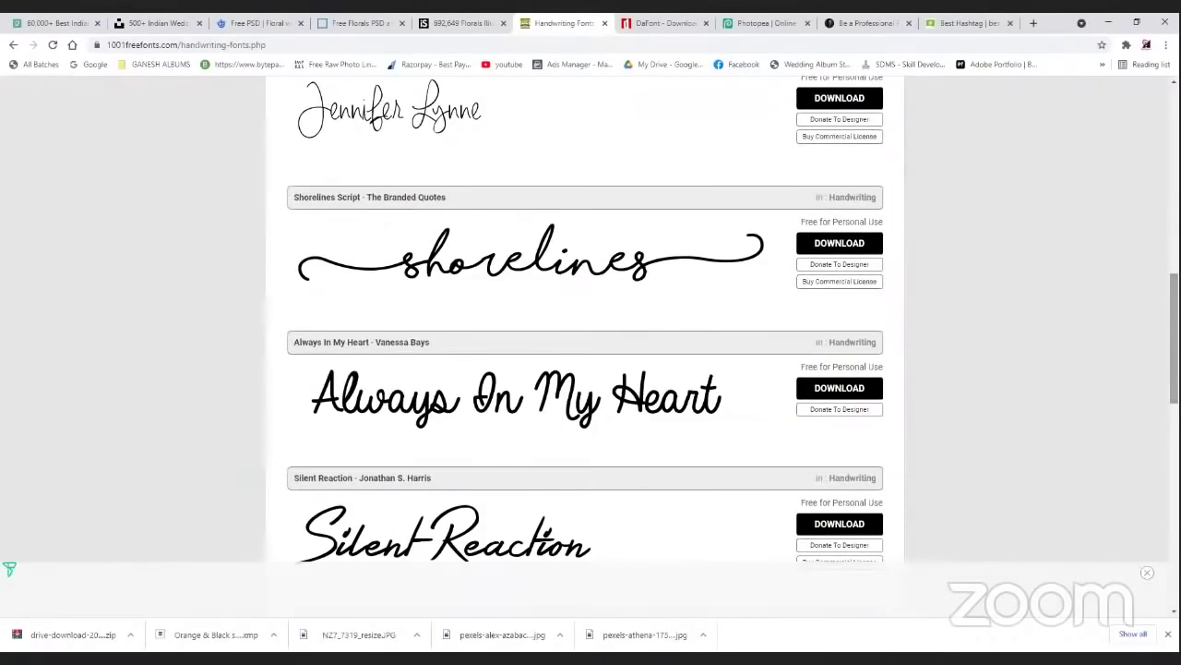
{"action": "scroll", "coordinate": [585, 351], "scroll_direction": "down", "scroll_amount": 2}
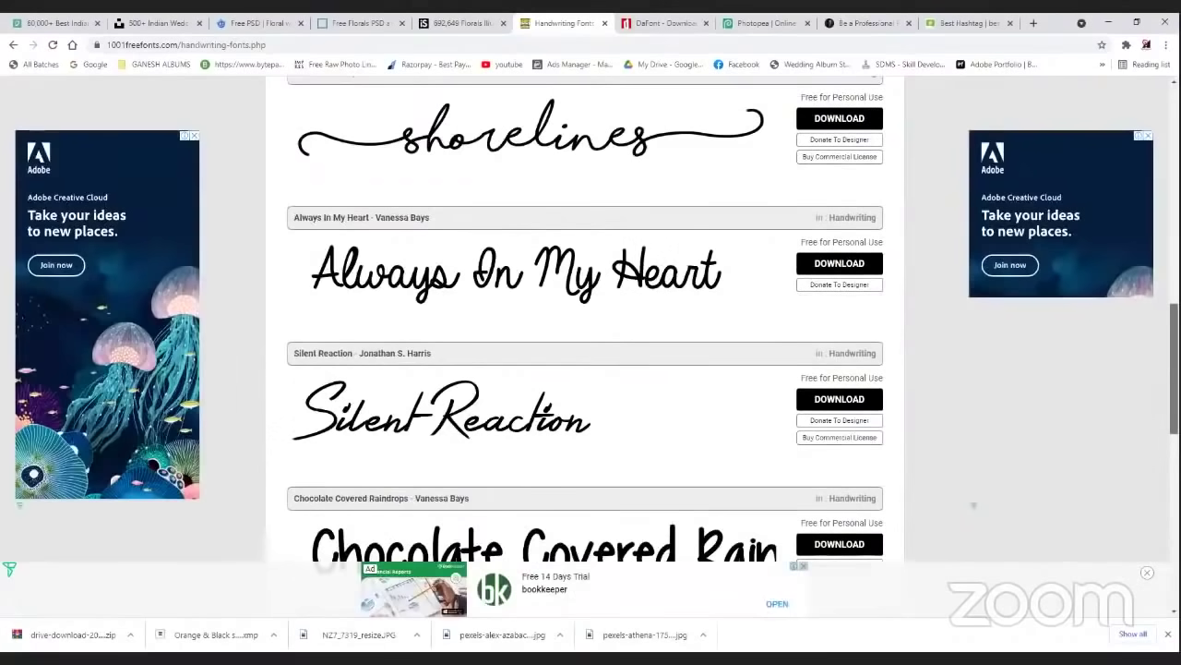
{"action": "scroll", "coordinate": [585, 351], "scroll_direction": "down", "scroll_amount": 2}
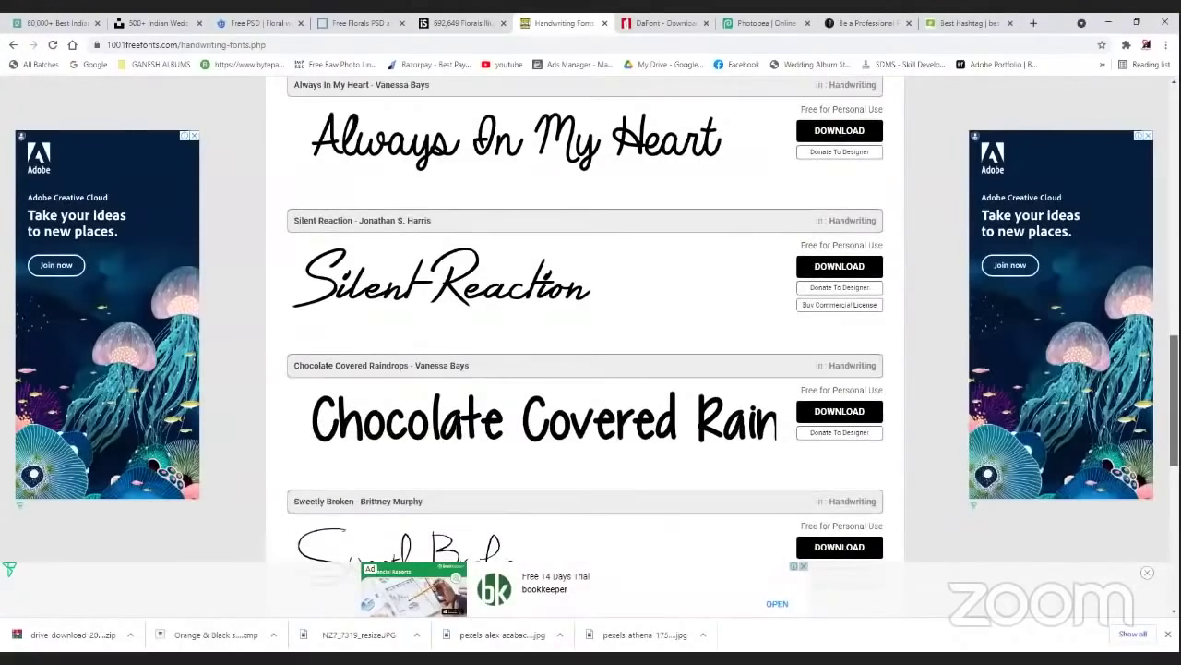
{"action": "scroll", "coordinate": [585, 350], "scroll_direction": "down", "scroll_amount": 5}
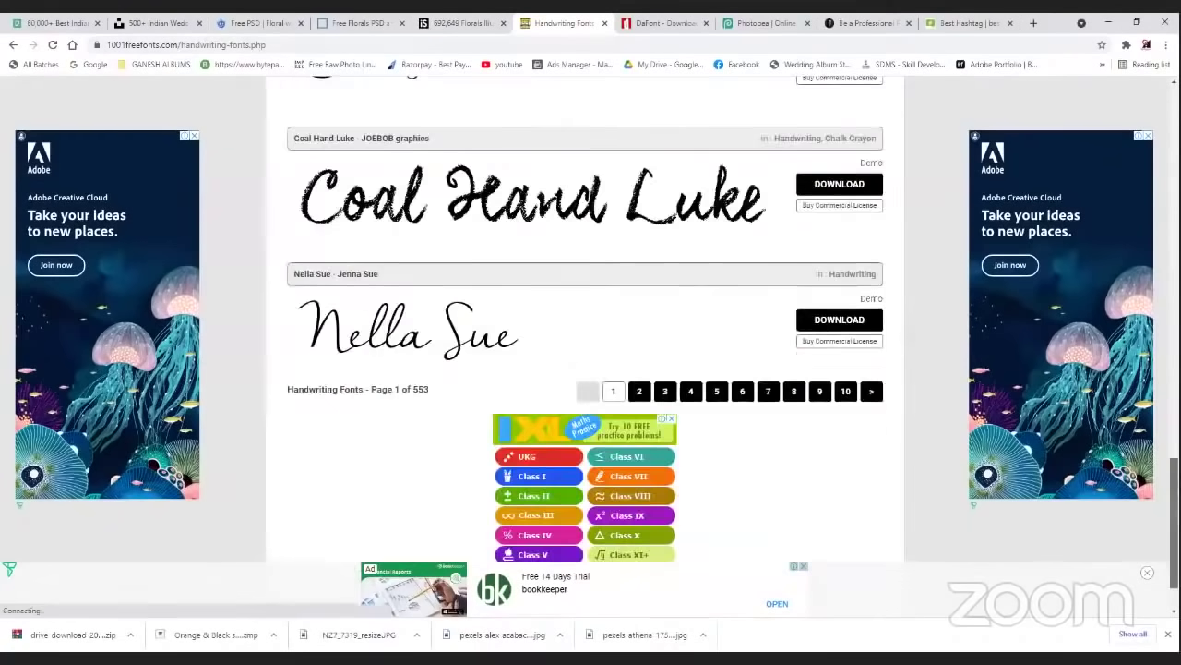
{"action": "scroll", "coordinate": [585, 351], "scroll_direction": "down", "scroll_amount": 1}
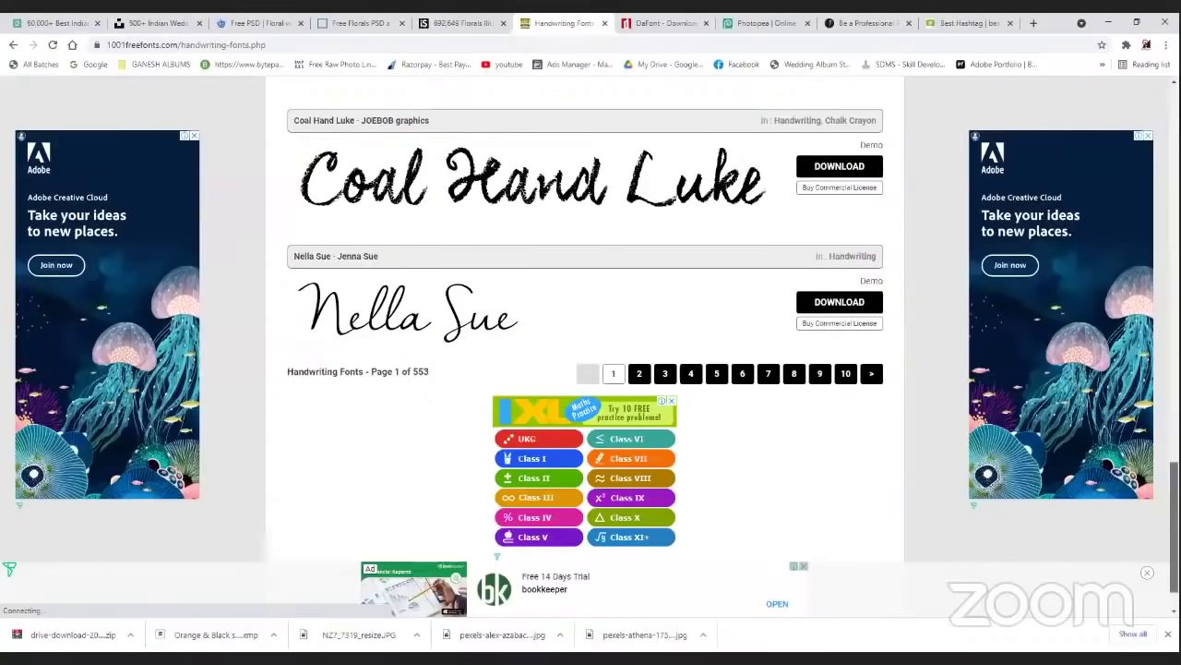
{"action": "scroll", "coordinate": [1041, 328], "scroll_direction": "up", "scroll_amount": 3}
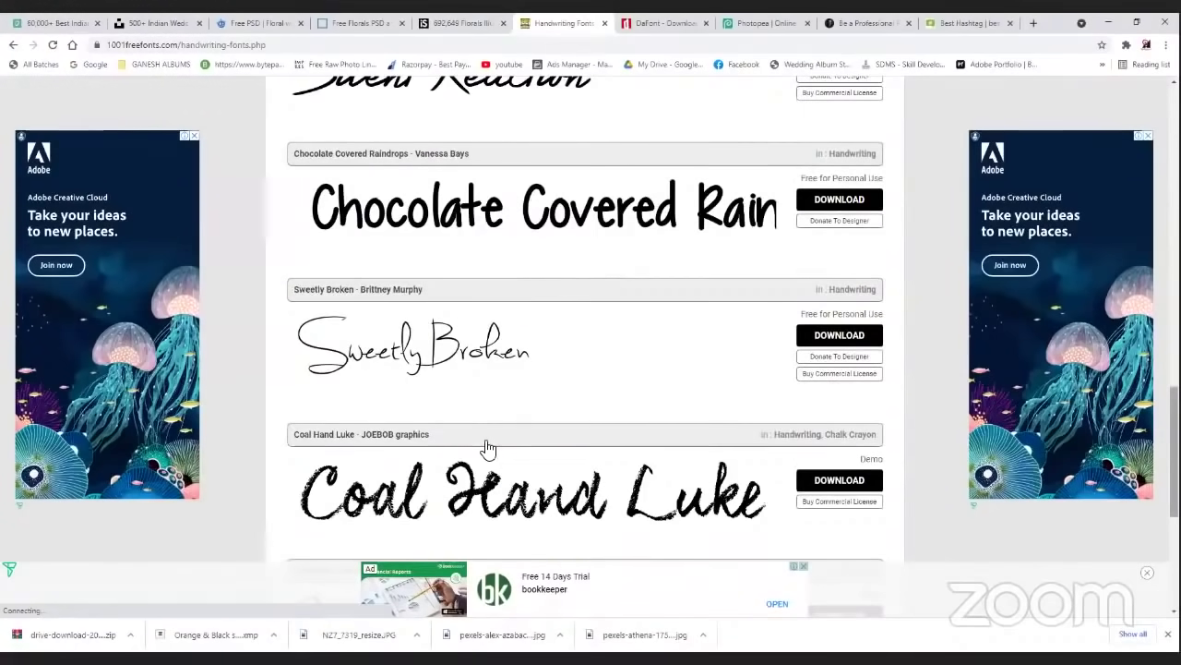
{"action": "scroll", "coordinate": [486, 448], "scroll_direction": "up", "scroll_amount": 3}
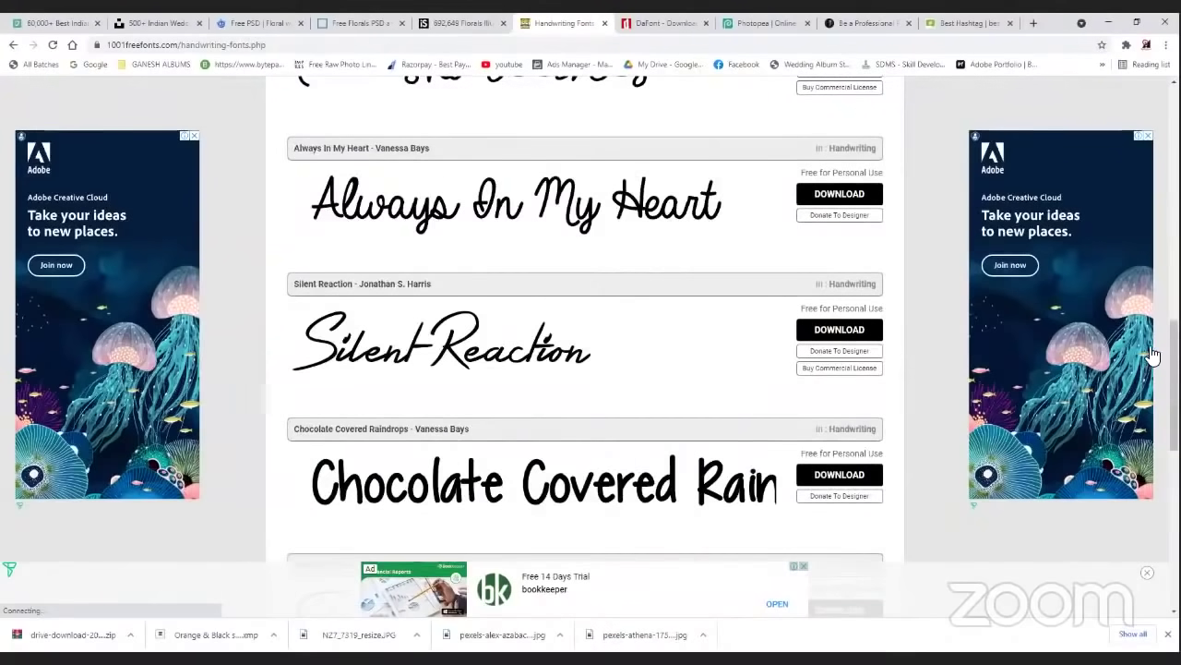
{"action": "left_click", "coordinate": [627, 26]}
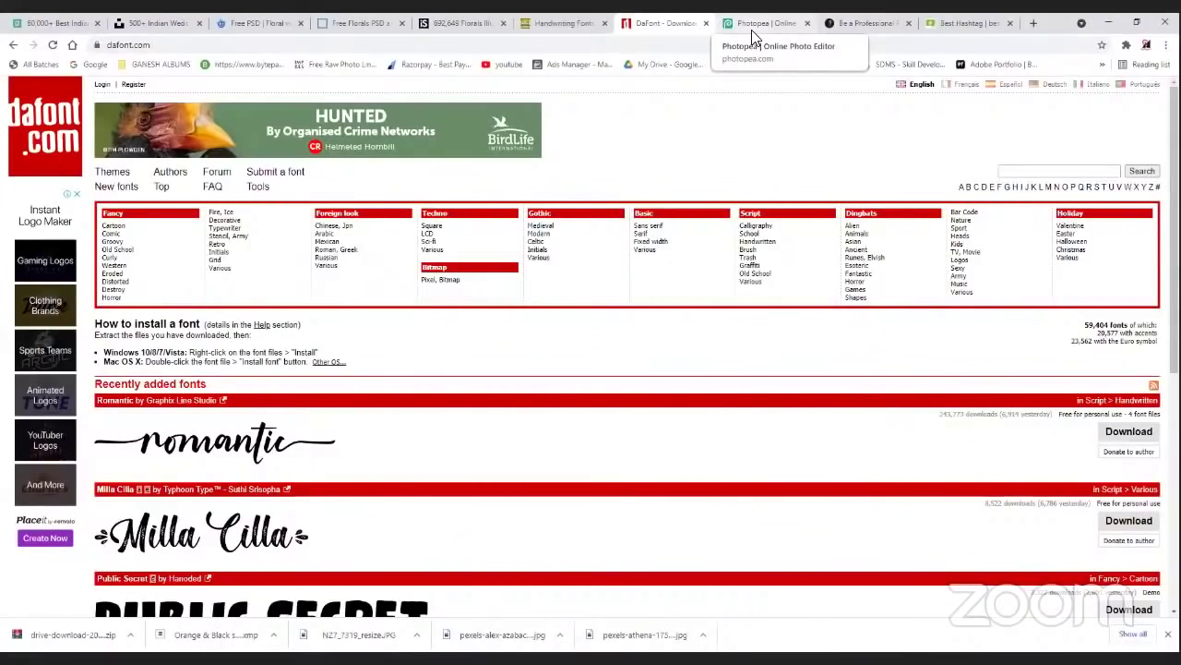
- Switch to the Best Hashtags site and look through its home page features, hashtag research tool and user reviews
{"action": "left_click", "coordinate": [950, 28]}
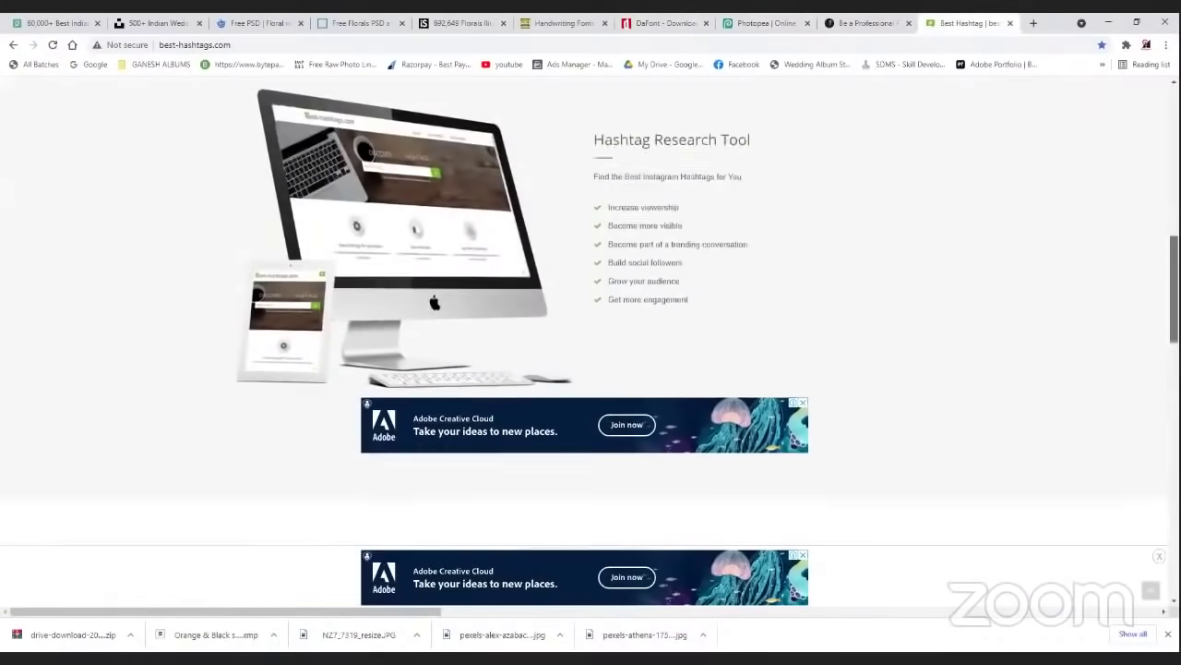
{"action": "scroll", "coordinate": [1153, 395], "scroll_direction": "down", "scroll_amount": 4}
{"action": "scroll", "coordinate": [1154, 395], "scroll_direction": "down", "scroll_amount": 6}
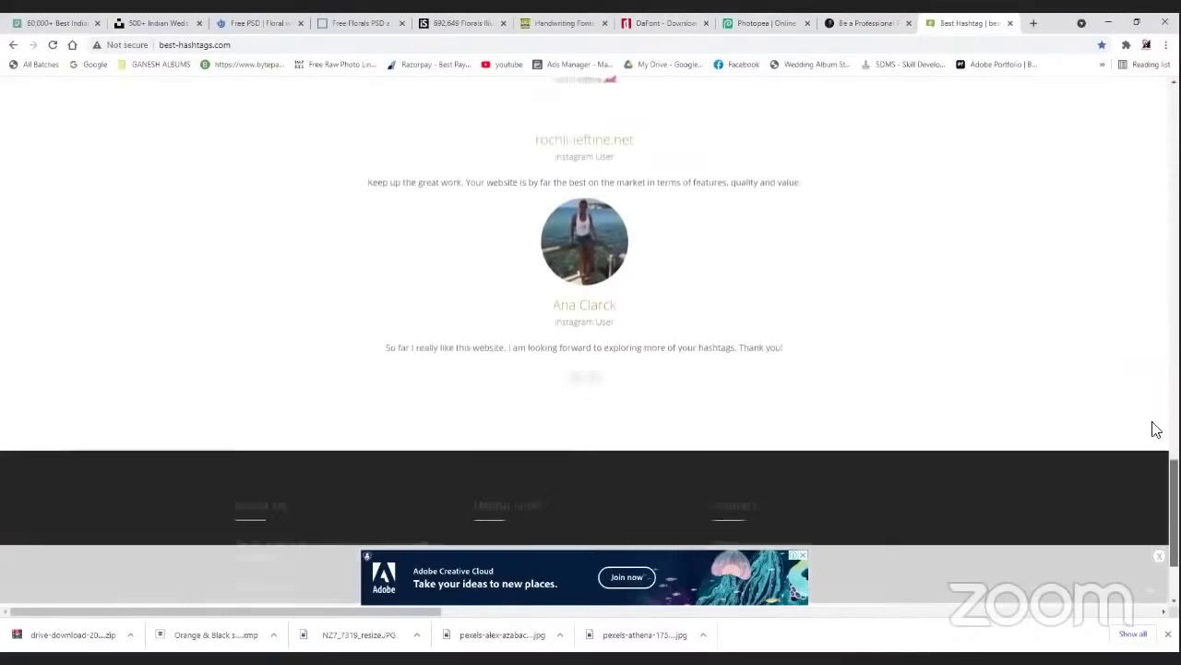
{"action": "scroll", "coordinate": [1153, 427], "scroll_direction": "up", "scroll_amount": 7}
{"action": "scroll", "coordinate": [591, 312], "scroll_direction": "up", "scroll_amount": 6}
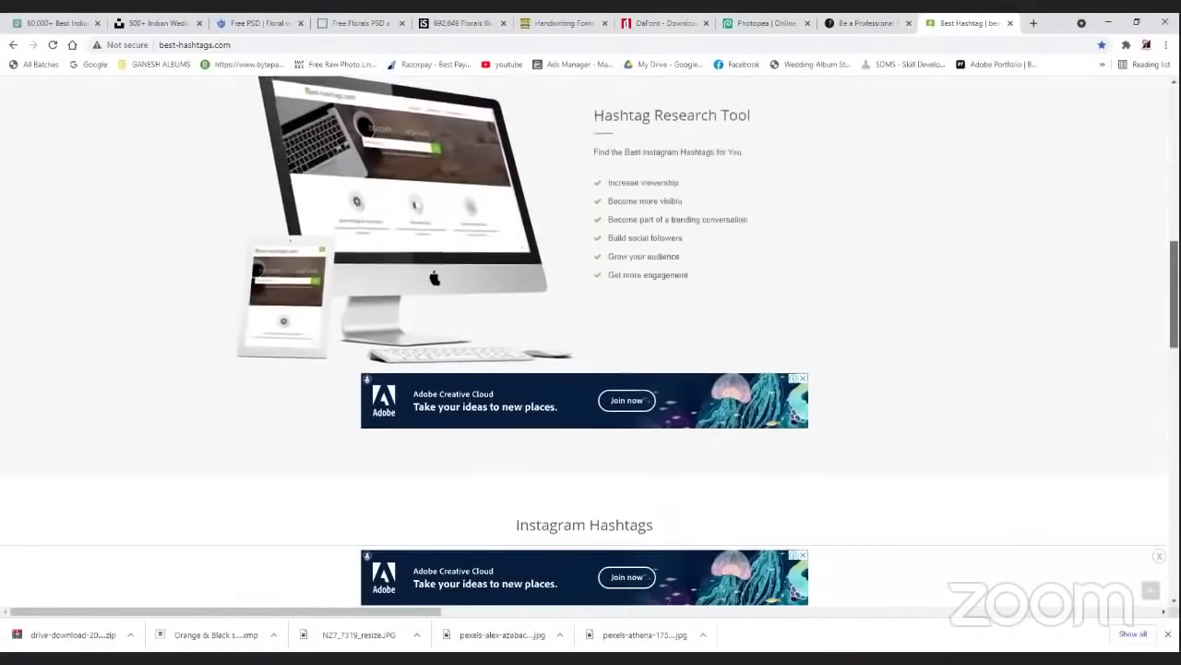
{"action": "scroll", "coordinate": [590, 312], "scroll_direction": "up", "scroll_amount": 1}
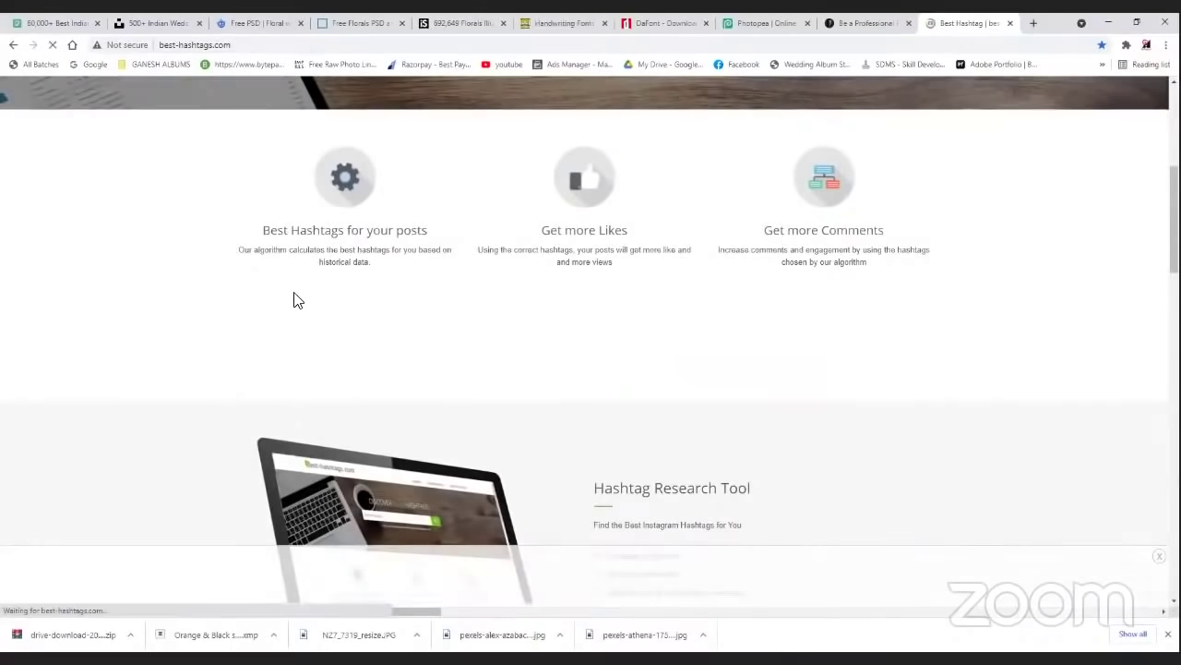
{"action": "scroll", "coordinate": [591, 341], "scroll_direction": "down", "scroll_amount": 5}
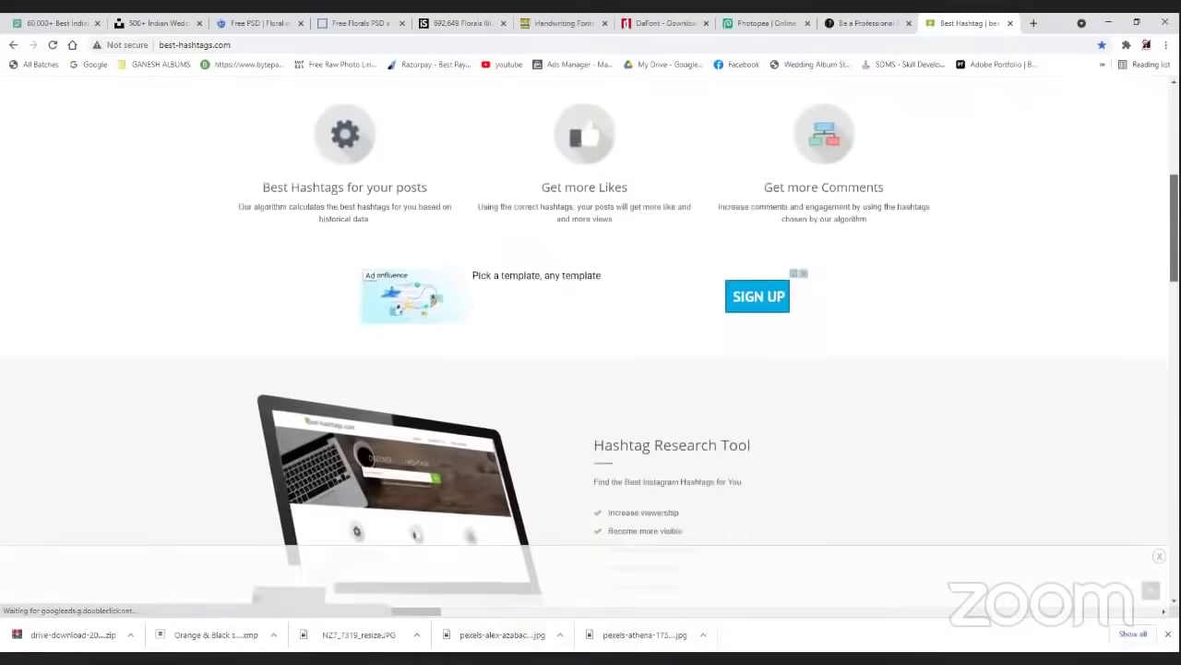
- Look through the Instagram hashtag lists and research tool on the Best Hashtags page, and switch to the Photopea online editor
{"action": "scroll", "coordinate": [1151, 365], "scroll_direction": "down", "scroll_amount": 5}
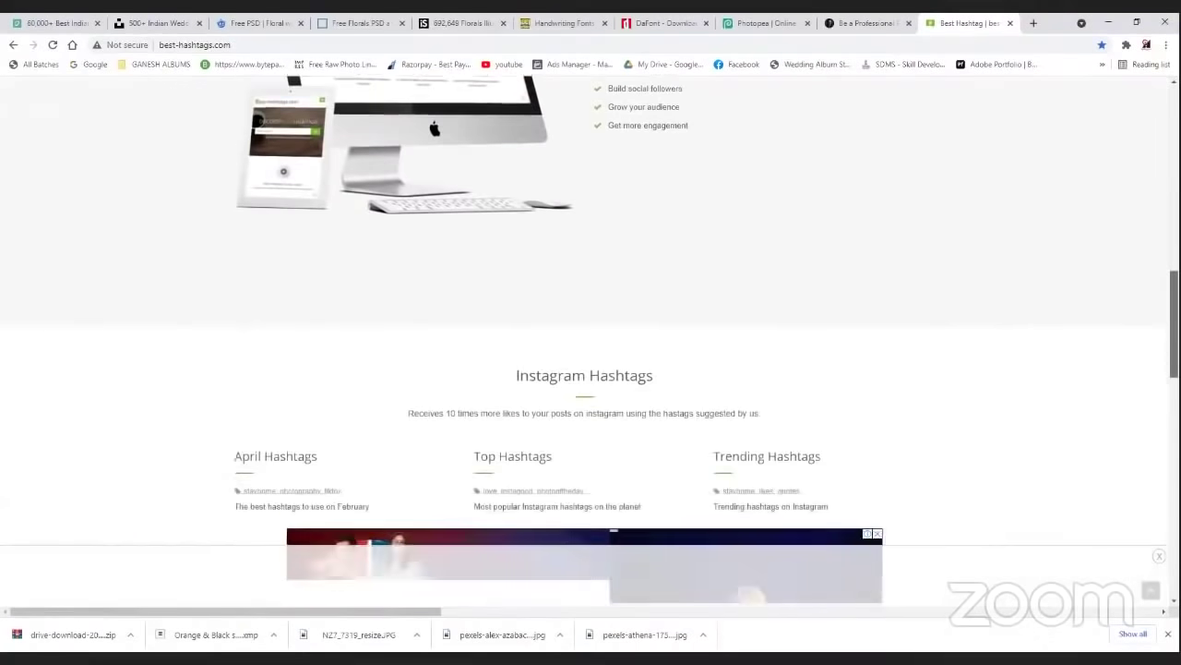
{"action": "scroll", "coordinate": [1151, 371], "scroll_direction": "up", "scroll_amount": 6}
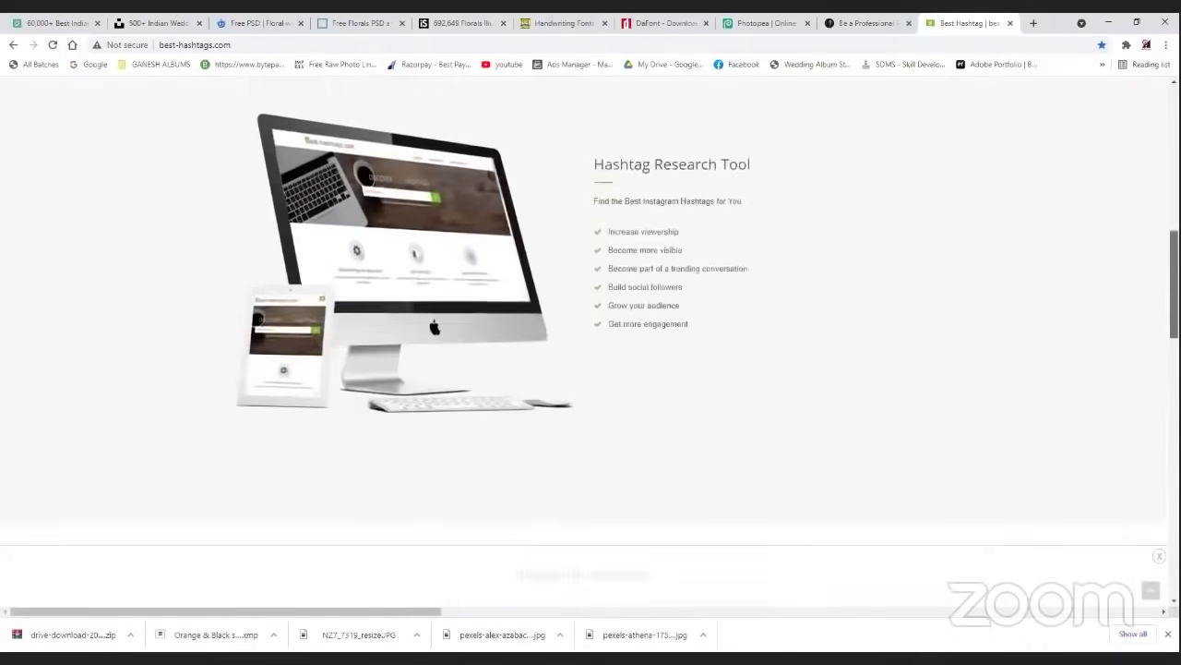
{"action": "left_click", "coordinate": [761, 24]}
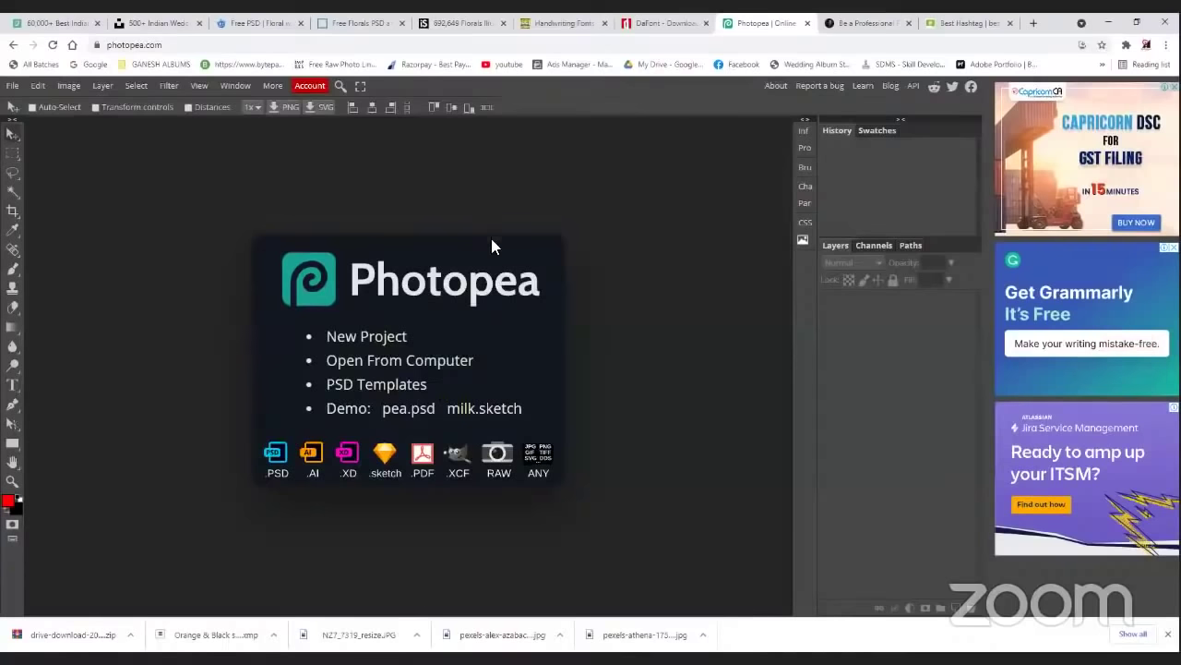
- Open the WALL JPG image from the Documents folder in the editor
{"action": "left_click", "coordinate": [12, 87]}
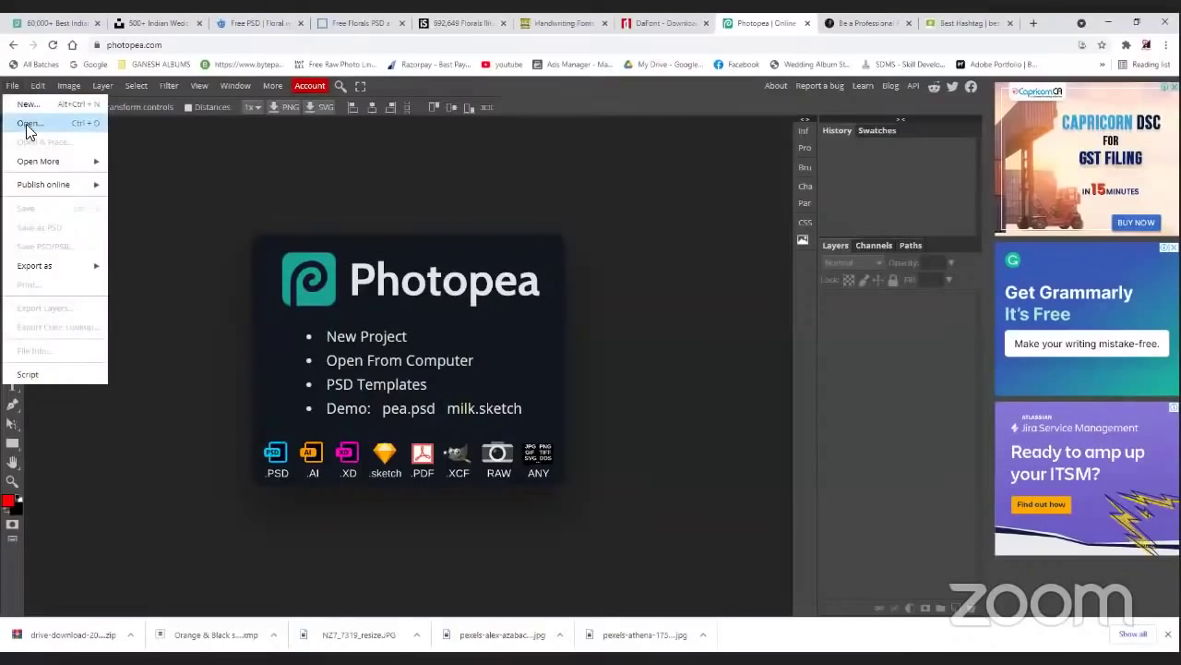
{"action": "left_click", "coordinate": [27, 124]}
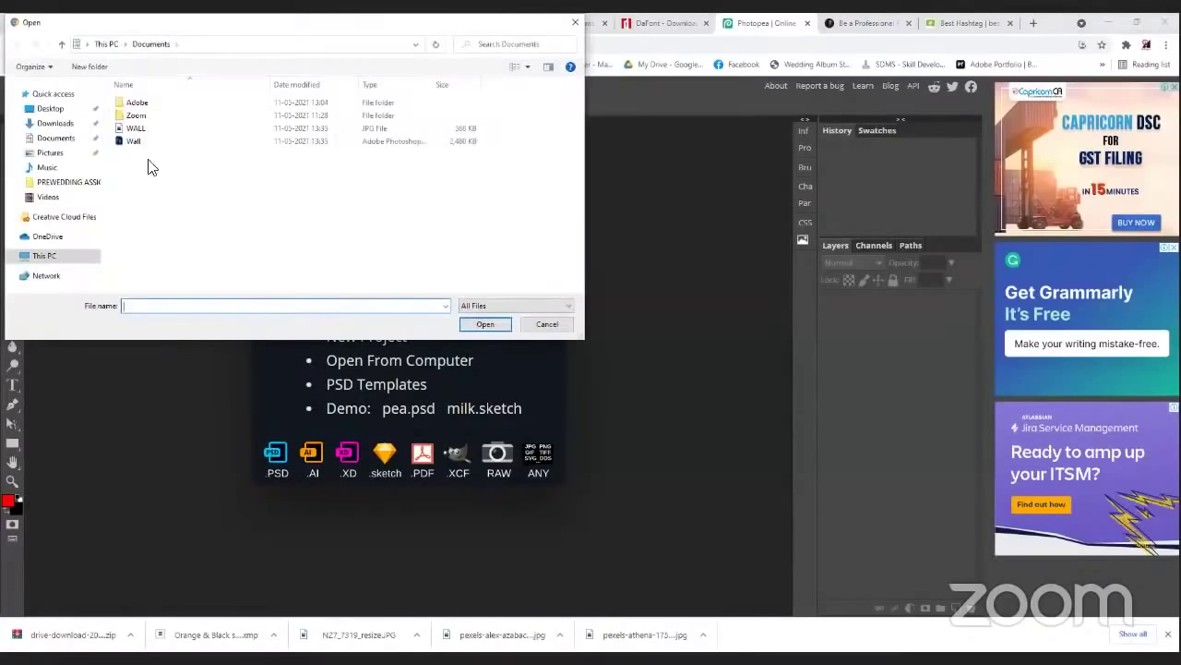
{"action": "left_click", "coordinate": [135, 129]}
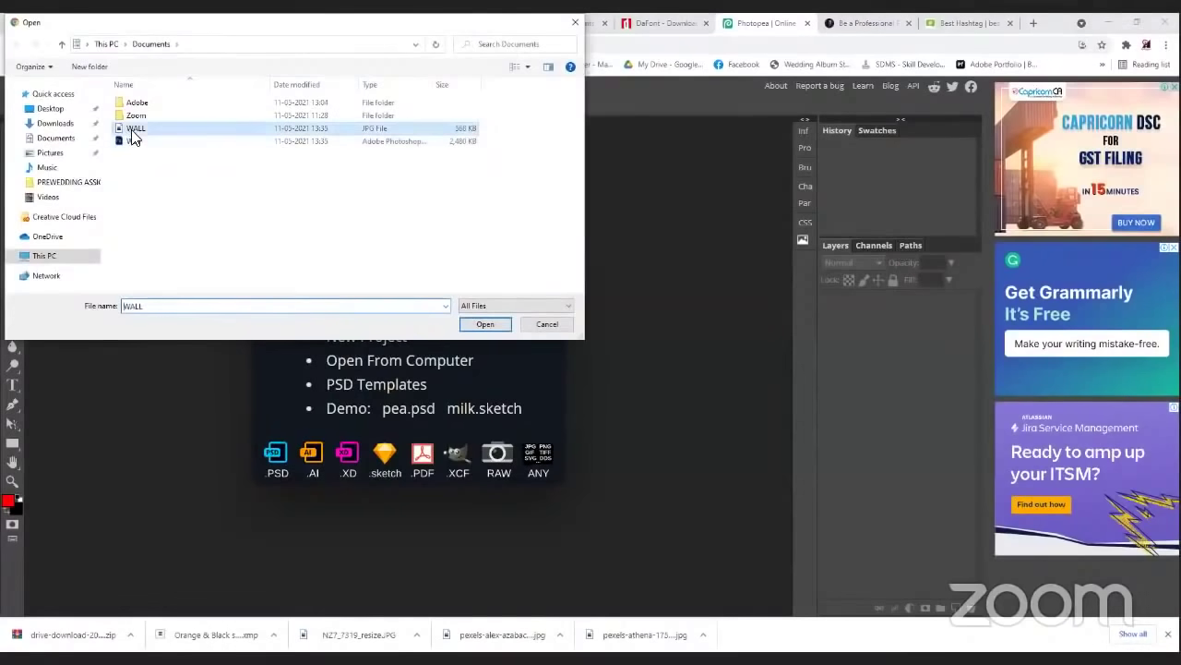
{"action": "left_click", "coordinate": [483, 324]}
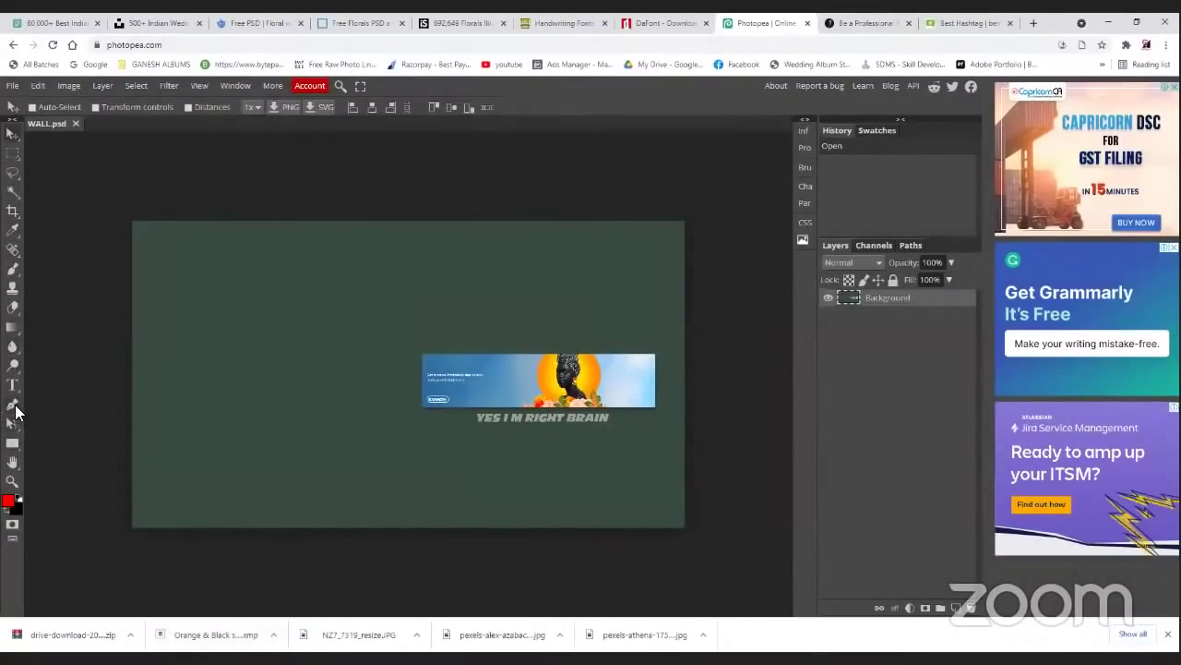
- Try drawing a curved red shape with the Pen tool on the empty green area of the image, and undo it
{"action": "key", "text": "u"}
{"action": "left_click_drag", "start_coordinate": [267, 346], "coordinate": [276, 352]}
{"action": "left_click_drag", "start_coordinate": [332, 320], "coordinate": [377, 319]}
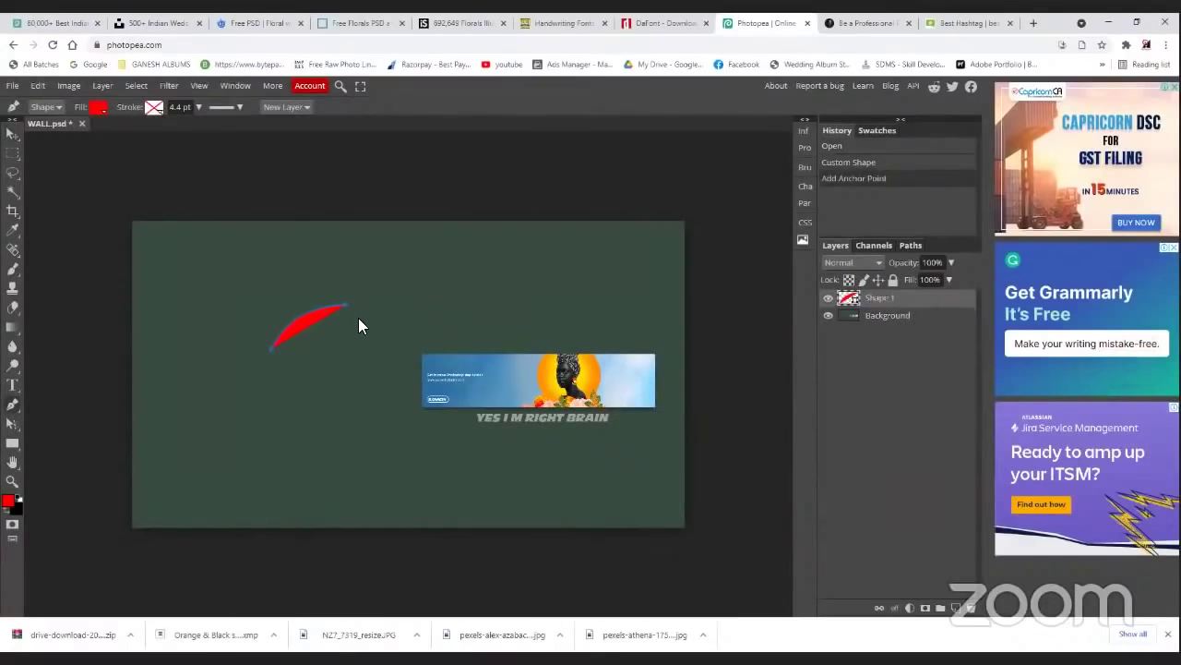
{"action": "key", "text": "ctrl+z"}
{"action": "key", "text": "ctrl+z"}
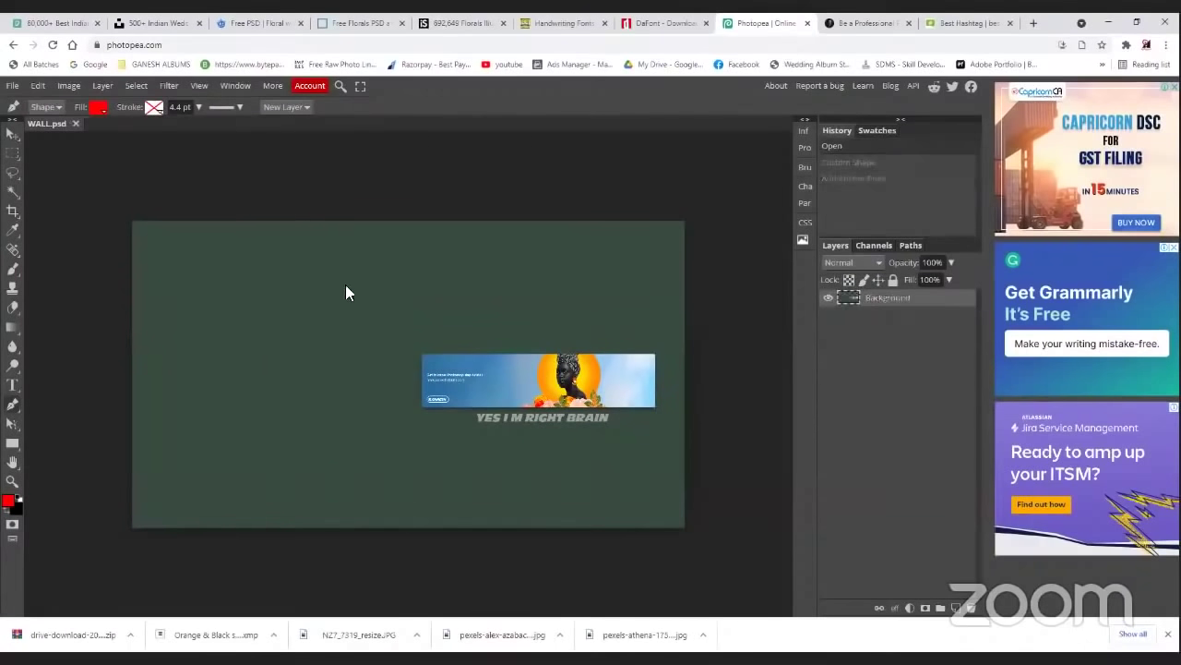
- Try a Gaussian Blur with a 66 px radius on the Background layer, and dismiss it without applying
{"action": "left_click", "coordinate": [168, 86]}
{"action": "mouse_move", "coordinate": [259, 208]}
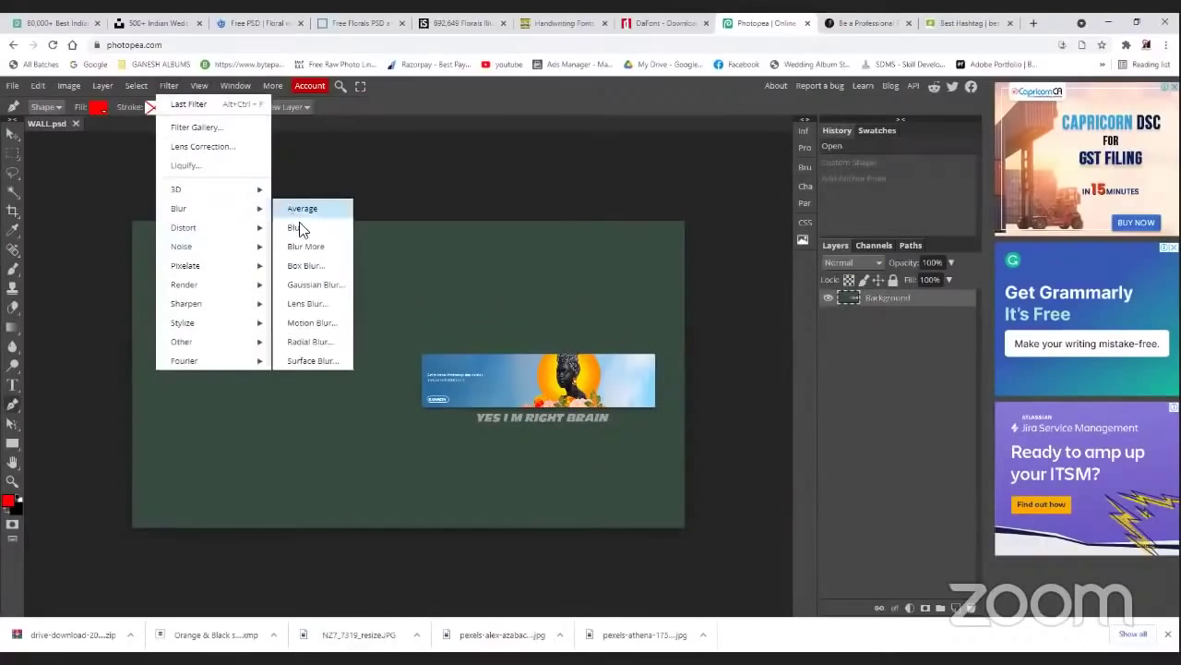
{"action": "left_click", "coordinate": [311, 284]}
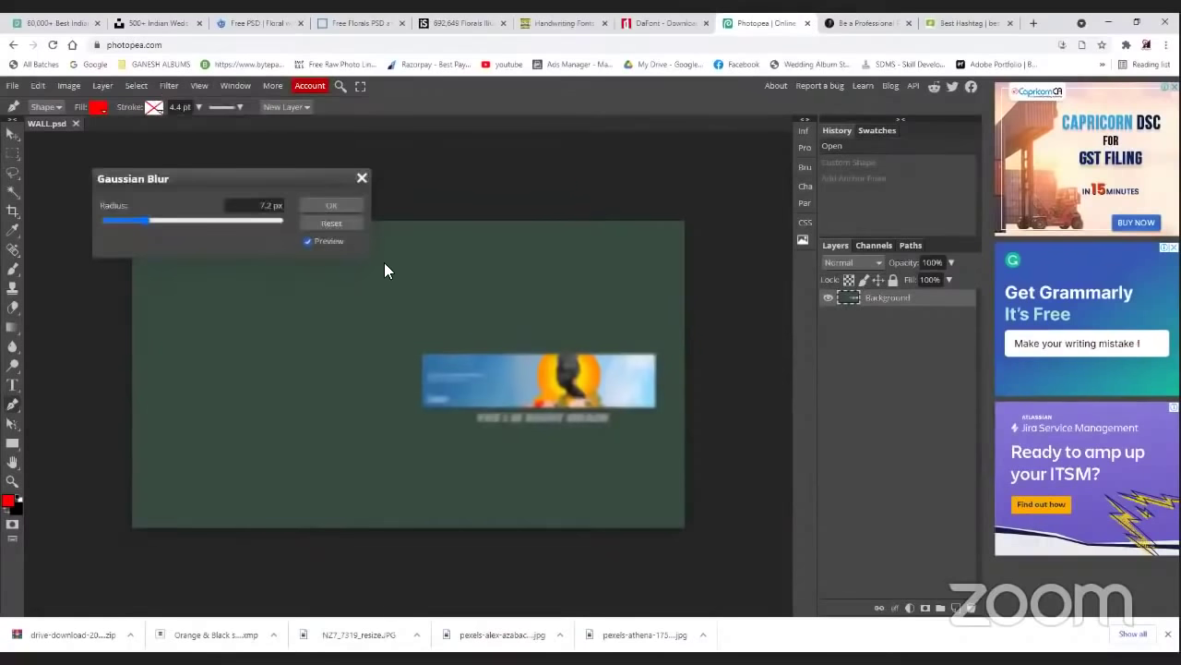
{"action": "left_click_drag", "start_coordinate": [251, 175], "coordinate": [328, 165]}
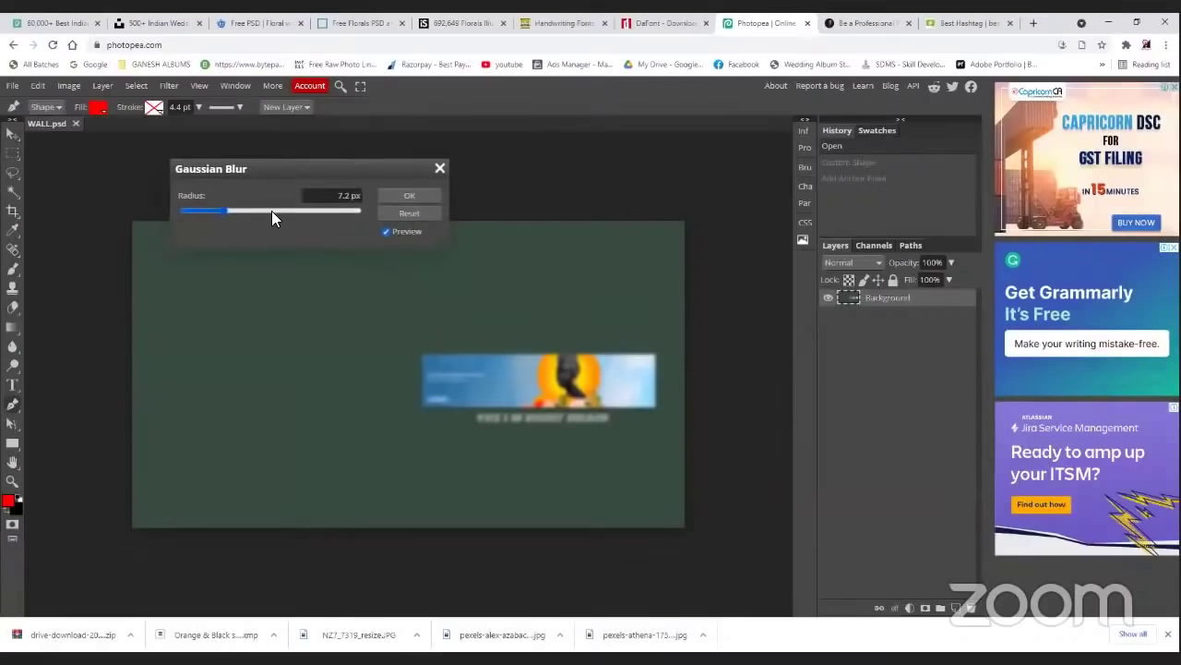
{"action": "left_click", "coordinate": [271, 210]}
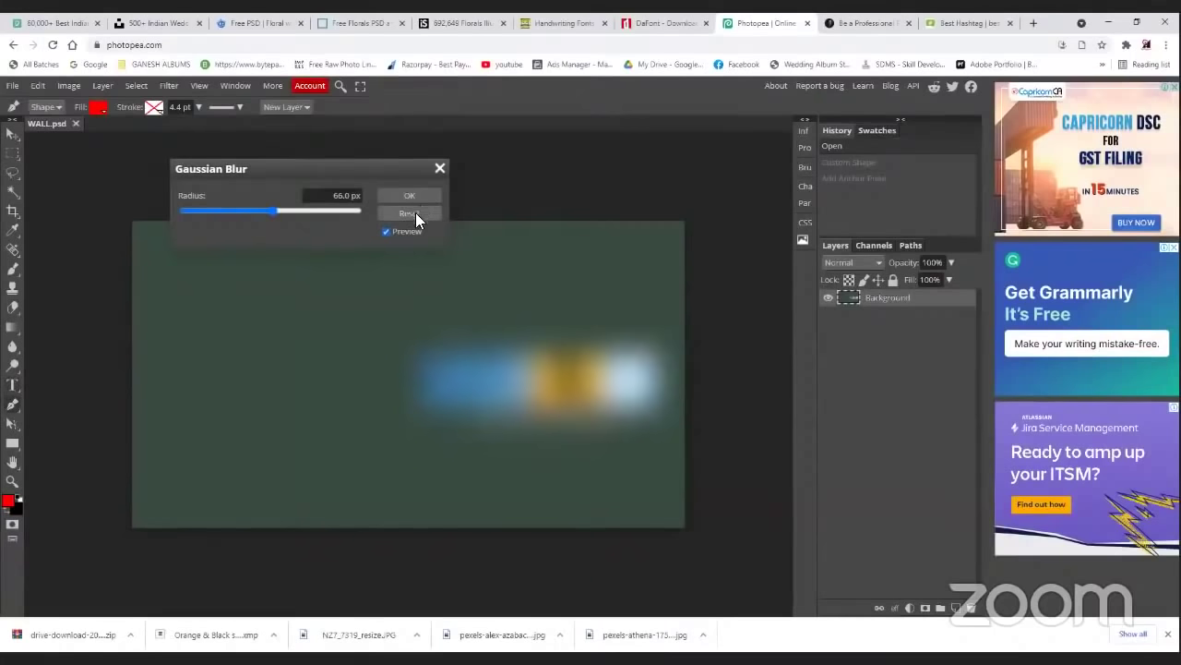
{"action": "left_click", "coordinate": [440, 171]}
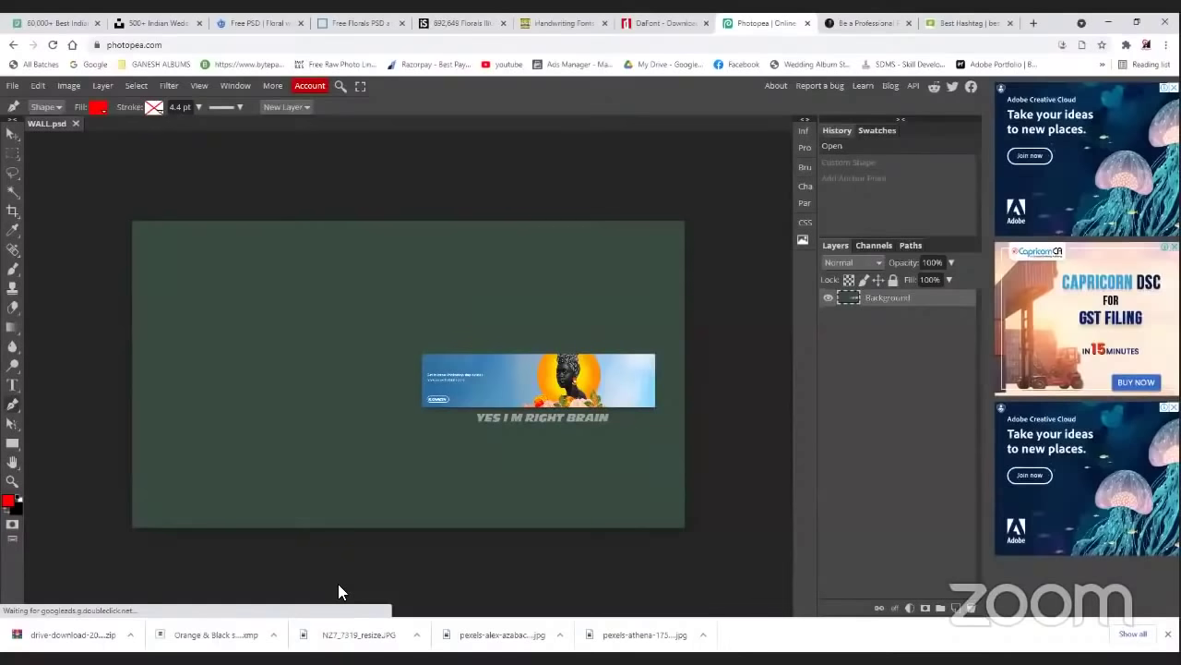
- View the image's channels and paths, return to its layers, and place one Pen anchor point in the canvas's lower-left area
{"action": "left_click", "coordinate": [874, 246]}
{"action": "left_click", "coordinate": [910, 245]}
{"action": "left_click", "coordinate": [860, 245]}
{"action": "left_click", "coordinate": [835, 245]}
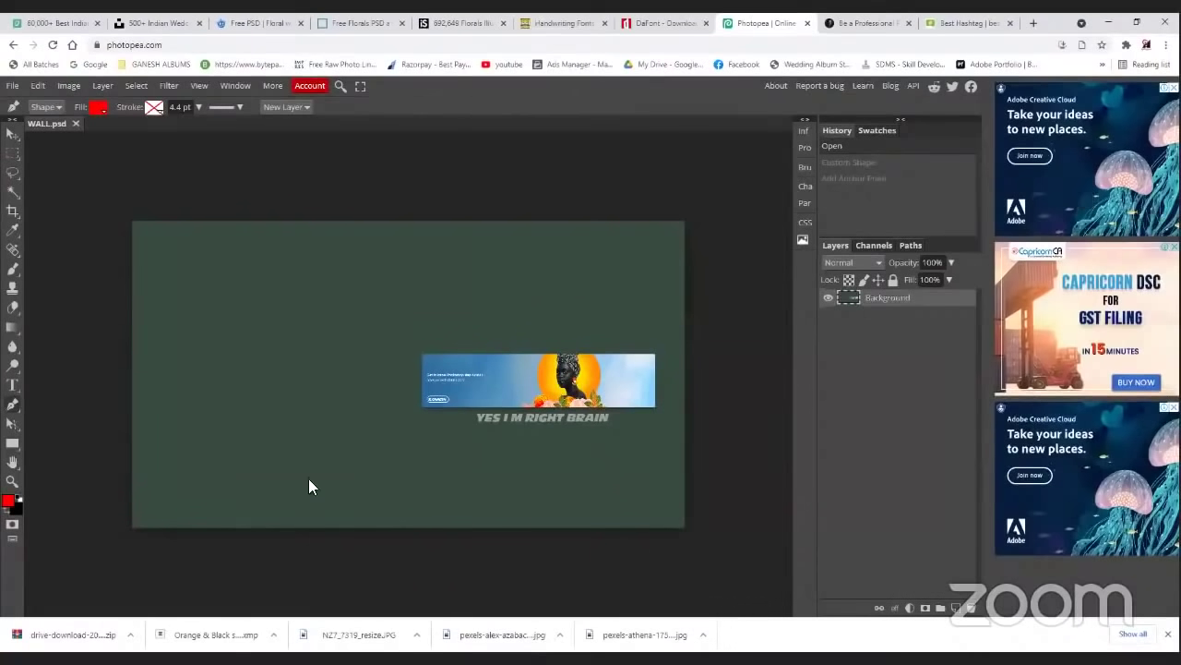
{"action": "left_click", "coordinate": [175, 460]}
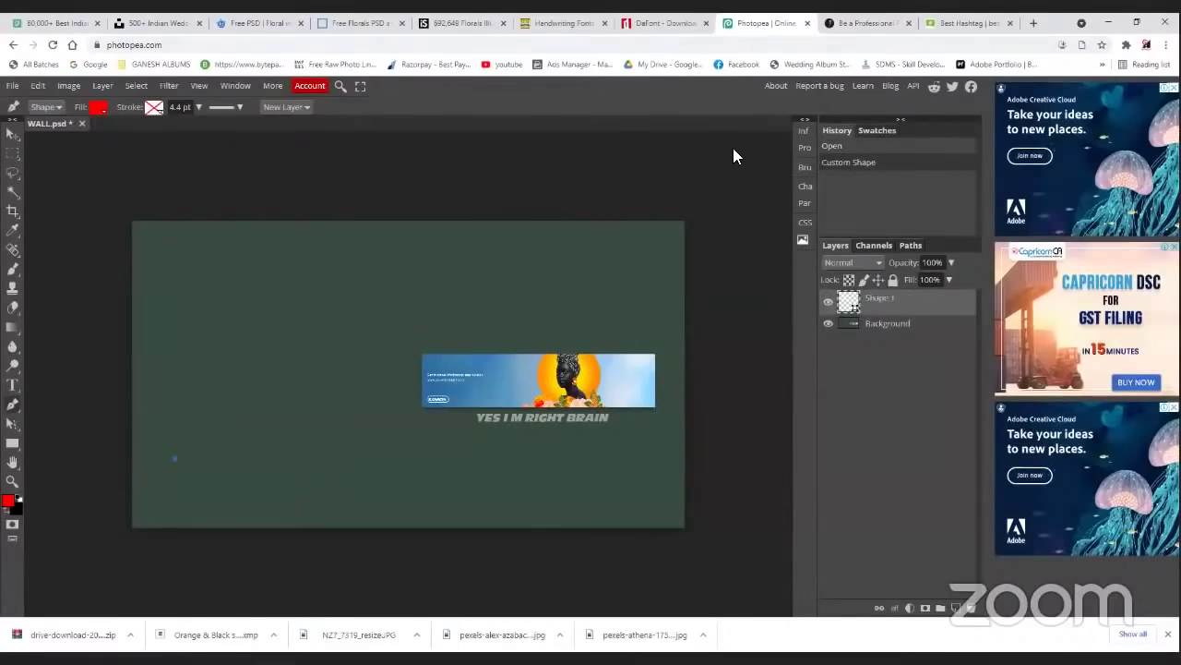
- Switch to the ganeshalbums.com page and highlight its web address
{"action": "left_click", "coordinate": [861, 26]}
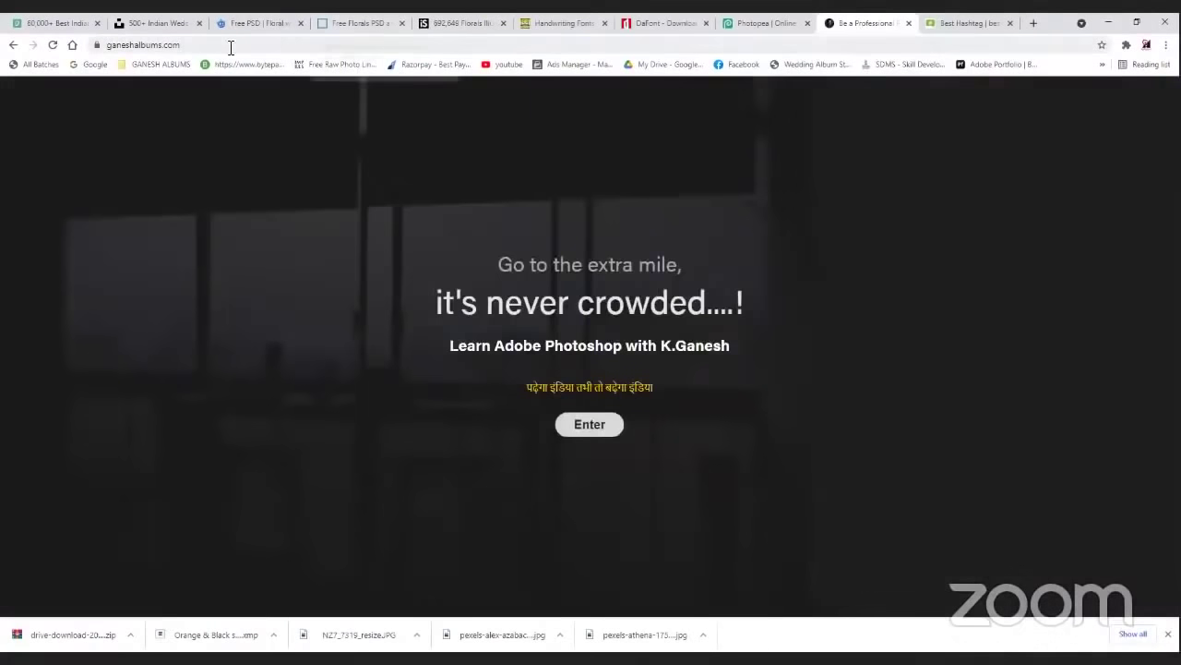
{"action": "left_click", "coordinate": [228, 48]}
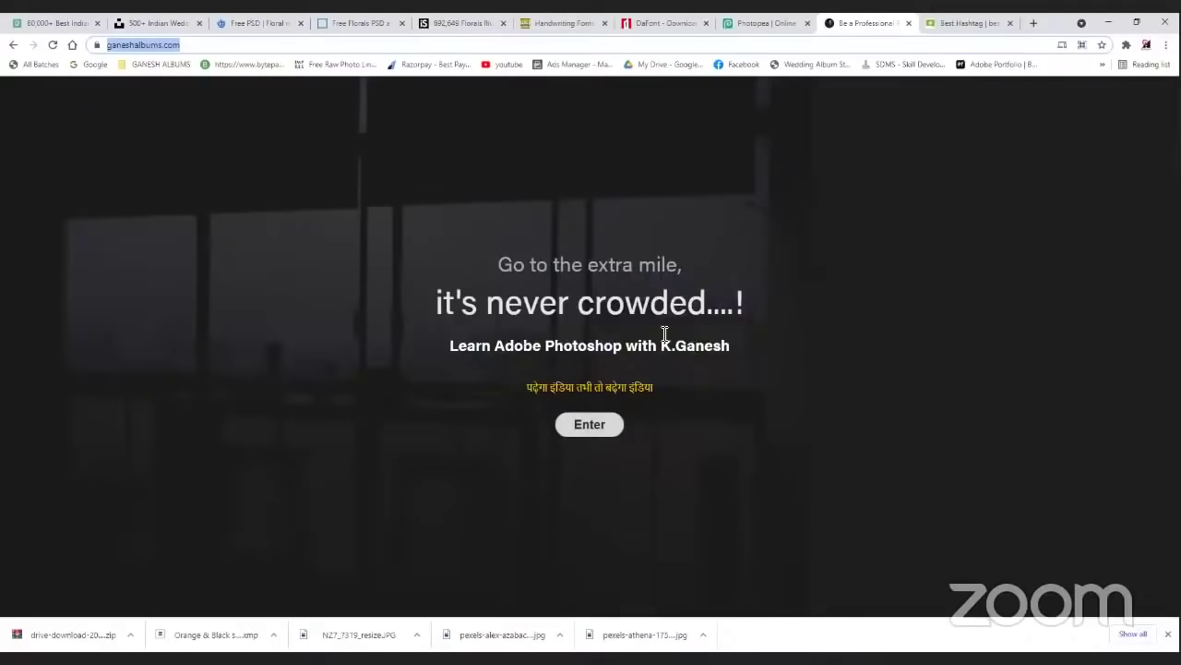
{"action": "left_click", "coordinate": [246, 50]}
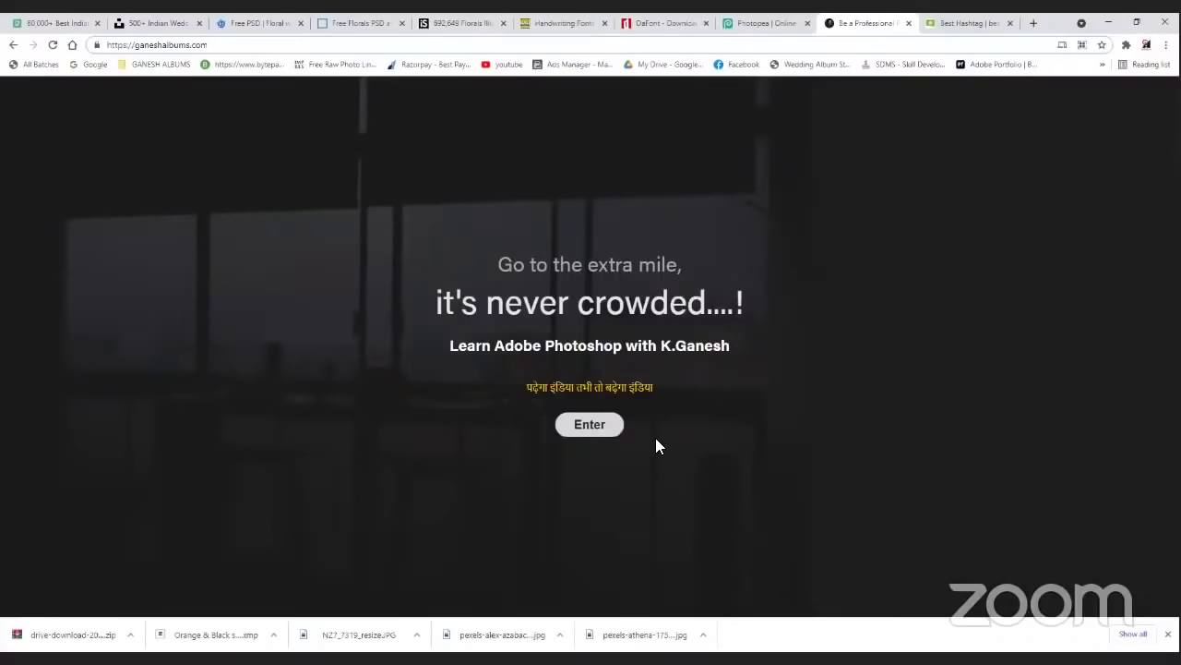
- Open the Google Play store in a new browser tab
{"action": "left_click", "coordinate": [1034, 23]}
{"action": "type", "text": "goo"}
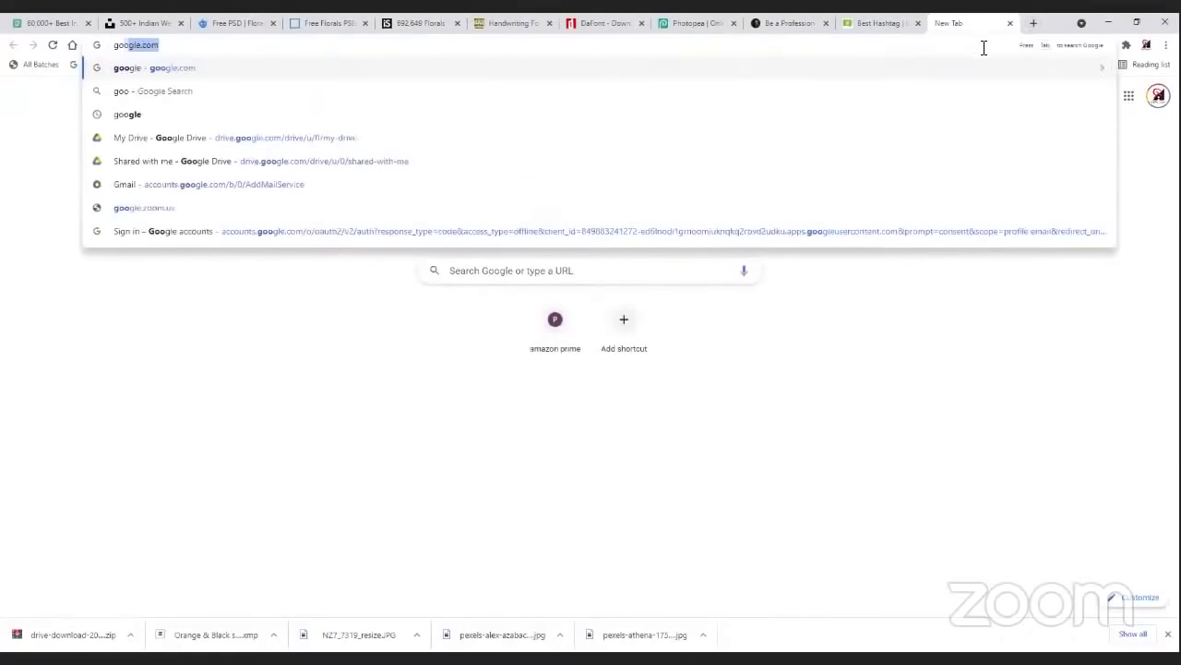
{"action": "type", "text": "gleplay"}
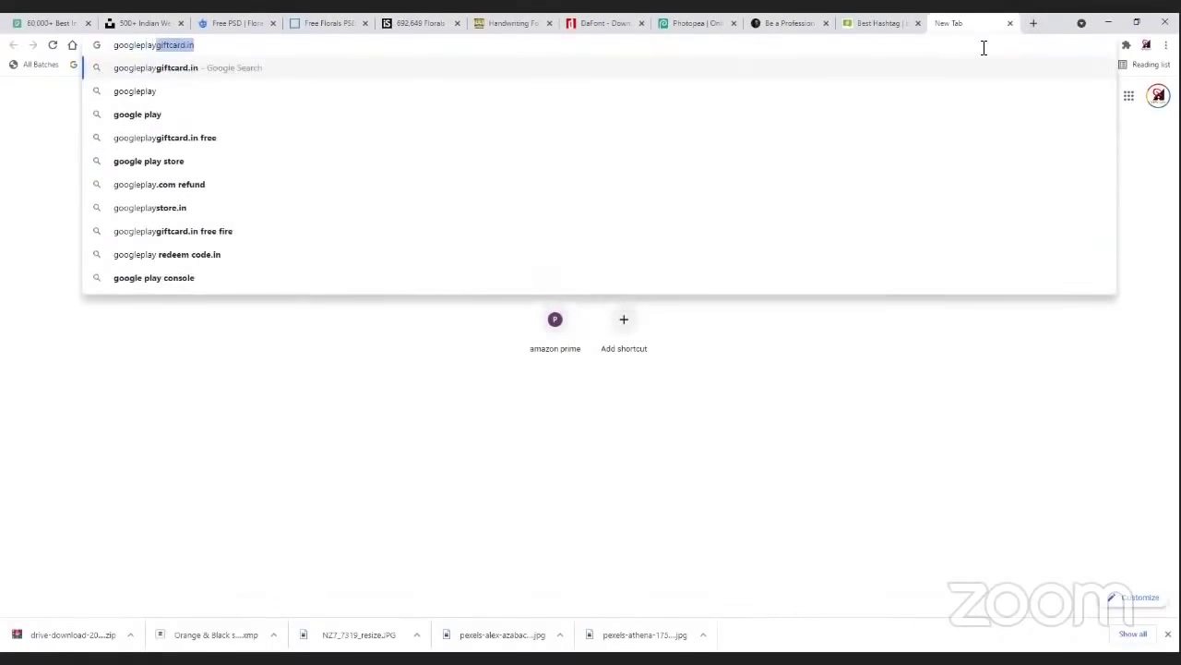
{"action": "left_click", "coordinate": [140, 117]}
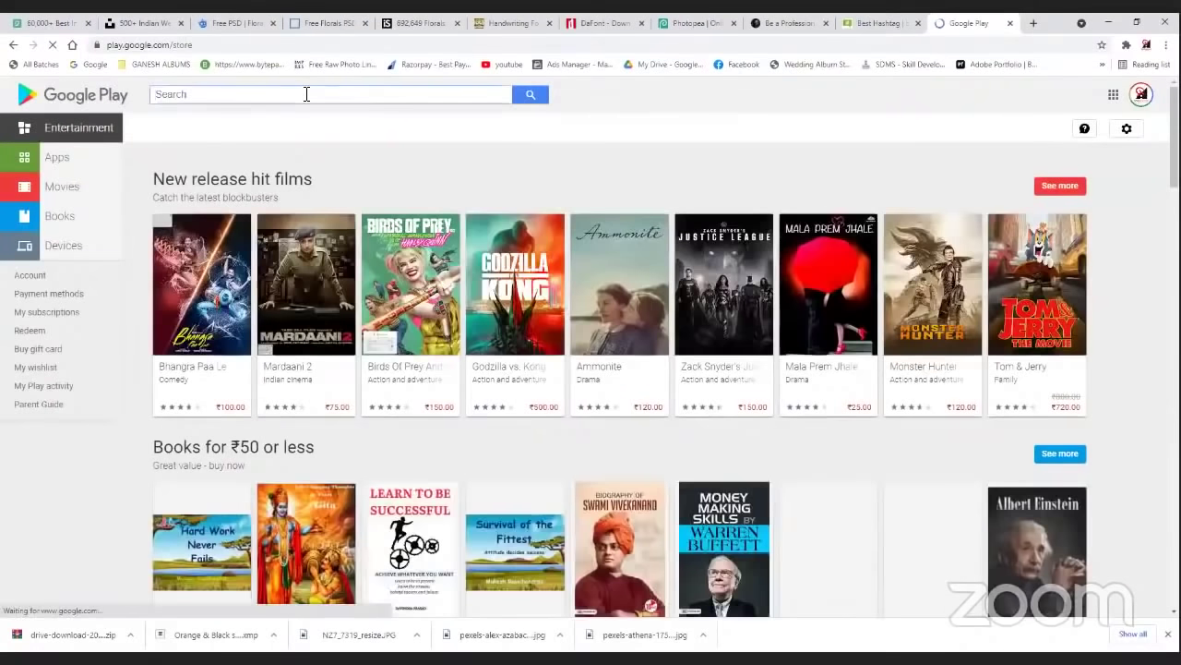
- Search Google Play for "k ganesh academy" and open the K Ganesh Academy app page
{"action": "left_click", "coordinate": [307, 93]}
{"action": "type", "text": "k ganesh"}
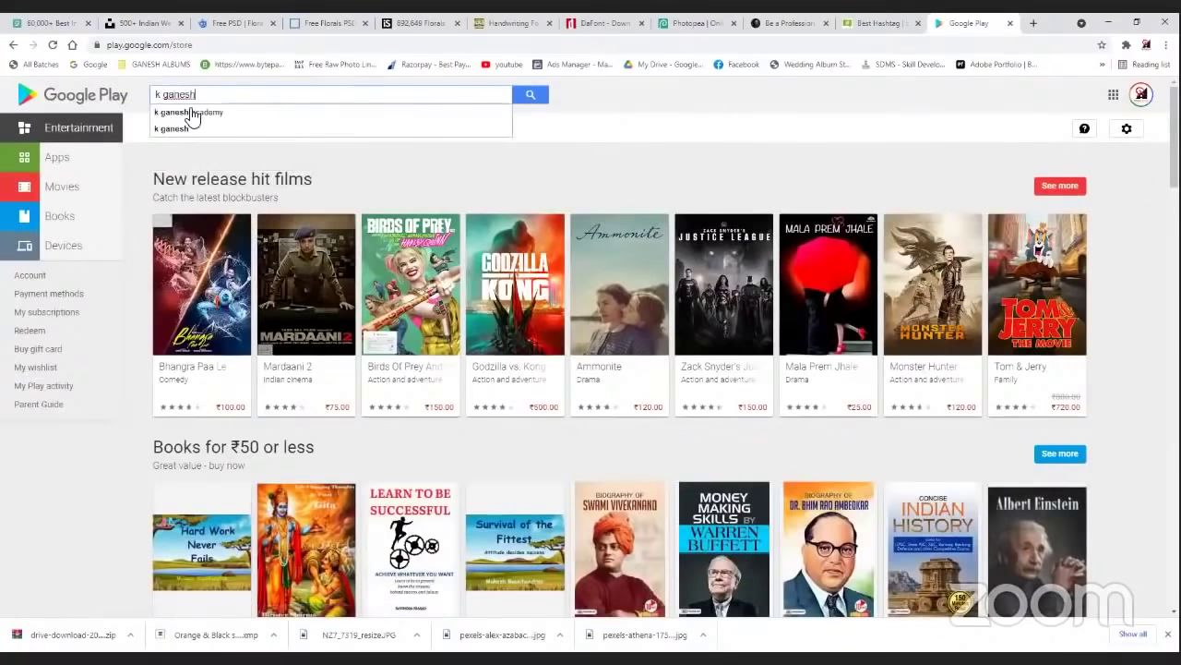
{"action": "left_click", "coordinate": [191, 113]}
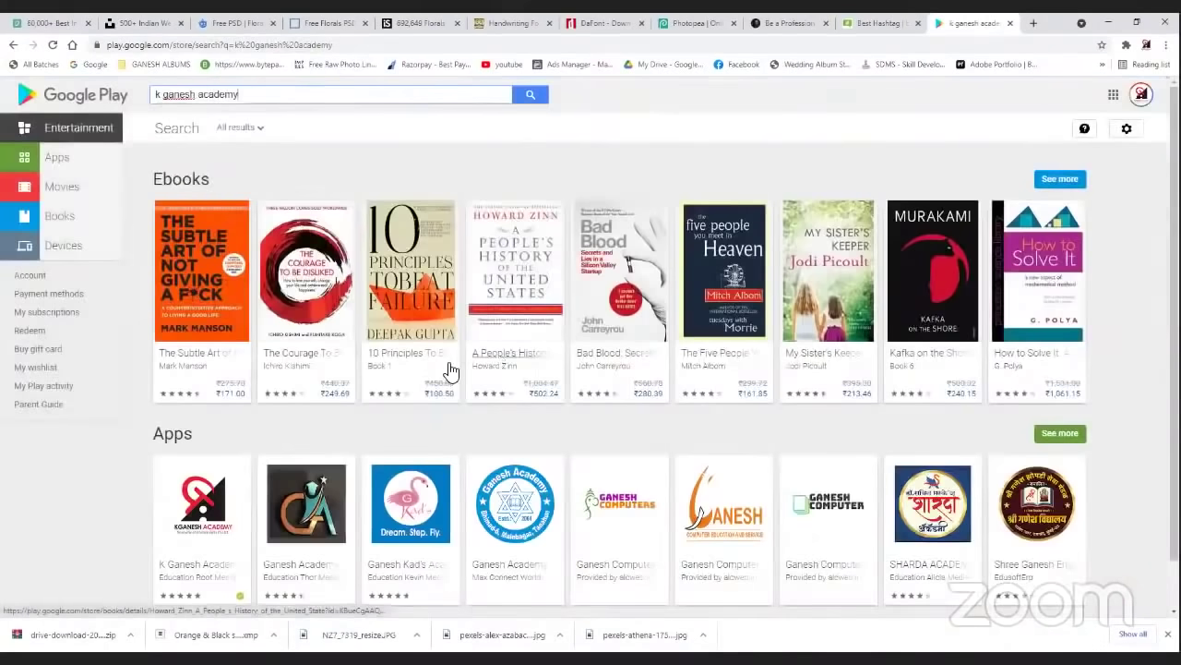
{"action": "scroll", "coordinate": [203, 447], "scroll_direction": "down", "scroll_amount": 1}
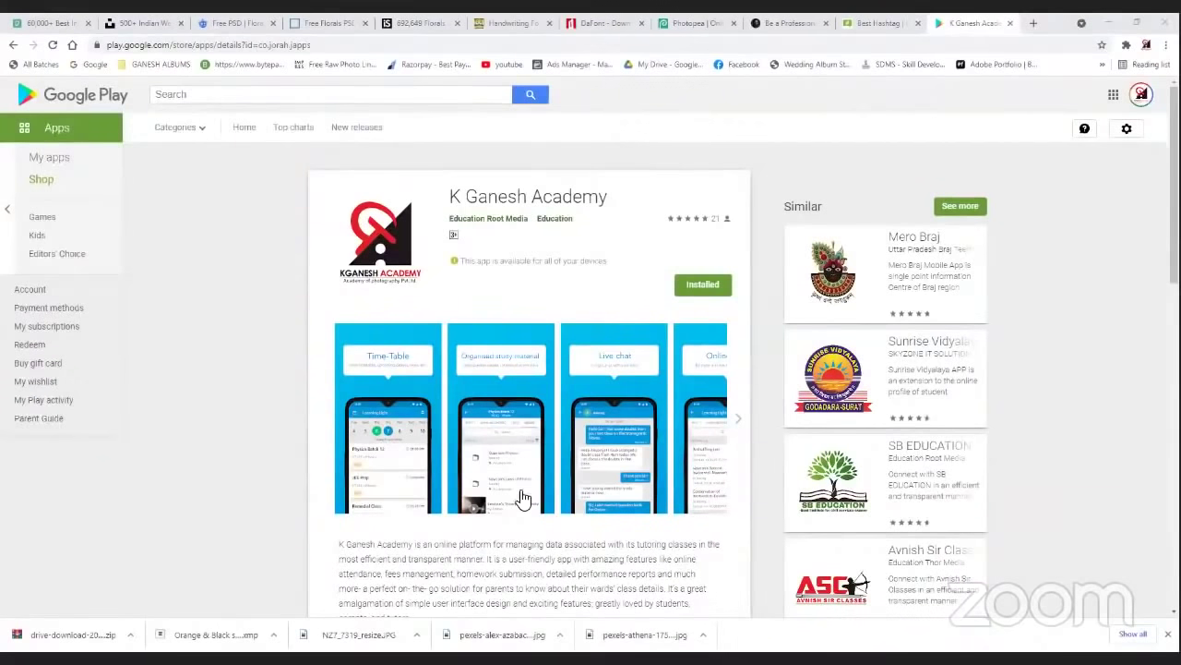
- Close the Google Play, Best Hashtags, ganeshalbums.com and Photopea pages, discarding the unsaved image changes
{"action": "left_click", "coordinate": [1010, 24]}
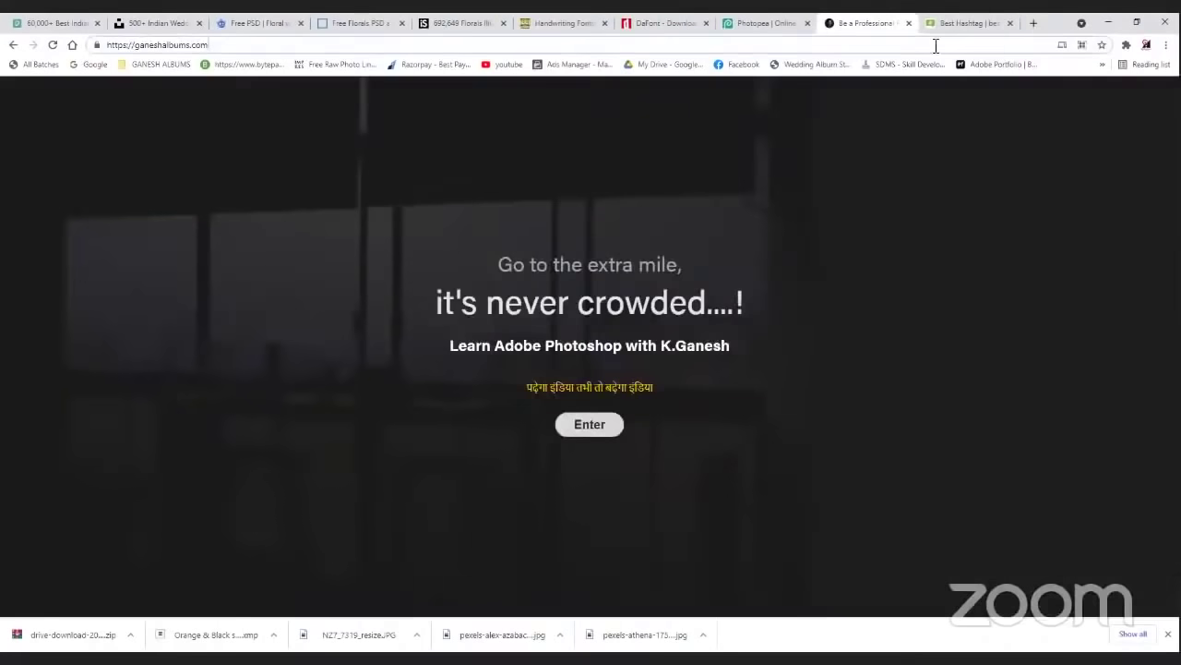
{"action": "left_click", "coordinate": [1010, 24]}
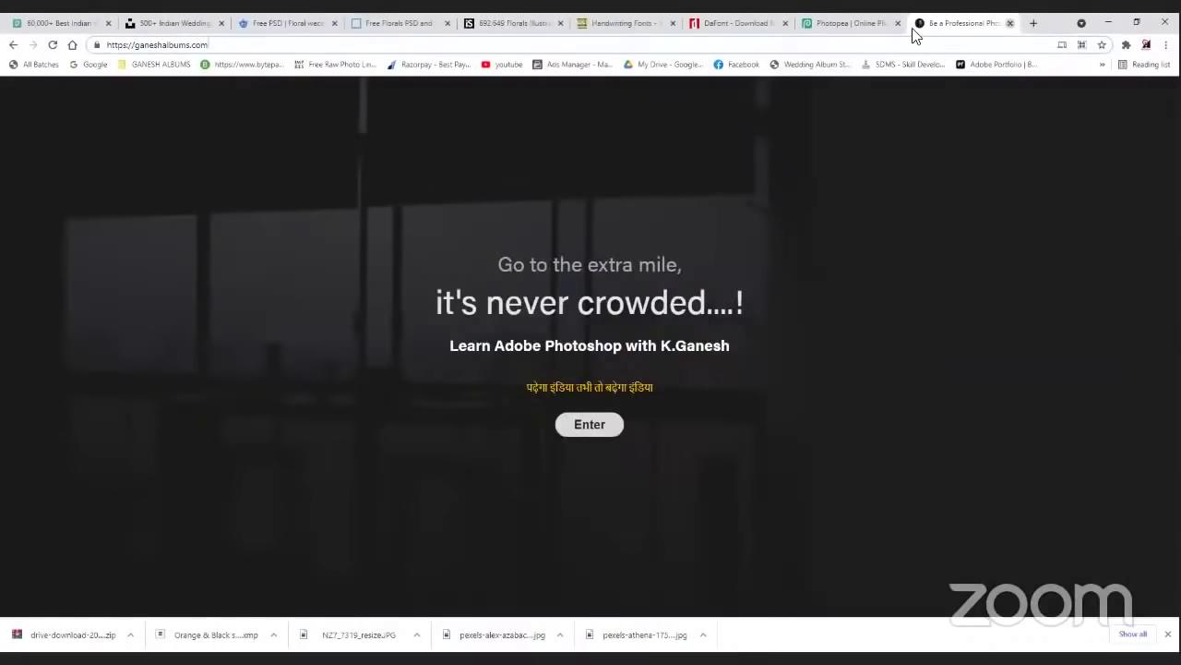
{"action": "left_click", "coordinate": [1010, 23]}
{"action": "left_click", "coordinate": [1001, 23]}
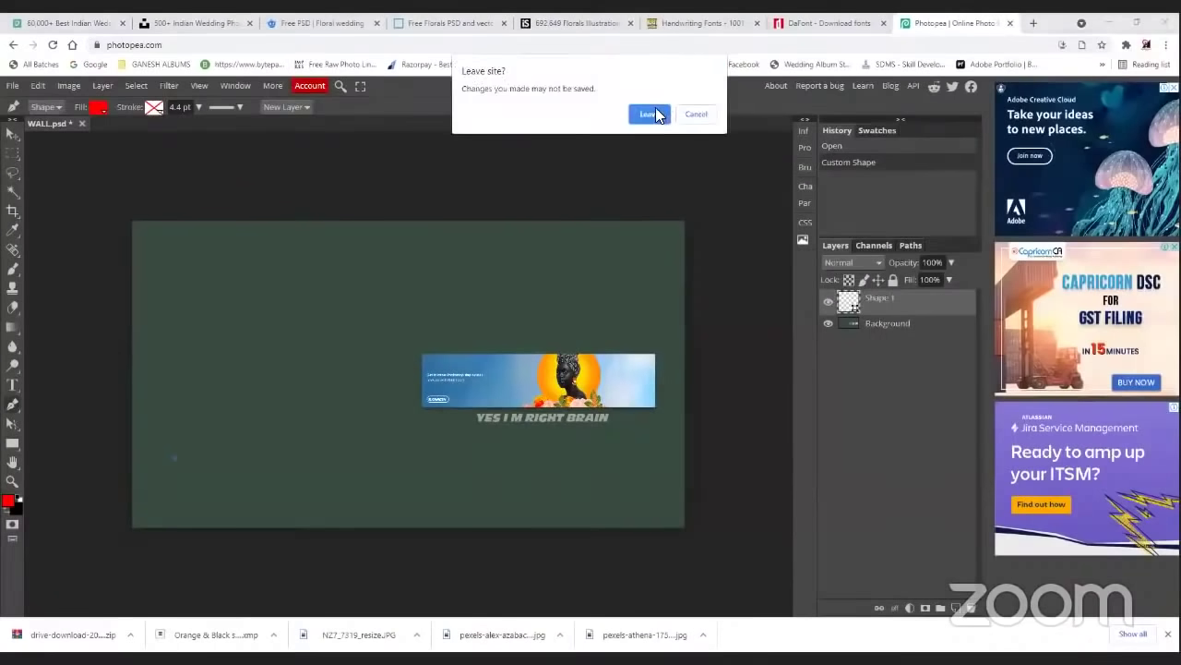
{"action": "key", "text": "Return"}
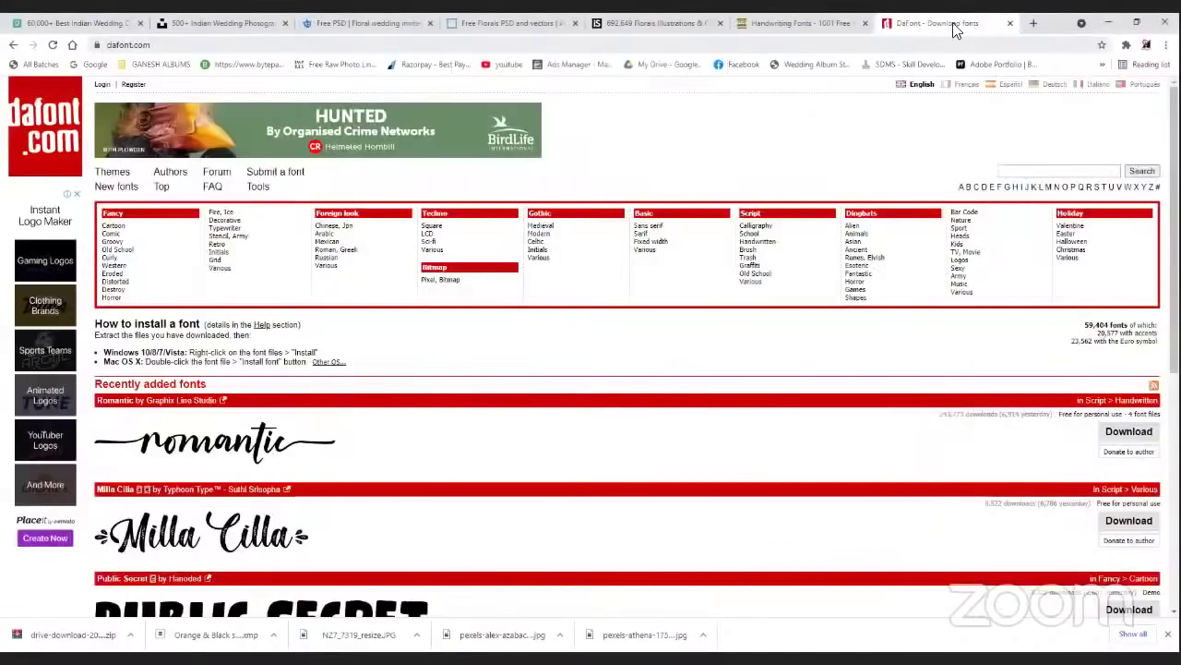
- Close the DaFont, 1001 Free Fonts, iStock and 365PSD pages
{"action": "key", "text": "ctrl+w"}
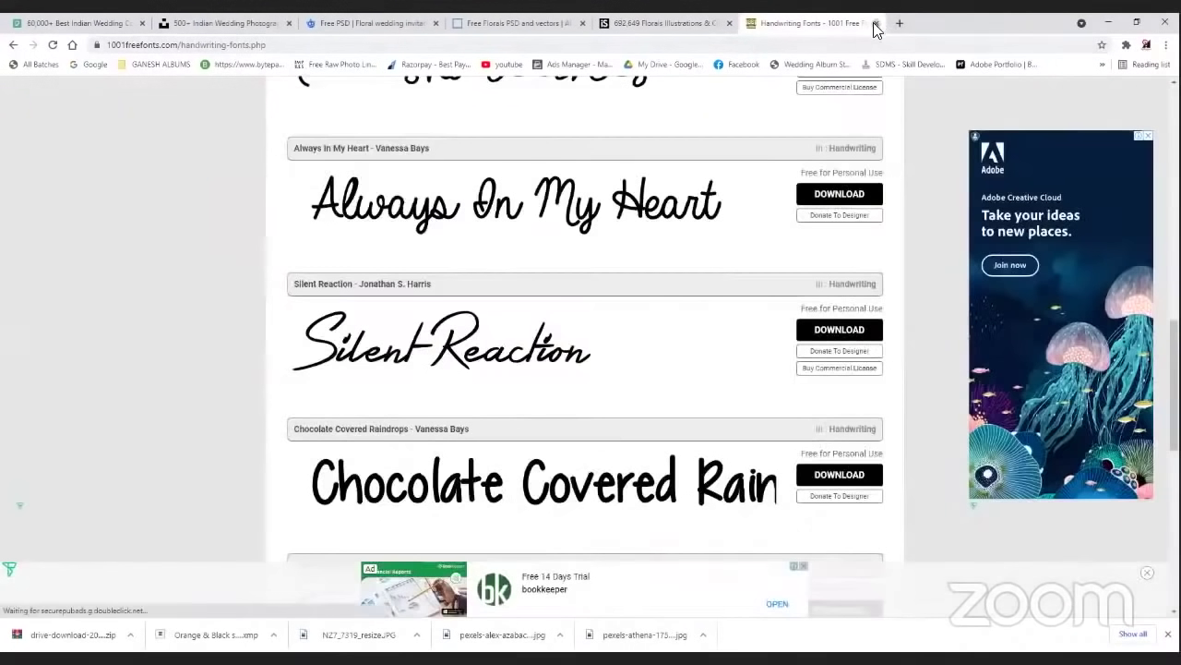
{"action": "key", "text": "ctrl+w"}
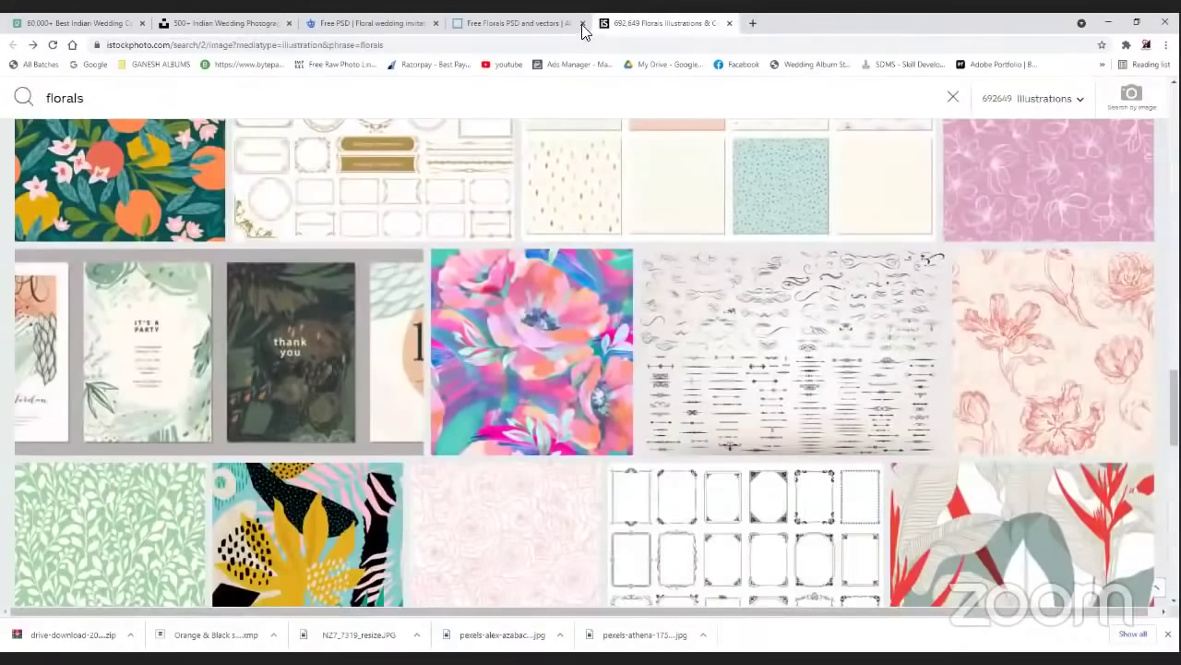
{"action": "key", "text": "ctrl+w"}
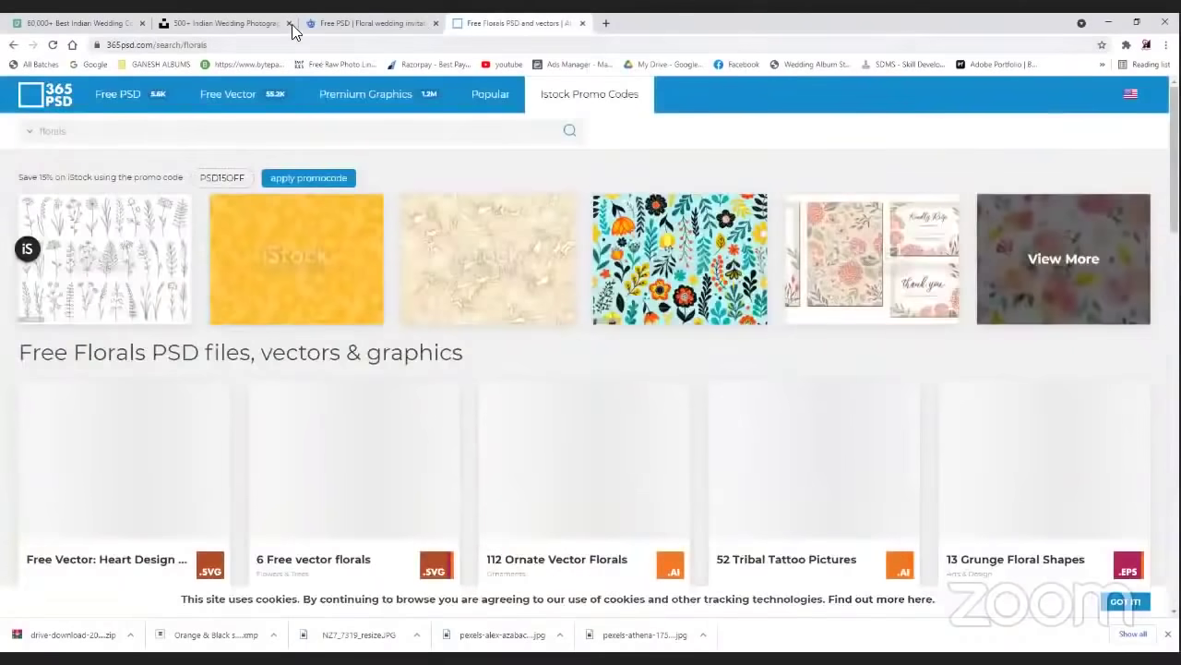
{"action": "key", "text": "ctrl+w"}
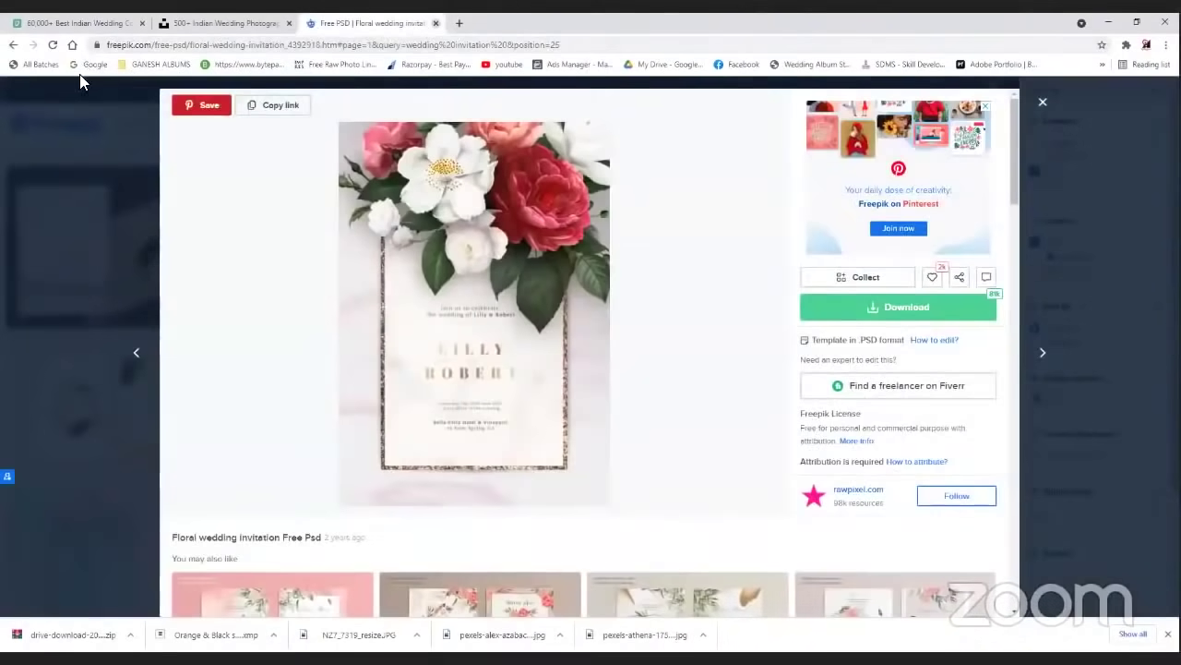
- Close the Freepik invitation page and search Google for "dear zindagi" in a new tab
{"action": "key", "text": "ctrl+w"}
{"action": "key", "text": "ctrl+t"}
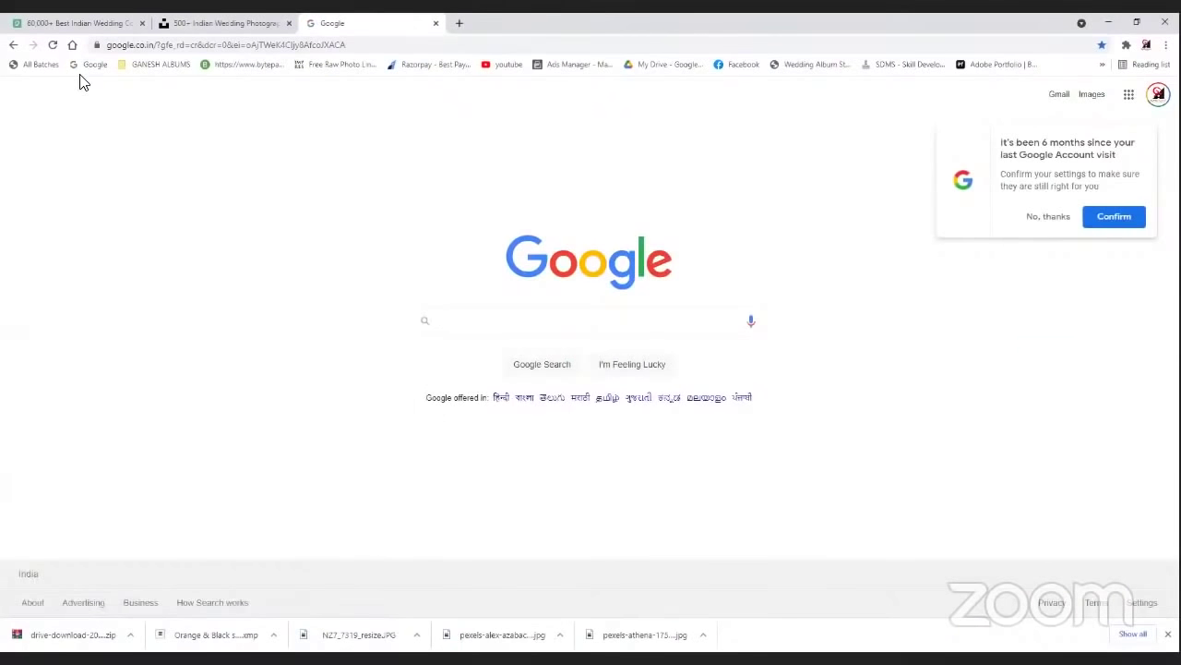
{"action": "type", "text": "dear zind"}
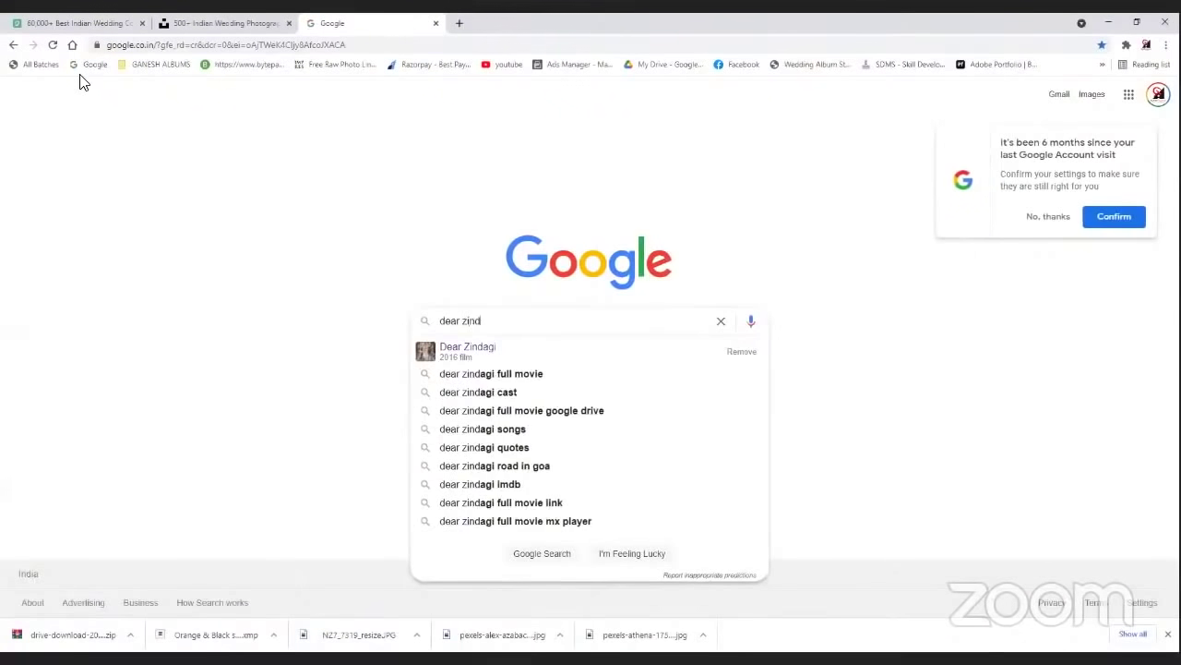
{"action": "type", "text": "agi"}
{"action": "key", "text": "Return"}
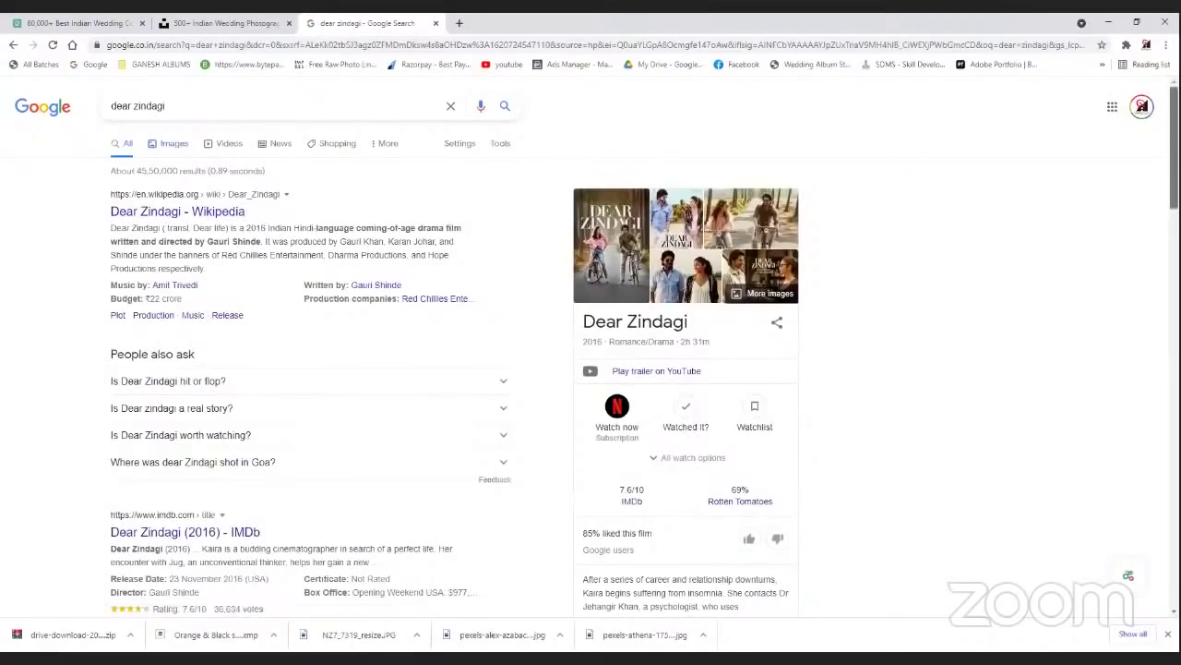
- Switch the "dear zindagi" search to image results and browse them for a film poster
{"action": "scroll", "coordinate": [590, 351], "scroll_direction": "down", "scroll_amount": 2}
{"action": "scroll", "coordinate": [591, 351], "scroll_direction": "up", "scroll_amount": 1}
{"action": "scroll", "coordinate": [591, 351], "scroll_direction": "down", "scroll_amount": 1}
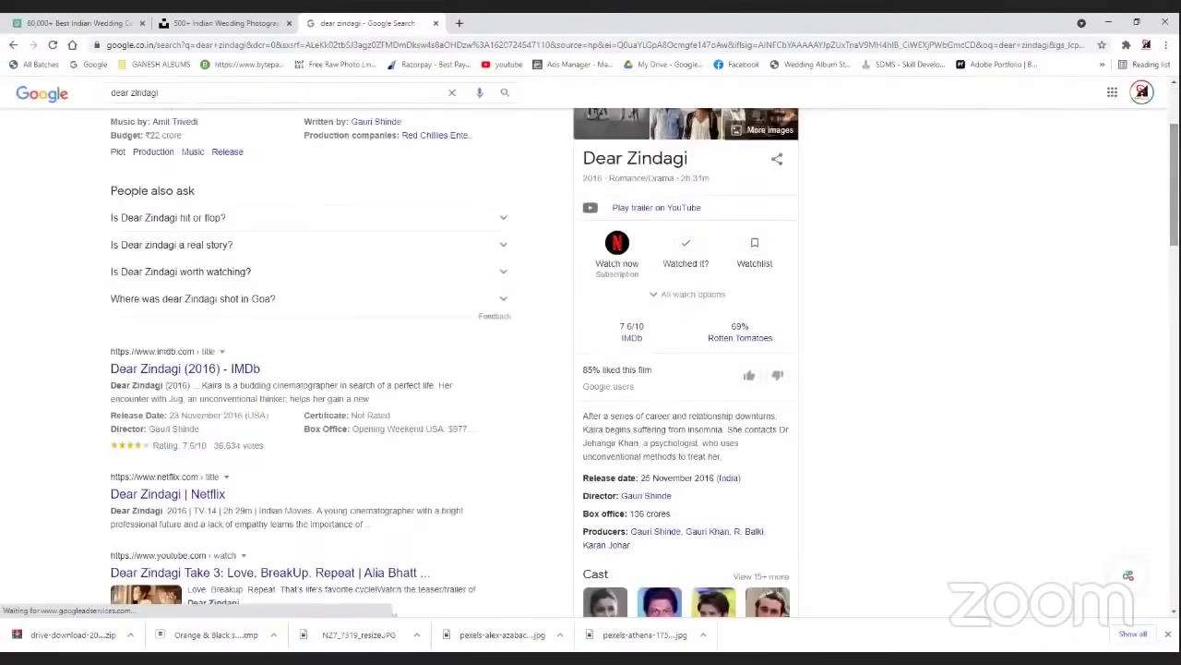
{"action": "scroll", "coordinate": [590, 351], "scroll_direction": "up", "scroll_amount": 1}
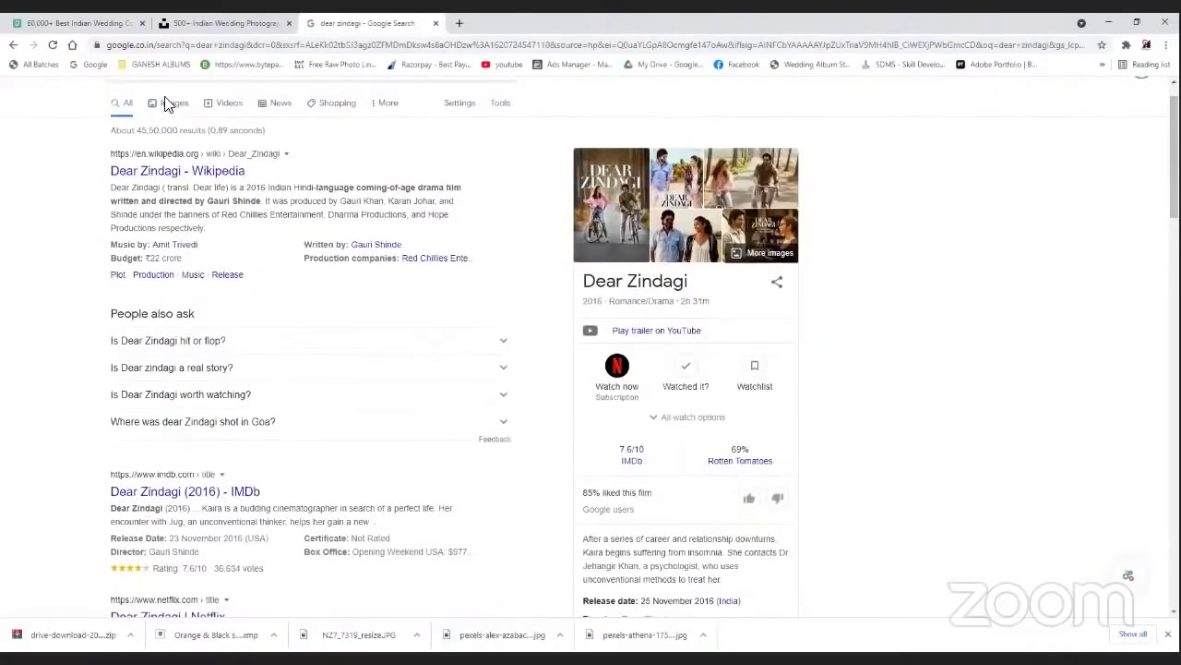
{"action": "left_click", "coordinate": [166, 99]}
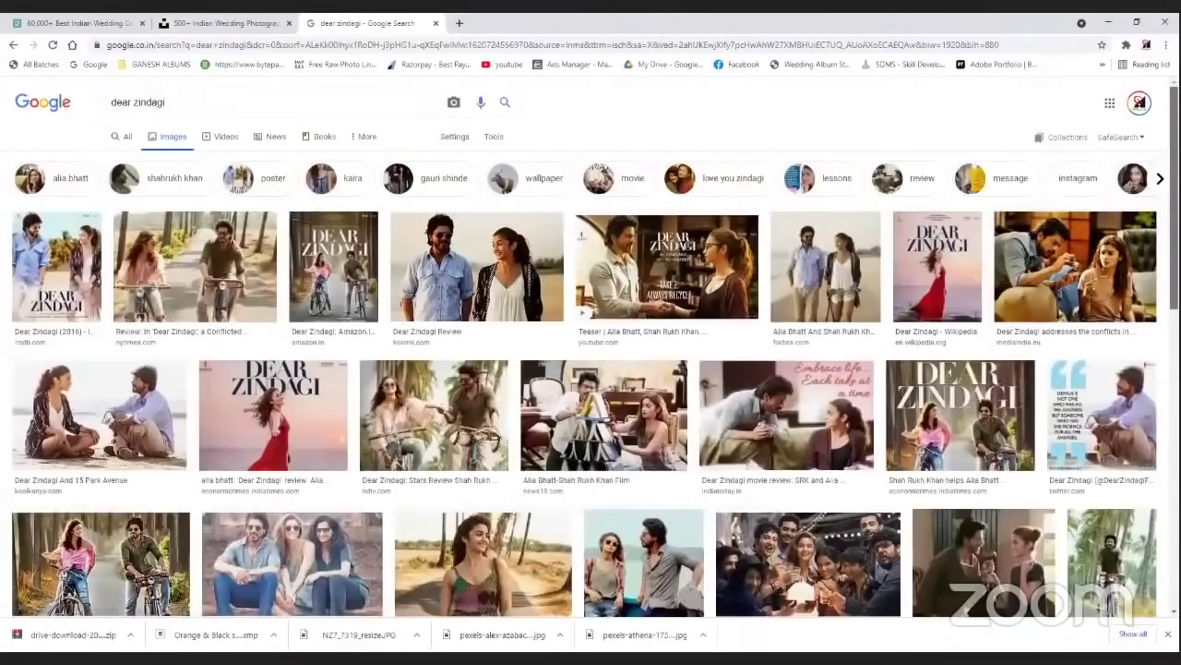
{"action": "scroll", "coordinate": [616, 369], "scroll_direction": "down", "scroll_amount": 1}
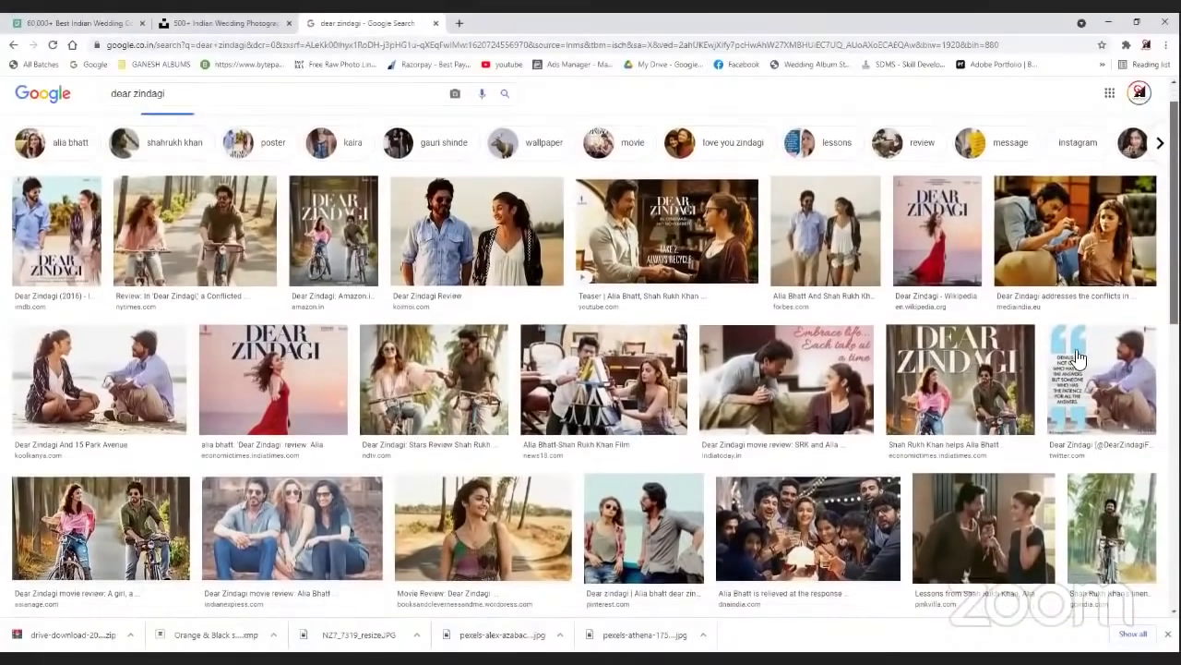
{"action": "scroll", "coordinate": [855, 308], "scroll_direction": "down", "scroll_amount": 1}
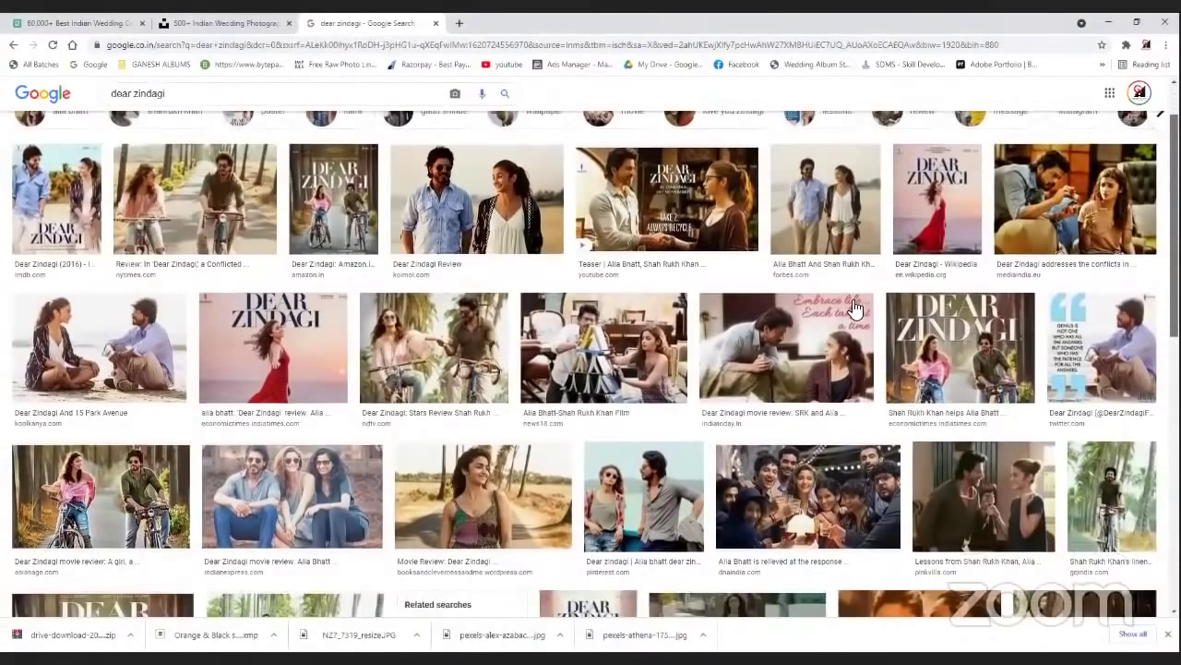
{"action": "scroll", "coordinate": [855, 307], "scroll_direction": "down", "scroll_amount": 3}
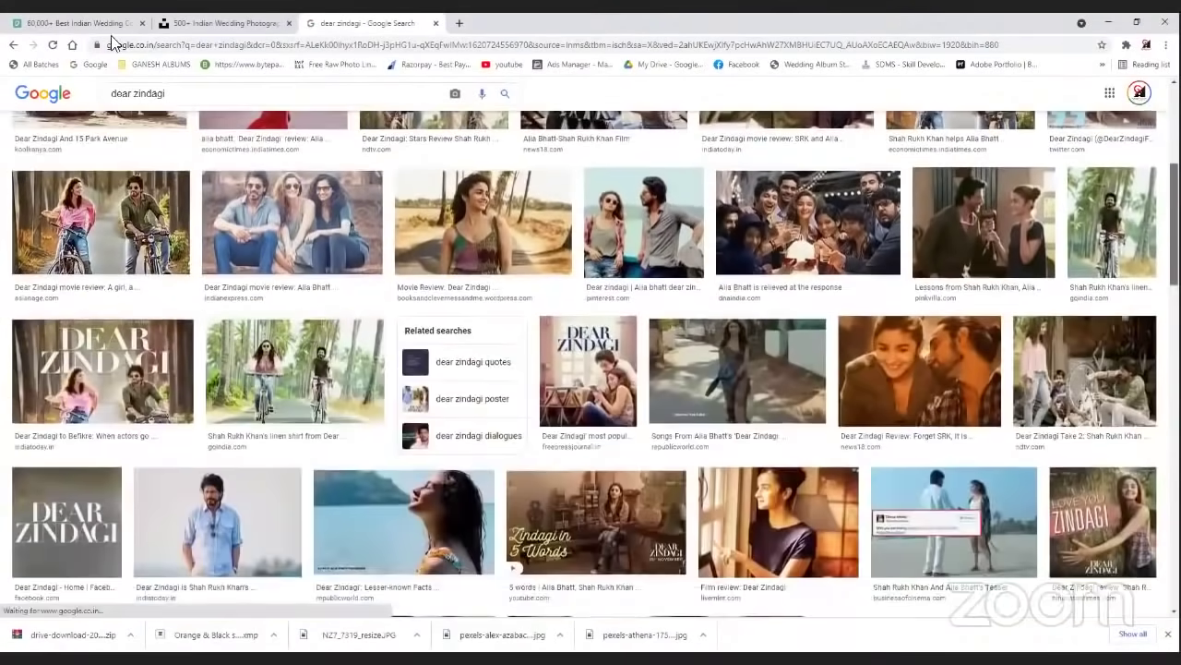
- Preview the Free Press Journal poster of Dear Zindagi, open its article and full image in new tabs, and view the article
{"action": "left_click", "coordinate": [588, 369]}
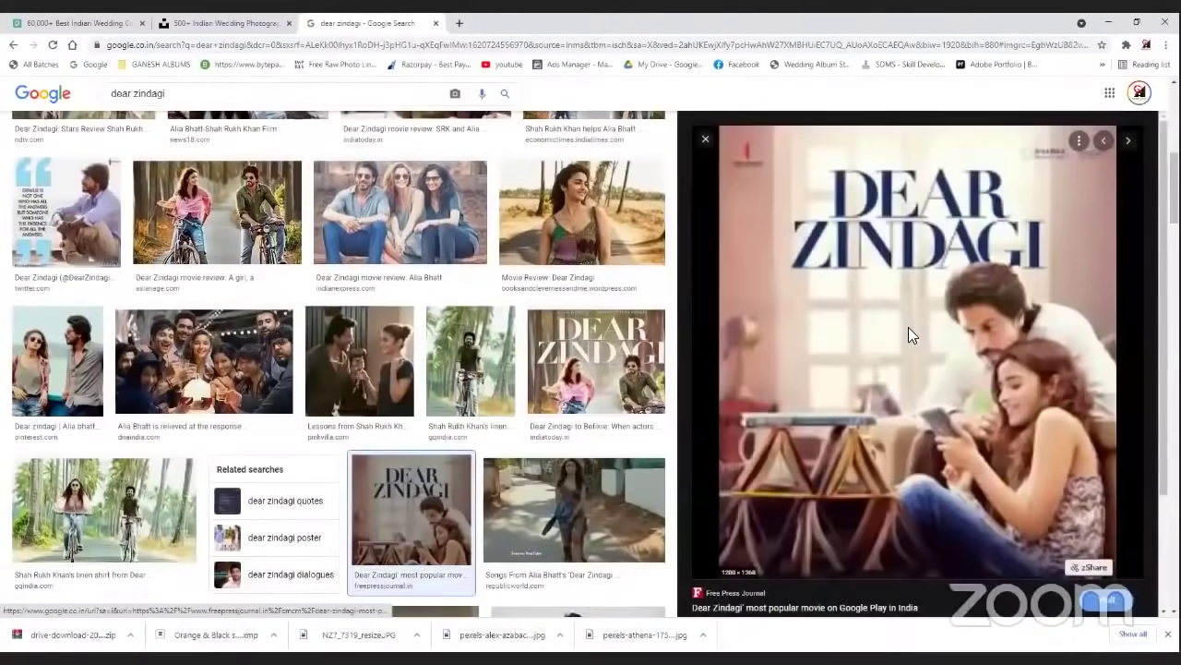
{"action": "left_click", "coordinate": [914, 393]}
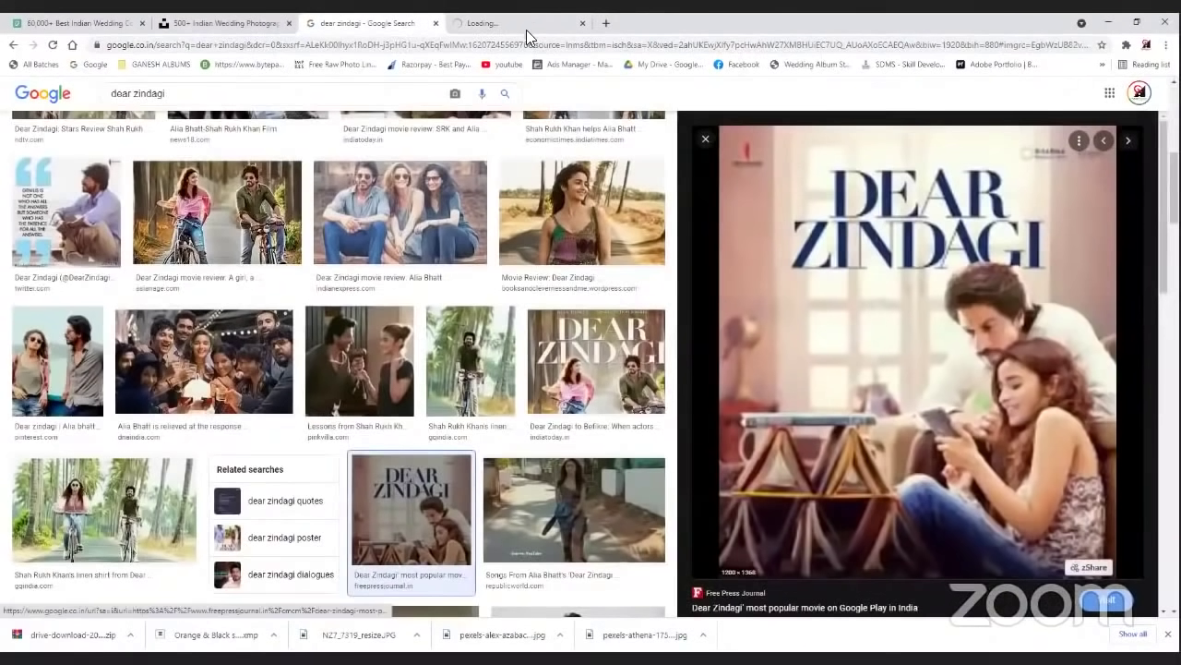
{"action": "right_click", "coordinate": [857, 251]}
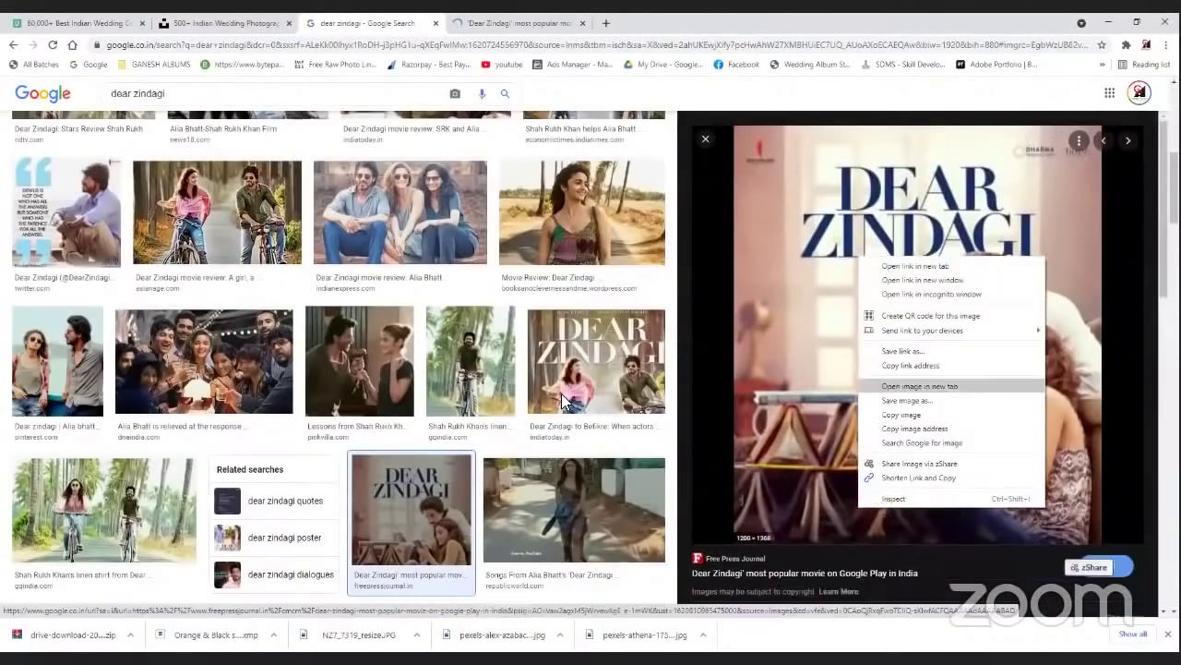
{"action": "left_click", "coordinate": [913, 329]}
{"action": "key", "text": "ctrl+Tab"}
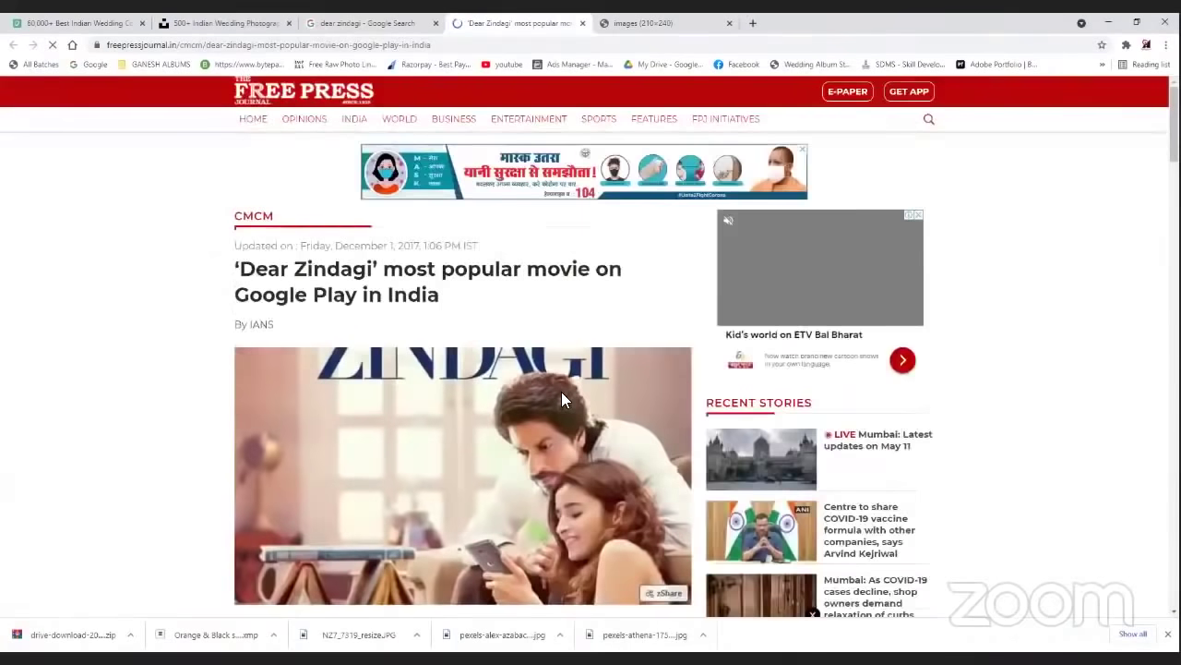
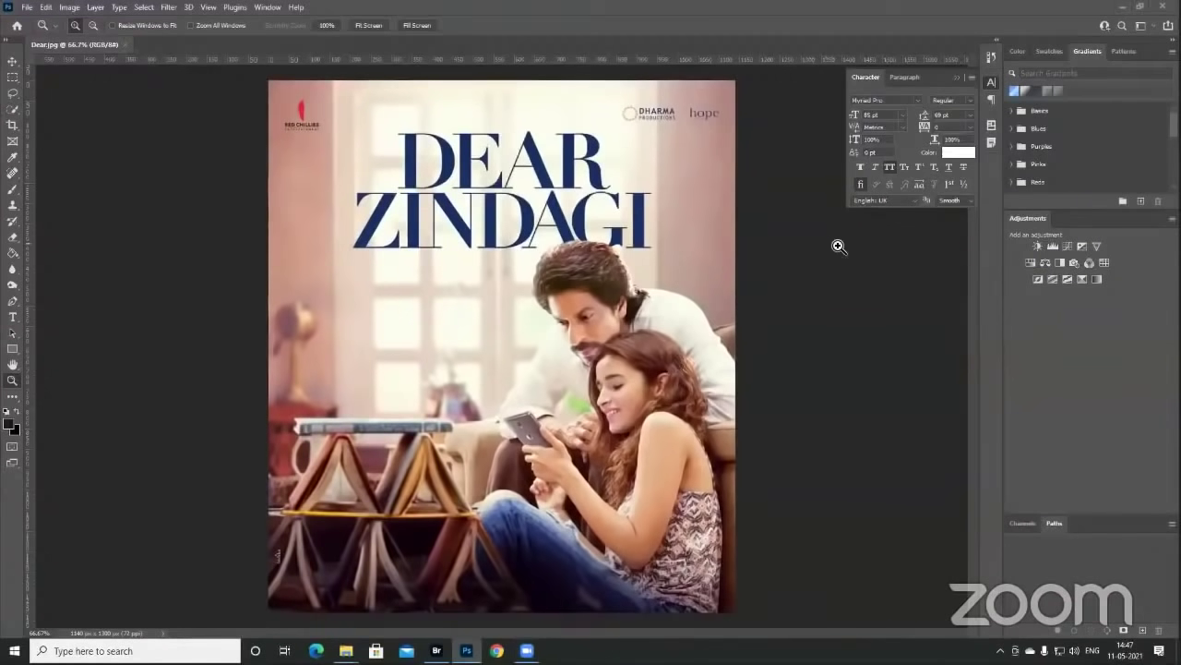
- In Photoshop, hide the character settings and show the floating layer list at the edge of the poster
{"action": "left_click", "coordinate": [990, 83]}
{"action": "key", "text": "F7"}
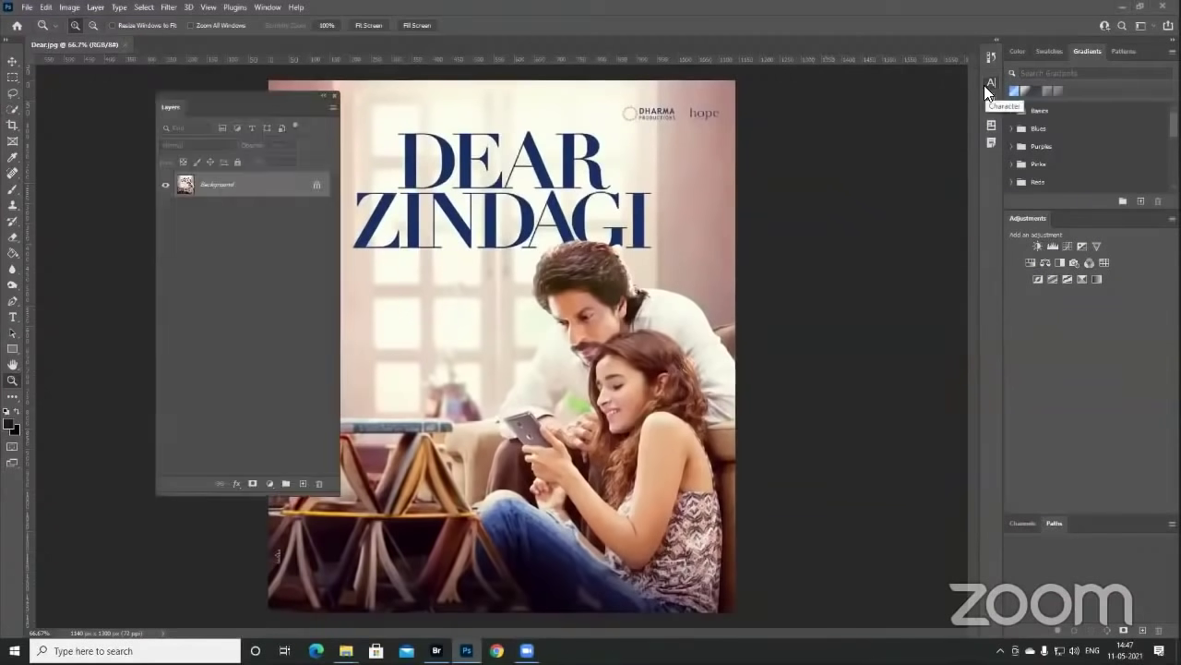
{"action": "left_click_drag", "start_coordinate": [282, 92], "coordinate": [226, 101]}
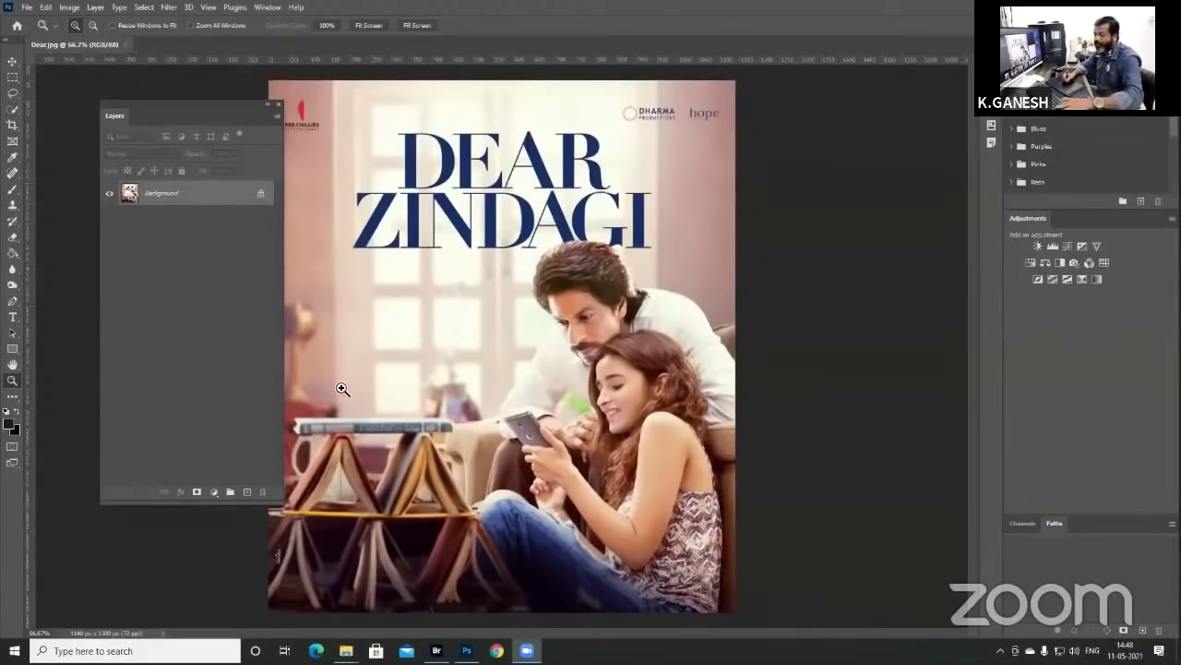
- Add a two-line text reading "DEAR BANDAGI" below the poster title and centre-align it
{"action": "left_click", "coordinate": [13, 317]}
{"action": "left_click", "coordinate": [359, 311]}
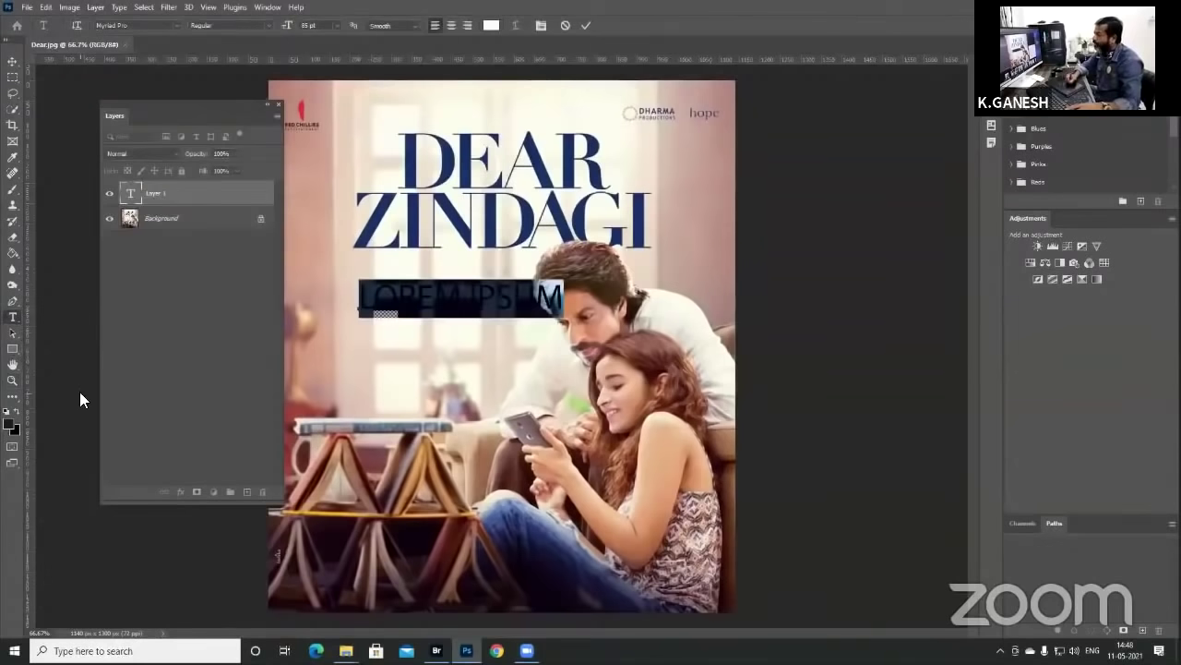
{"action": "type", "text": "DEAR"}
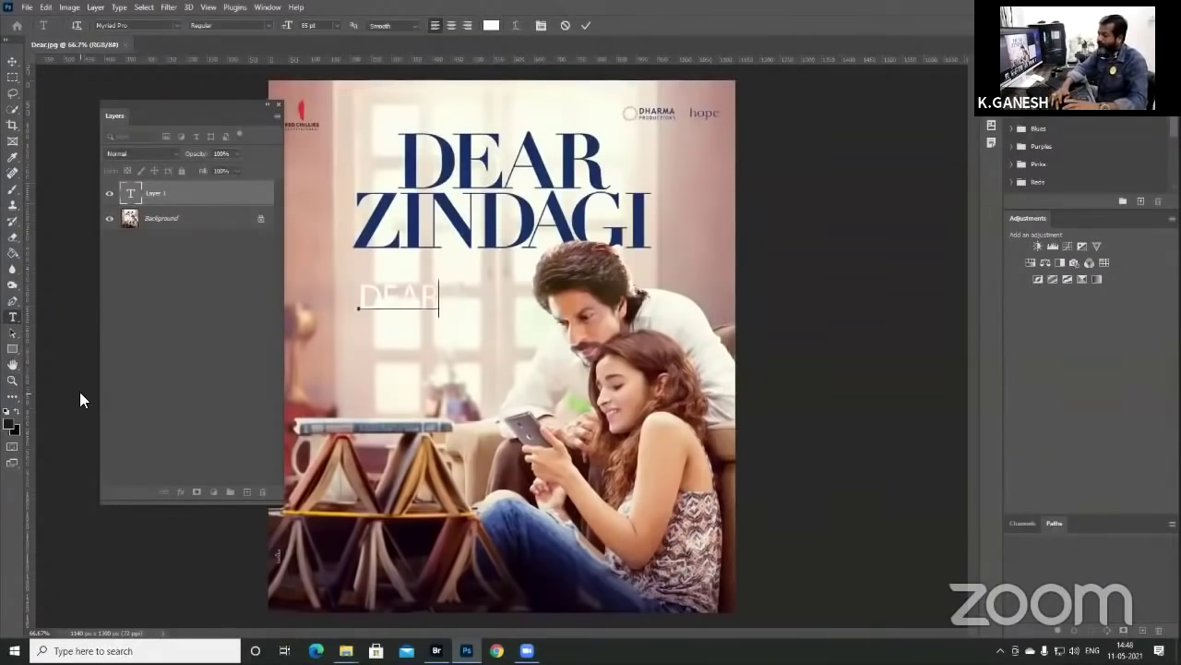
{"action": "key", "text": "Return"}
{"action": "type", "text": "ZINDAGI"}
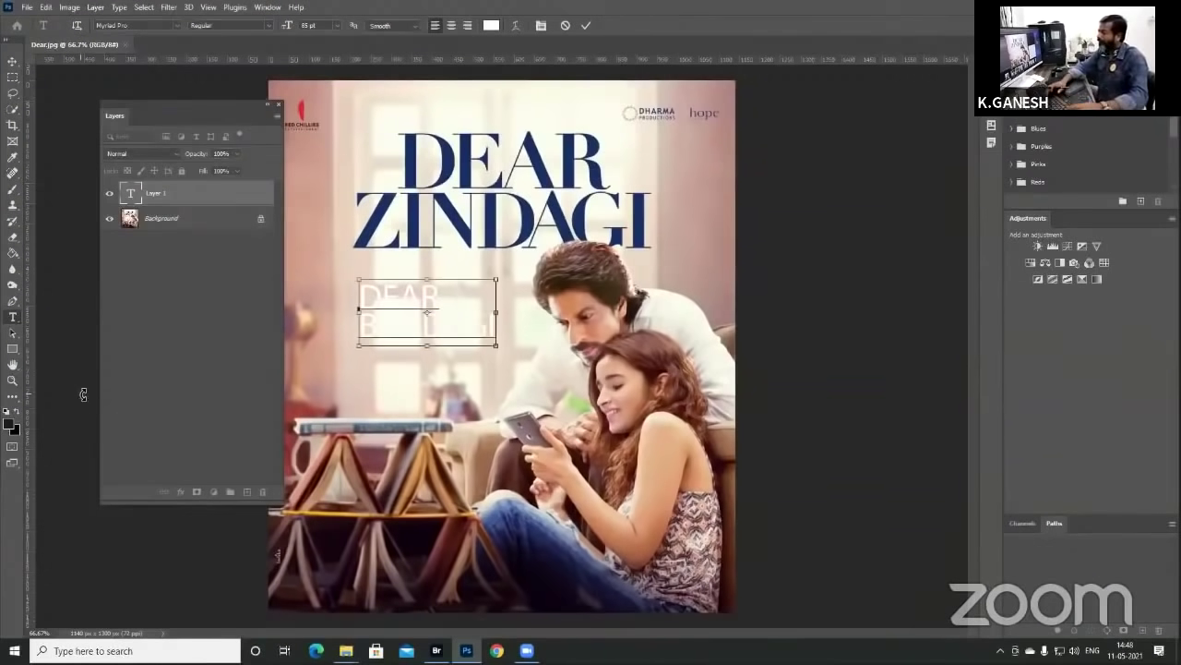
{"action": "key", "text": "ctrl+a"}
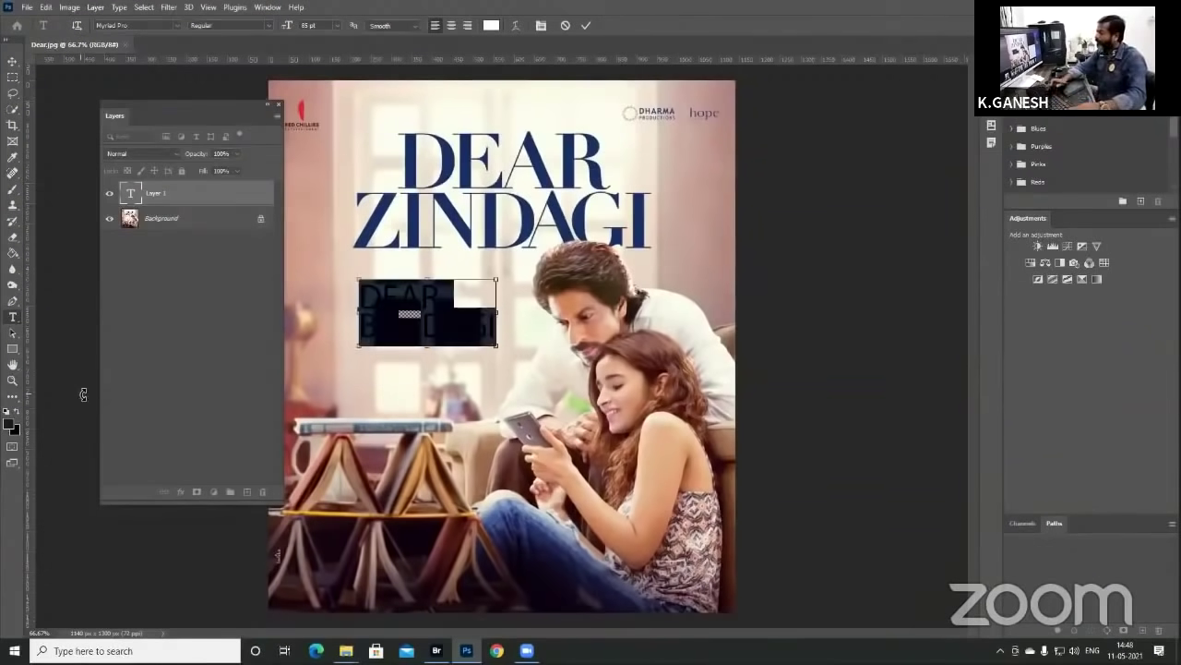
{"action": "key", "text": "ctrl+shift+c"}
{"action": "key", "text": "ctrl+Return"}
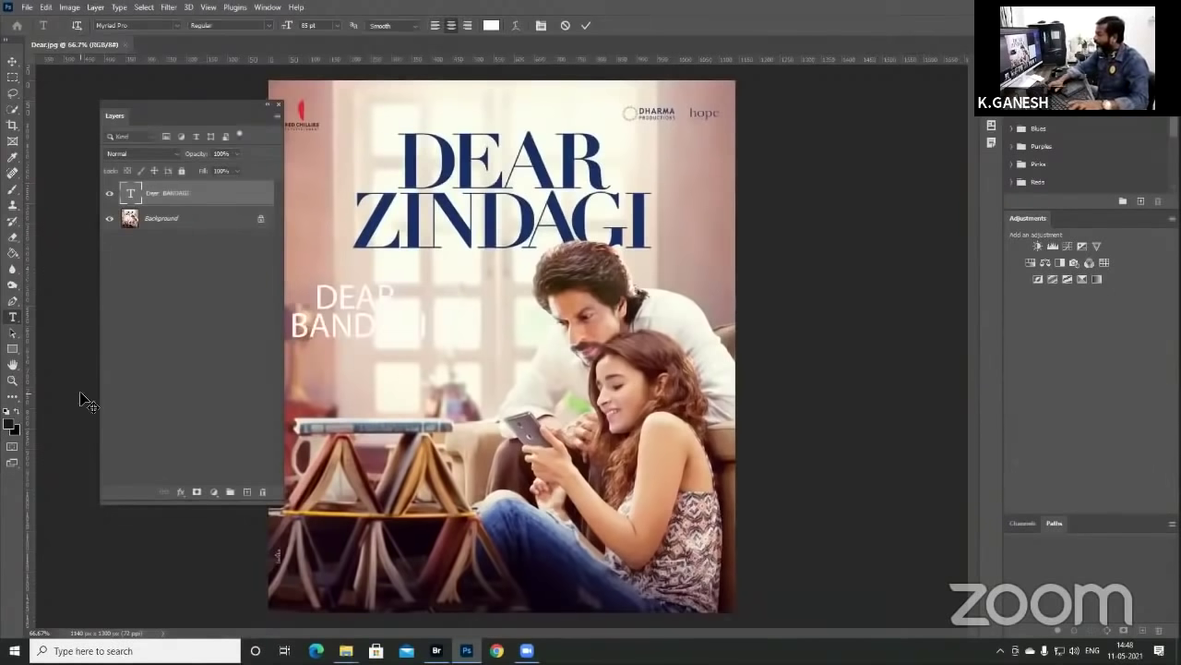
- Recolour the DEAR BANDAGI text with the navy blue 173263 sampled from the poster title and move it under ZINDAGI
{"action": "left_click", "coordinate": [491, 26]}
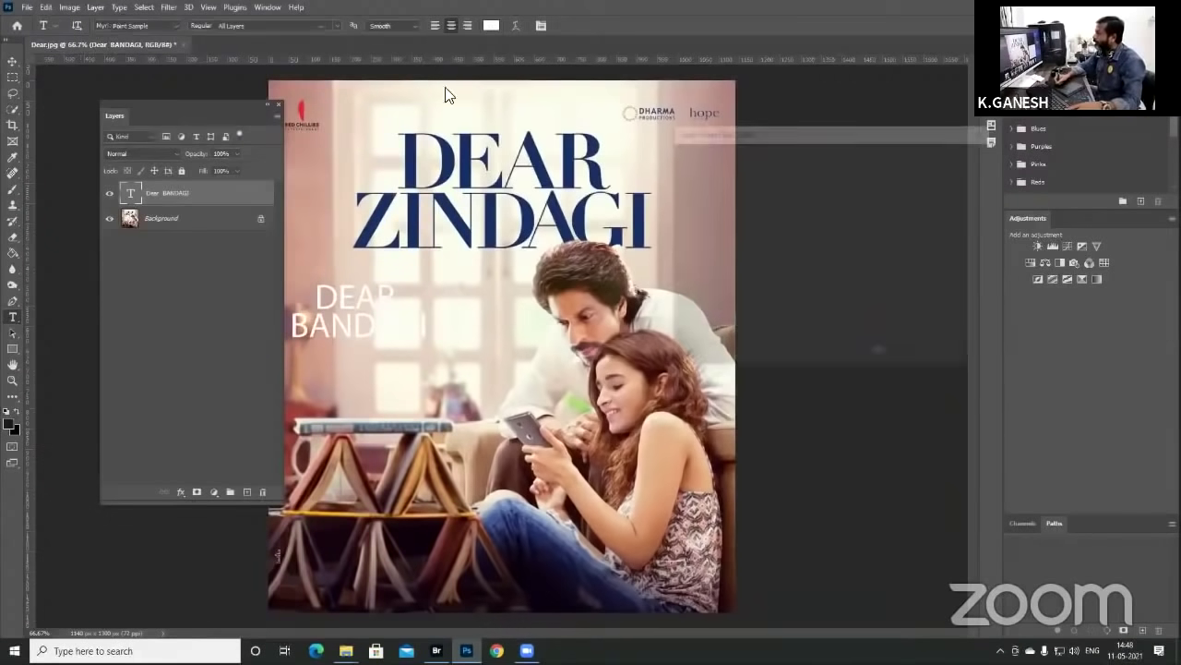
{"action": "left_click", "coordinate": [420, 152]}
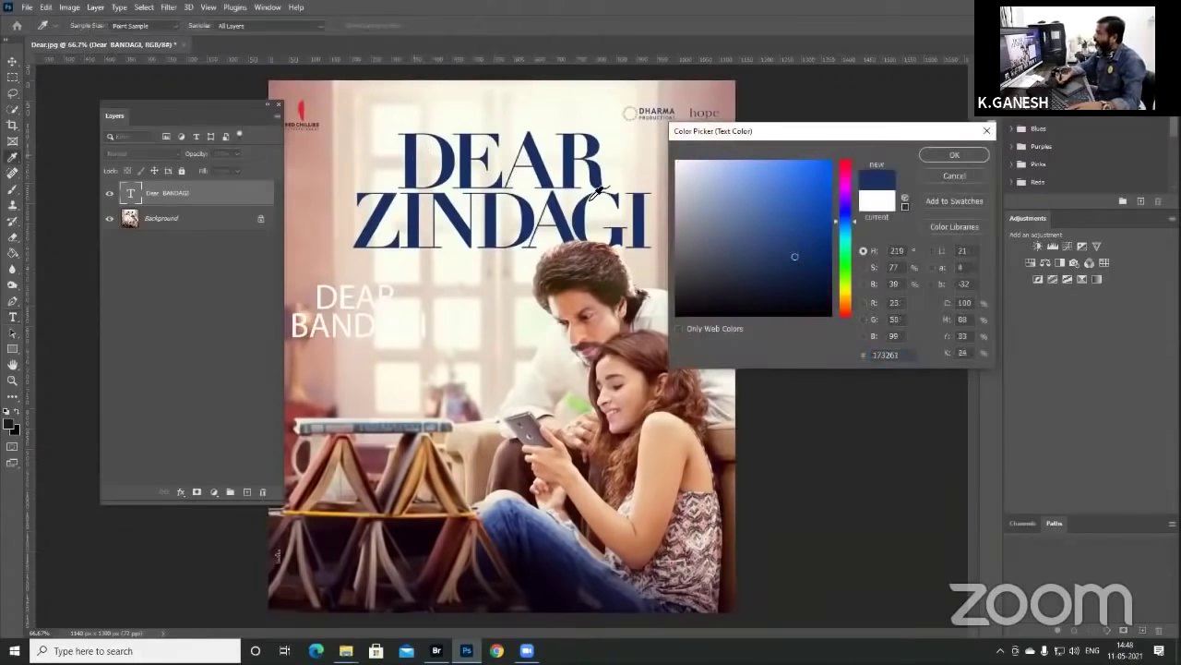
{"action": "left_click", "coordinate": [950, 157]}
{"action": "key", "text": "v"}
{"action": "left_click_drag", "start_coordinate": [489, 309], "coordinate": [561, 295]}
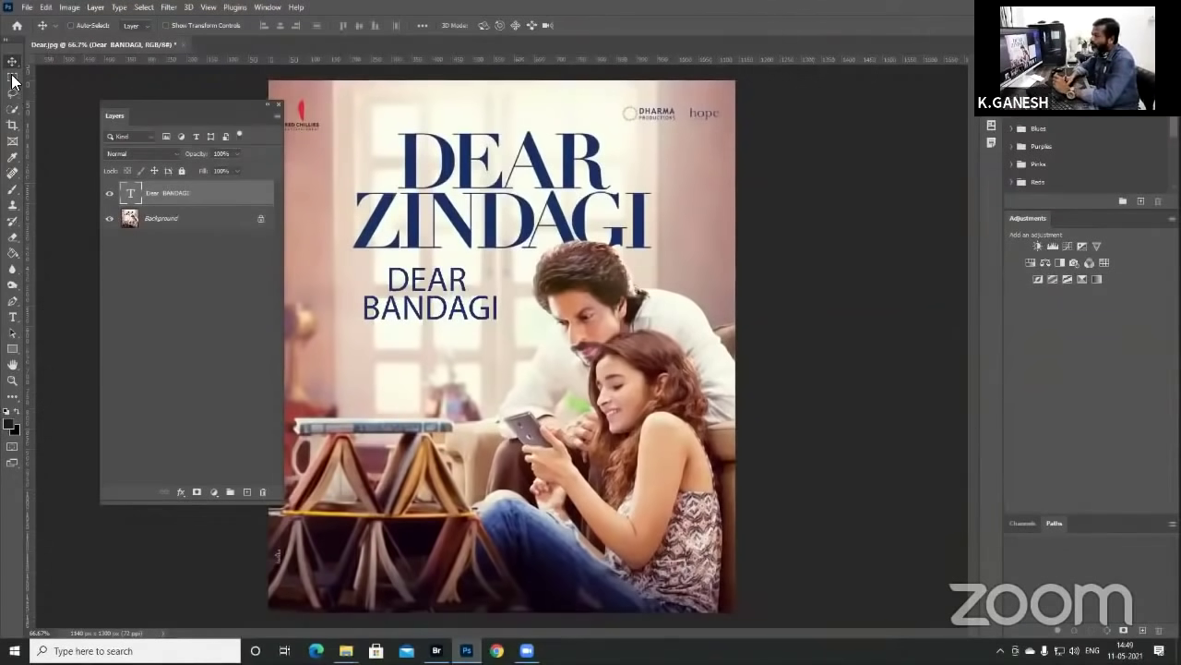
- Marquee-select the word DEAR in the poster title, run Match Font on it and apply Modern No. 20 Regular to the text layer
{"action": "left_click_drag", "start_coordinate": [13, 80], "coordinate": [51, 78]}
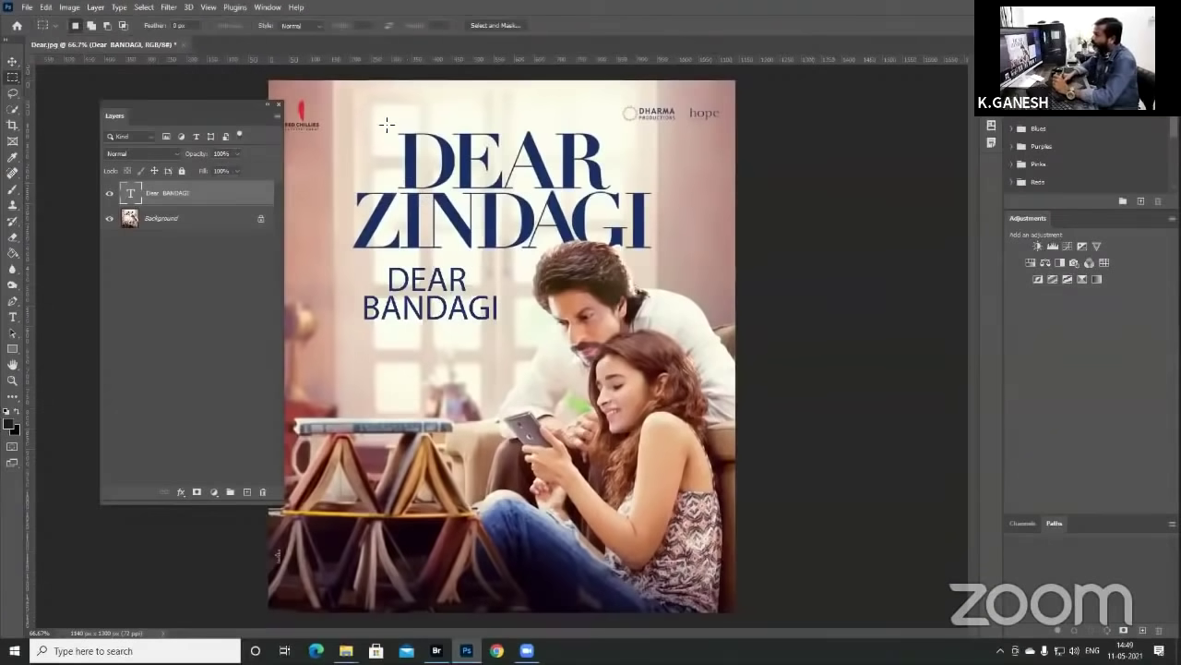
{"action": "left_click_drag", "start_coordinate": [387, 124], "coordinate": [617, 189]}
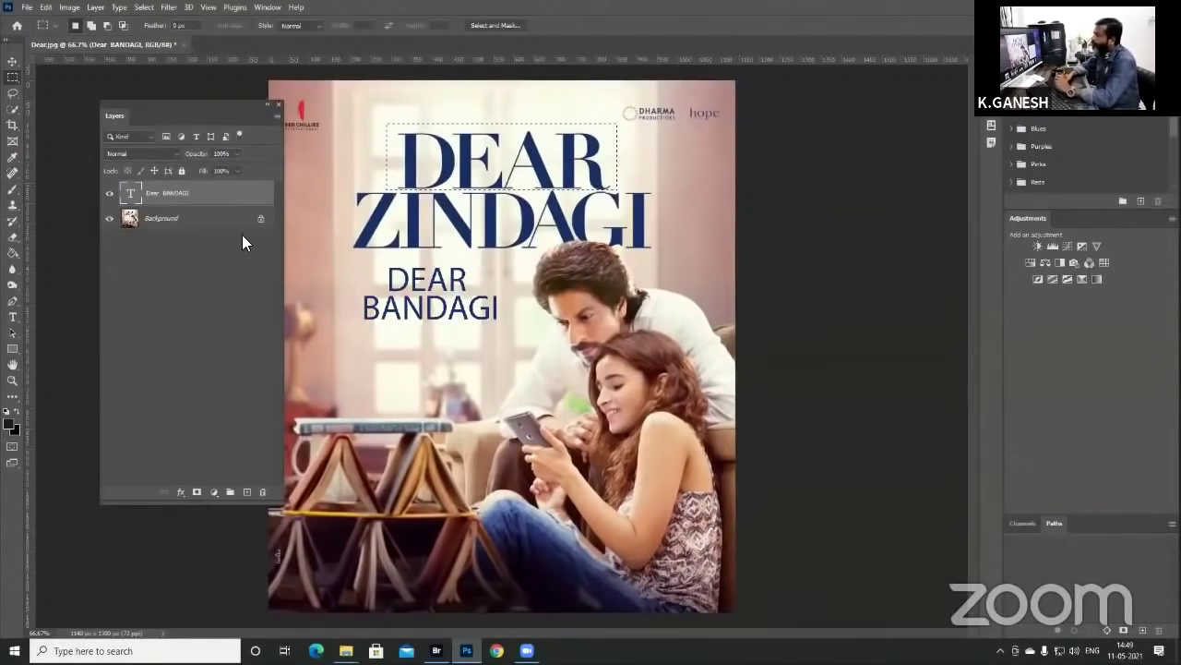
{"action": "left_click", "coordinate": [119, 7]}
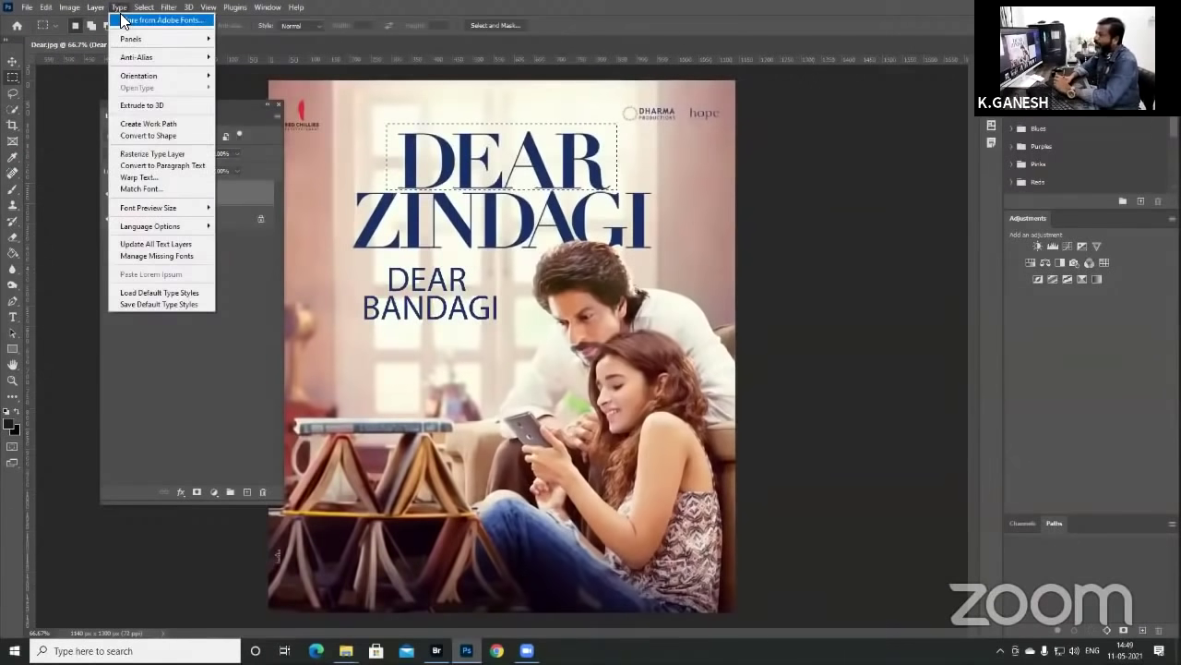
{"action": "left_click", "coordinate": [147, 188]}
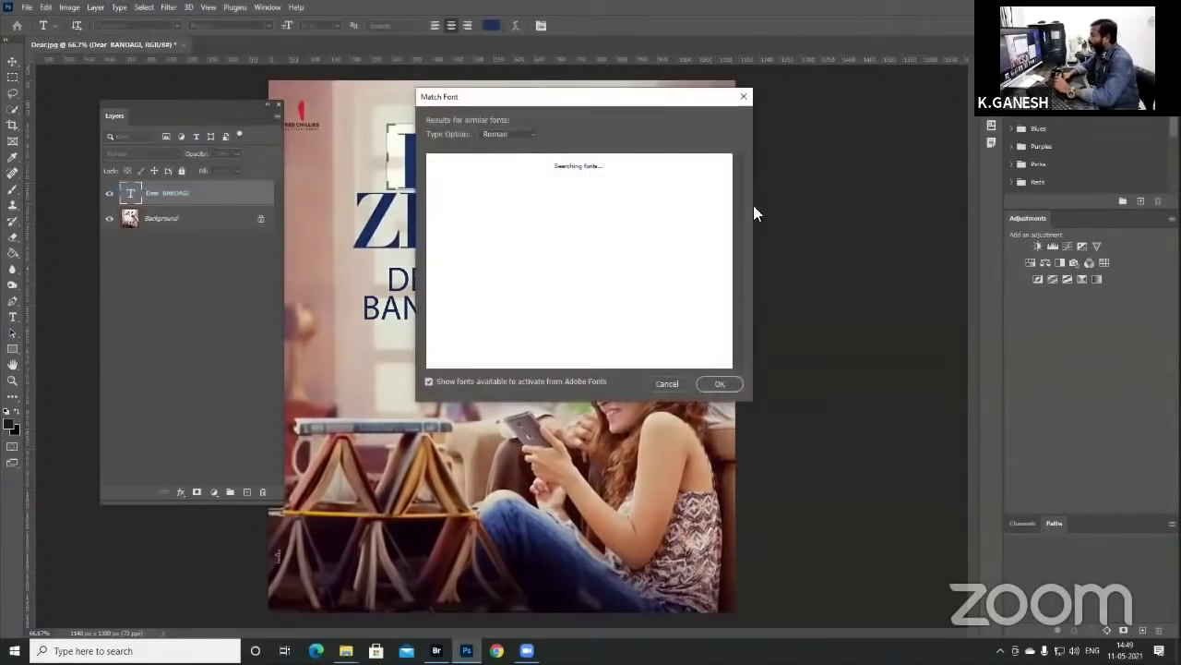
{"action": "left_click_drag", "start_coordinate": [619, 100], "coordinate": [850, 107]}
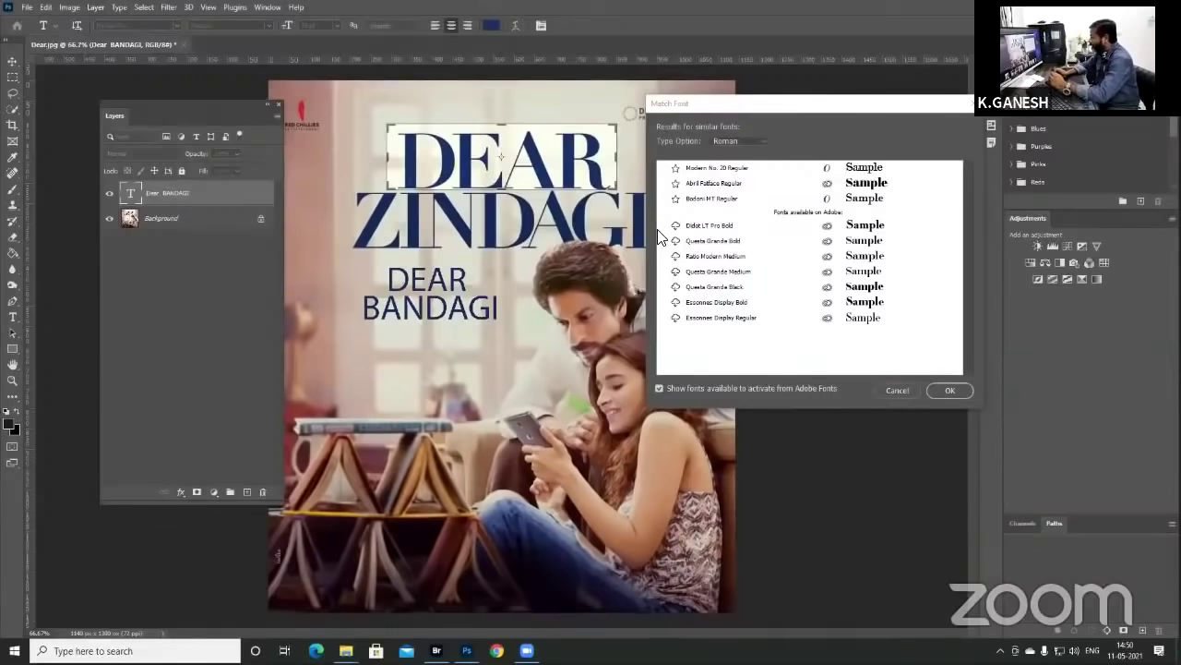
{"action": "left_click", "coordinate": [725, 168]}
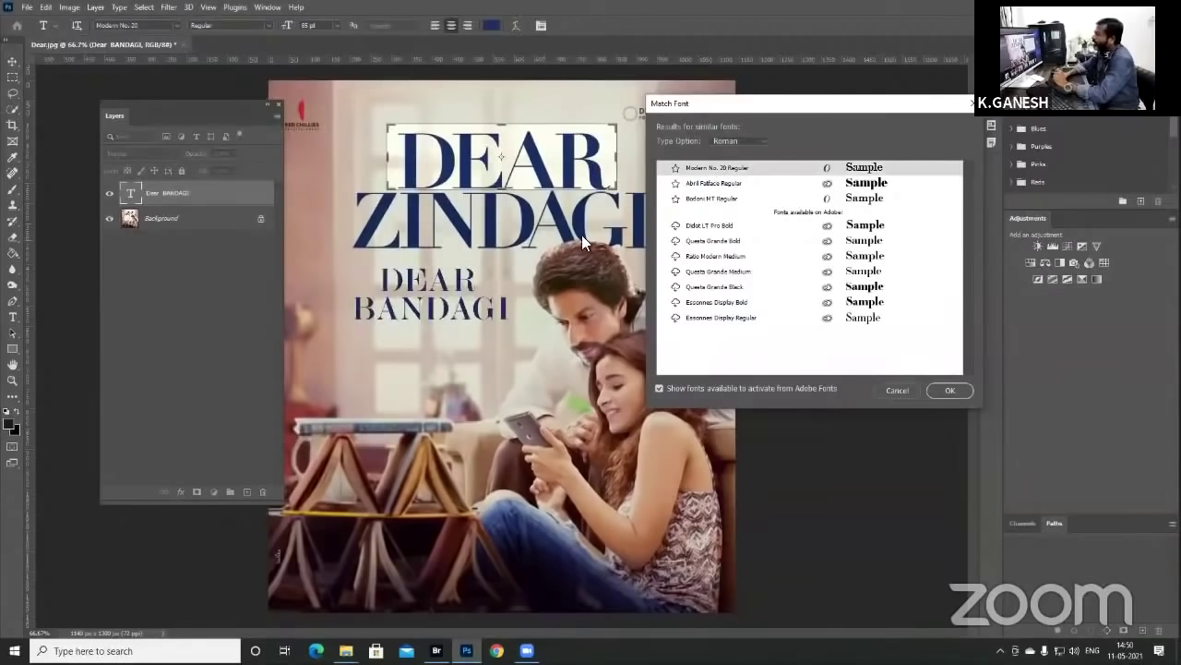
{"action": "left_click", "coordinate": [948, 390]}
- Select all of the DEAR BANDAGI text and tighten its tracking to -60
{"action": "key", "text": "m"}
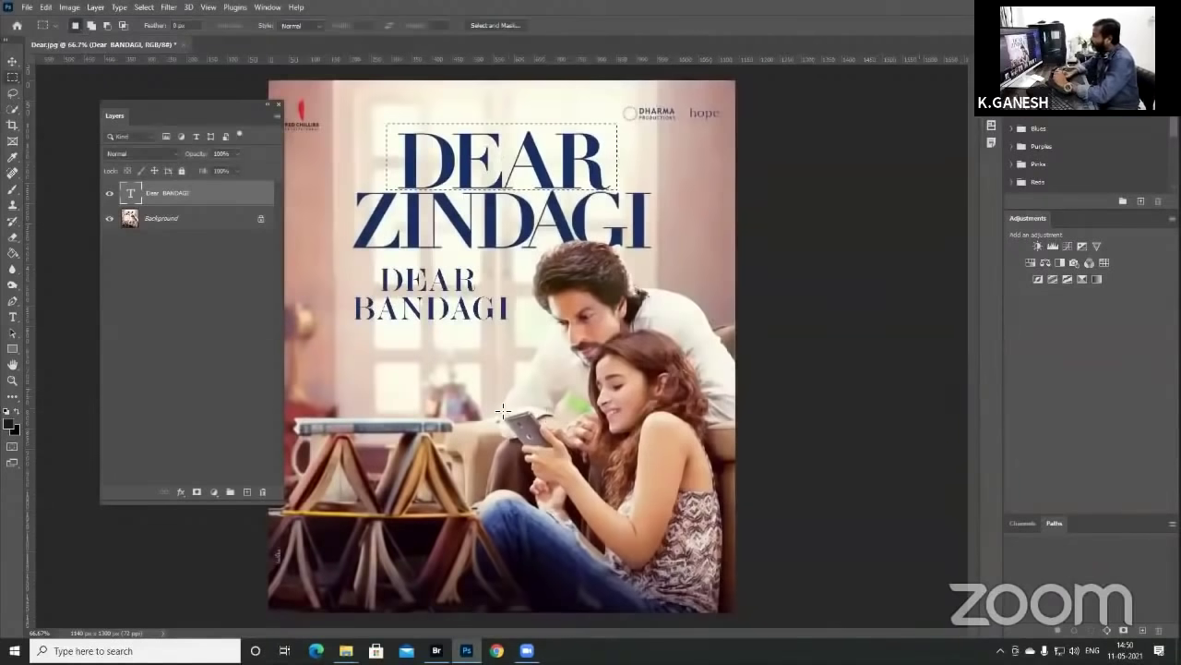
{"action": "key", "text": "z"}
{"action": "left_click", "coordinate": [428, 289]}
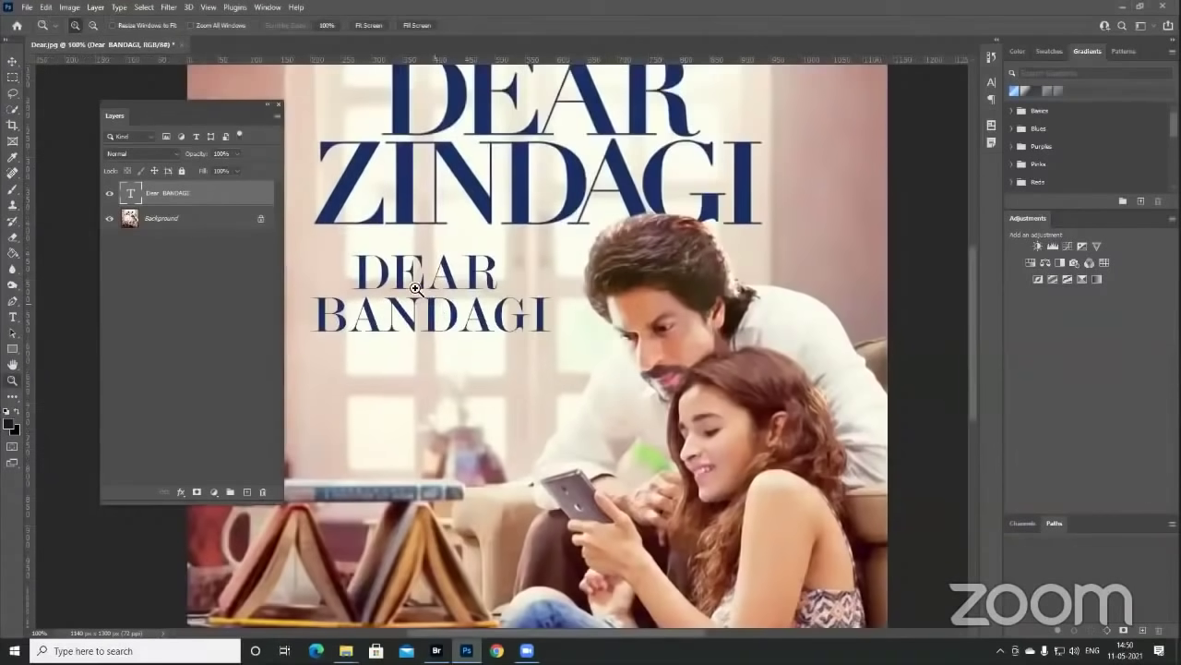
{"action": "key", "text": "t"}
{"action": "left_click", "coordinate": [452, 314]}
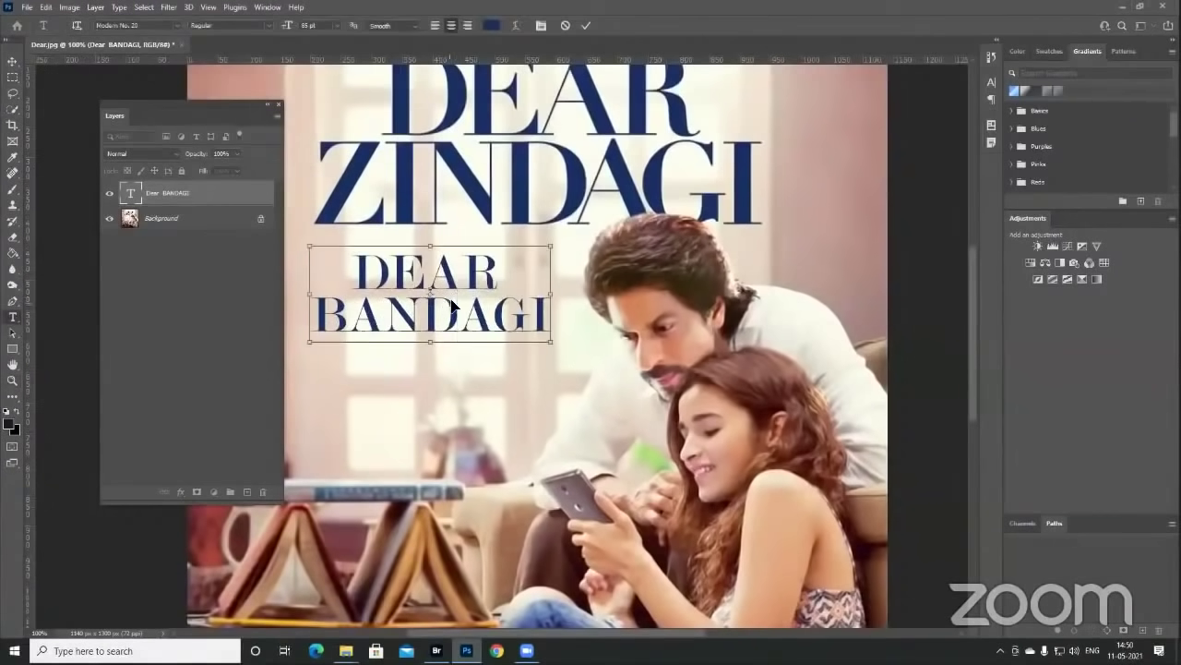
{"action": "key", "text": "ctrl+a"}
{"action": "key", "text": "ctrl+t"}
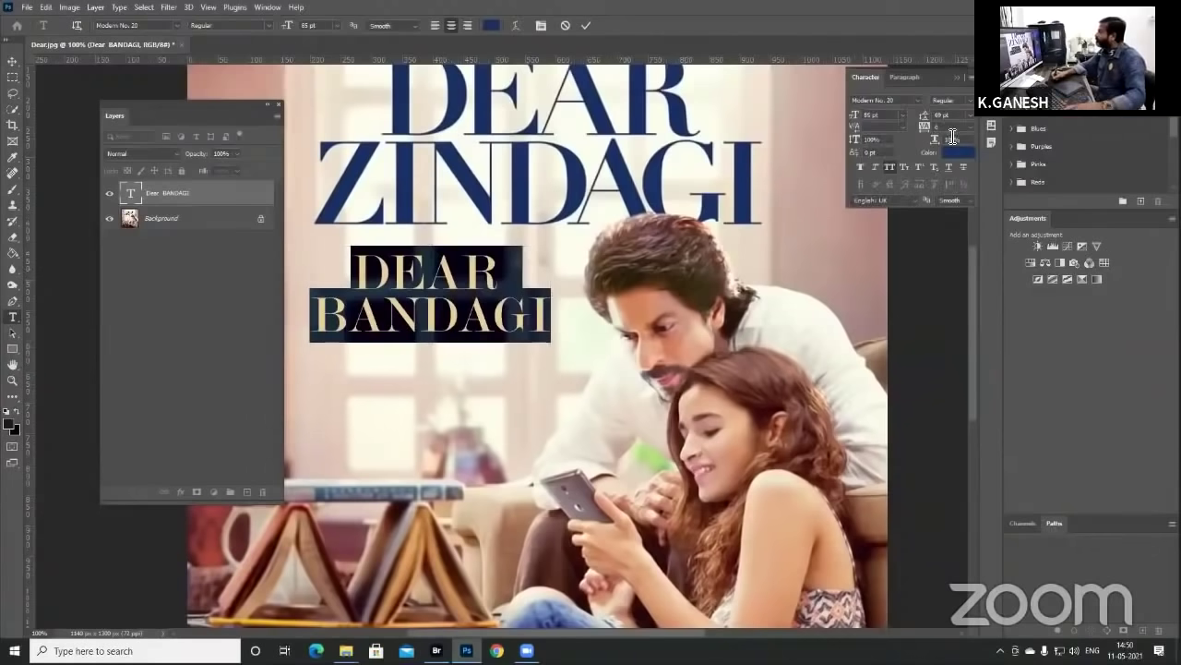
{"action": "left_click_drag", "start_coordinate": [928, 125], "coordinate": [914, 125]}
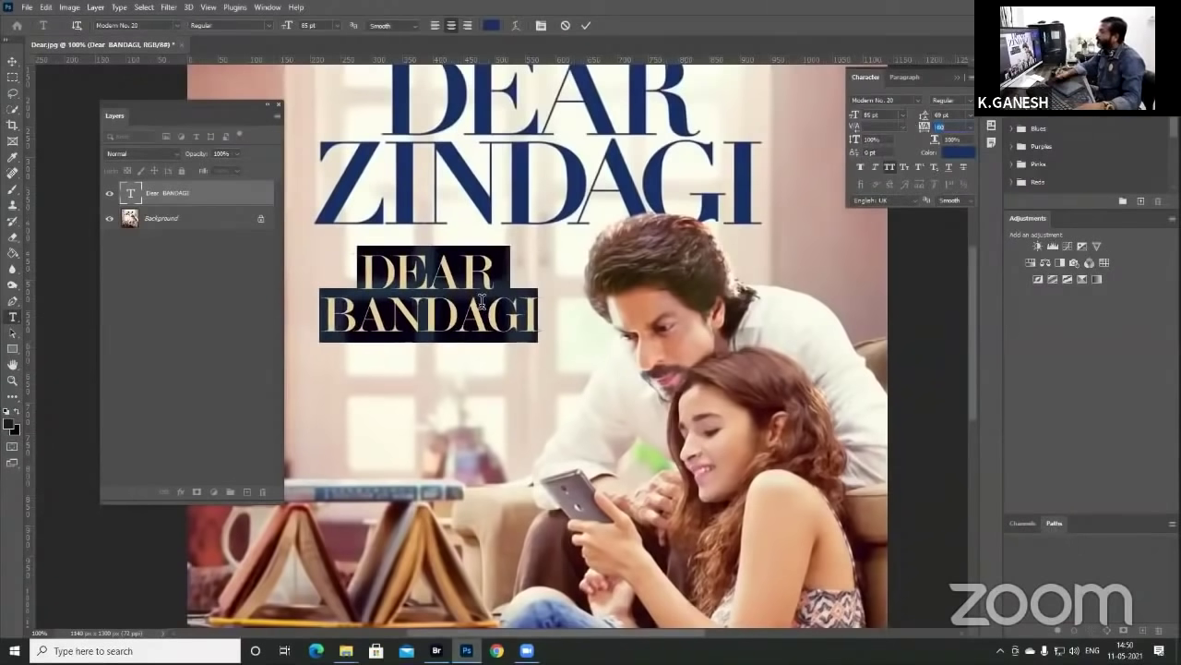
- Apply faux bold to all of the DEAR BANDAGI text and finish editing it
{"action": "left_click", "coordinate": [464, 361]}
{"action": "key", "text": "ctrl+a"}
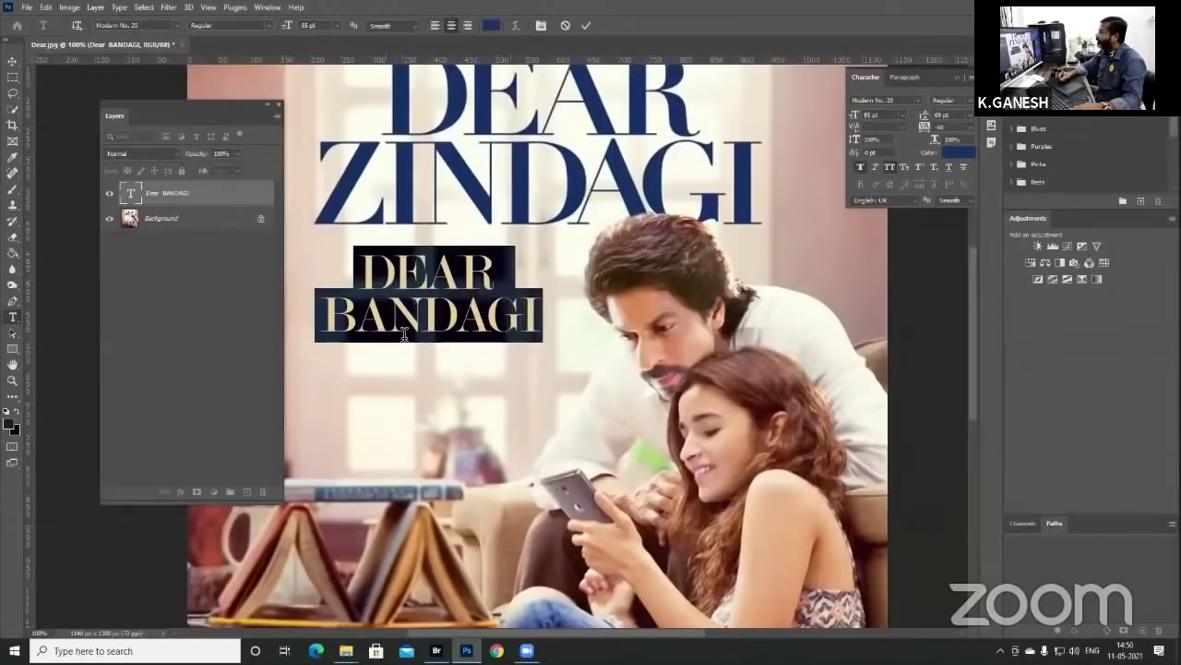
{"action": "left_click", "coordinate": [403, 323]}
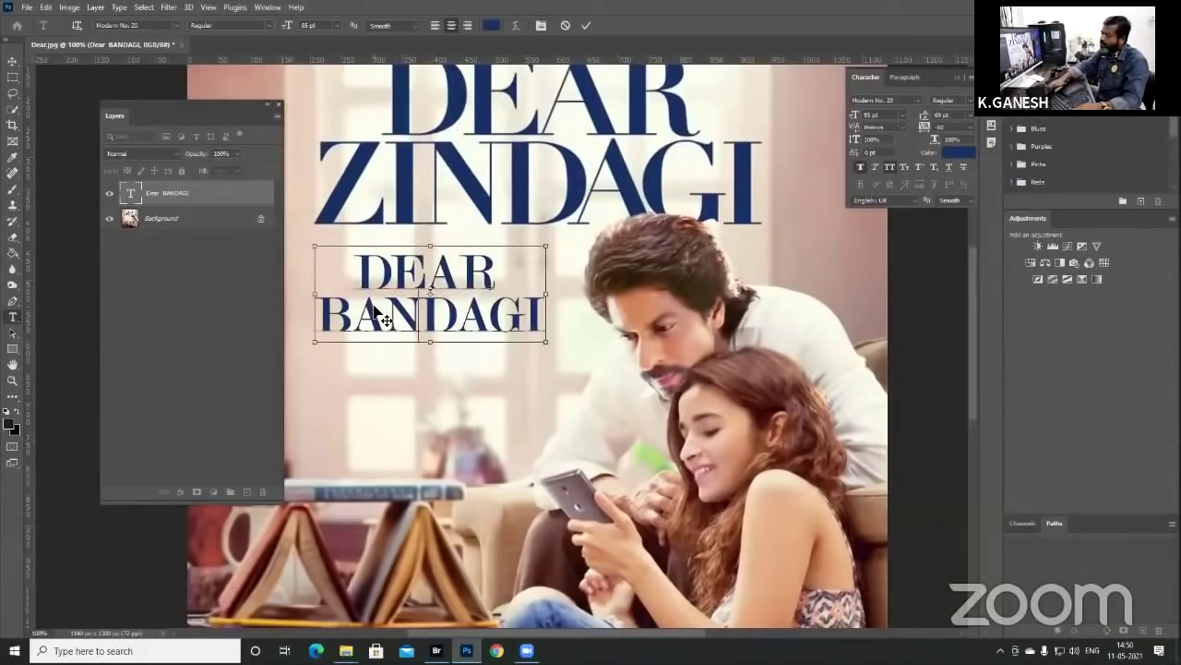
{"action": "key", "text": "Escape"}
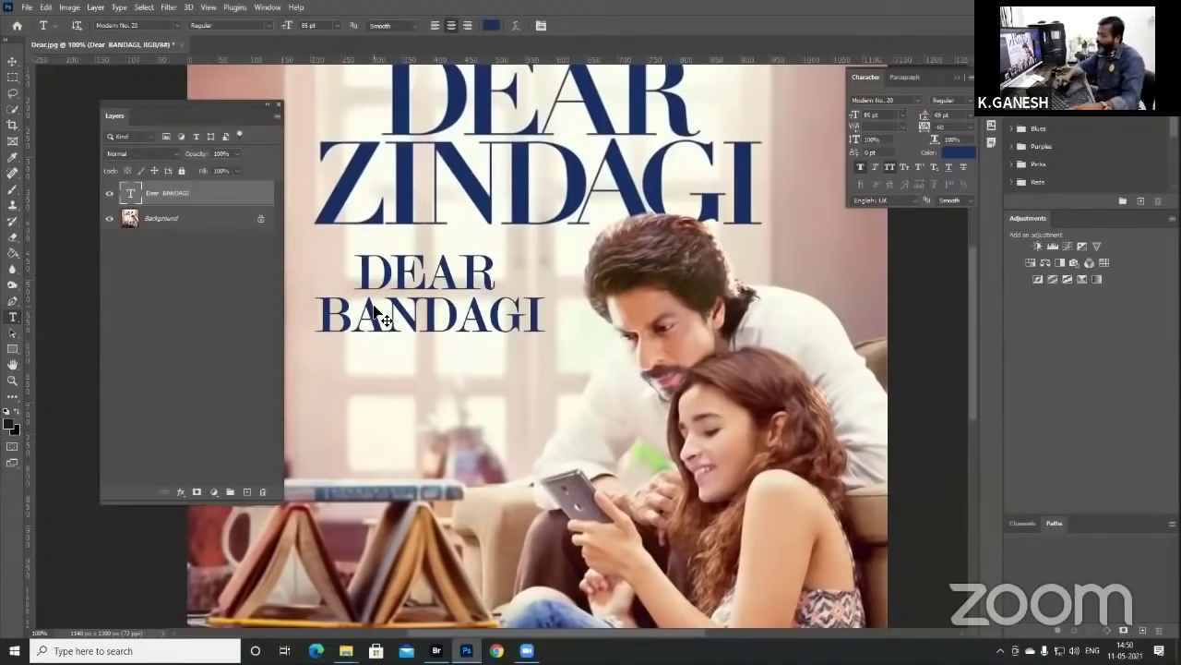
{"action": "key", "text": "ctrl+minus"}
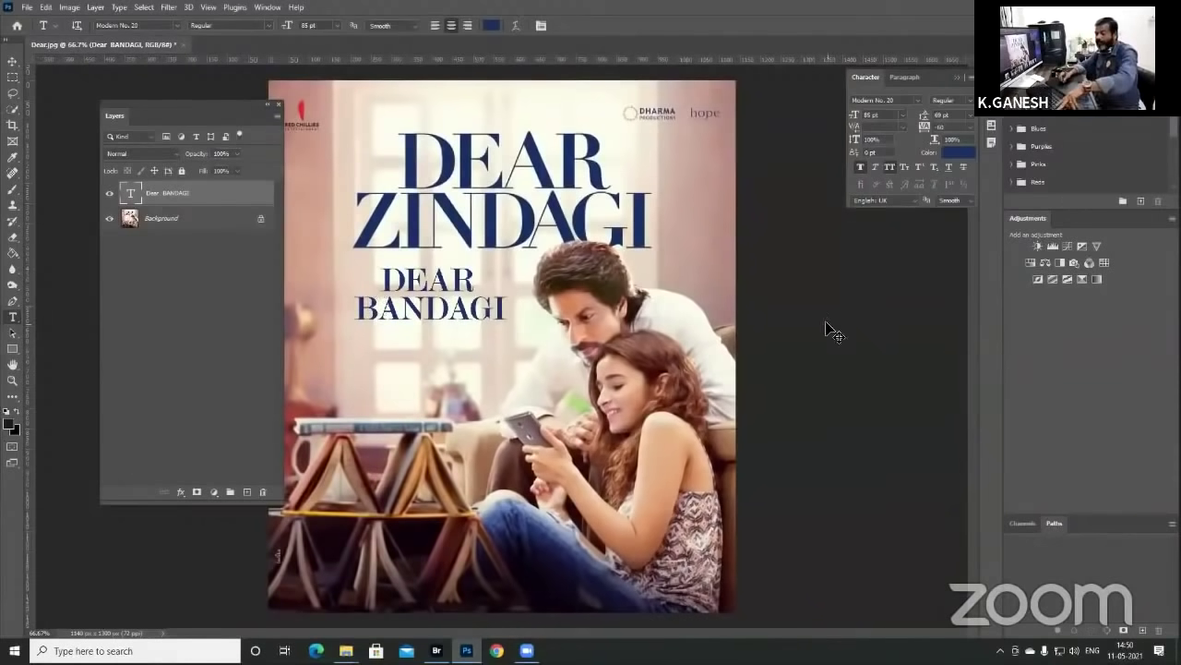
- Scale the DEAR BANDAGI text up to about 111 pt below the poster title
{"action": "key", "text": "ctrl+t"}
{"action": "mouse_move", "coordinate": [401, 338]}
{"action": "left_mouse_down"}
{"action": "mouse_move", "coordinate": [398, 369]}
{"action": "mouse_move", "coordinate": [404, 347]}
{"action": "left_mouse_up"}
{"action": "key", "text": "Return"}
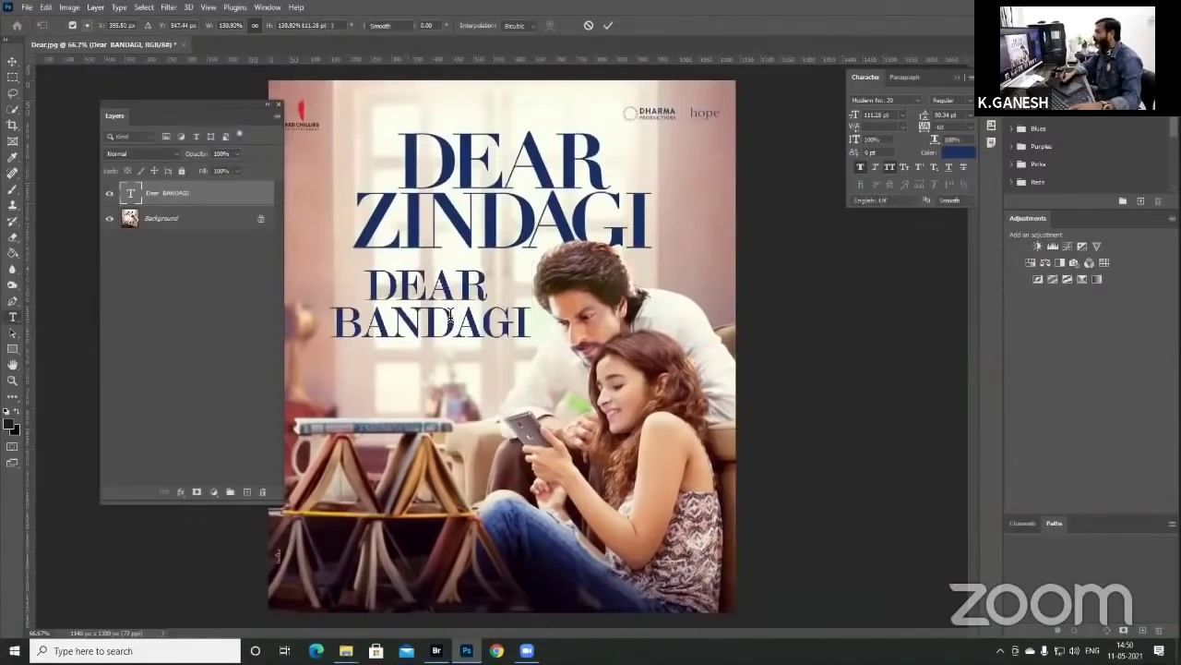
{"action": "key", "text": "z"}
{"action": "left_click", "coordinate": [420, 327]}
{"action": "left_click_drag", "start_coordinate": [406, 334], "coordinate": [462, 334]}
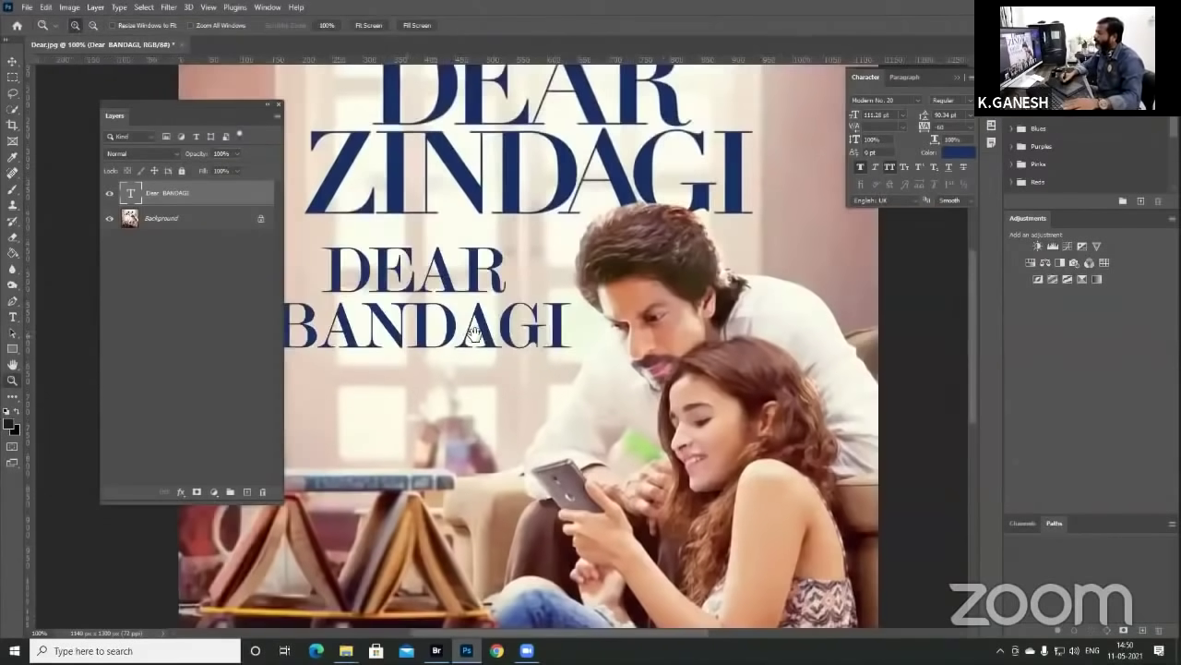
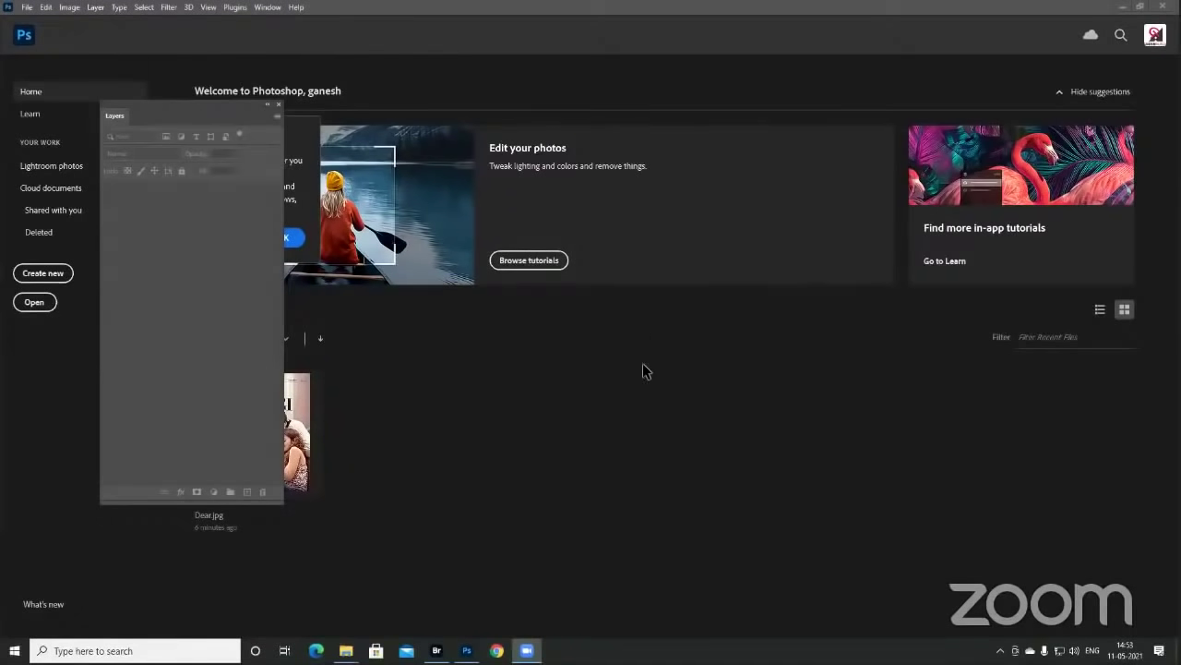
- Open the raw beach couple photo RD2_7725.CR2 from Camera Raw as a document and hide the Layers panel
{"action": "key", "text": "alt+Tab"}
{"action": "left_click", "coordinate": [637, 332]}
{"action": "key", "text": "Down"}
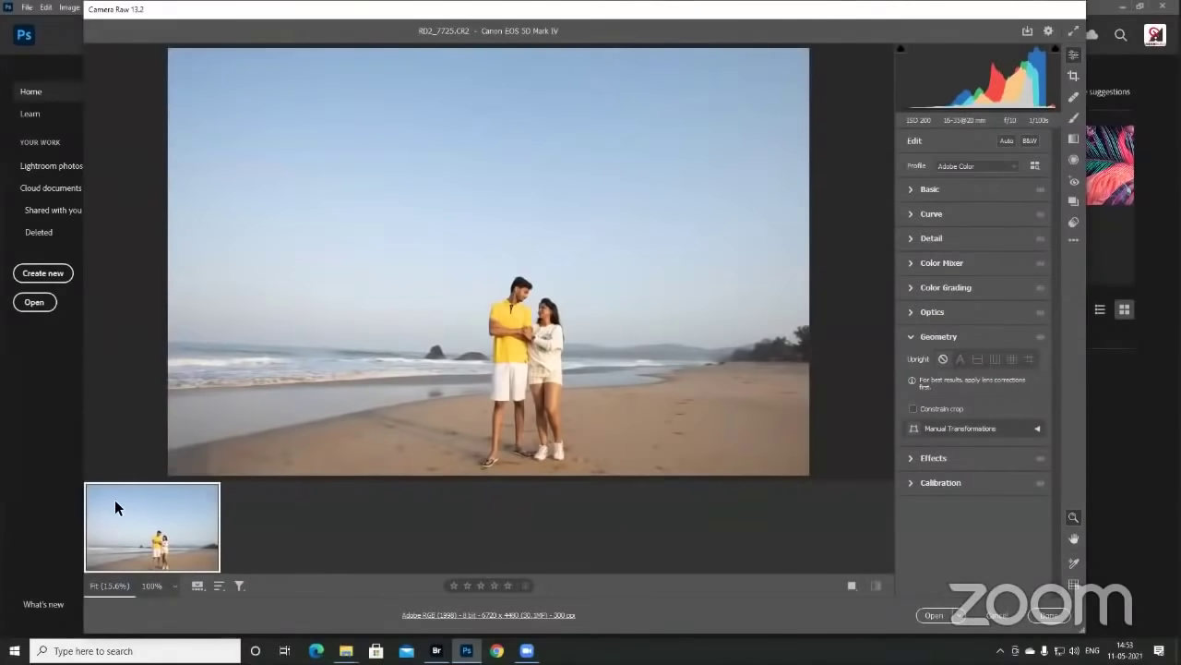
{"action": "left_click", "coordinate": [936, 616]}
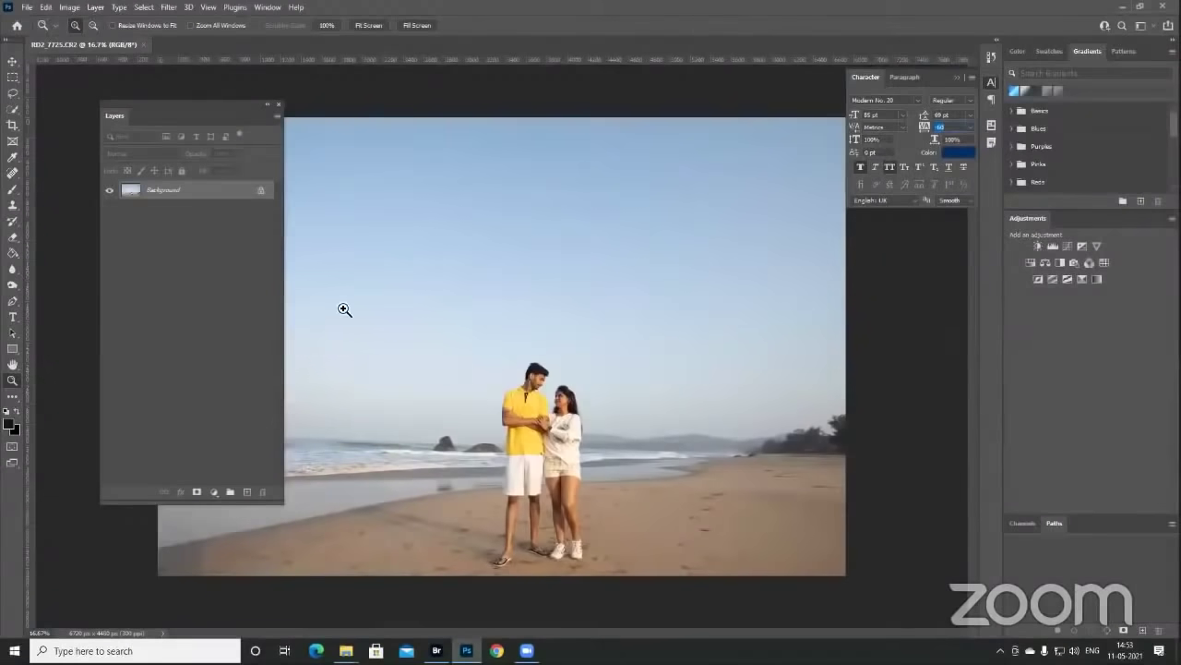
{"action": "left_click", "coordinate": [279, 103]}
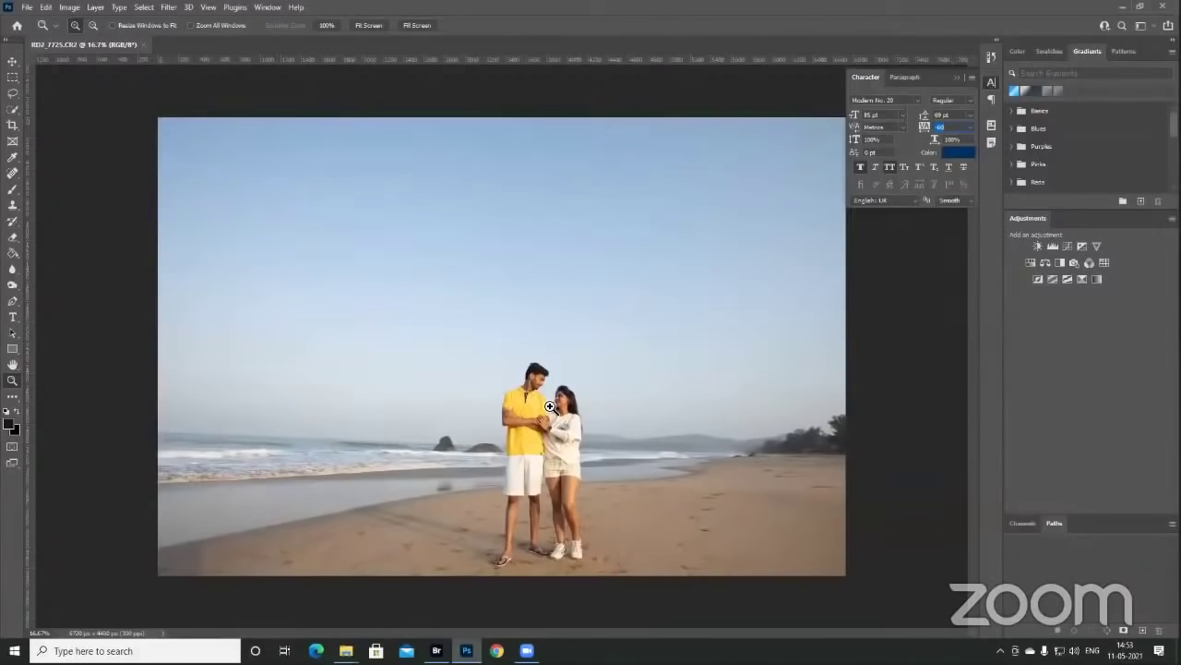
- Add a text line reading "WE ARE GETTING" in the sky area of the beach photo
{"action": "left_click", "coordinate": [570, 270]}
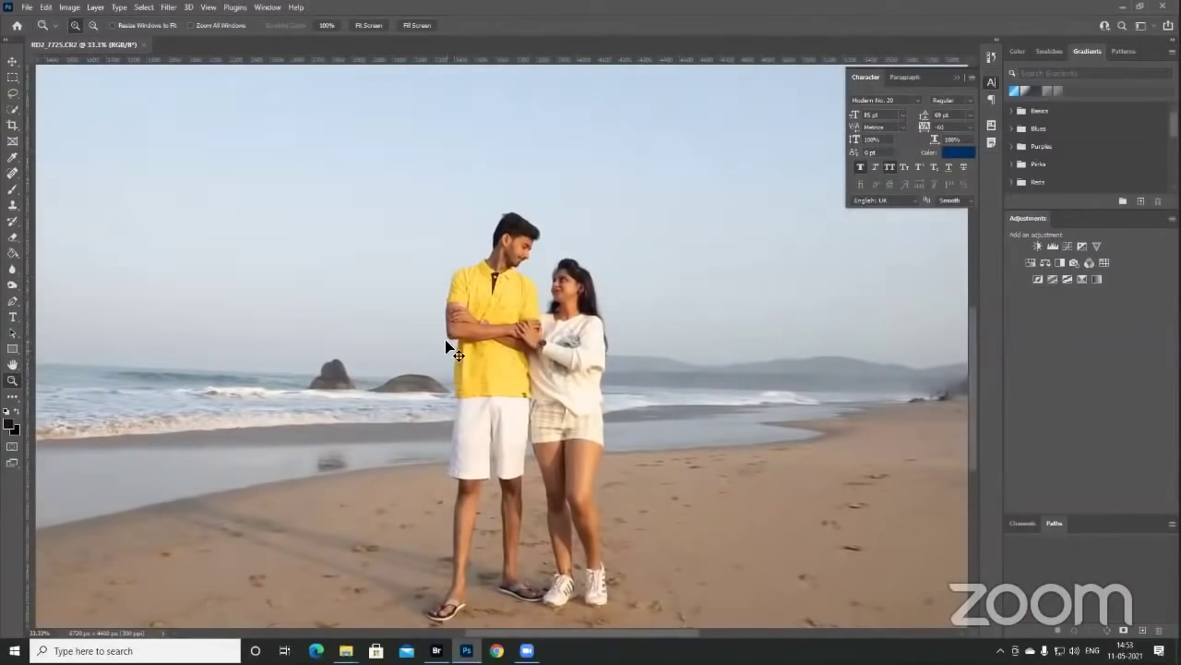
{"action": "key", "text": "ctrl+minus"}
{"action": "key", "text": "ctrl+minus"}
{"action": "key", "text": "ctrl+minus"}
{"action": "key", "text": "ctrl+minus"}
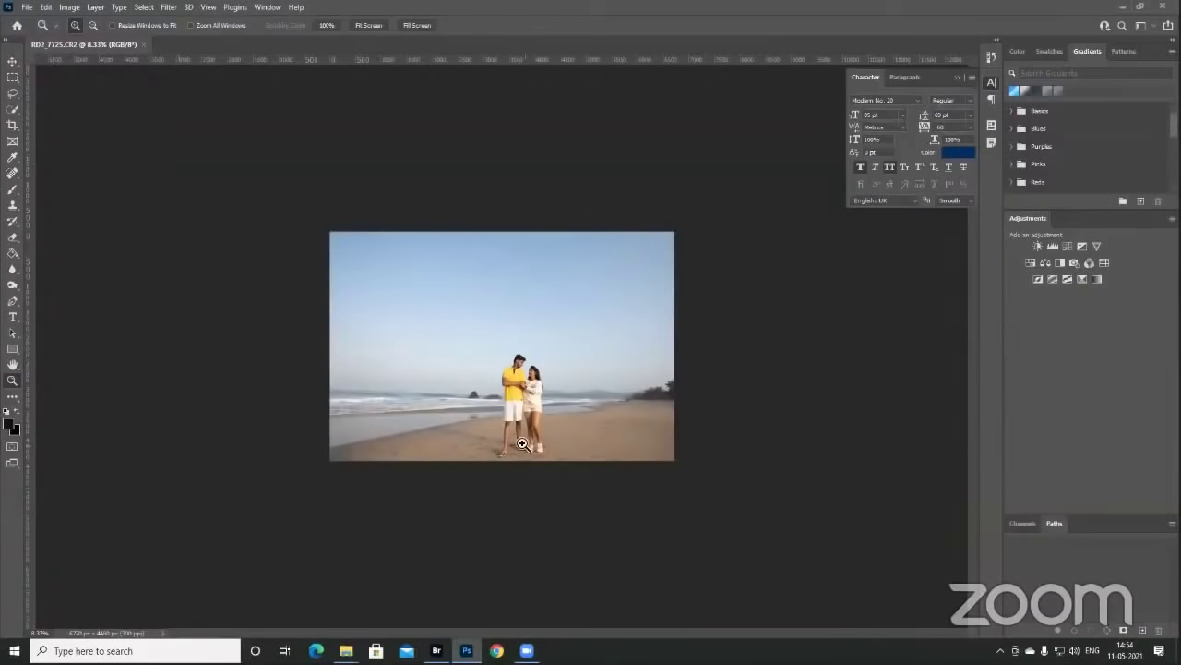
{"action": "key", "text": "t"}
{"action": "left_click", "coordinate": [440, 288]}
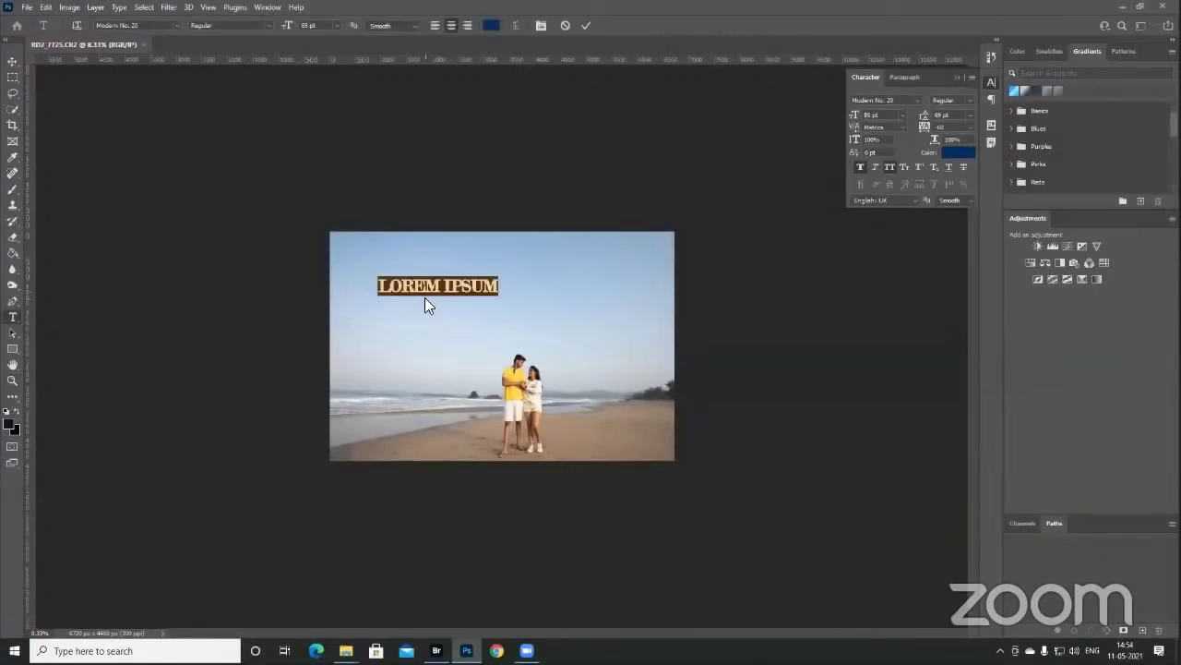
{"action": "type", "text": "WE"}
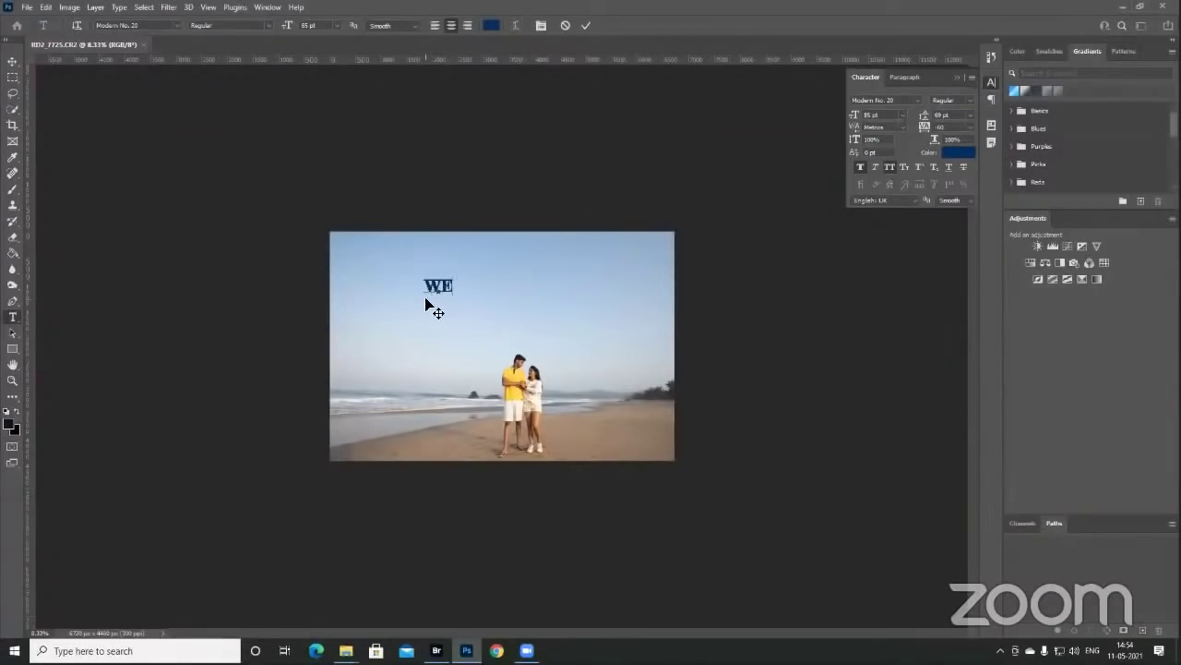
{"action": "type", "text": " ARE GETTING"}
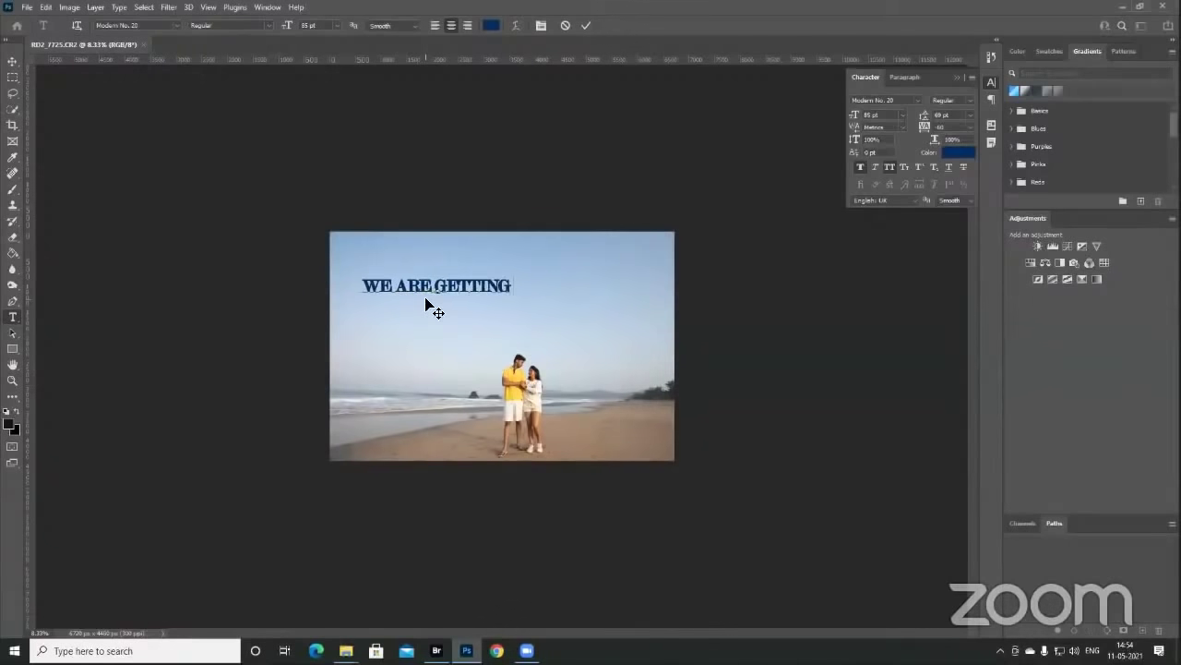
- Select the whole WE ARE GETTING text and set its font to DrSugiyama Pro Regular
{"action": "key", "text": "ctrl+a"}
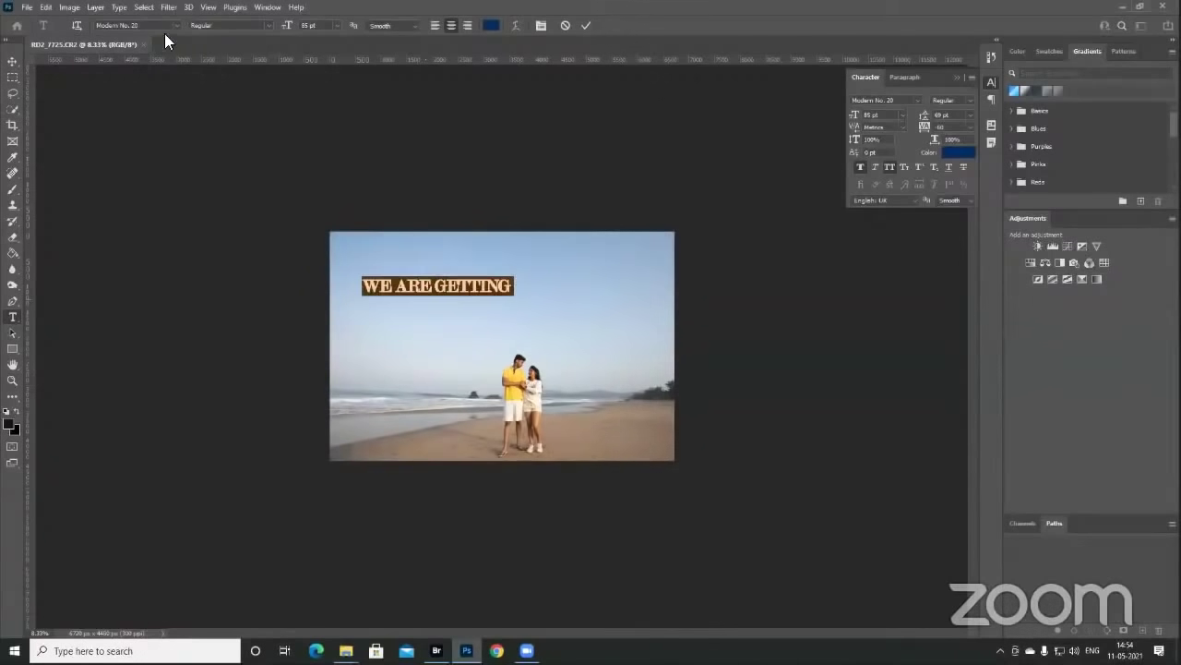
{"action": "left_click", "coordinate": [174, 25]}
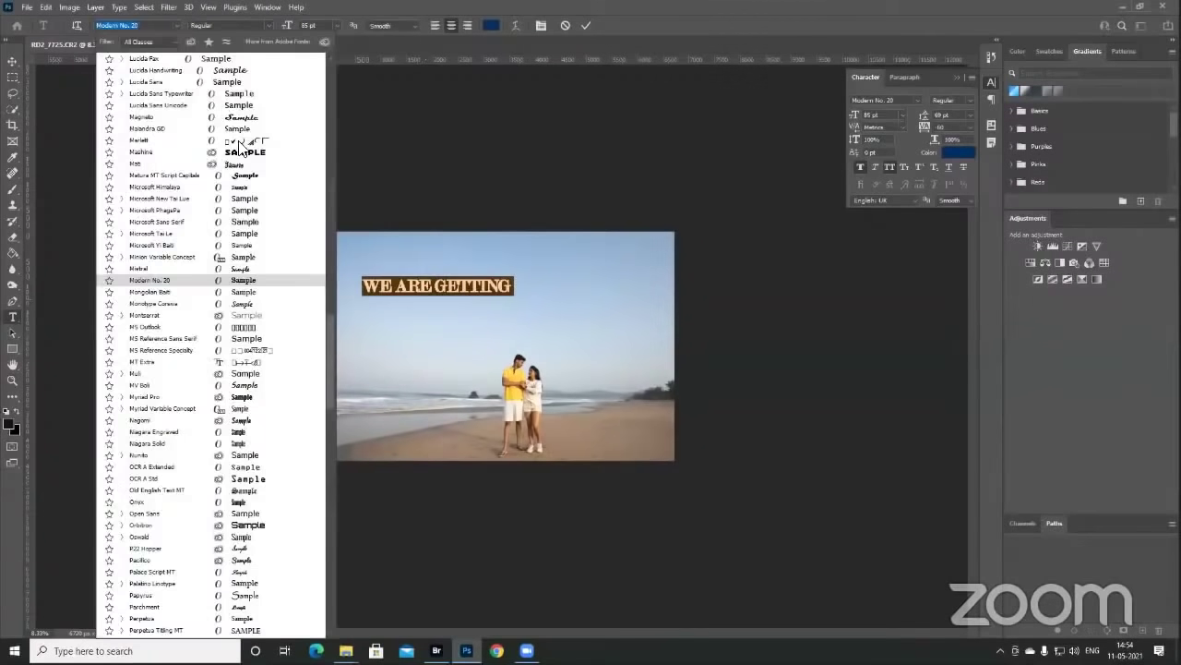
{"action": "left_click", "coordinate": [255, 70]}
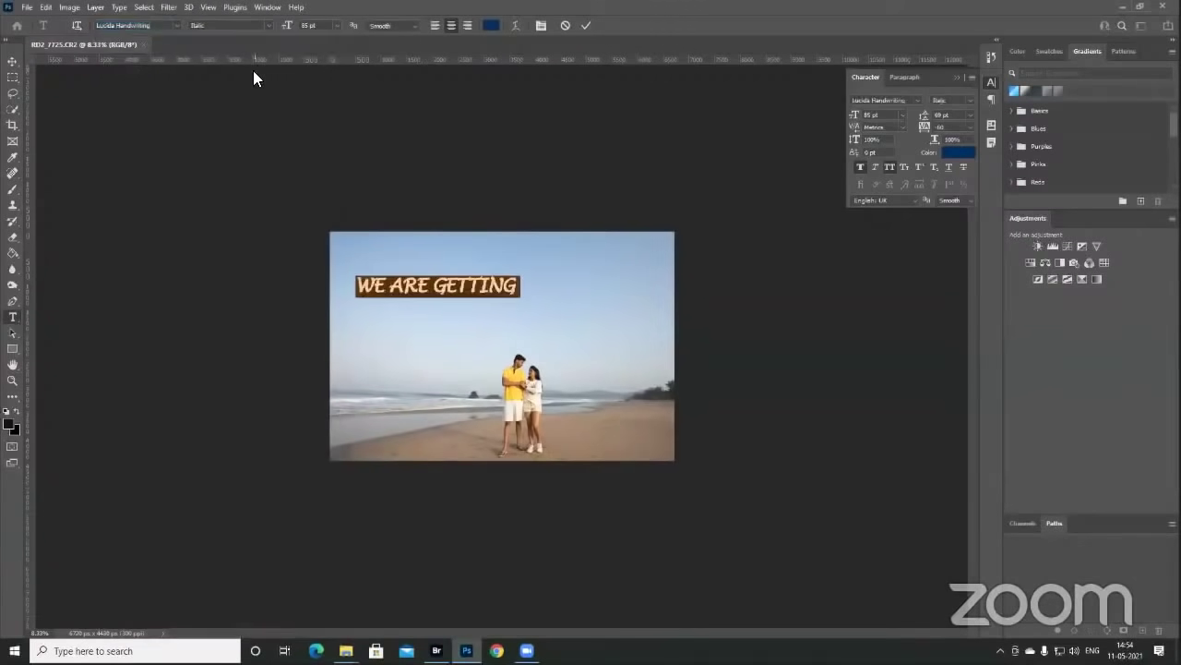
{"action": "left_click", "coordinate": [177, 25]}
{"action": "scroll", "coordinate": [322, 231], "scroll_direction": "down", "scroll_amount": 18}
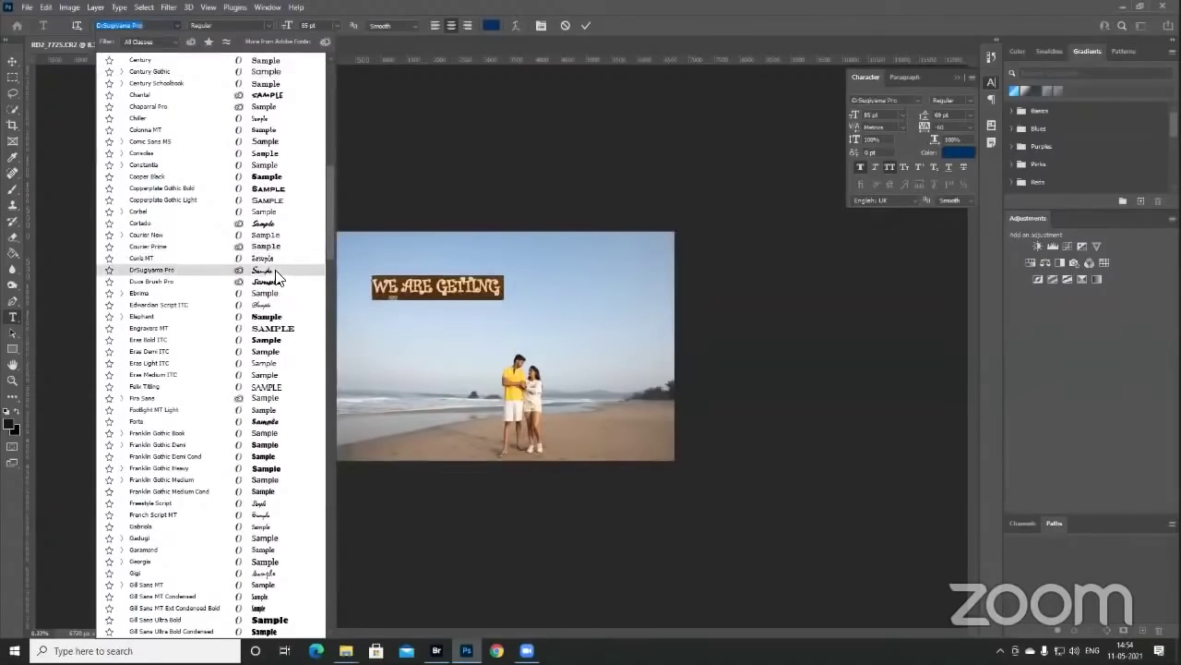
{"action": "left_click", "coordinate": [269, 270]}
- Turn off All Caps and Faux Bold for the text and commit it
{"action": "left_click", "coordinate": [890, 167]}
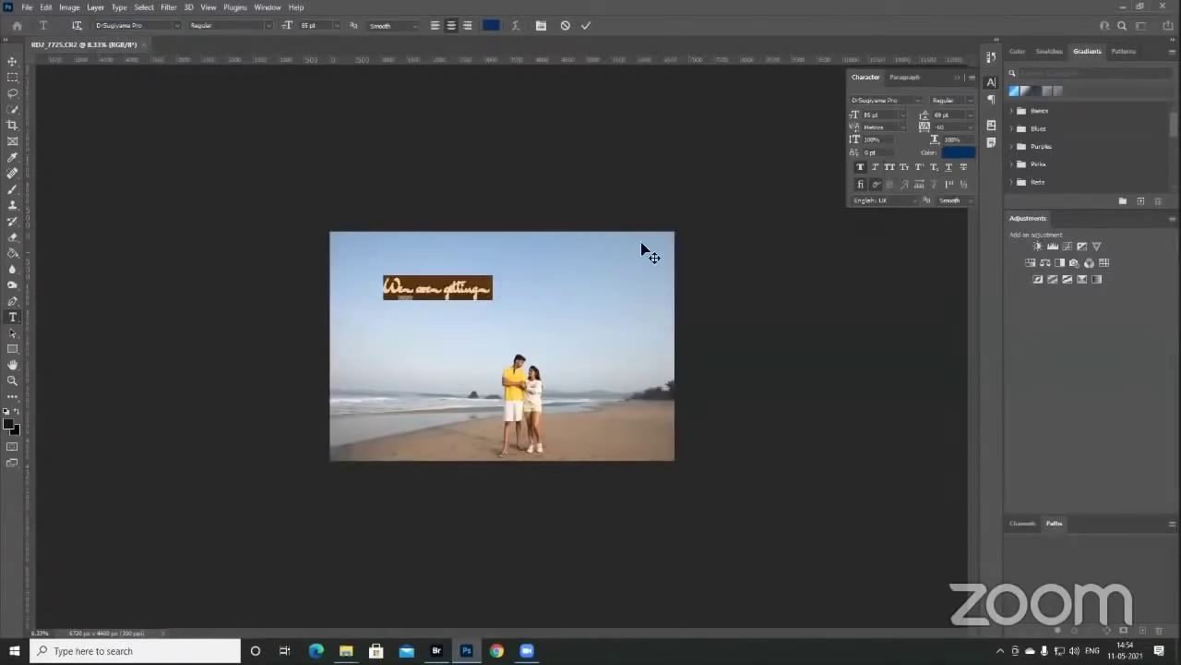
{"action": "left_click", "coordinate": [861, 168]}
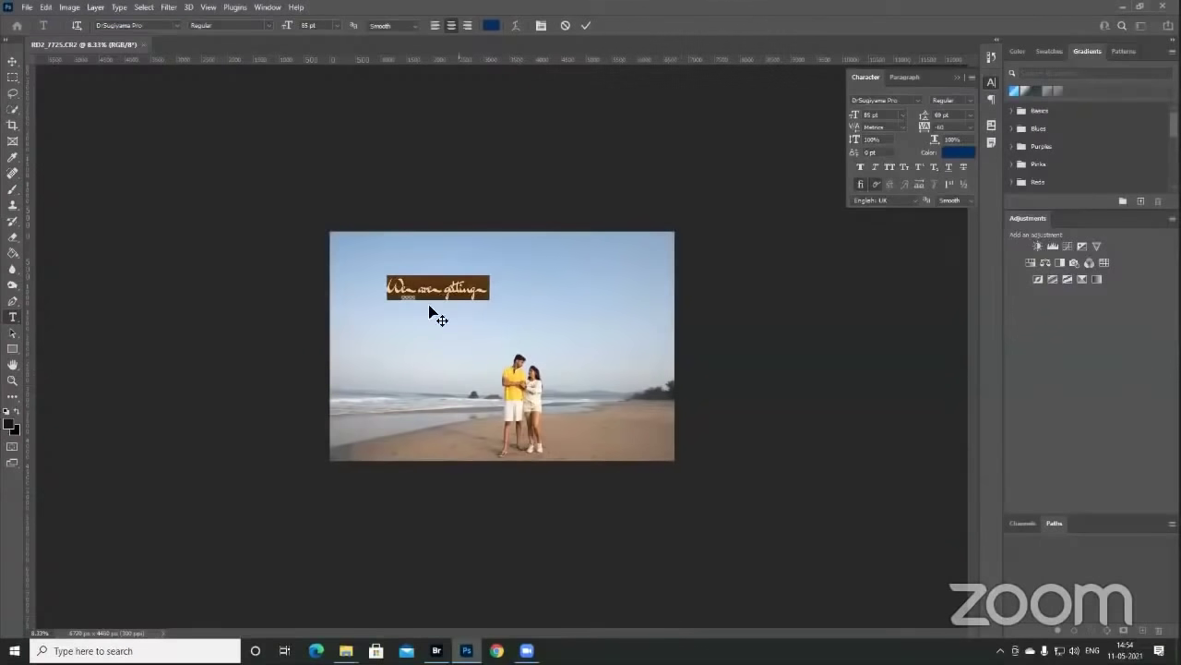
{"action": "key", "text": "ctrl+Return"}
- Duplicate the "We are getting" text above the couple and change the upper line to read "Married"
{"action": "key", "text": "v"}
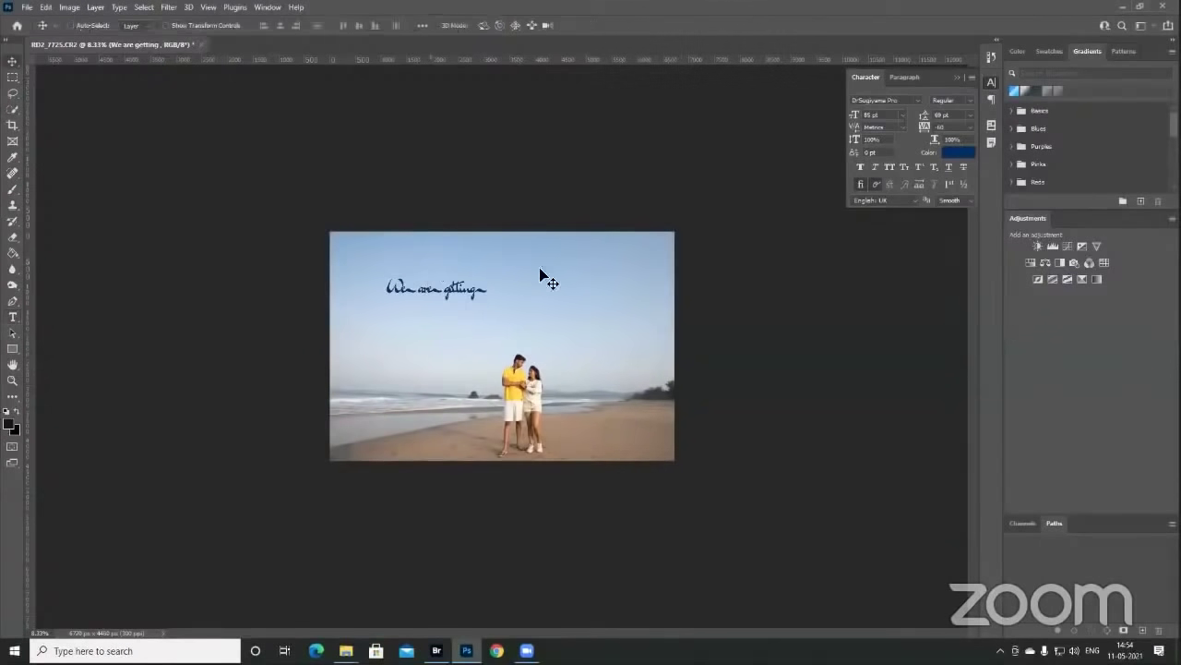
{"action": "left_click_drag", "start_coordinate": [475, 288], "coordinate": [548, 275]}
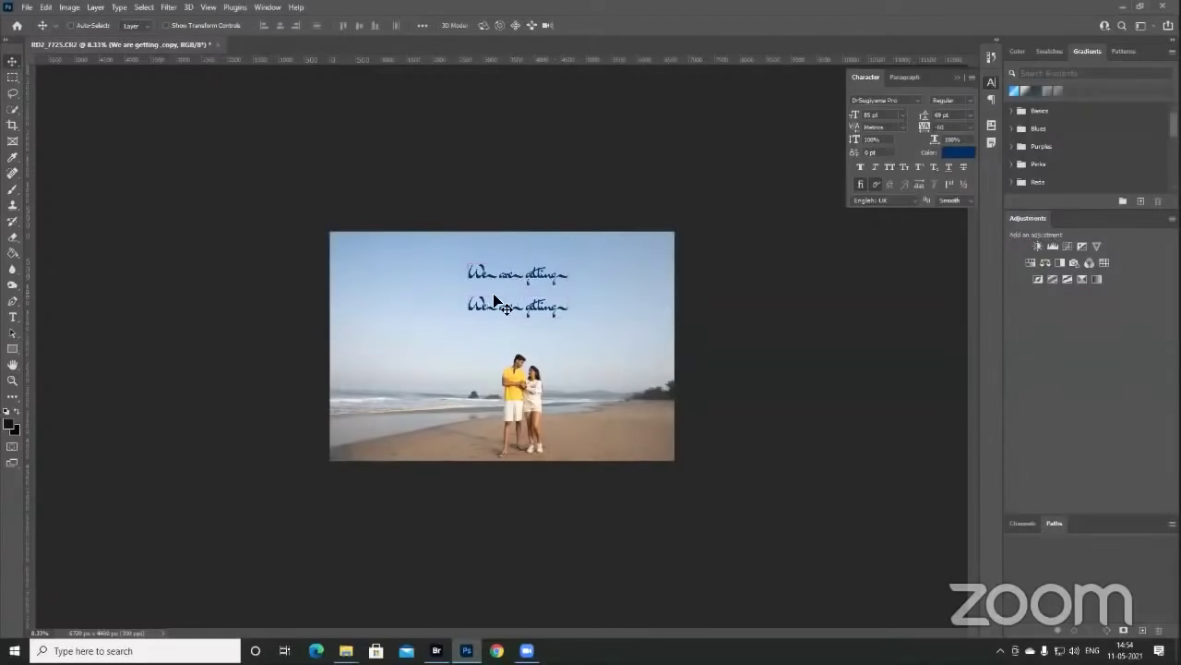
{"action": "key", "text": "t"}
{"action": "left_click", "coordinate": [495, 264]}
{"action": "key", "text": "ctrl+a"}
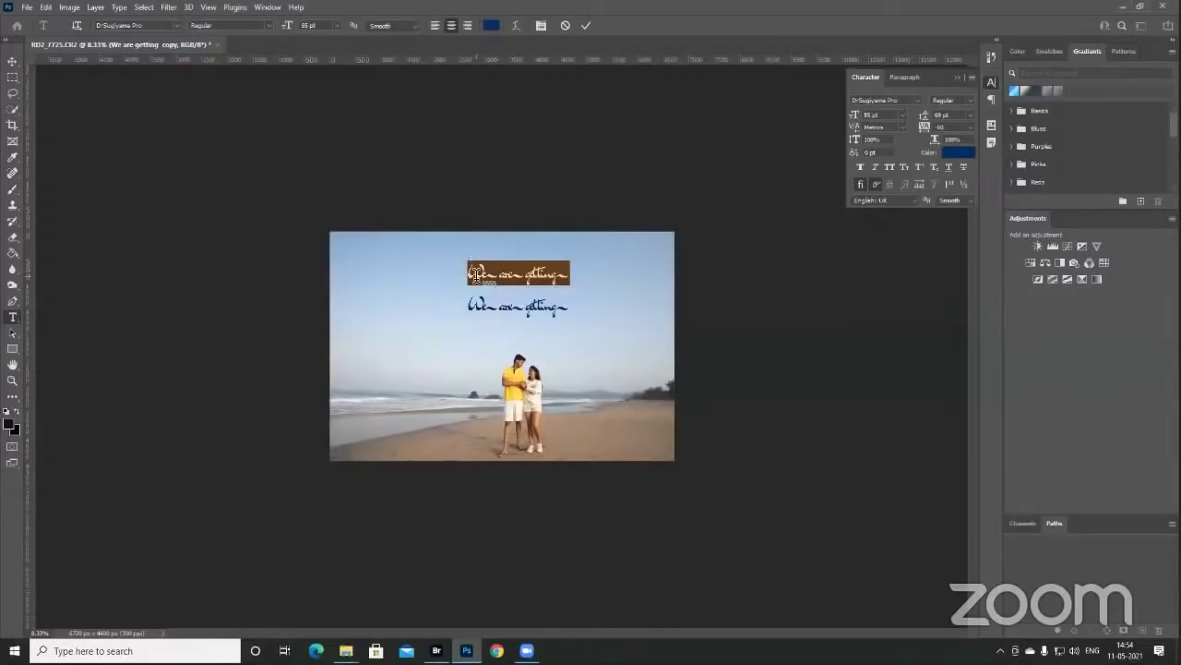
{"action": "type", "text": "Ma"}
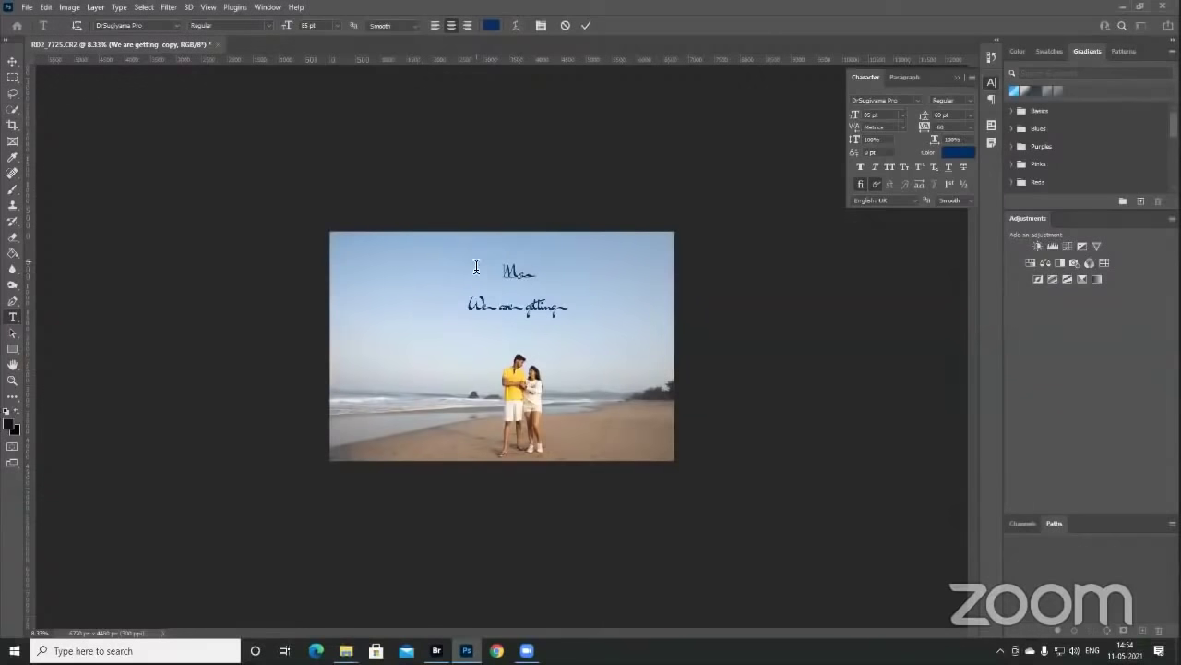
{"action": "type", "text": "rried"}
{"action": "key", "text": "ctrl+Return"}
- Scale the Married text up to about 364 pt and move it down below the "We are getting" line
{"action": "key", "text": "ctrl+t"}
{"action": "left_click_drag", "start_coordinate": [517, 289], "coordinate": [519, 365]}
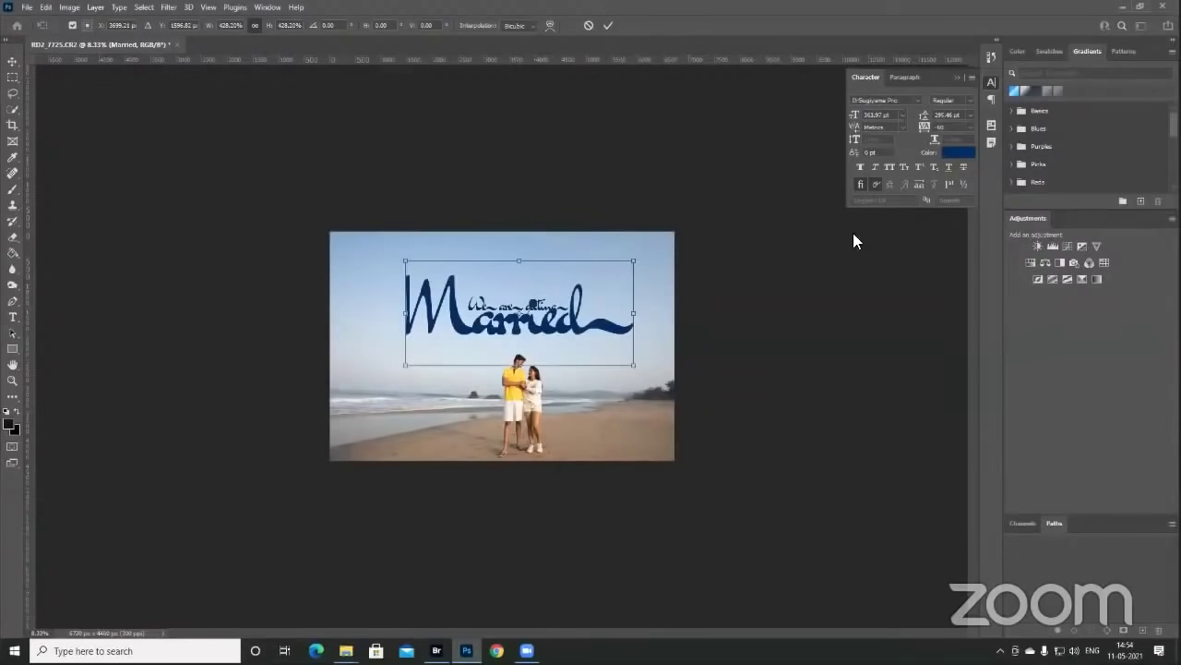
{"action": "key", "text": "Return"}
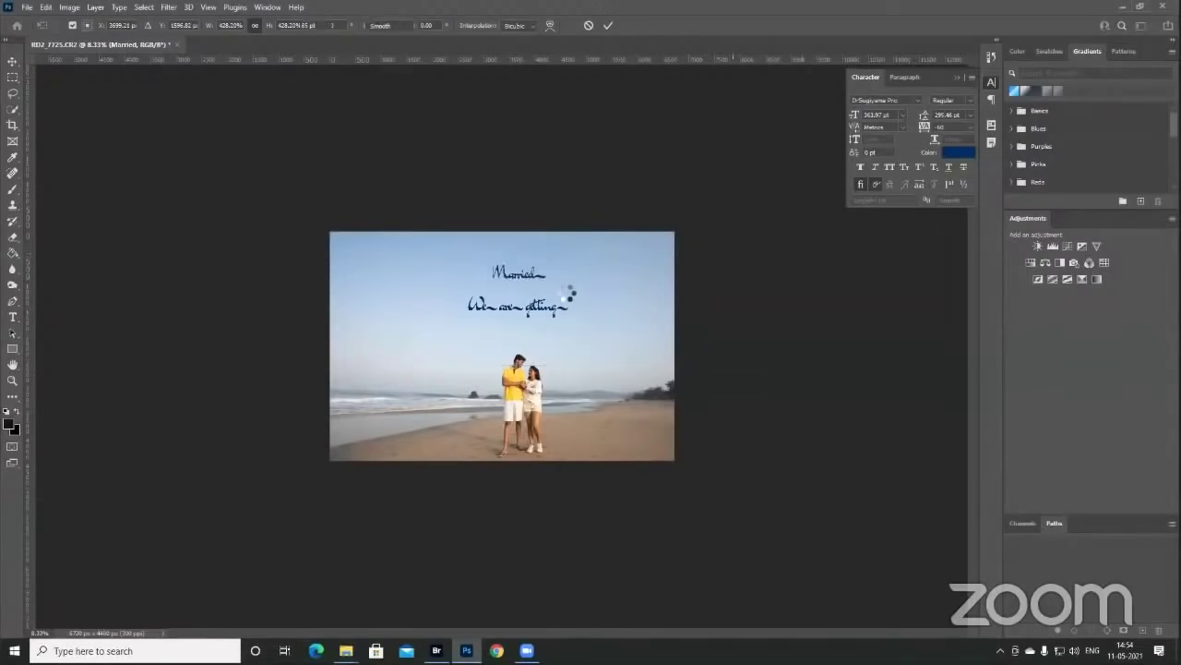
{"action": "key", "text": "b"}
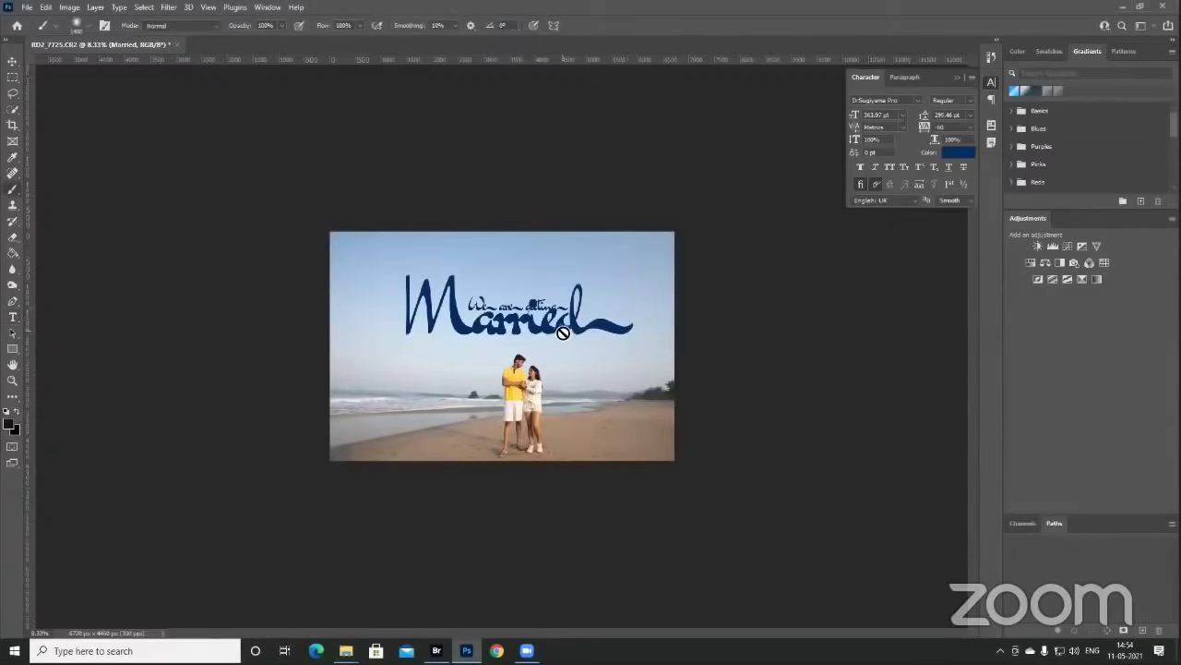
{"action": "key", "text": "v"}
{"action": "left_click_drag", "start_coordinate": [560, 333], "coordinate": [558, 374]}
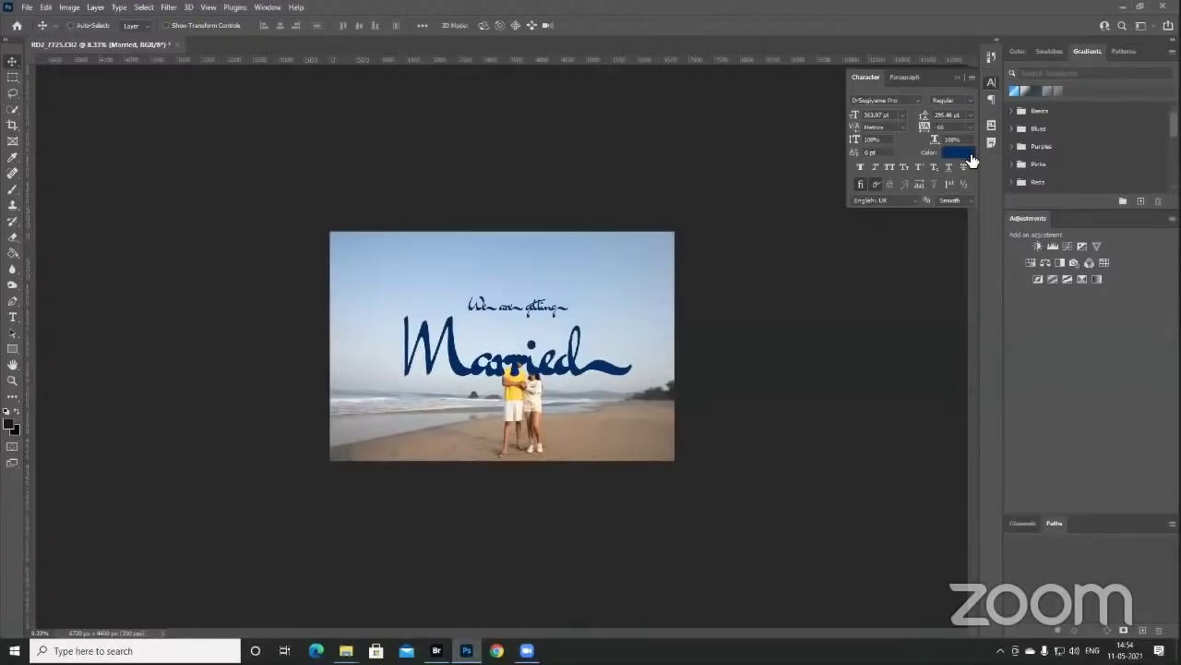
- Show the Layers panel, select the "We are getting" layer and move its text down between the tall letters of Married
{"action": "key", "text": "F7"}
{"action": "left_click", "coordinate": [205, 214]}
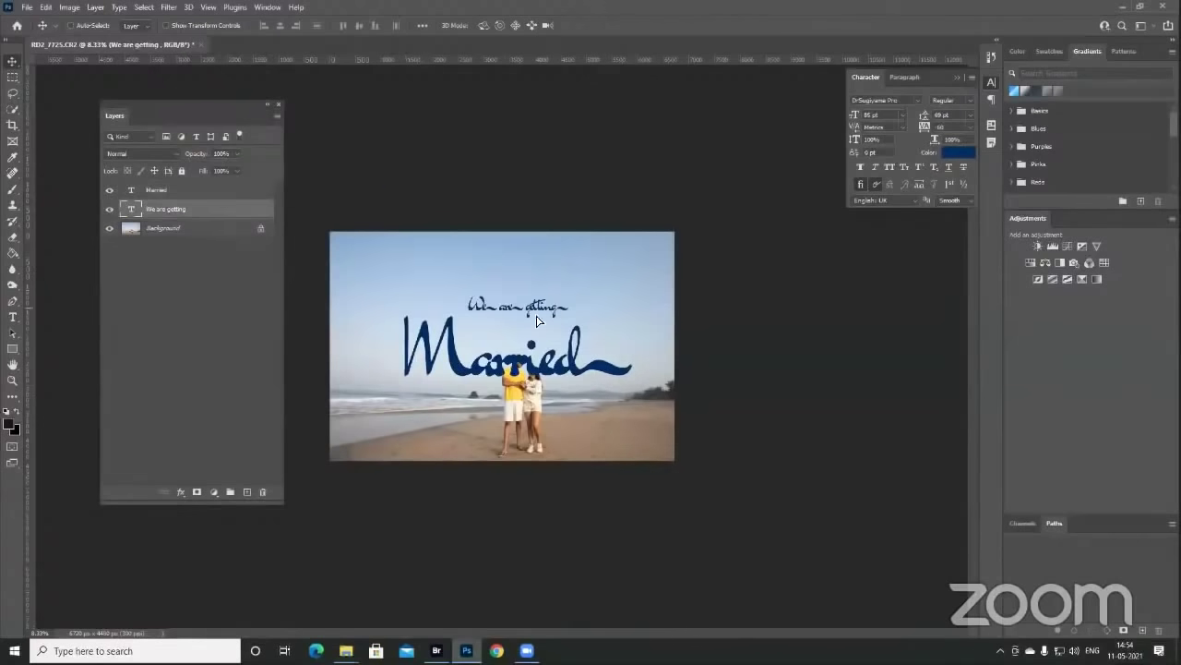
{"action": "left_click_drag", "start_coordinate": [538, 321], "coordinate": [530, 349]}
- Recolour the "We are getting" text with the medium blue 395e8e
{"action": "left_click", "coordinate": [957, 155]}
{"action": "left_click_drag", "start_coordinate": [699, 179], "coordinate": [676, 161]}
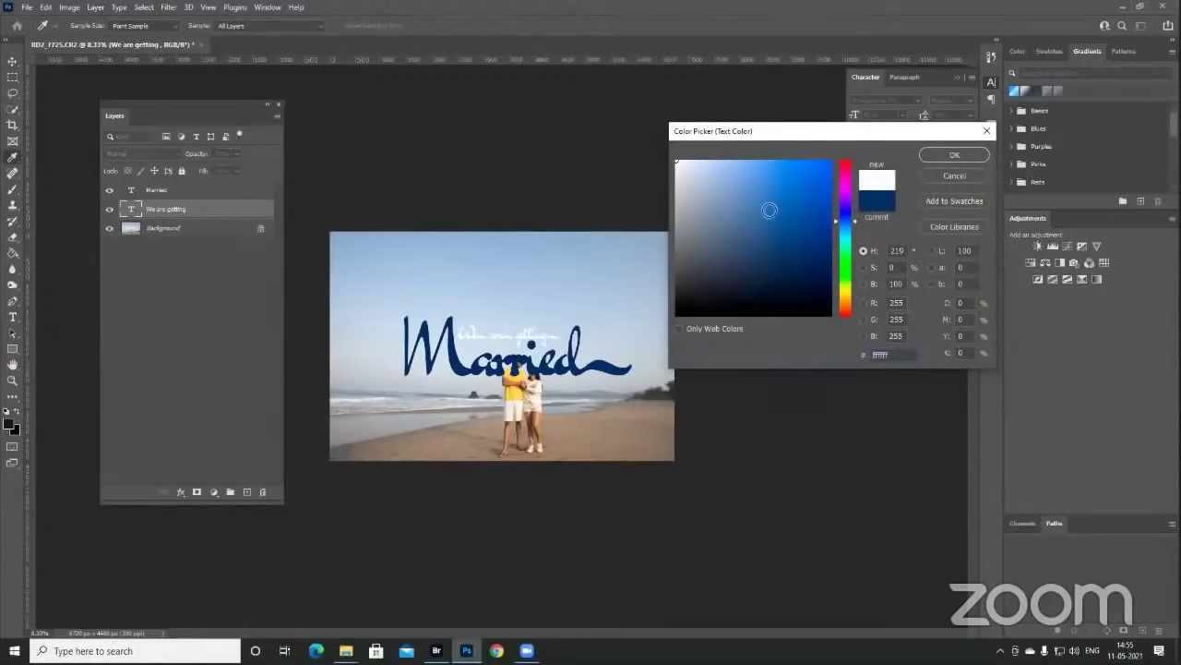
{"action": "left_click", "coordinate": [845, 301]}
{"action": "left_click", "coordinate": [759, 257]}
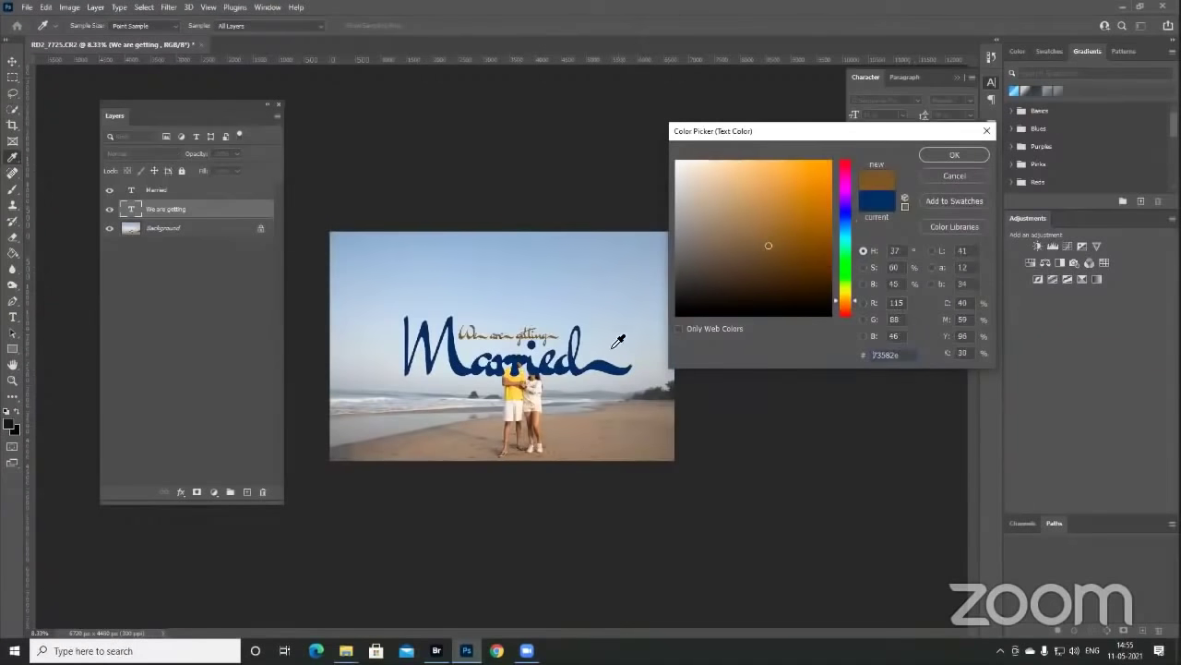
{"action": "left_click", "coordinate": [588, 432]}
{"action": "left_click", "coordinate": [596, 364]}
{"action": "left_click_drag", "start_coordinate": [772, 273], "coordinate": [769, 228]}
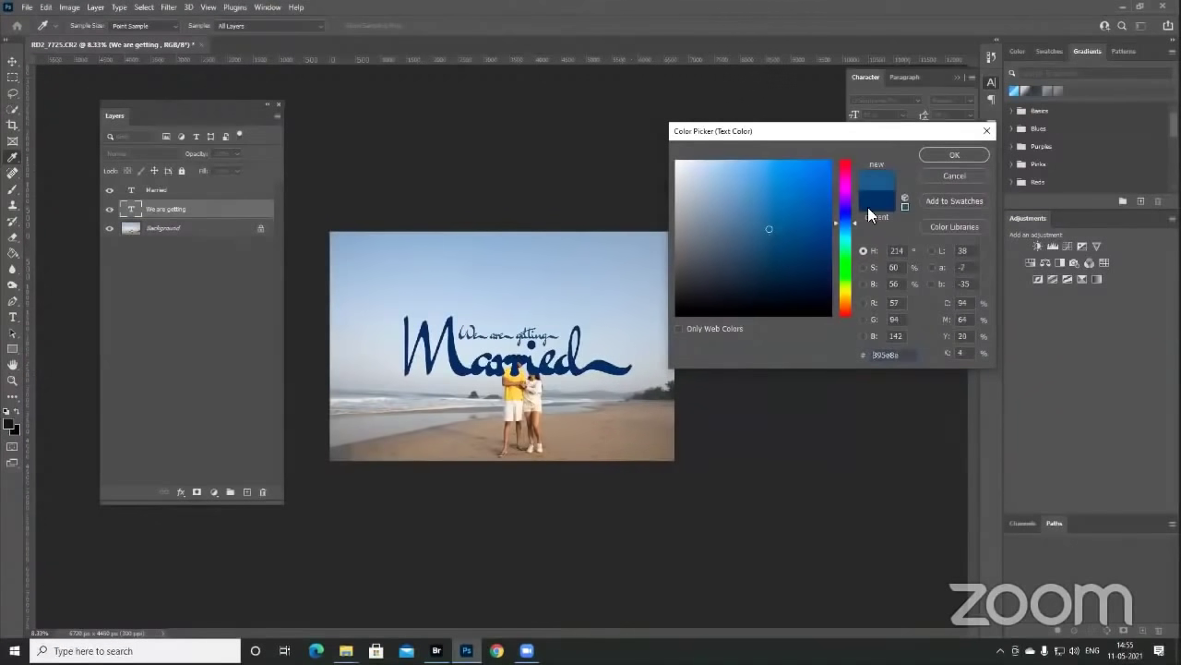
{"action": "left_click", "coordinate": [960, 154]}
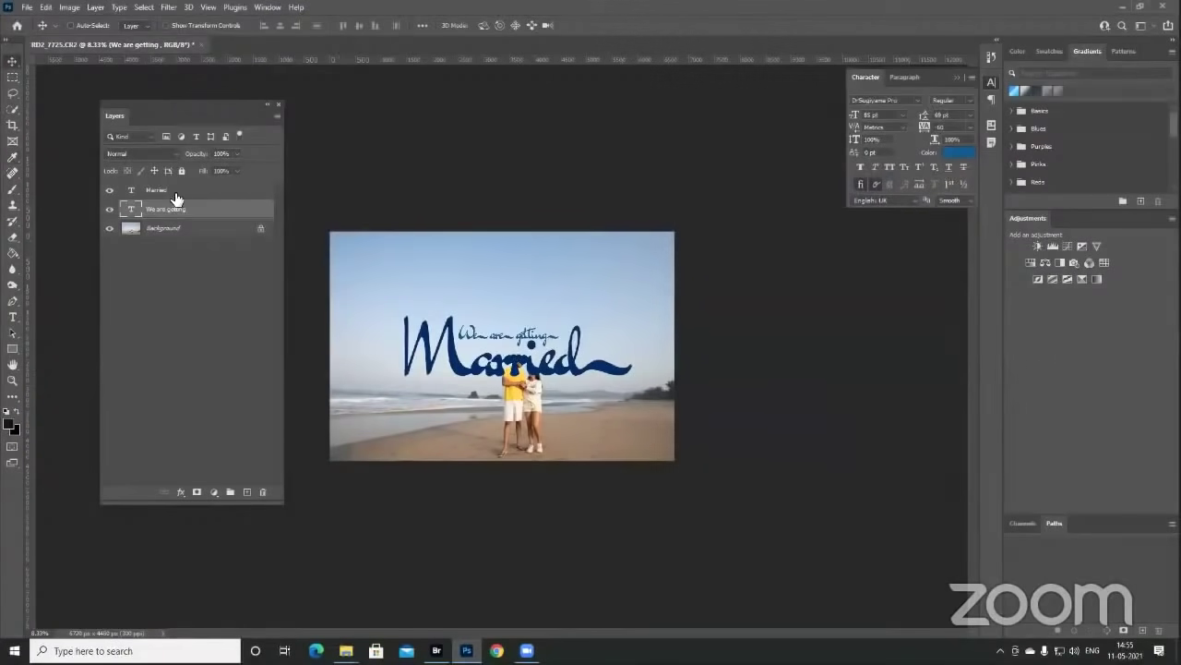
- Recolour the Married text golden yellow cda316, matching the man's shirt
{"action": "left_click", "coordinate": [174, 192]}
{"action": "left_click", "coordinate": [959, 152]}
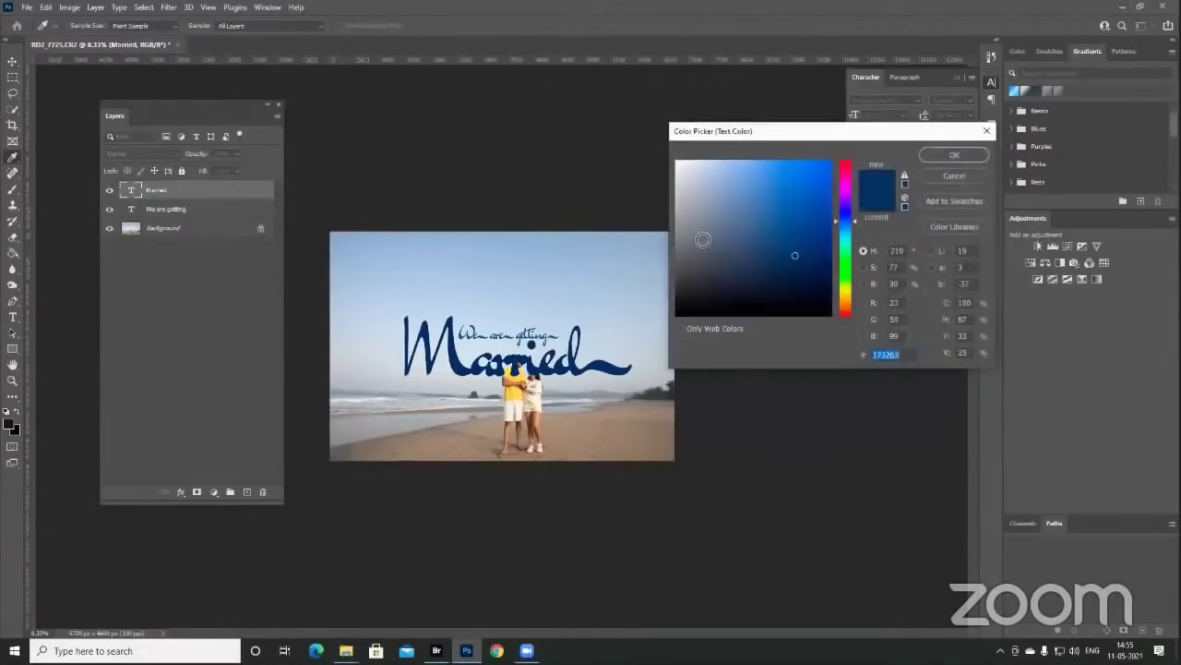
{"action": "left_click", "coordinate": [840, 237]}
{"action": "left_click", "coordinate": [820, 197]}
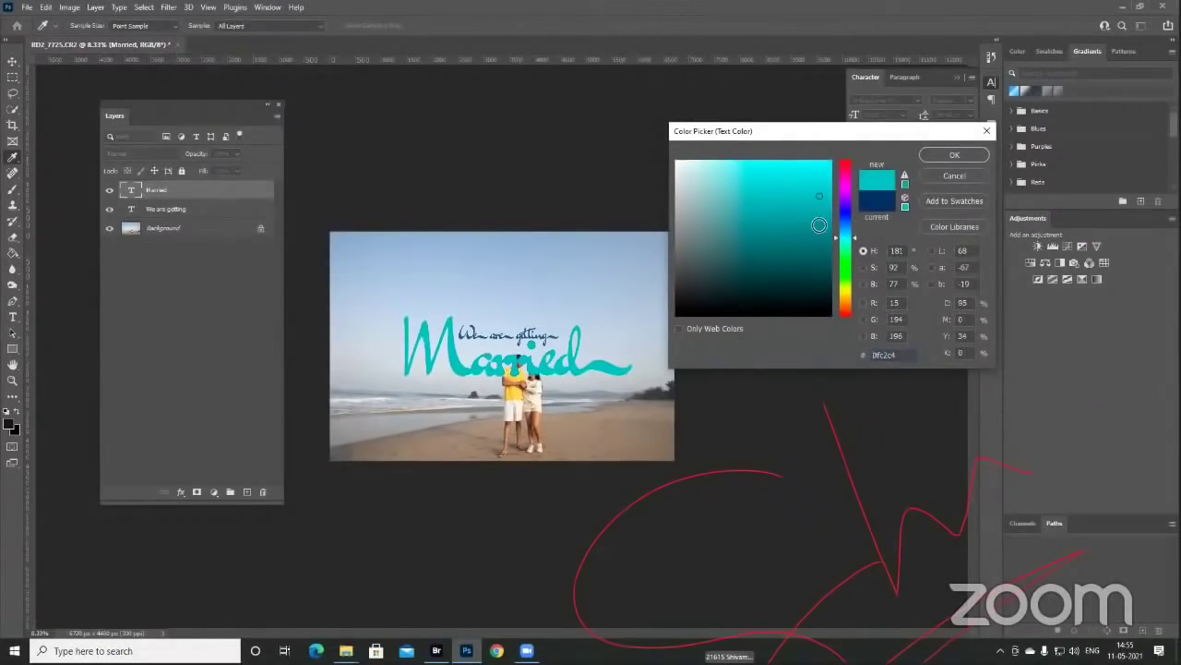
{"action": "left_click", "coordinate": [514, 386]}
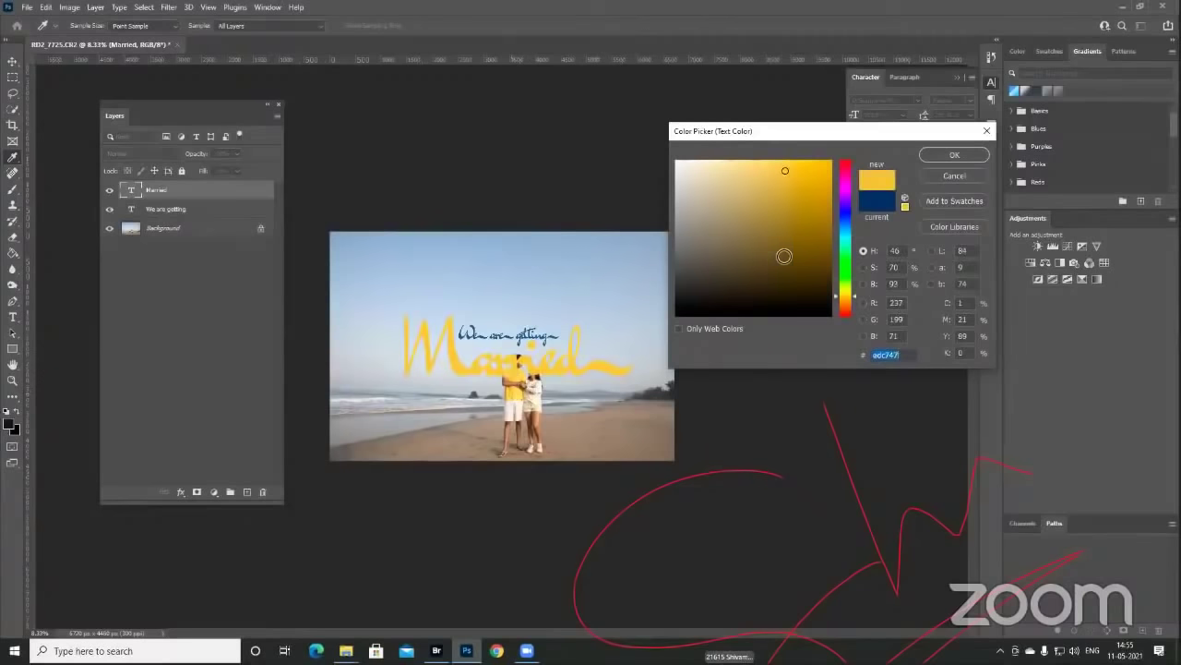
{"action": "left_click", "coordinate": [809, 227]}
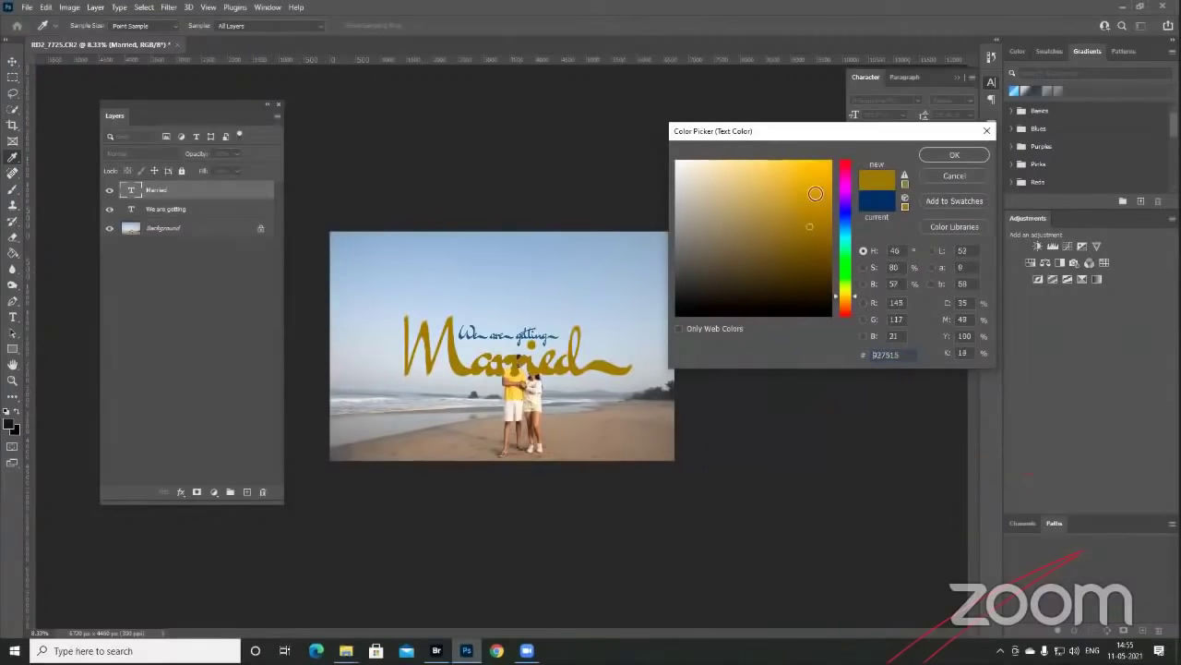
{"action": "left_click", "coordinate": [813, 188]}
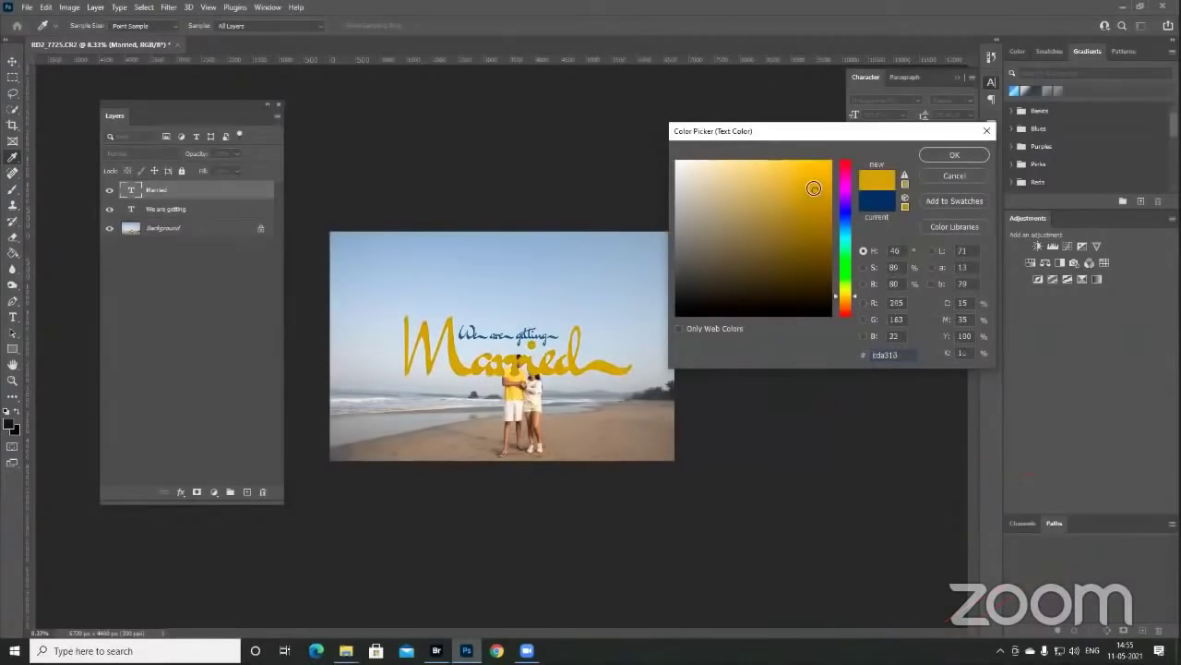
{"action": "left_click", "coordinate": [944, 154]}
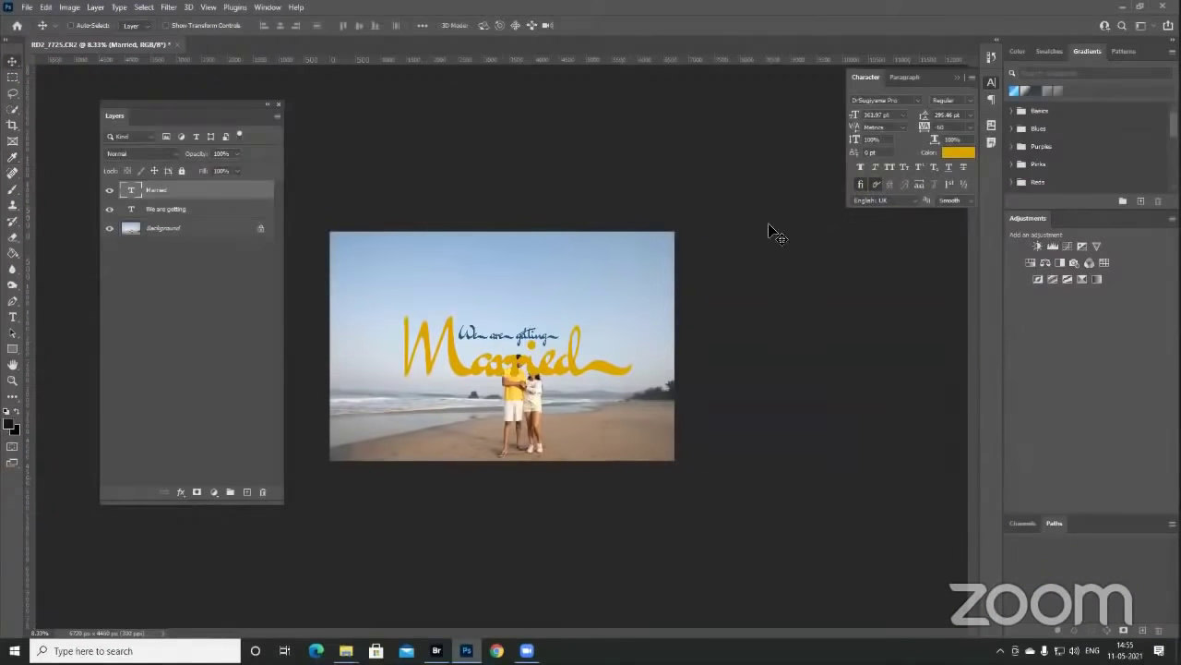
- Hide the Married layer and select the couple on the Background layer using Select Subject
{"action": "key", "text": "z"}
{"action": "left_click", "coordinate": [499, 356]}
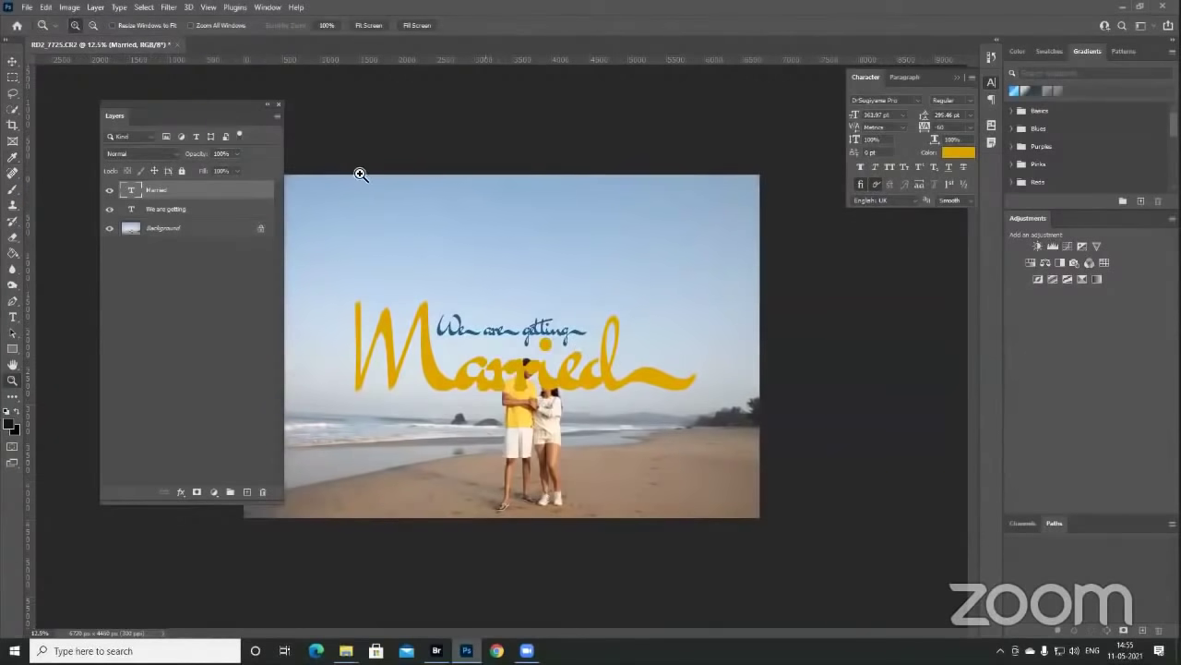
{"action": "left_click", "coordinate": [203, 209]}
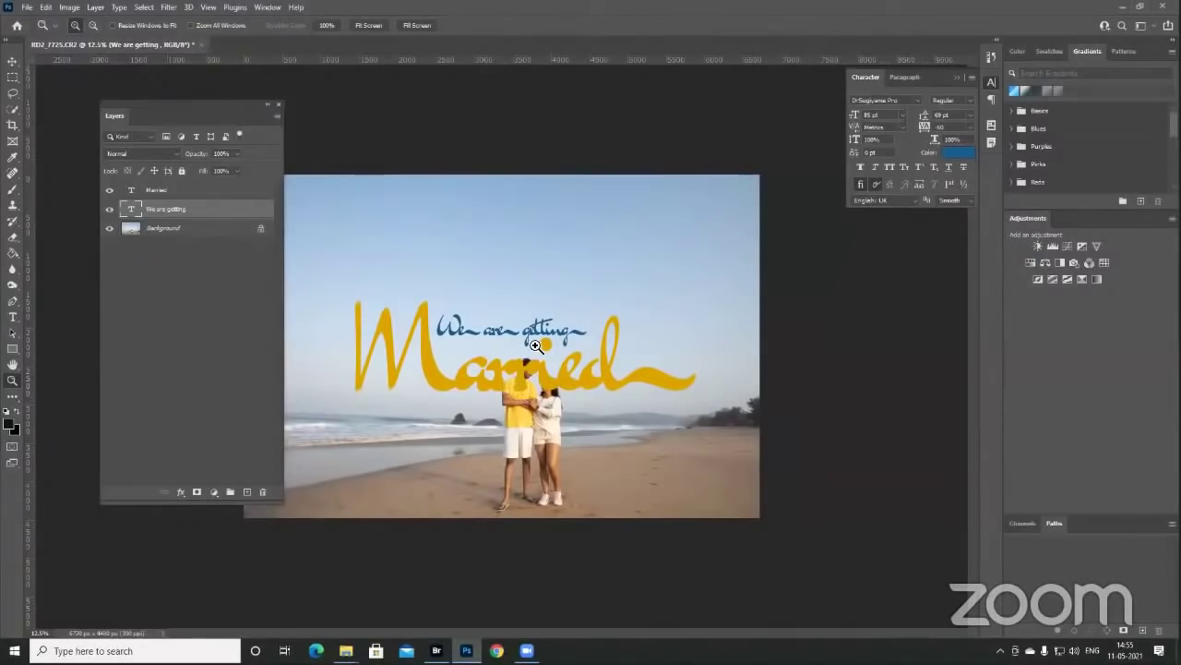
{"action": "left_click", "coordinate": [109, 189]}
{"action": "left_click", "coordinate": [152, 229]}
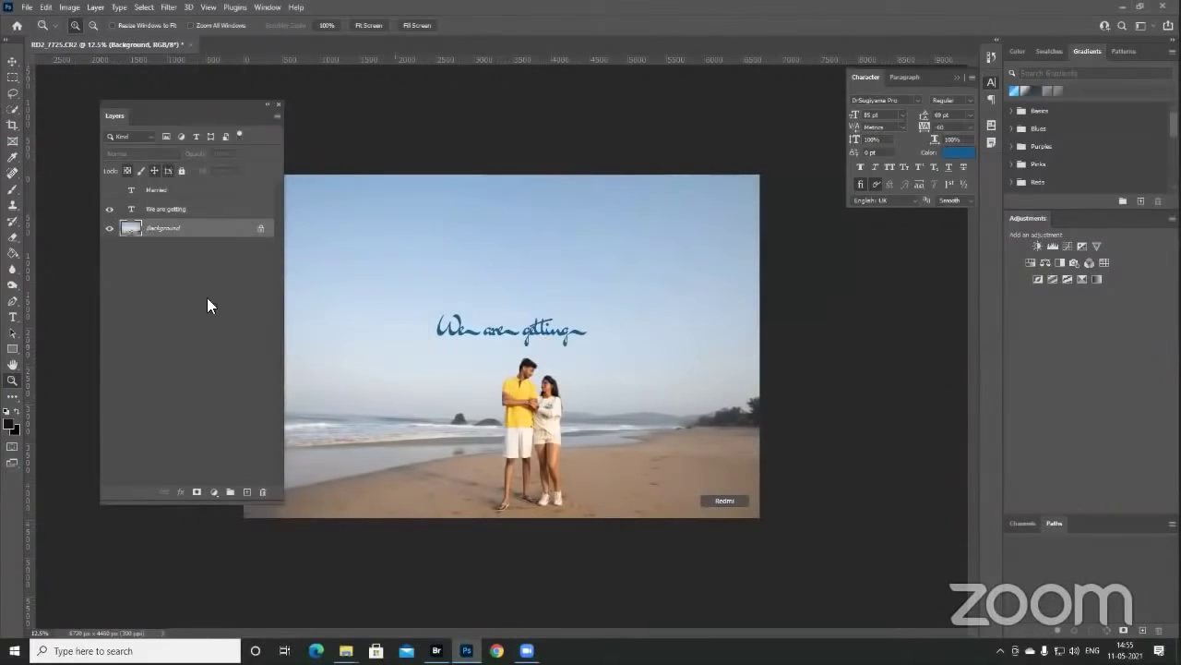
{"action": "left_click_drag", "start_coordinate": [12, 109], "coordinate": [59, 111]}
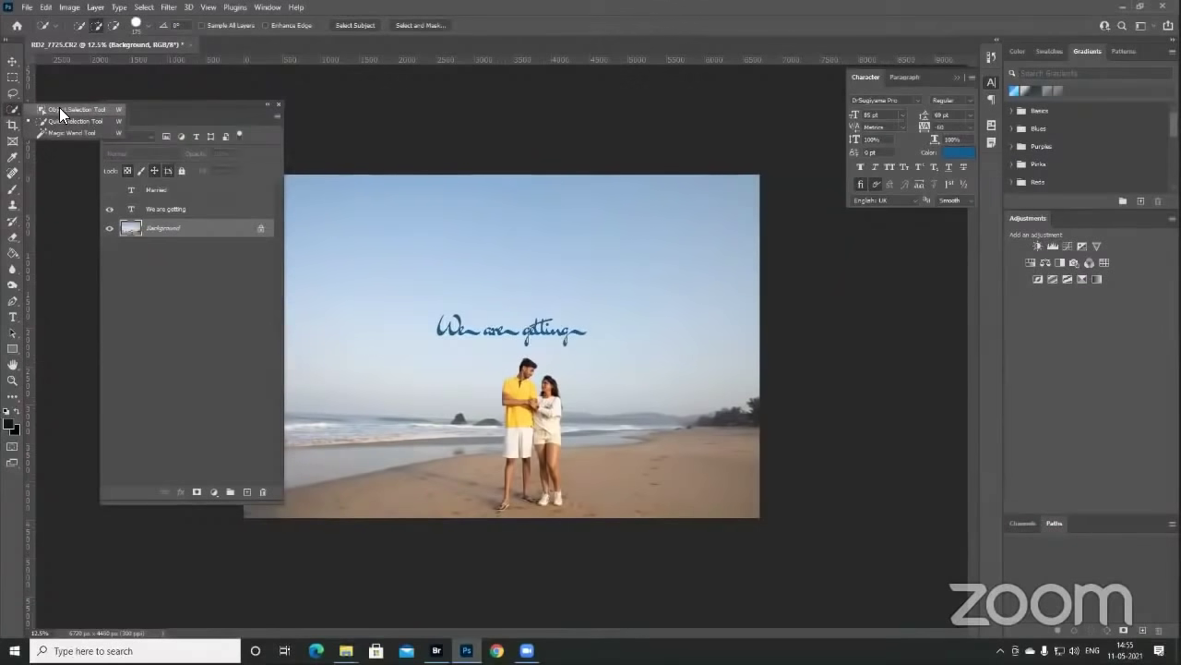
{"action": "left_click", "coordinate": [59, 108]}
{"action": "left_click", "coordinate": [473, 25]}
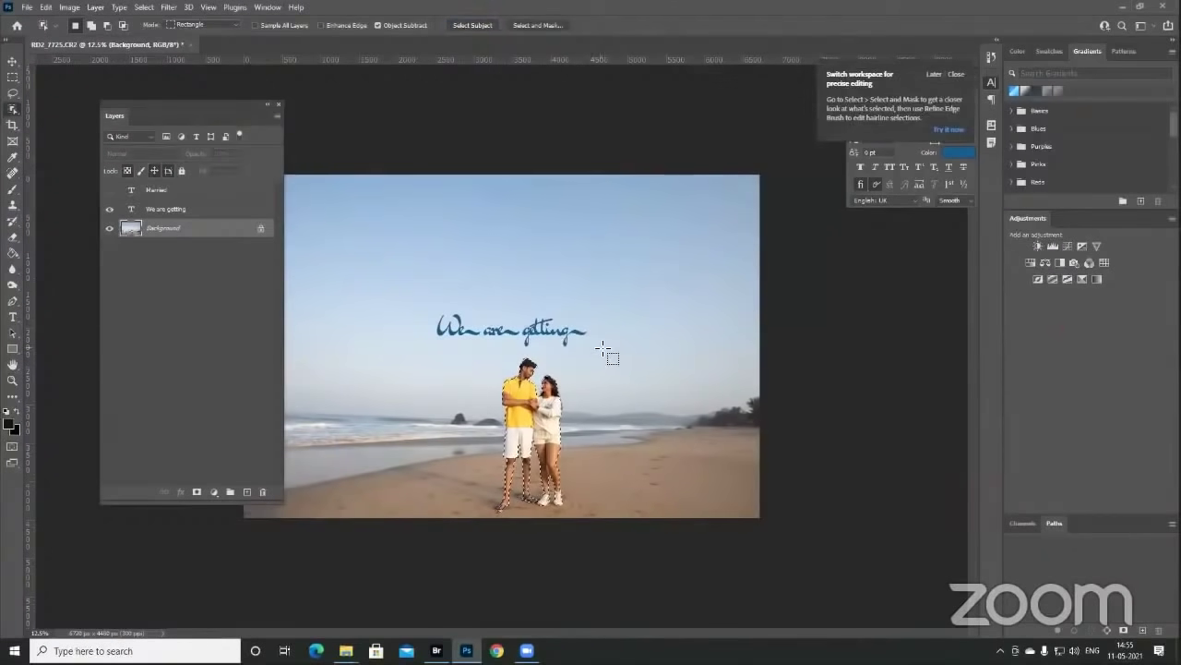
- Show the Married layer again, mask it with the couple's selection and invert the mask so the text sits behind them
{"action": "left_click", "coordinate": [109, 190]}
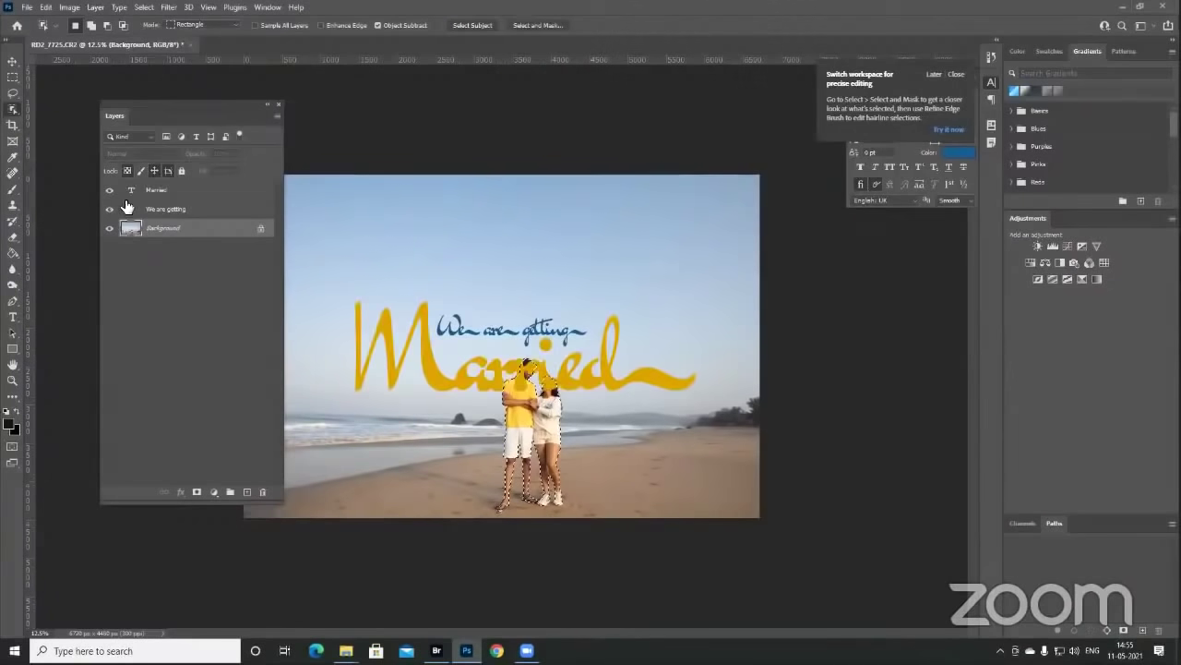
{"action": "left_click", "coordinate": [134, 191]}
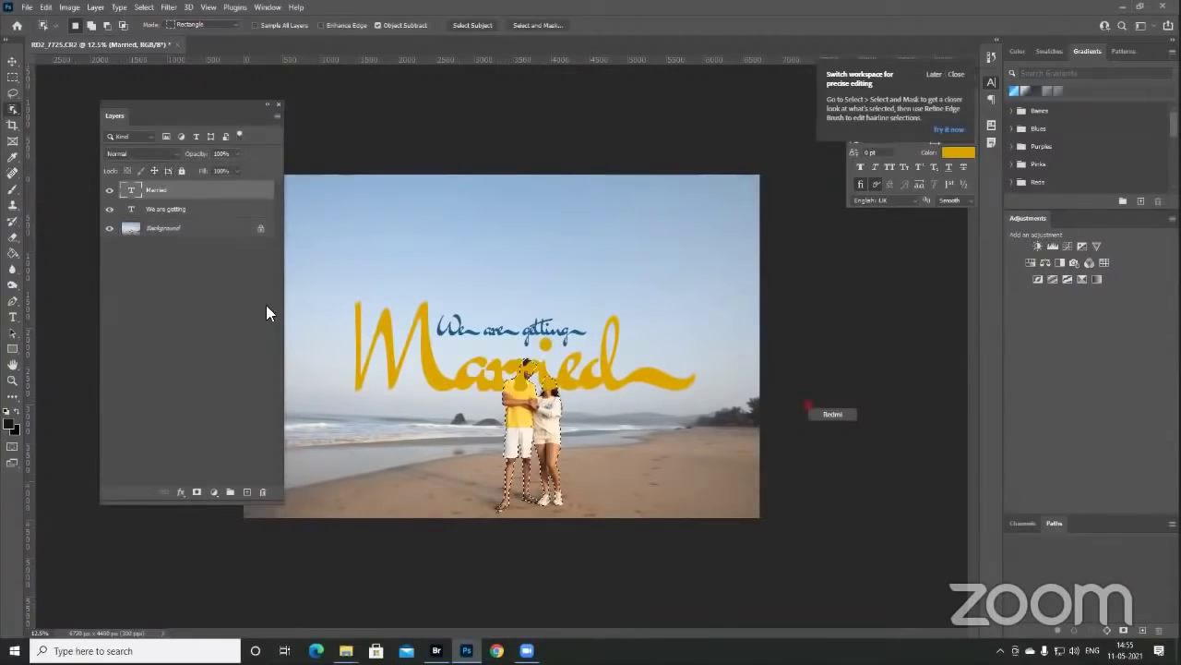
{"action": "left_click", "coordinate": [197, 492]}
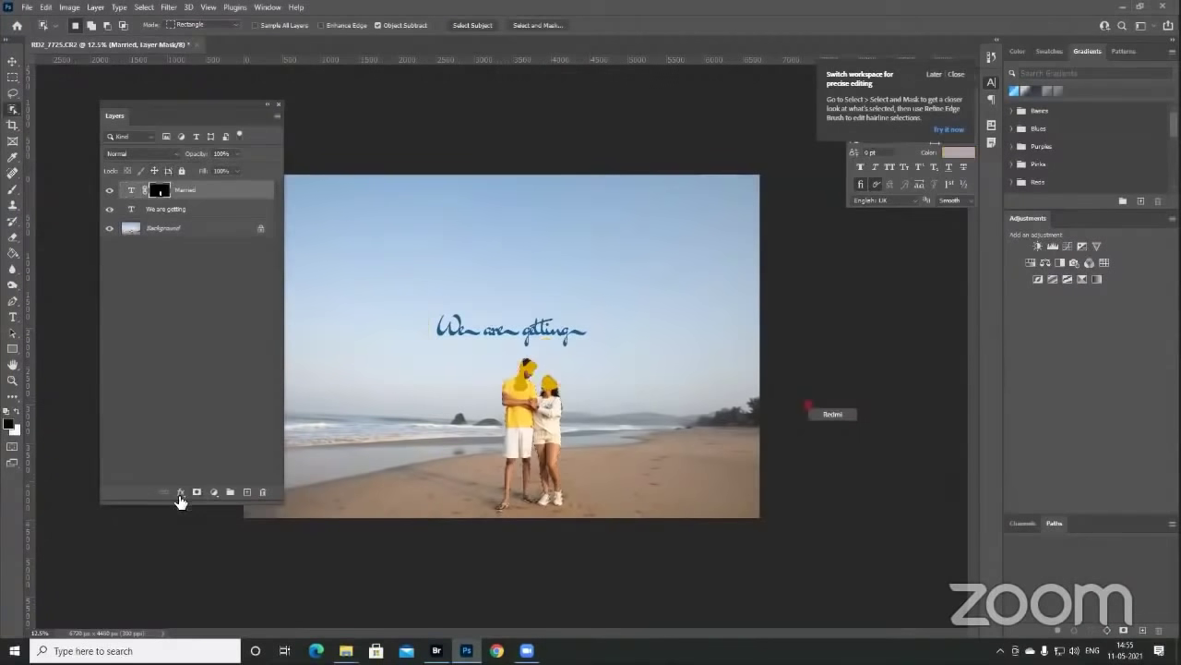
{"action": "key", "text": "ctrl+i"}
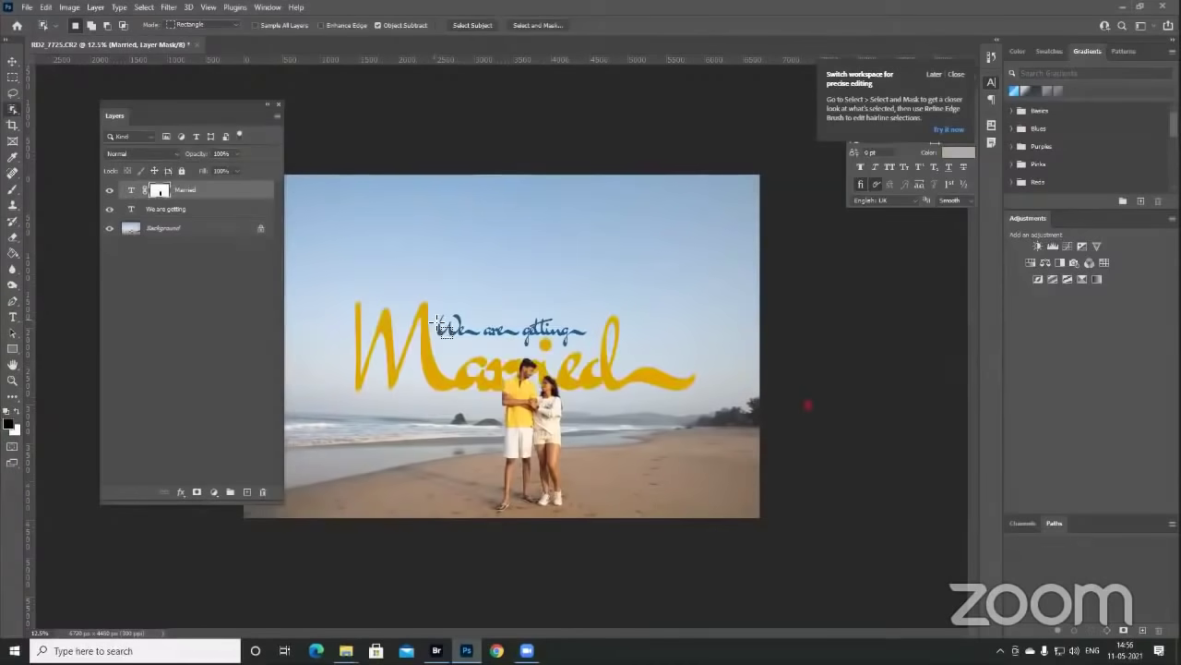
- Examine the masked Married letters around the couple's heads up close and in the overall picture
{"action": "key", "text": "z"}
{"action": "left_click_drag", "start_coordinate": [533, 374], "coordinate": [572, 410]}
{"action": "key", "text": "ctrl+minus"}
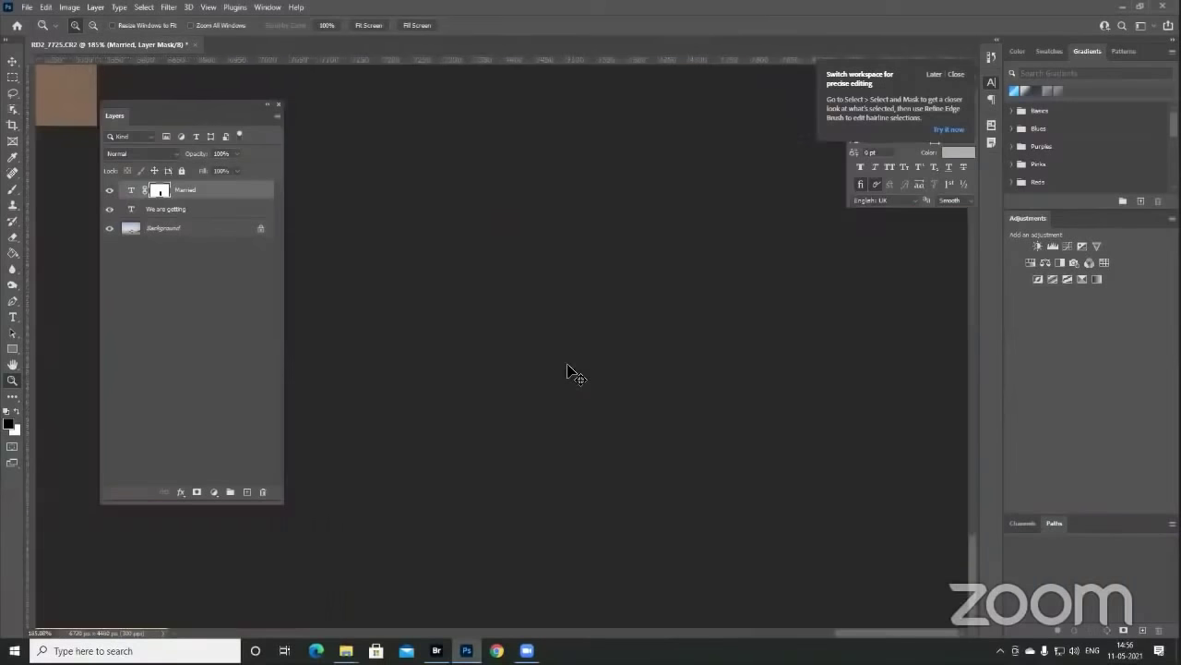
{"action": "key", "text": "ctrl+minus"}
{"action": "key", "text": "ctrl+minus"}
{"action": "key", "text": "ctrl+minus"}
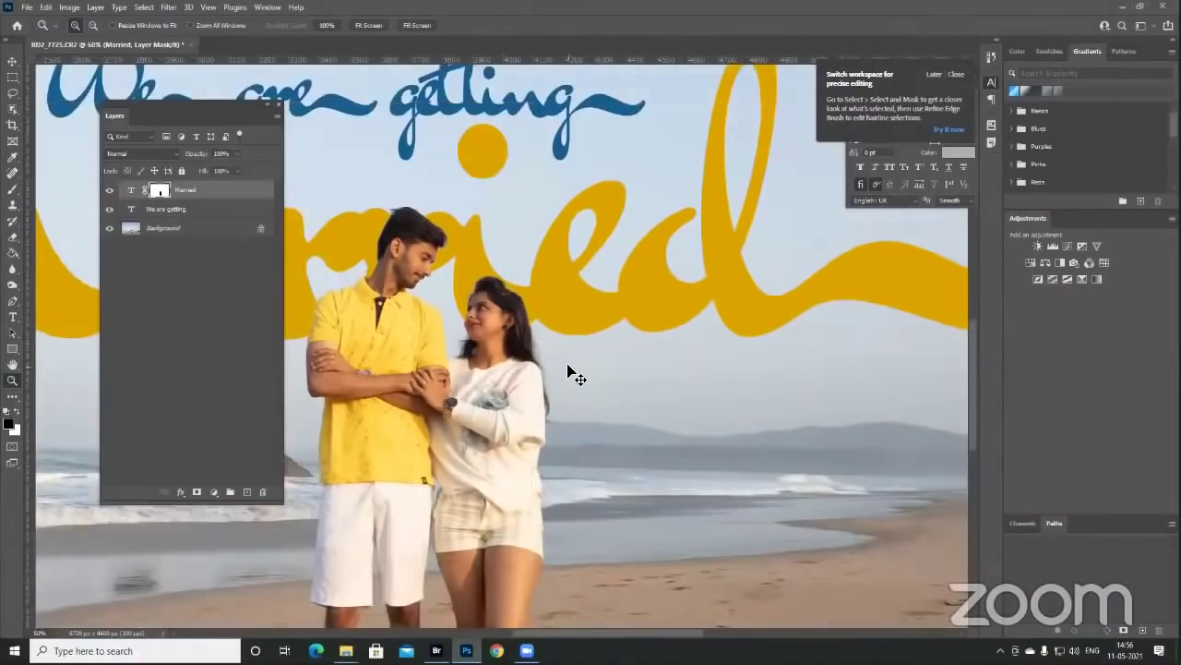
{"action": "key", "text": "ctrl+minus"}
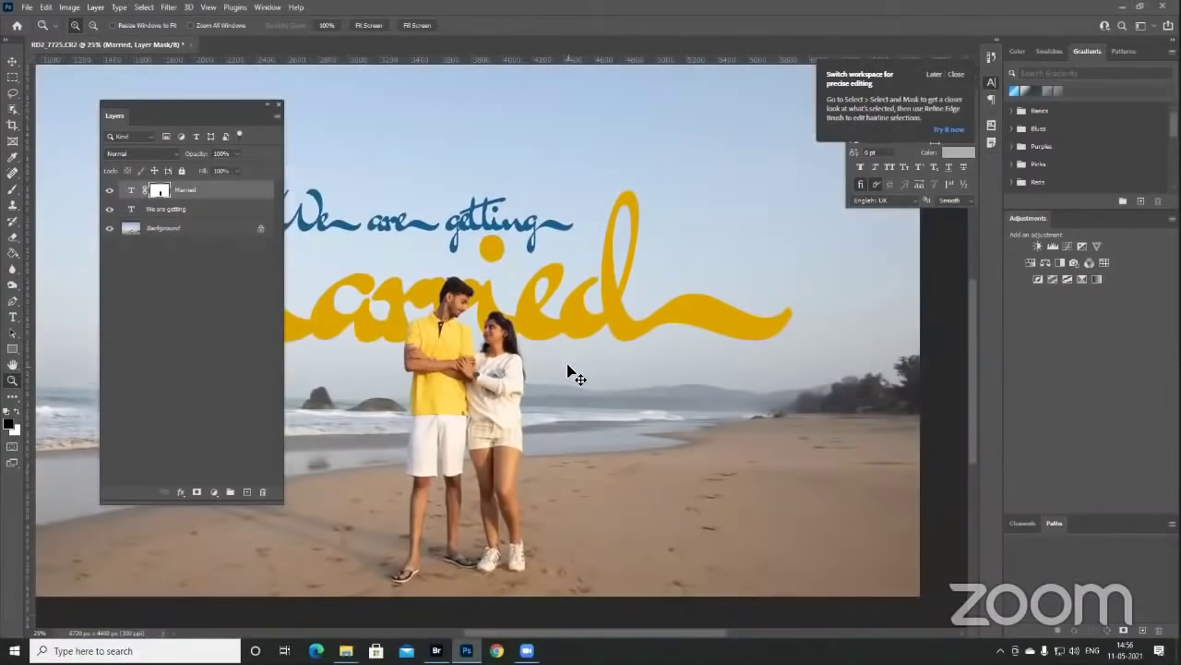
{"action": "key", "text": "ctrl+minus"}
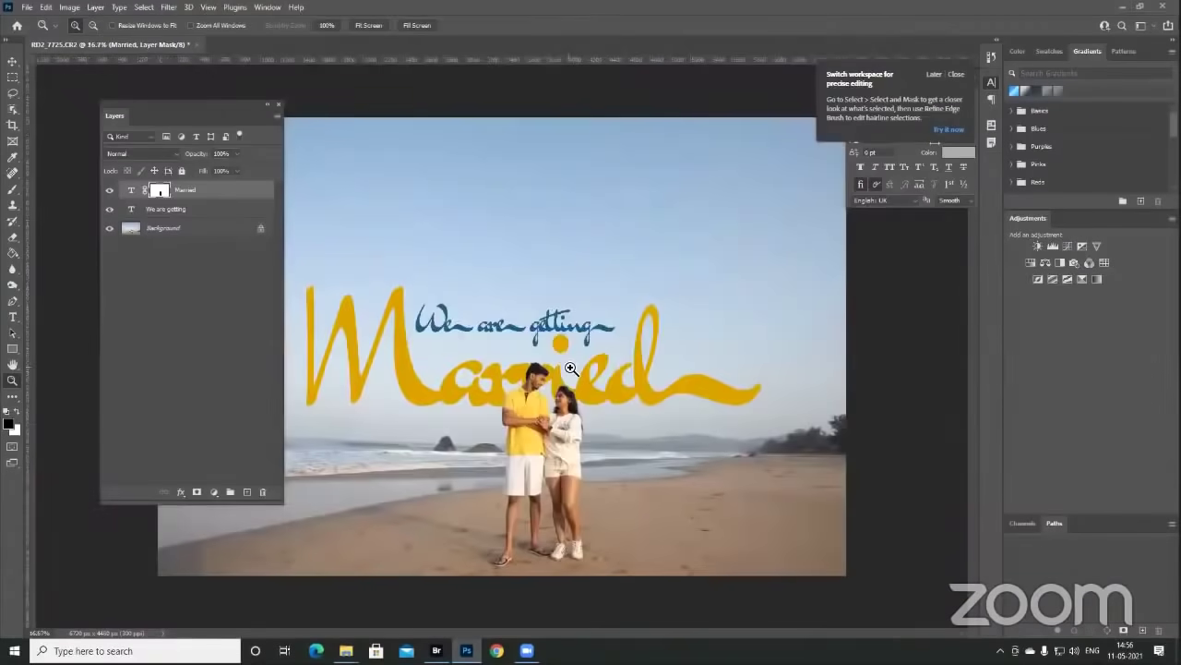
- Recolour the Married text blue 557dad and view the whole design with the panels hidden
{"action": "left_click", "coordinate": [132, 191]}
{"action": "left_click", "coordinate": [957, 158]}
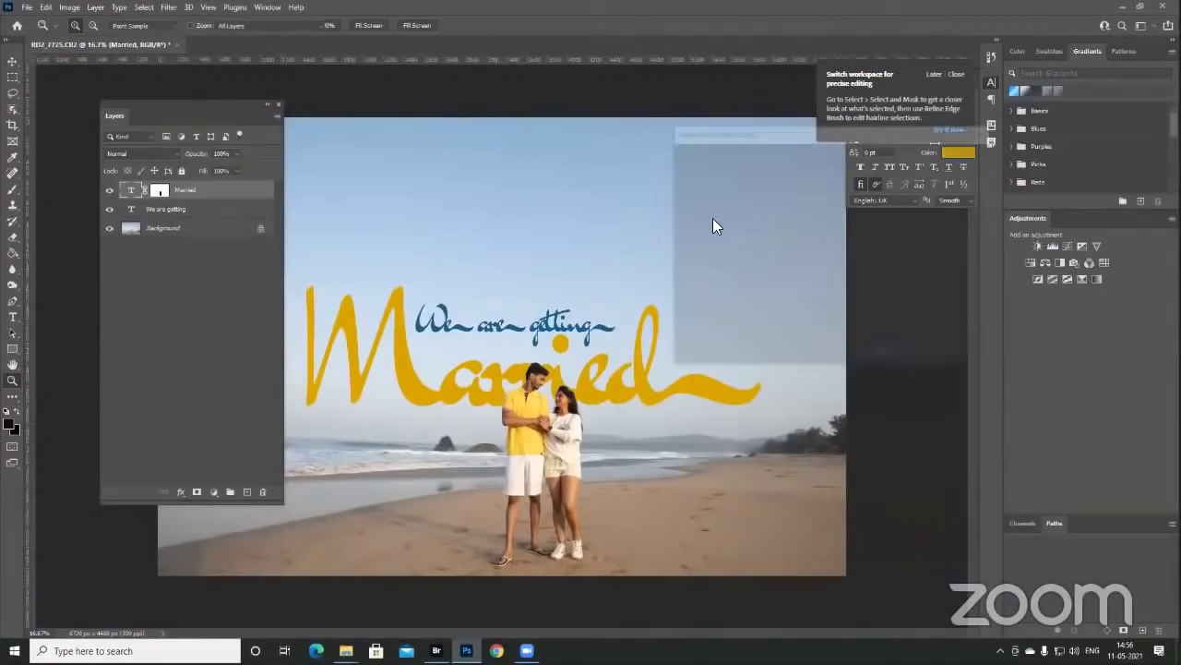
{"action": "left_click", "coordinate": [751, 249]}
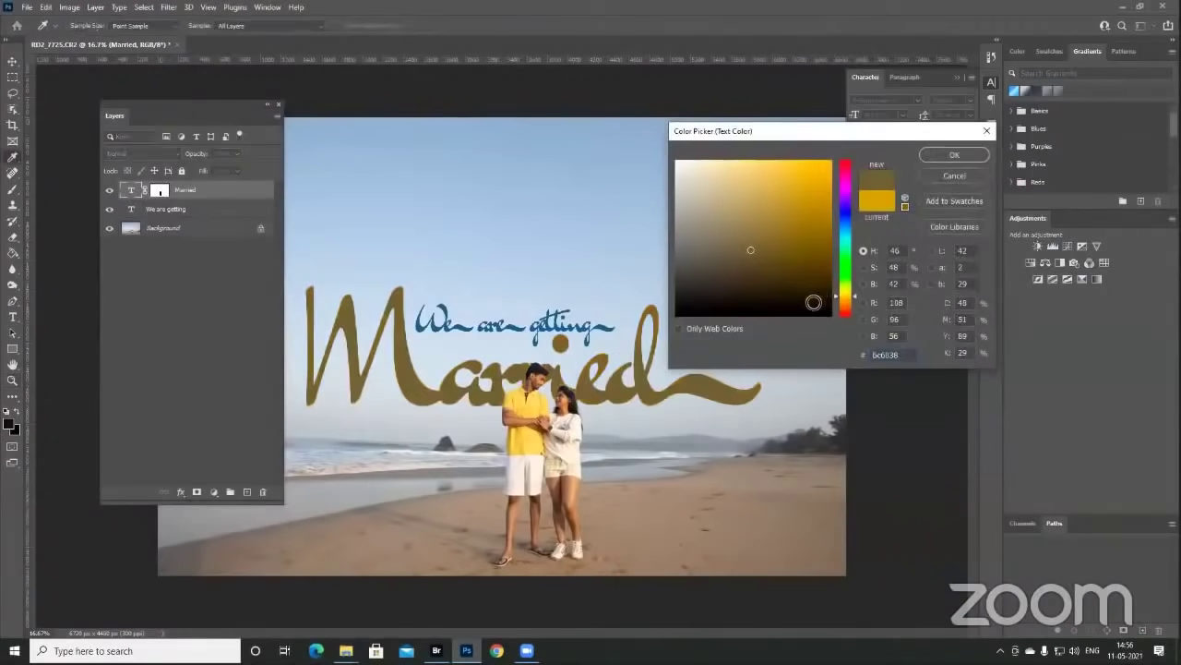
{"action": "left_click", "coordinate": [581, 272]}
{"action": "left_click", "coordinate": [801, 286]}
{"action": "mouse_move", "coordinate": [805, 292]}
{"action": "left_mouse_down"}
{"action": "mouse_move", "coordinate": [785, 232]}
{"action": "mouse_move", "coordinate": [765, 203]}
{"action": "mouse_move", "coordinate": [755, 211]}
{"action": "left_mouse_up"}
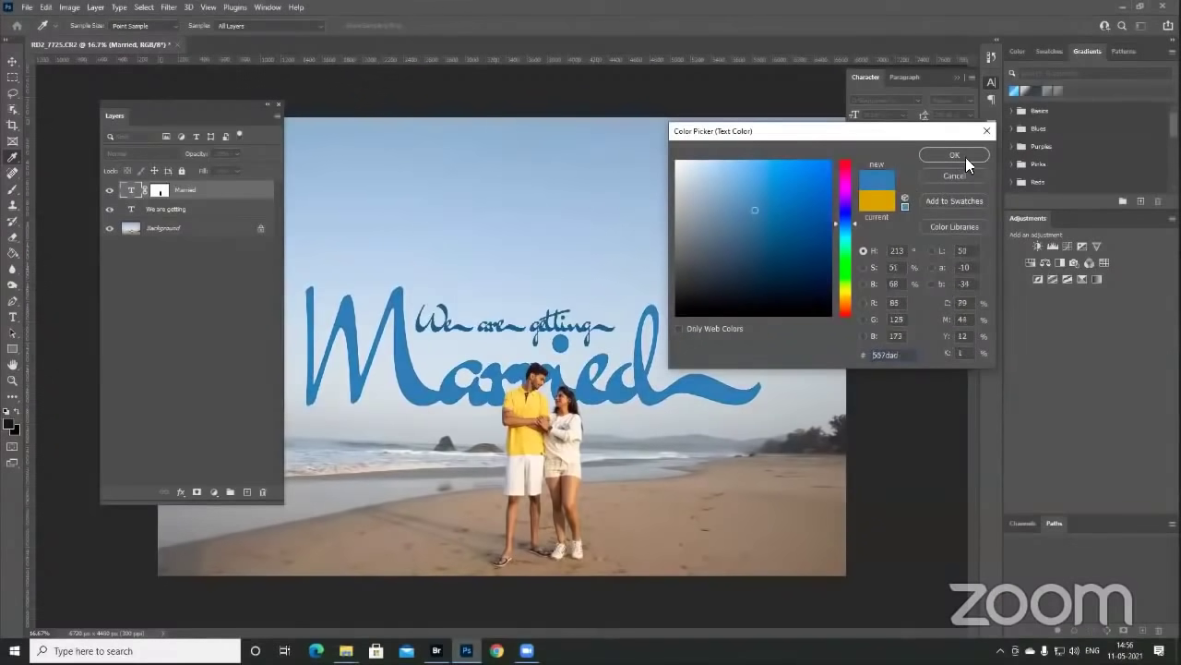
{"action": "left_click", "coordinate": [953, 155]}
{"action": "key", "text": "Tab"}
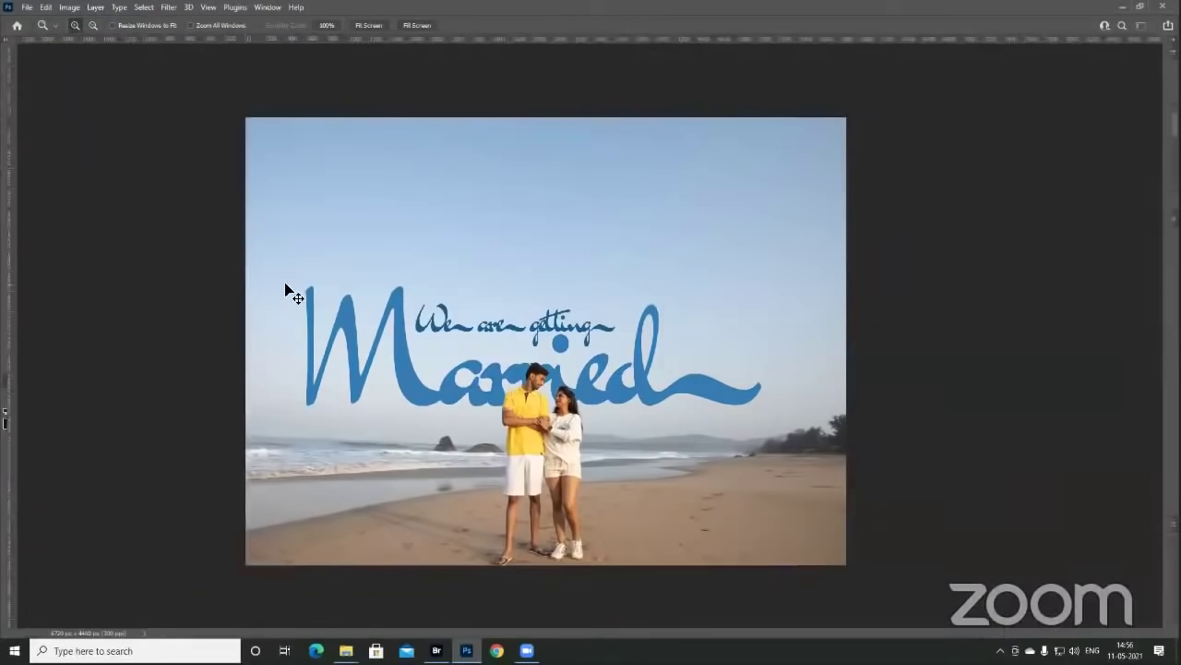
{"action": "key", "text": "ctrl+0"}
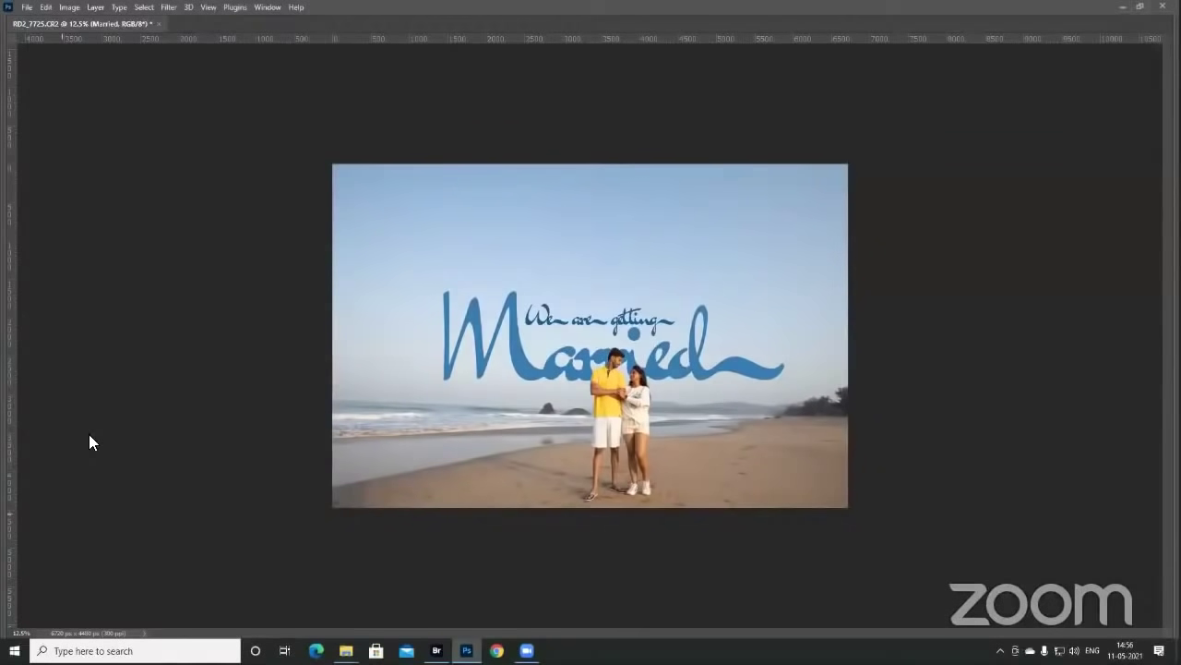
- Remove both the Married and "We are getting" text layers from the beach photo and hide the panels
{"action": "key", "text": "z"}
{"action": "key", "text": "Tab"}
{"action": "left_click", "coordinate": [200, 210], "text": "shift"}
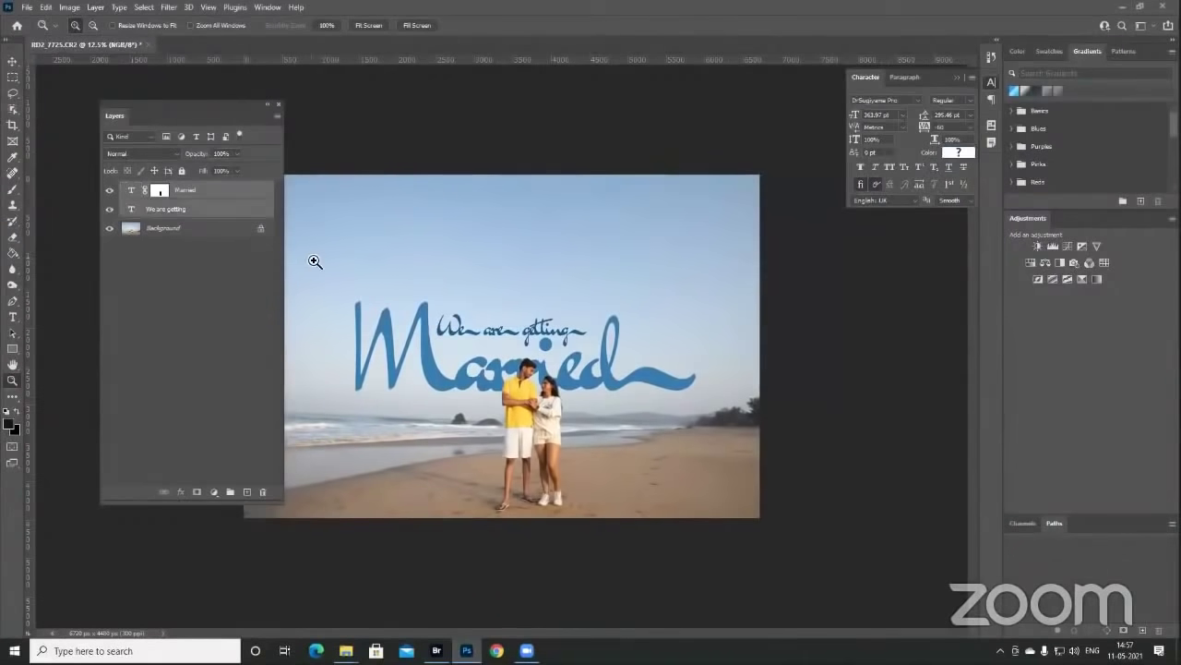
{"action": "key", "text": "ctrl+shift+e"}
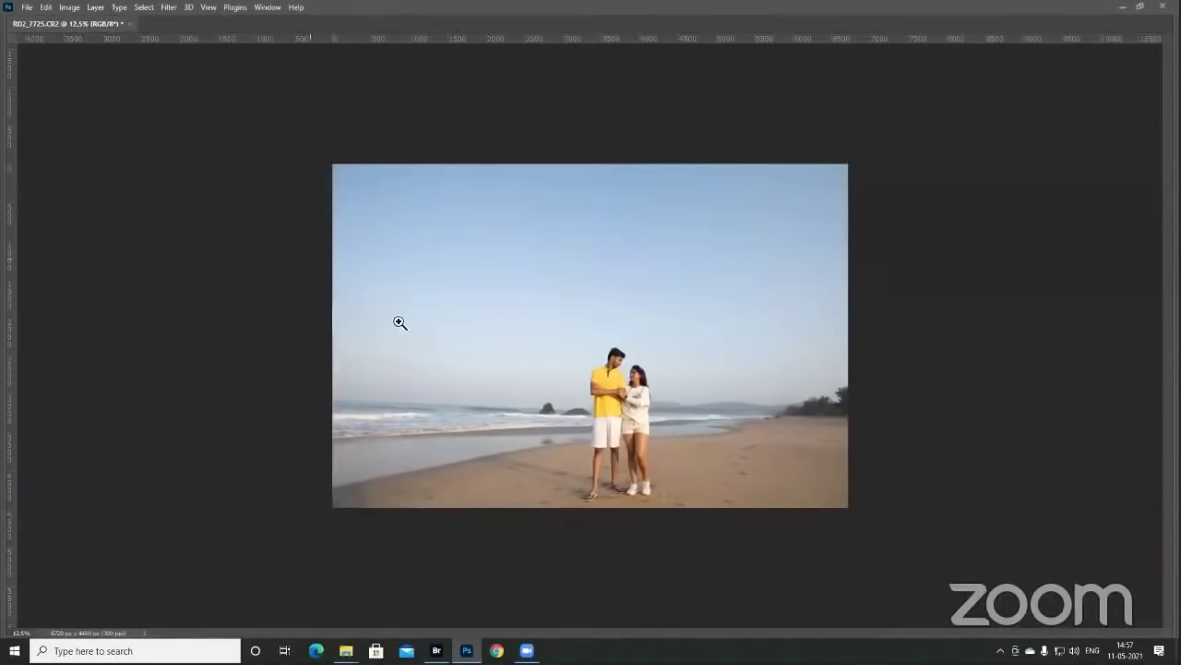
{"action": "key", "text": "Tab"}
- Start a new text line in the sky above the couple and set its font to Acumin Pro SemiCondensed
{"action": "left_click", "coordinate": [600, 422]}
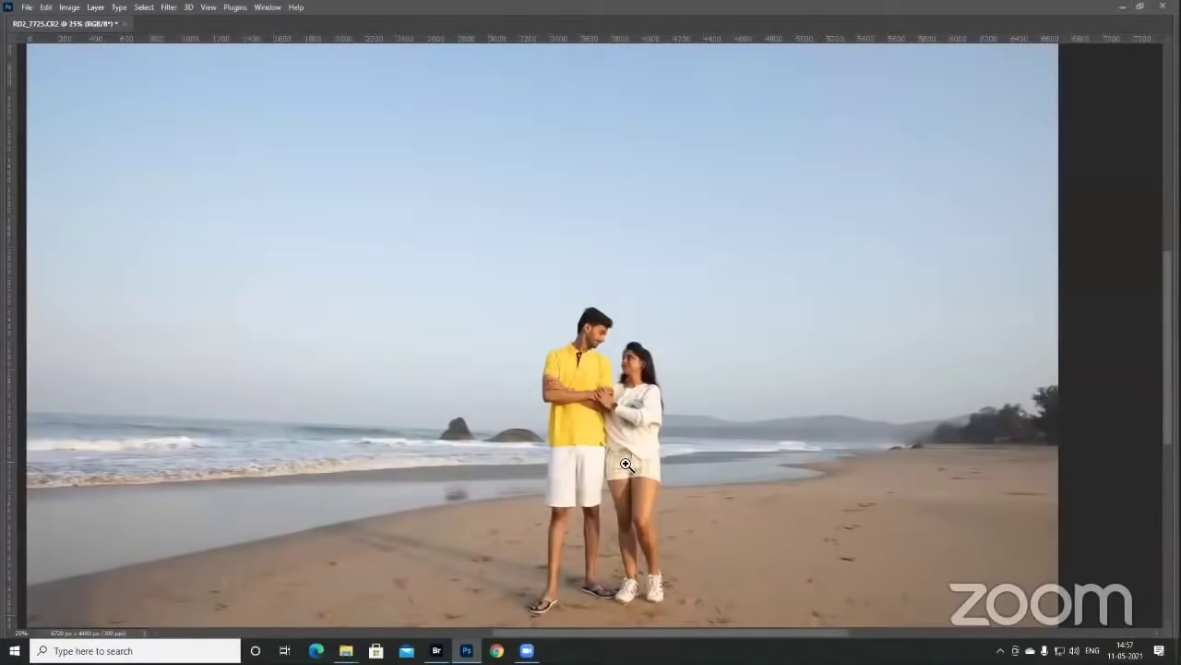
{"action": "key", "text": "t"}
{"action": "left_click", "coordinate": [452, 199]}
{"action": "key", "text": "ctrl+t"}
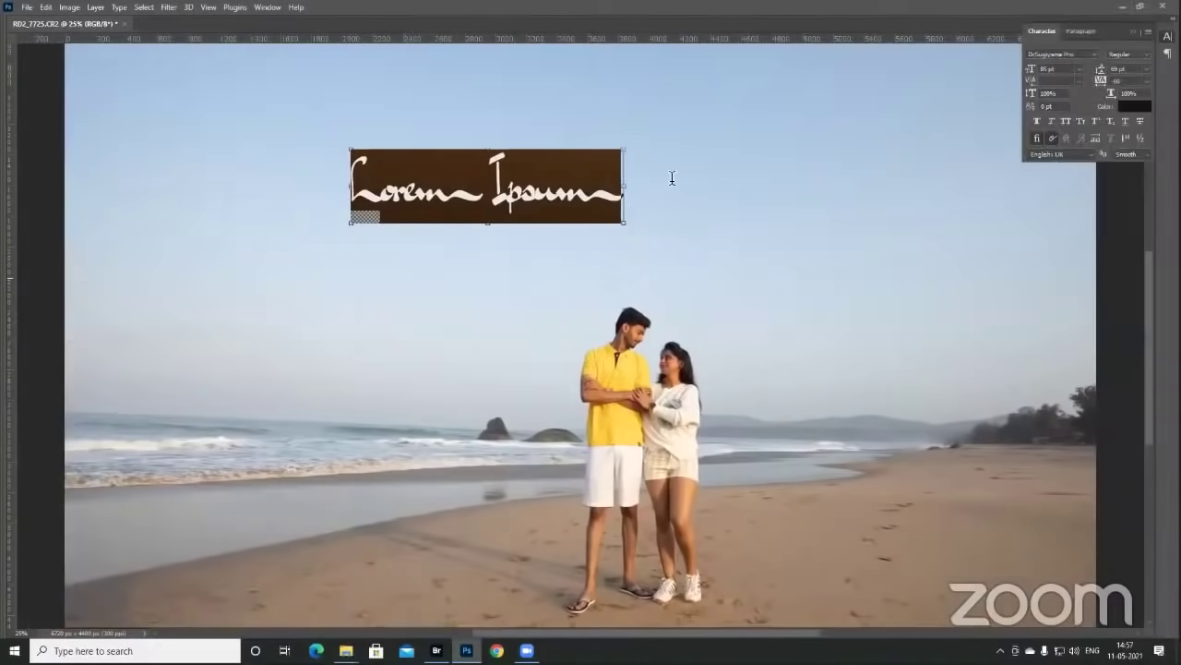
{"action": "left_click", "coordinate": [1087, 56]}
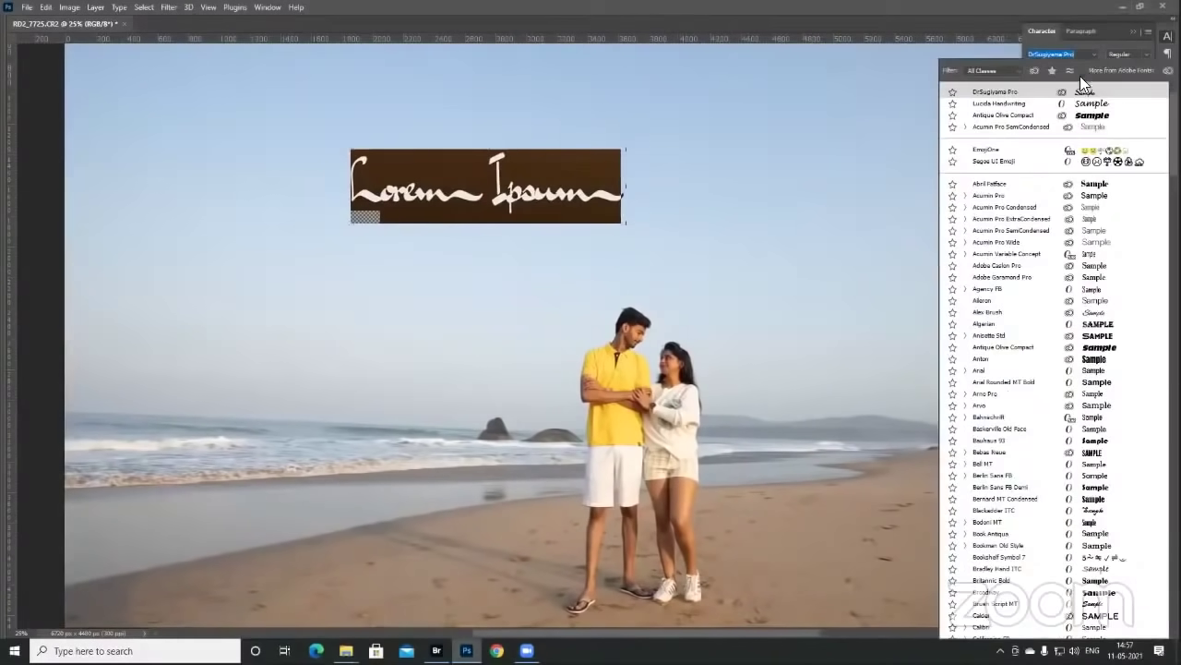
{"action": "left_click", "coordinate": [1078, 127]}
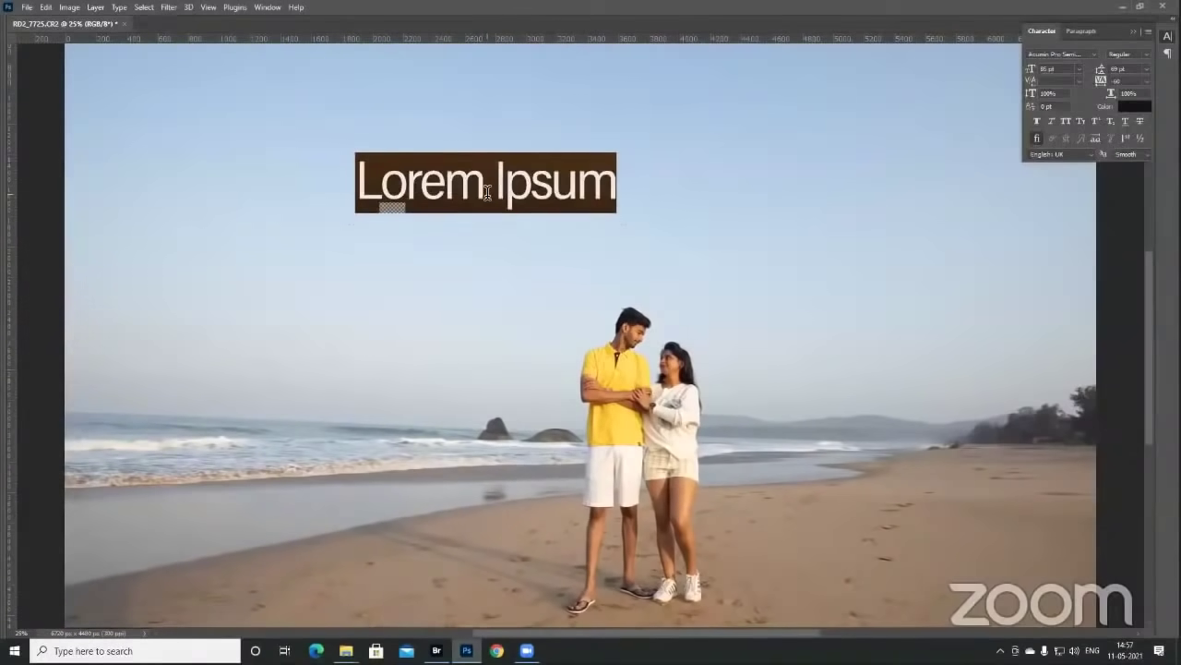
- Enter "We are getting" as the new line's text and set it in all caps
{"action": "type", "text": "We "}
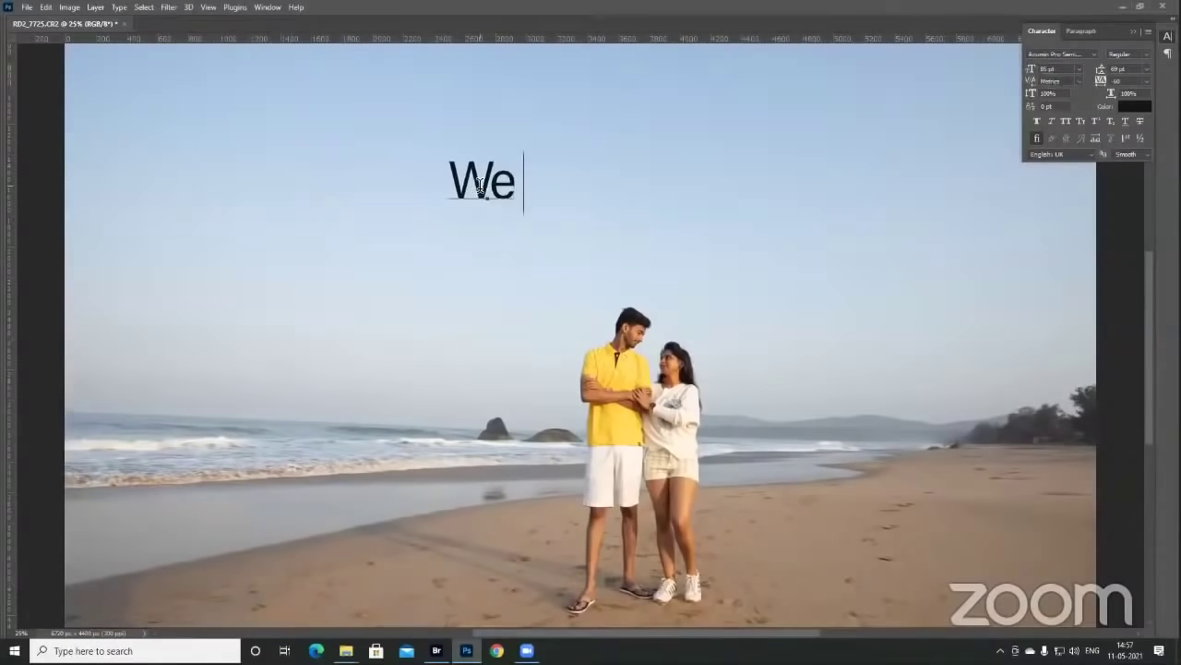
{"action": "type", "text": "are "}
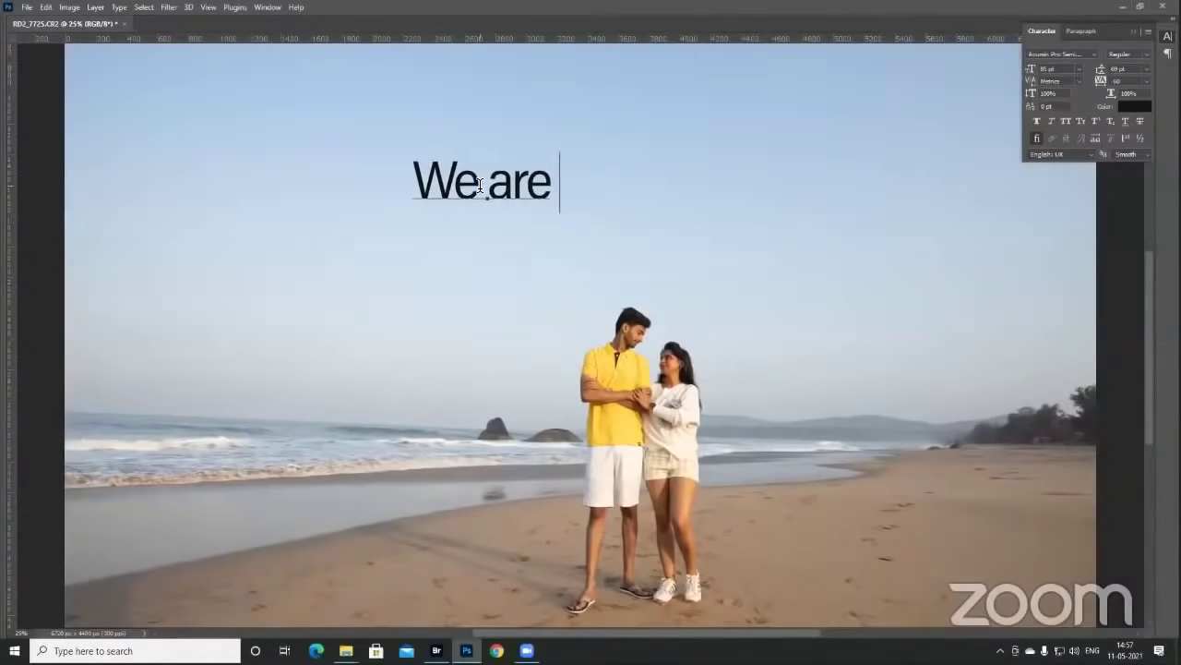
{"action": "type", "text": "get"}
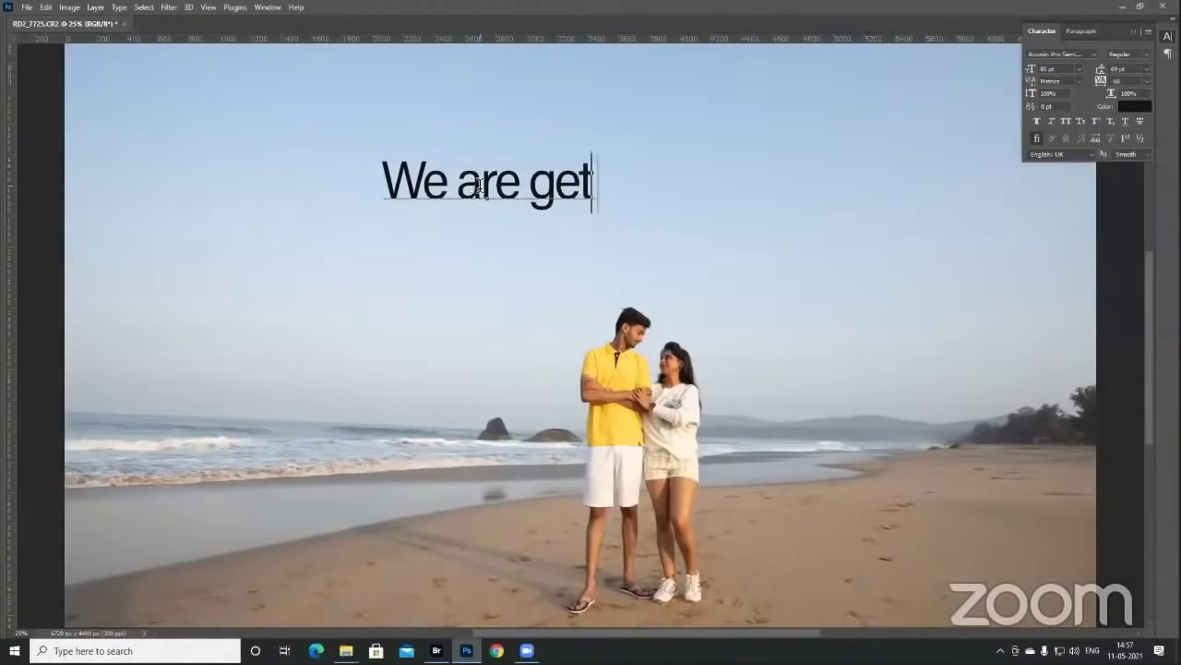
{"action": "type", "text": "ting"}
{"action": "key", "text": "ctrl+Return"}
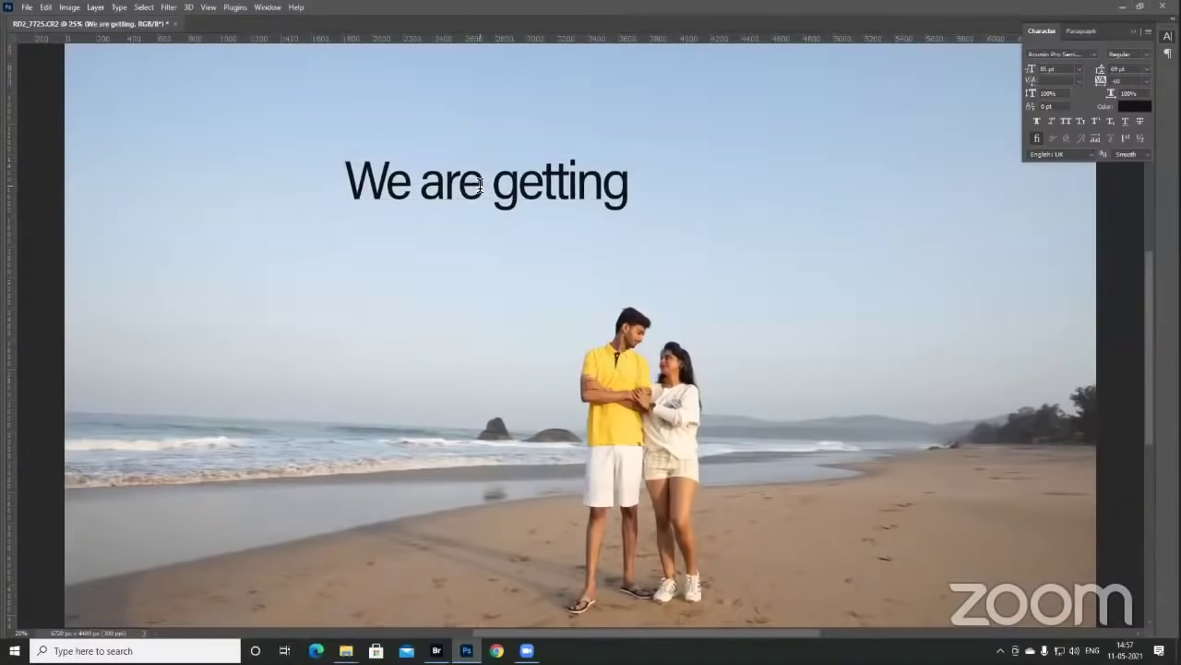
{"action": "left_click", "coordinate": [1066, 121]}
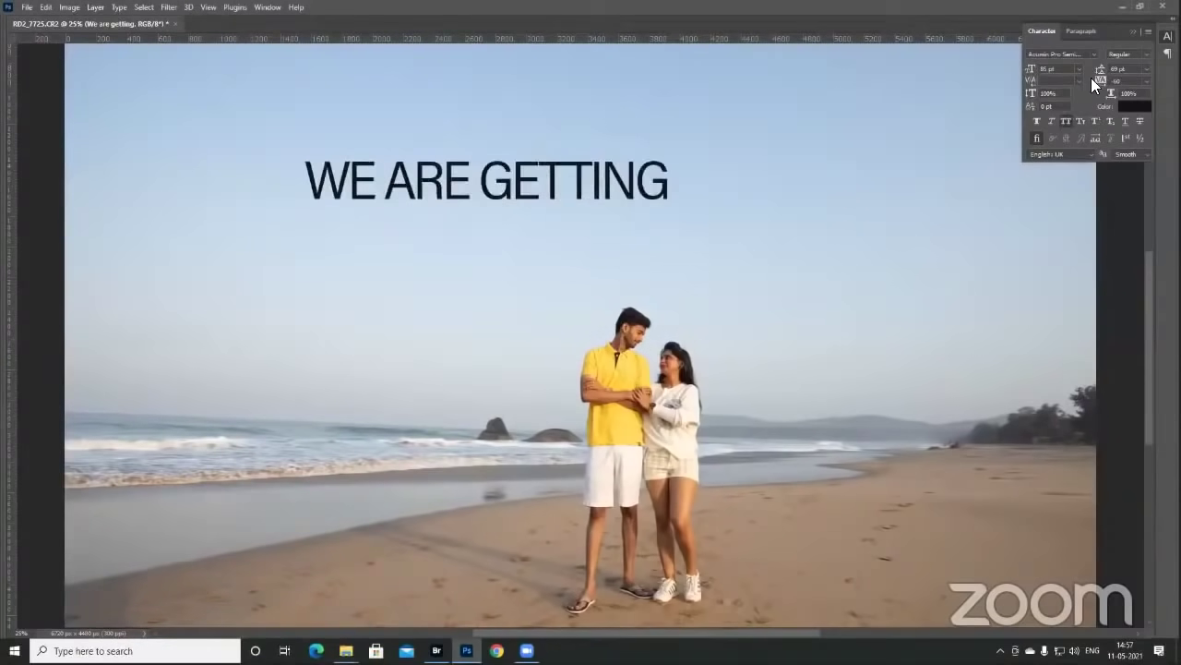
- Set the "WE ARE GETTING" line's tracking to 520, scale it down to about 54 pt and position it in the sky above the couple
{"action": "type", "text": "520"}
{"action": "key", "text": "Return"}
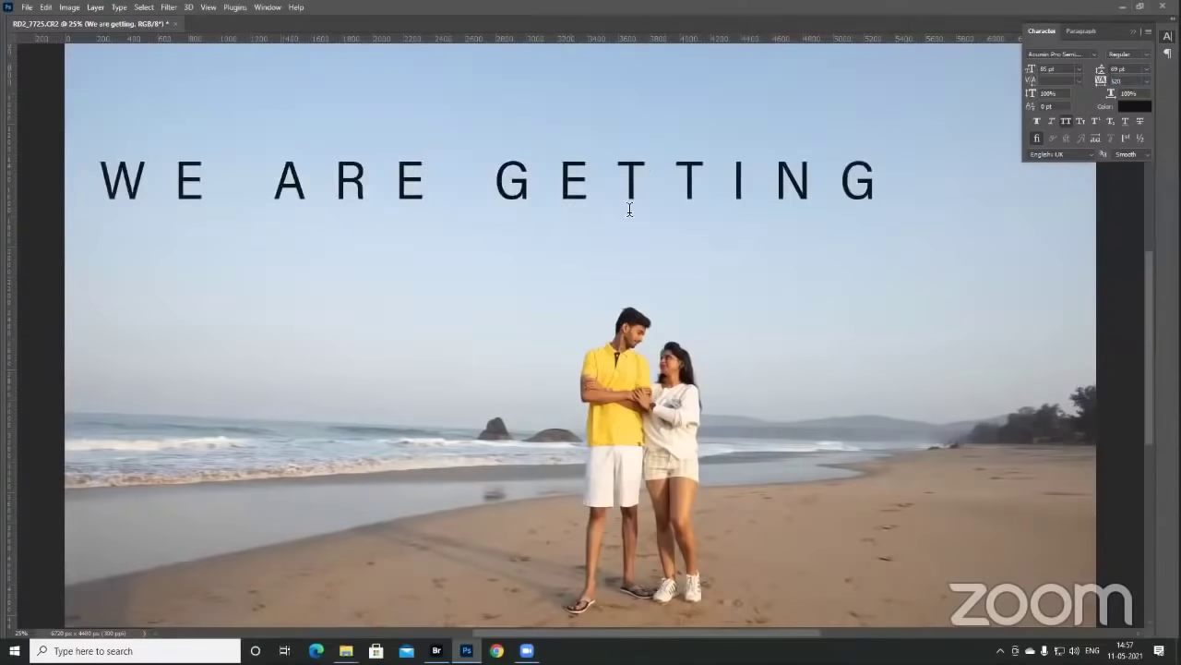
{"action": "left_click_drag", "start_coordinate": [904, 214], "coordinate": [815, 171]}
{"action": "key", "text": "ctrl+Return"}
{"action": "key", "text": "ctrl+minus"}
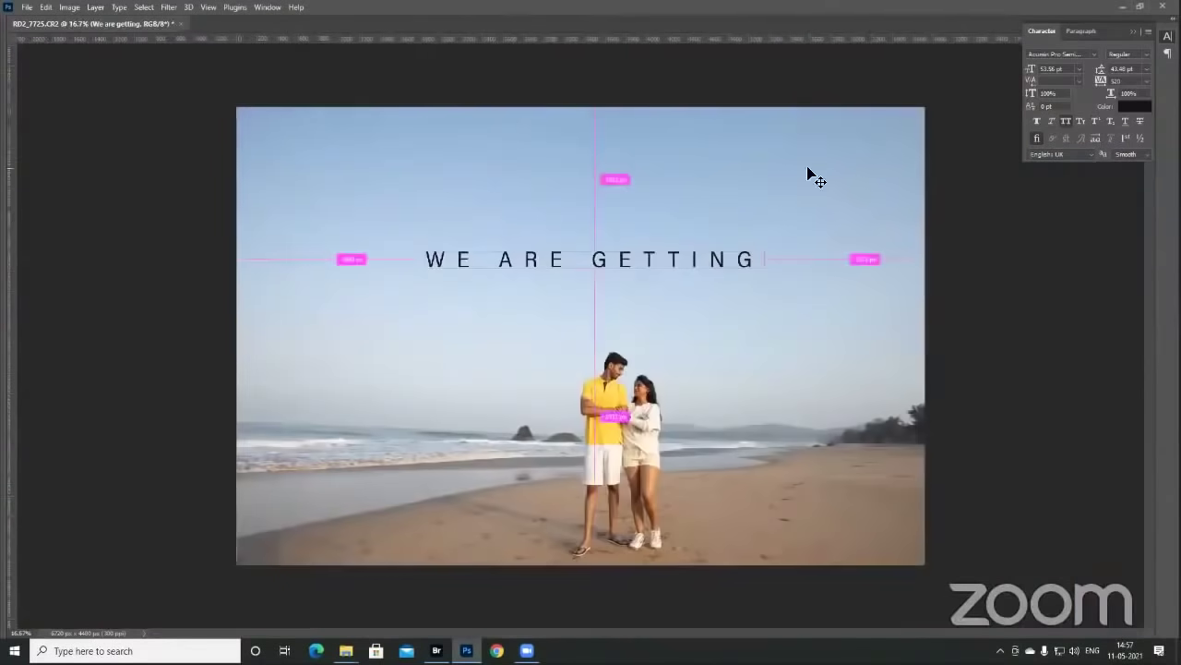
{"action": "left_click_drag", "start_coordinate": [609, 270], "coordinate": [623, 275]}
- Add a "MARRIED" text line above the first line, set in Antique Olive Compact with tracking 0
{"action": "key", "text": "t"}
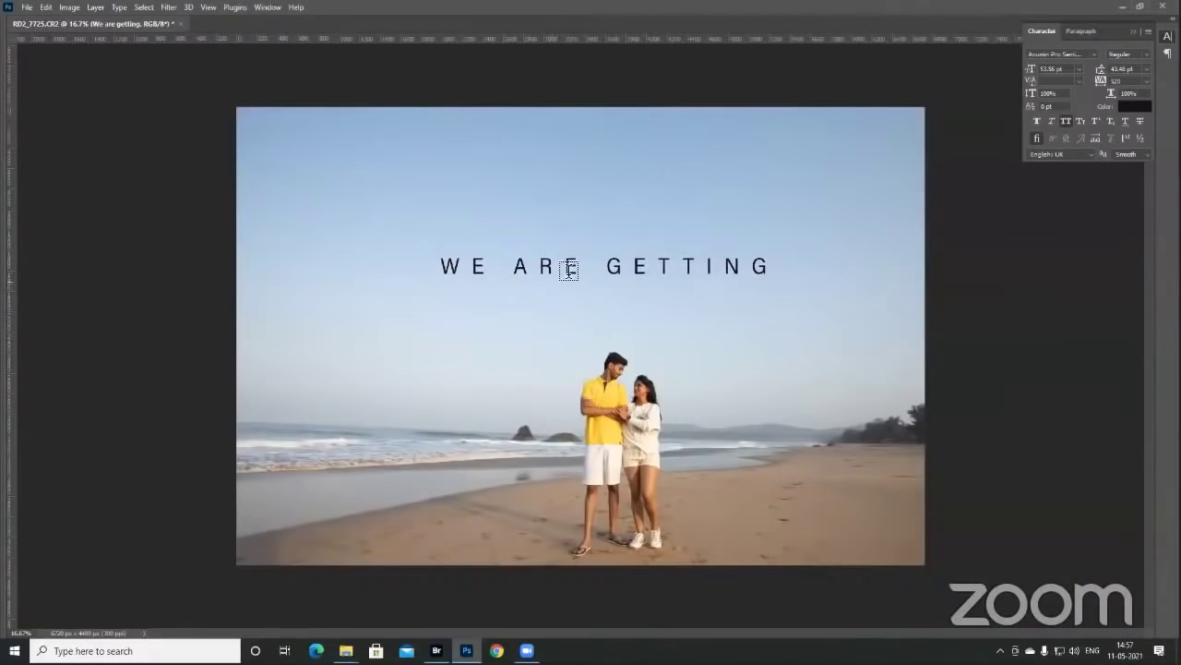
{"action": "left_click", "coordinate": [581, 203]}
{"action": "type", "text": "MARR"}
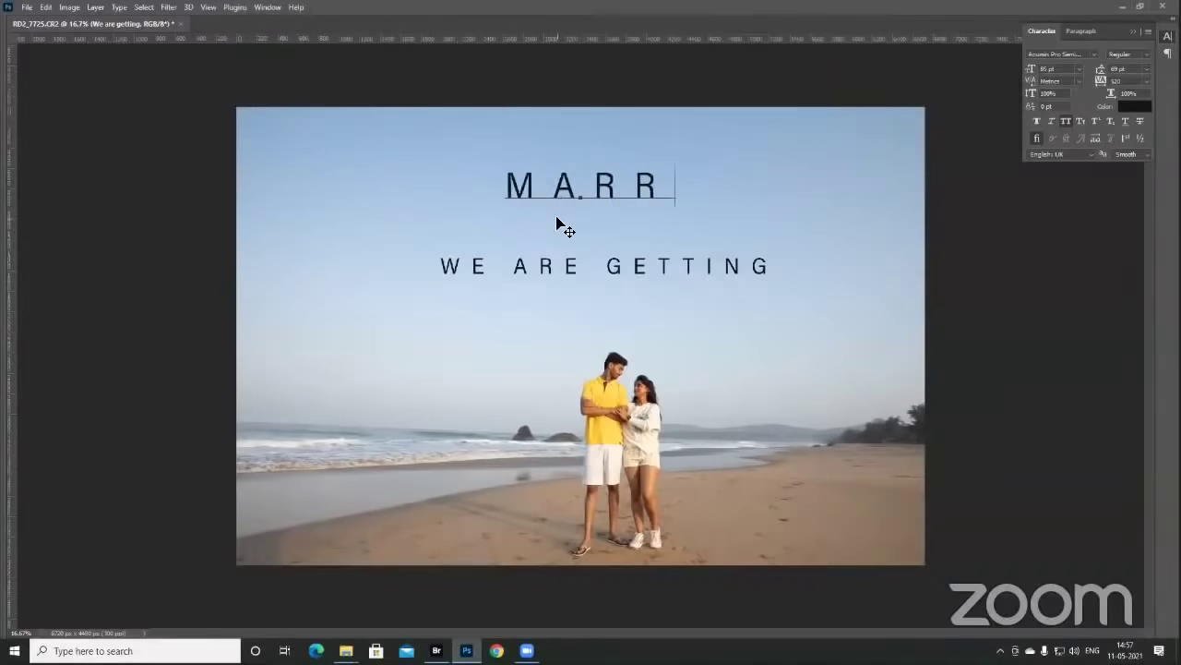
{"action": "type", "text": "IED"}
{"action": "key", "text": "ctrl+a"}
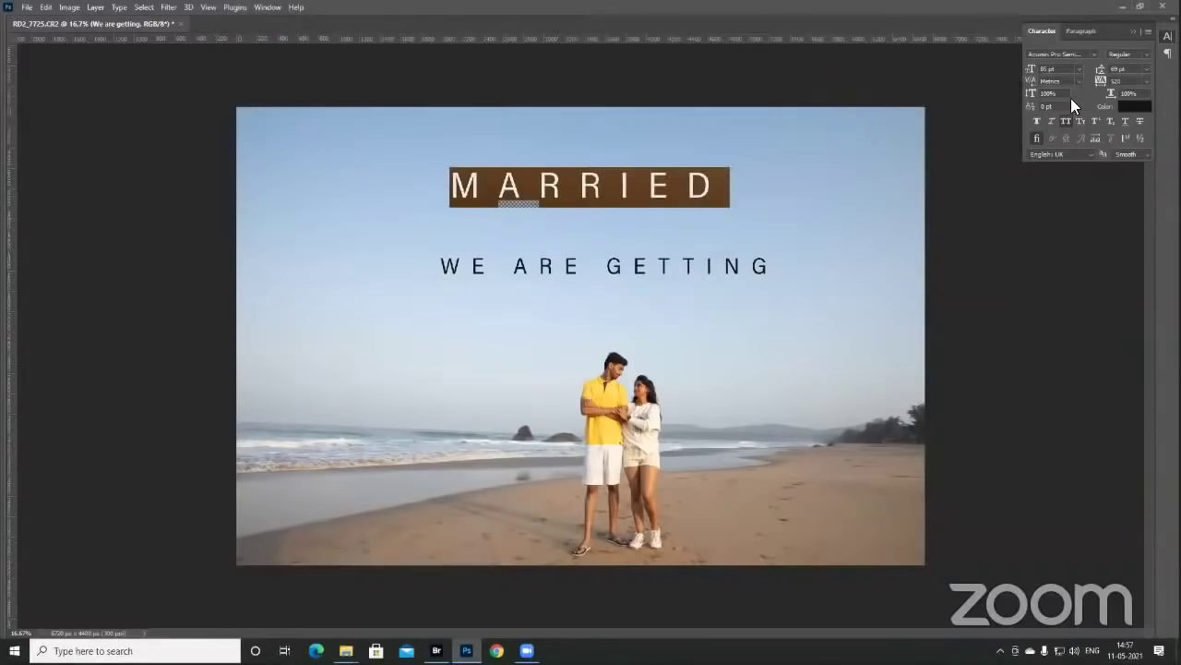
{"action": "left_click", "coordinate": [1094, 58]}
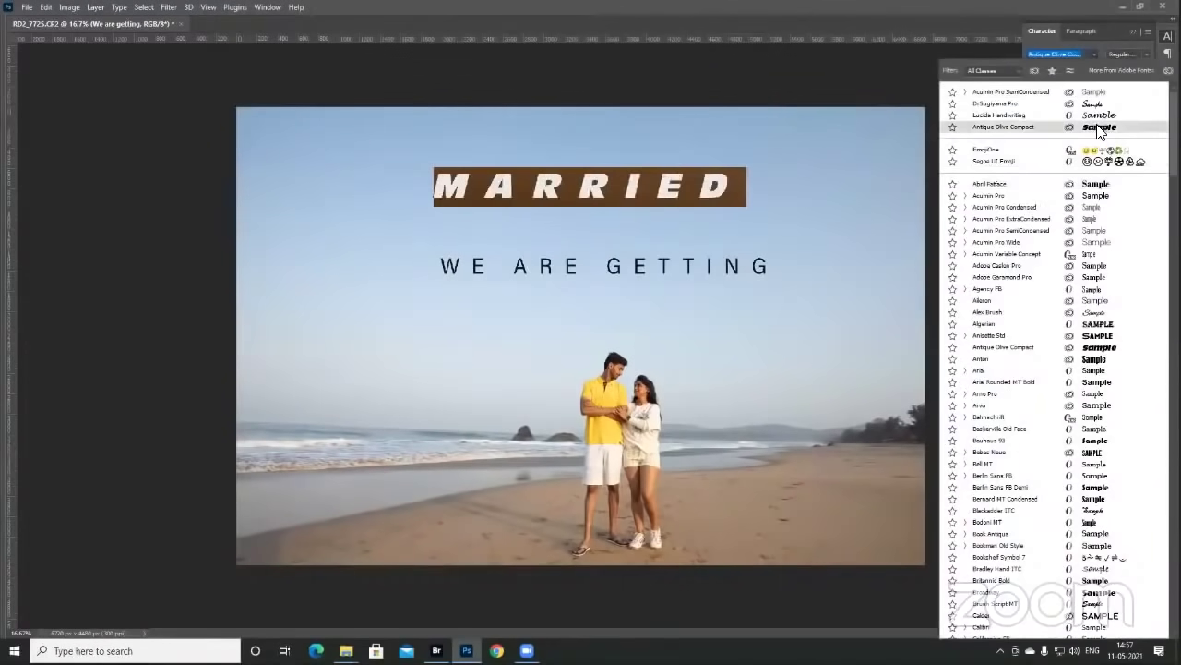
{"action": "left_click", "coordinate": [1033, 129]}
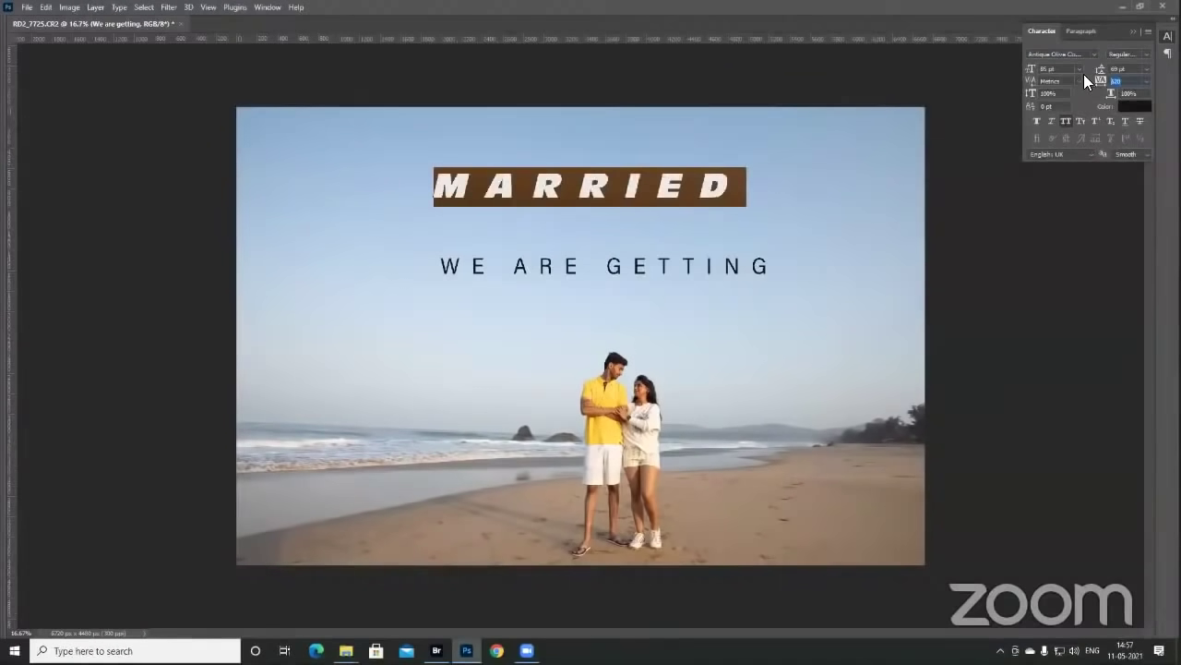
{"action": "type", "text": "0"}
{"action": "key", "text": "Return"}
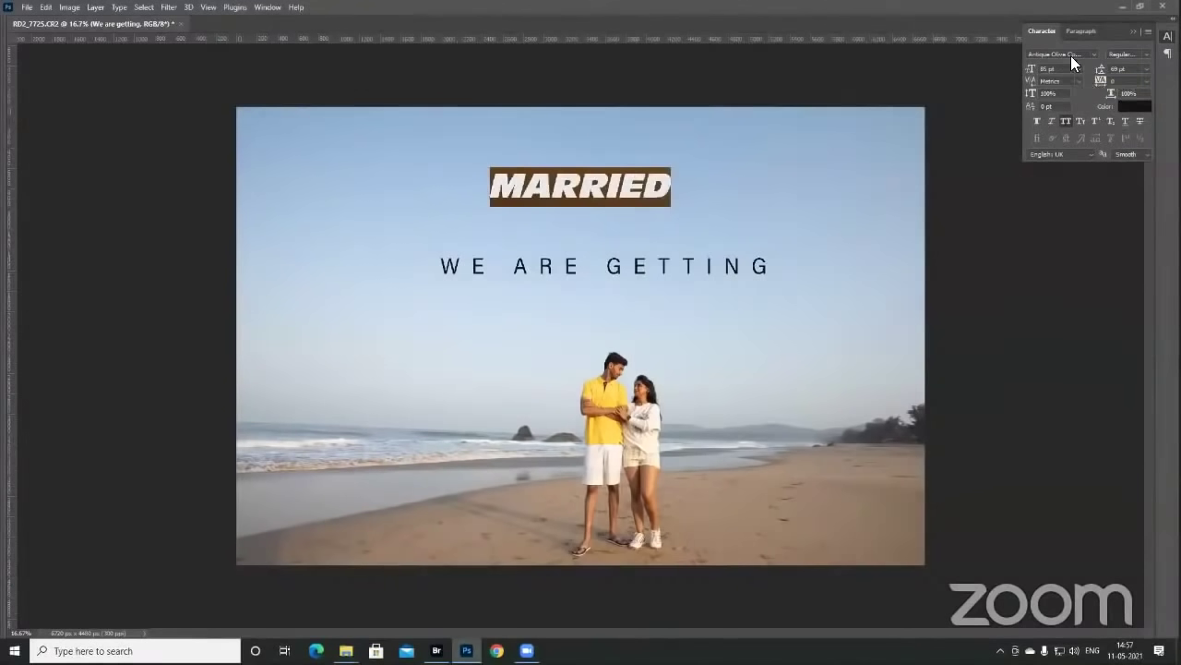
- Search the fonts for "fun" and preview Acumin Pro SemiCondensed on MARRIED, then return to Antique Olive Compact
{"action": "type", "text": "fun"}
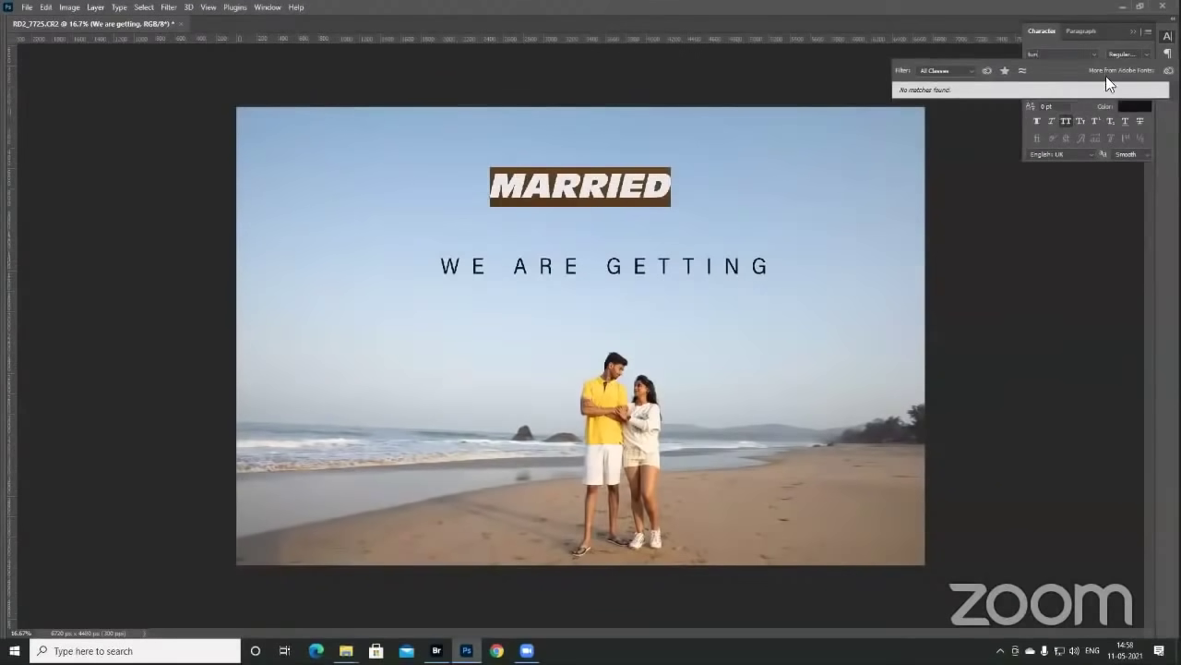
{"action": "key", "text": "Escape"}
{"action": "left_click", "coordinate": [1091, 53]}
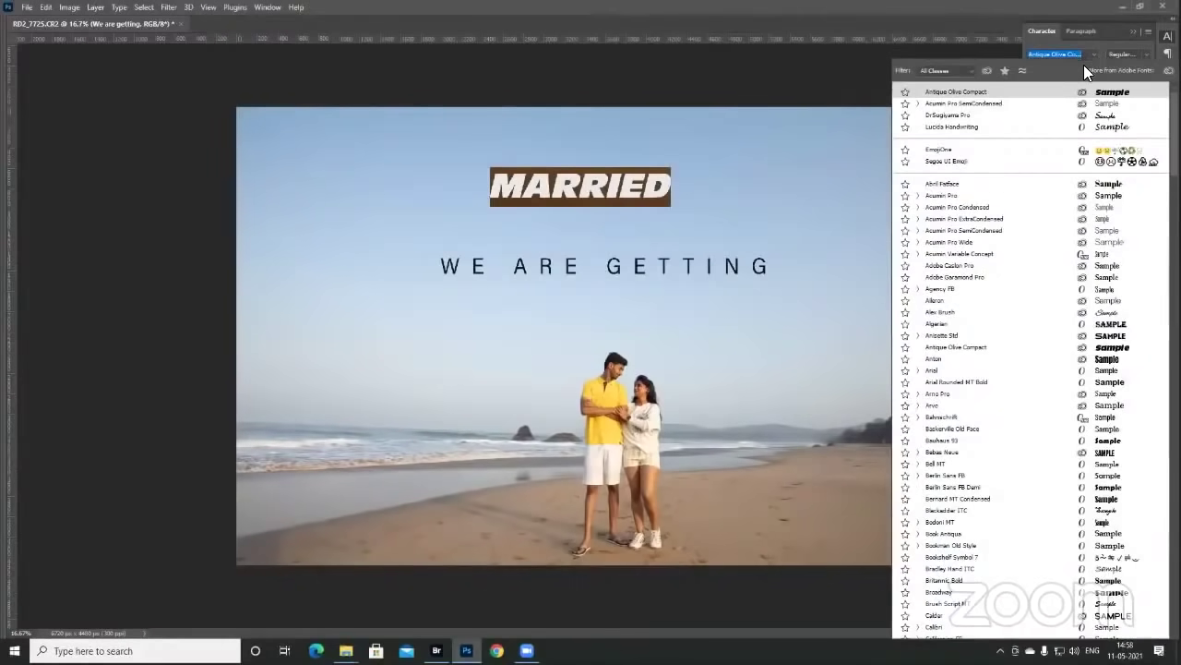
{"action": "key", "text": "Down"}
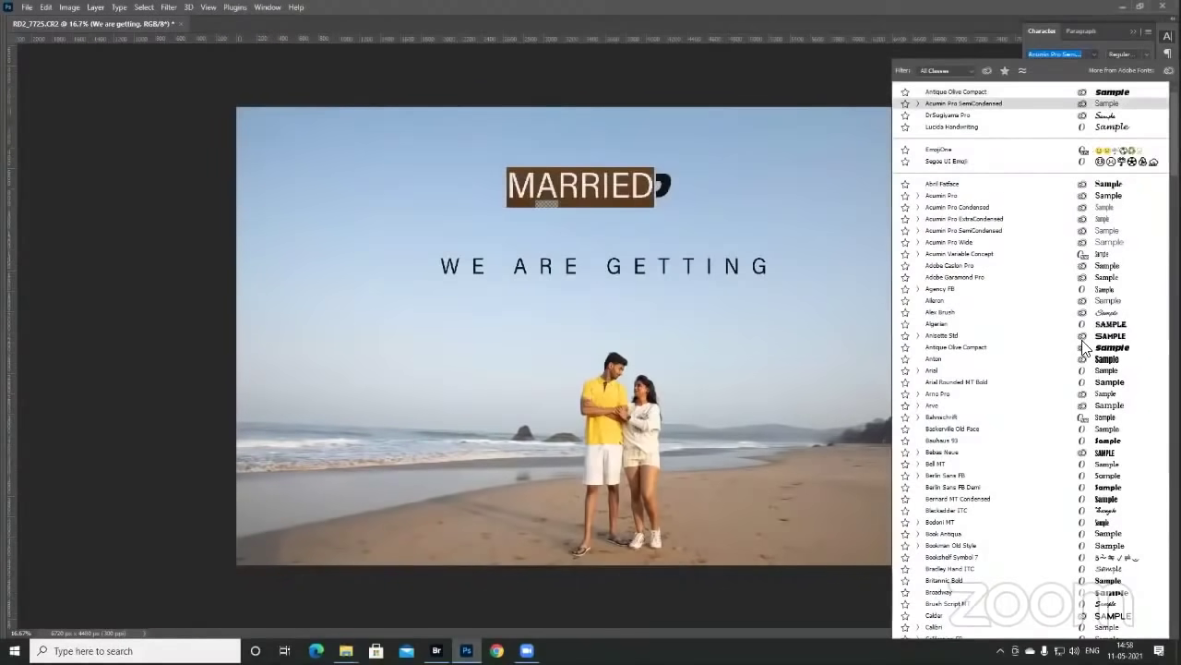
{"action": "left_click", "coordinate": [1085, 350]}
- Enlarge MARRIED to about 172.6 pt and place it below "WE ARE GETTING", overlapping the man's head
{"action": "left_click", "coordinate": [633, 177]}
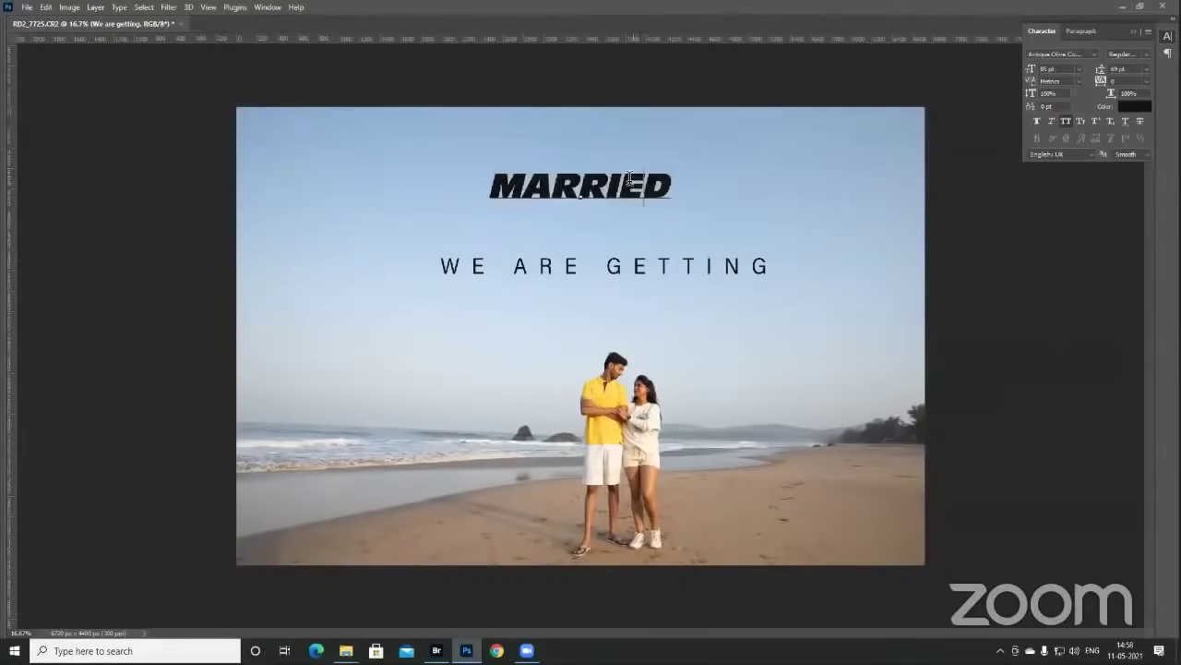
{"action": "key", "text": "ctrl+Return"}
{"action": "key", "text": "ctrl+t"}
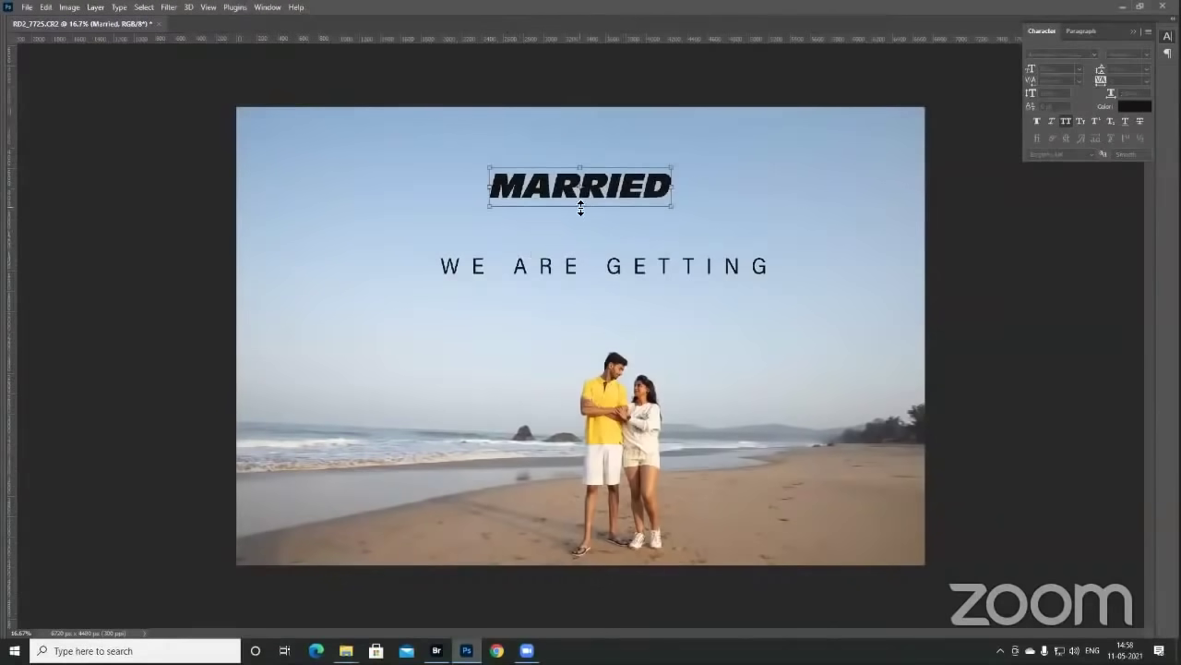
{"action": "left_click_drag", "start_coordinate": [583, 250], "coordinate": [614, 375]}
{"action": "key", "text": "Return"}
{"action": "key", "text": "v"}
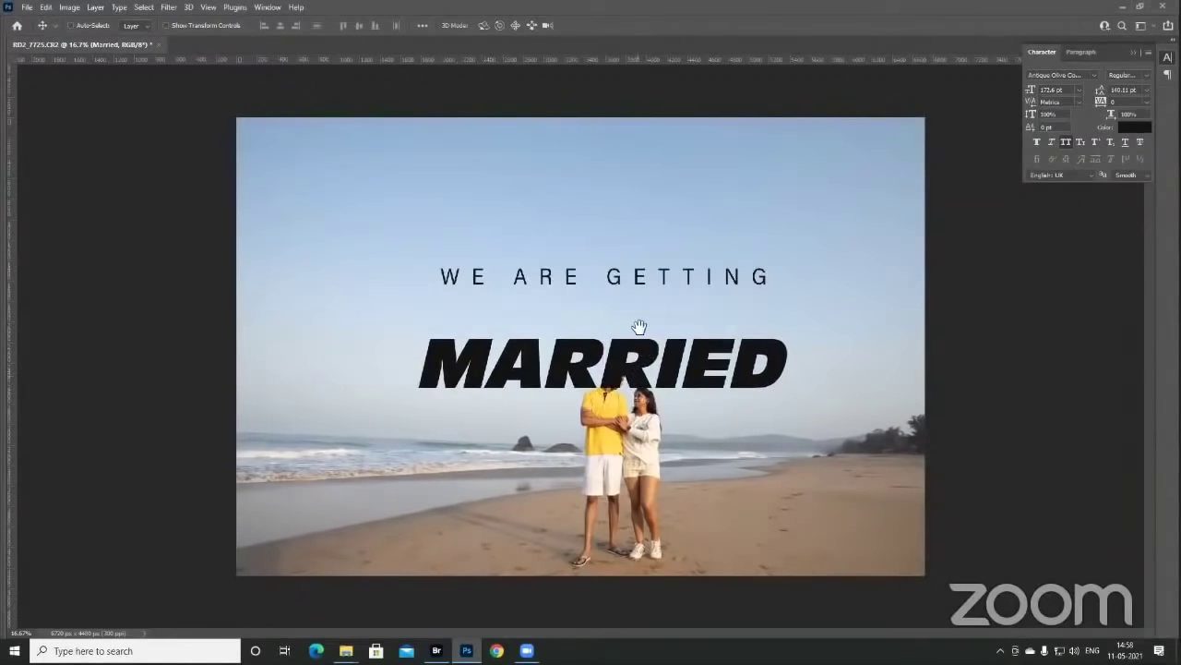
- Hide the Married layer and select the couple on the Background layer with the Object Selection tool
{"action": "key", "text": "Tab"}
{"action": "left_click", "coordinate": [169, 233]}
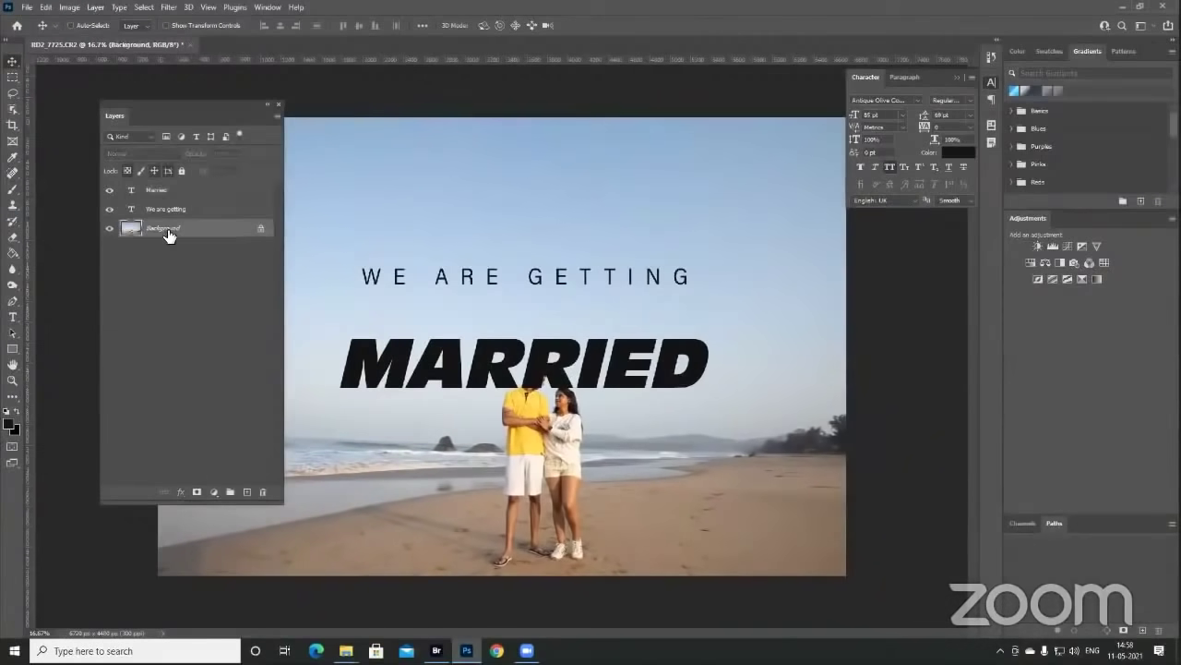
{"action": "left_click", "coordinate": [110, 189]}
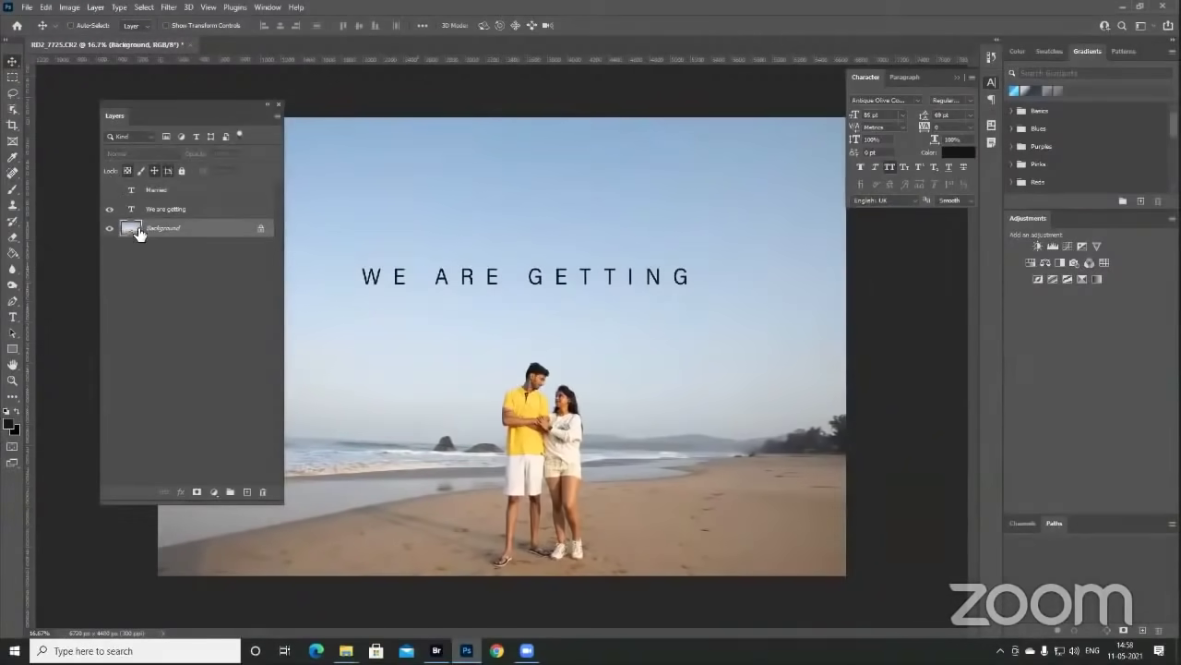
{"action": "left_click", "coordinate": [12, 108]}
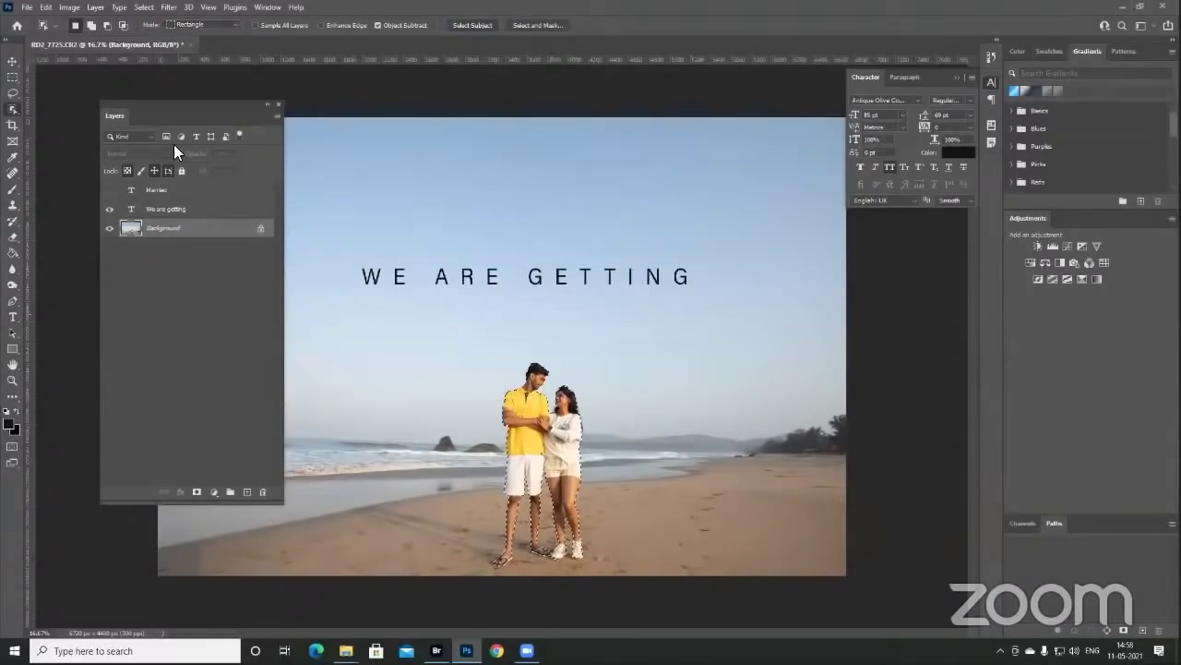
- Show the Married layer, mask the selected couple out of its text and lower its opacity to about 59%
{"action": "left_click", "coordinate": [165, 190]}
{"action": "left_click", "coordinate": [109, 190]}
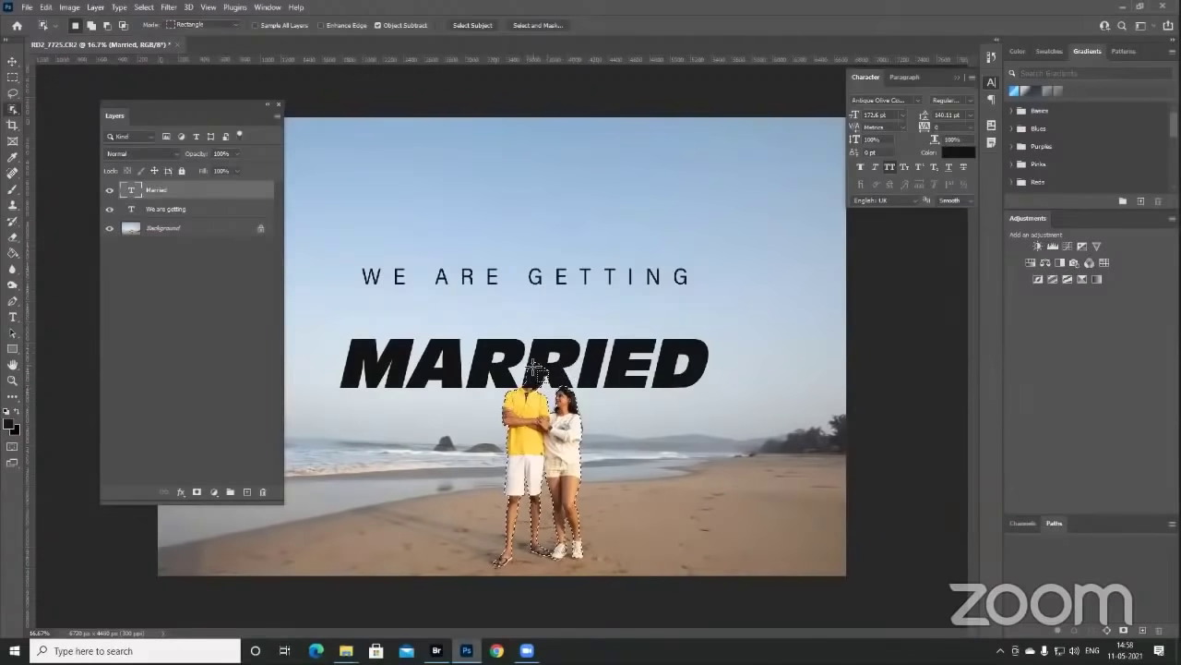
{"action": "left_click", "coordinate": [196, 497]}
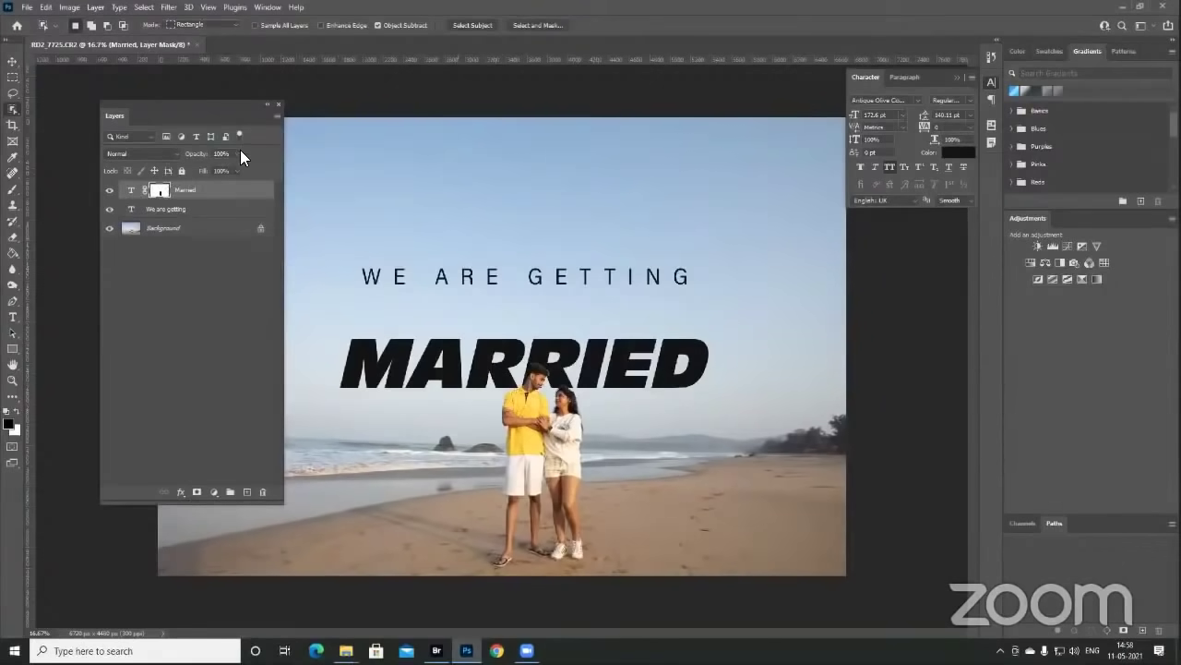
{"action": "left_click", "coordinate": [216, 166]}
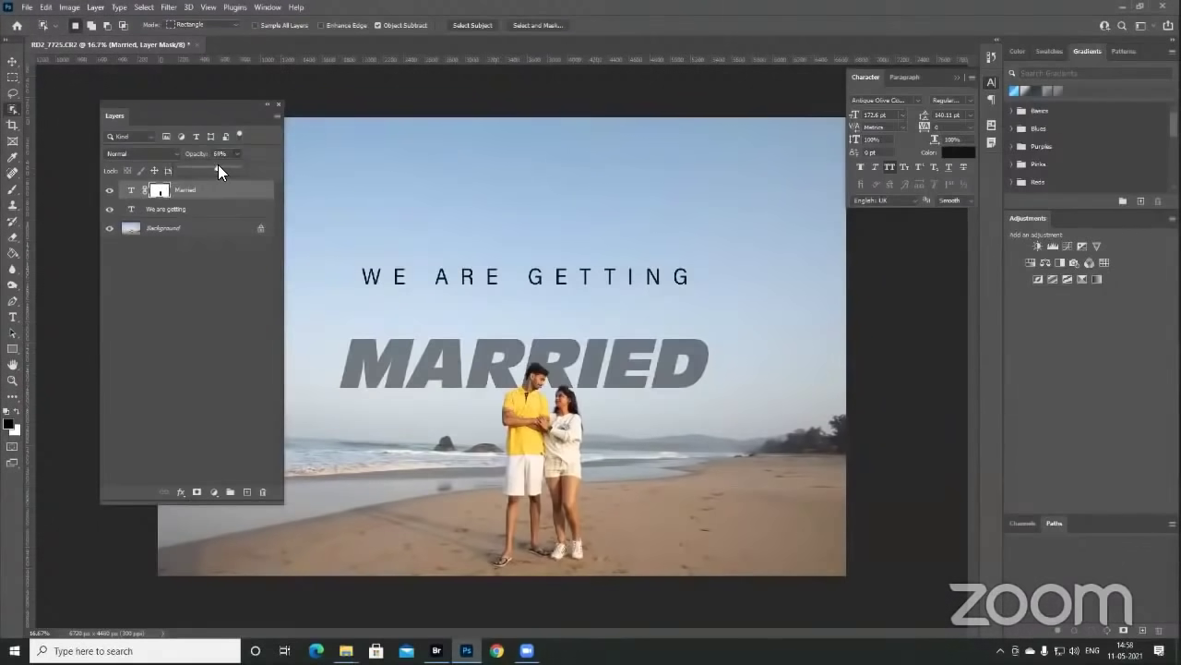
- Scale down the "WE ARE GETTING" line, place it directly above MARRIED and check the couple's masked edges with the panels hidden
{"action": "left_click", "coordinate": [224, 212]}
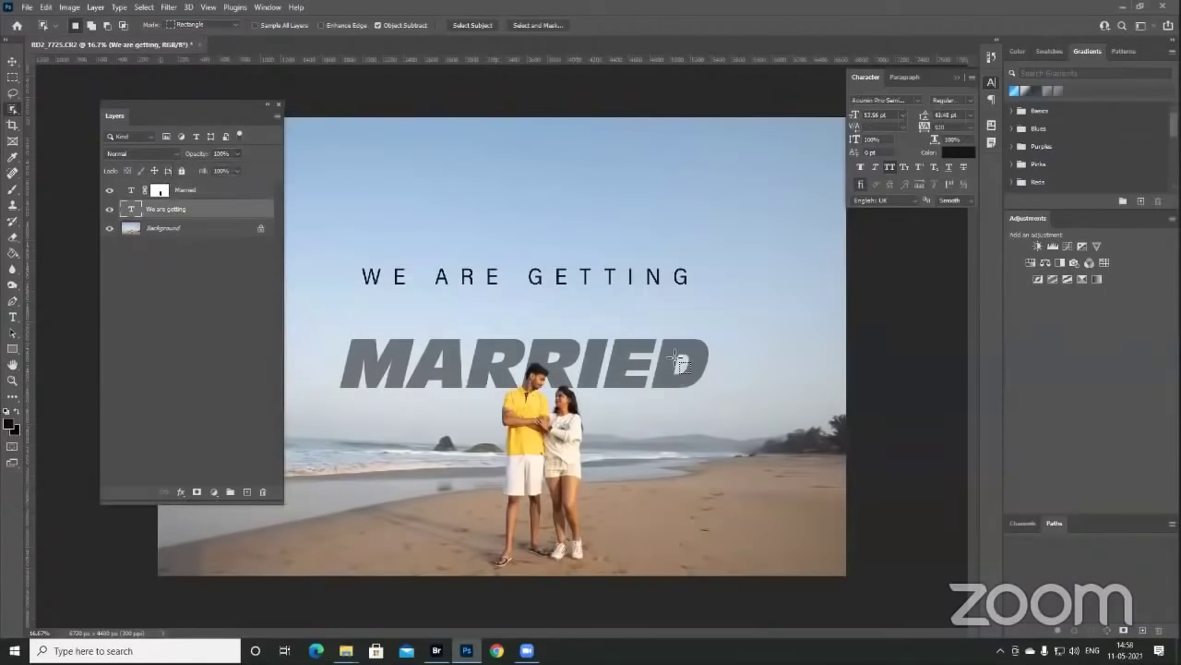
{"action": "key", "text": "ctrl+t"}
{"action": "left_click_drag", "start_coordinate": [695, 266], "coordinate": [608, 334]}
{"action": "key", "text": "Return"}
{"action": "key", "text": "v"}
{"action": "key", "text": "ctrl+minus"}
{"action": "key", "text": "Tab"}
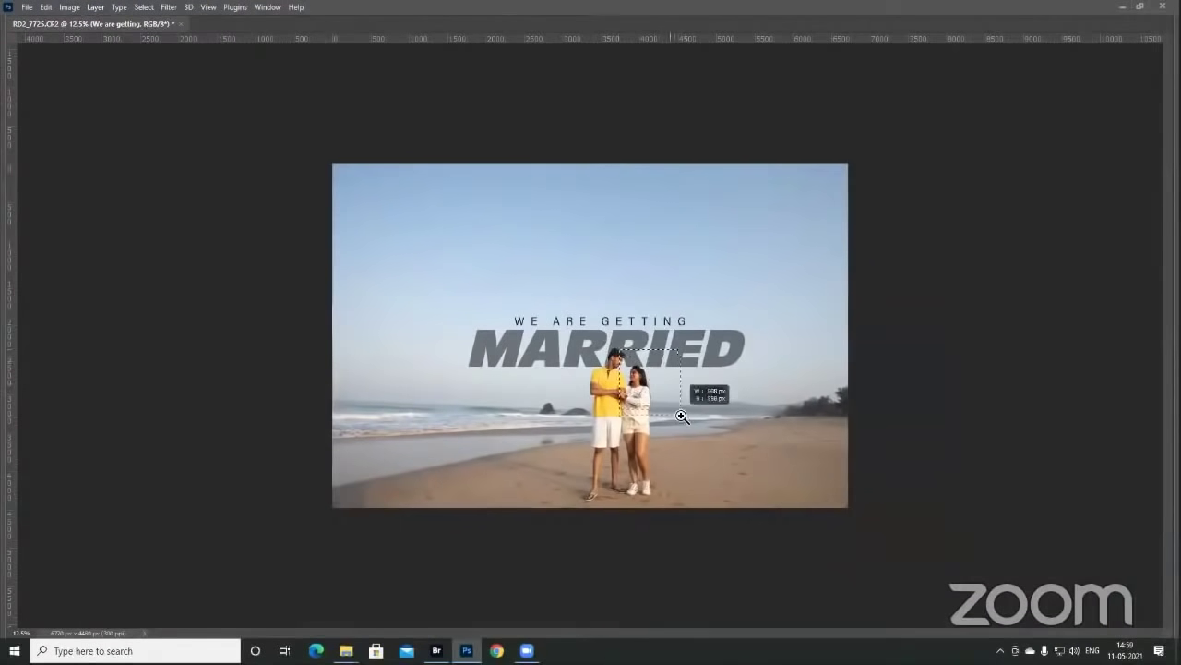
{"action": "scroll", "coordinate": [632, 406], "scroll_direction": "up", "scroll_amount": 10}
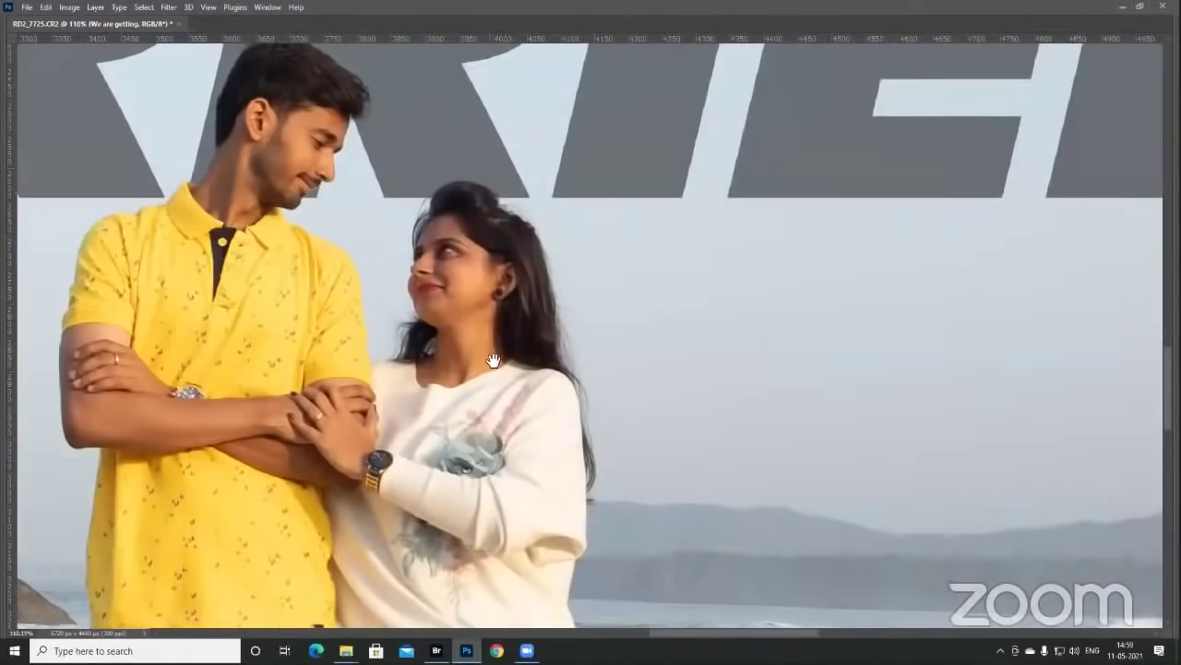
{"action": "scroll", "coordinate": [487, 355], "scroll_direction": "down", "scroll_amount": 1}
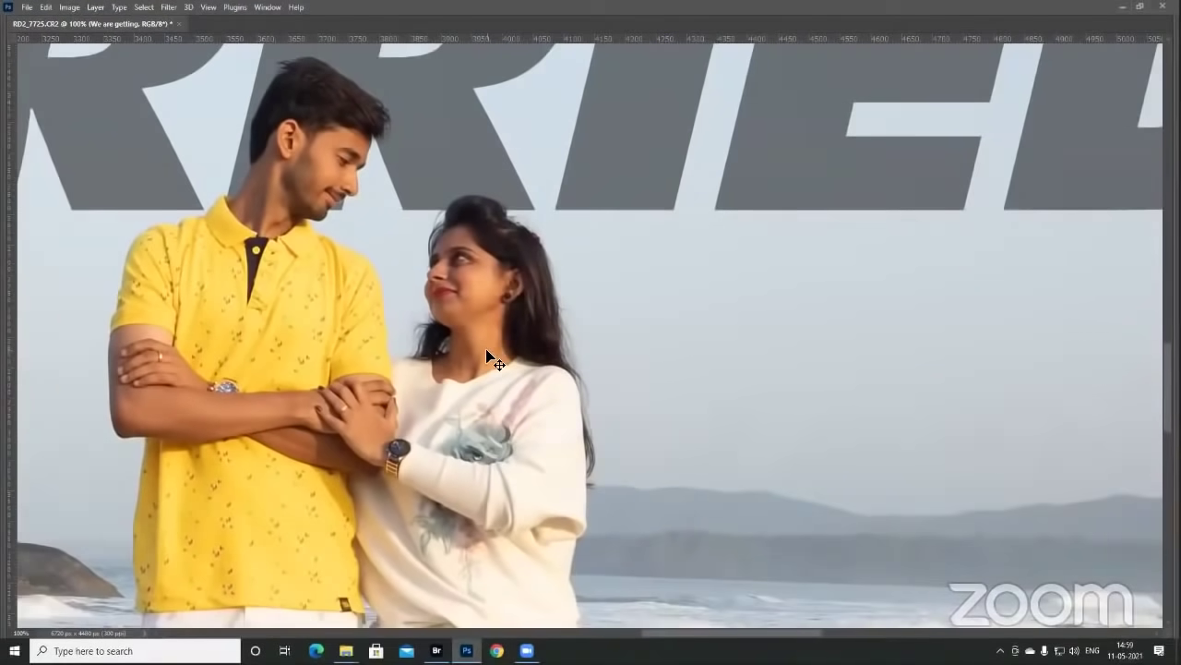
{"action": "scroll", "coordinate": [488, 356], "scroll_direction": "down", "scroll_amount": 1}
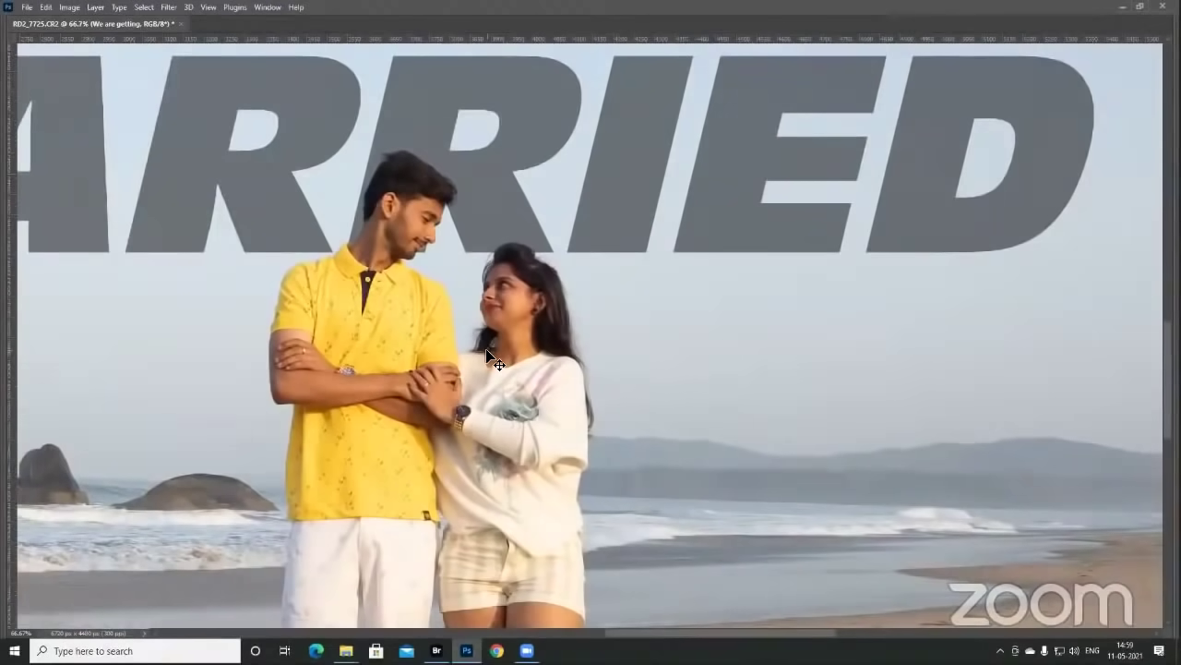
{"action": "scroll", "coordinate": [487, 351], "scroll_direction": "down", "scroll_amount": 4}
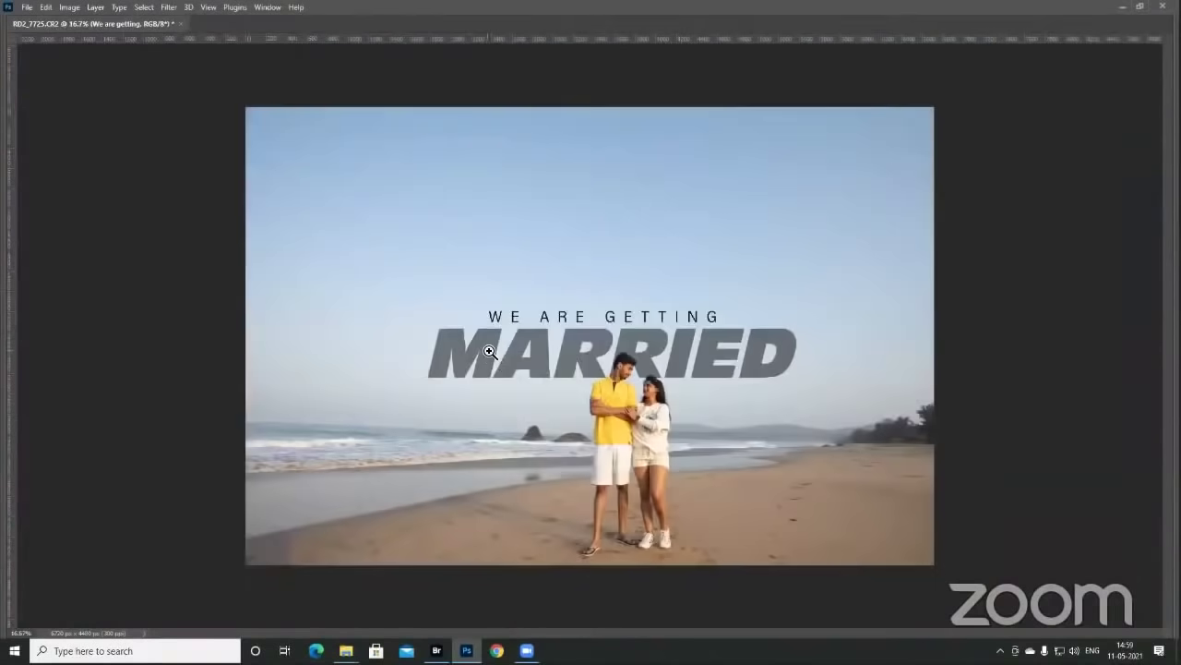
- Set up the Rectangle tool to draw a shape with no fill and a white stroke
{"action": "key", "text": "Tab"}
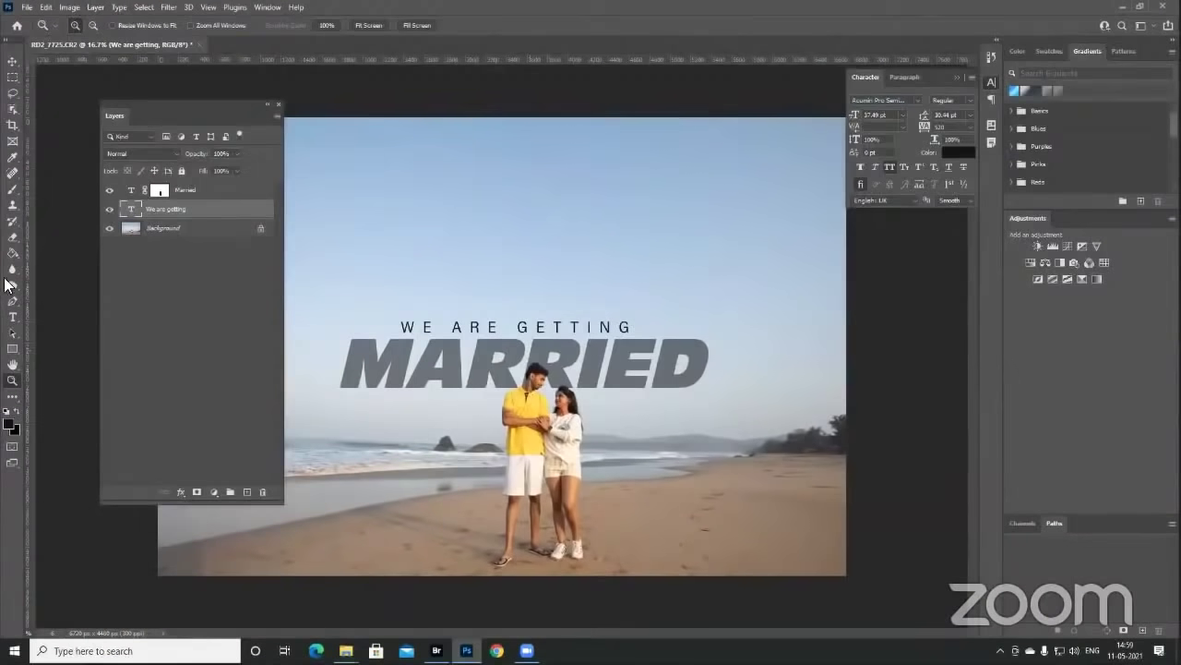
{"action": "left_click", "coordinate": [12, 350]}
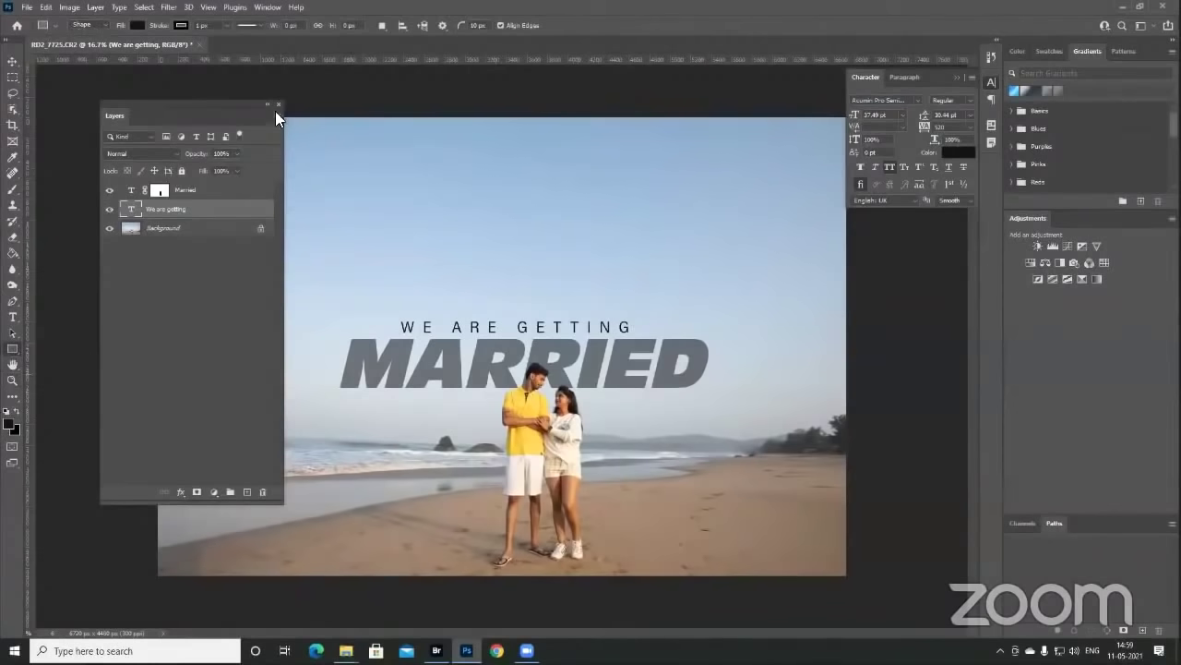
{"action": "key", "text": "F7"}
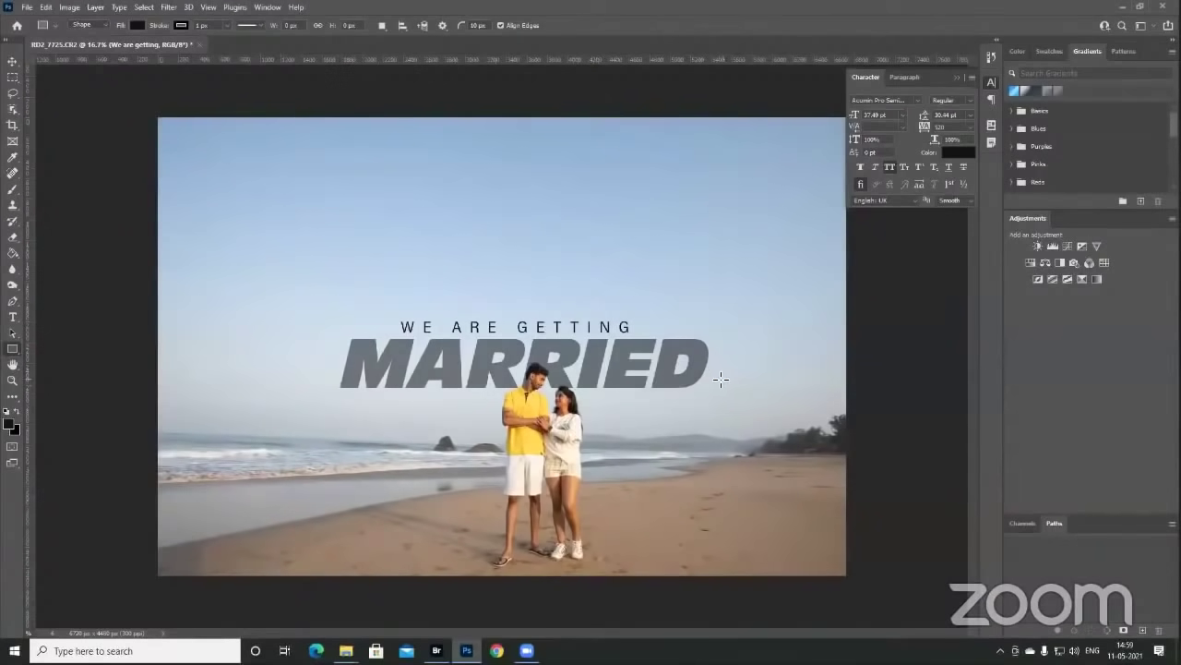
{"action": "right_click", "coordinate": [12, 349]}
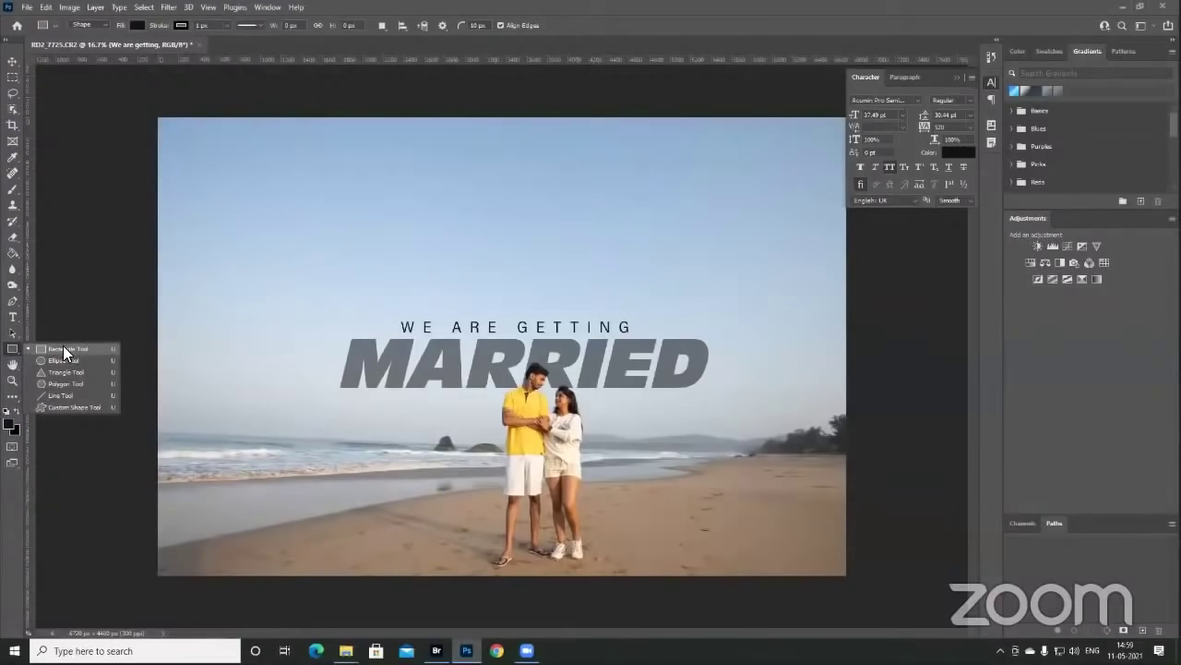
{"action": "left_click", "coordinate": [63, 349]}
{"action": "left_click", "coordinate": [136, 26]}
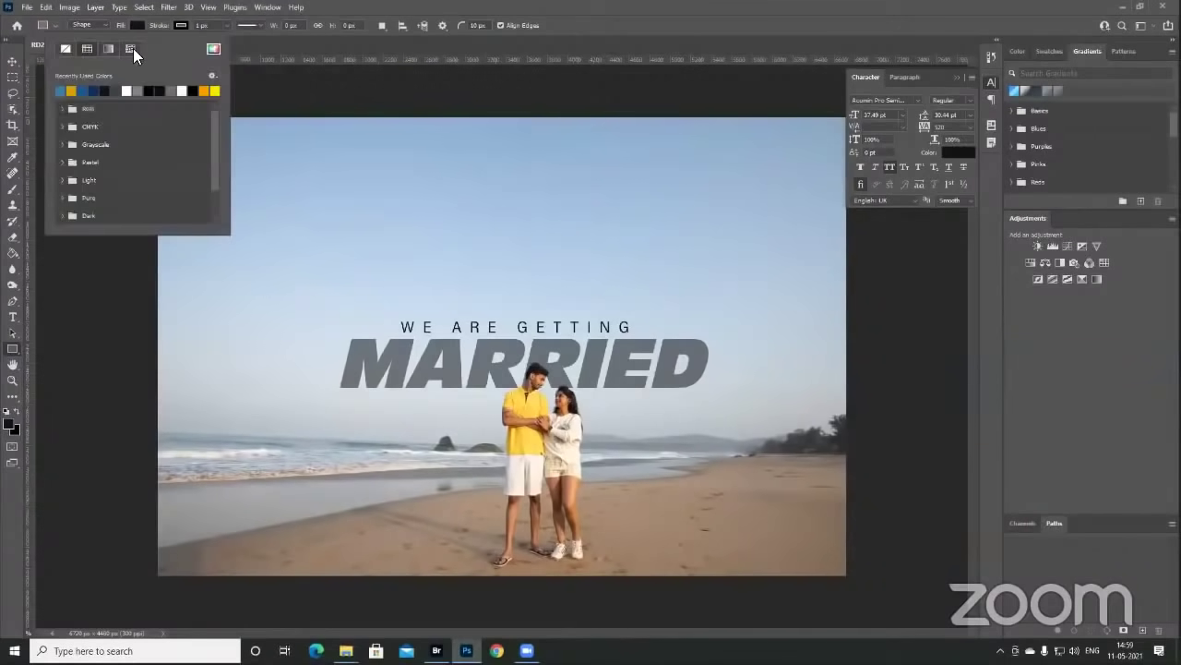
{"action": "left_click", "coordinate": [65, 48]}
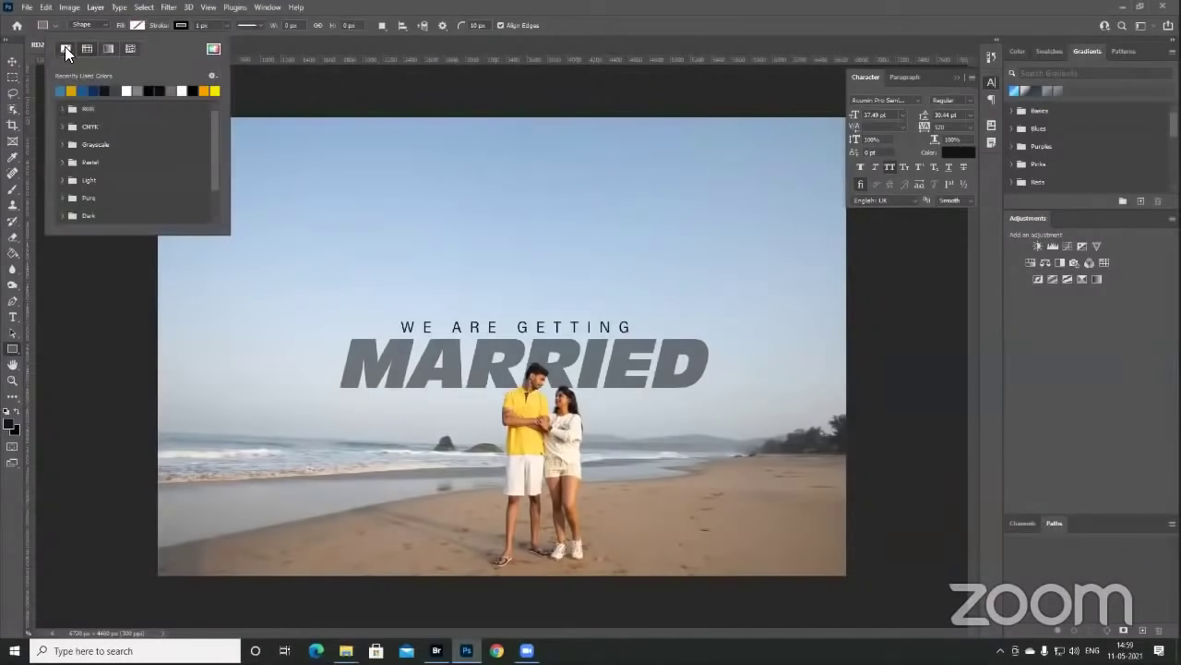
{"action": "left_click", "coordinate": [181, 26]}
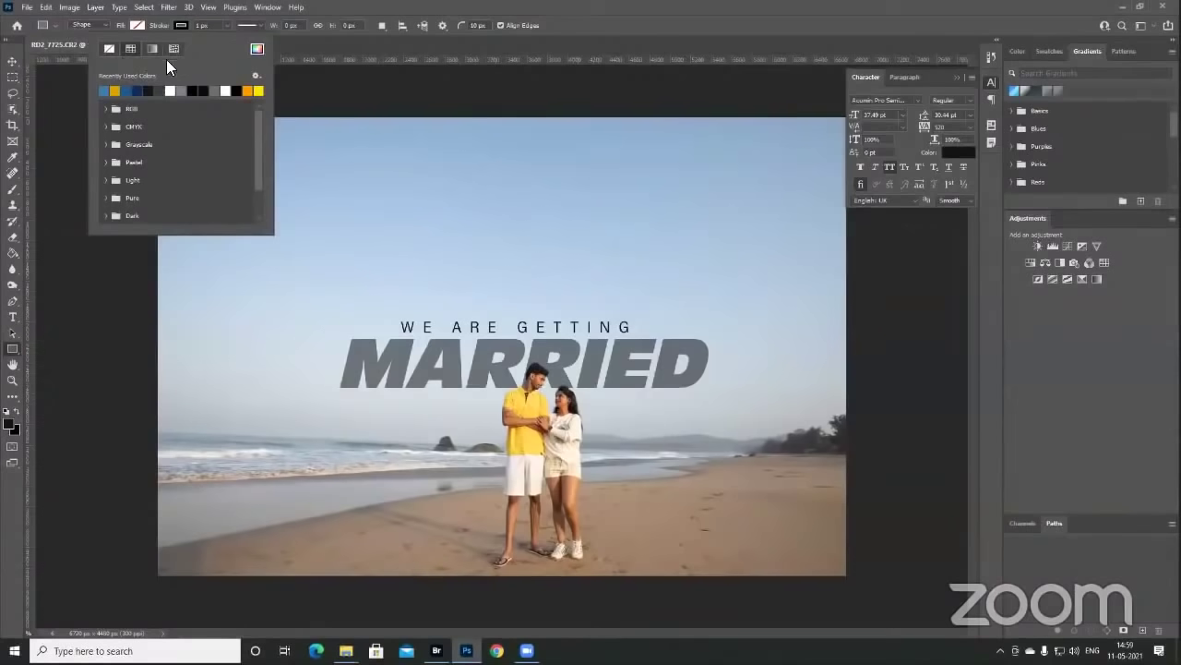
{"action": "left_click", "coordinate": [257, 48]}
{"action": "left_click_drag", "start_coordinate": [698, 197], "coordinate": [686, 154]}
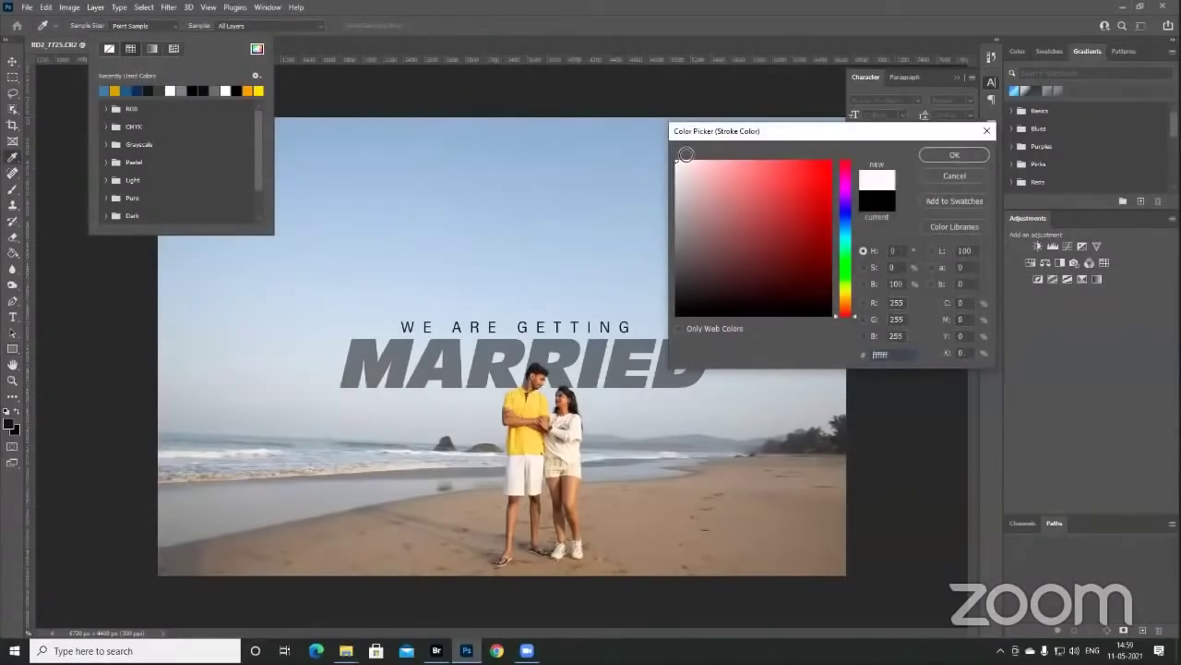
{"action": "left_click", "coordinate": [928, 155]}
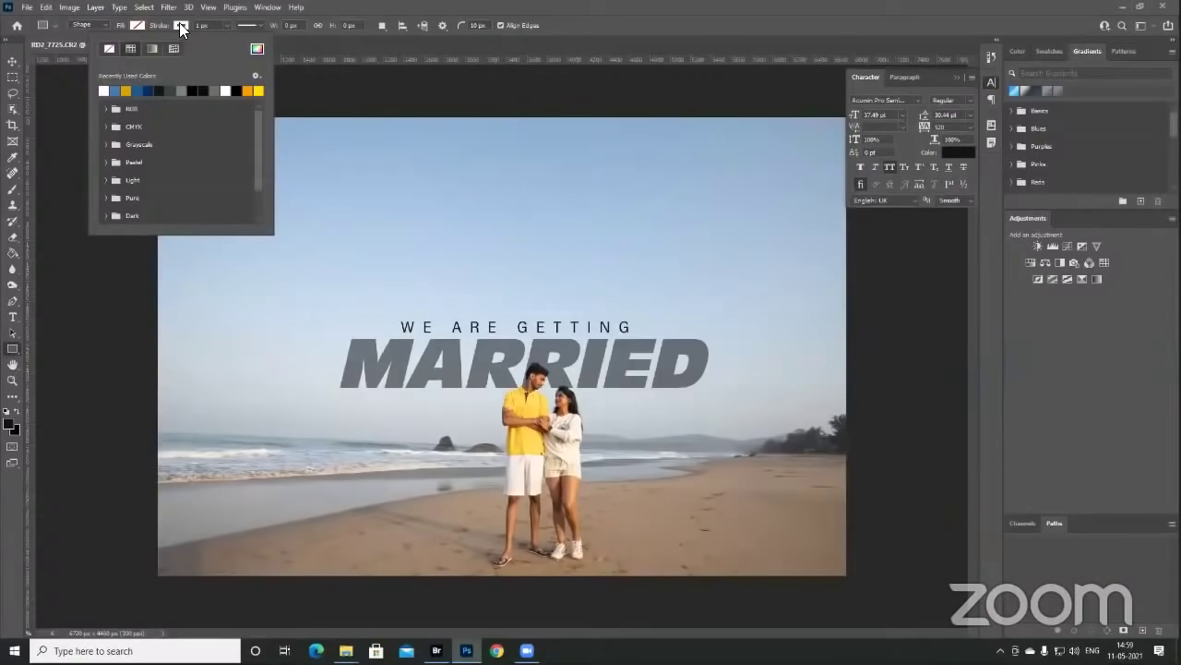
- Draw a rectangle about 3950 by 750 px around the wedding title, using a stroke width of about 23.79 px
{"action": "left_click", "coordinate": [224, 26]}
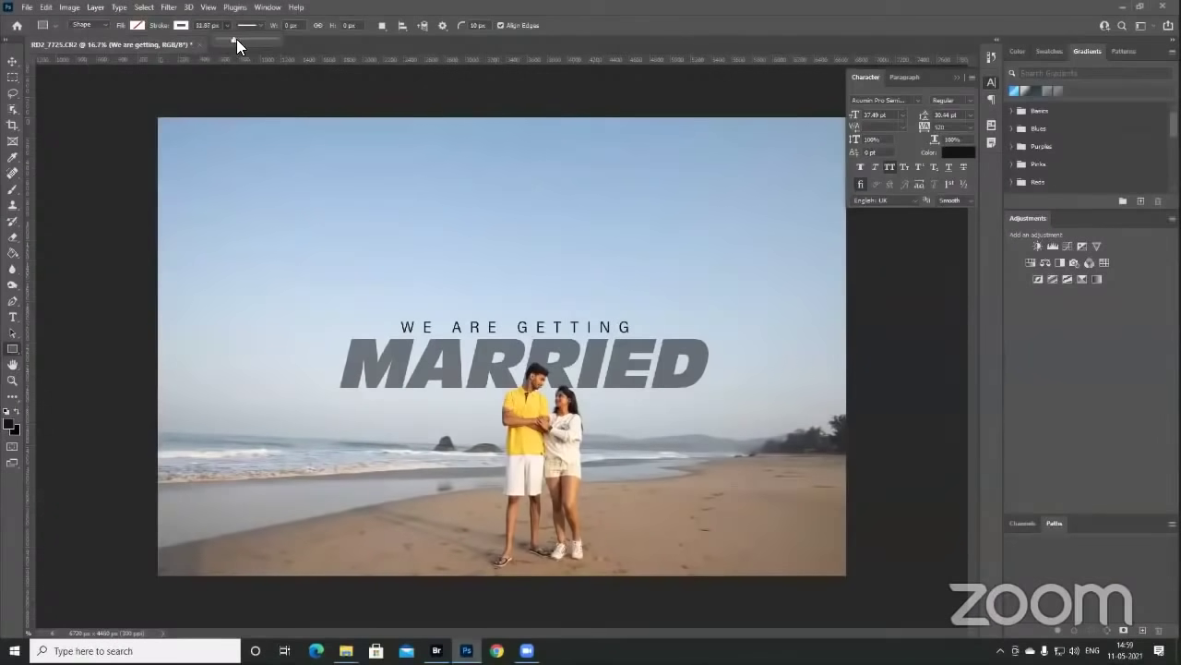
{"action": "left_click", "coordinate": [232, 39]}
{"action": "left_click_drag", "start_coordinate": [314, 298], "coordinate": [717, 377]}
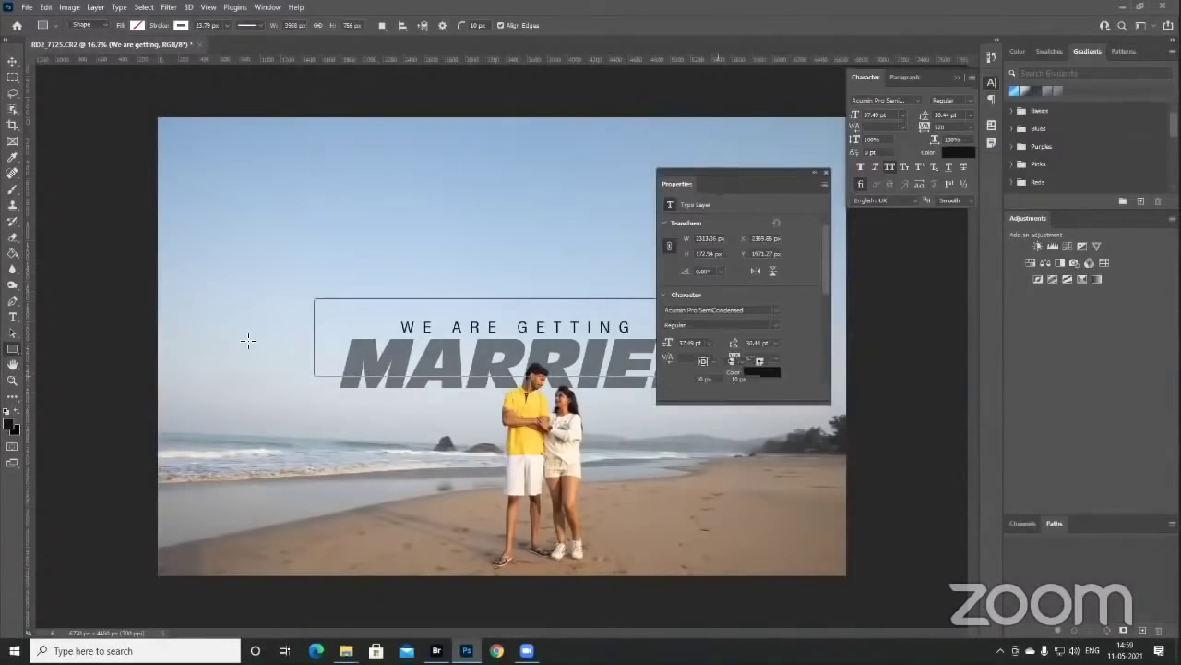
{"action": "left_click", "coordinate": [824, 172]}
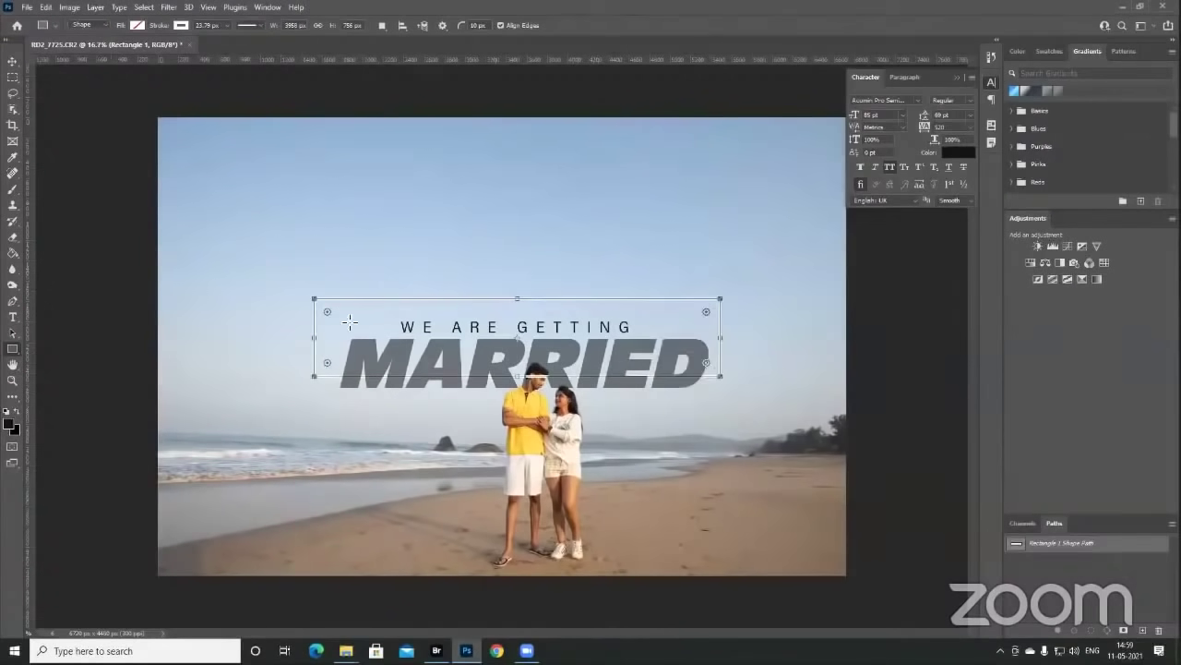
- Move the white rectangle slightly so that it is centred around the title text
{"action": "left_click", "coordinate": [13, 62]}
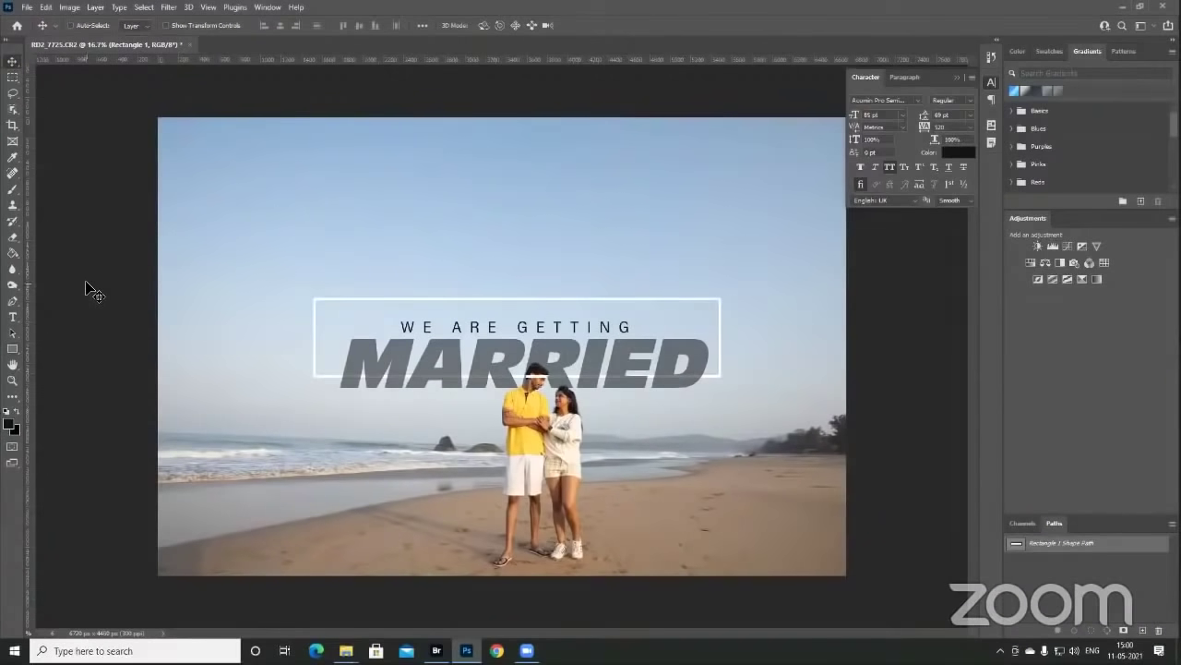
{"action": "key", "text": "F7"}
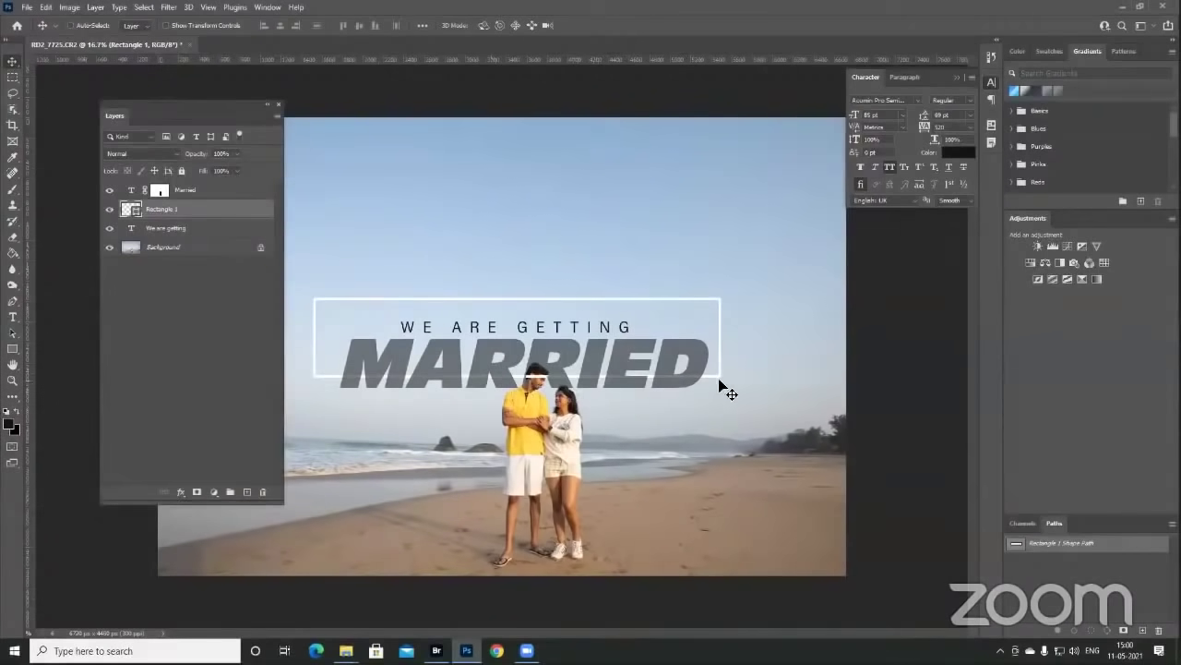
{"action": "left_click_drag", "start_coordinate": [688, 371], "coordinate": [695, 373]}
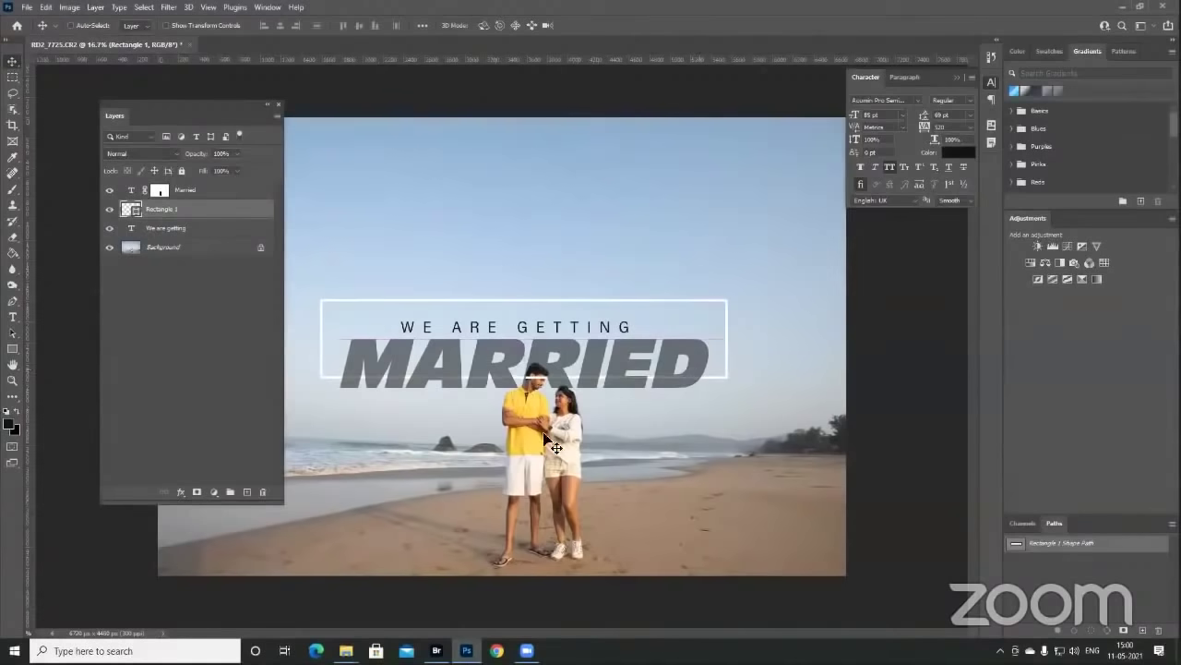
- Mask out the frame's lower edge behind MARRIED, leaving only short stubs at both corners, and hide the panels
{"action": "key", "text": "m"}
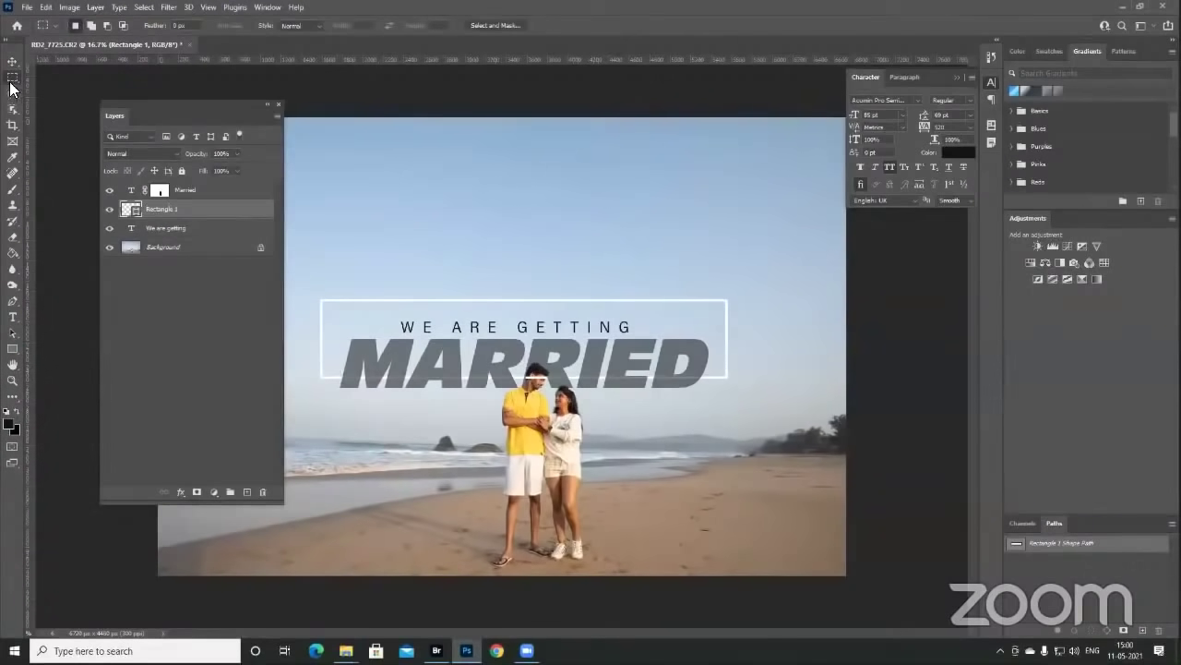
{"action": "left_click_drag", "start_coordinate": [336, 367], "coordinate": [715, 386]}
{"action": "left_click", "coordinate": [196, 492]}
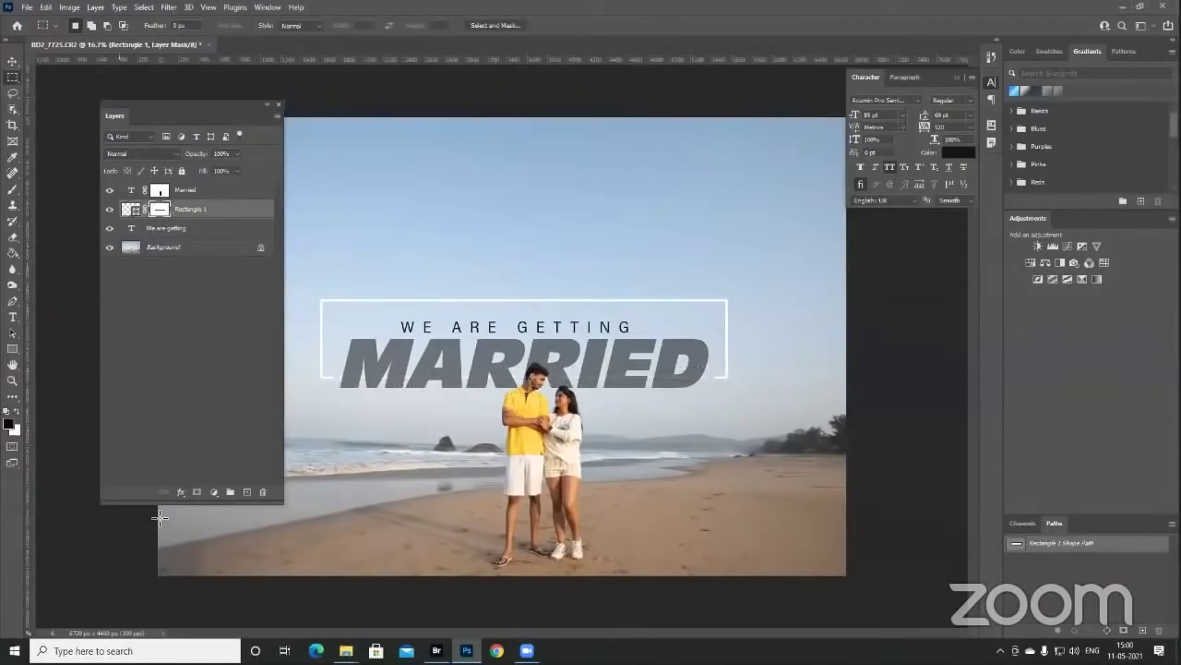
{"action": "key", "text": "Tab"}
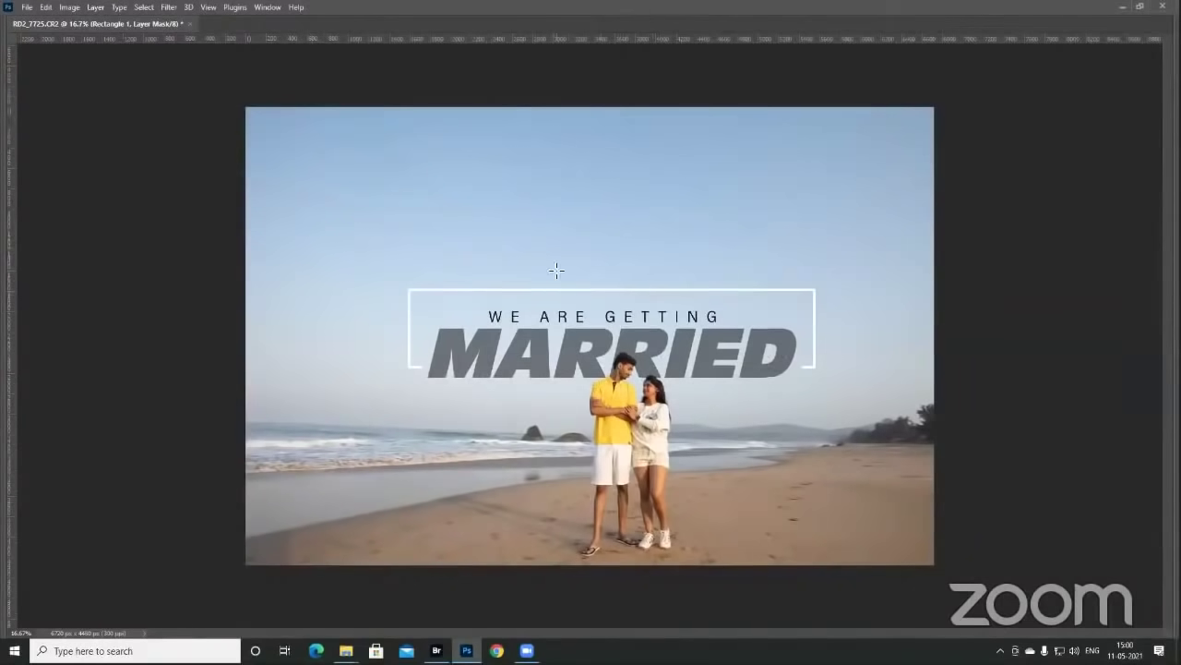
- Start a new text line in the sky above the frame and set its tracking to 0
{"action": "key", "text": "ctrl+v"}
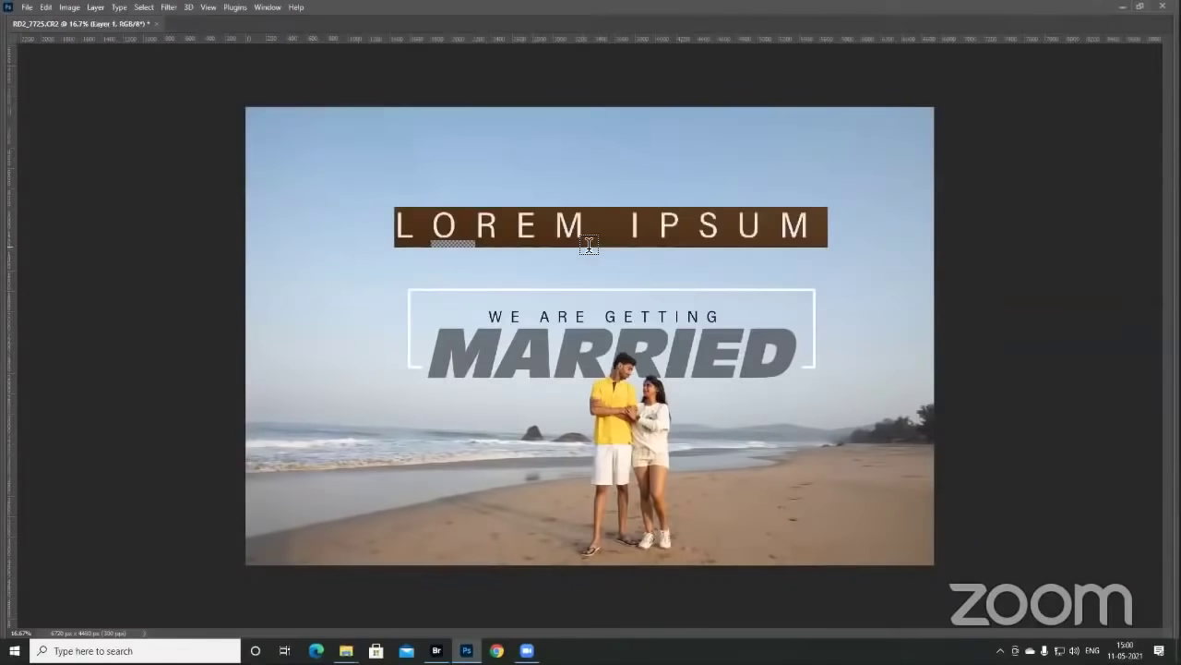
{"action": "key", "text": "shift+Tab"}
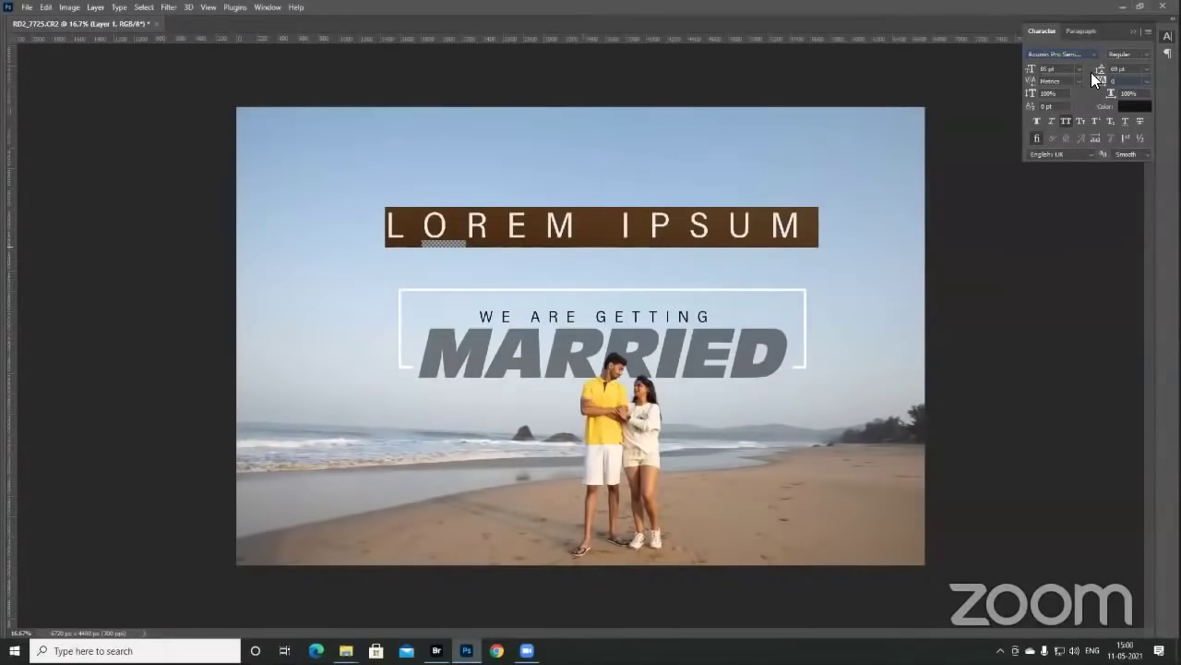
{"action": "key", "text": "Return"}
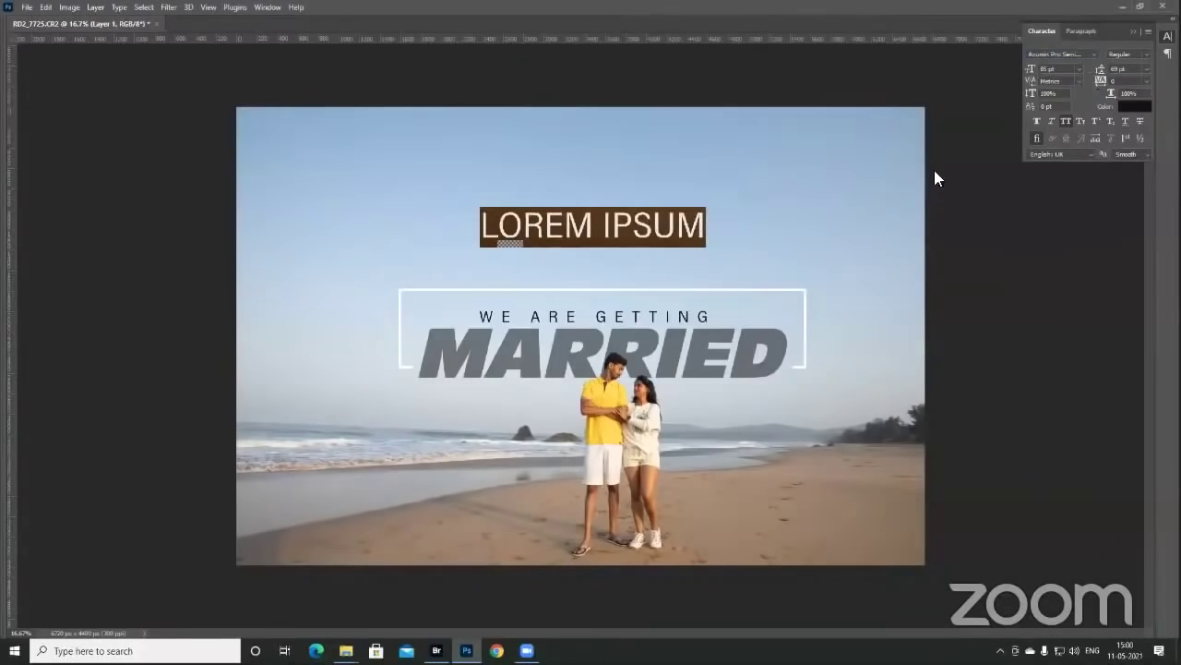
- Replace the placeholder text with the couple's first names joined by an ampersand
{"action": "left_click_drag", "start_coordinate": [497, 233], "coordinate": [530, 238]}
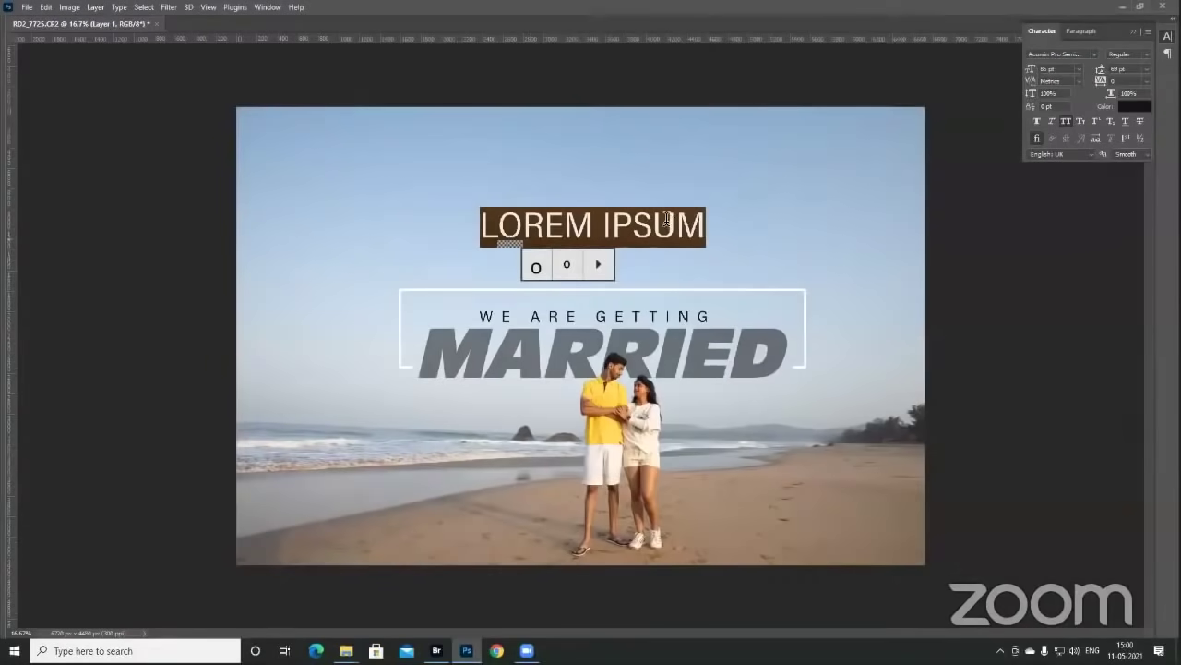
{"action": "type", "text": "RA"}
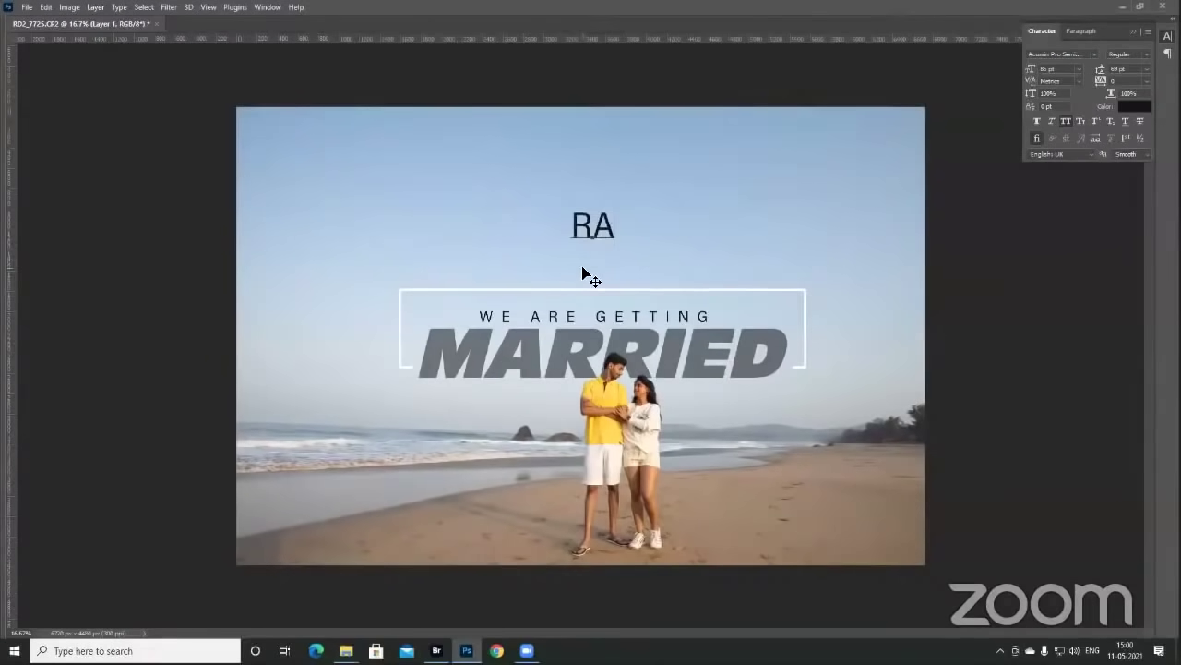
{"action": "type", "text": "JKUM"}
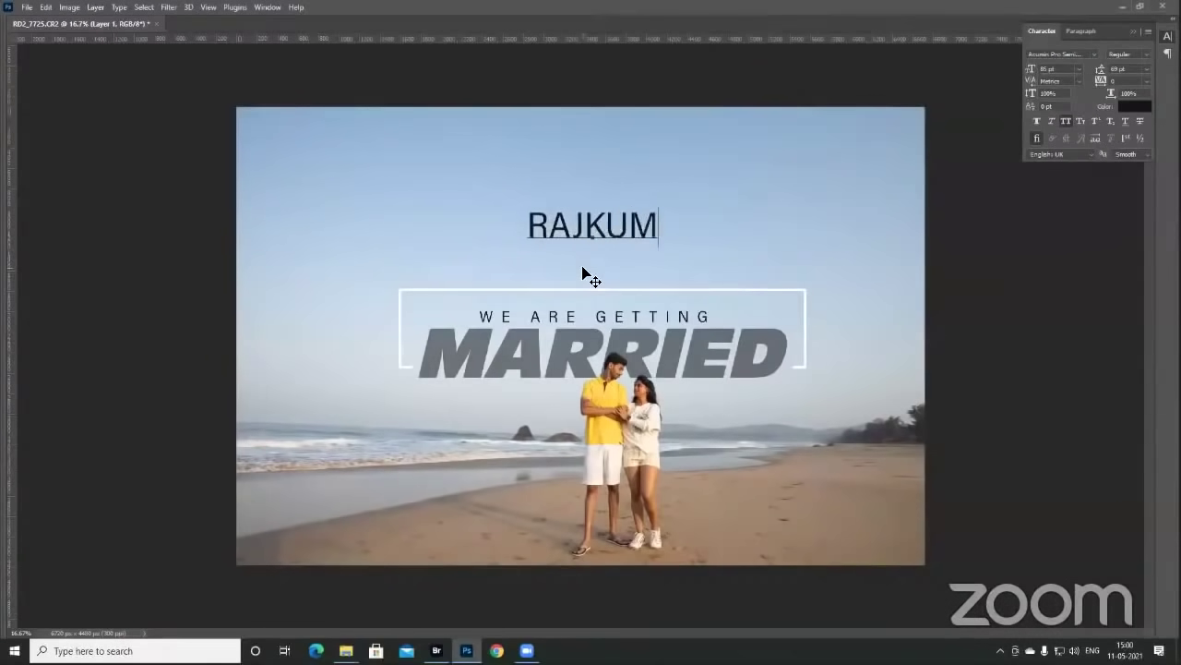
{"action": "type", "text": "AR &"}
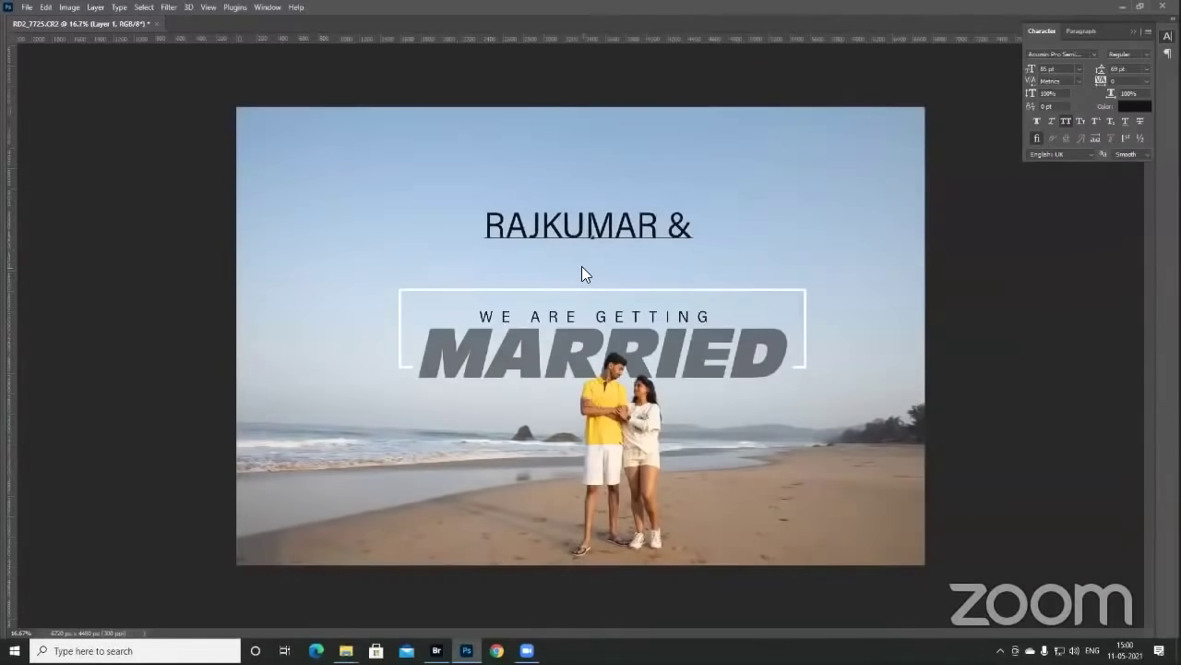
{"action": "type", "text": " RAJ"}
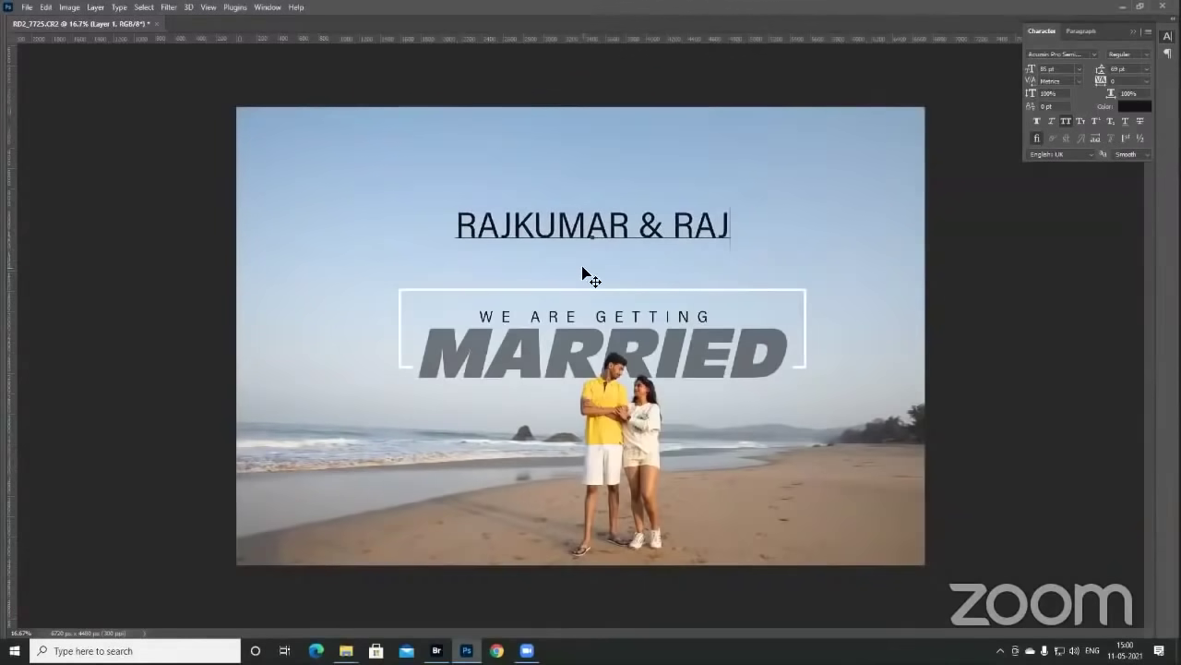
{"action": "type", "text": "NANDI"}
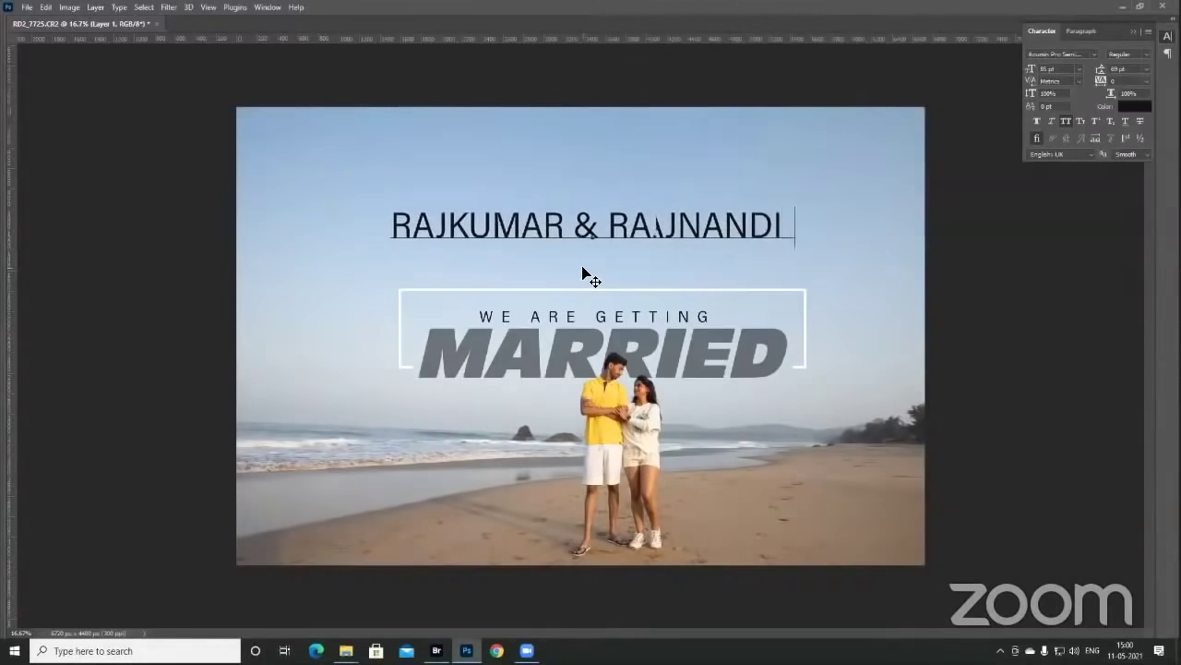
{"action": "type", "text": "NI"}
- Reduce the font size of the whole names line to 30 pt
{"action": "key", "text": "ctrl+a"}
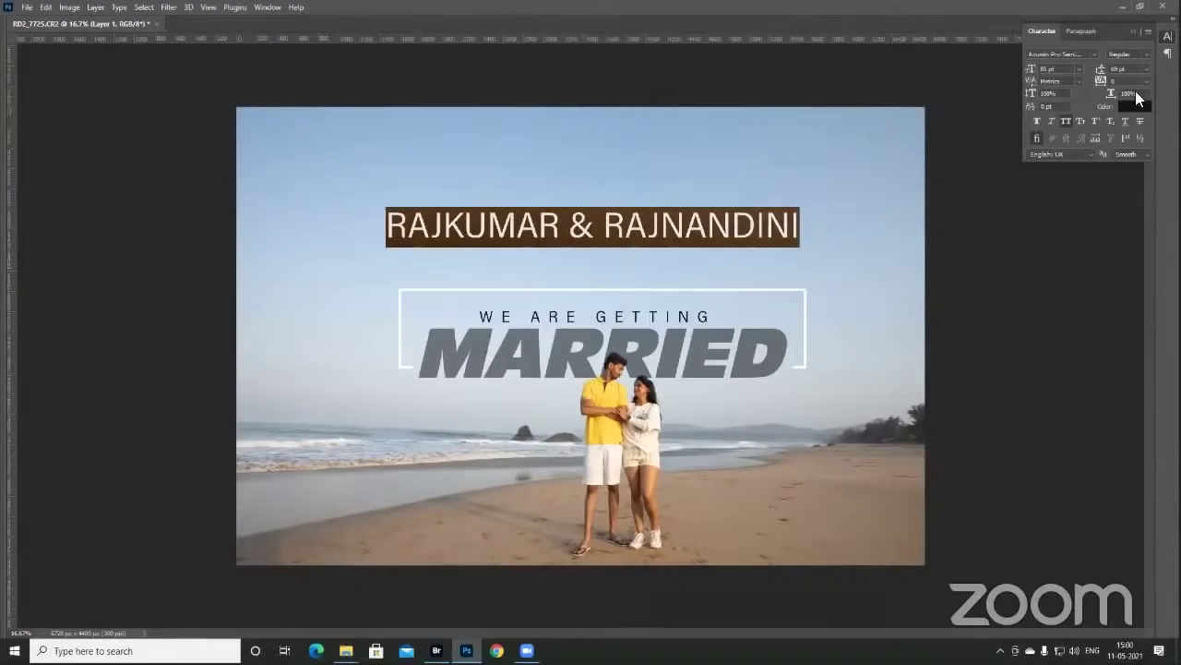
{"action": "key", "text": "ctrl+shift+comma"}
{"action": "key", "text": "ctrl+shift+comma"}
{"action": "key", "text": "ctrl+shift+comma"}
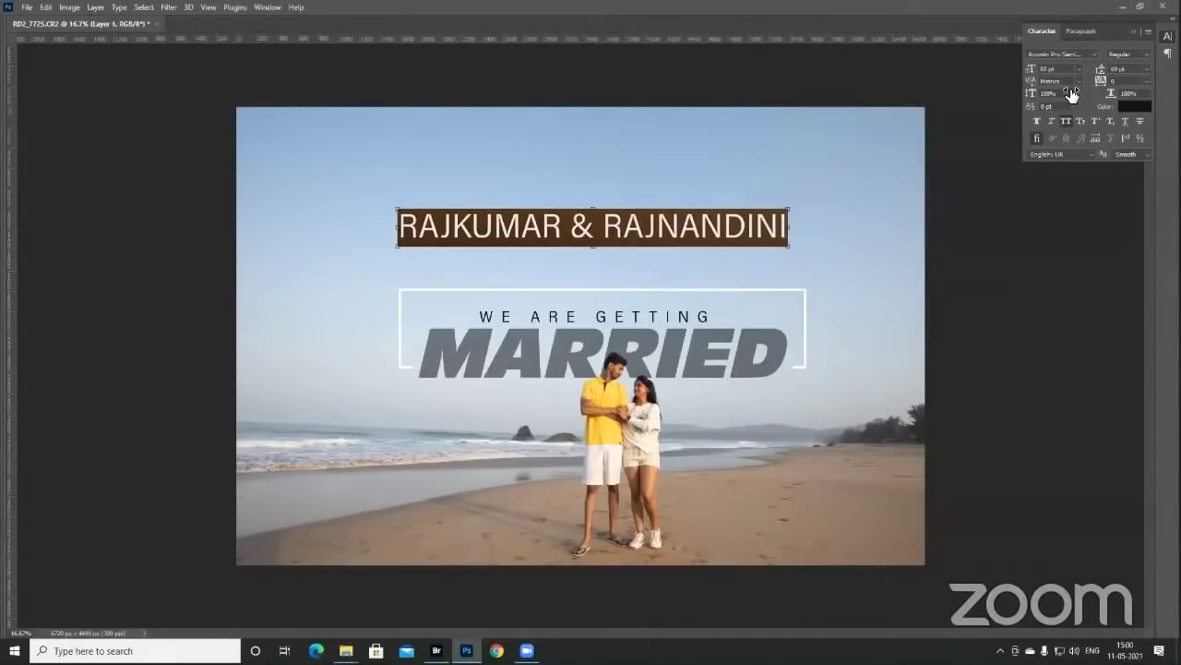
{"action": "key", "text": "ctrl+shift+comma"}
{"action": "key", "text": "ctrl+shift+comma"}
{"action": "key", "text": "ctrl+shift+comma"}
{"action": "key", "text": "ctrl+shift+comma"}
{"action": "key", "text": "ctrl+shift+comma"}
{"action": "key", "text": "ctrl+shift+comma"}
{"action": "key", "text": "ctrl+shift+comma"}
{"action": "key", "text": "ctrl+shift+comma"}
{"action": "key", "text": "ctrl+shift+comma"}
{"action": "key", "text": "ctrl+shift+comma"}
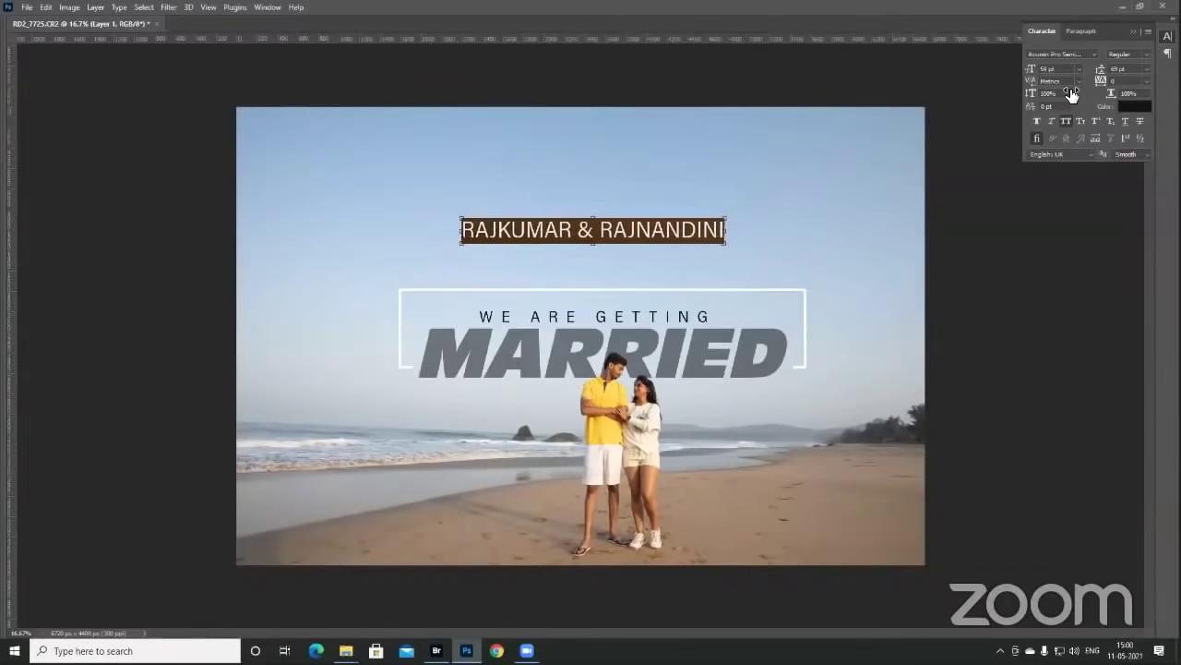
{"action": "key", "text": "ctrl+shift+comma"}
{"action": "key", "text": "ctrl+shift+comma"}
{"action": "key", "text": "ctrl+shift+comma"}
{"action": "key", "text": "ctrl+shift+comma"}
{"action": "key", "text": "ctrl+shift+comma"}
{"action": "key", "text": "ctrl+shift+comma"}
{"action": "key", "text": "ctrl+shift+comma"}
{"action": "key", "text": "ctrl+shift+comma"}
{"action": "key", "text": "ctrl+shift+comma"}
{"action": "key", "text": "ctrl+shift+comma"}
{"action": "key", "text": "ctrl+shift+comma"}
{"action": "key", "text": "ctrl+shift+comma"}
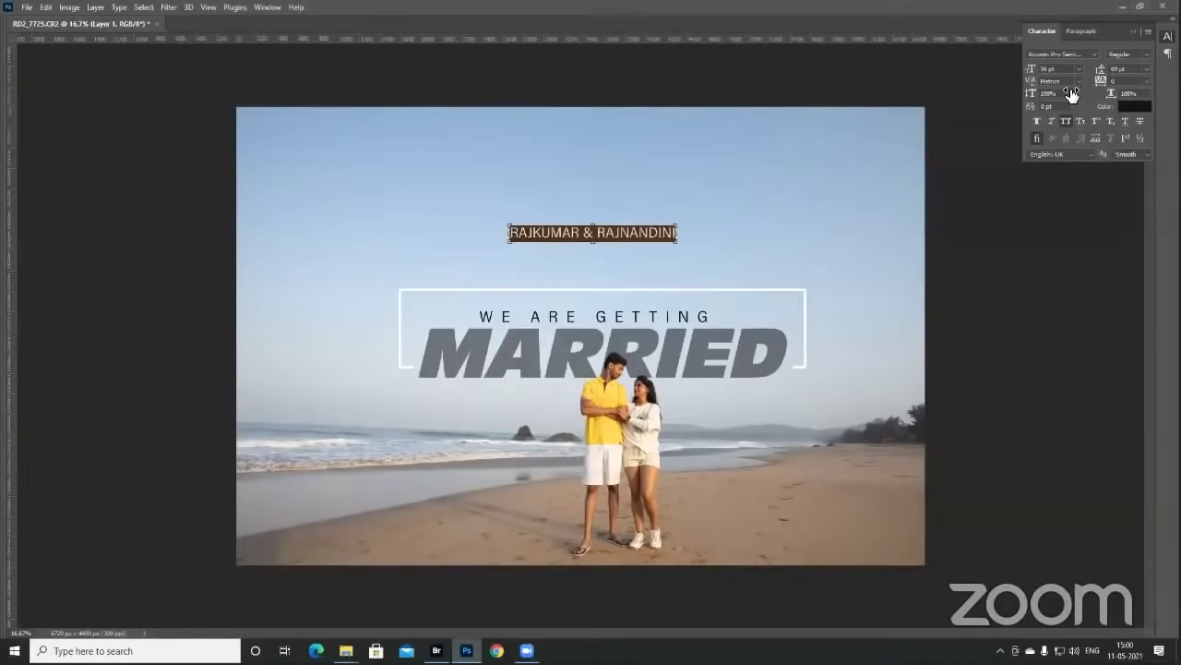
{"action": "key", "text": "ctrl+shift+period"}
{"action": "key", "text": "ctrl+shift+comma"}
{"action": "key", "text": "ctrl+shift+comma"}
{"action": "key", "text": "ctrl+shift+comma"}
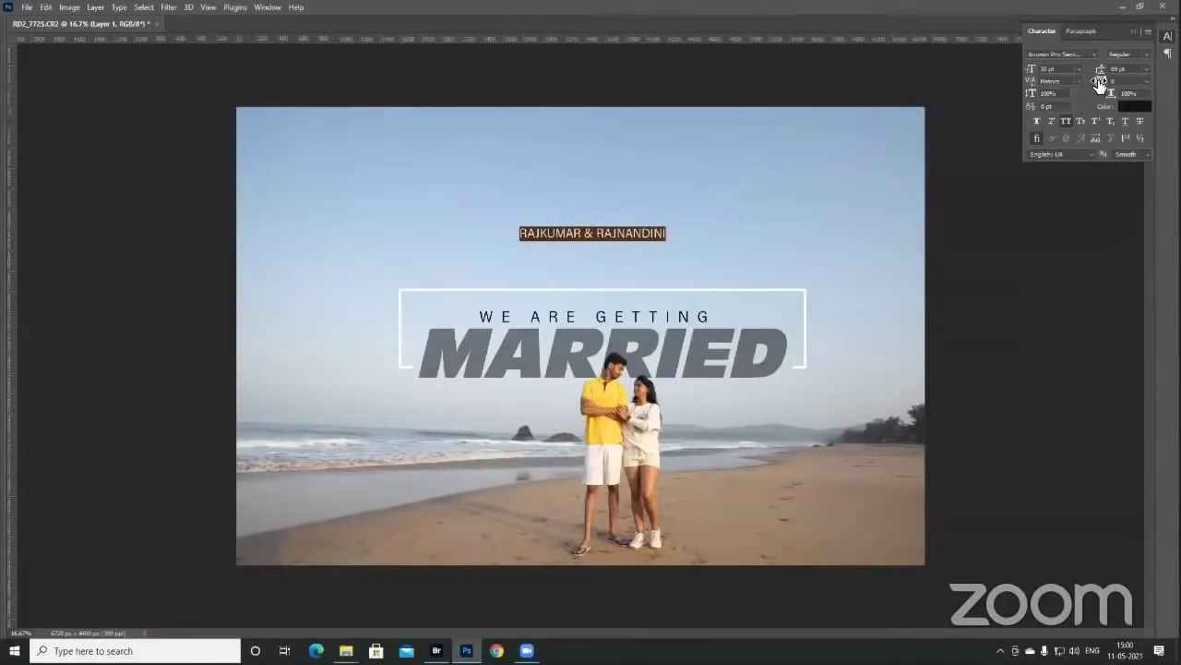
- Widen the tracking of the names line to 400 and commit the text
{"action": "left_click_drag", "start_coordinate": [1100, 82], "coordinate": [1116, 74]}
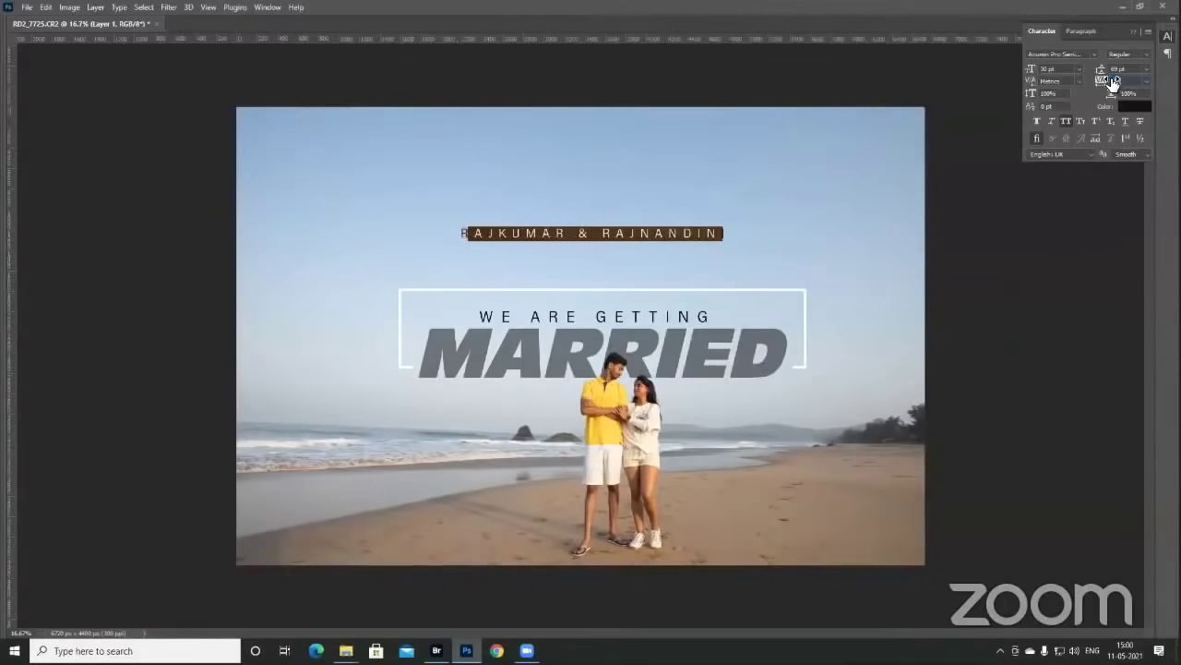
{"action": "left_click", "coordinate": [648, 230]}
{"action": "key", "text": "ctrl+Return"}
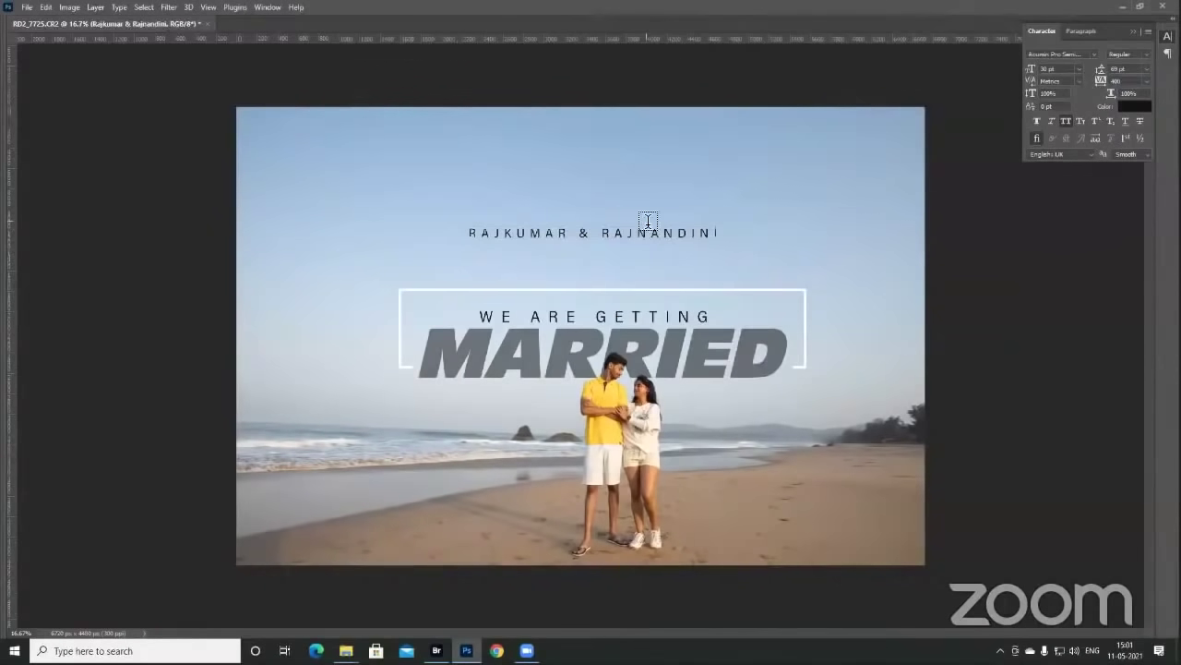
- Move the names line down onto the frame's upper edge, above WE ARE GETTING
{"action": "left_click_drag", "start_coordinate": [634, 238], "coordinate": [636, 282]}
{"action": "key", "text": "shift+Down"}
{"action": "key", "text": "shift+Down"}
{"action": "key", "text": "shift+Down"}
{"action": "key", "text": "shift+Down"}
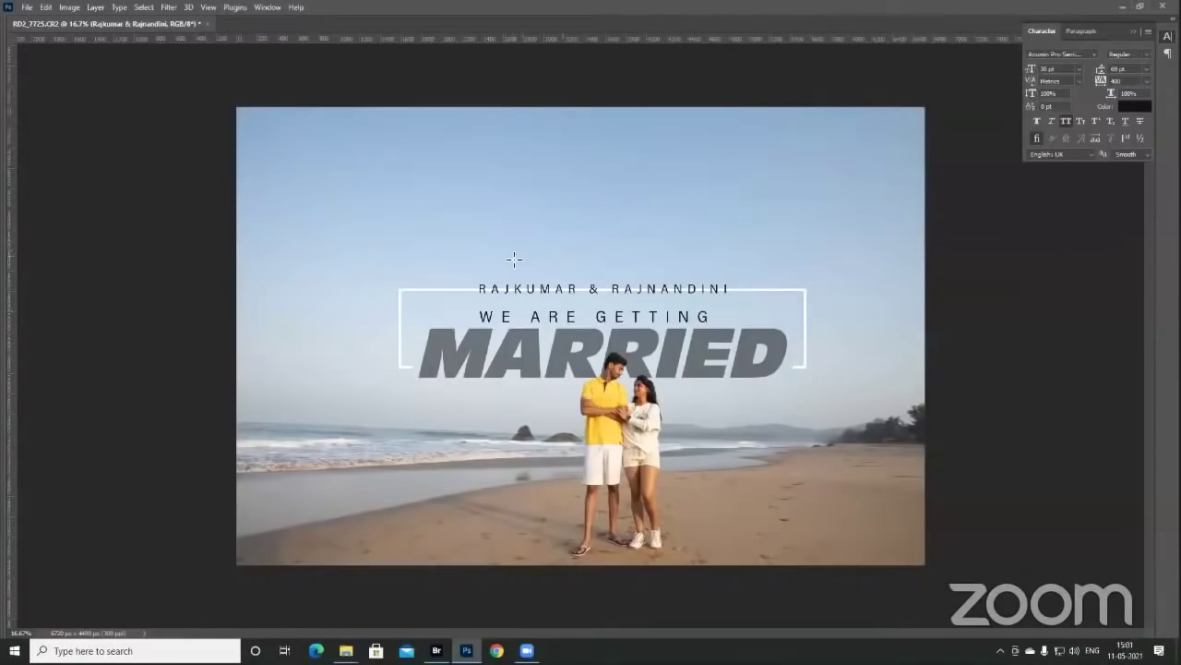
- Mask out the part of the white frame's upper edge that runs behind the couple's names, and deselect
{"action": "key", "text": "Tab"}
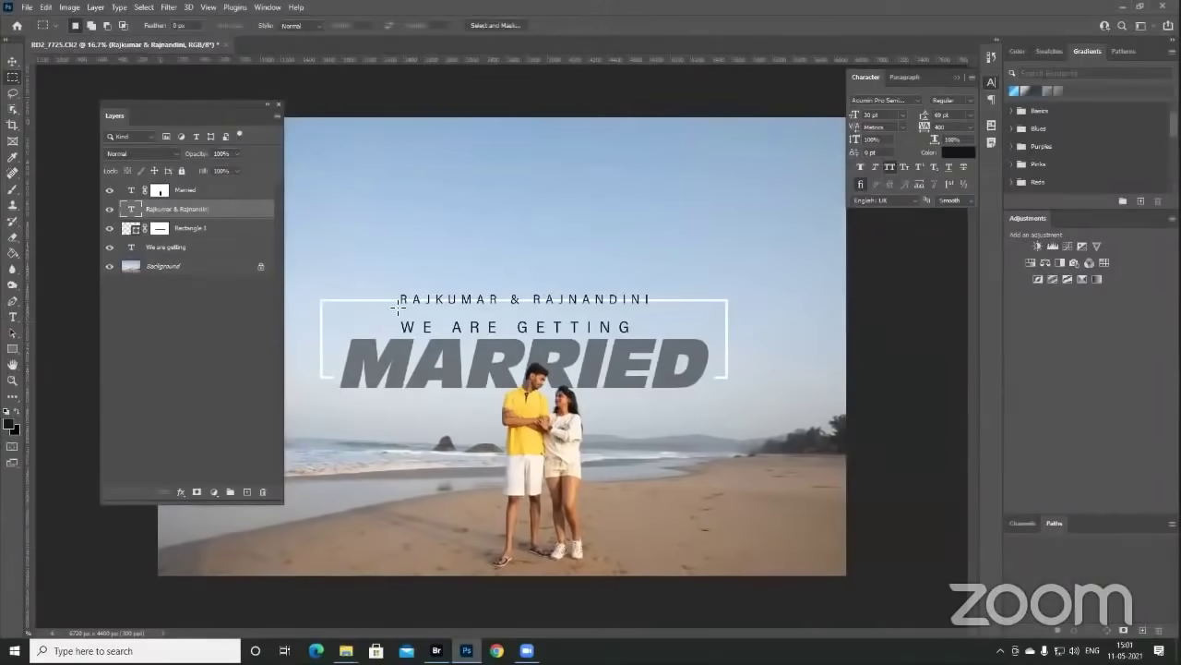
{"action": "left_click_drag", "start_coordinate": [391, 293], "coordinate": [656, 306]}
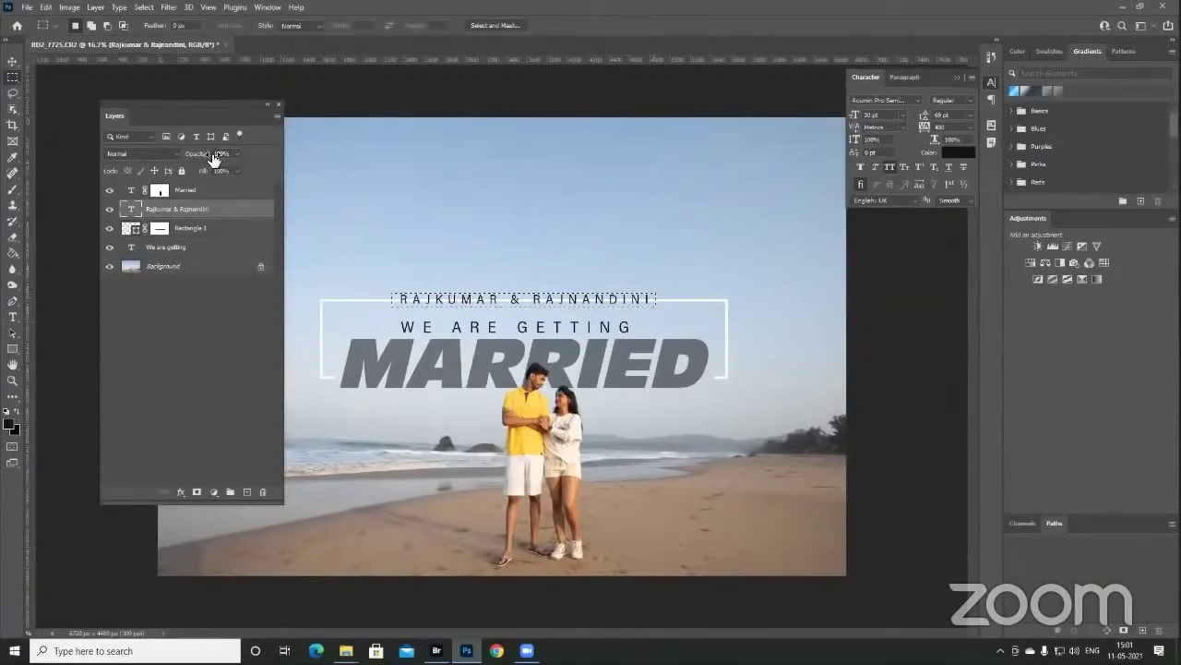
{"action": "left_click", "coordinate": [160, 228]}
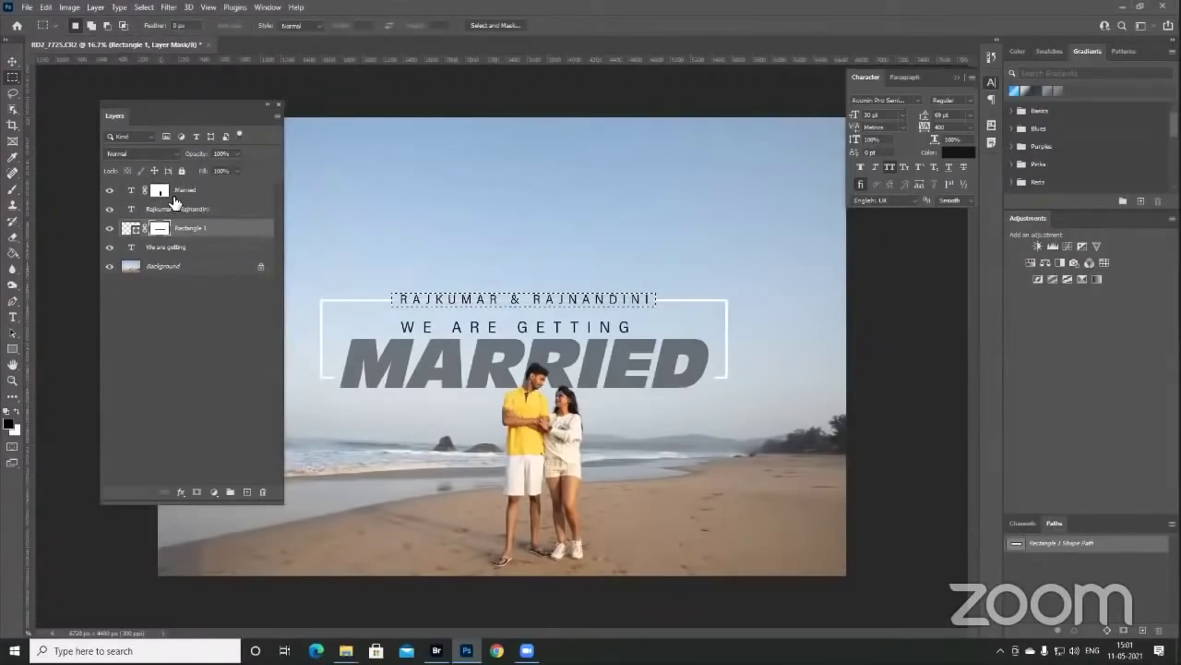
{"action": "key", "text": "alt+BackSpace"}
{"action": "key", "text": "ctrl+d"}
{"action": "key", "text": "Tab"}
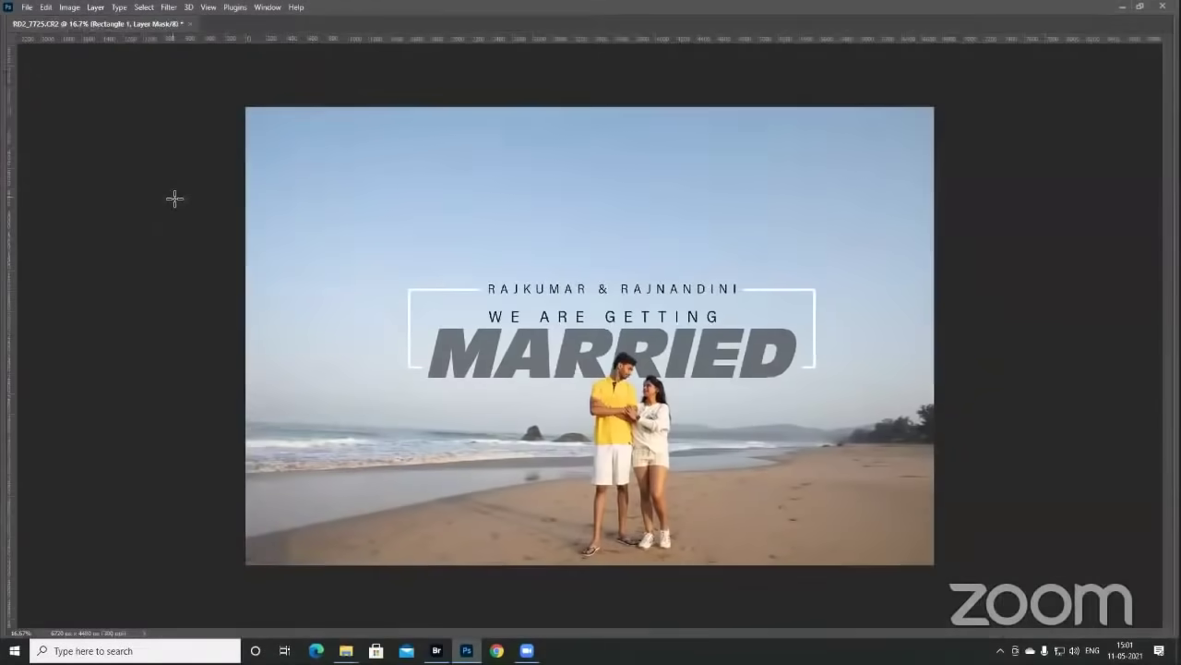
- Examine the framed title against the whole photo and the lower edge of the MARRIED lettering close up
{"action": "key", "text": "ctrl+minus"}
{"action": "key", "text": "Tab"}
{"action": "key", "text": "Tab"}
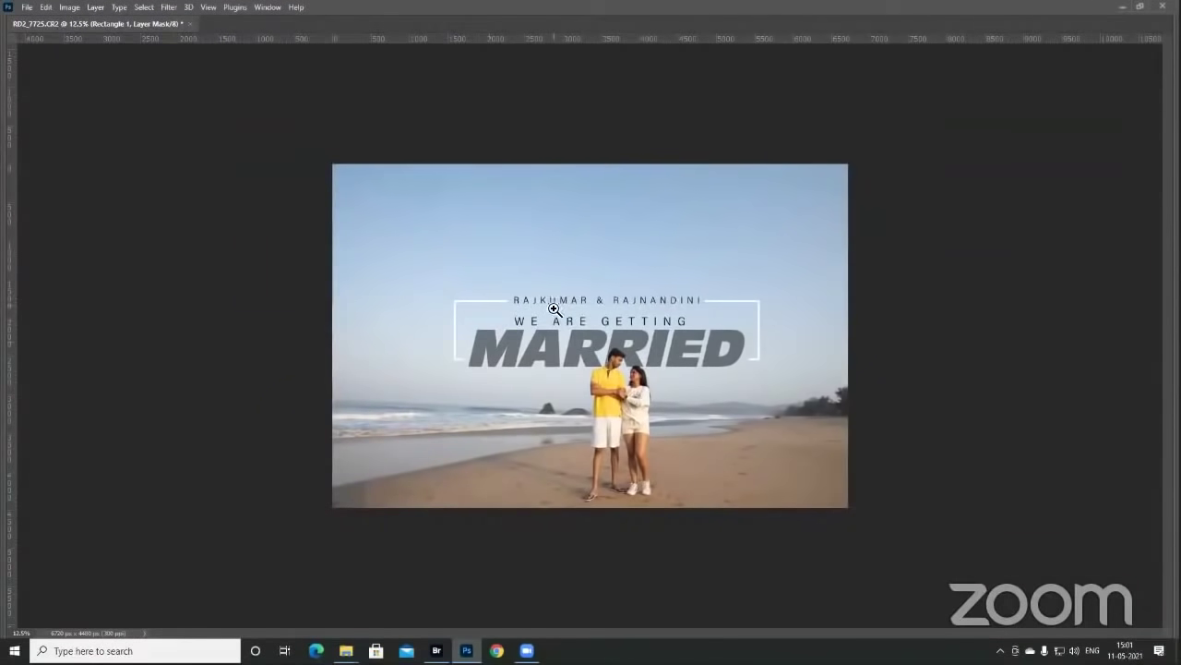
{"action": "key", "text": "ctrl+plus"}
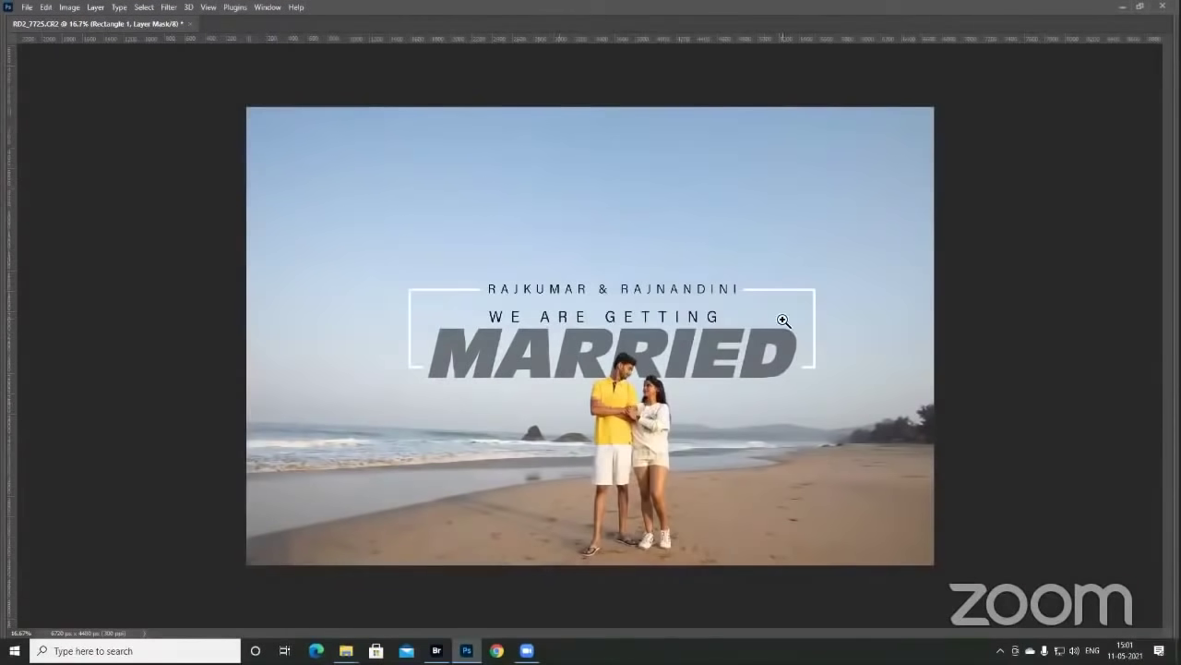
{"action": "key", "text": "ctrl+minus"}
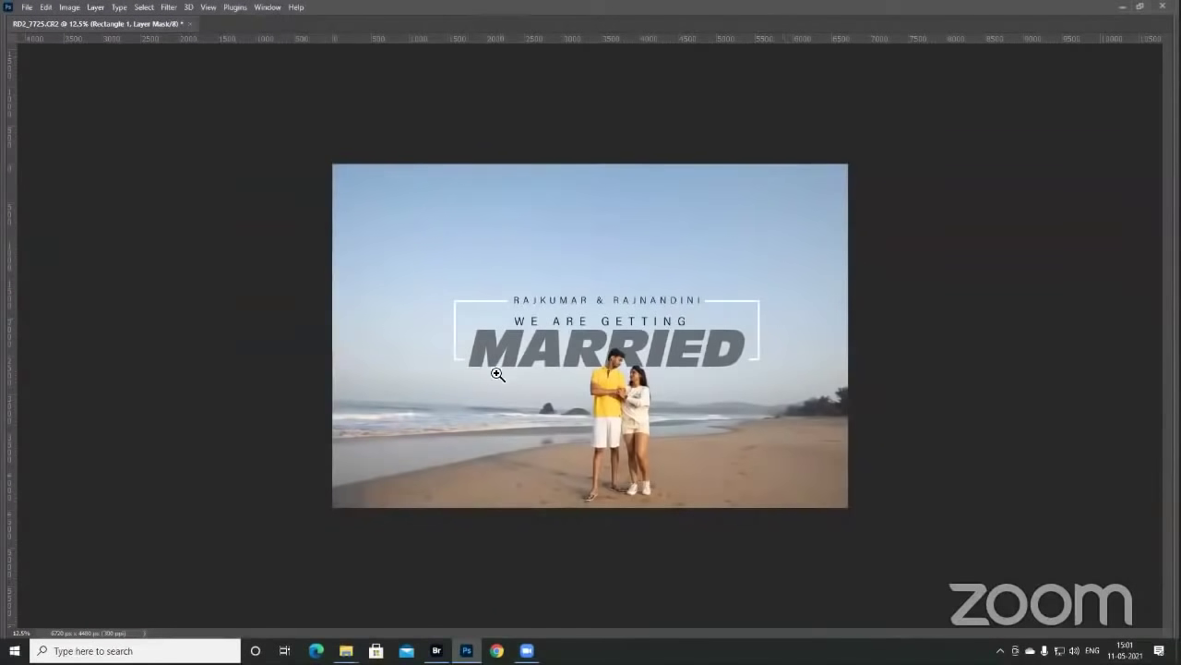
{"action": "left_click_drag", "start_coordinate": [496, 374], "coordinate": [538, 371]}
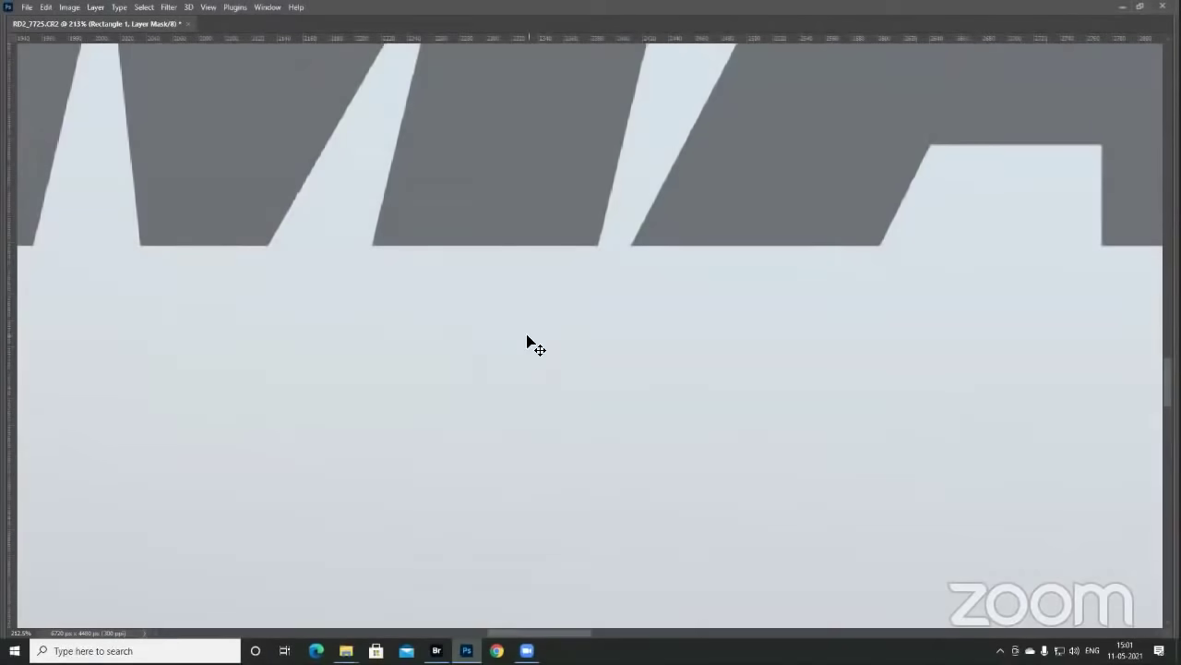
{"action": "scroll", "coordinate": [528, 337], "scroll_direction": "down", "scroll_amount": 5}
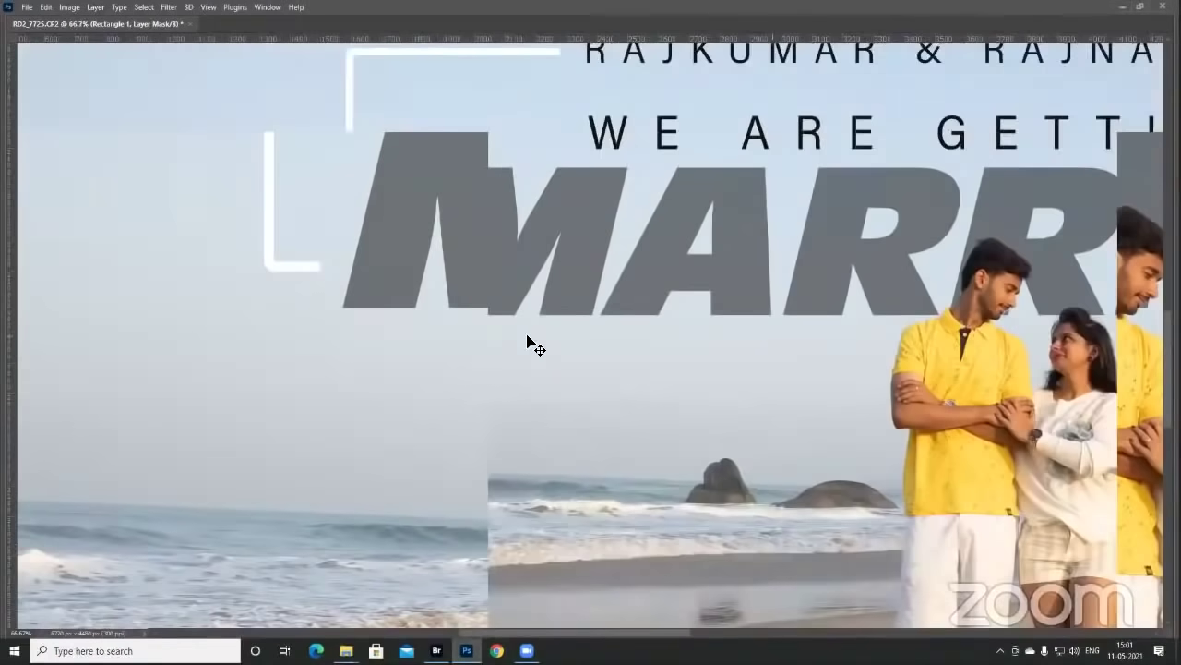
{"action": "scroll", "coordinate": [527, 338], "scroll_direction": "down", "scroll_amount": 4}
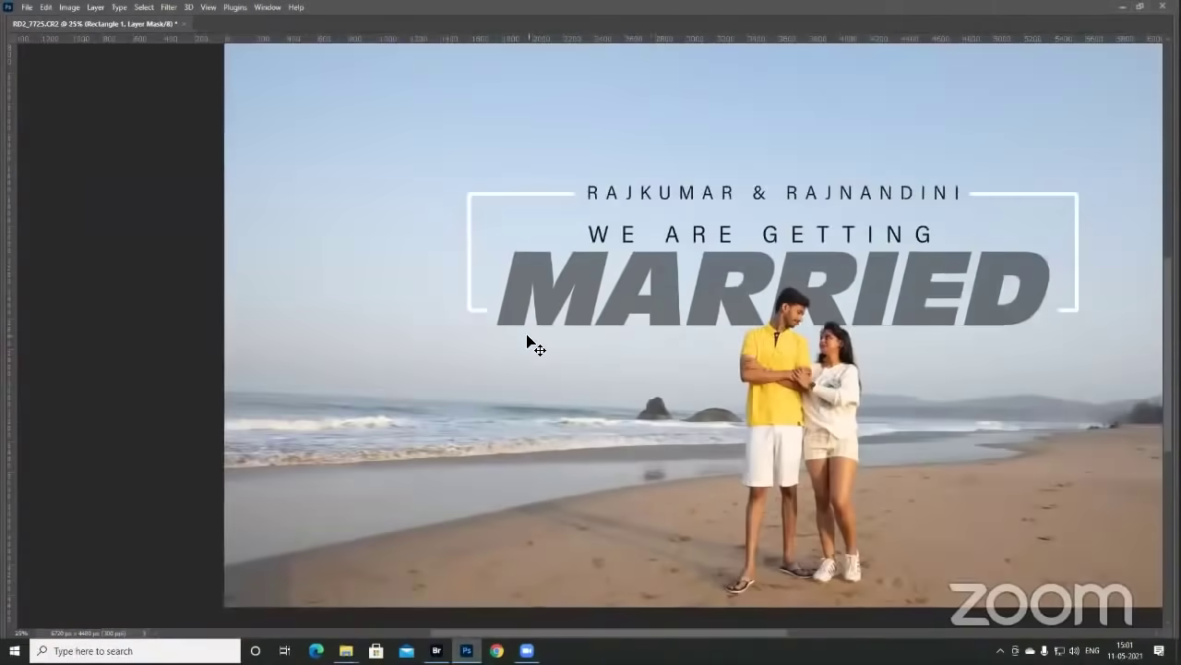
{"action": "scroll", "coordinate": [528, 338], "scroll_direction": "down", "scroll_amount": 2}
- Convert the locked Background into a regular layer named Layer 0
{"action": "key", "text": "Tab"}
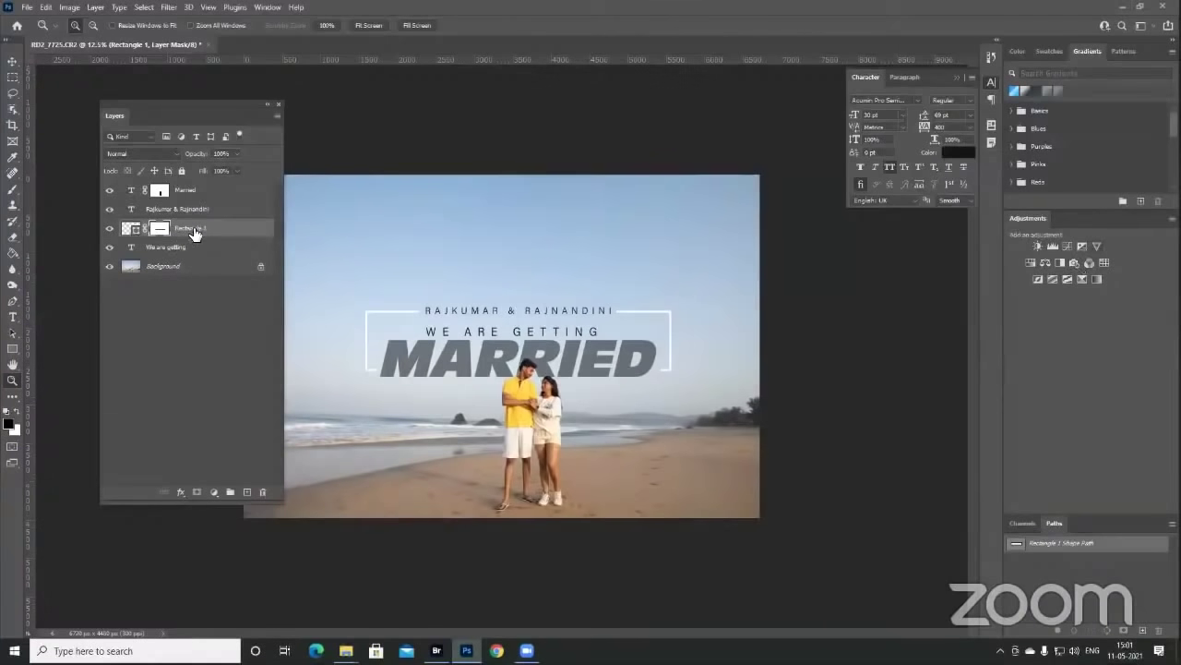
{"action": "key", "text": "ctrl+2"}
{"action": "left_click", "coordinate": [187, 268]}
{"action": "key", "text": "Tab"}
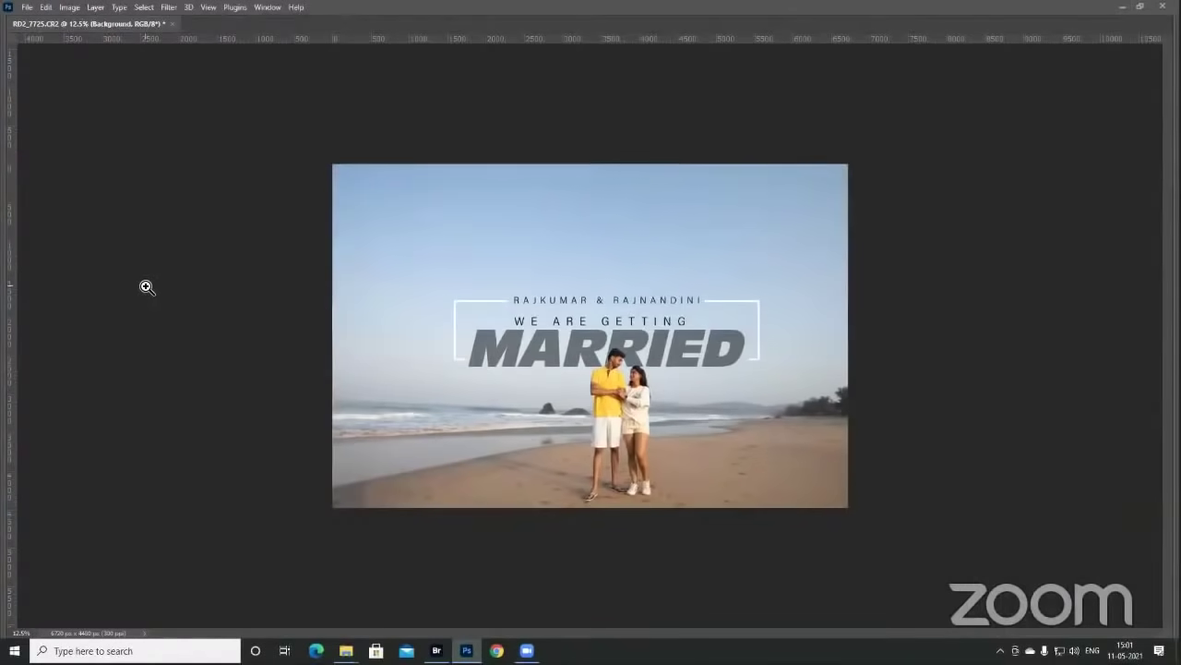
{"action": "key", "text": "Tab"}
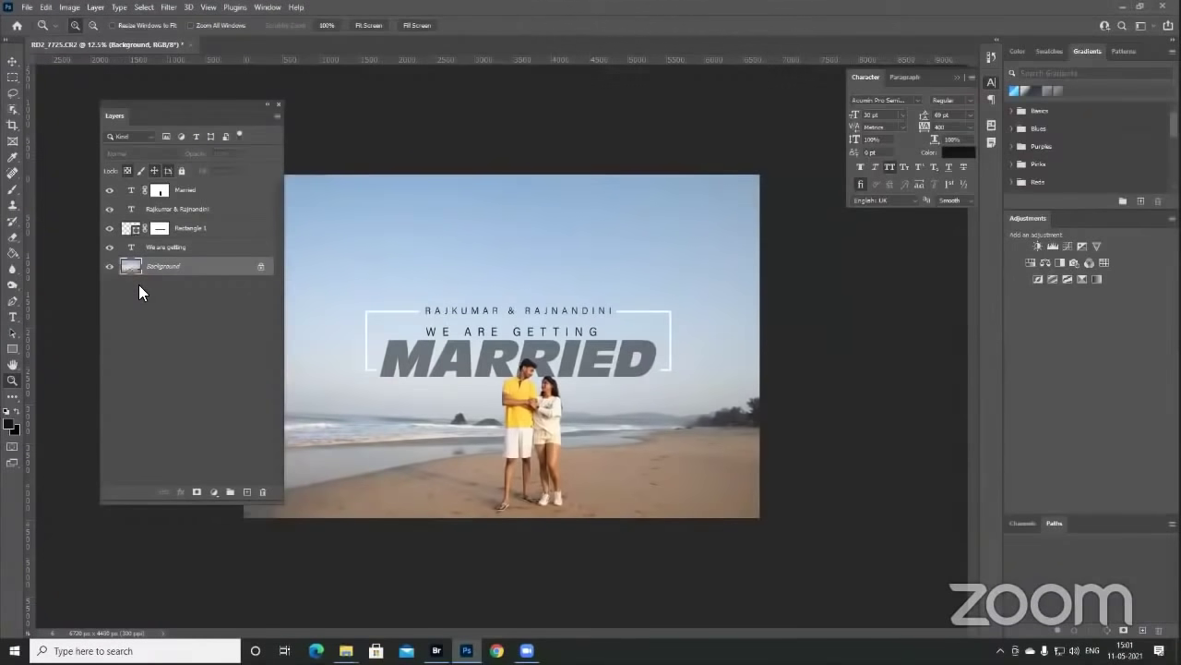
{"action": "double_click", "coordinate": [231, 268]}
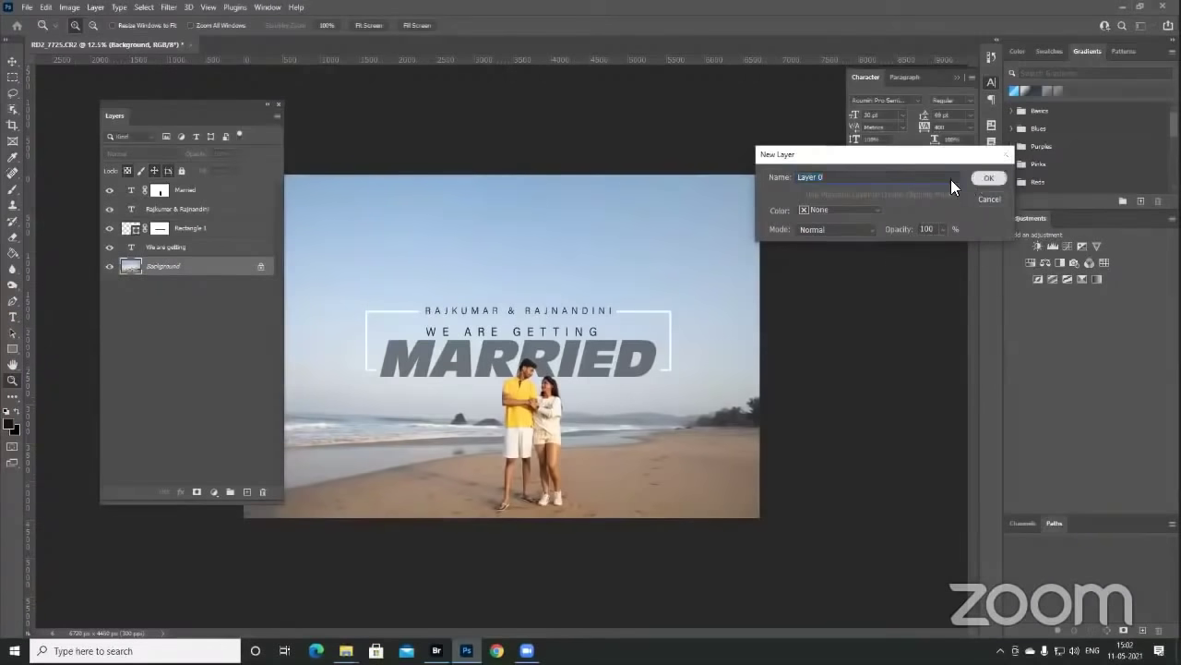
{"action": "key", "text": "Return"}
- Crop the canvas to a portrait format of about 5900 × 9000 px, adding empty space above the photo and trimming both sides
{"action": "key", "text": "ctrl+minus"}
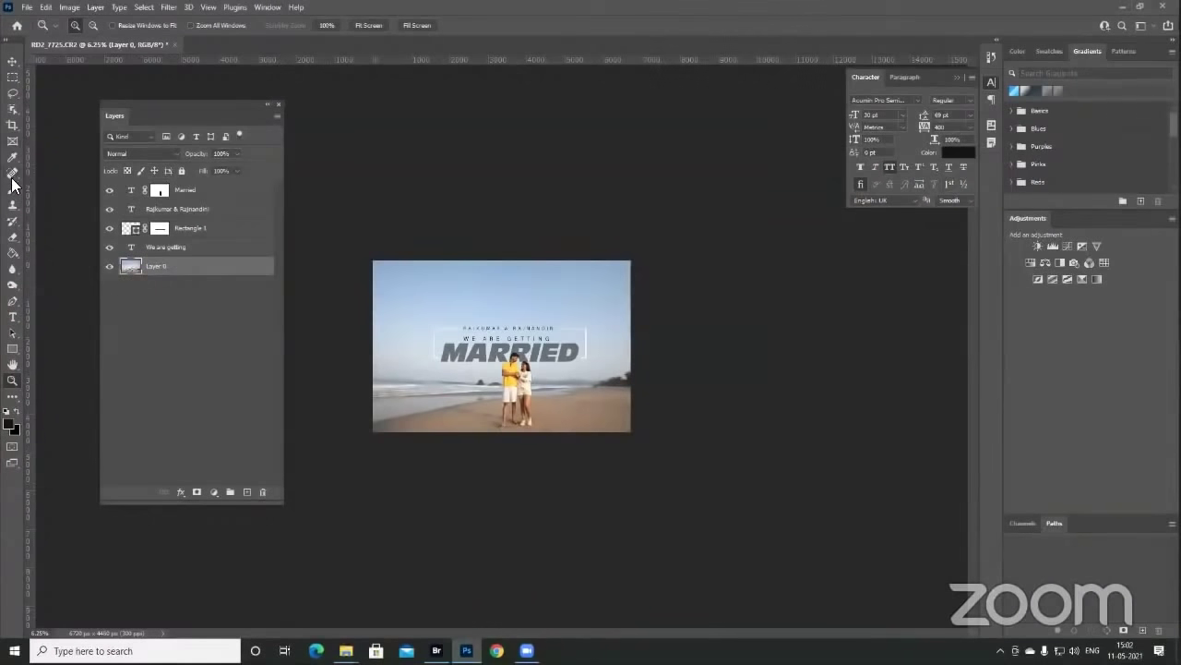
{"action": "left_click", "coordinate": [14, 128]}
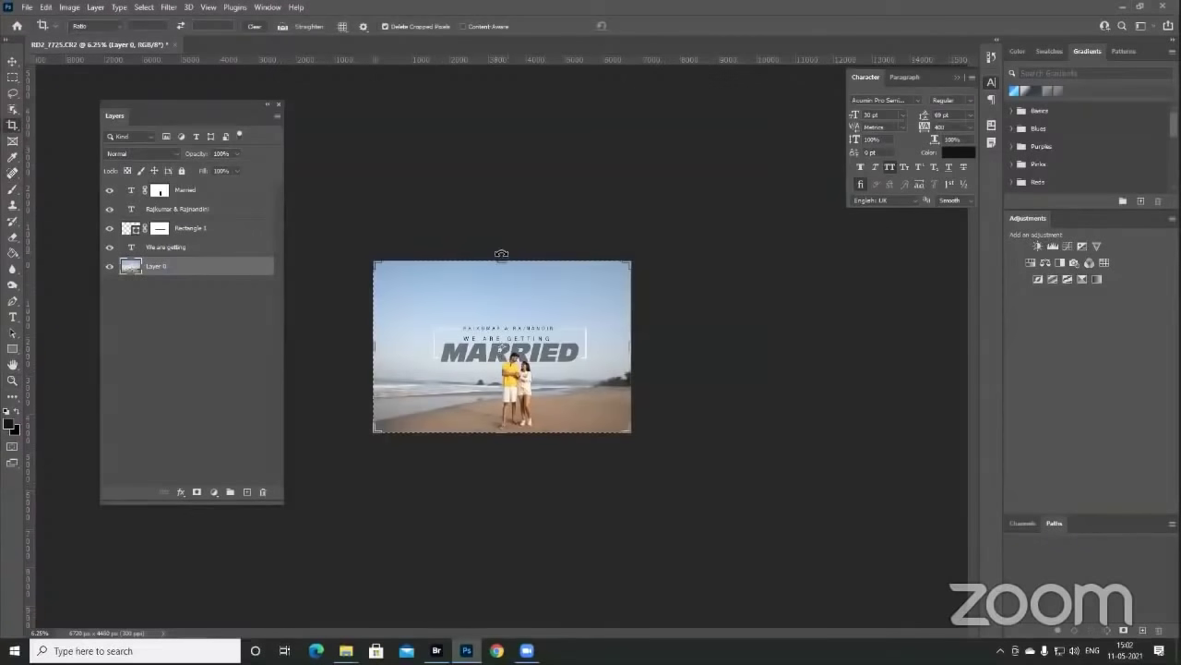
{"action": "left_click_drag", "start_coordinate": [505, 263], "coordinate": [521, 174]}
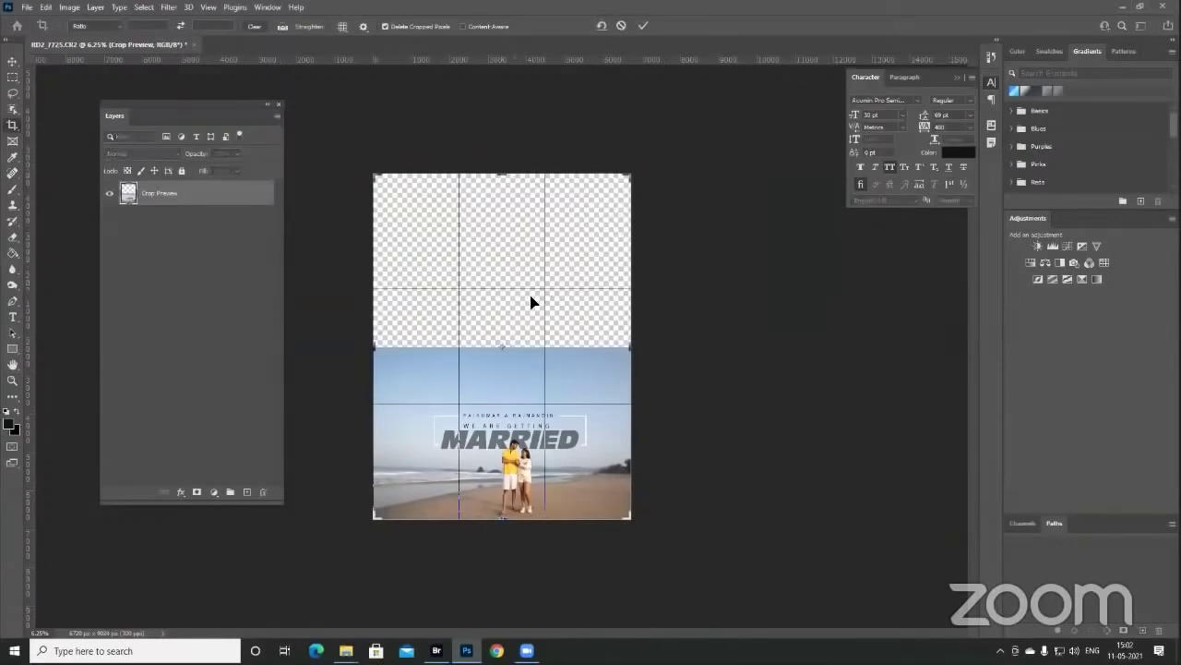
{"action": "mouse_move", "coordinate": [378, 348]}
{"action": "left_mouse_down"}
{"action": "mouse_move", "coordinate": [382, 335]}
{"action": "mouse_move", "coordinate": [369, 341]}
{"action": "left_mouse_up"}
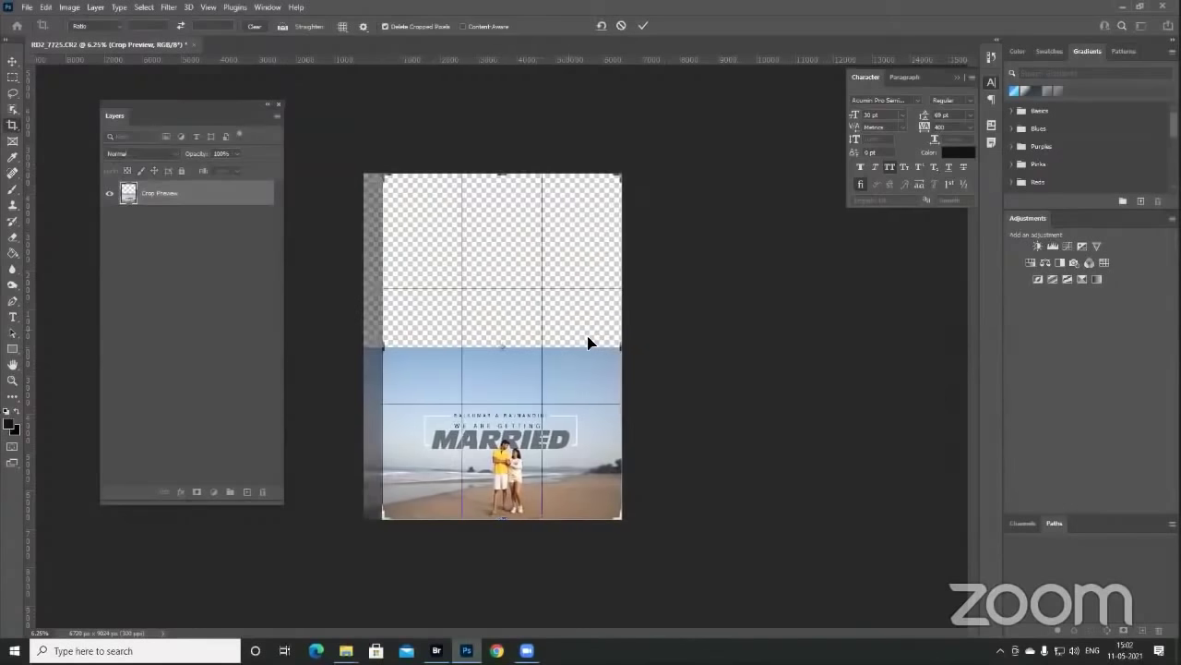
{"action": "left_click_drag", "start_coordinate": [618, 346], "coordinate": [626, 347]}
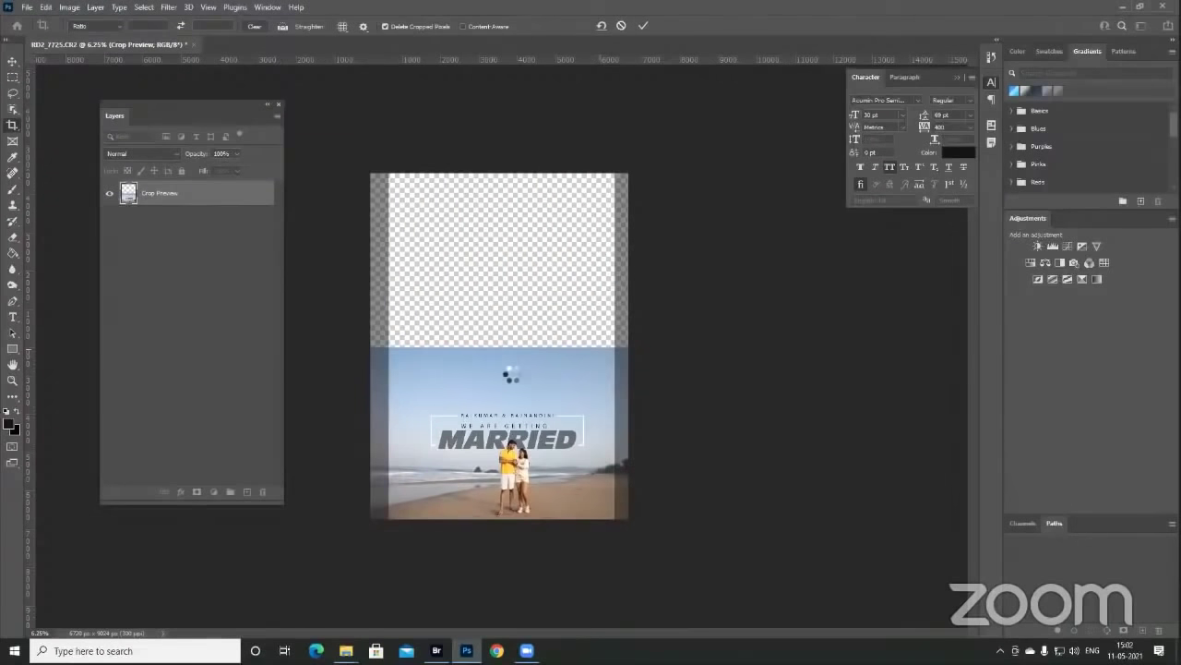
{"action": "key", "text": "Return"}
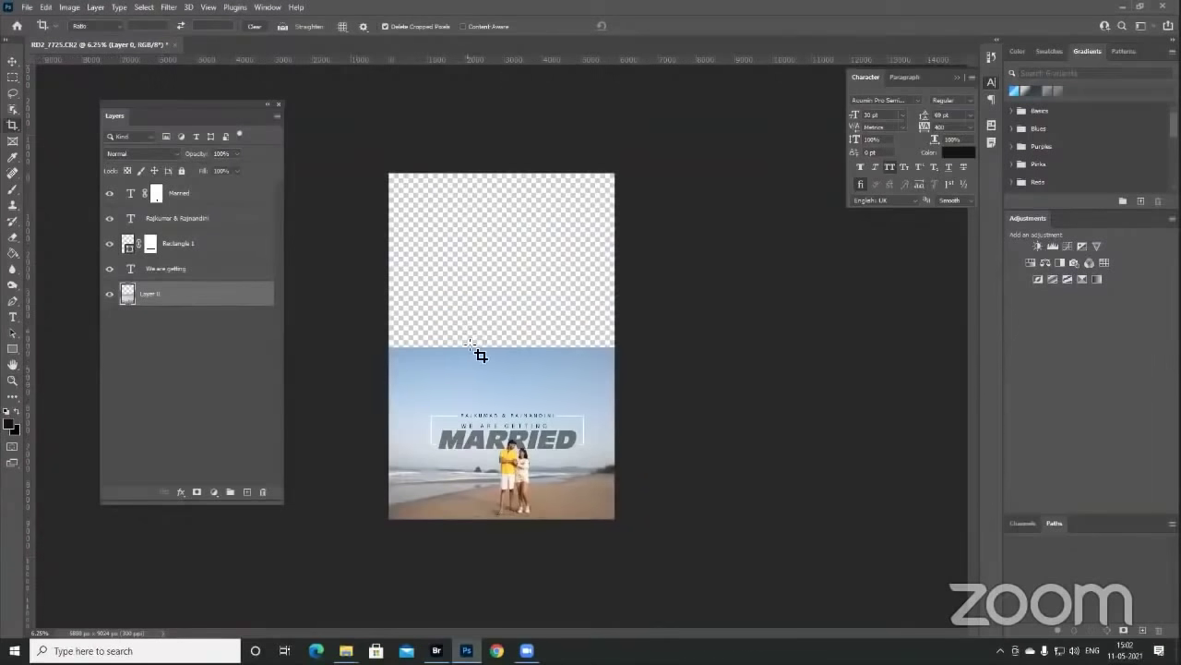
- Try to stretch the photo layer up to the canvas's upper edge with Free Transform, and undo it
{"action": "key", "text": "ctrl+t"}
{"action": "left_click_drag", "start_coordinate": [506, 345], "coordinate": [536, 173]}
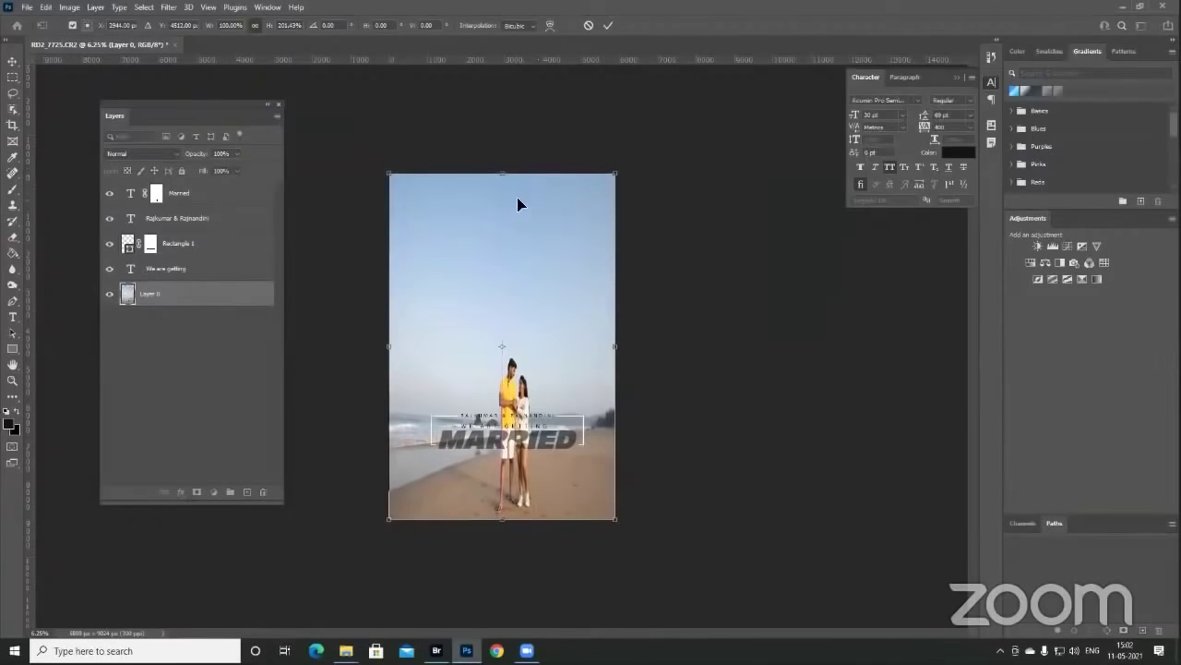
{"action": "key", "text": "Return"}
{"action": "key", "text": "c"}
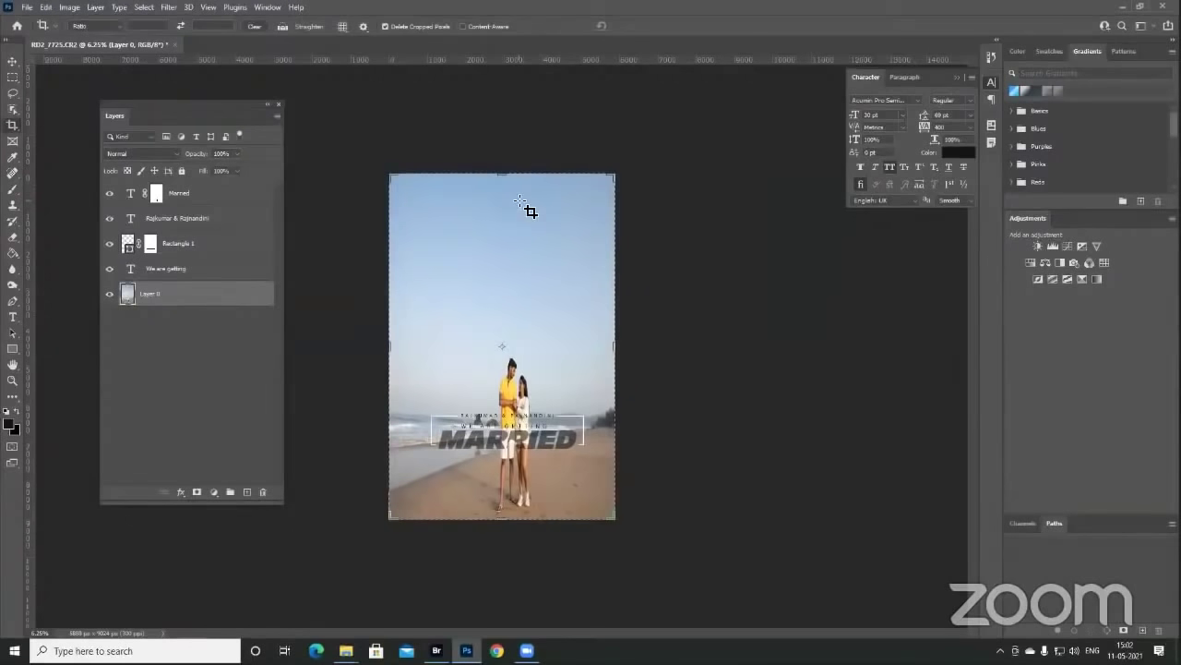
{"action": "key", "text": "ctrl+z"}
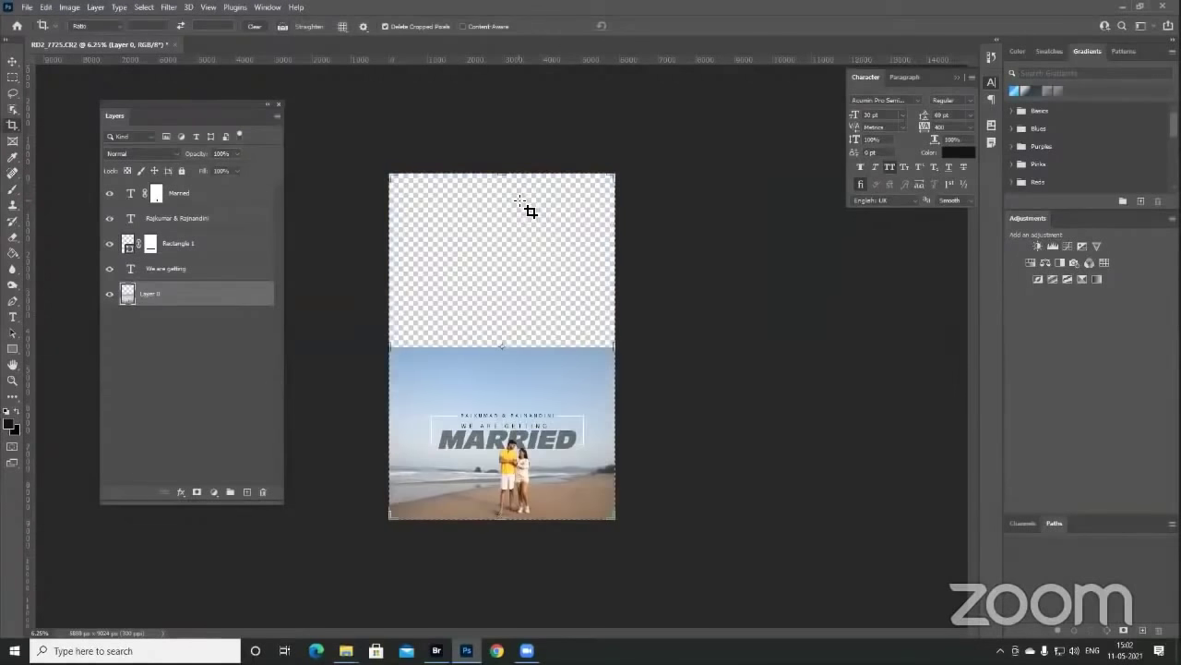
- Extend the photo layer's sky upward with Content-Aware Scale to about 176% height, keeping its lower edge in place
{"action": "left_click", "coordinate": [45, 7]}
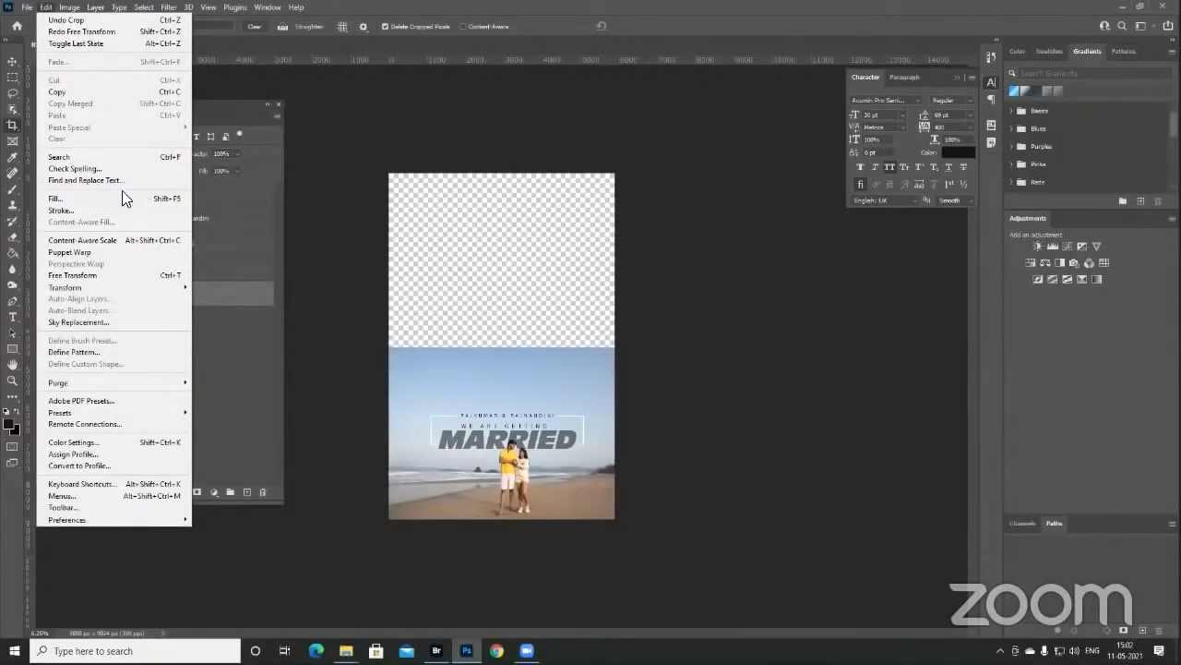
{"action": "left_click", "coordinate": [133, 243]}
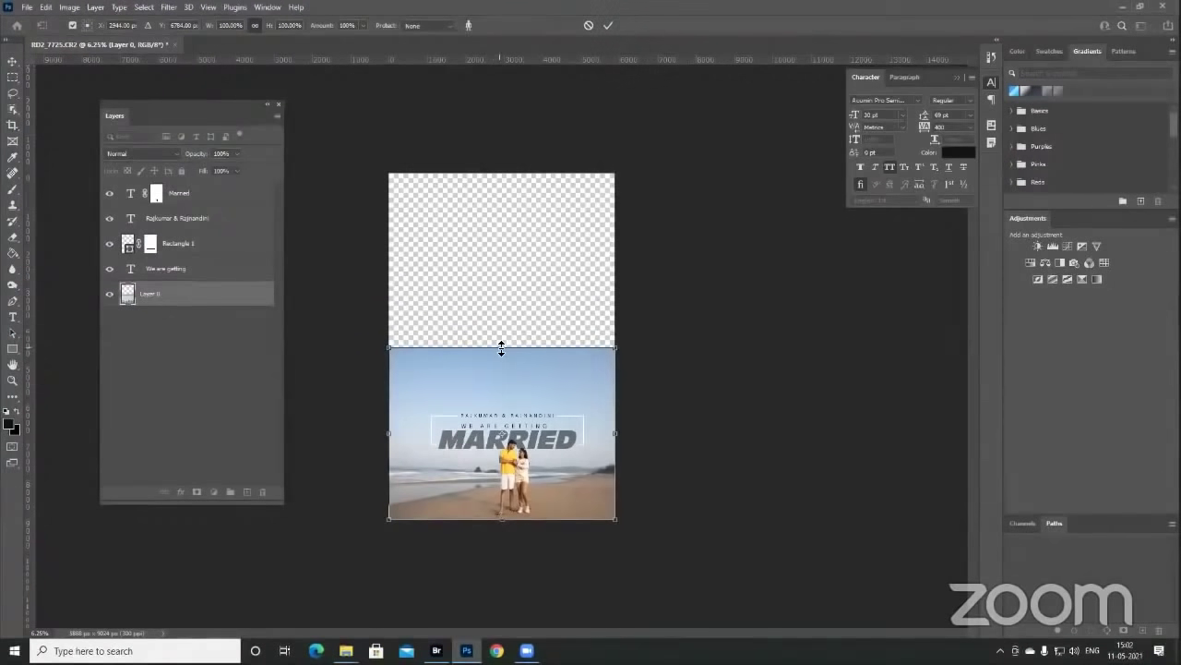
{"action": "left_click_drag", "start_coordinate": [501, 348], "coordinate": [519, 292]}
{"action": "key", "text": "ctrl+plus"}
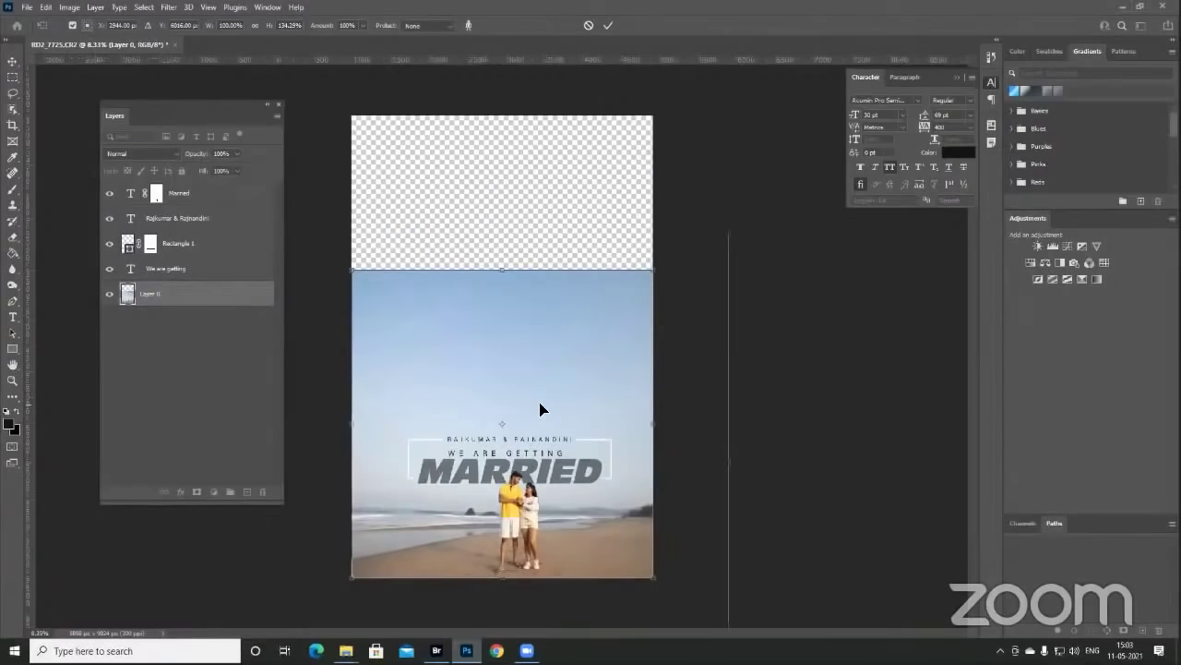
{"action": "key", "text": "ctrl+plus"}
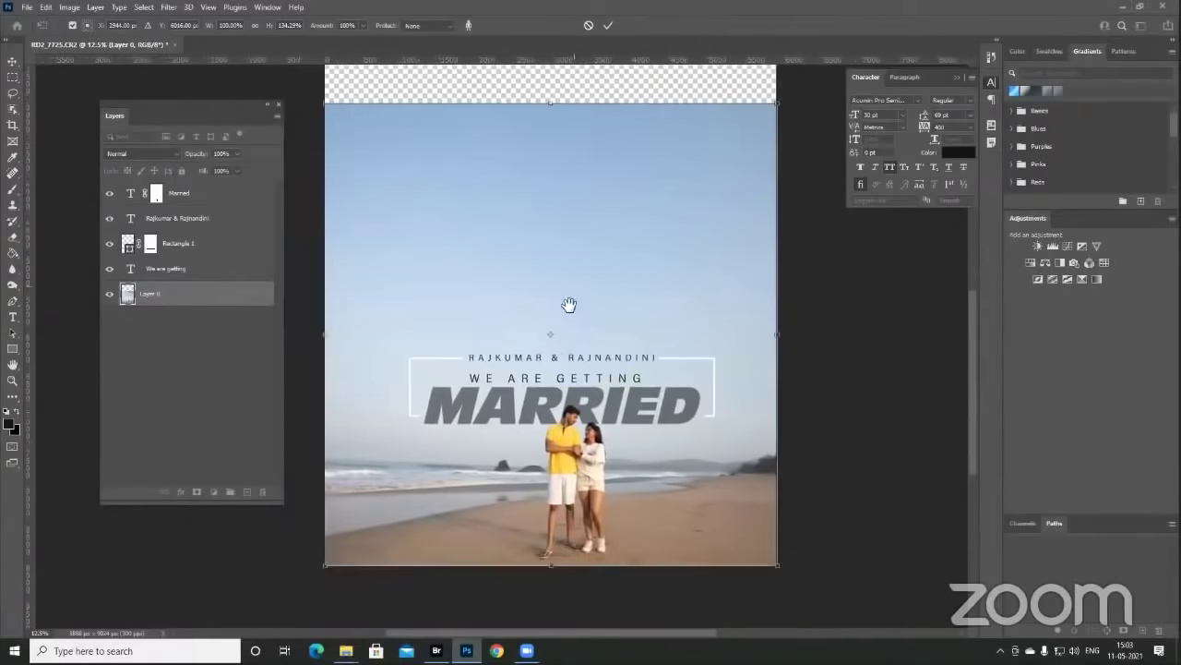
{"action": "scroll", "coordinate": [556, 369], "scroll_direction": "down", "scroll_amount": 1}
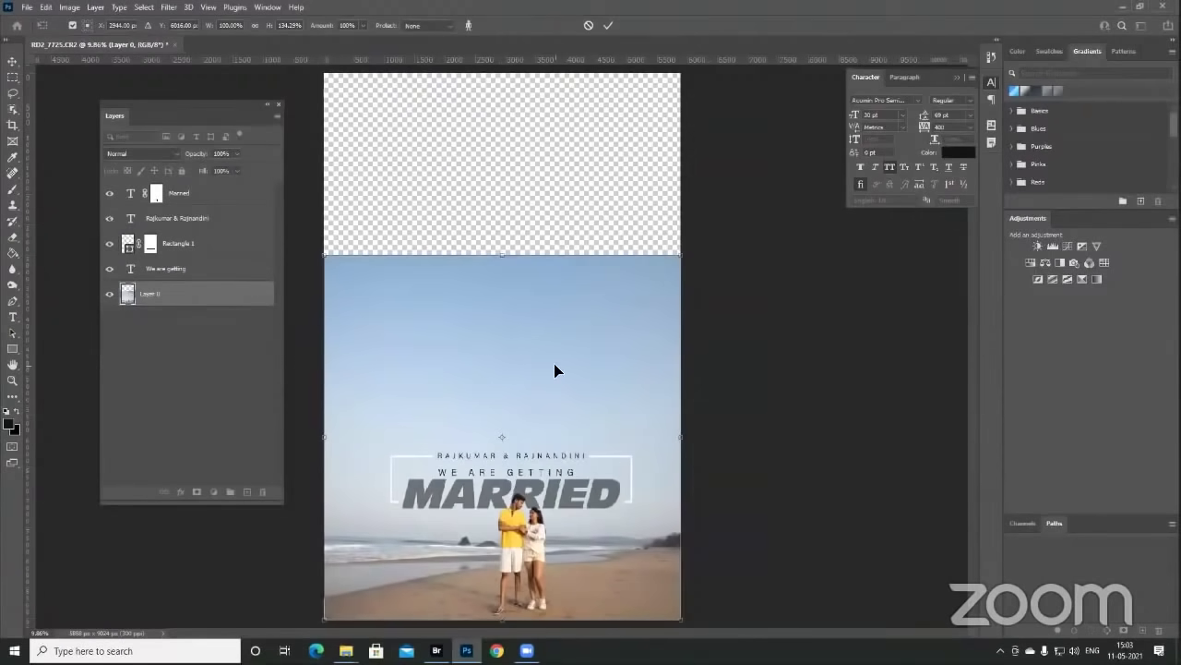
{"action": "left_click_drag", "start_coordinate": [505, 265], "coordinate": [496, 342]}
{"action": "left_click_drag", "start_coordinate": [492, 360], "coordinate": [529, 149]}
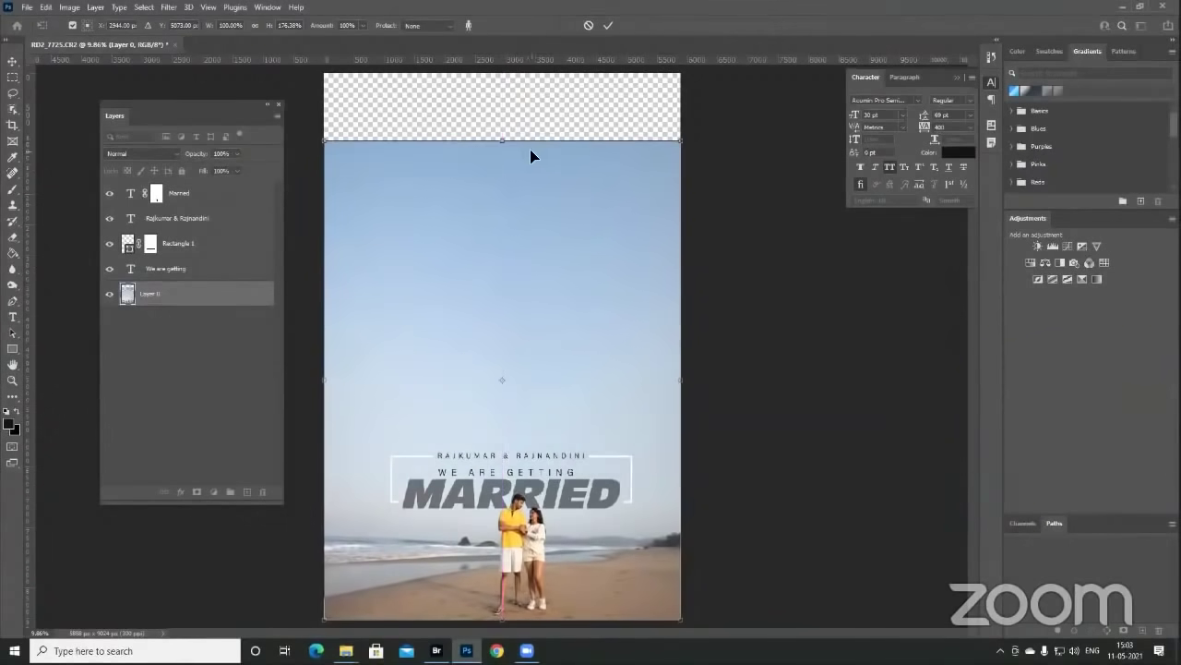
{"action": "key", "text": "c"}
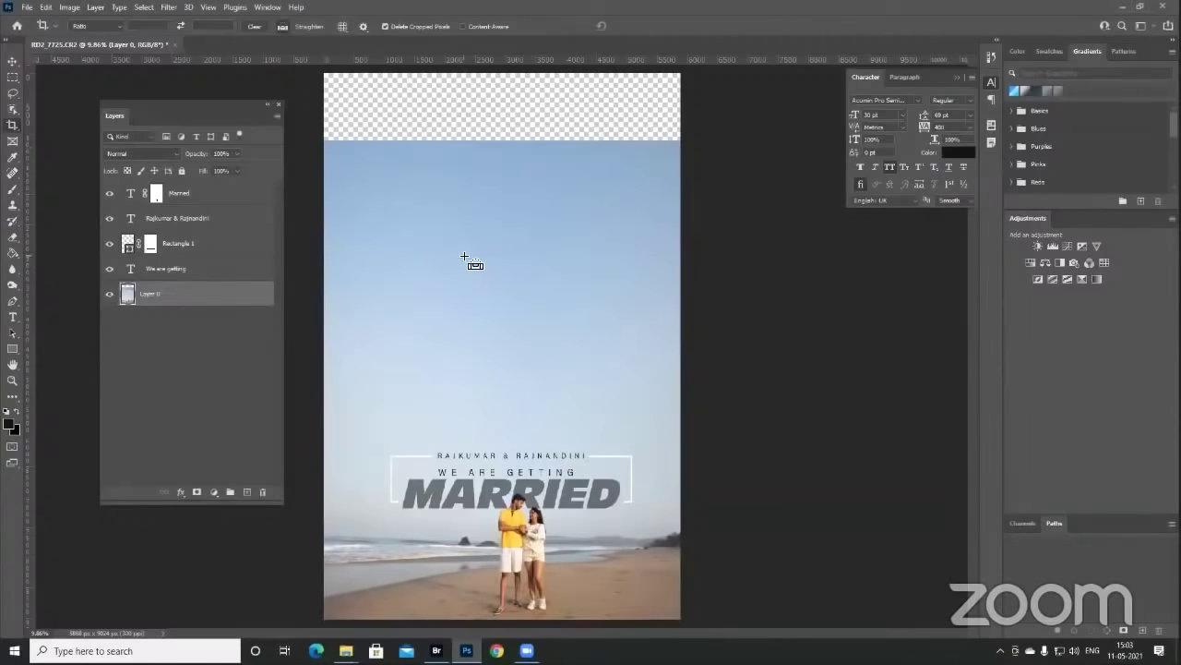
- Select the empty strip plus the adjoining upper sky and fill it with Content-Aware Fill output to a new layer, then deselect
{"action": "key", "text": "ctrl+minus"}
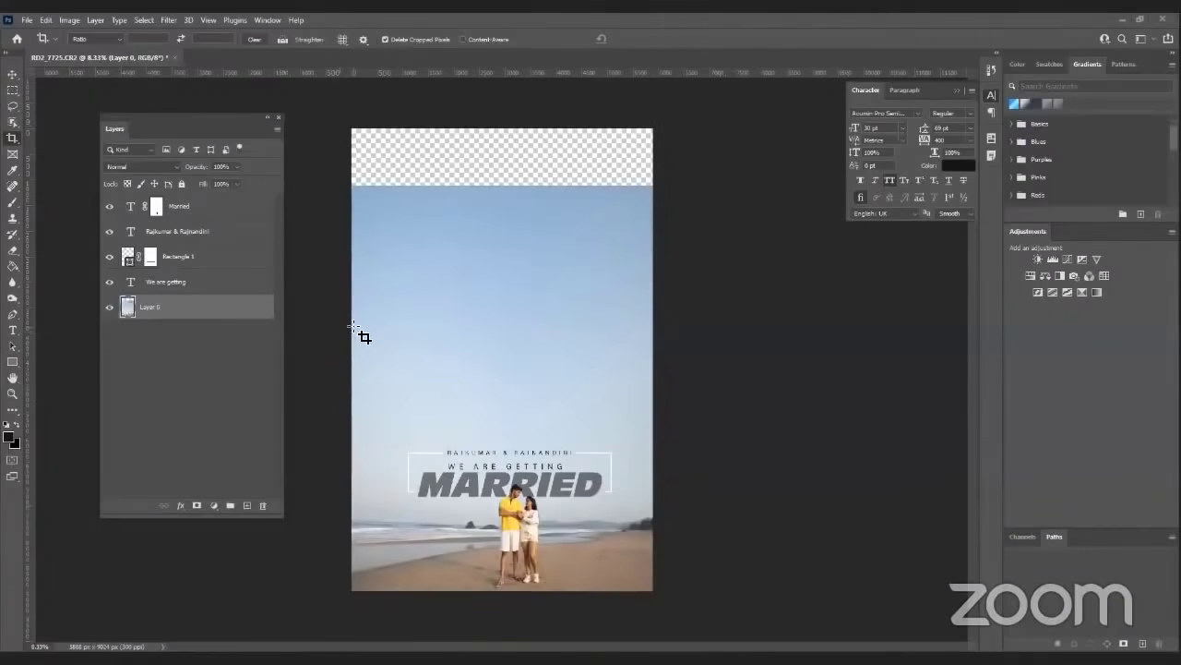
{"action": "left_click", "coordinate": [12, 90]}
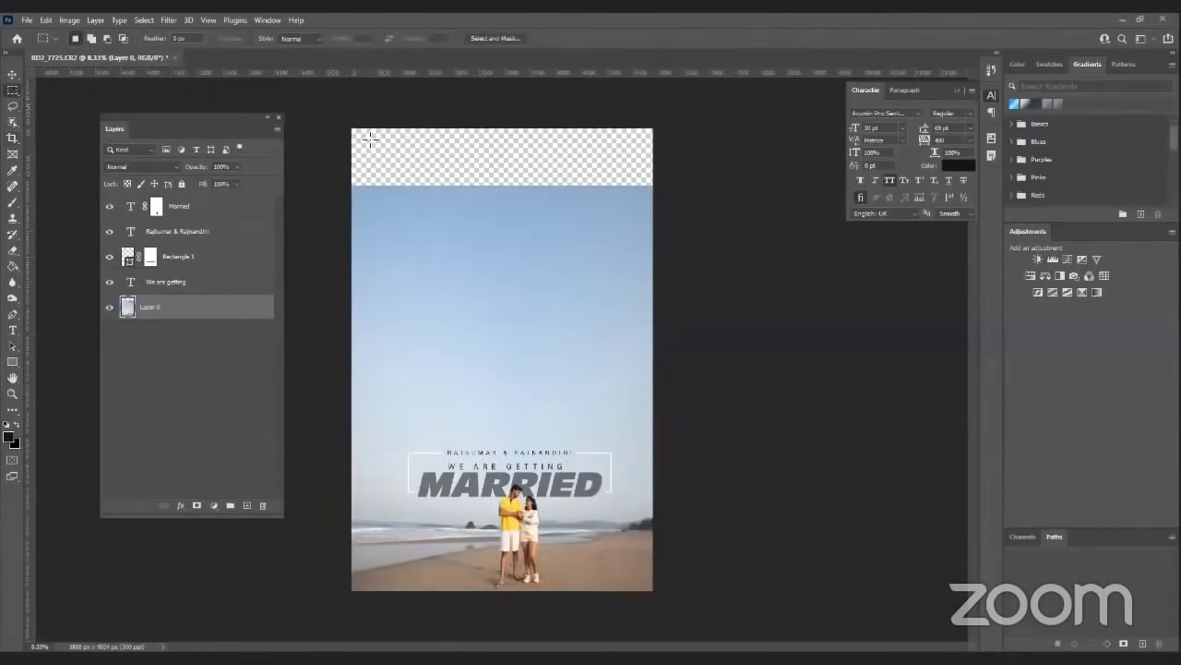
{"action": "left_click", "coordinate": [46, 19]}
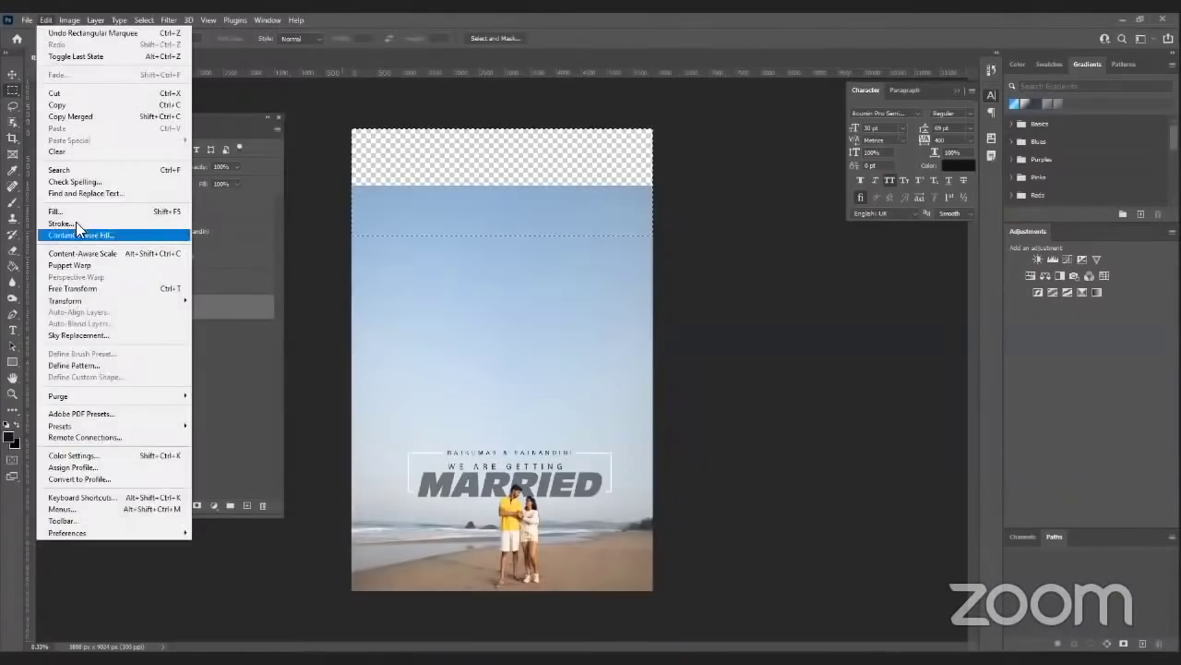
{"action": "left_click", "coordinate": [136, 234]}
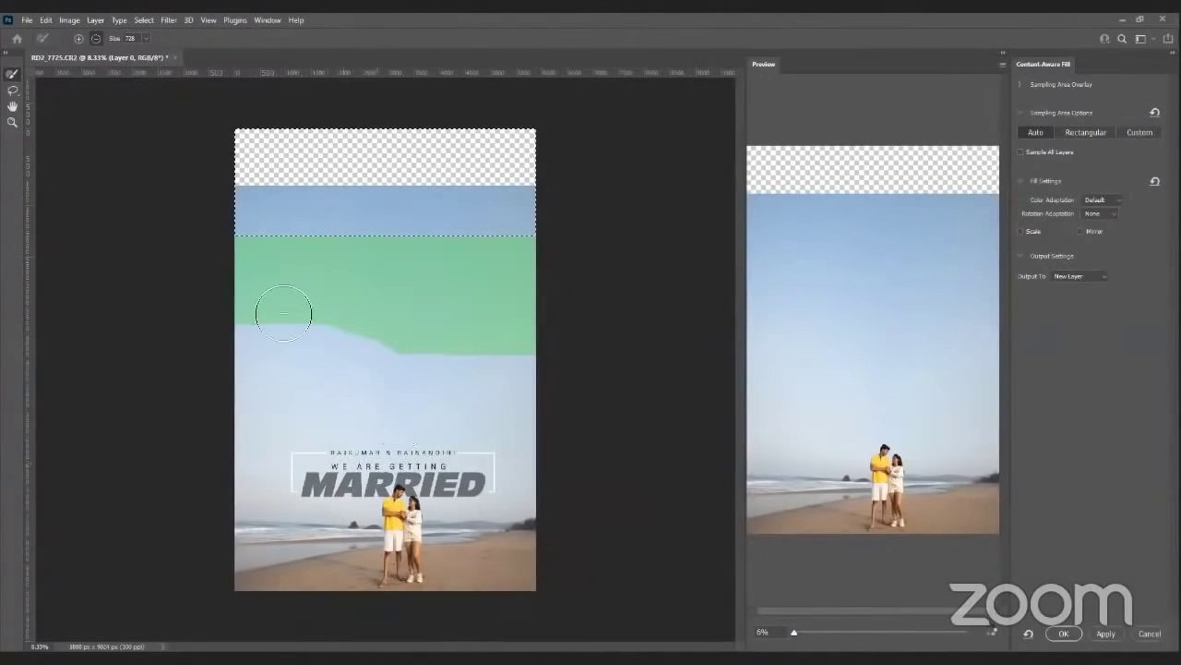
{"action": "left_click_drag", "start_coordinate": [250, 330], "coordinate": [318, 339]}
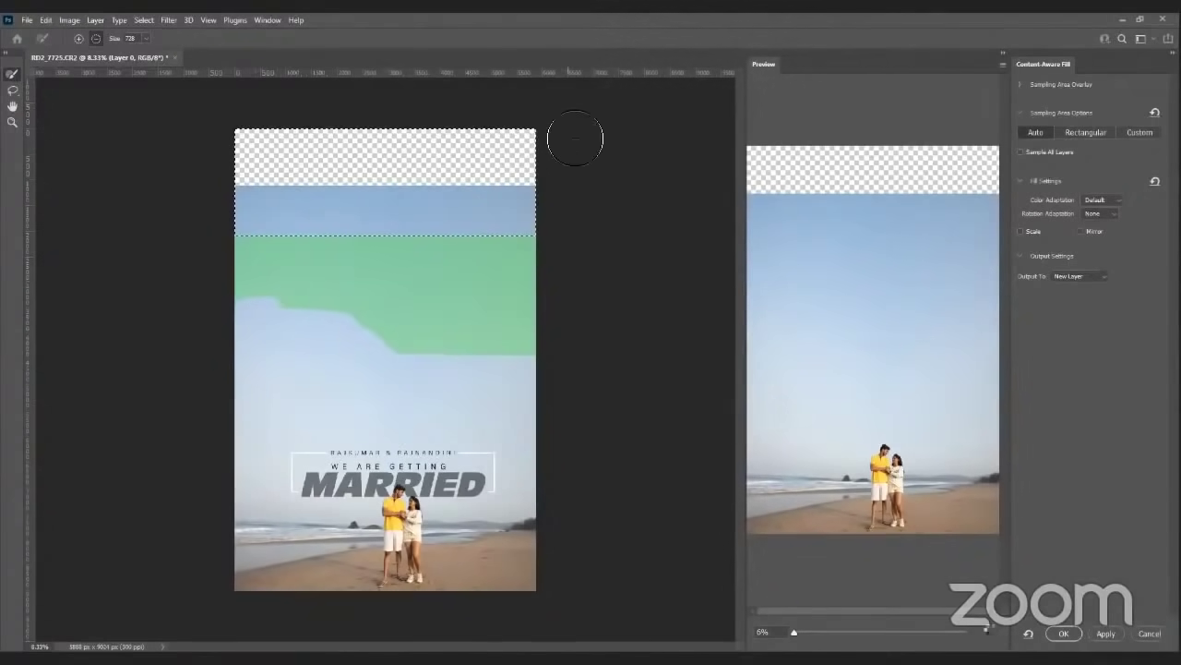
{"action": "key", "text": "Escape"}
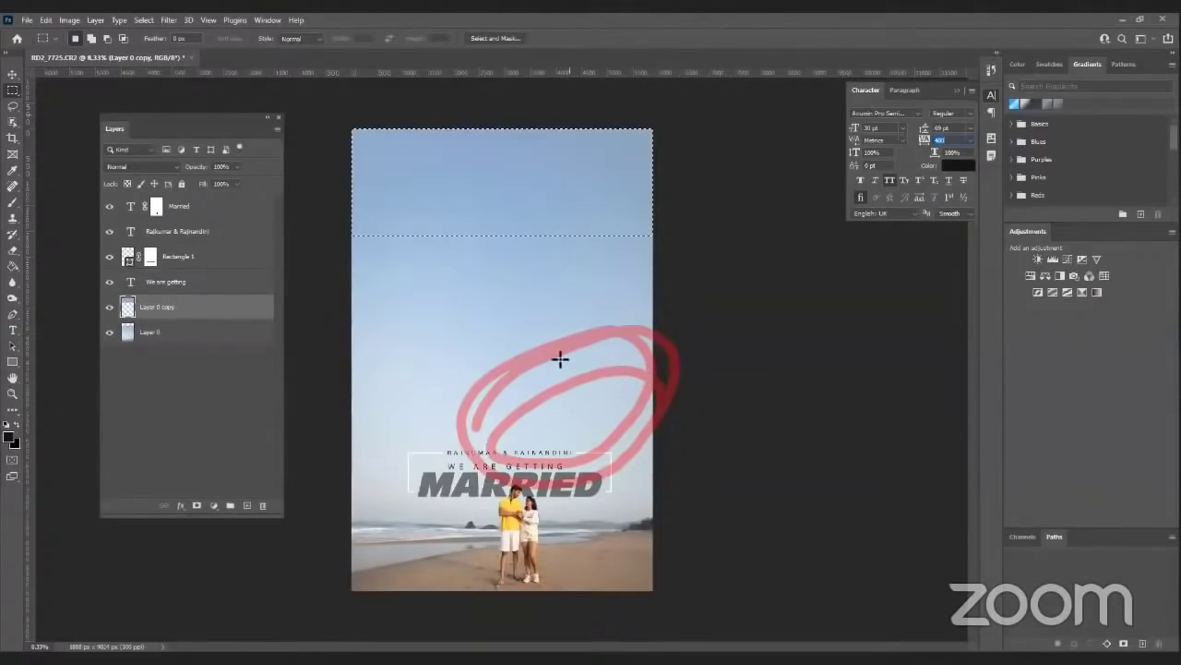
{"action": "key", "text": "ctrl+d"}
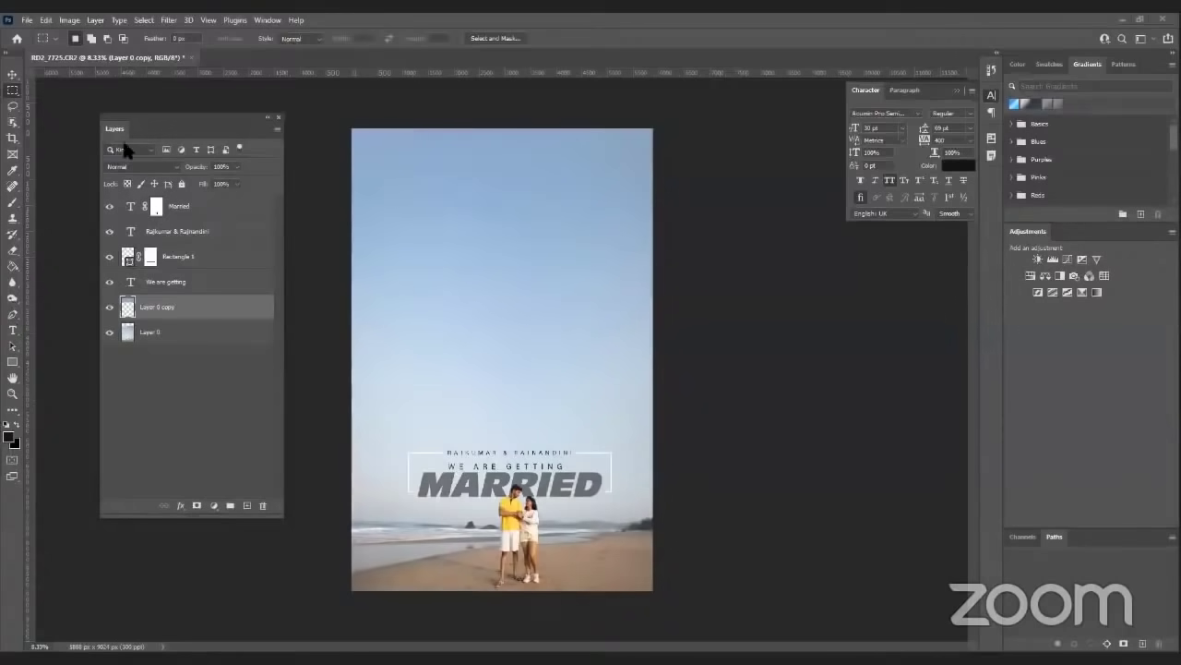
- Examine the couple and the lettering around their heads up close after the sky extension
{"action": "left_click", "coordinate": [47, 18]}
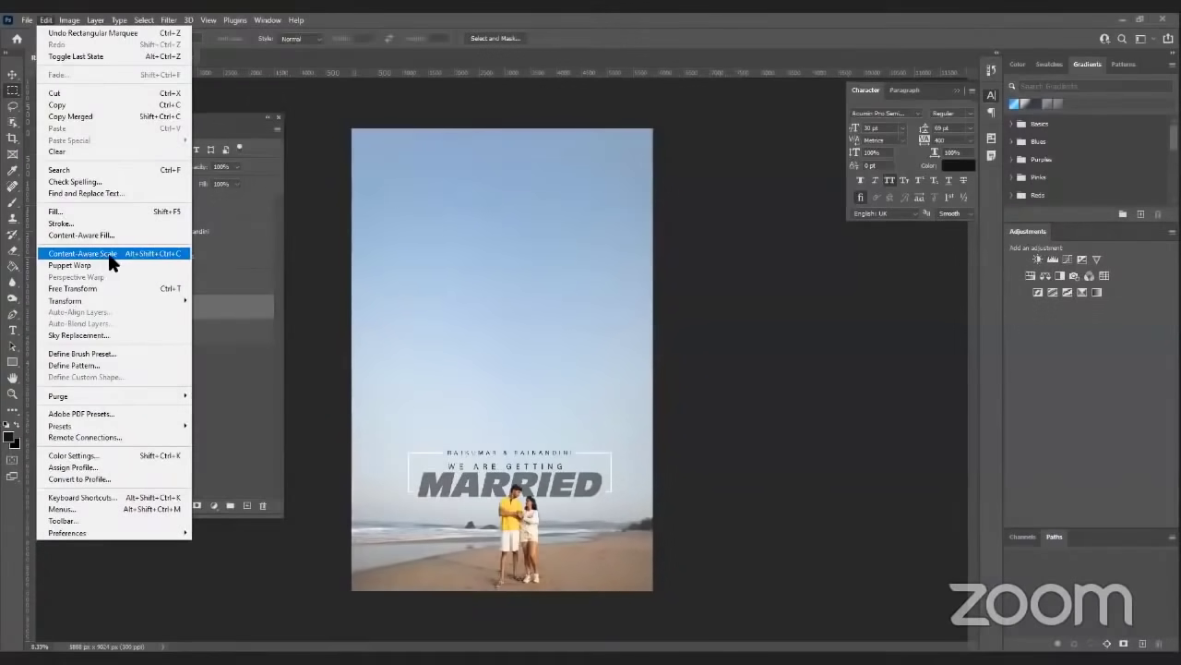
{"action": "left_click", "coordinate": [540, 49]}
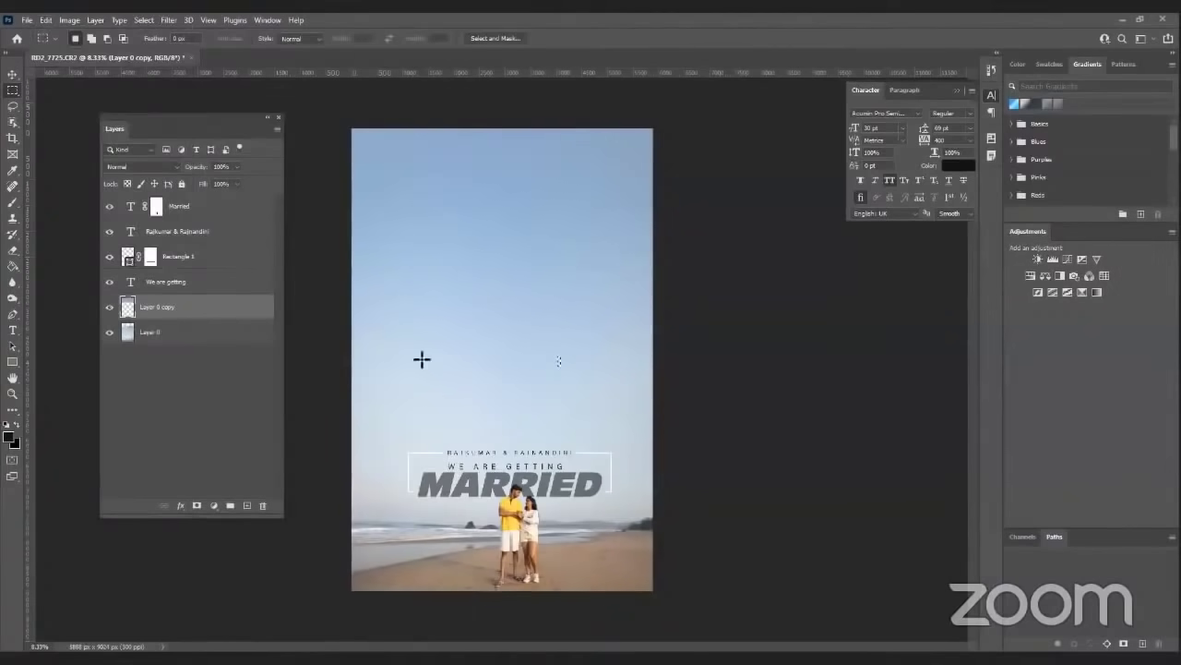
{"action": "key", "text": "z"}
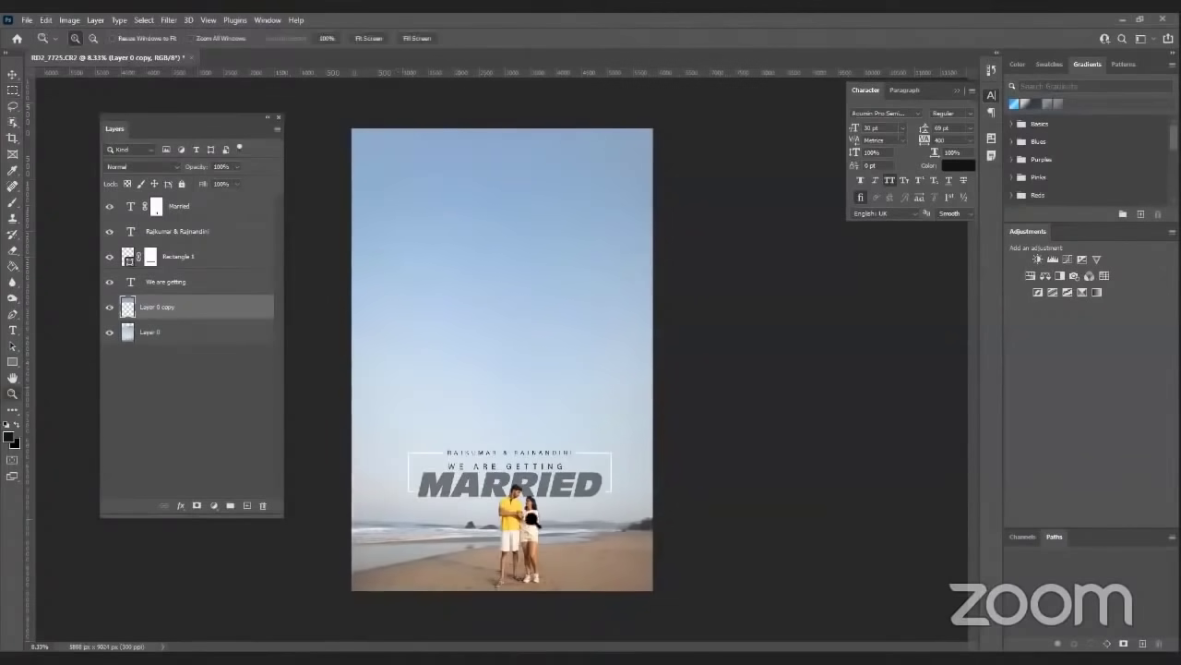
{"action": "left_click", "coordinate": [532, 528]}
{"action": "left_click", "coordinate": [533, 527]}
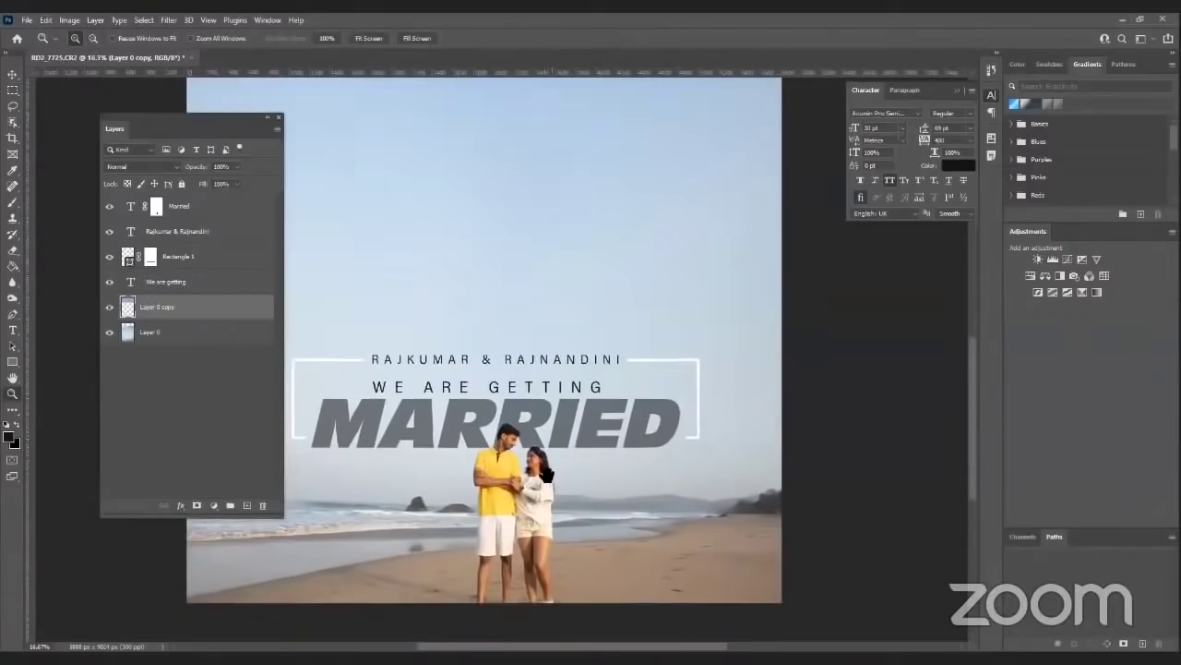
{"action": "left_click", "coordinate": [532, 528]}
{"action": "left_click", "coordinate": [531, 498]}
{"action": "left_click", "coordinate": [526, 376]}
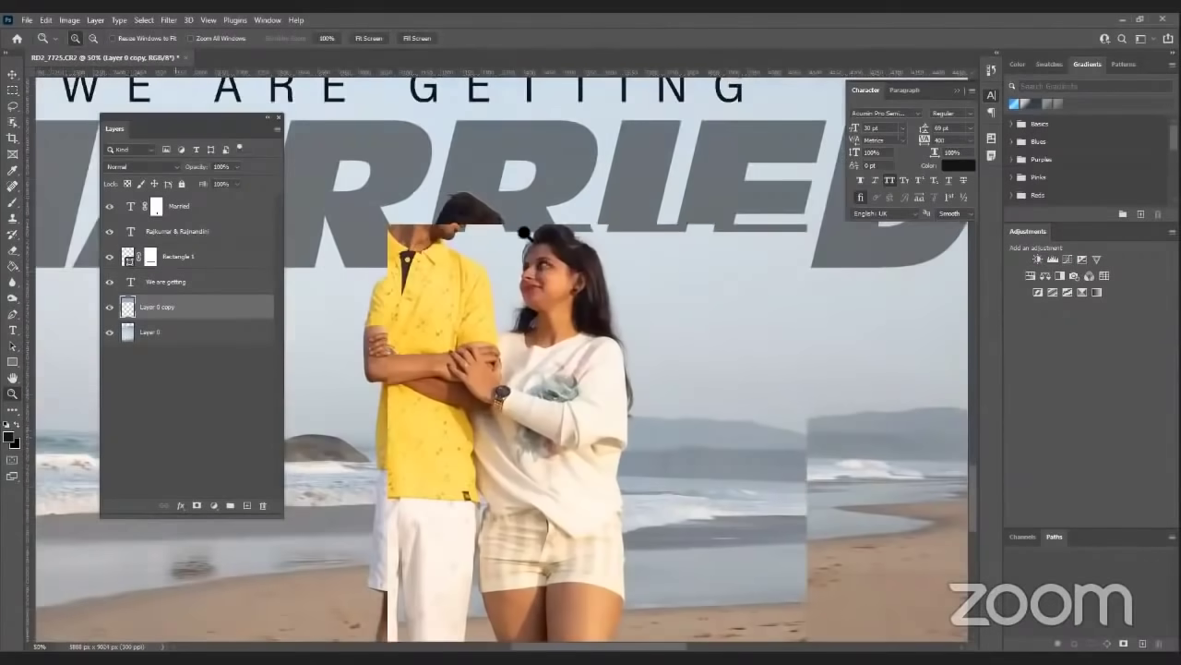
{"action": "left_click", "coordinate": [517, 235]}
{"action": "left_click", "coordinate": [560, 277], "text": "alt"}
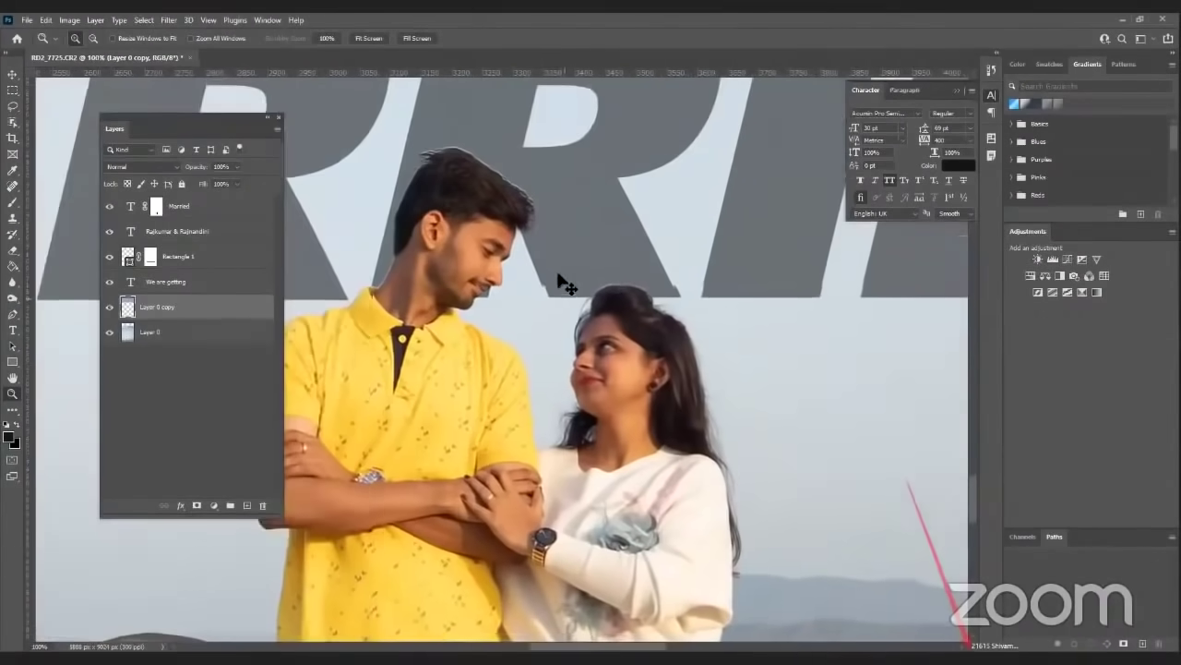
{"action": "left_click", "coordinate": [561, 276], "text": "alt"}
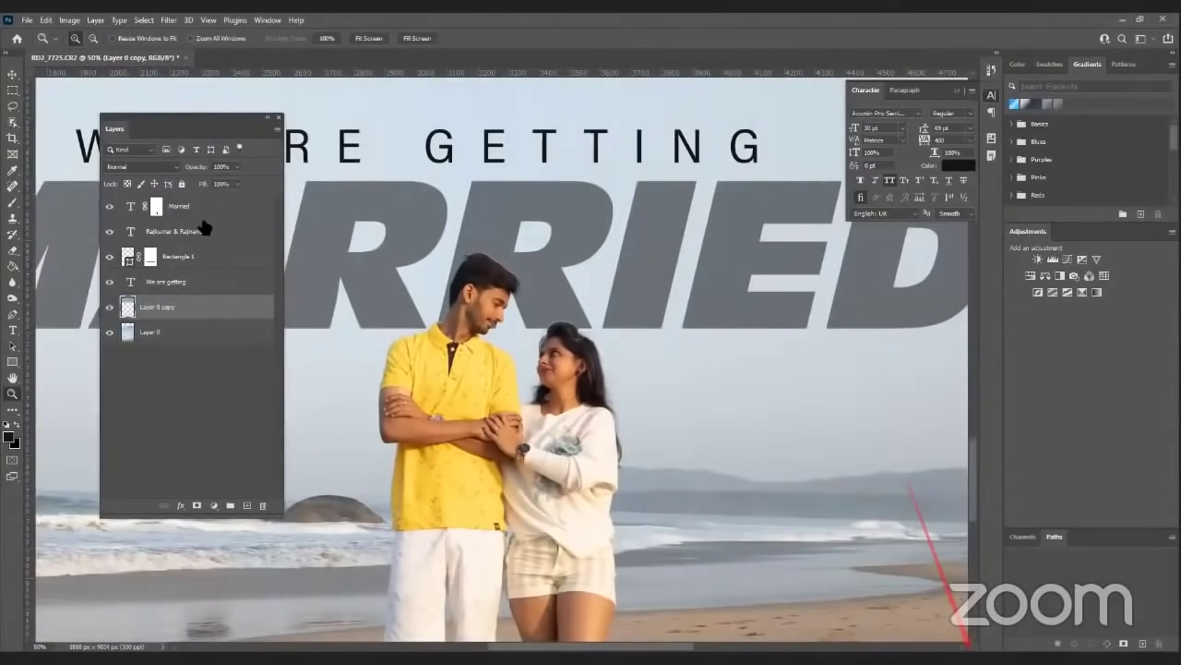
- Delete the layer mask from the Married text layer
{"action": "left_click", "coordinate": [156, 207]}
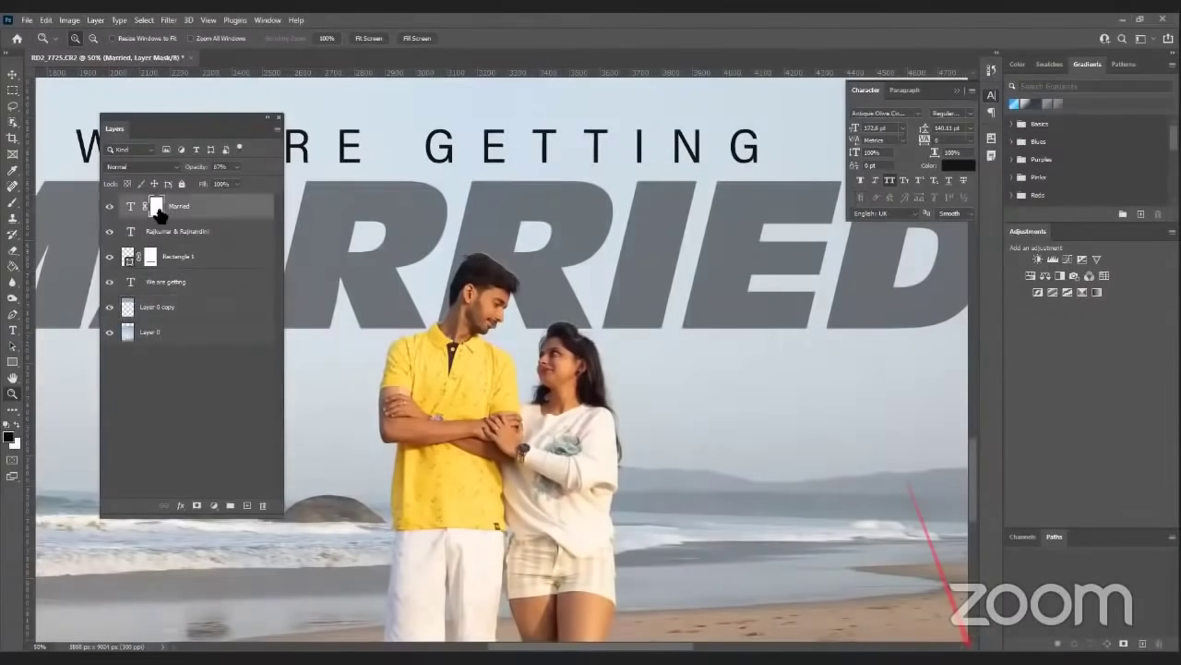
{"action": "right_click", "coordinate": [159, 214]}
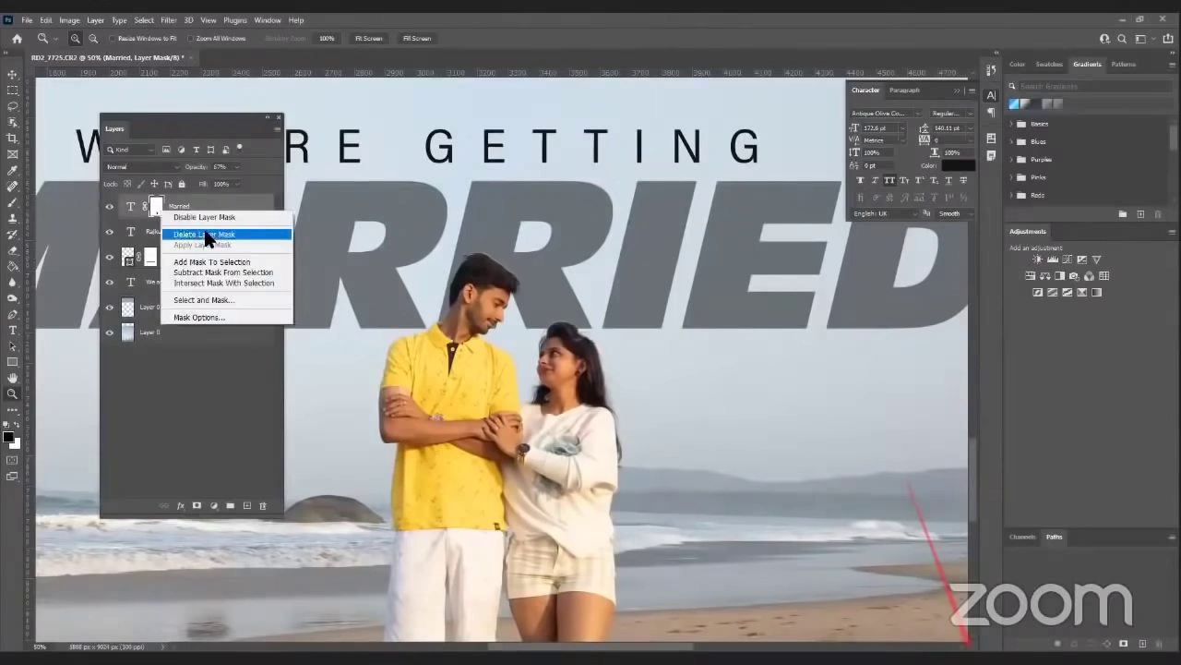
{"action": "left_click", "coordinate": [206, 237]}
{"action": "key", "text": "ctrl+minus"}
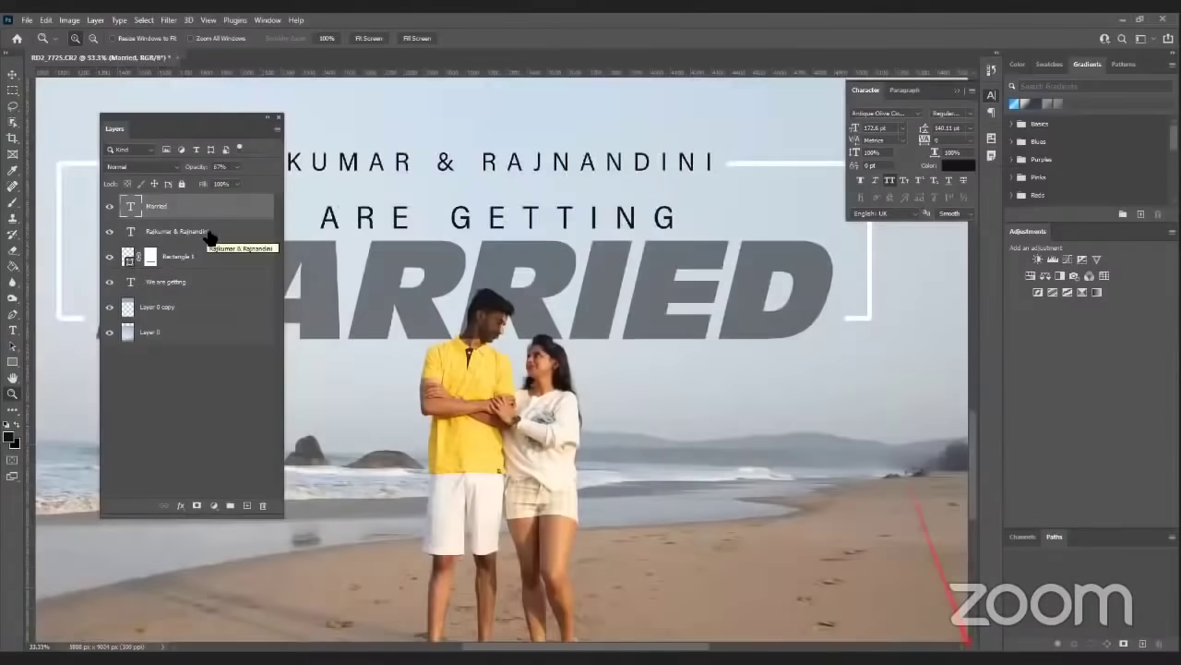
- Select the three text layers and the Rectangle 1 frame and move them together to the upper part of the sky
{"action": "left_click", "coordinate": [205, 285]}
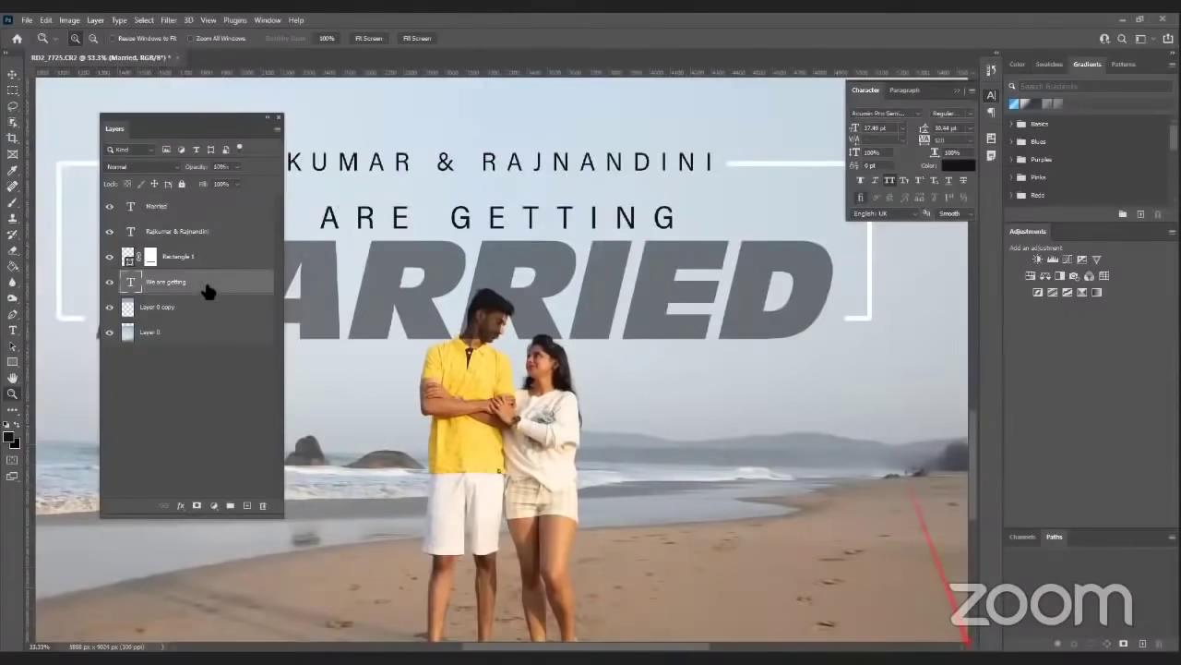
{"action": "left_click", "coordinate": [215, 208], "text": "shift"}
{"action": "key", "text": "ctrl+0"}
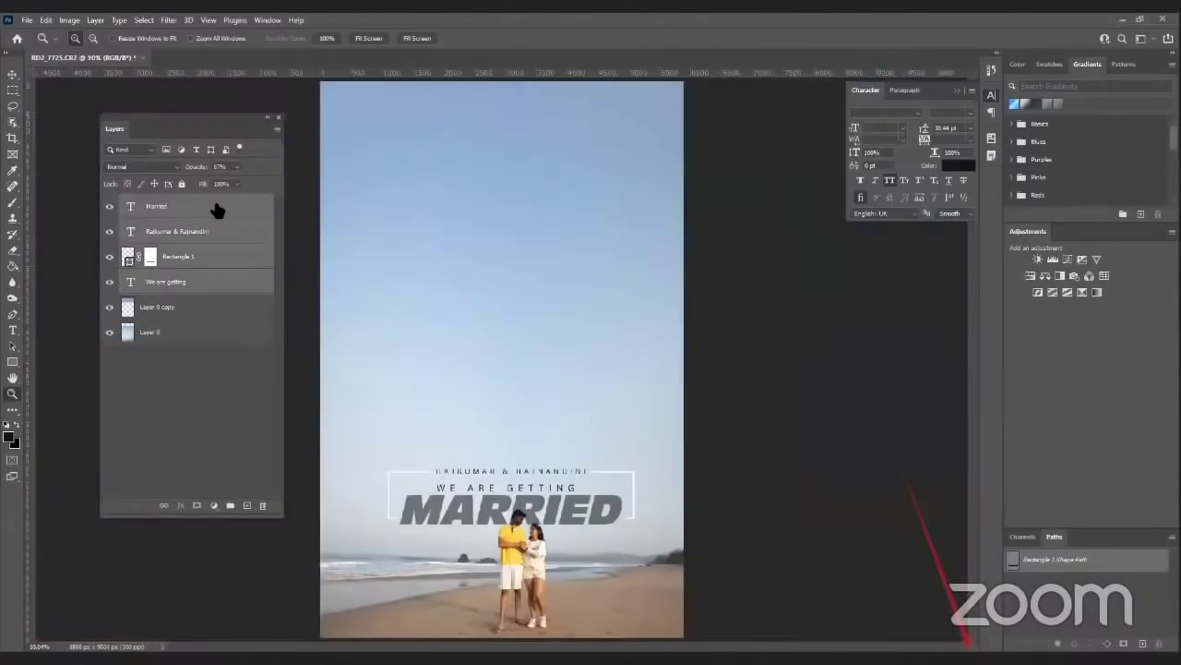
{"action": "key", "text": "v"}
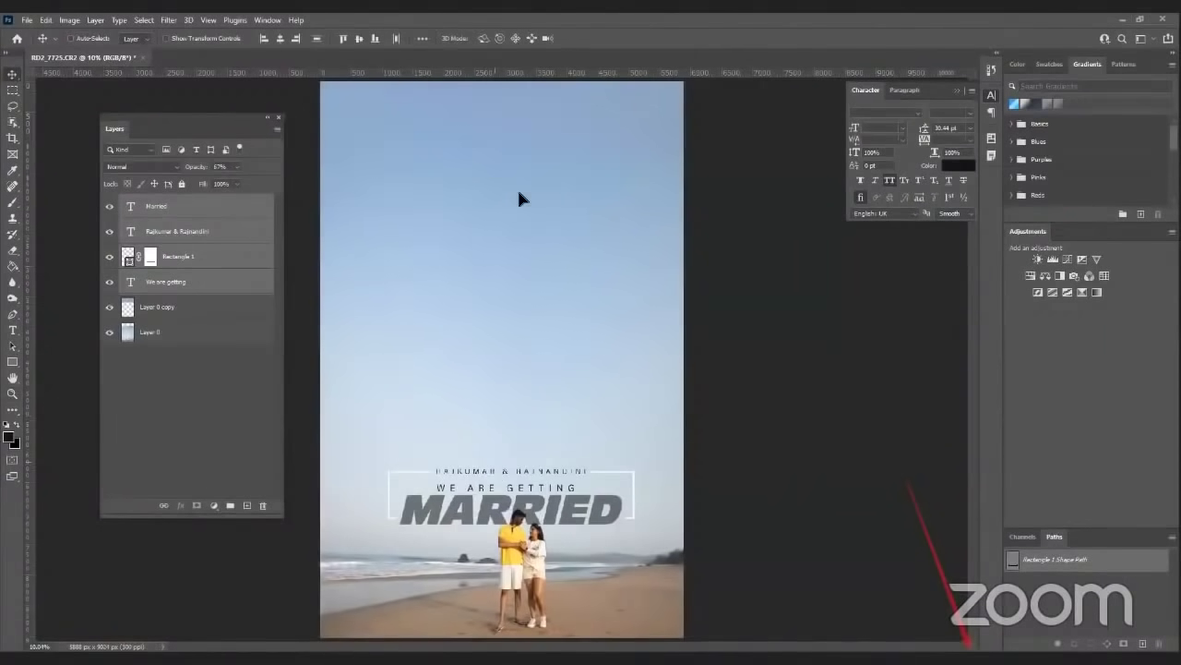
{"action": "left_click_drag", "start_coordinate": [521, 506], "coordinate": [518, 189]}
- Examine the couple's figures and the surrounding beach up close in the extended photo
{"action": "key", "text": "z"}
{"action": "left_click", "coordinate": [522, 516]}
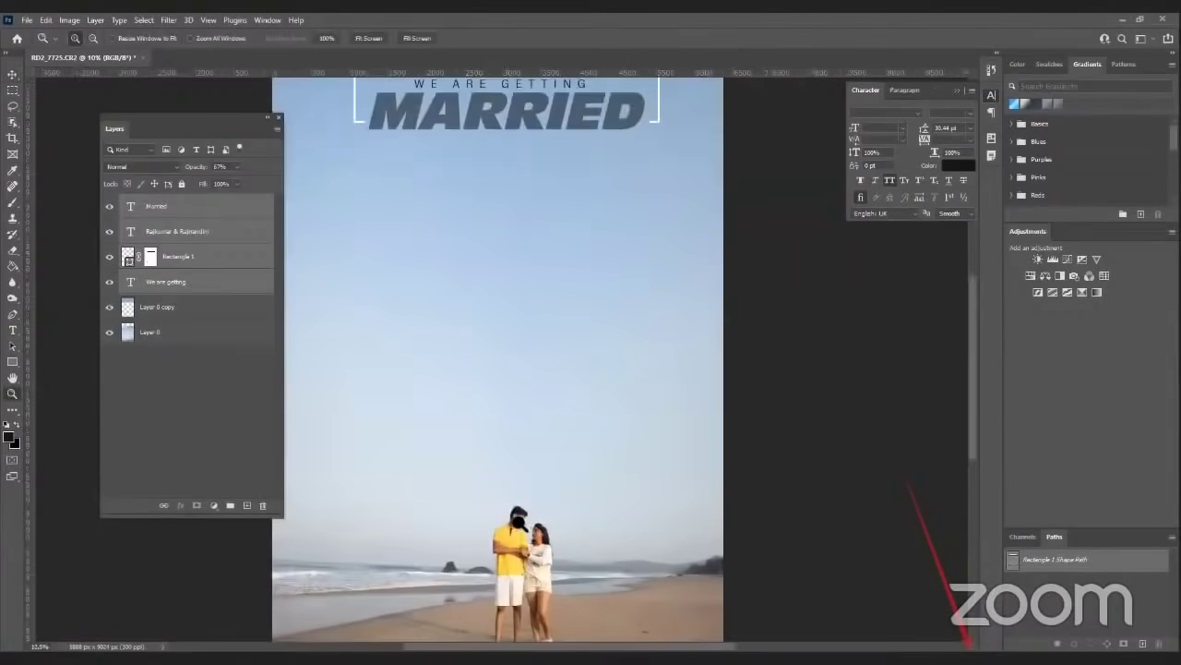
{"action": "left_click", "coordinate": [524, 524]}
{"action": "left_click_drag", "start_coordinate": [531, 528], "coordinate": [532, 305]}
{"action": "left_click", "coordinate": [533, 305]}
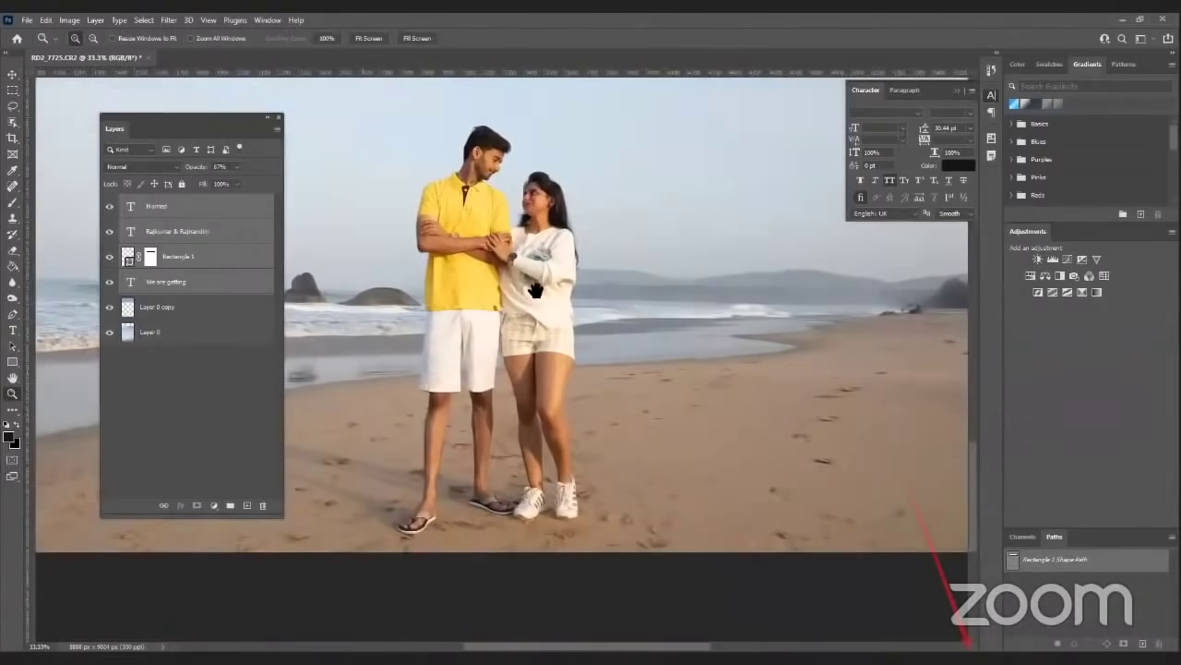
{"action": "left_click", "coordinate": [522, 293]}
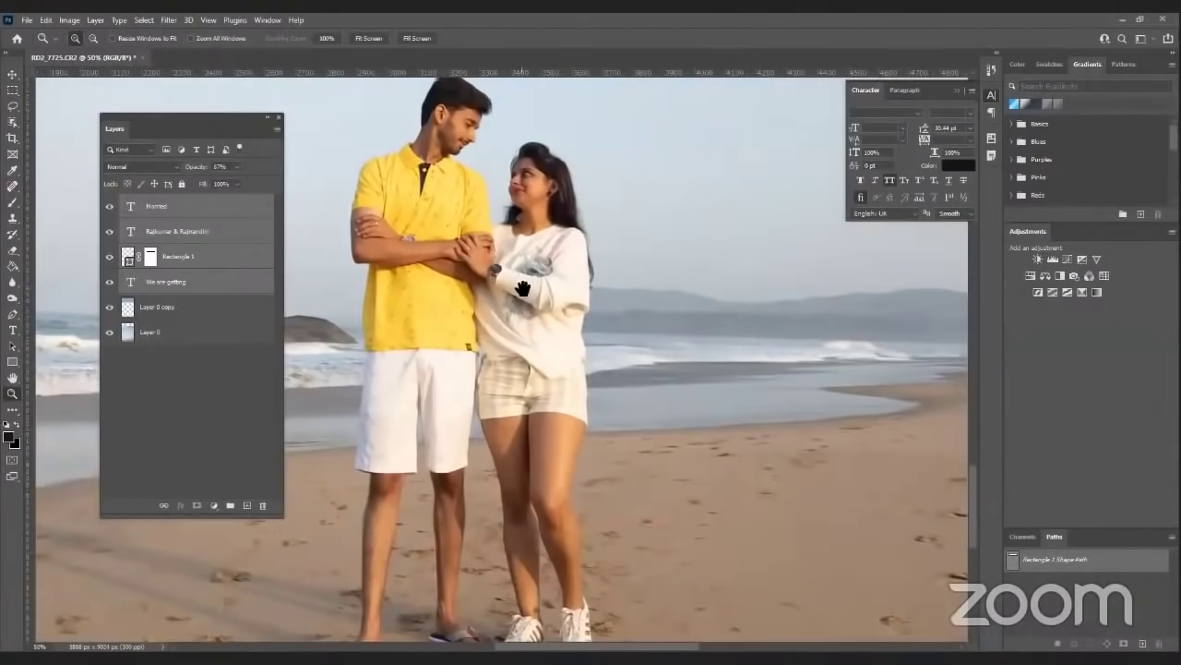
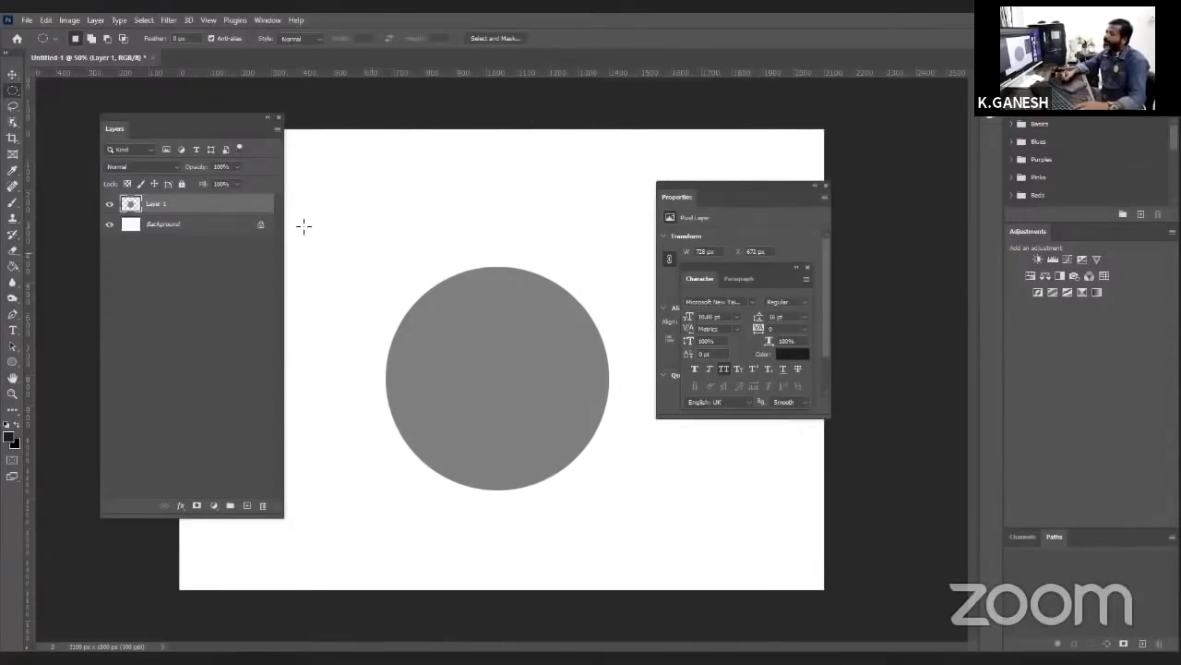
- Scale the grey circle on Layer 1 down to about 523 px wide and position it near the canvas centre
{"action": "key", "text": "v"}
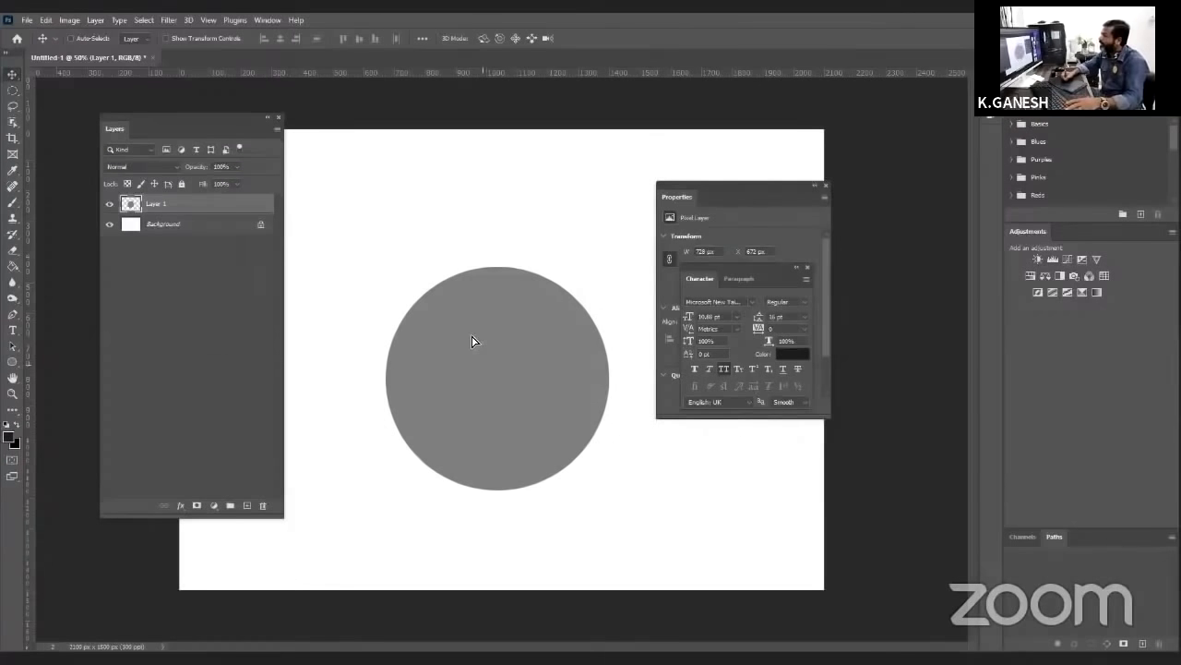
{"action": "key", "text": "ctrl+t"}
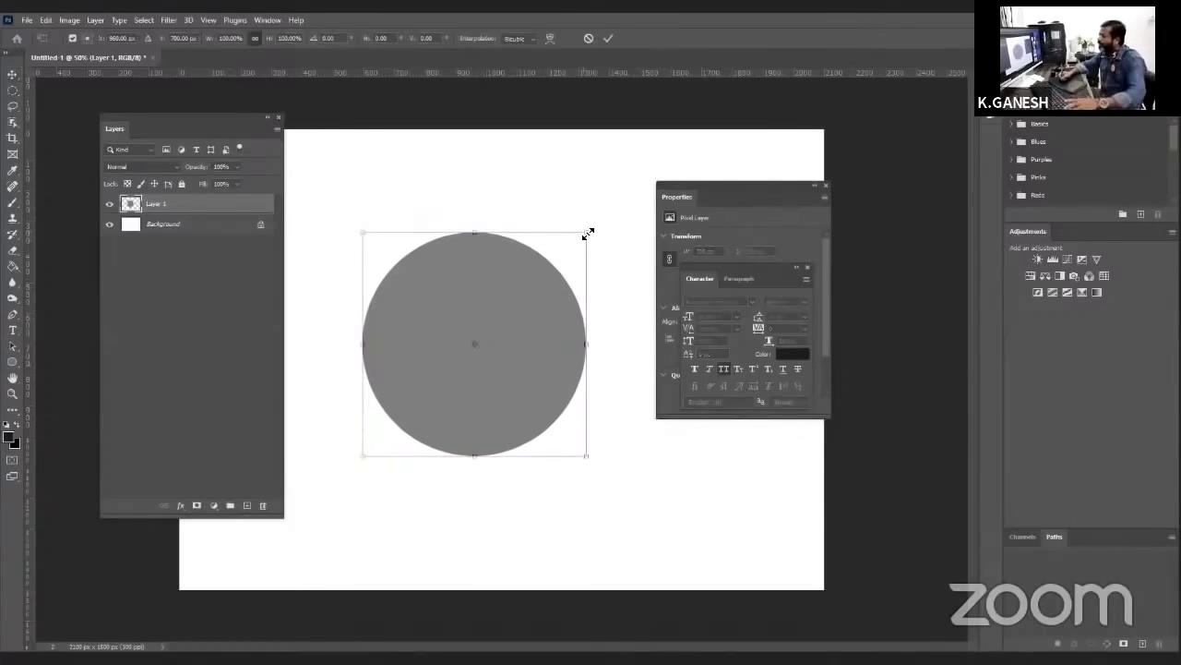
{"action": "left_click_drag", "start_coordinate": [584, 234], "coordinate": [568, 251]}
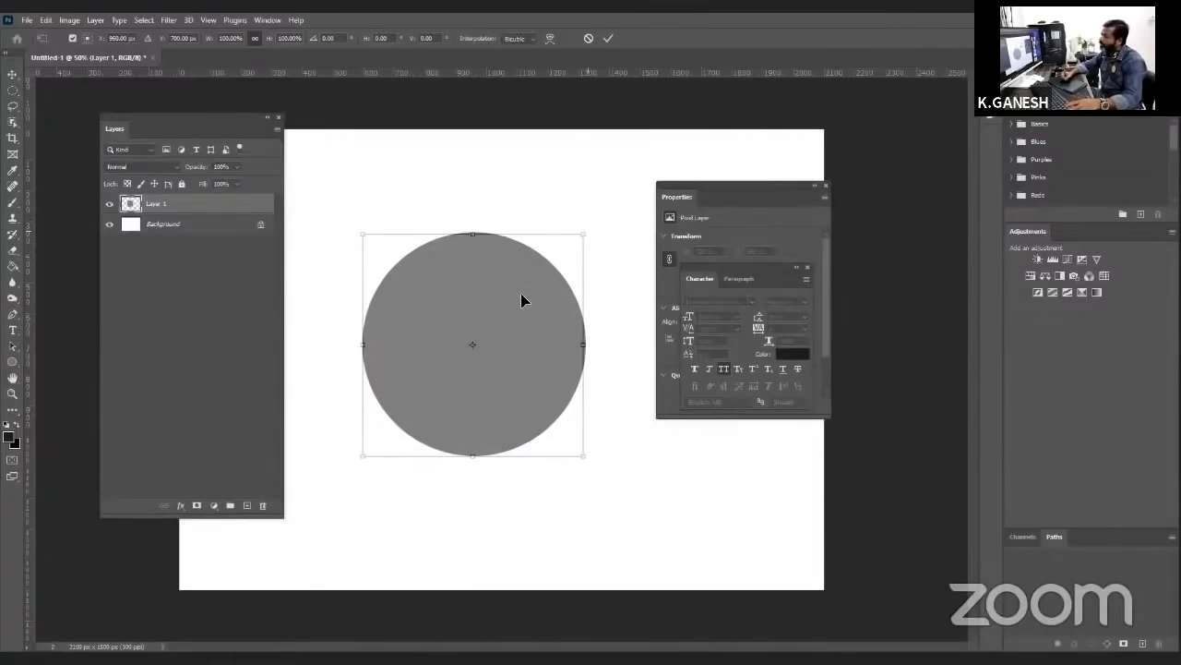
{"action": "key", "text": "Escape"}
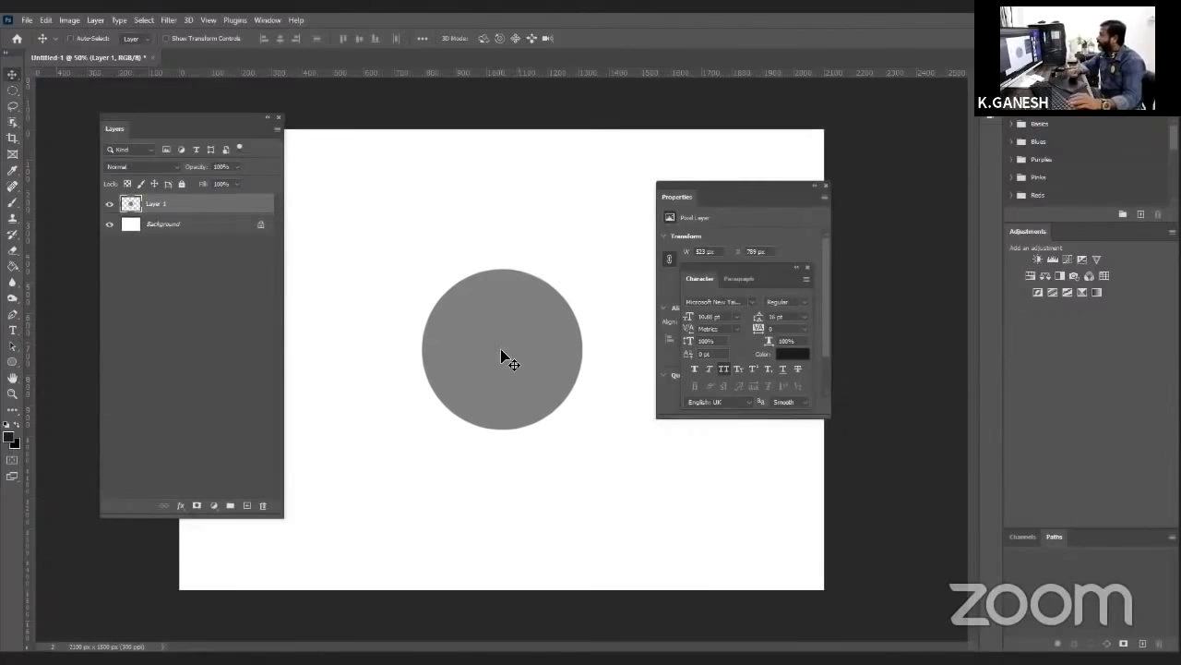
{"action": "key", "text": "shift+Down"}
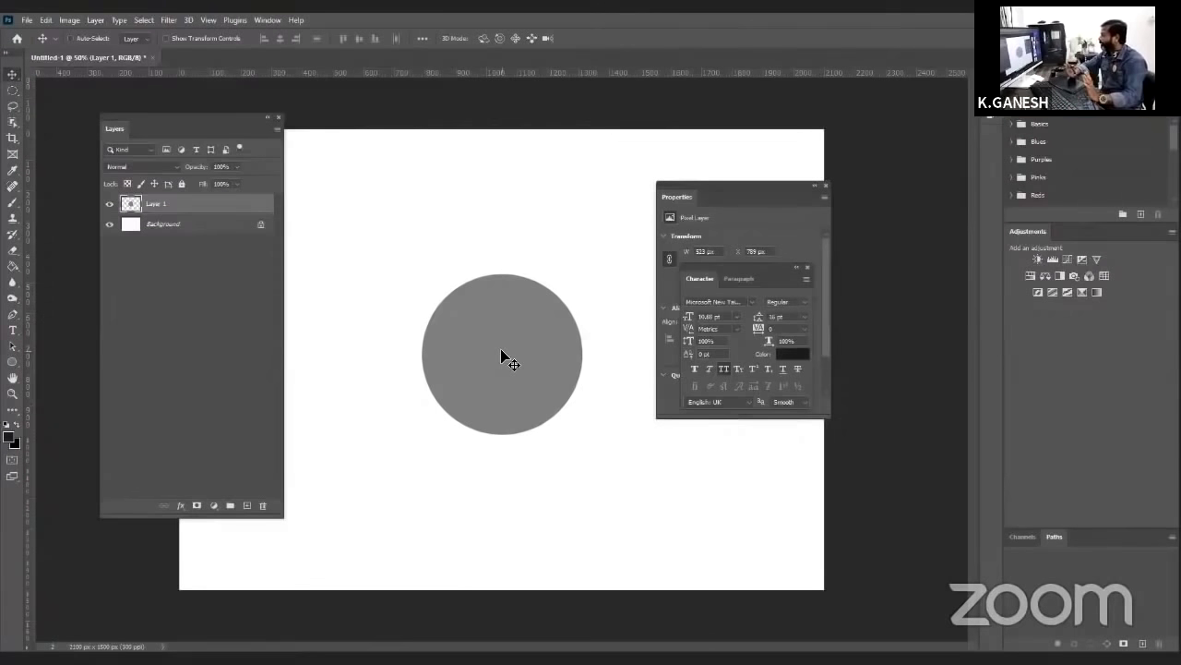
- Load the circle's outline as a selection and lighten its upper middle area using the Dodge tool with an enlarged soft brush
{"action": "left_click", "coordinate": [133, 204], "text": "ctrl"}
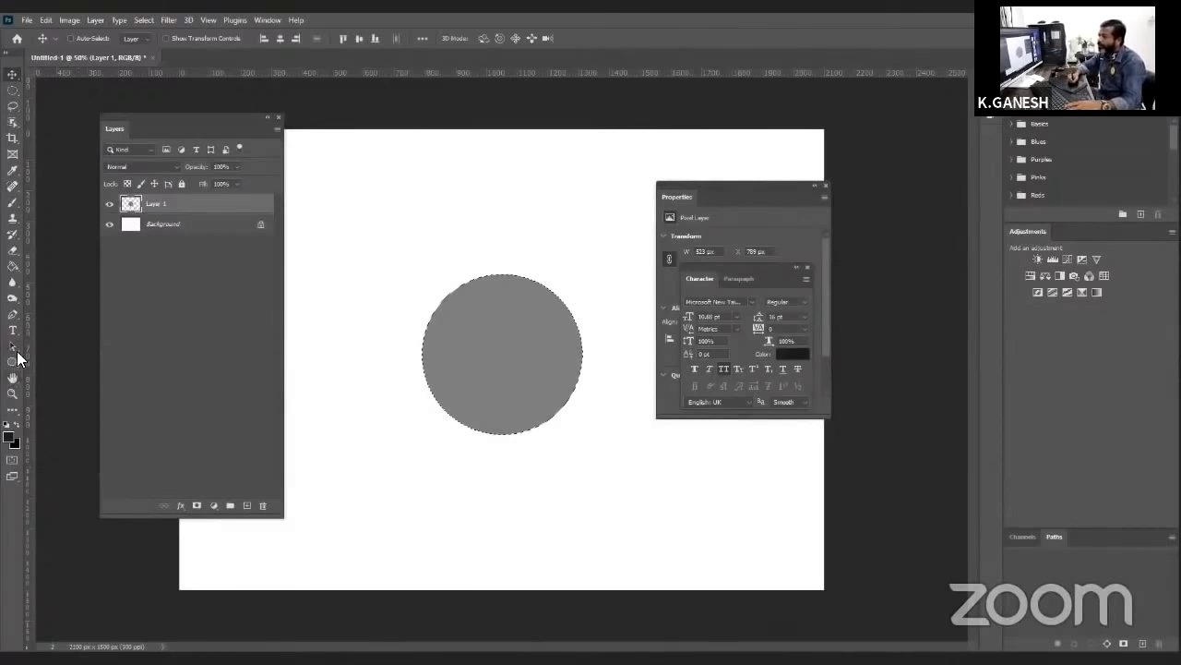
{"action": "left_click", "coordinate": [12, 298]}
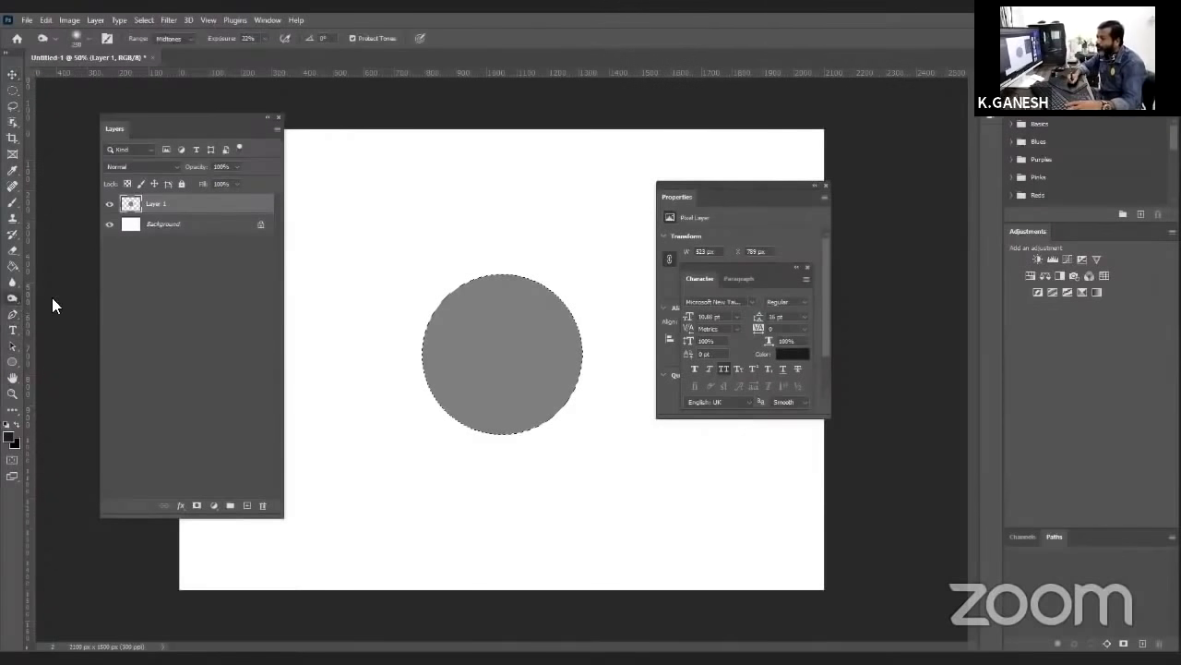
{"action": "left_click", "coordinate": [50, 297]}
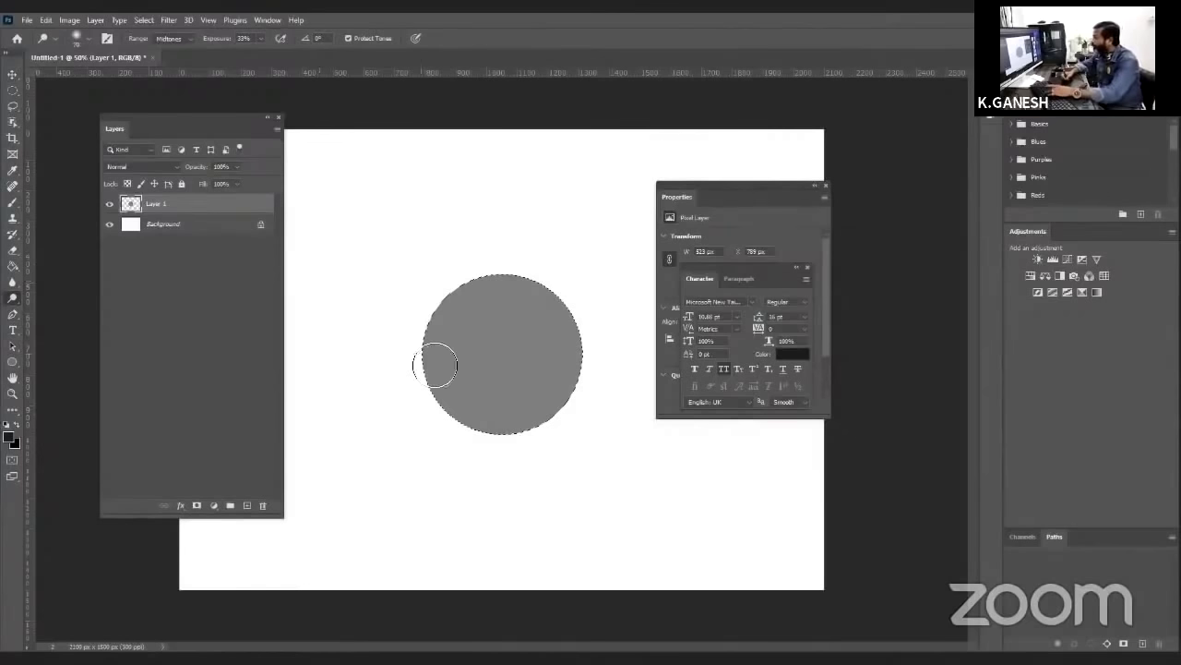
{"action": "key", "text": "bracketright"}
{"action": "key", "text": "bracketright"}
{"action": "key", "text": "bracketright"}
{"action": "key", "text": "bracketright"}
{"action": "key", "text": "bracketright"}
{"action": "mouse_move", "coordinate": [512, 355]}
{"action": "left_mouse_down"}
{"action": "mouse_move", "coordinate": [522, 347]}
{"action": "mouse_move", "coordinate": [501, 335]}
{"action": "mouse_move", "coordinate": [474, 338]}
{"action": "mouse_move", "coordinate": [489, 338]}
{"action": "left_mouse_up"}
- Lighten the selected grey circle's upper middle area with the Dodge tool, varying the soft brush size to build a smooth highlight
{"action": "key", "text": "bracketleft"}
{"action": "key", "text": "bracketleft"}
{"action": "key", "text": "bracketleft"}
{"action": "key", "text": "bracketleft"}
{"action": "key", "text": "bracketleft"}
{"action": "key", "text": "bracketleft"}
{"action": "key", "text": "bracketleft"}
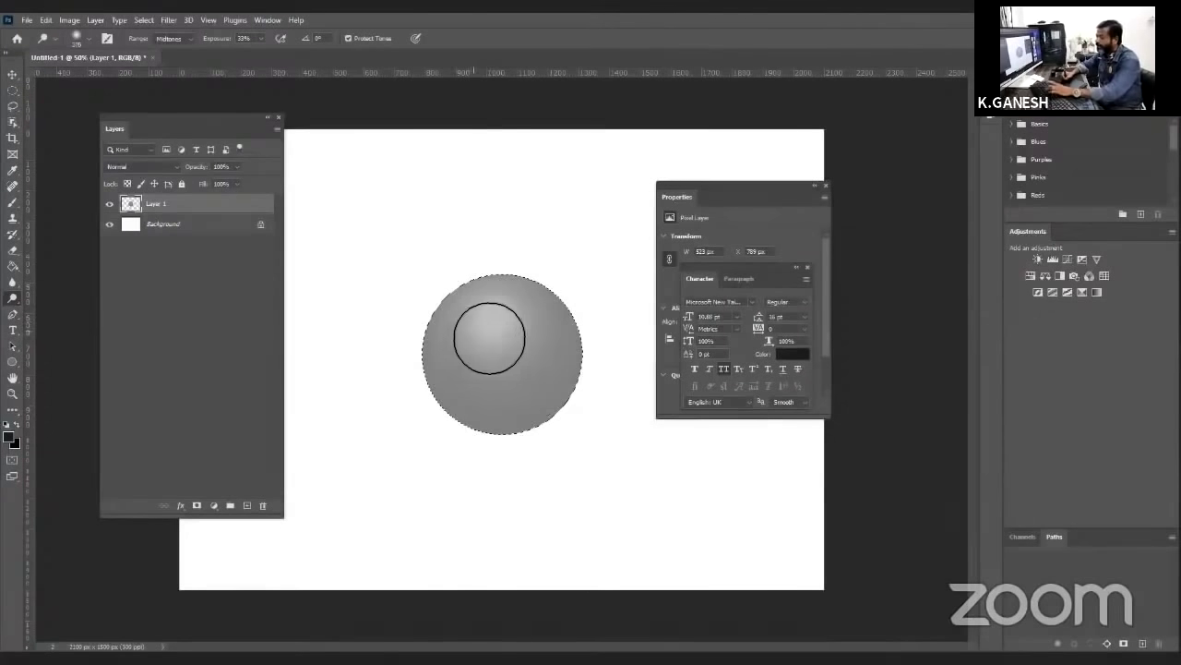
{"action": "key", "text": "bracketright"}
{"action": "key", "text": "bracketright"}
{"action": "key", "text": "bracketright"}
{"action": "key", "text": "bracketright"}
{"action": "key", "text": "bracketright"}
{"action": "key", "text": "bracketright"}
{"action": "key", "text": "bracketright"}
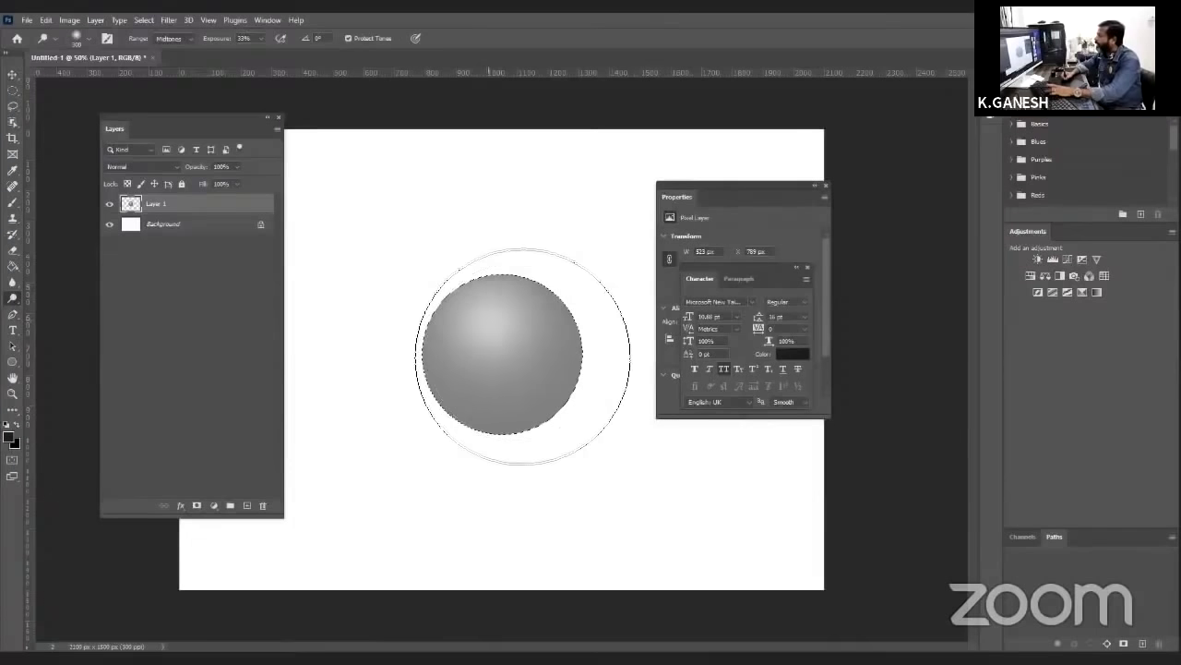
{"action": "key", "text": "bracketleft"}
{"action": "key", "text": "bracketleft"}
{"action": "key", "text": "bracketleft"}
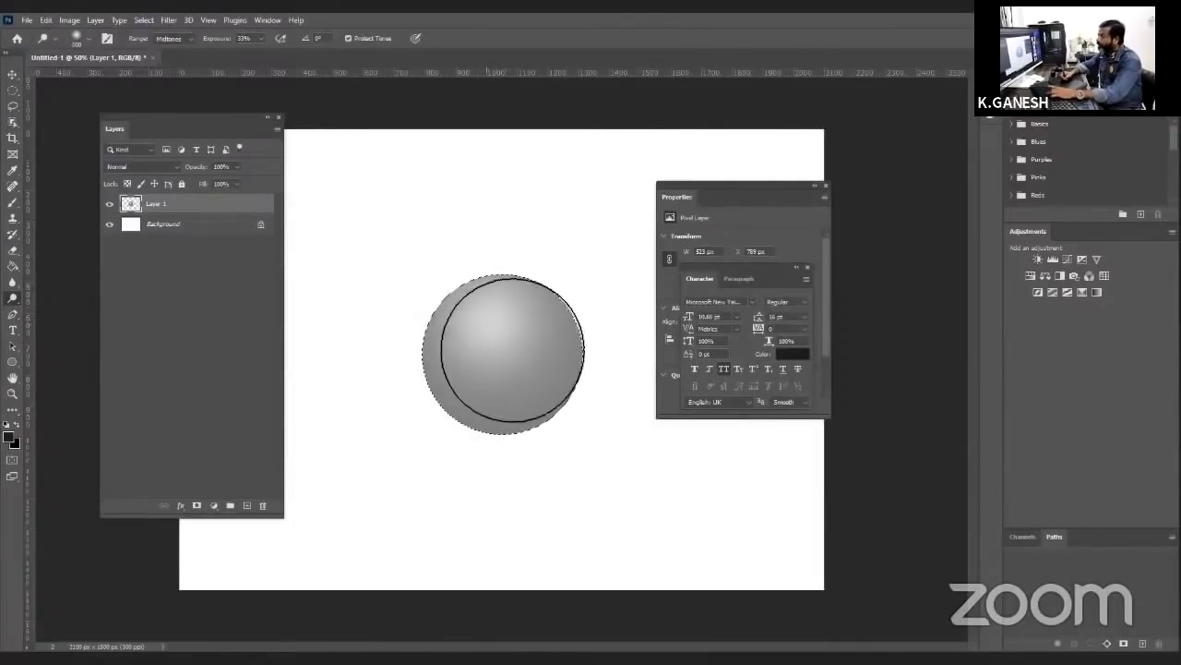
{"action": "key", "text": "bracketleft"}
{"action": "key", "text": "bracketleft"}
{"action": "key", "text": "bracketleft"}
{"action": "key", "text": "bracketleft"}
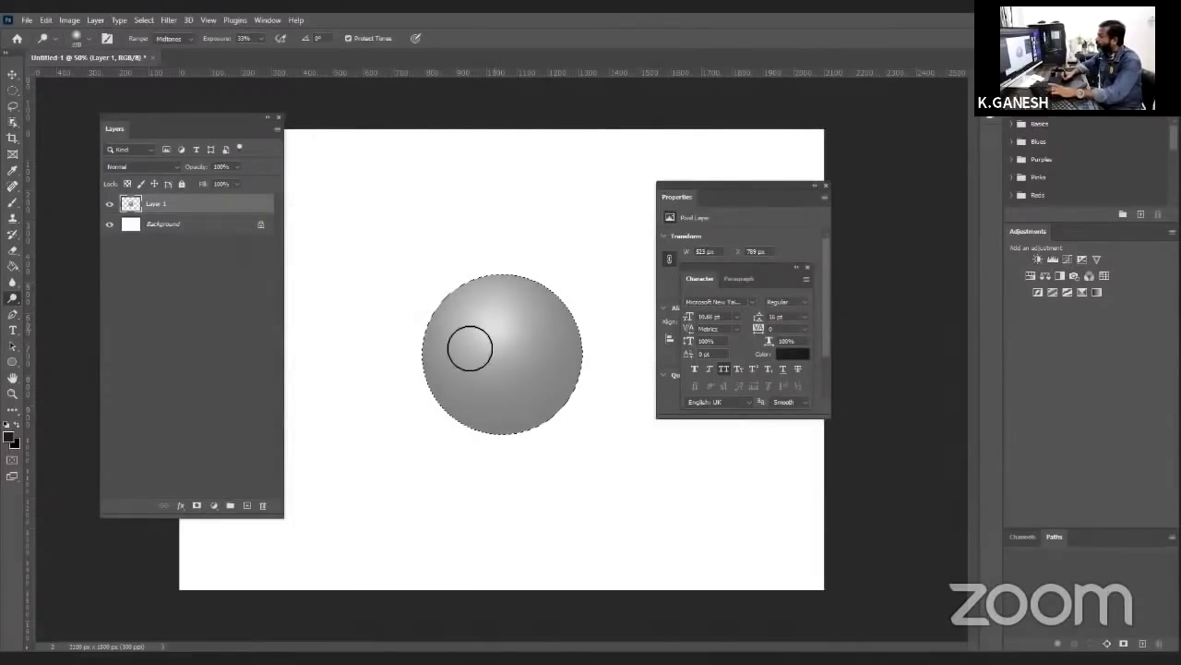
- Darken the circle's lower right side and lower edge using the Burn tool with an enlarged soft brush, and deselect the circle
{"action": "right_click", "coordinate": [13, 298]}
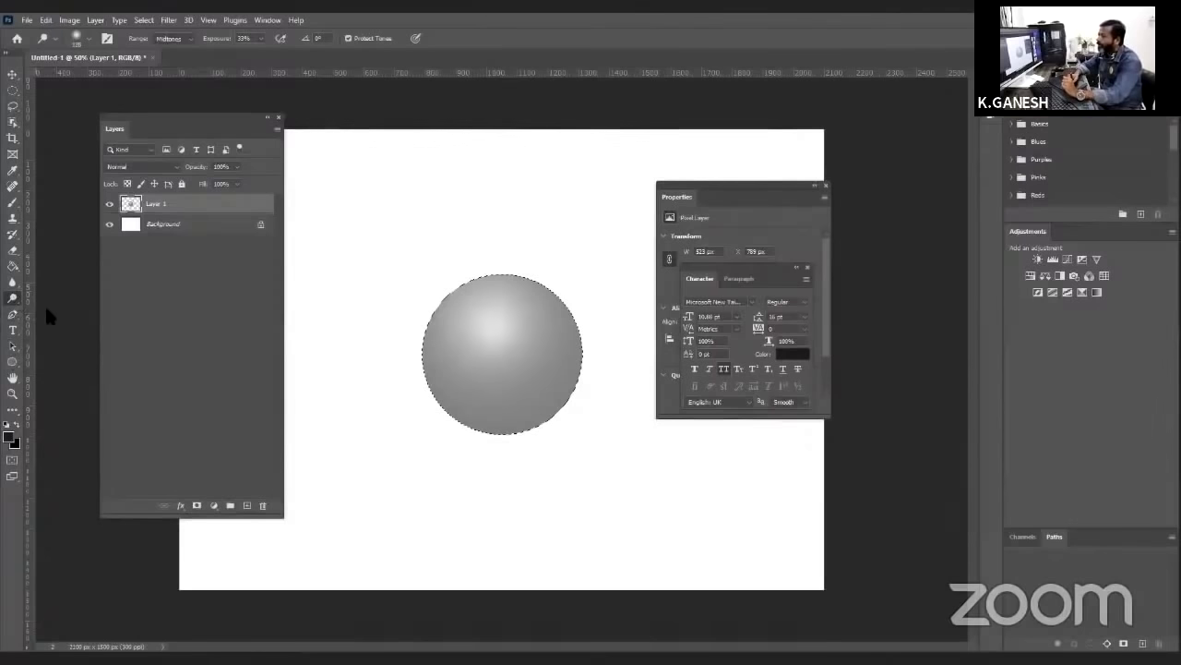
{"action": "left_click", "coordinate": [49, 309]}
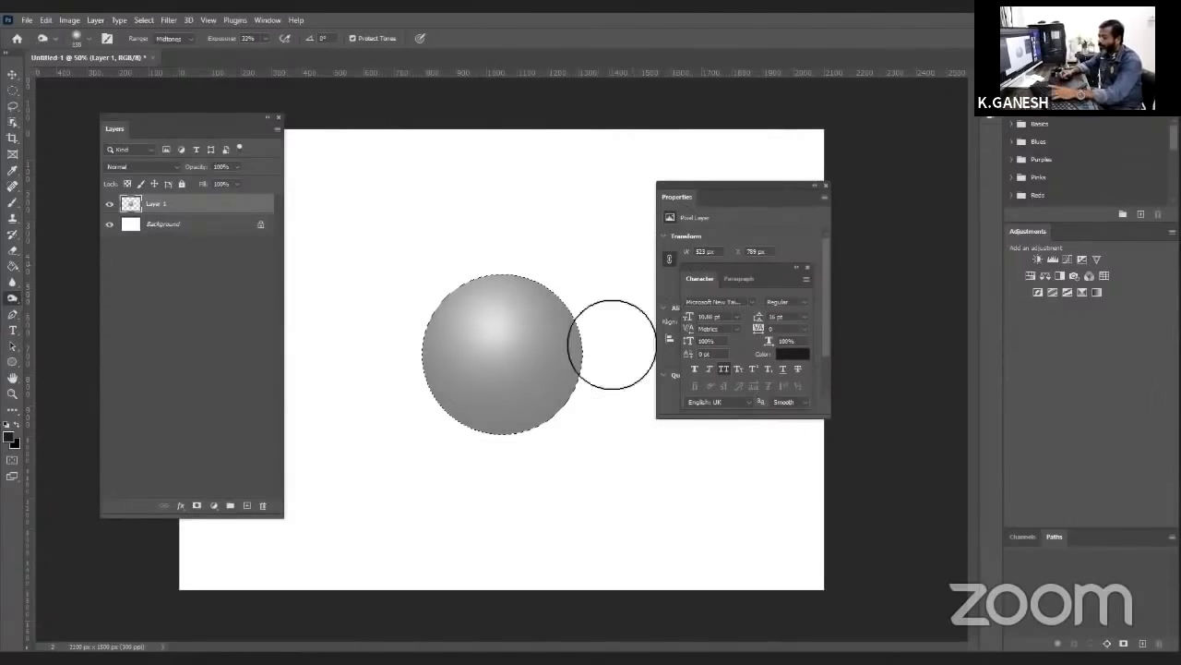
{"action": "key", "text": "bracketright"}
{"action": "key", "text": "bracketright"}
{"action": "key", "text": "bracketright"}
{"action": "mouse_move", "coordinate": [598, 303]}
{"action": "left_mouse_down"}
{"action": "mouse_move", "coordinate": [596, 417]}
{"action": "mouse_move", "coordinate": [467, 469]}
{"action": "mouse_move", "coordinate": [559, 483]}
{"action": "mouse_move", "coordinate": [574, 472]}
{"action": "mouse_move", "coordinate": [467, 474]}
{"action": "mouse_move", "coordinate": [591, 465]}
{"action": "left_mouse_up"}
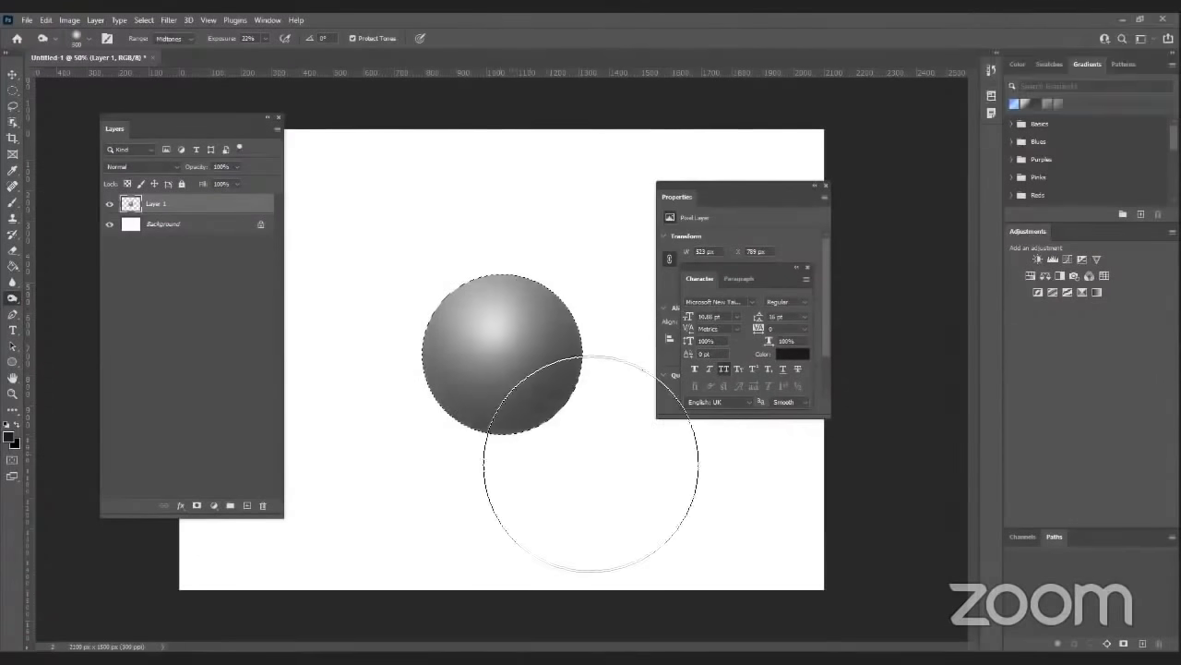
{"action": "mouse_move", "coordinate": [544, 285]}
{"action": "left_mouse_down"}
{"action": "mouse_move", "coordinate": [611, 416]}
{"action": "mouse_move", "coordinate": [606, 437]}
{"action": "mouse_move", "coordinate": [561, 460]}
{"action": "mouse_move", "coordinate": [458, 422]}
{"action": "mouse_move", "coordinate": [464, 432]}
{"action": "mouse_move", "coordinate": [577, 453]}
{"action": "mouse_move", "coordinate": [643, 351]}
{"action": "mouse_move", "coordinate": [628, 391]}
{"action": "mouse_move", "coordinate": [630, 335]}
{"action": "mouse_move", "coordinate": [572, 451]}
{"action": "mouse_move", "coordinate": [467, 466]}
{"action": "mouse_move", "coordinate": [463, 455]}
{"action": "mouse_move", "coordinate": [609, 430]}
{"action": "mouse_move", "coordinate": [564, 424]}
{"action": "mouse_move", "coordinate": [515, 467]}
{"action": "left_mouse_up"}
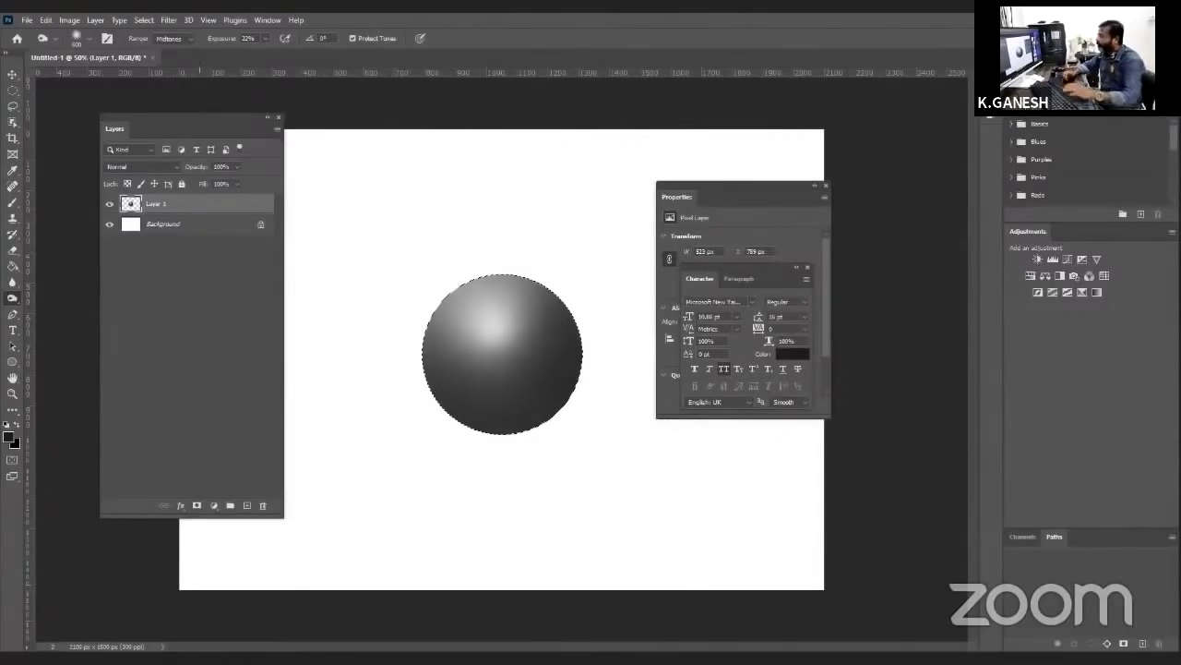
{"action": "key", "text": "ctrl+d"}
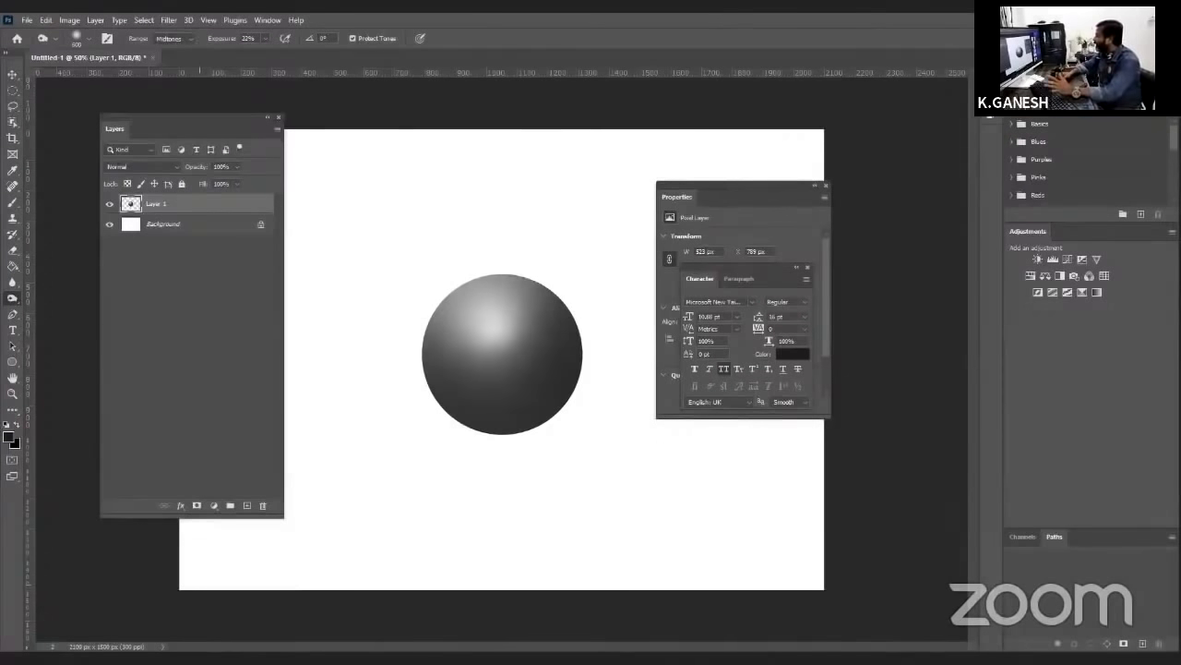
- Add a Solid Color fill layer in red #b30000 above Layer 1 and set its blend mode to Overlay
{"action": "left_click", "coordinate": [212, 505]}
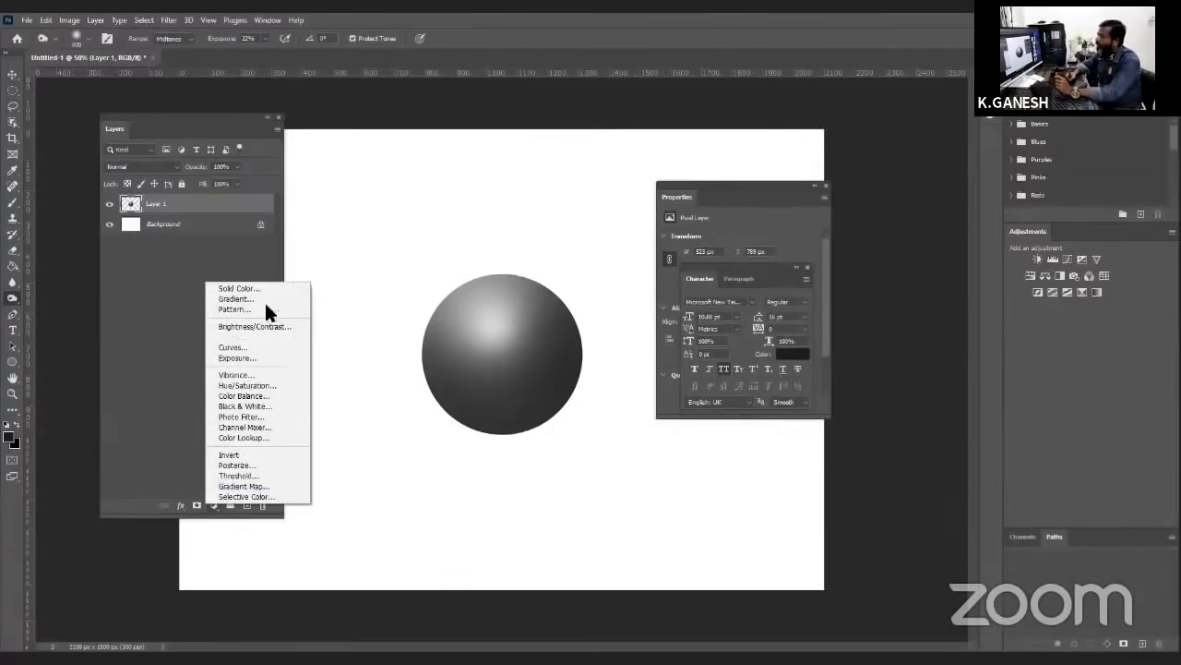
{"action": "left_click", "coordinate": [260, 290]}
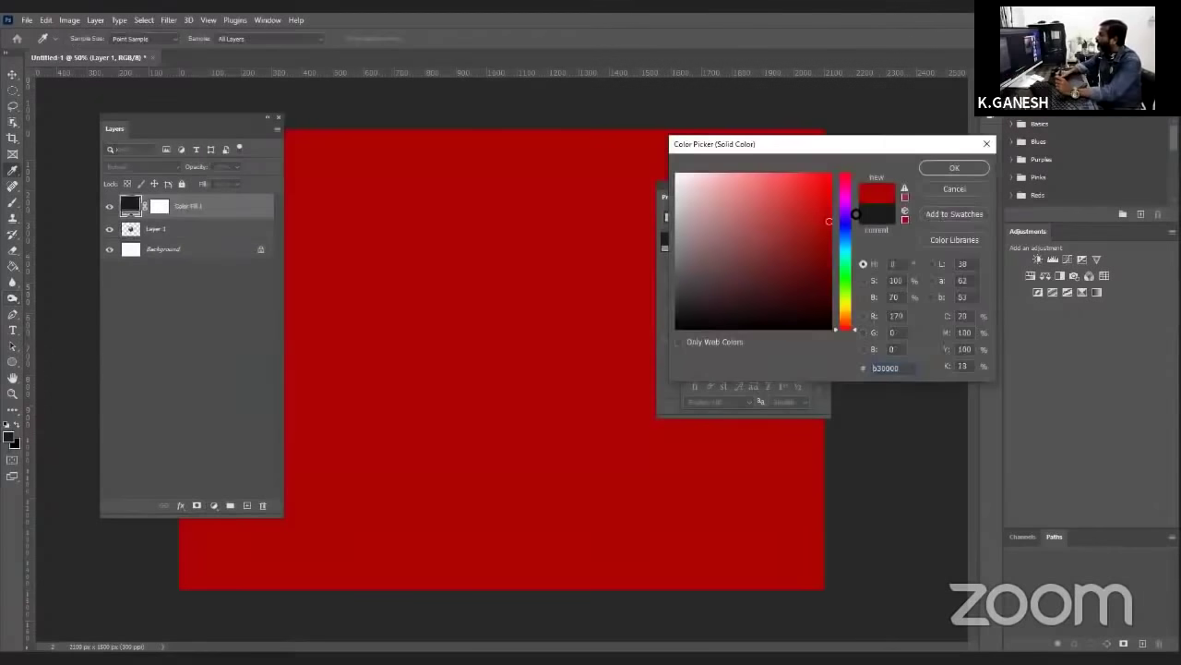
{"action": "key", "text": "Return"}
{"action": "left_click", "coordinate": [139, 167]}
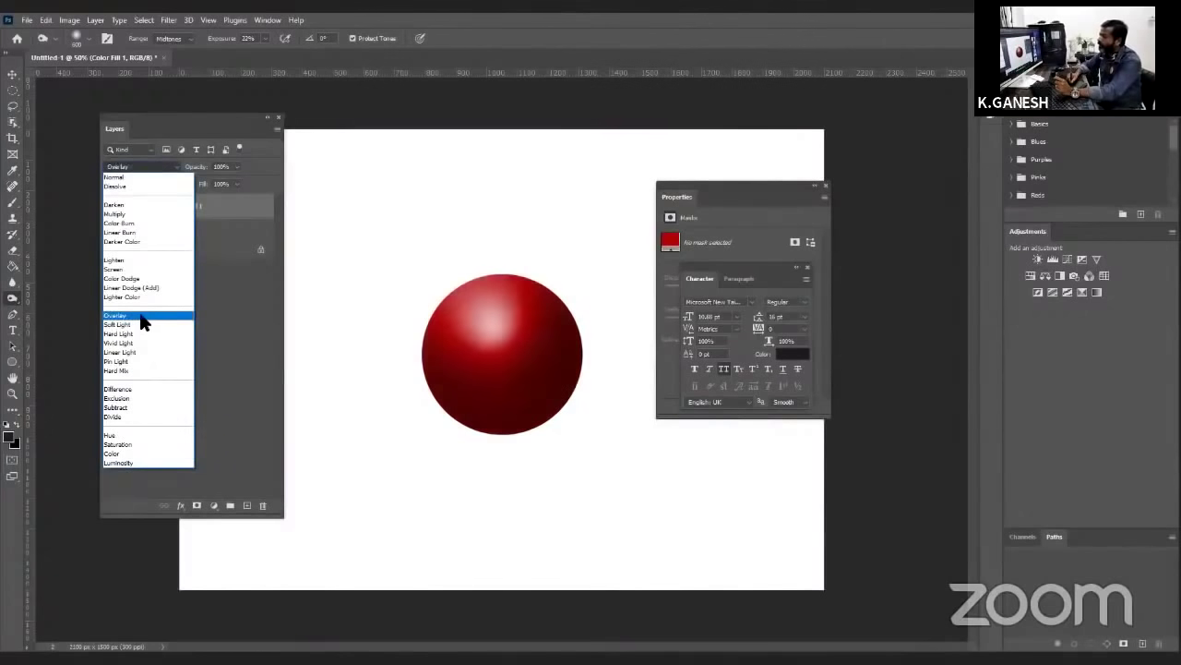
{"action": "left_click", "coordinate": [143, 318]}
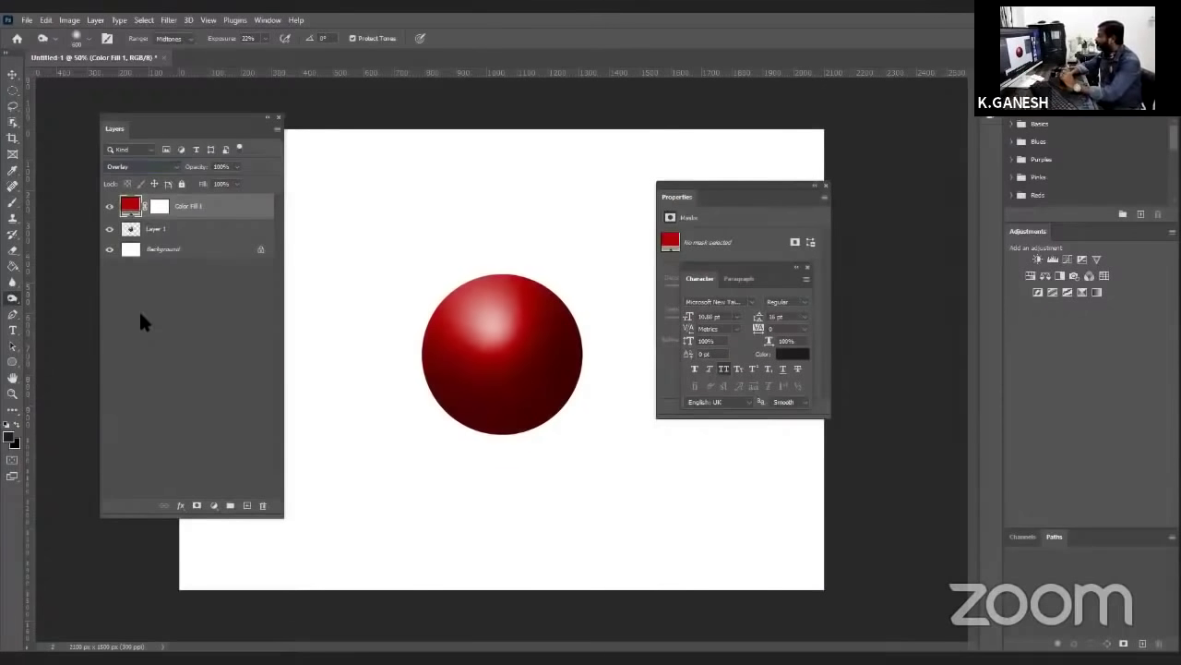
- Choose a slate-grey preset from the Grays group for the Gradient tool, try it on the Background layer and undo that fill
{"action": "left_click", "coordinate": [190, 251]}
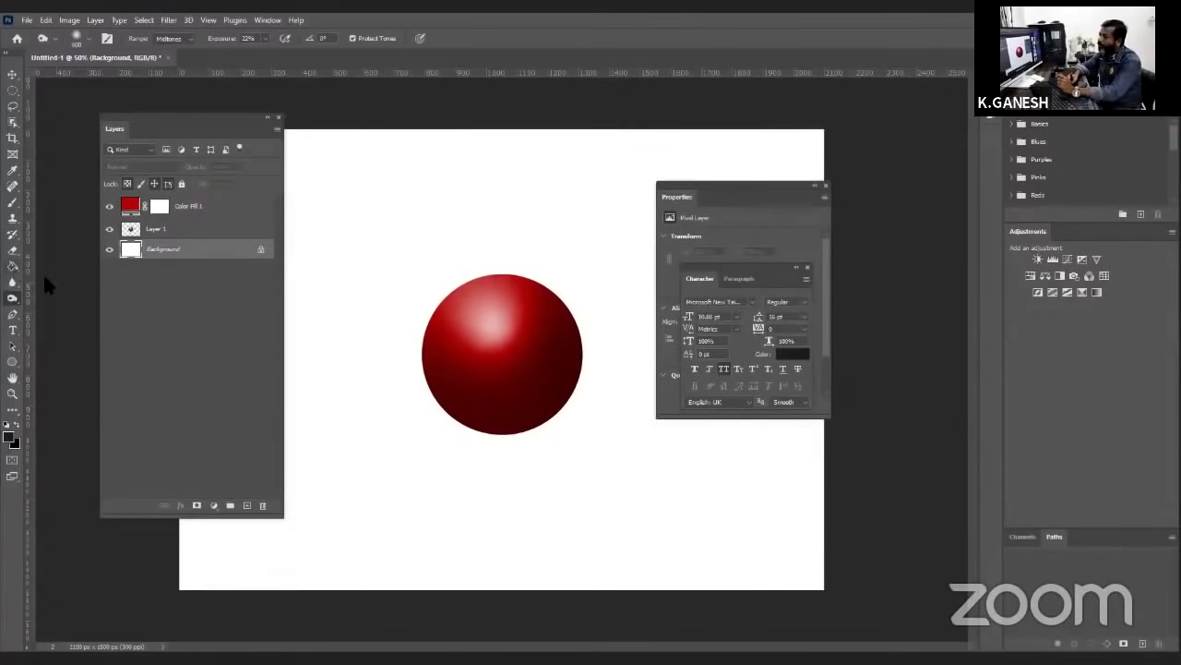
{"action": "left_click", "coordinate": [12, 265]}
{"action": "left_click", "coordinate": [74, 264]}
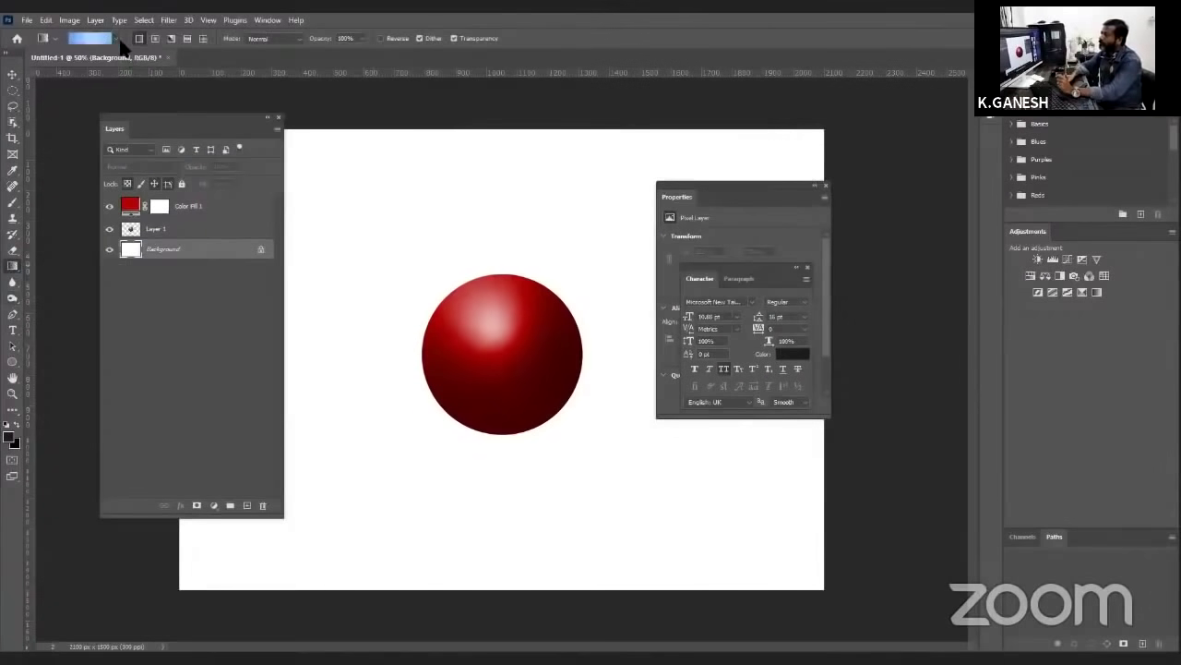
{"action": "left_click", "coordinate": [116, 39]}
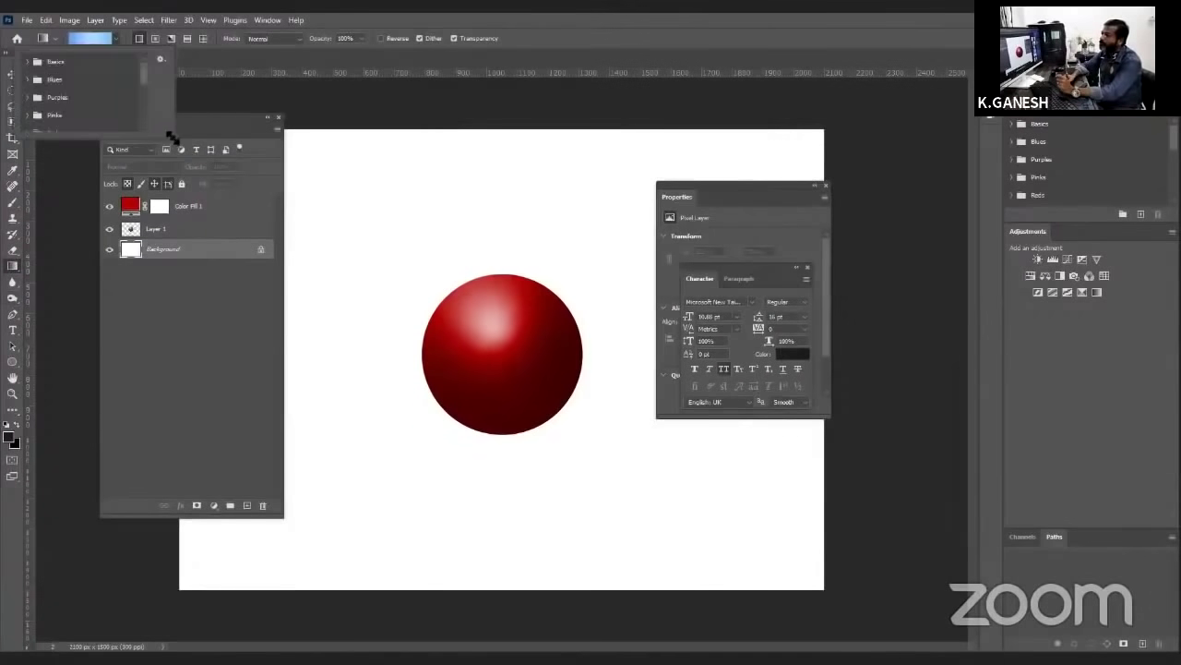
{"action": "left_click_drag", "start_coordinate": [173, 137], "coordinate": [139, 352]}
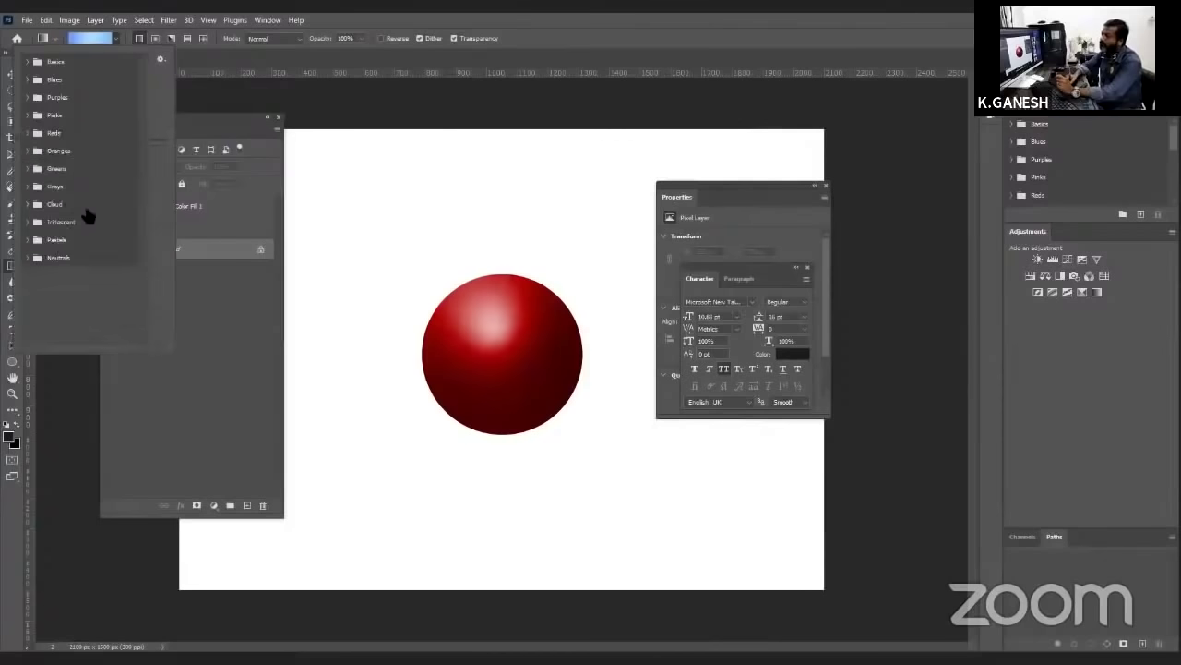
{"action": "left_click", "coordinate": [51, 186]}
{"action": "left_click", "coordinate": [121, 224]}
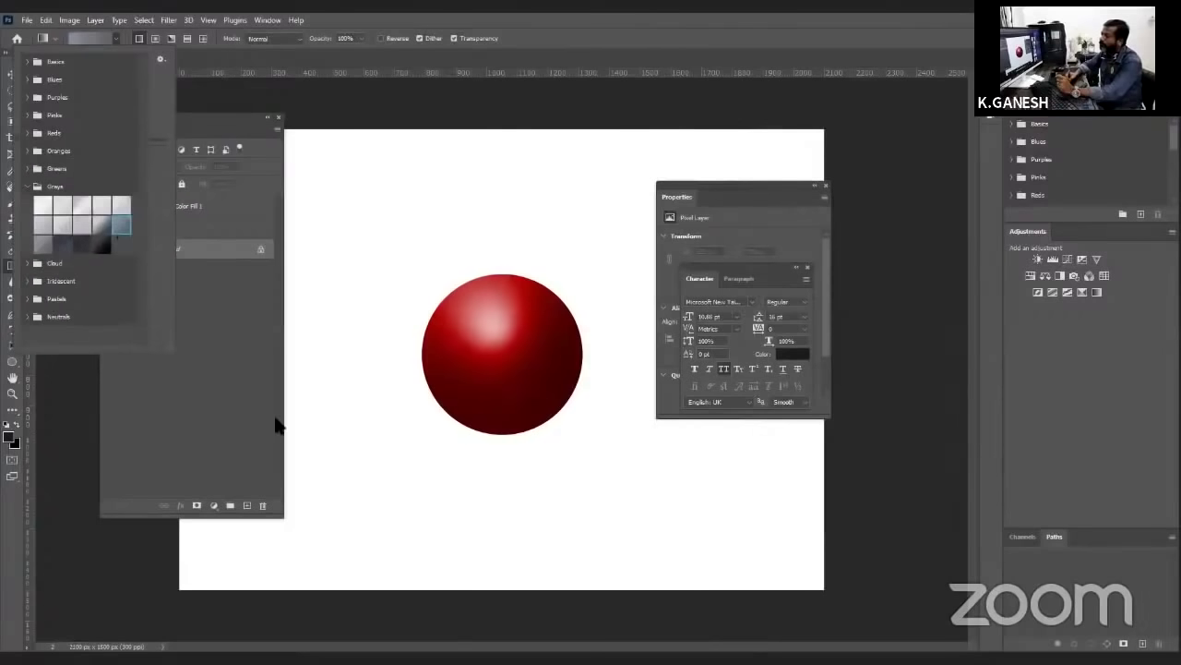
{"action": "left_click", "coordinate": [282, 337]}
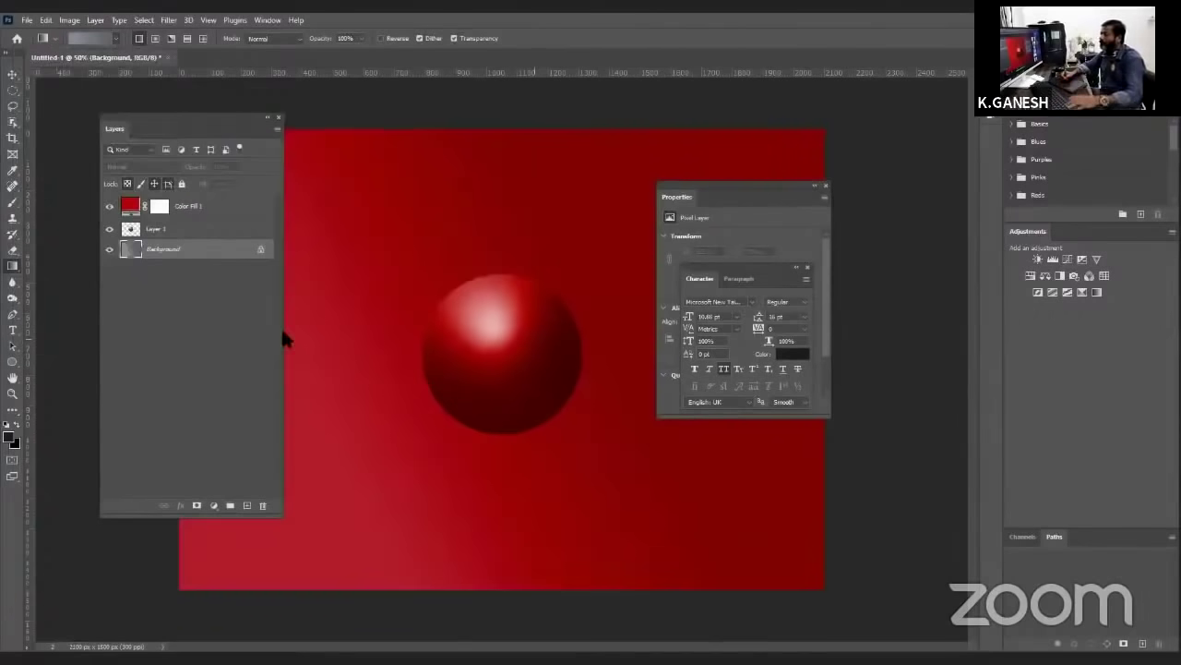
{"action": "key", "text": "ctrl+z"}
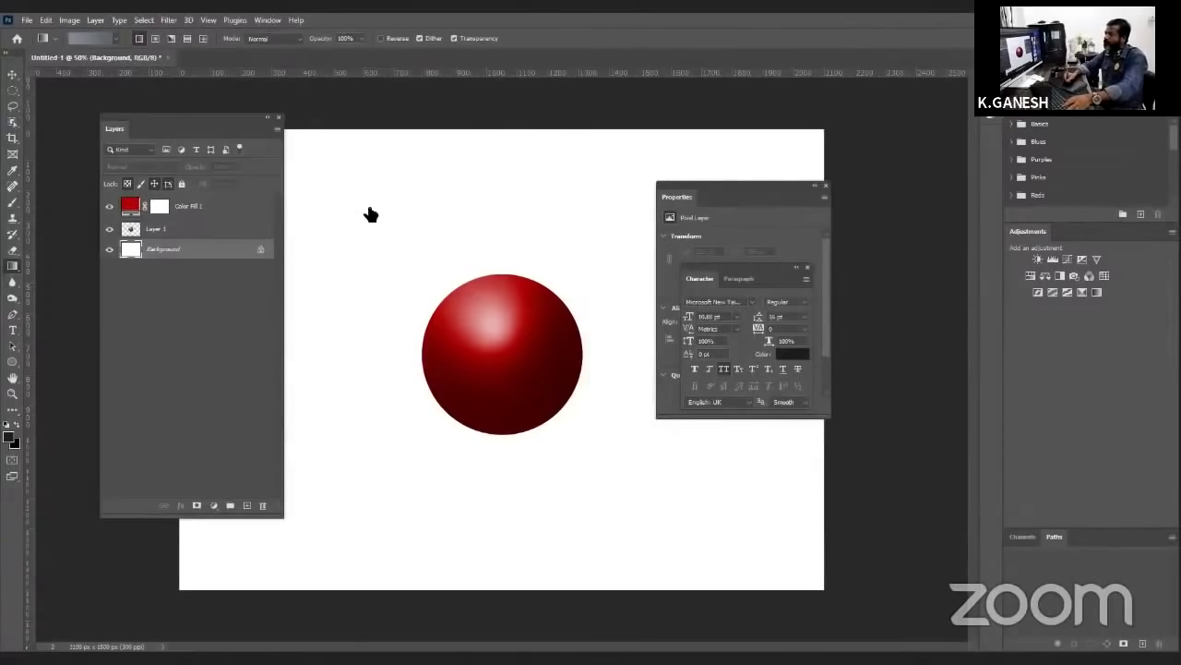
- Clip Color Fill 1 to Layer 1 and fill the Background layer with a diagonal slate-grey gradient
{"action": "left_click", "coordinate": [240, 215]}
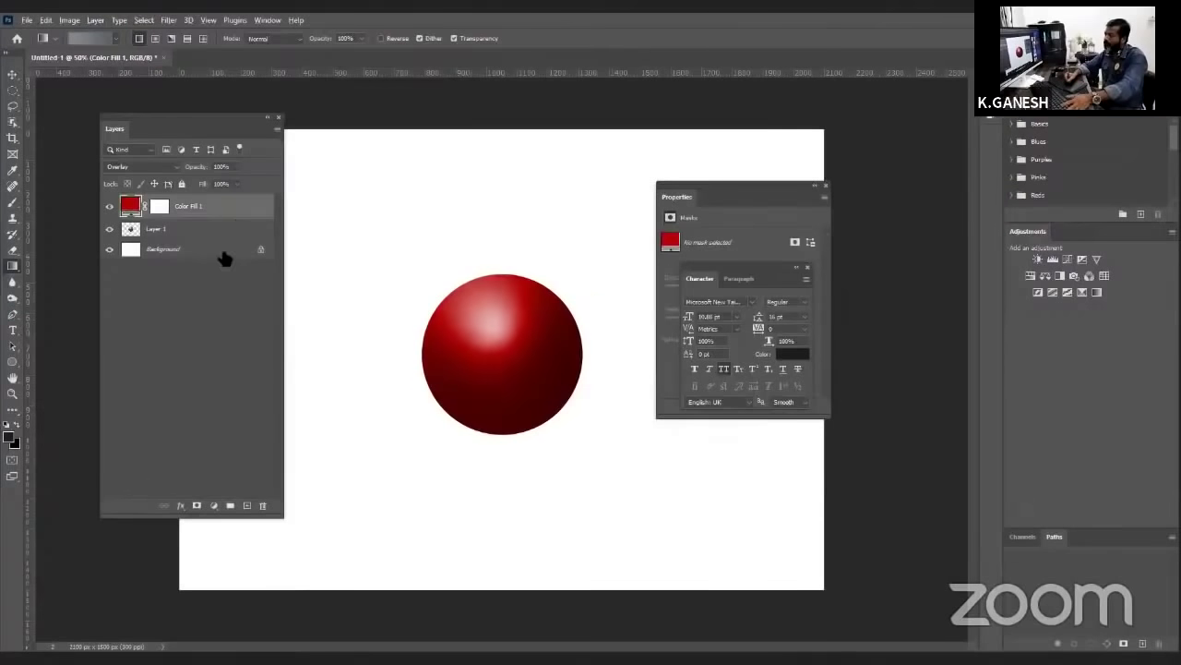
{"action": "key", "text": "alt+comma"}
{"action": "left_click_drag", "start_coordinate": [596, 303], "coordinate": [331, 453]}
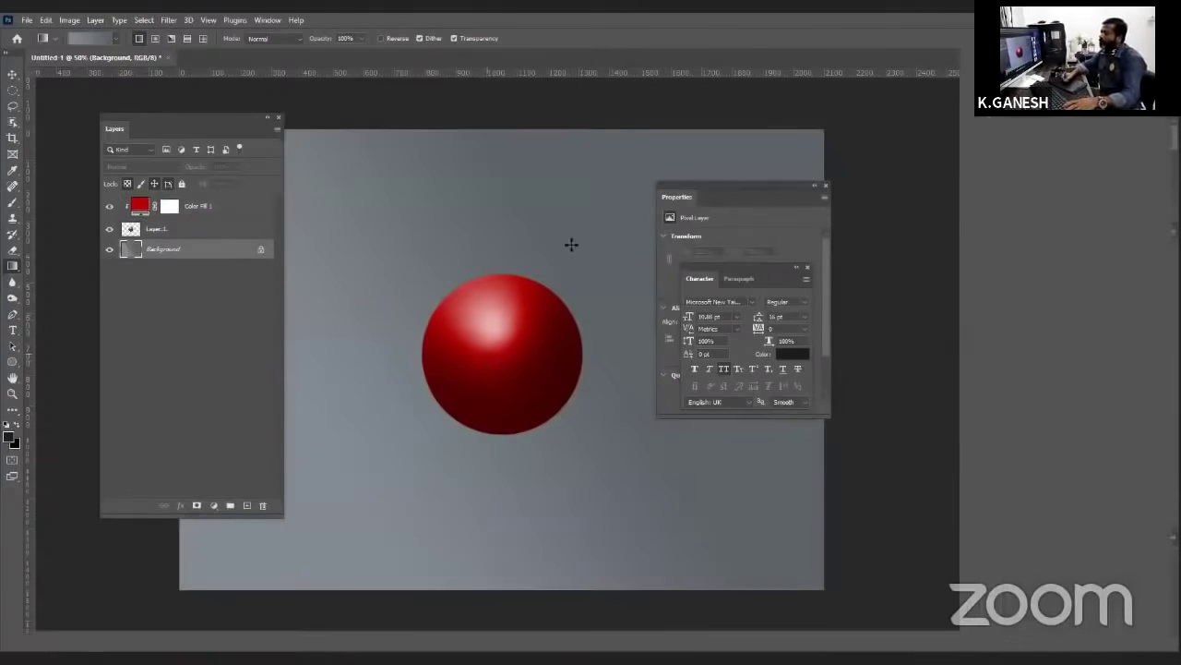
- Make Layer 1 active and set the Brush tool to a soft black brush of about 400 px
{"action": "key", "text": "alt+period"}
{"action": "key", "text": "b"}
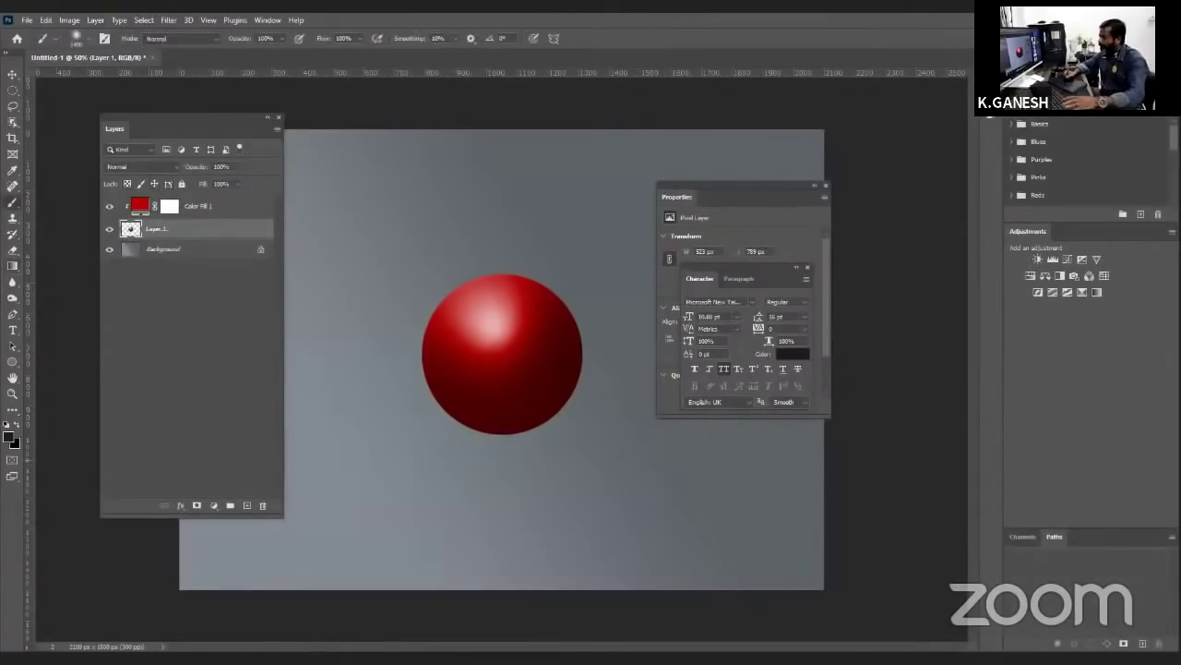
{"action": "key", "text": "bracketleft"}
{"action": "key", "text": "bracketleft"}
{"action": "key", "text": "bracketleft"}
{"action": "key", "text": "bracketleft"}
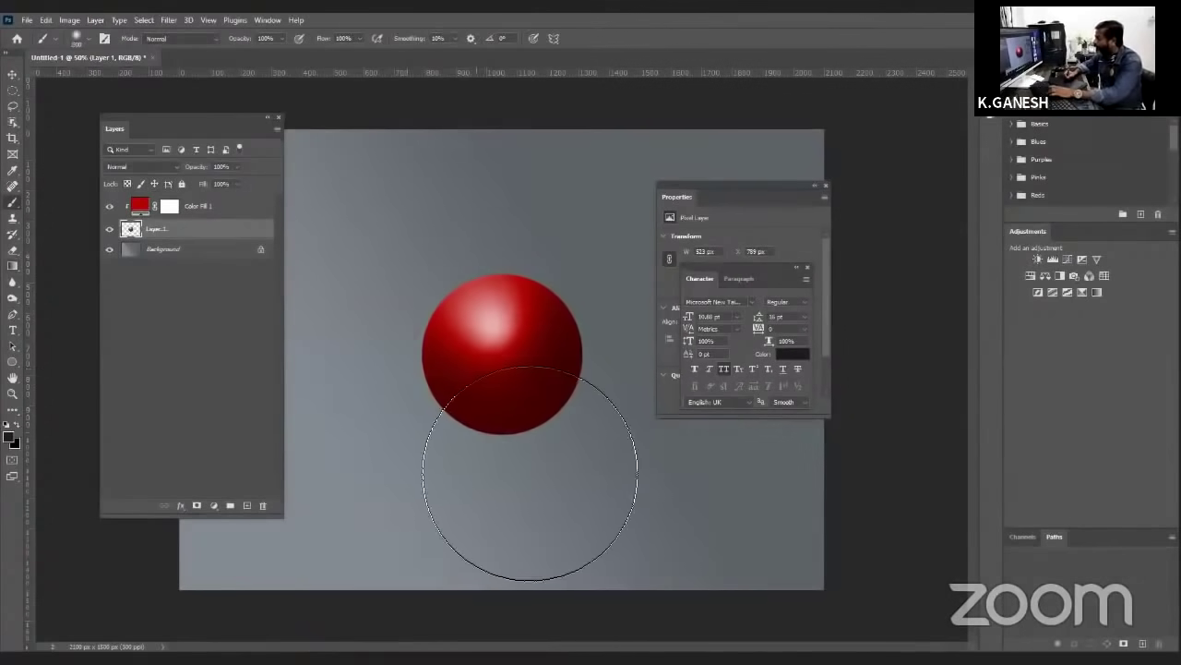
{"action": "key", "text": "bracketright"}
- Try painting a soft black shadow under the sphere on Layer 1, and undo the strokes
{"action": "mouse_move", "coordinate": [506, 454]}
{"action": "left_mouse_down"}
{"action": "mouse_move", "coordinate": [517, 453]}
{"action": "mouse_move", "coordinate": [501, 464]}
{"action": "mouse_move", "coordinate": [487, 454]}
{"action": "left_mouse_up"}
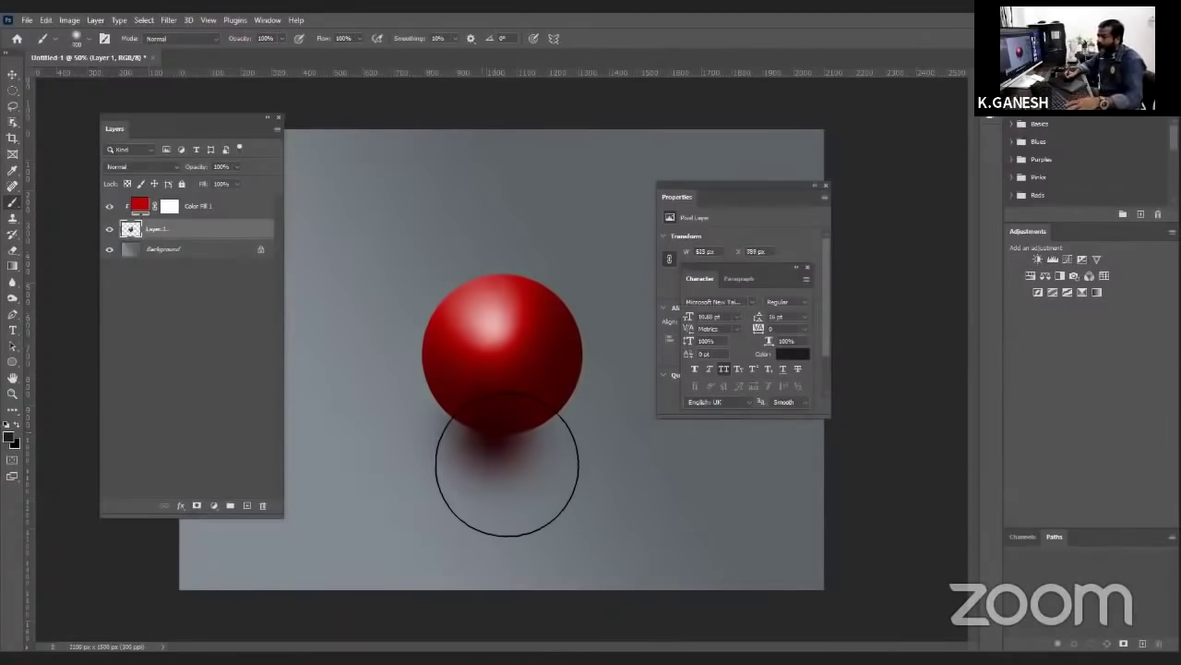
{"action": "key", "text": "ctrl+z"}
{"action": "key", "text": "ctrl+shift+z"}
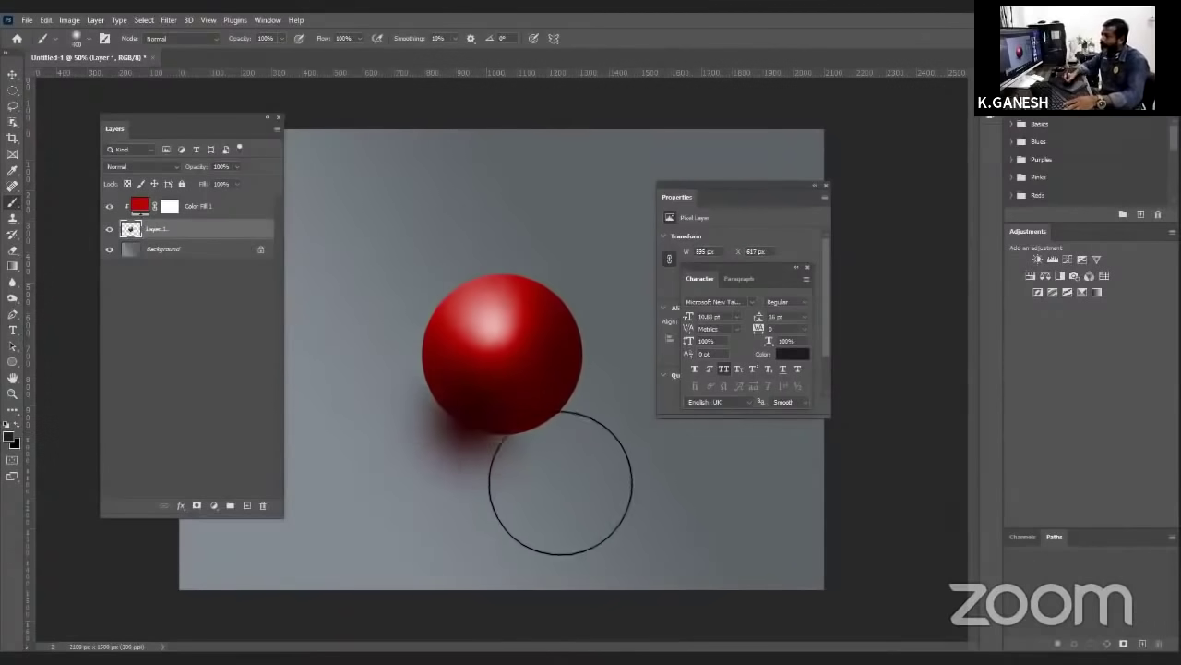
{"action": "key", "text": "ctrl+z"}
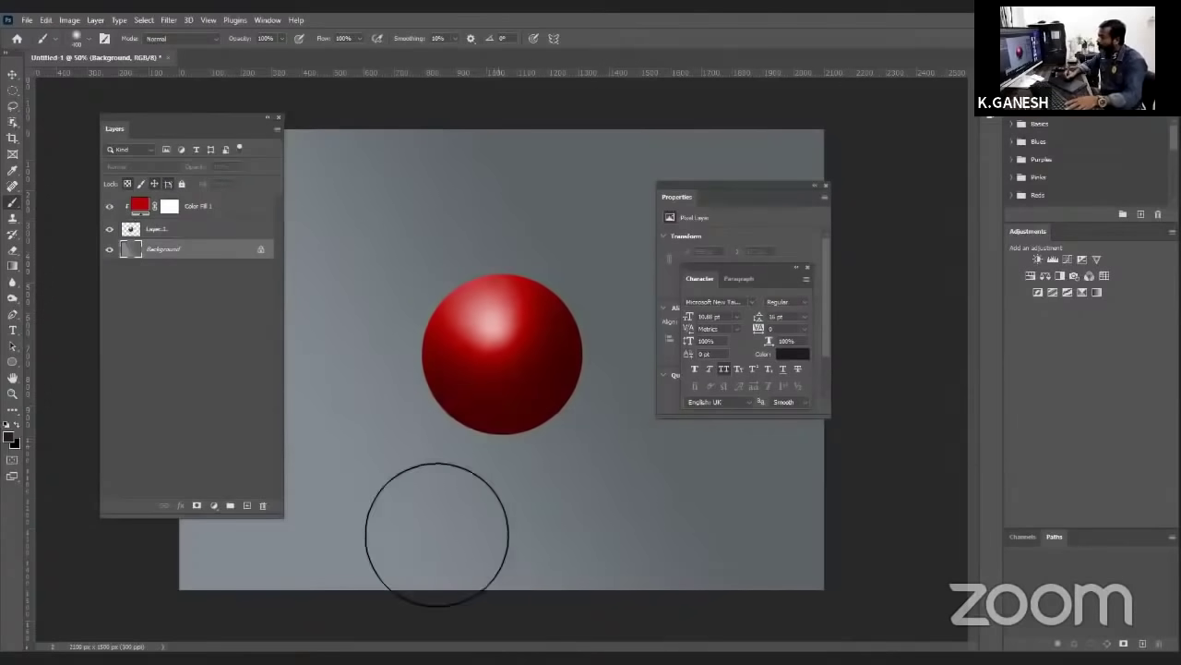
- Try painting a soft black shadow beneath the sphere directly on the Background layer, and undo it
{"action": "left_click_drag", "start_coordinate": [506, 455], "coordinate": [529, 461]}
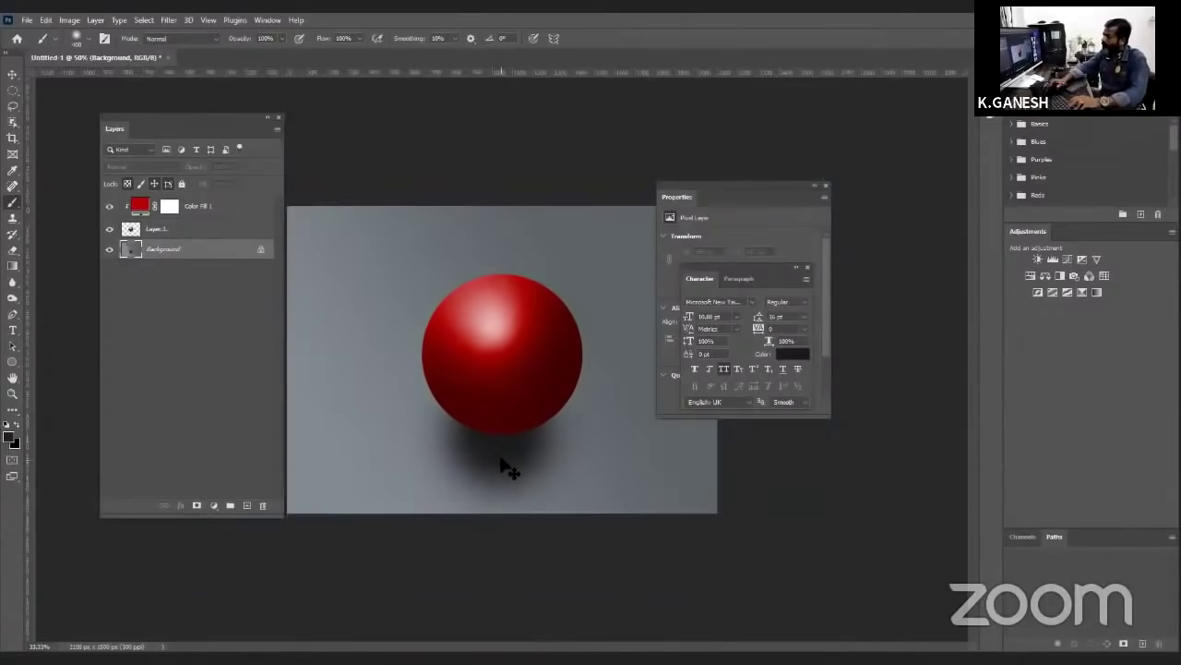
{"action": "key", "text": "ctrl+minus"}
{"action": "key", "text": "ctrl+minus"}
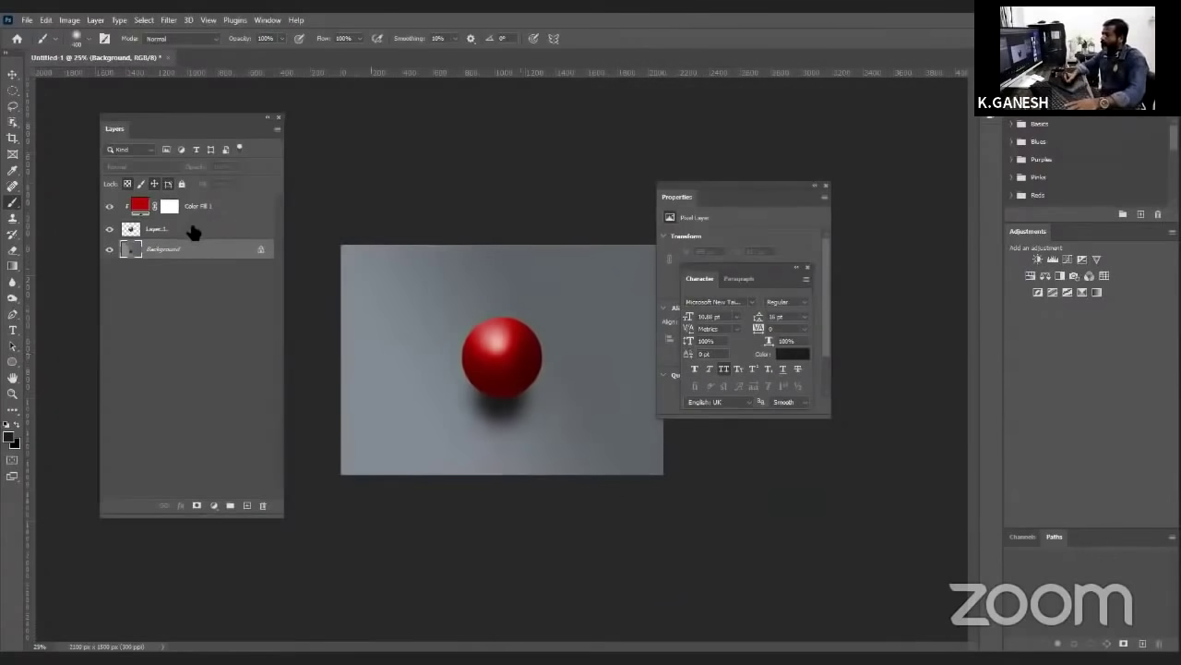
{"action": "key", "text": "ctrl+z"}
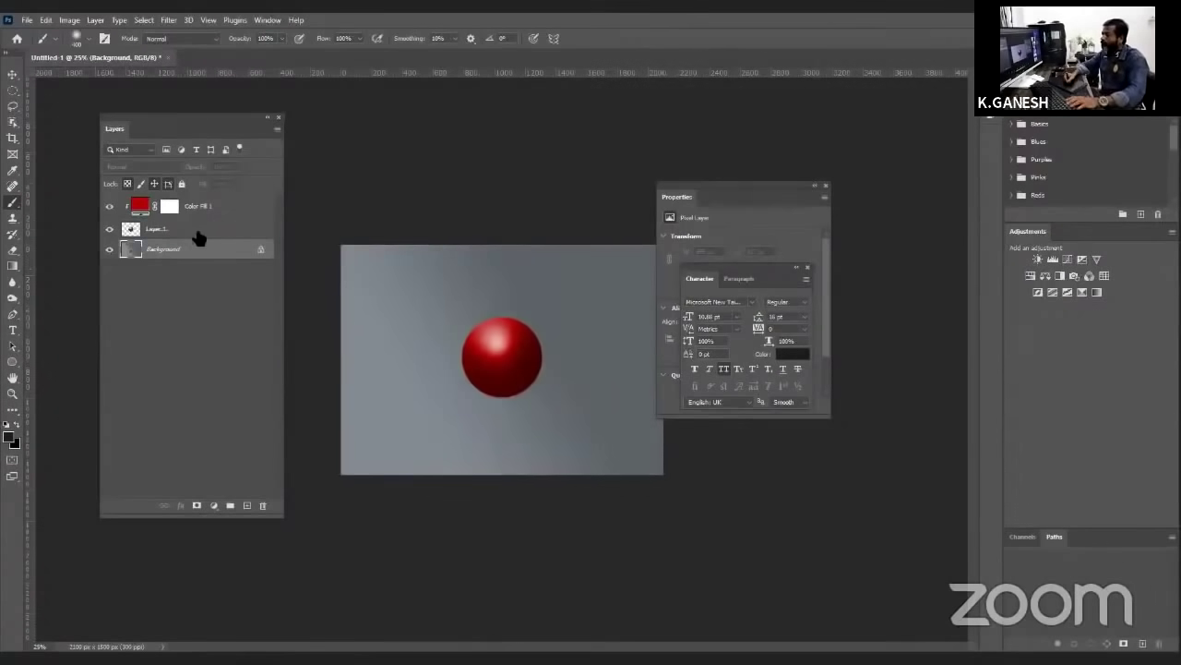
- Paint a soft black shadow beneath the sphere on a new layer under Layer 1 and stretch it into a wide cast shadow about 1750 px wide
{"action": "left_click", "coordinate": [246, 506]}
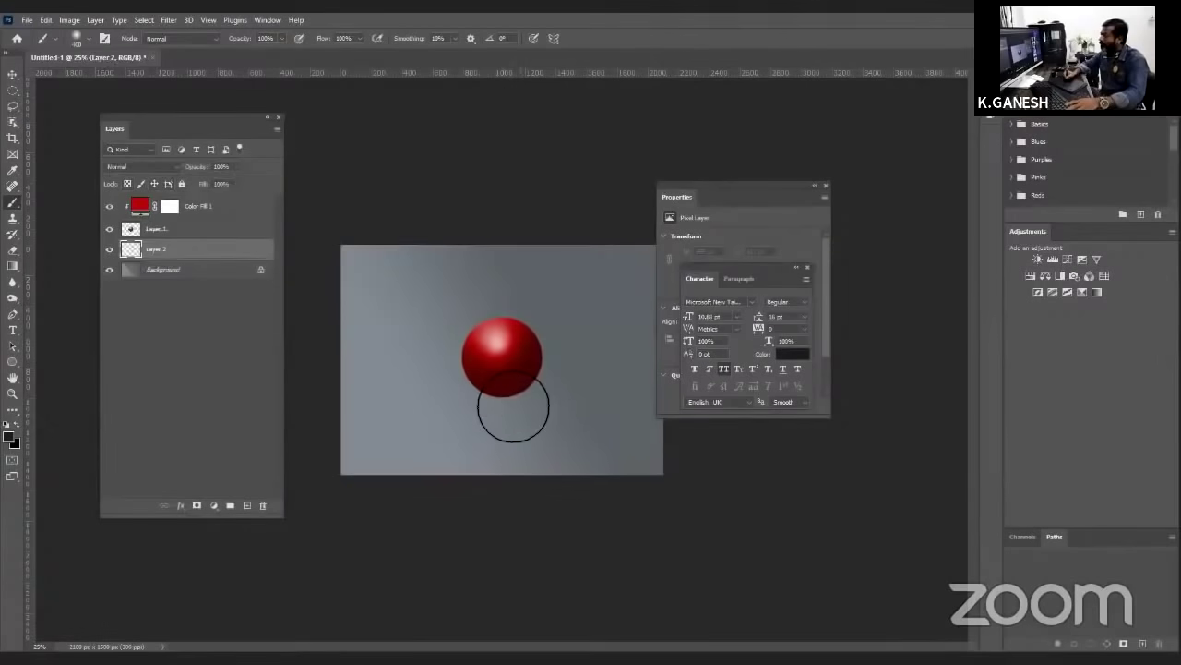
{"action": "left_click", "coordinate": [513, 403]}
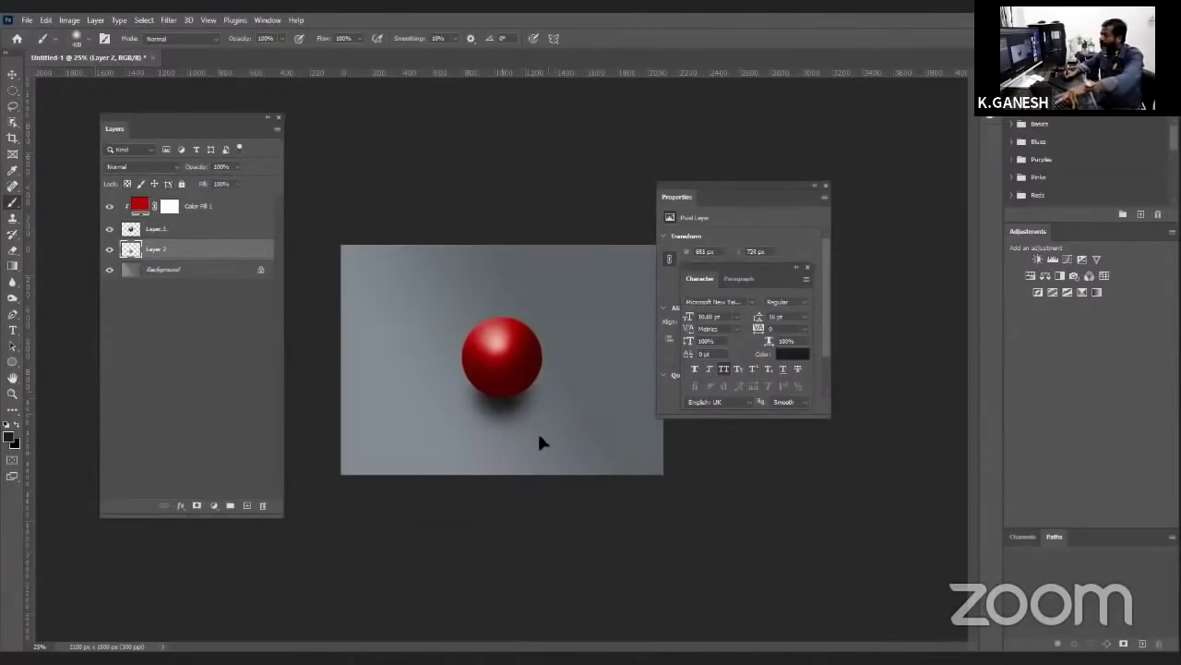
{"action": "key", "text": "ctrl+t"}
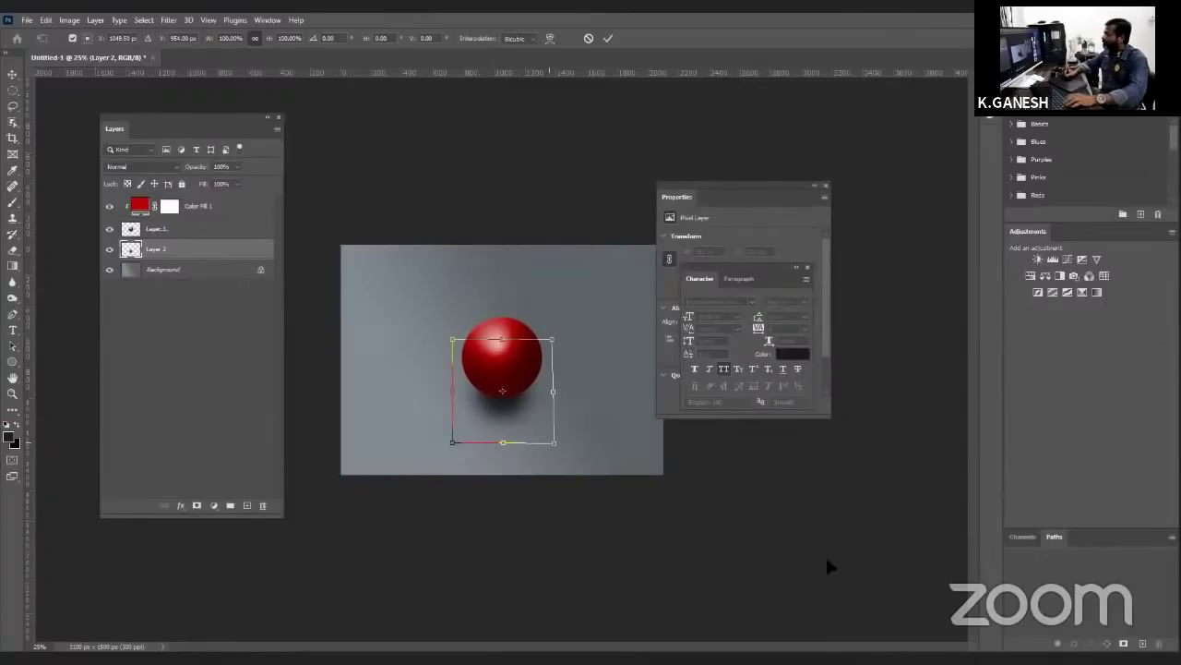
{"action": "key", "text": "b"}
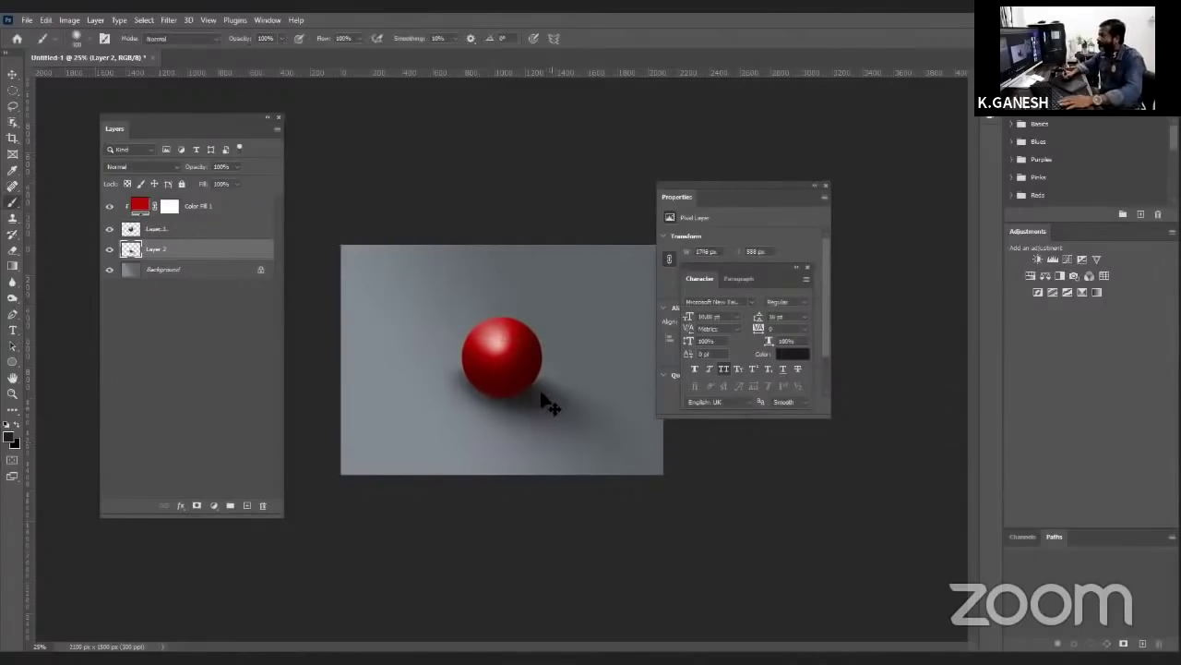
{"action": "key", "text": "v"}
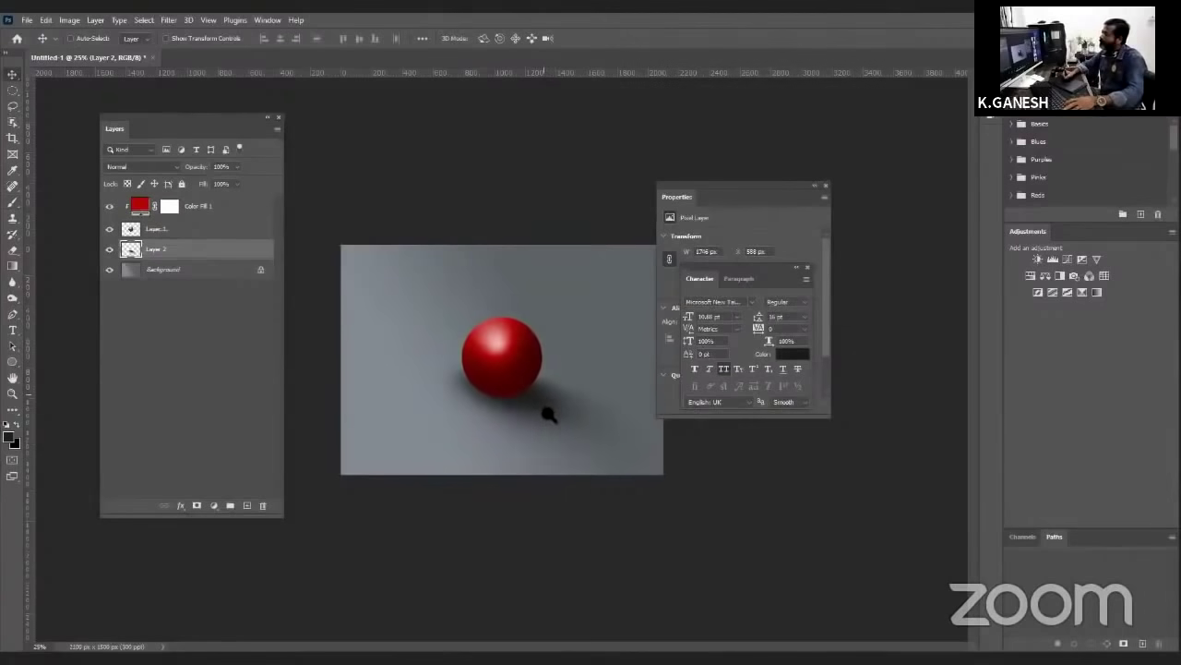
{"action": "key", "text": "ctrl+plus"}
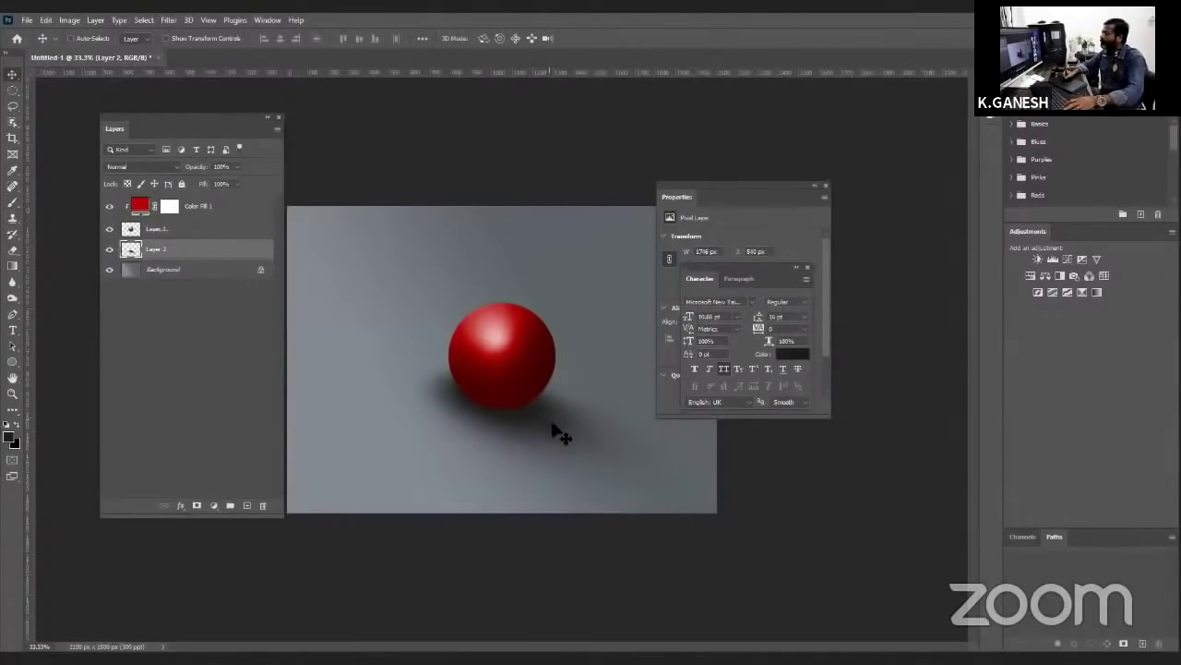
{"action": "key", "text": "z"}
{"action": "left_click", "coordinate": [519, 406]}
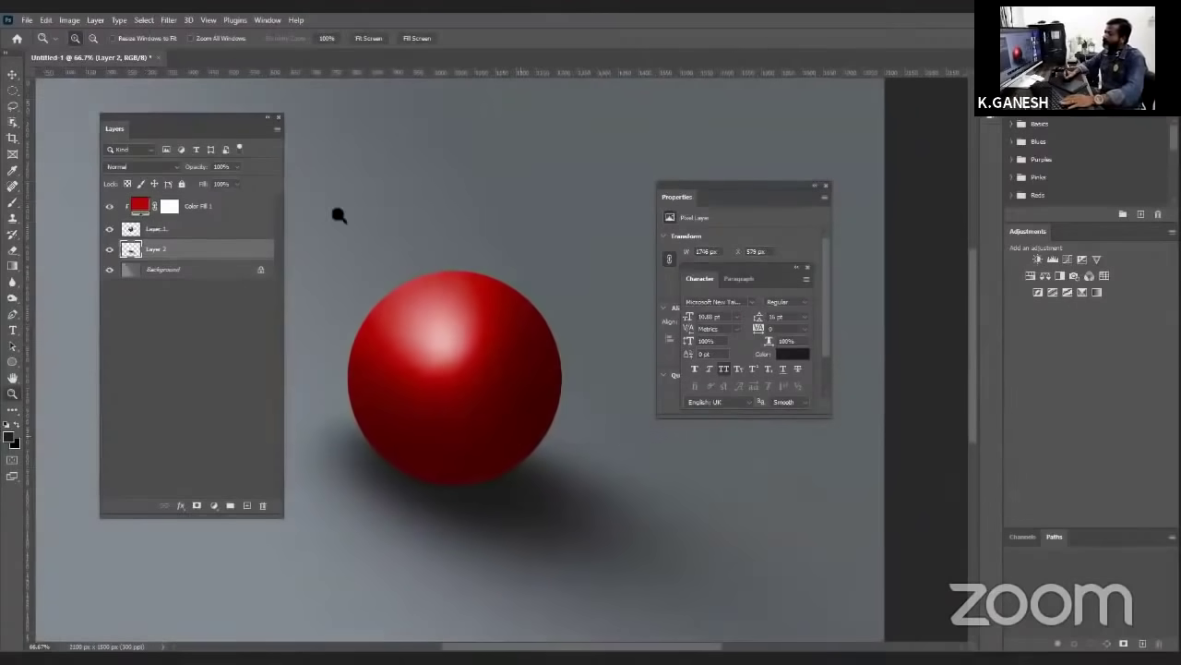
{"action": "key", "text": "alt+bracketright"}
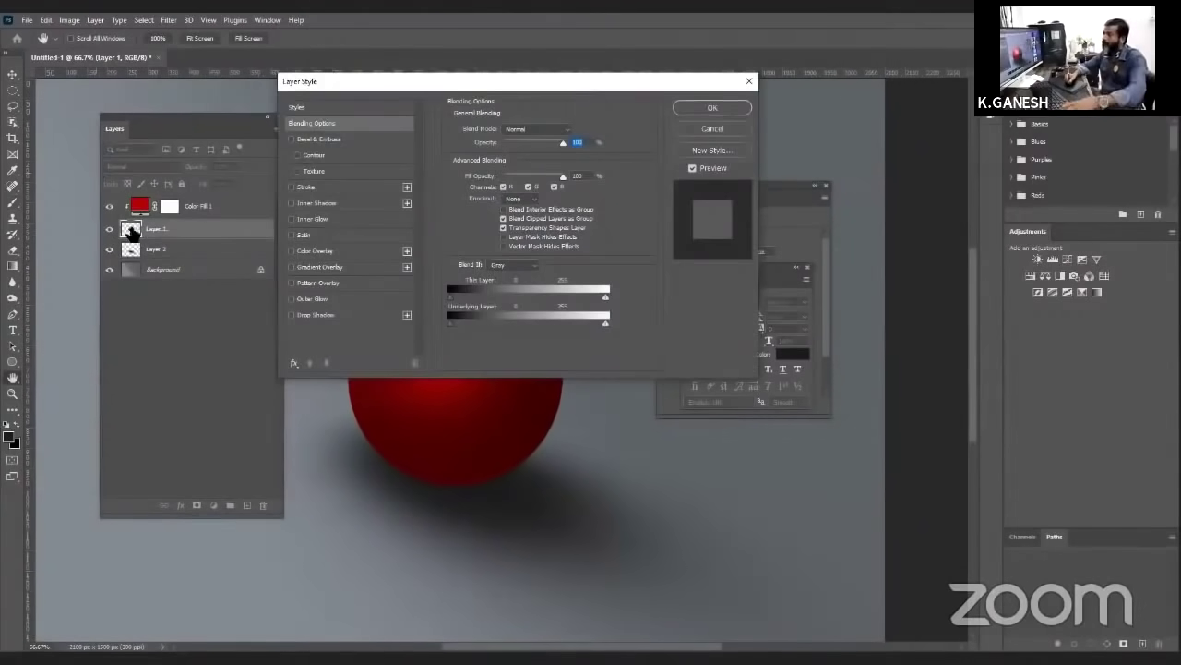
{"action": "key", "text": "Escape"}
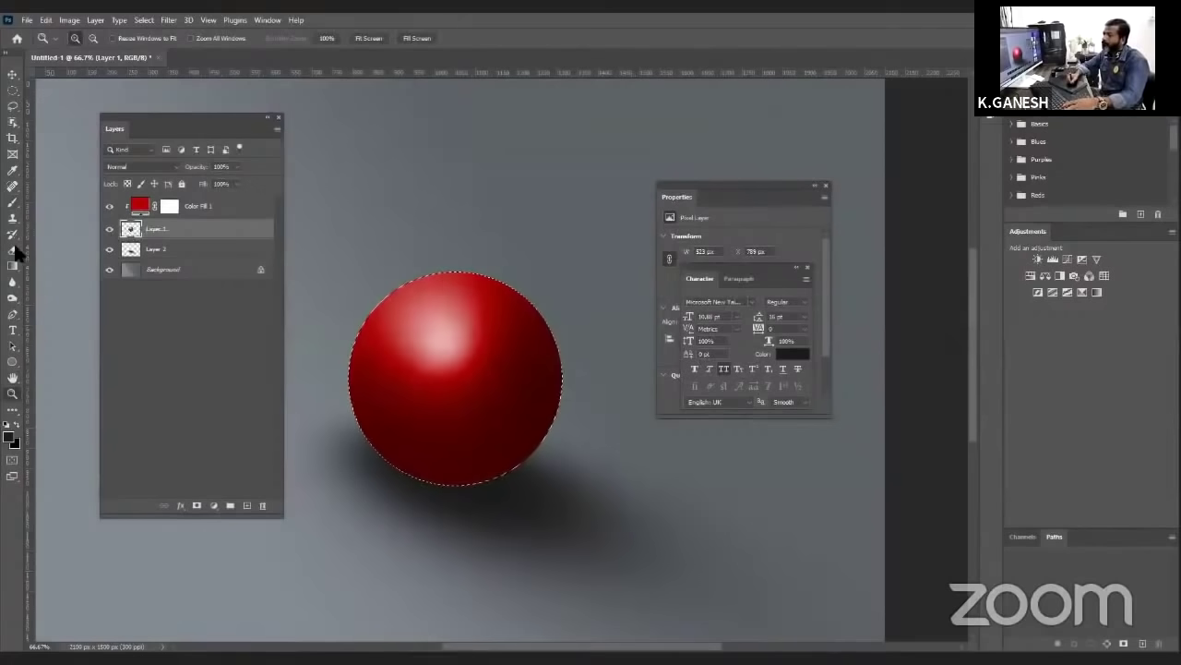
{"action": "key", "text": "o"}
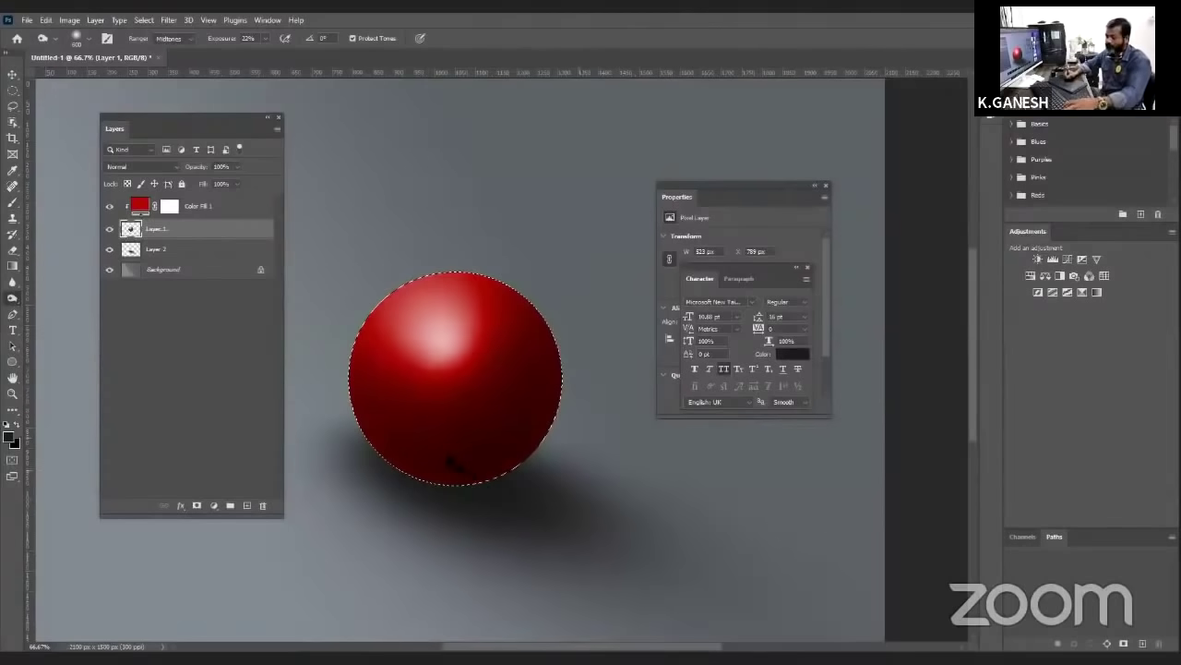
{"action": "key", "text": "ctrl+d"}
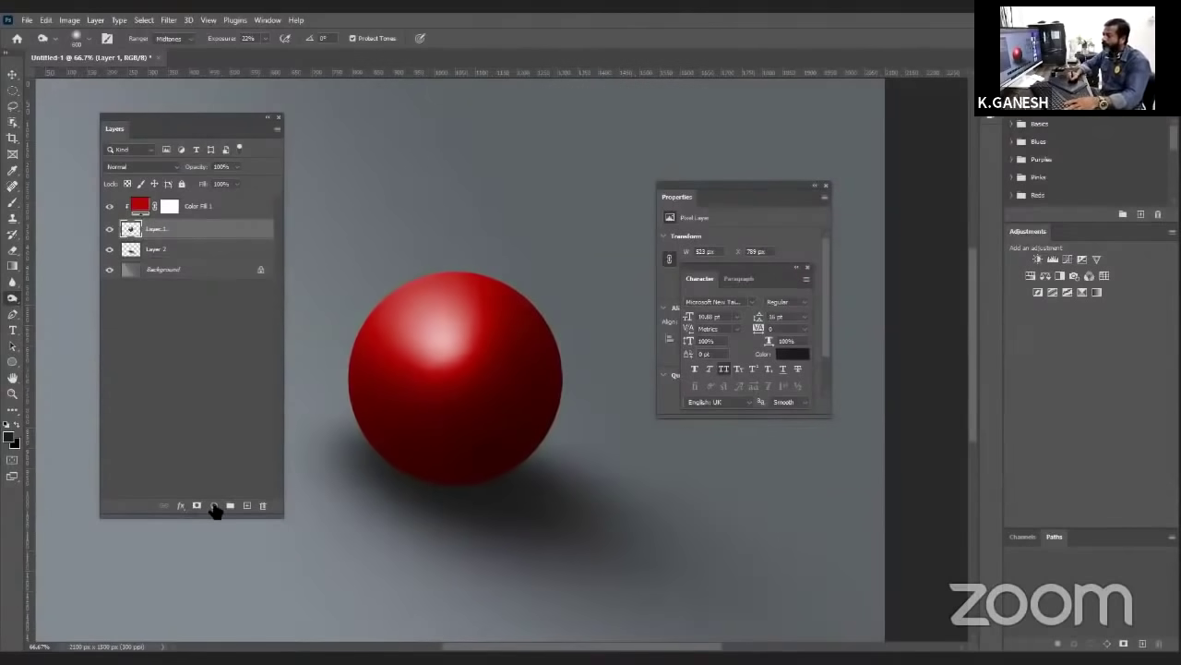
- Darken the grey backdrop with a Levels adjustment layer directly above the Background, setting its midtone value to 0.75
{"action": "left_click", "coordinate": [163, 269]}
{"action": "left_click", "coordinate": [213, 505]}
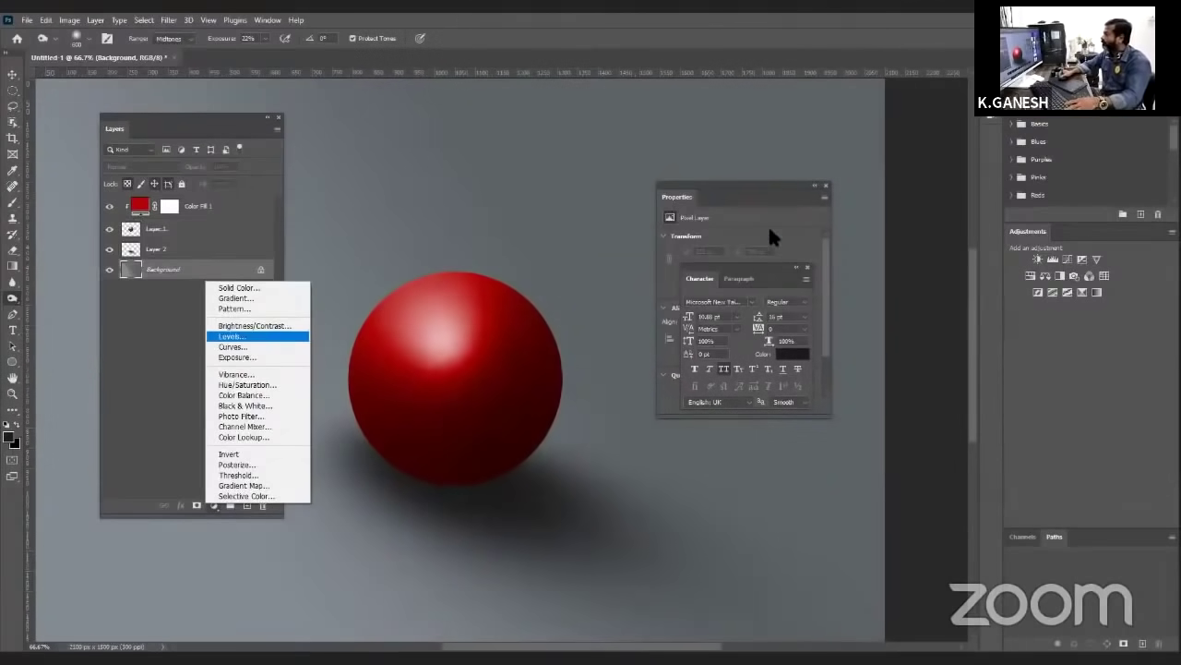
{"action": "key", "text": "Return"}
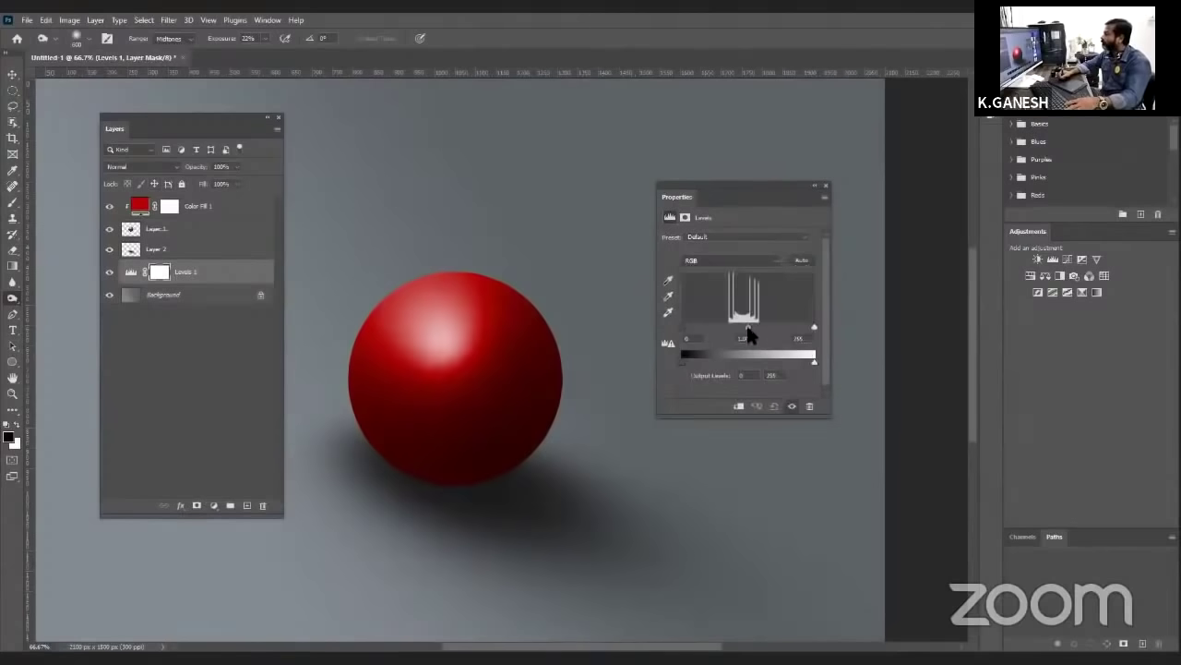
{"action": "mouse_move", "coordinate": [755, 332]}
{"action": "left_mouse_down"}
{"action": "mouse_move", "coordinate": [778, 326]}
{"action": "mouse_move", "coordinate": [755, 317]}
{"action": "left_mouse_up"}
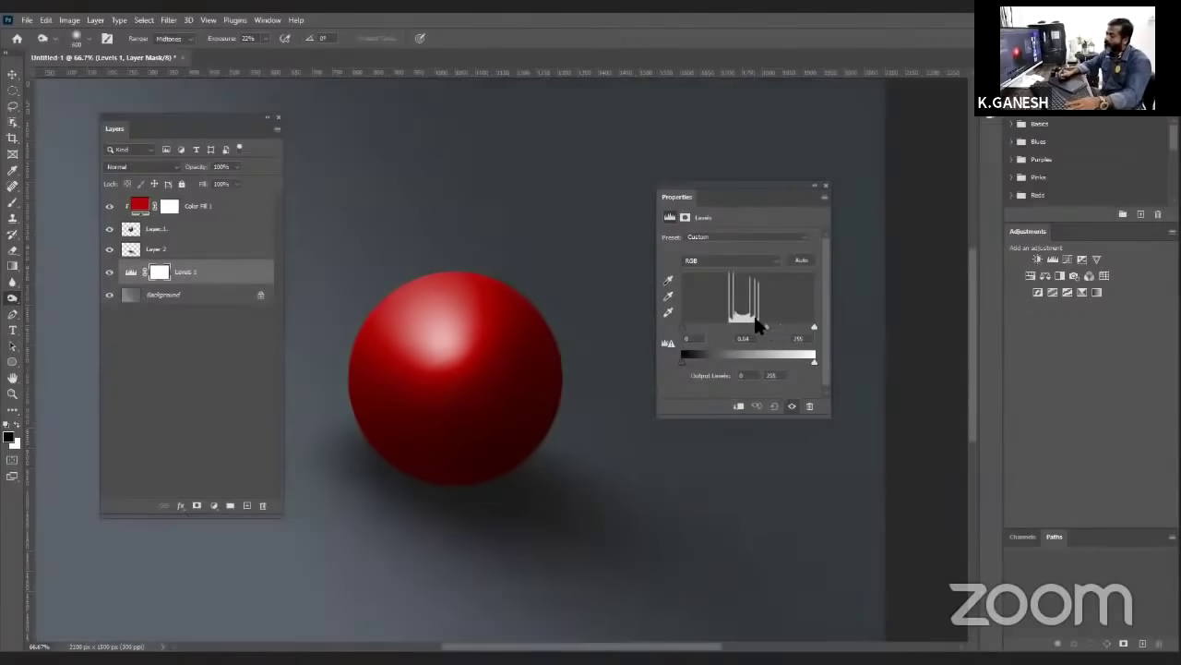
{"action": "key", "text": "ctrl+minus"}
{"action": "key", "text": "ctrl+minus"}
{"action": "key", "text": "ctrl+minus"}
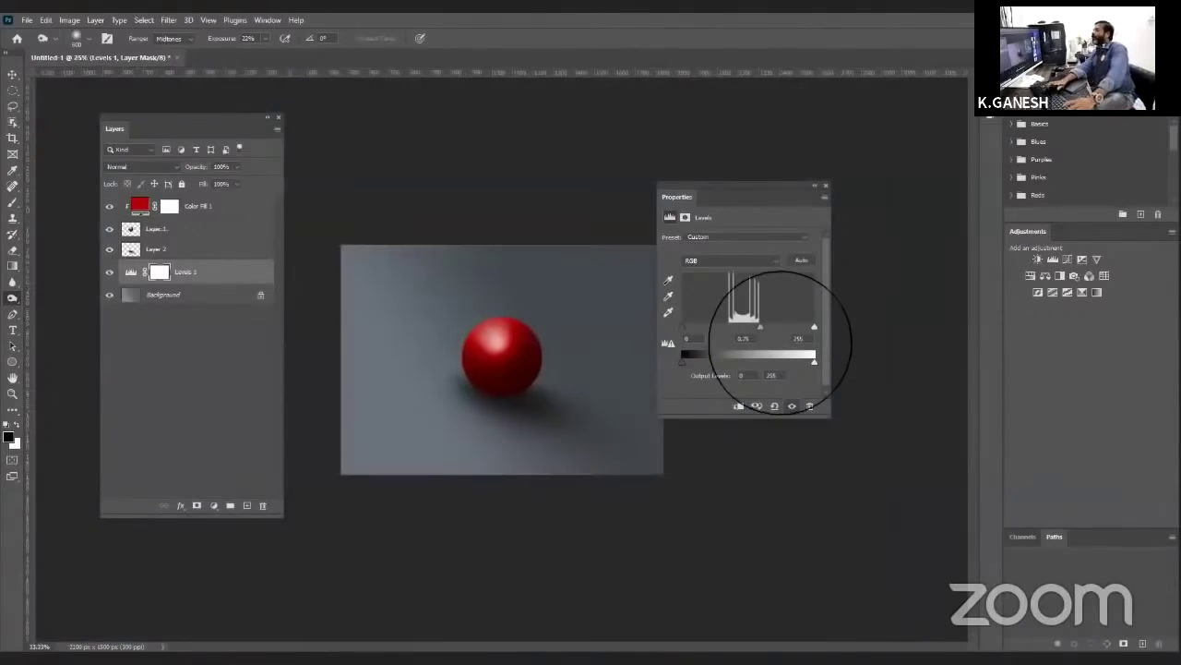
{"action": "key", "text": "Tab"}
{"action": "key", "text": "ctrl+plus"}
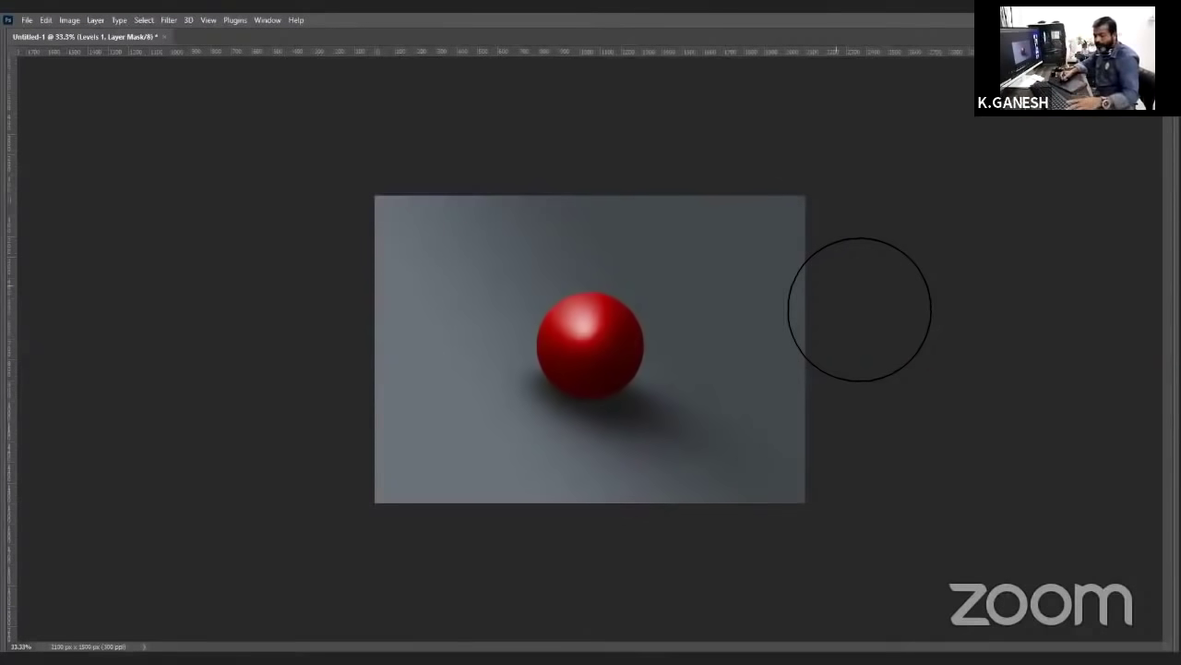
{"action": "key", "text": "Tab"}
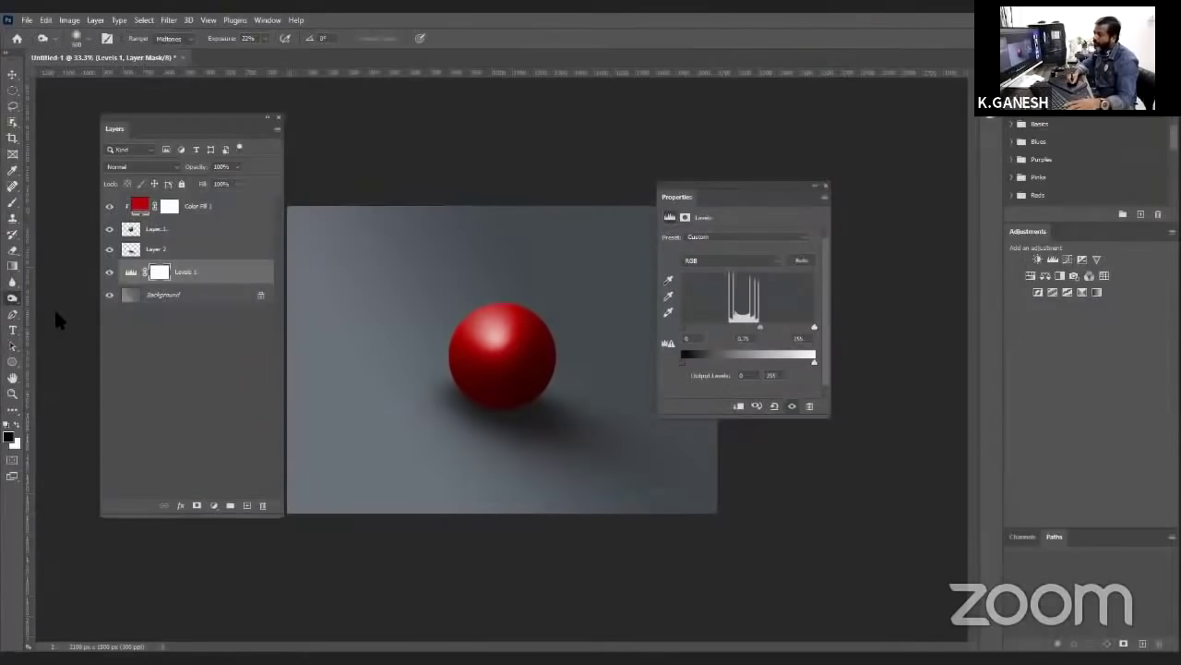
{"action": "right_click", "coordinate": [12, 298]}
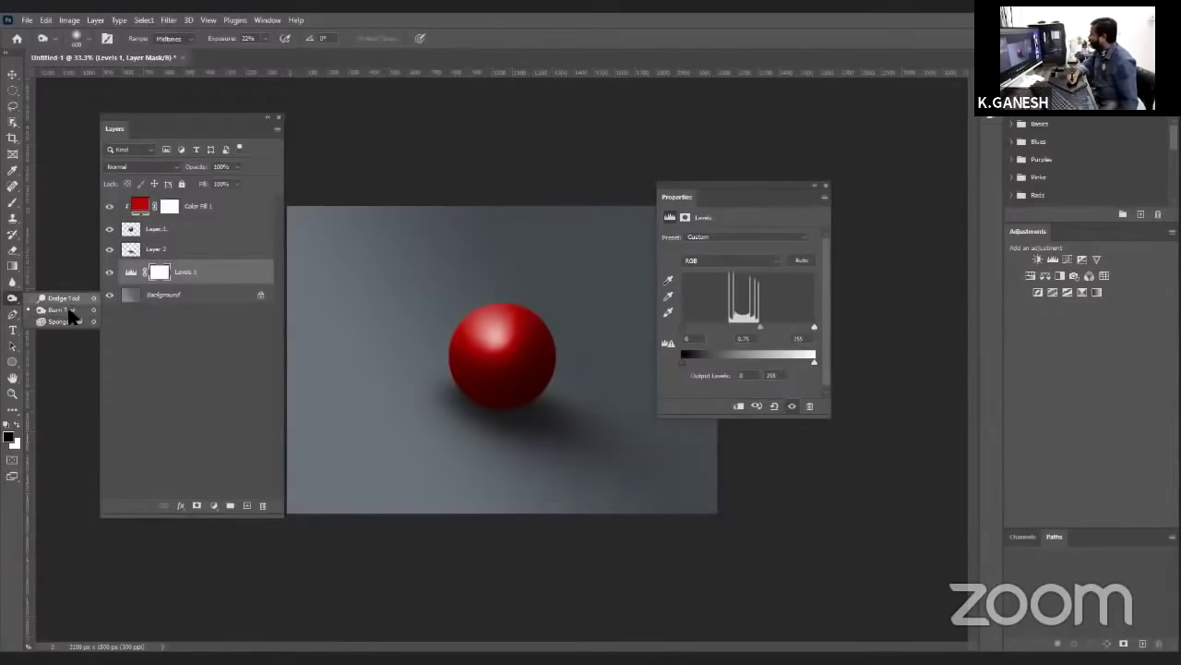
{"action": "left_click", "coordinate": [764, 119]}
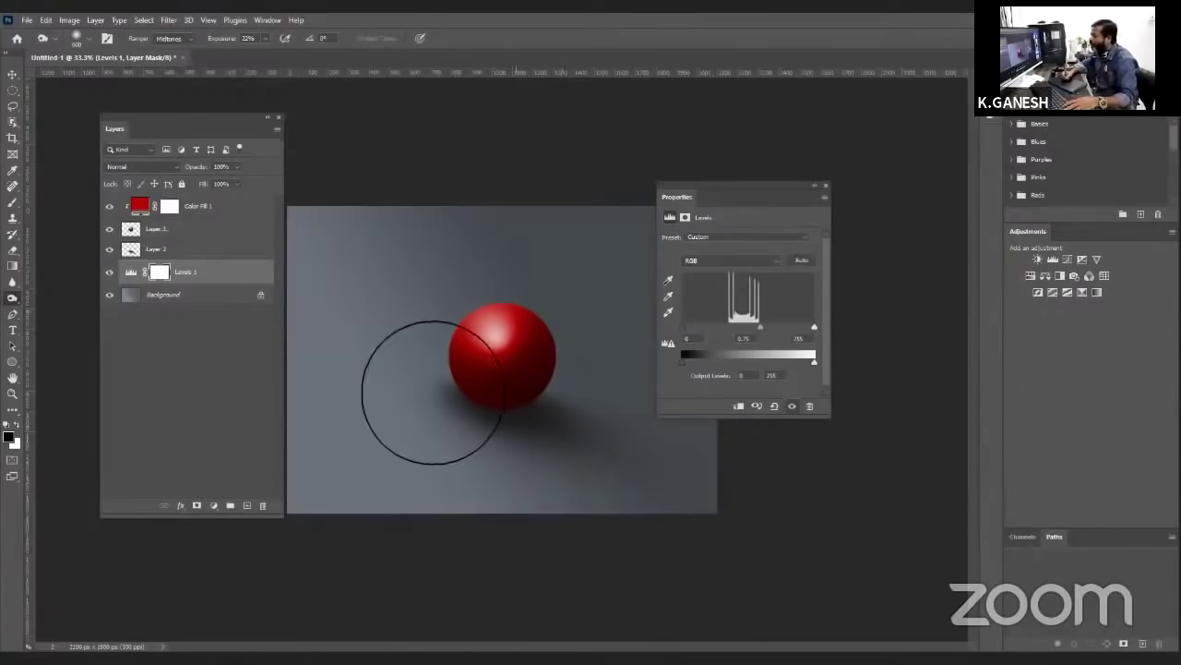
{"action": "left_click", "coordinate": [227, 229]}
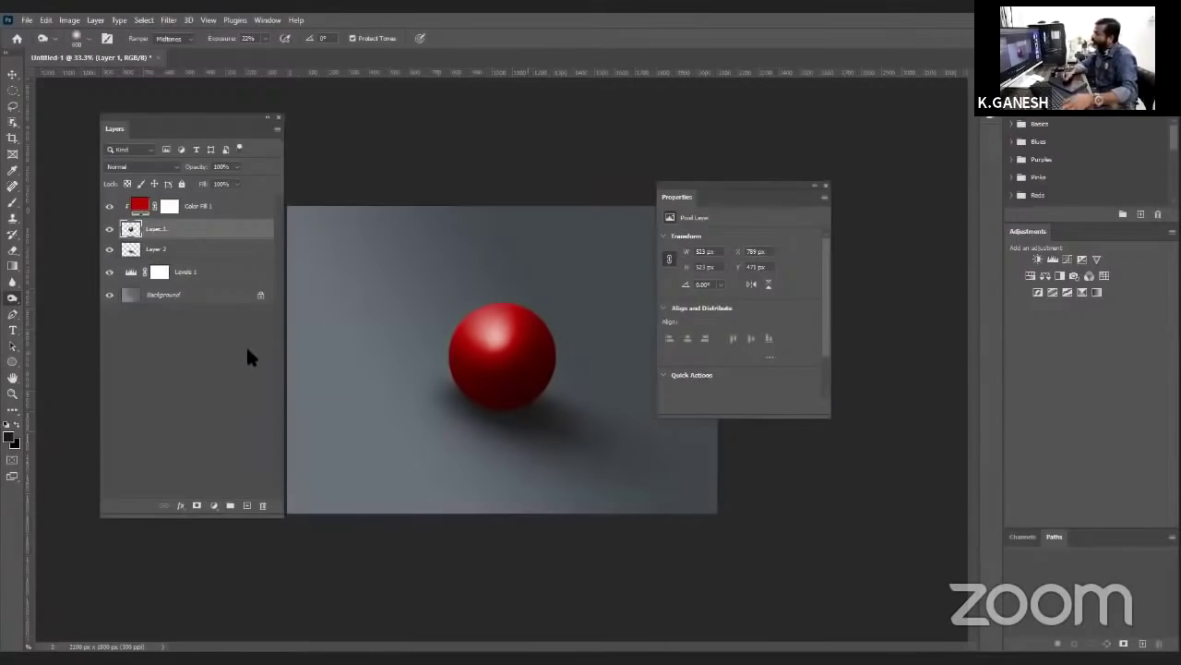
- Close the sphere document without saving it and switch to Adobe Bridge
{"action": "key", "text": "ctrl+w"}
{"action": "left_click", "coordinate": [568, 255]}
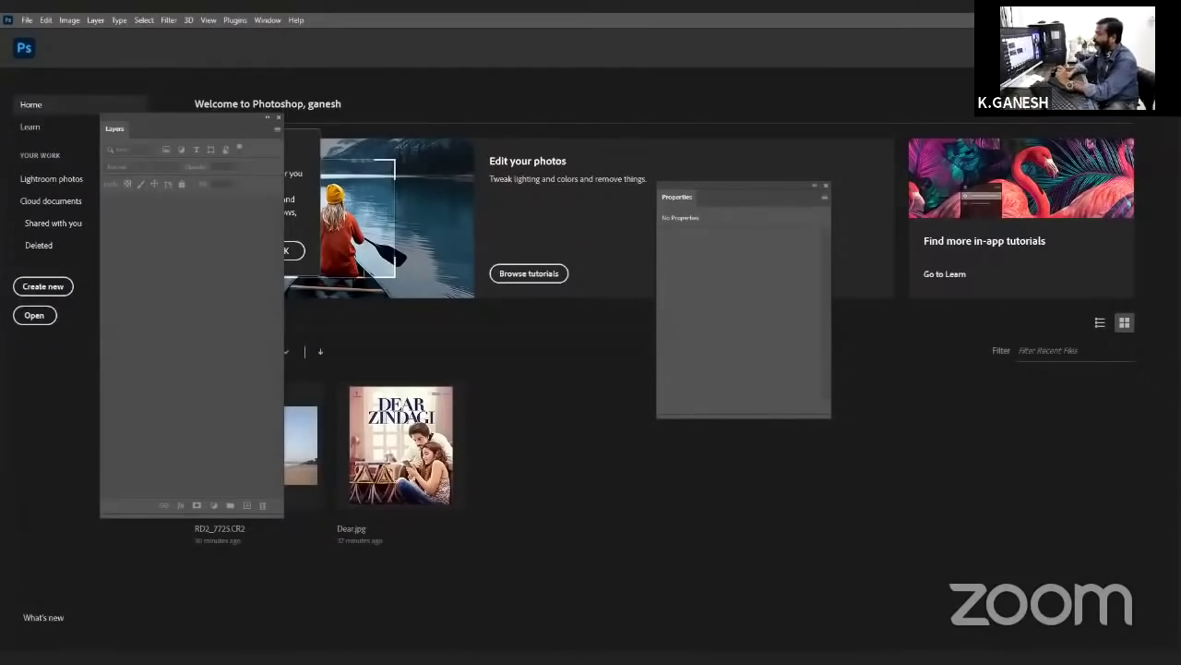
{"action": "key", "text": "alt+Tab"}
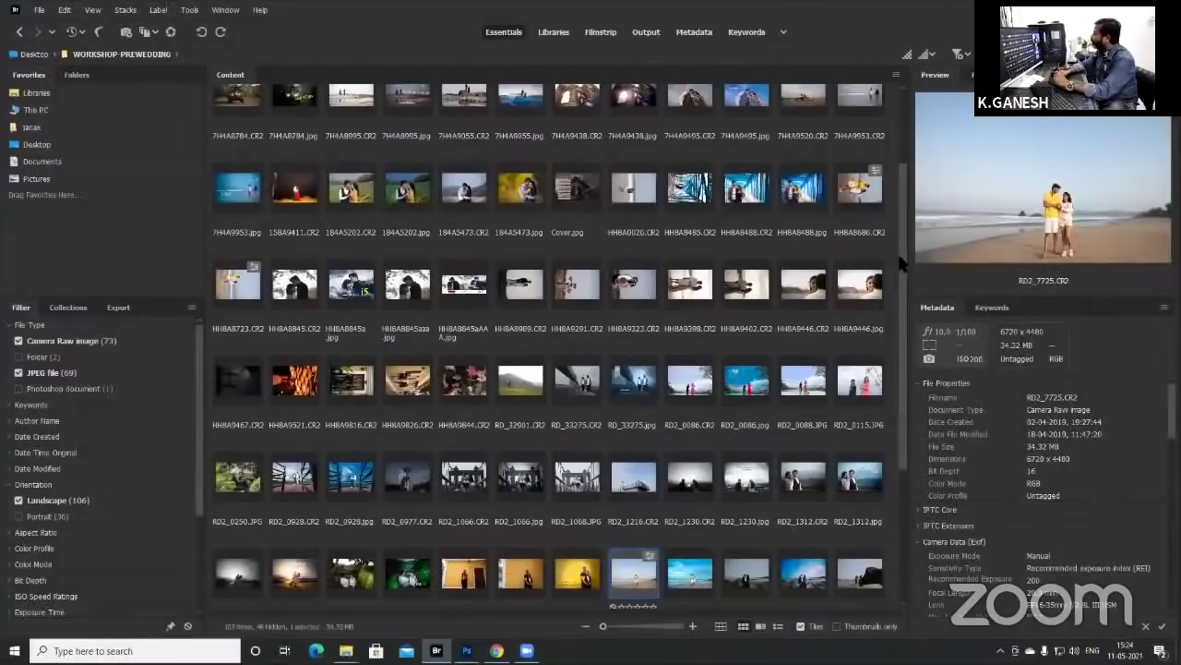
- Browse the photos in the WORKSHOP-PREWEDDING folder and its PREWED subfolder for a practice image
{"action": "left_click_drag", "start_coordinate": [901, 264], "coordinate": [892, 317]}
{"action": "scroll", "coordinate": [863, 425], "scroll_direction": "down", "scroll_amount": 2}
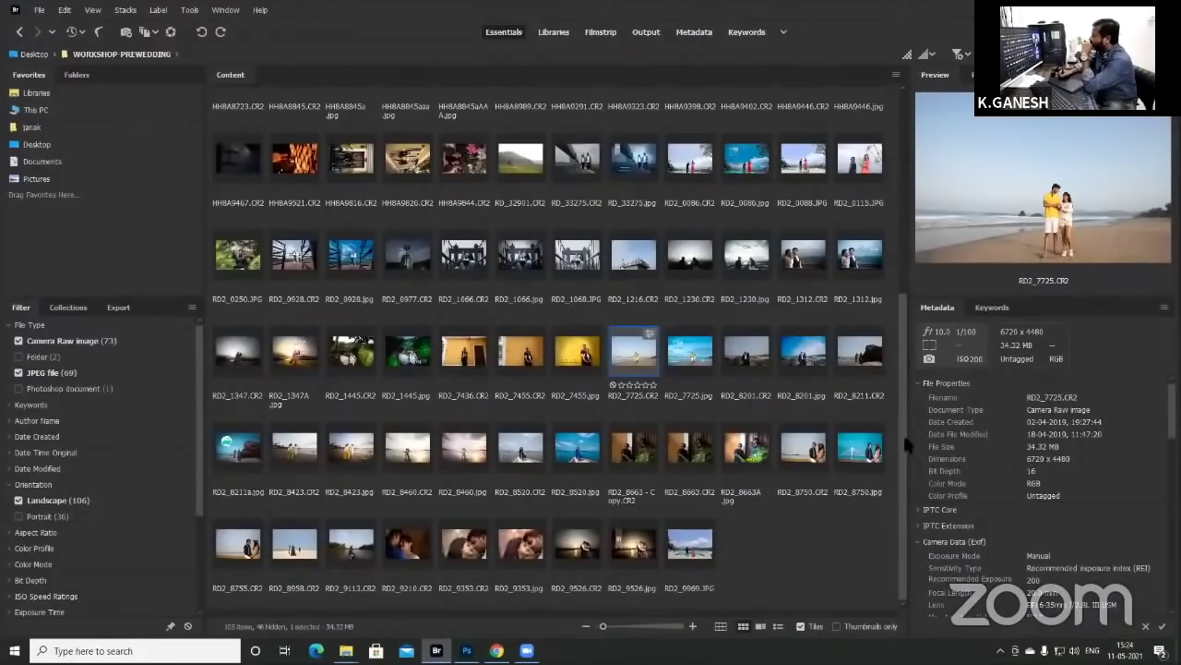
{"action": "scroll", "coordinate": [903, 432], "scroll_direction": "up", "scroll_amount": 1}
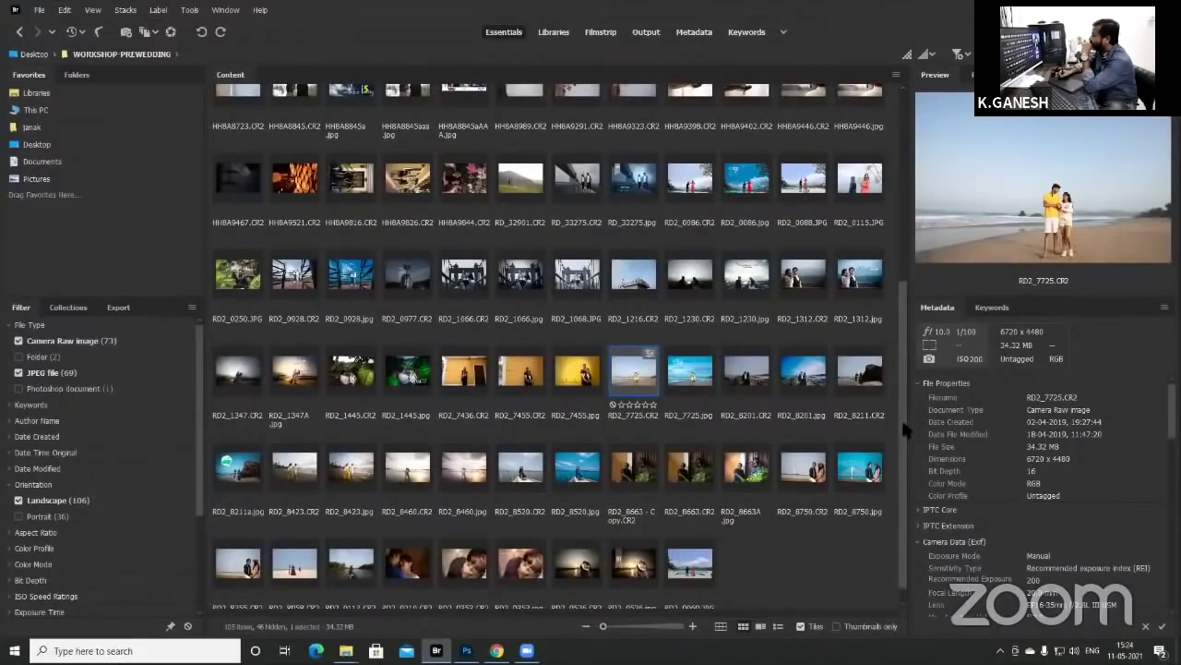
{"action": "scroll", "coordinate": [902, 411], "scroll_direction": "up", "scroll_amount": 2}
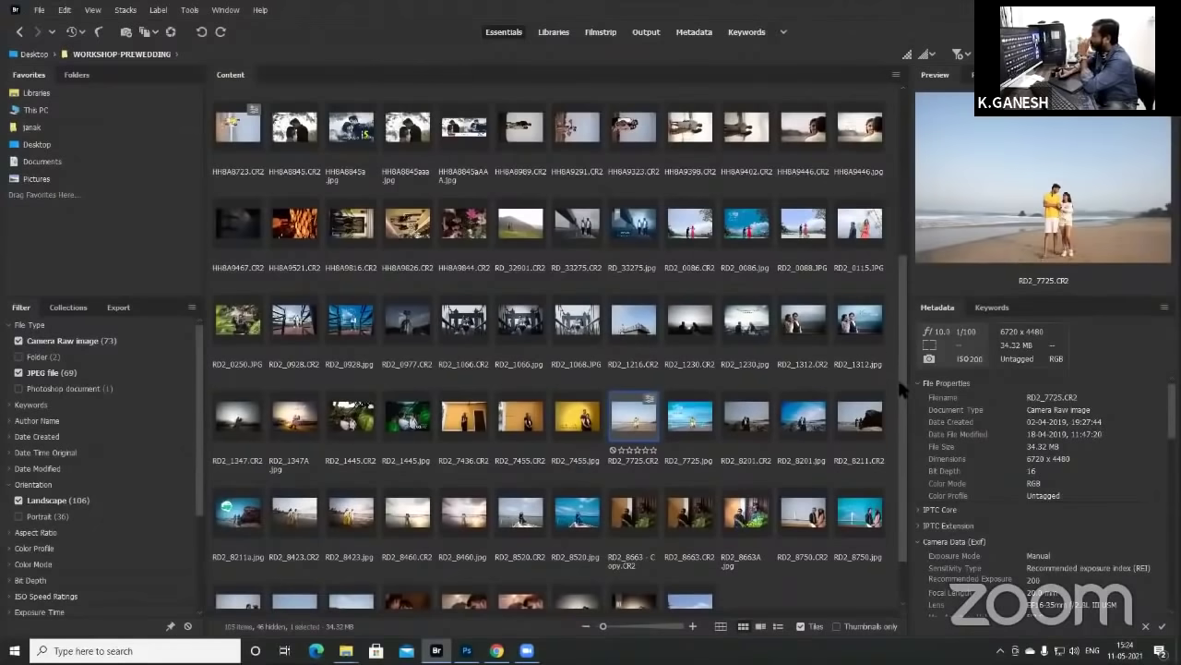
{"action": "scroll", "coordinate": [901, 378], "scroll_direction": "up", "scroll_amount": 3}
{"action": "scroll", "coordinate": [902, 341], "scroll_direction": "up", "scroll_amount": 1}
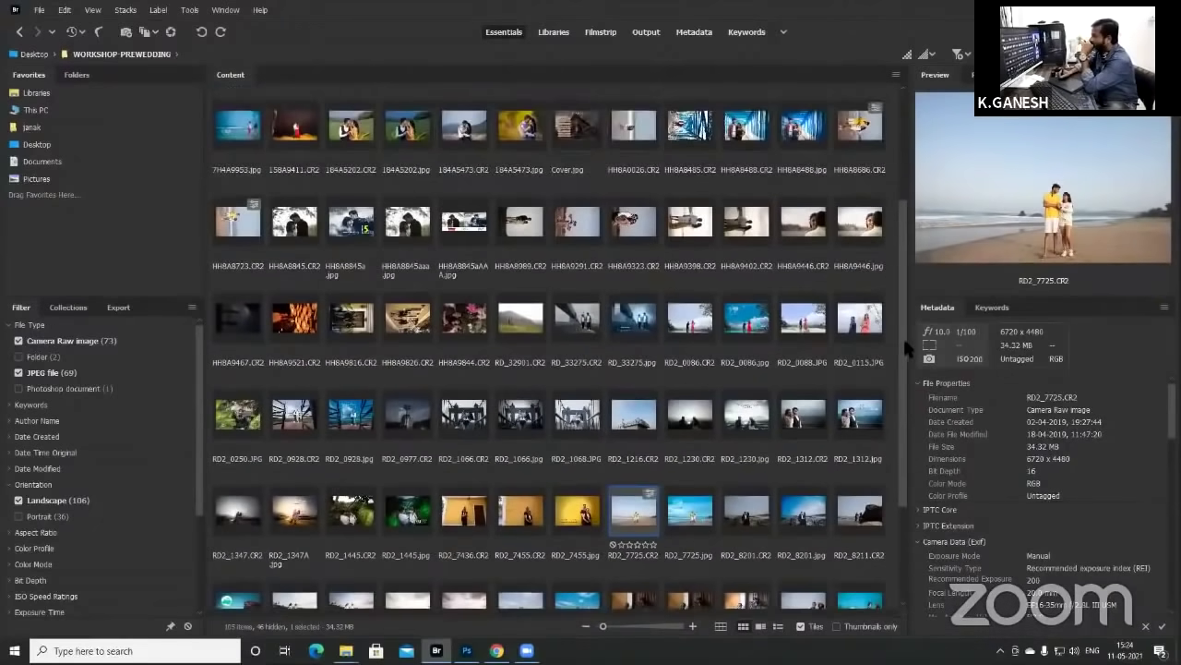
{"action": "scroll", "coordinate": [903, 327], "scroll_direction": "up", "scroll_amount": 2}
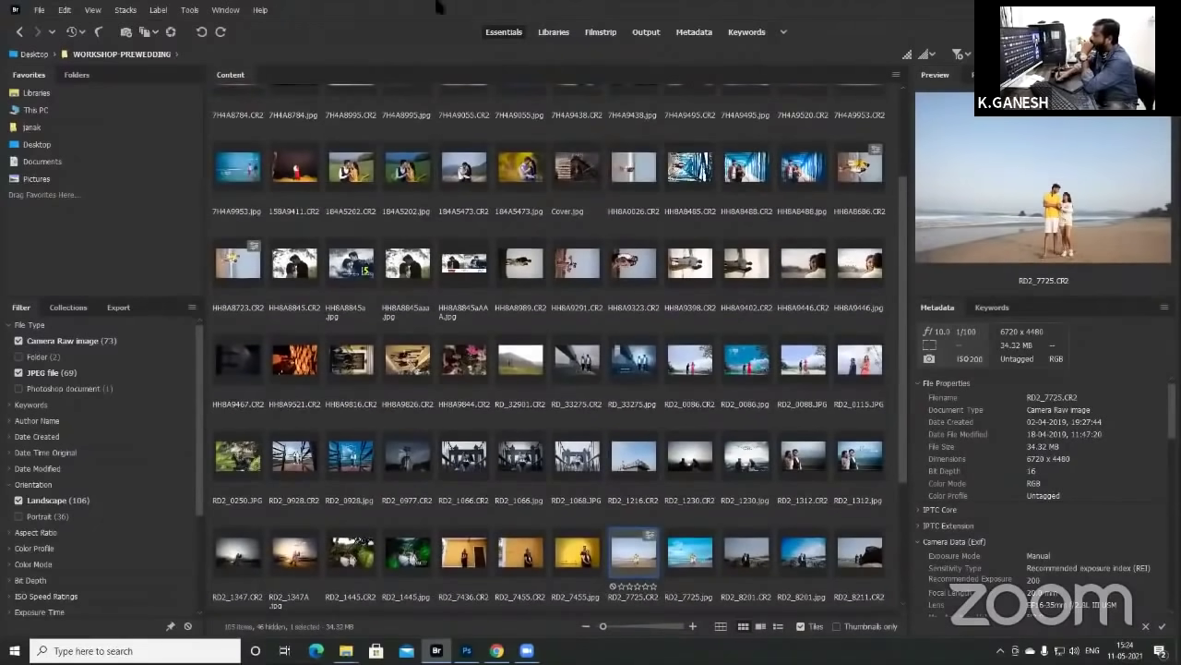
{"action": "scroll", "coordinate": [909, 201], "scroll_direction": "up", "scroll_amount": 5}
{"action": "key", "text": "alt+Left"}
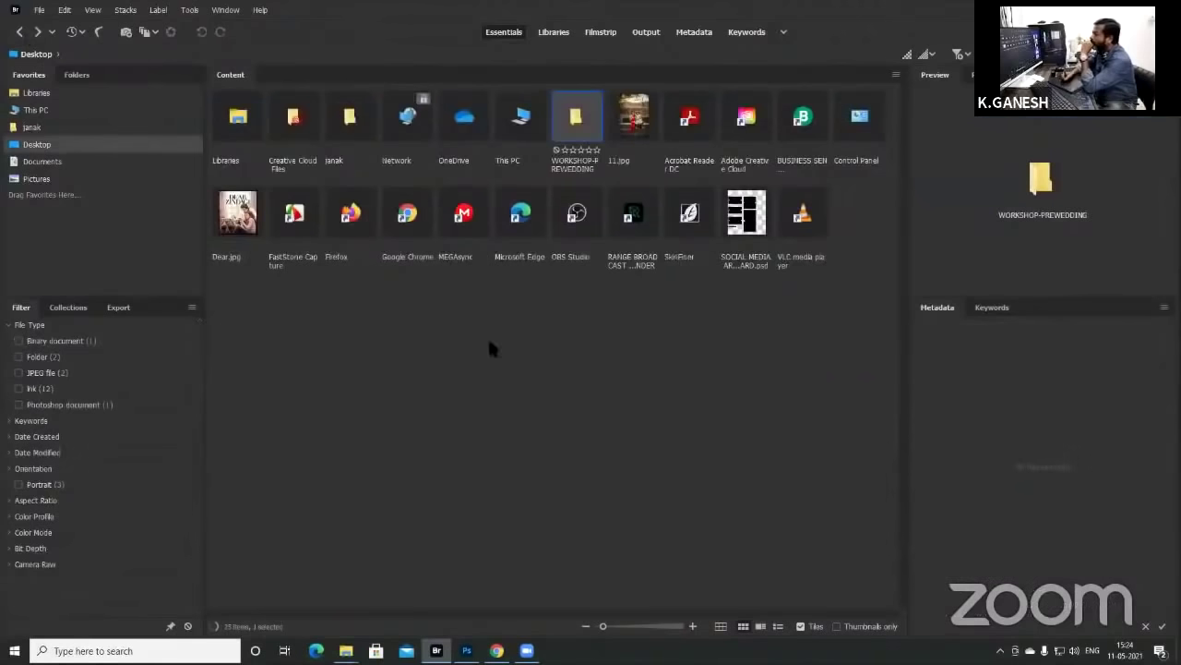
{"action": "key", "text": "alt+Right"}
{"action": "double_click", "coordinate": [237, 119]}
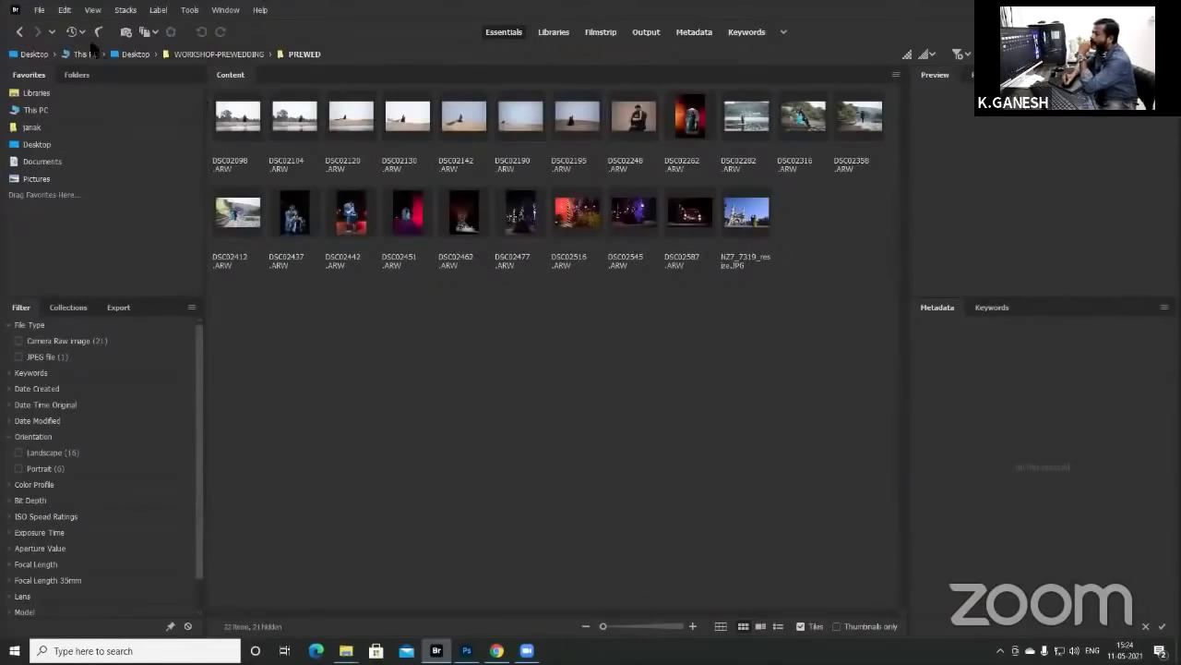
{"action": "left_click", "coordinate": [33, 34]}
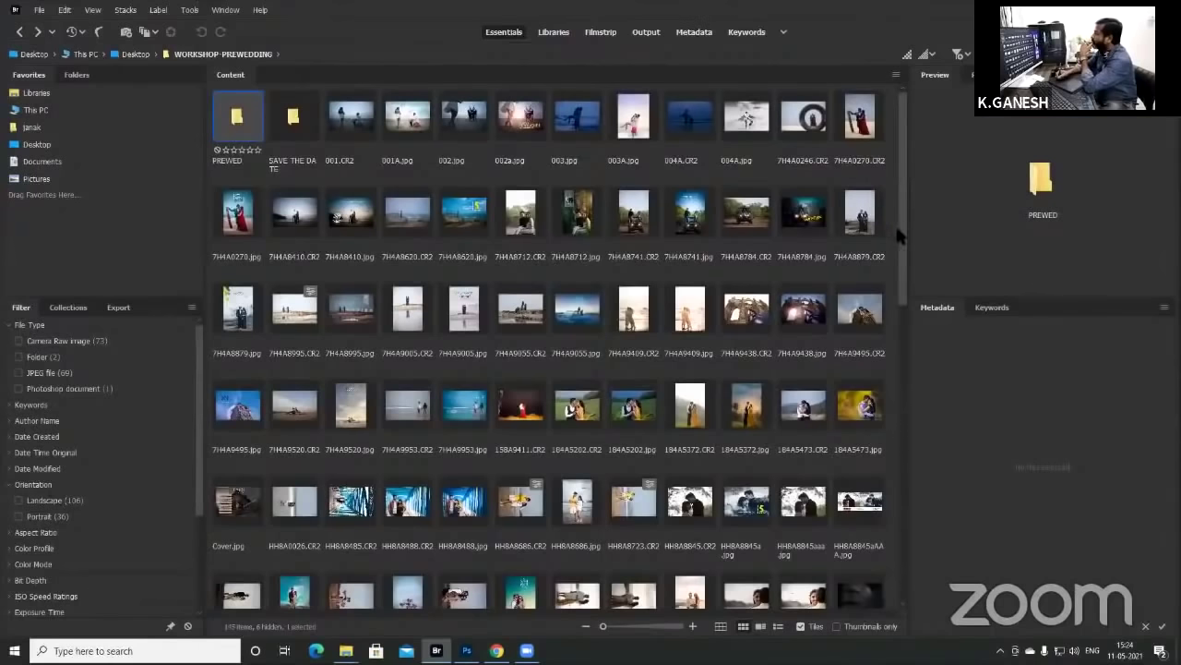
- Open 004A.CR2 from the WORKSHOP-PREWEDDING folder in Camera Raw at full-screen size
{"action": "left_click", "coordinate": [597, 117]}
{"action": "left_click", "coordinate": [692, 120]}
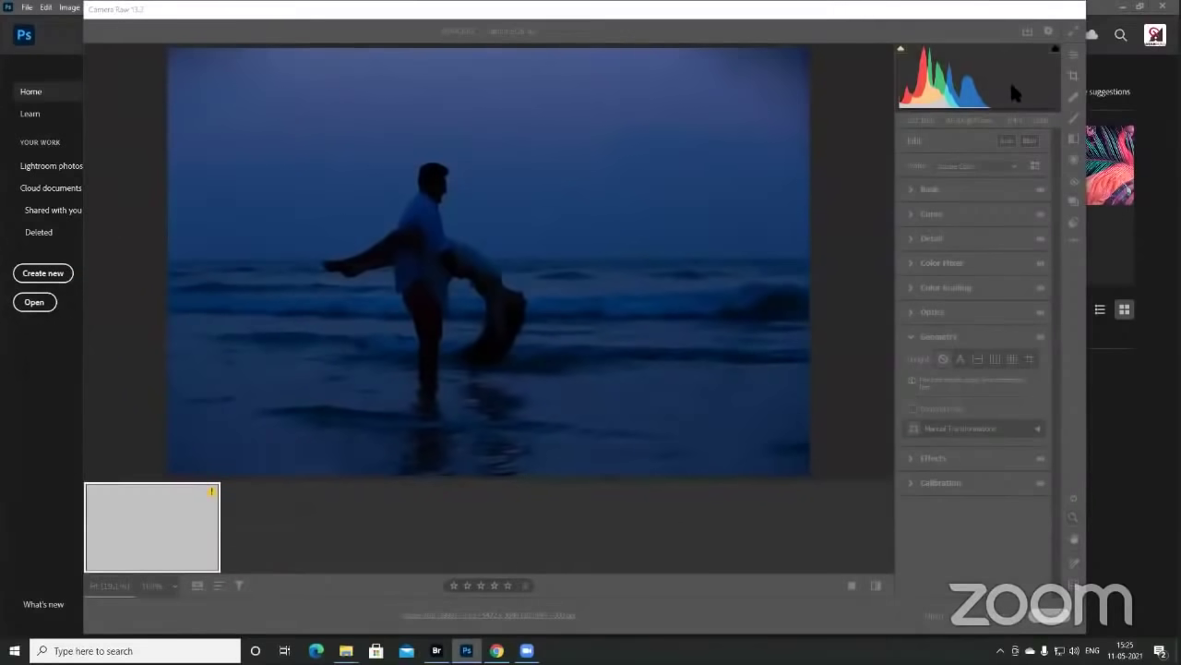
{"action": "left_click", "coordinate": [1063, 31]}
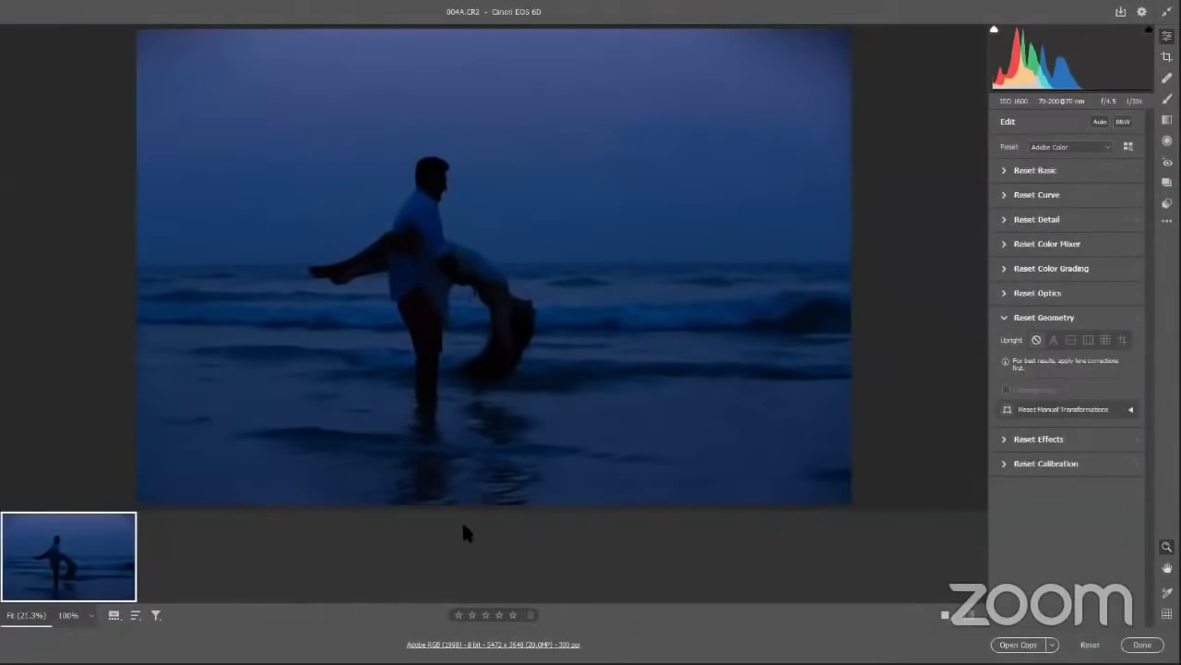
- Examine the silhouetted couple at several magnifications, check the shadow clipping in the man's hair, and close Camera Raw
{"action": "key", "text": "Return"}
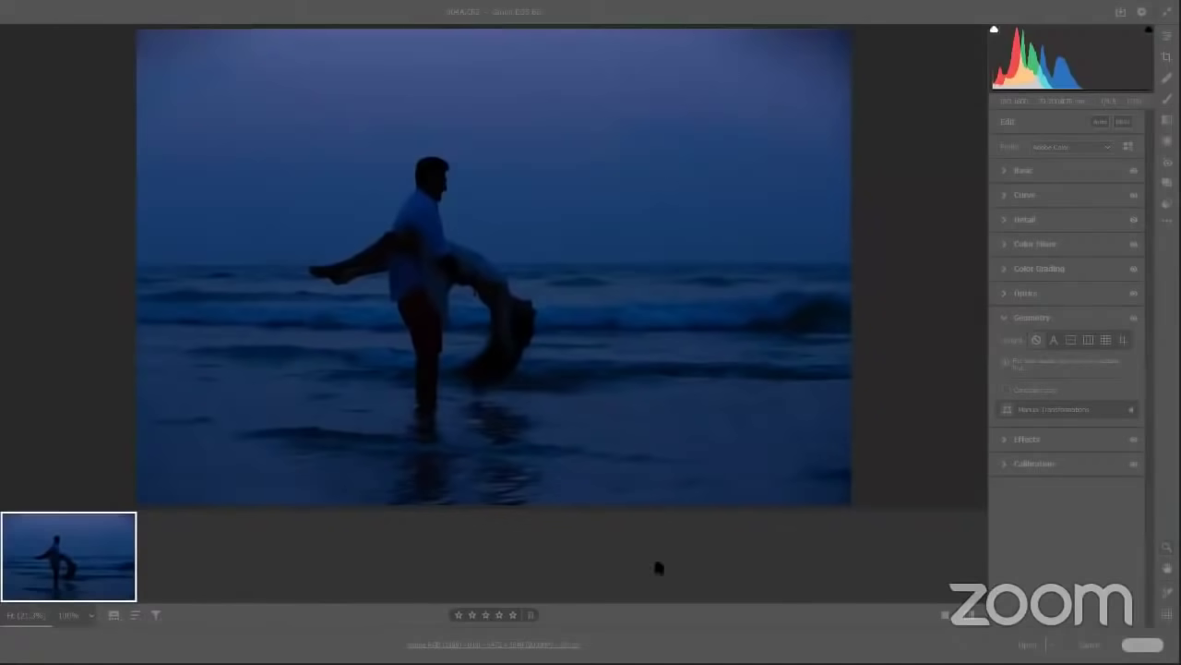
{"action": "left_click", "coordinate": [728, 464], "text": "alt"}
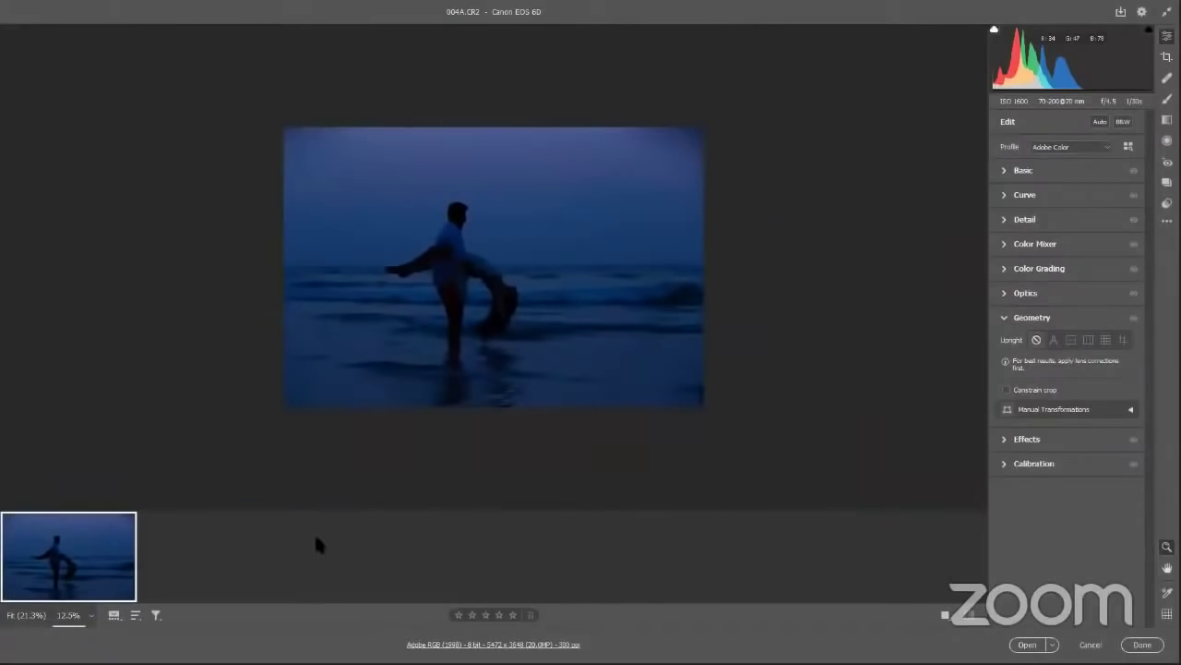
{"action": "key", "text": "alt"}
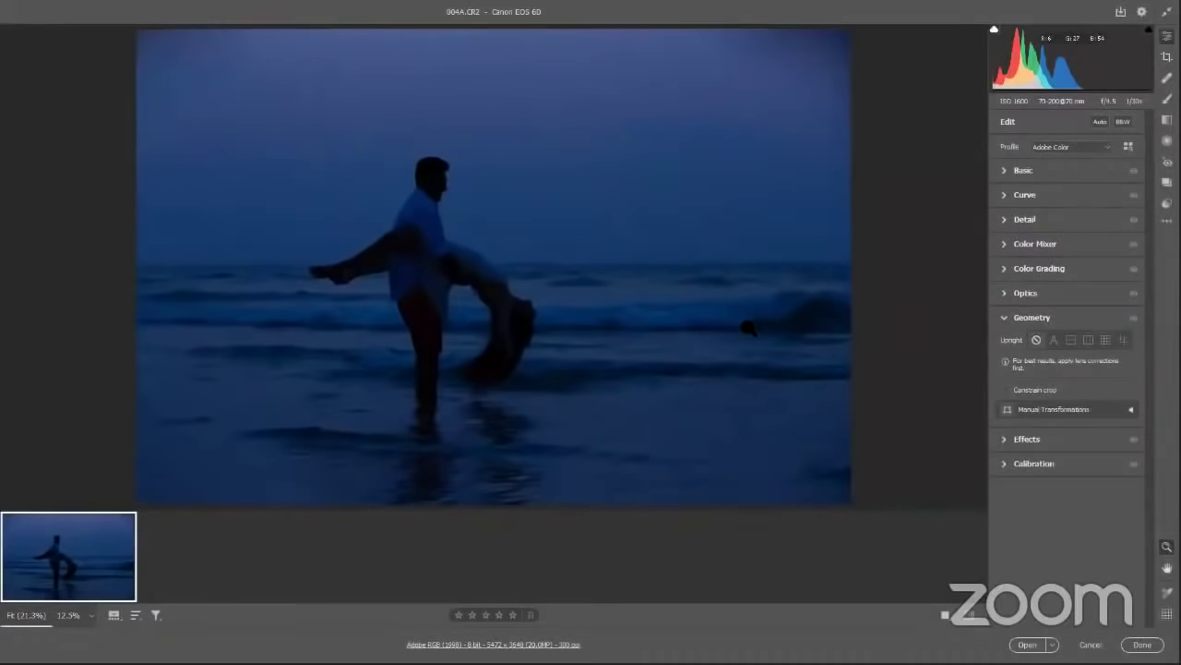
{"action": "scroll", "coordinate": [747, 327], "scroll_direction": "down", "scroll_amount": 2}
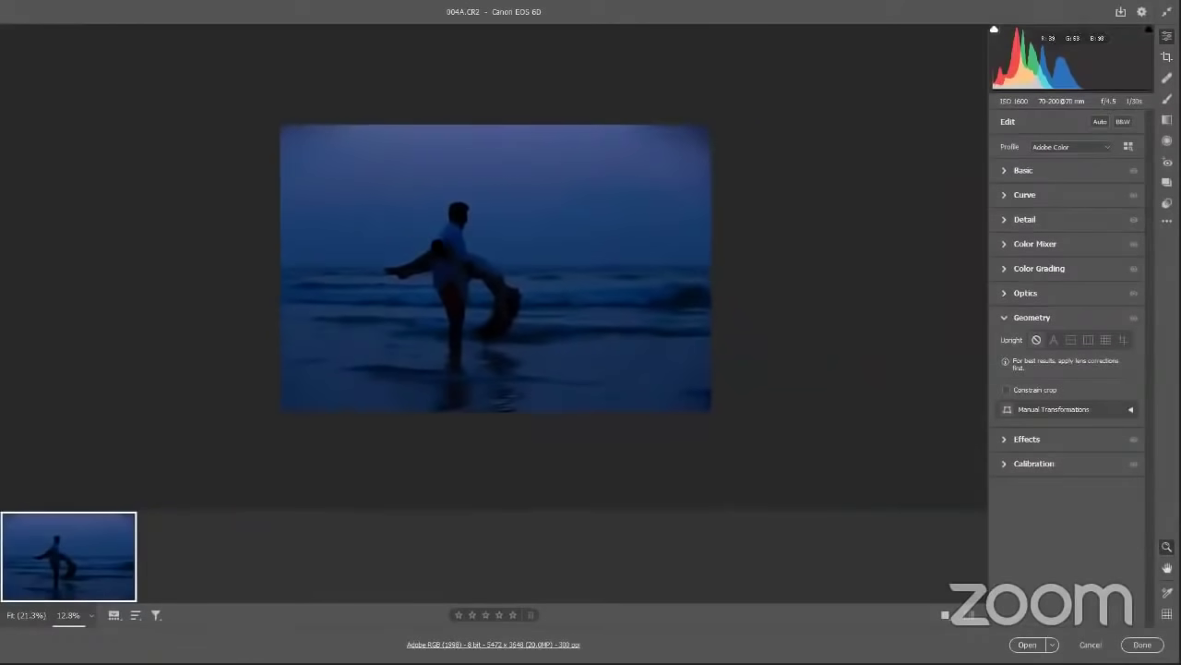
{"action": "scroll", "coordinate": [423, 245], "scroll_direction": "up", "scroll_amount": 2}
{"action": "scroll", "coordinate": [420, 238], "scroll_direction": "down", "scroll_amount": 2}
{"action": "scroll", "coordinate": [417, 232], "scroll_direction": "up", "scroll_amount": 1}
{"action": "scroll", "coordinate": [416, 239], "scroll_direction": "up", "scroll_amount": 3}
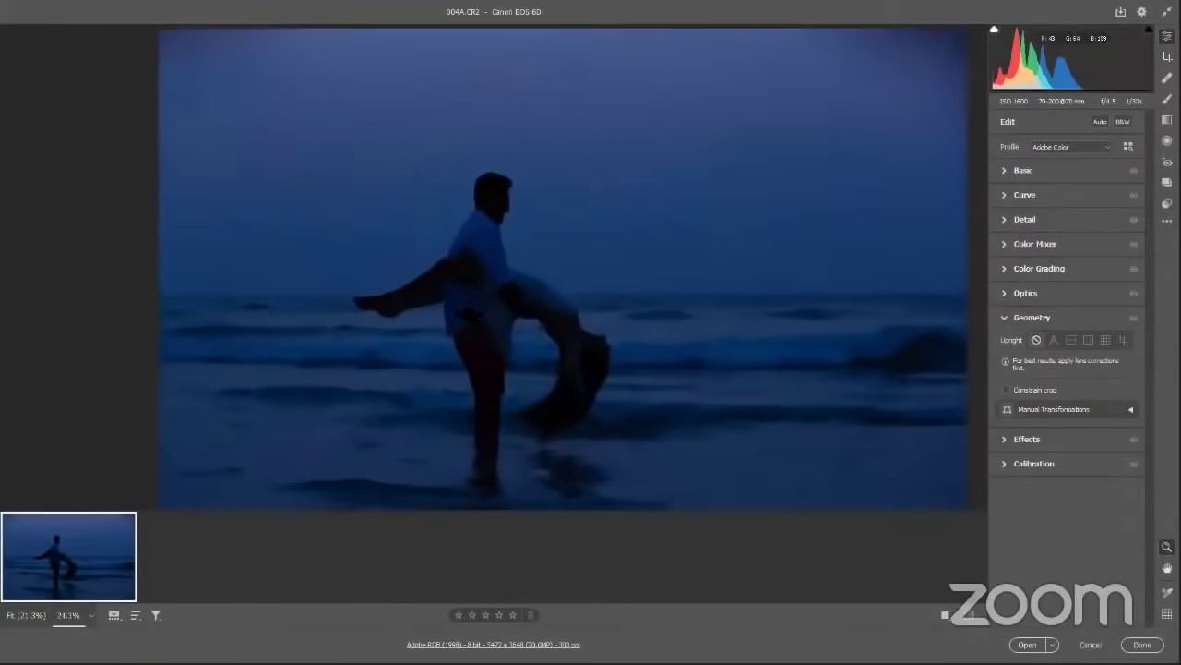
{"action": "scroll", "coordinate": [416, 240], "scroll_direction": "down", "scroll_amount": 1}
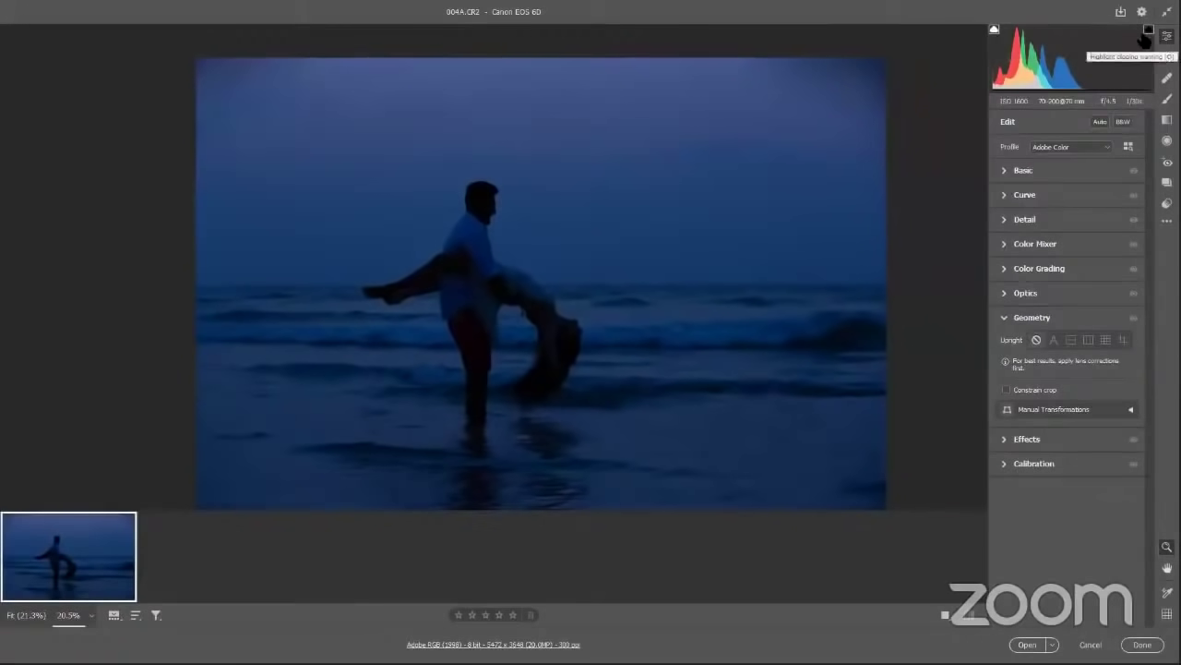
{"action": "left_click_drag", "start_coordinate": [478, 210], "coordinate": [732, 434]}
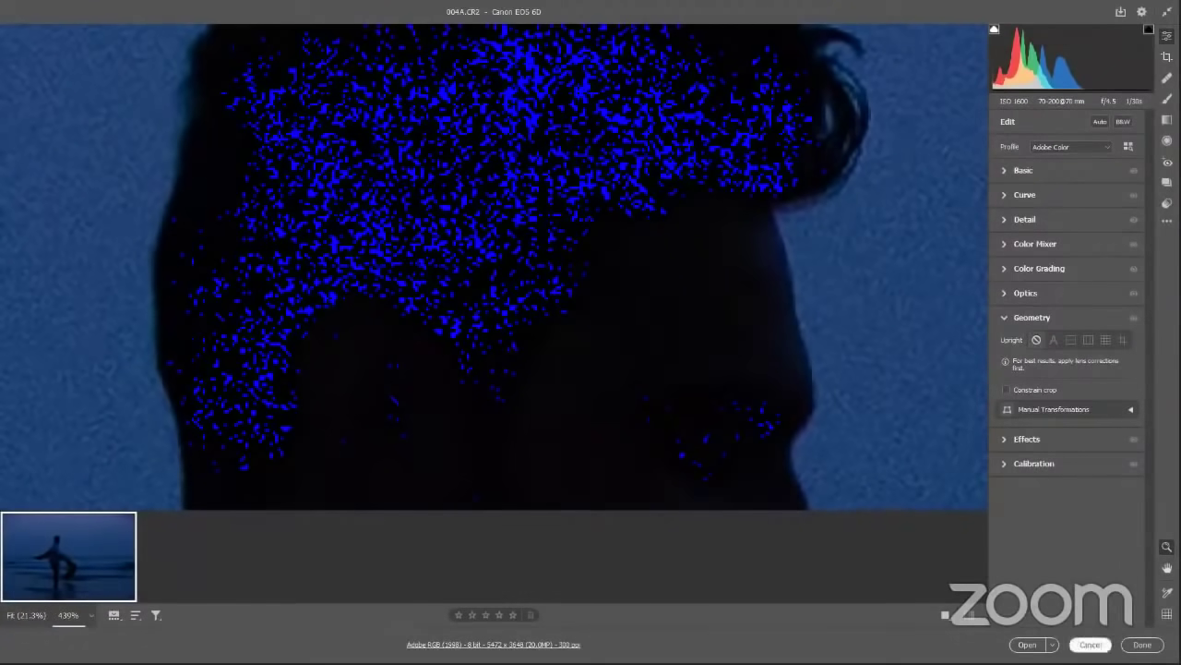
{"action": "left_click", "coordinate": [1142, 644]}
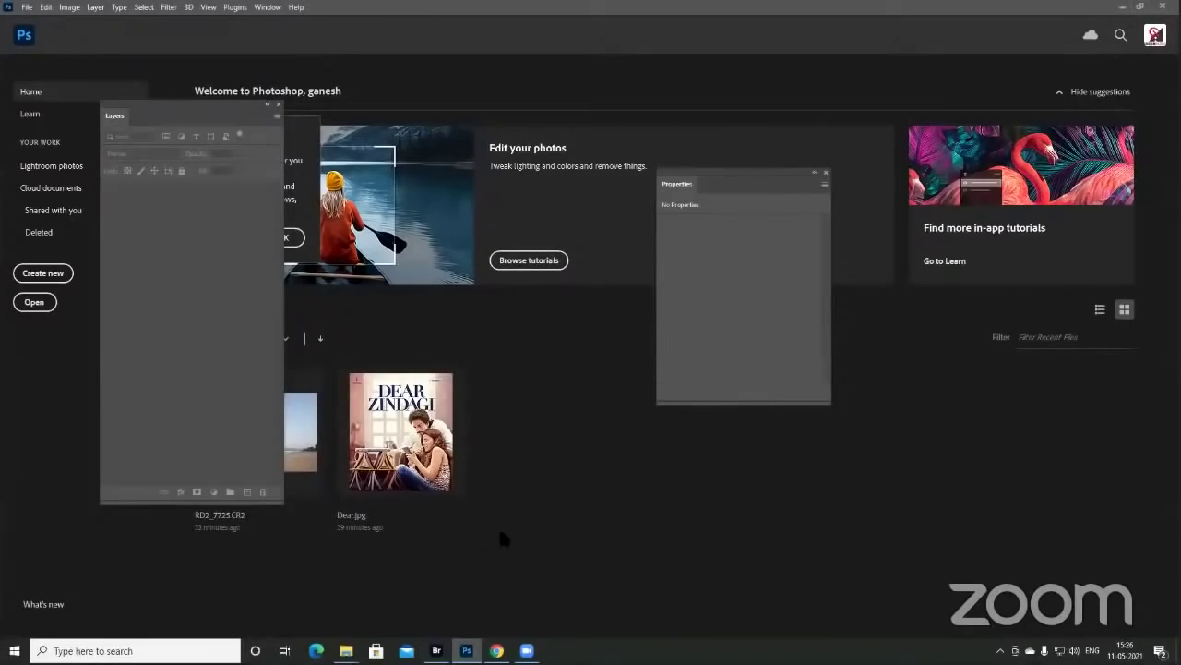
- Return to 004A.CR2 in Camera Raw through Adobe Bridge and examine the shadow clipping in the woman's hair at high magnification
{"action": "left_click", "coordinate": [437, 650]}
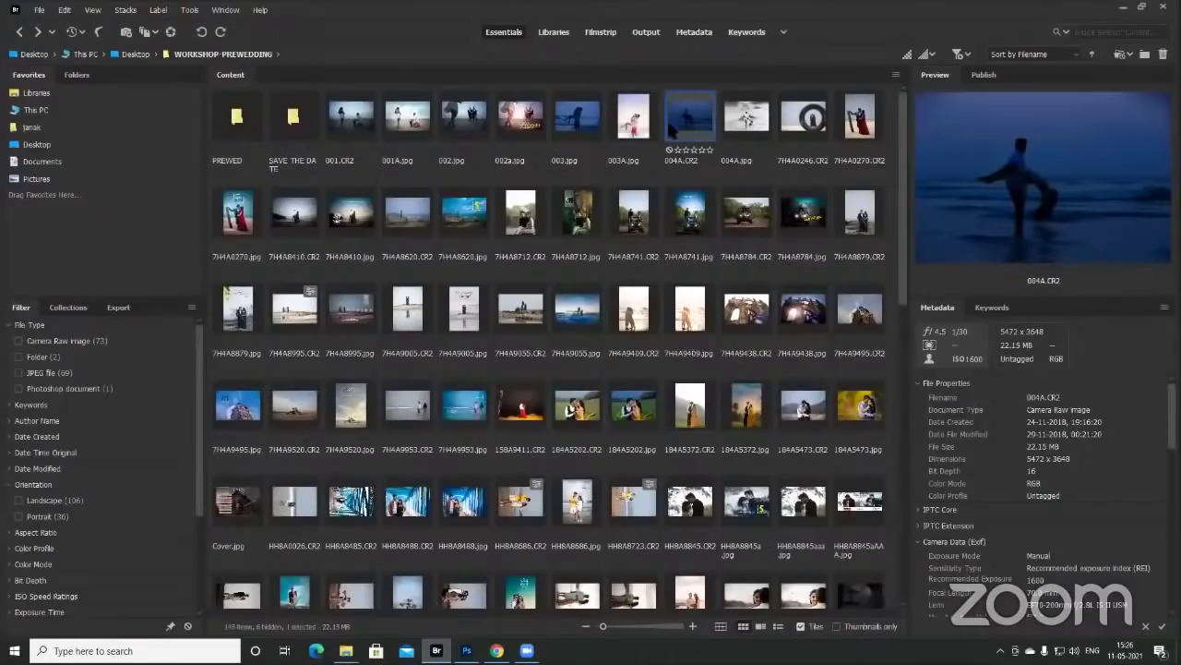
{"action": "key", "text": "alt+Tab"}
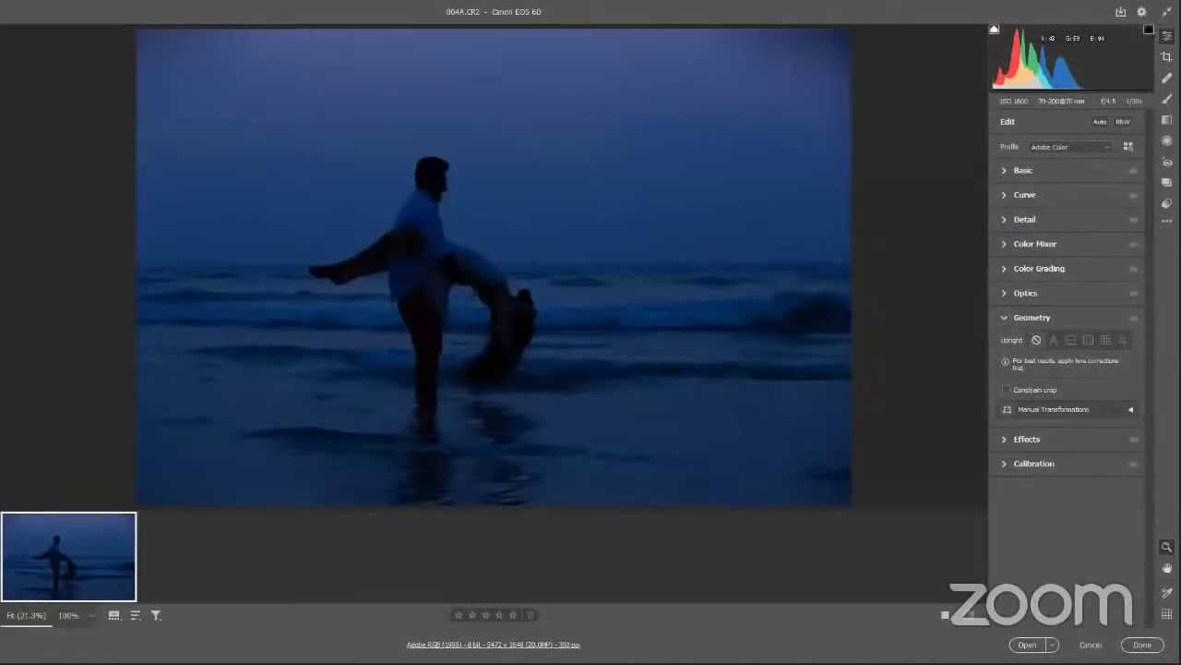
{"action": "scroll", "coordinate": [584, 440], "scroll_direction": "up", "scroll_amount": 10}
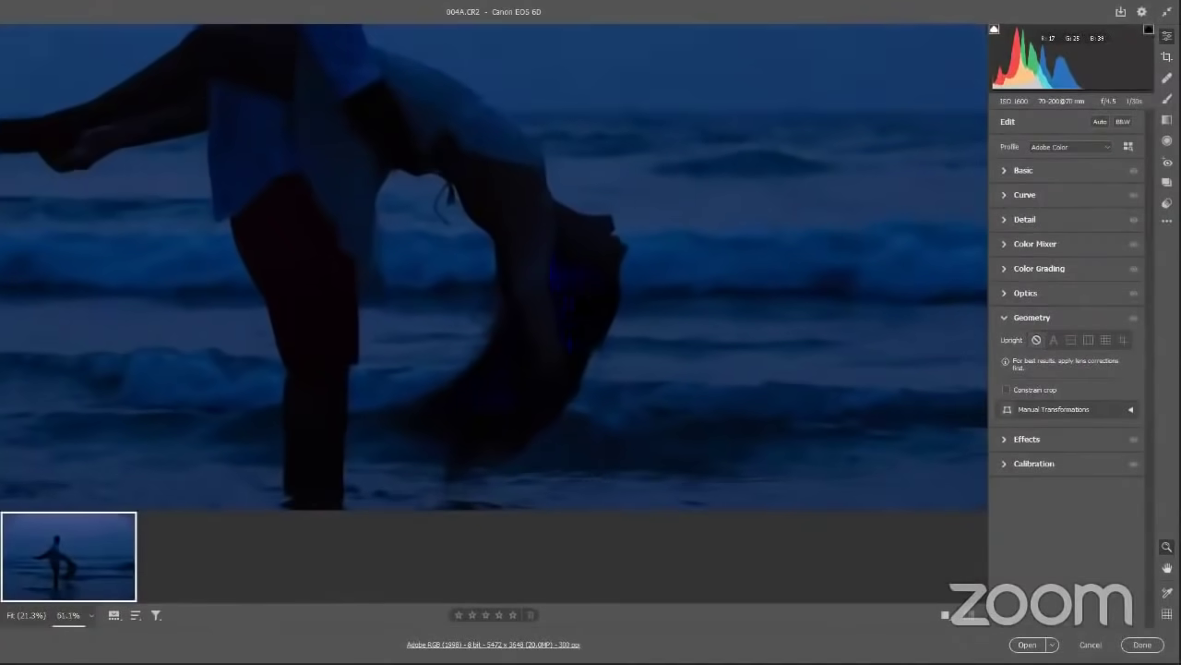
{"action": "scroll", "coordinate": [583, 440], "scroll_direction": "up", "scroll_amount": 1}
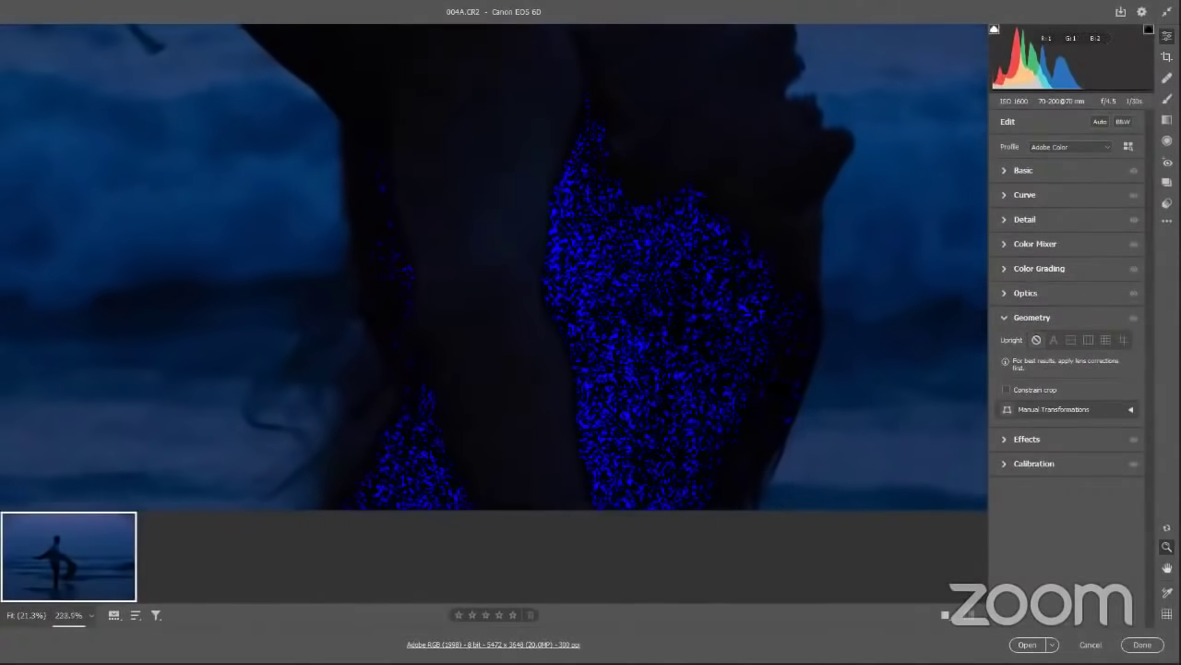
{"action": "scroll", "coordinate": [584, 440], "scroll_direction": "up", "scroll_amount": 6}
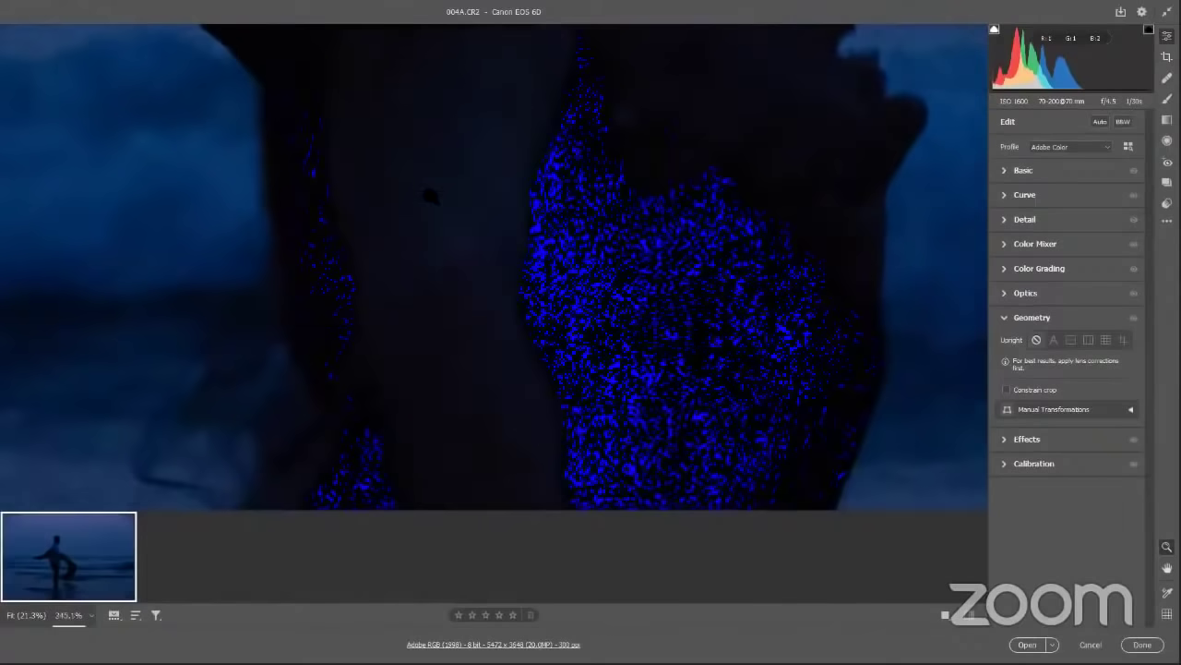
{"action": "scroll", "coordinate": [583, 440], "scroll_direction": "down", "scroll_amount": 3}
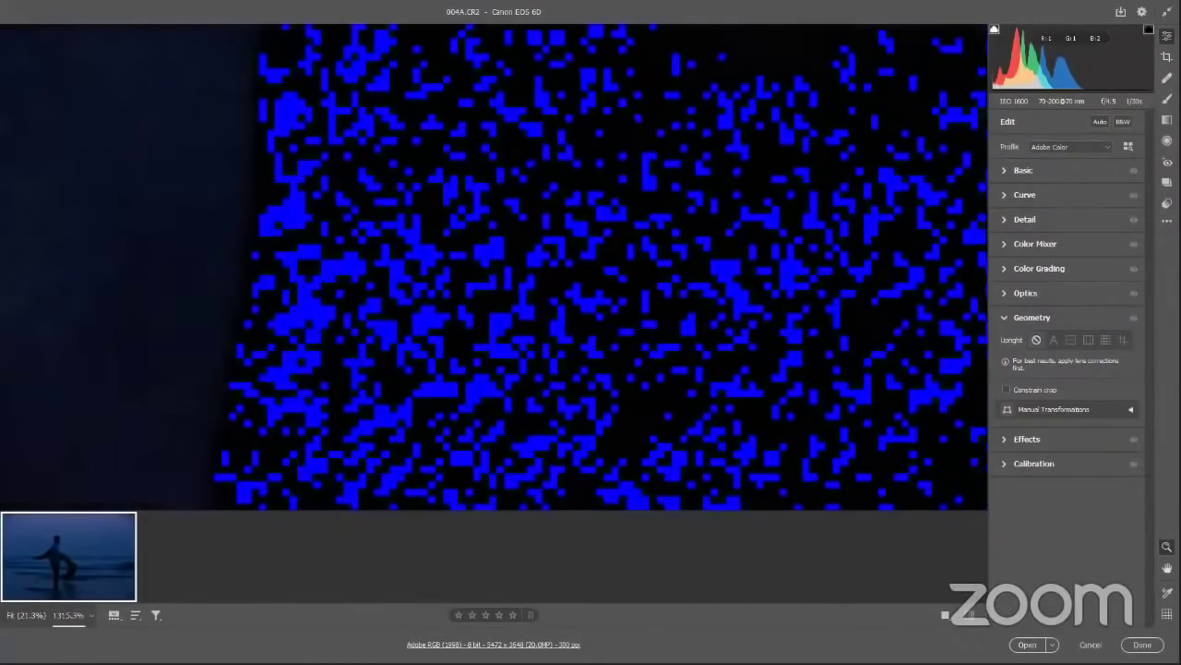
{"action": "scroll", "coordinate": [669, 212], "scroll_direction": "up", "scroll_amount": 4}
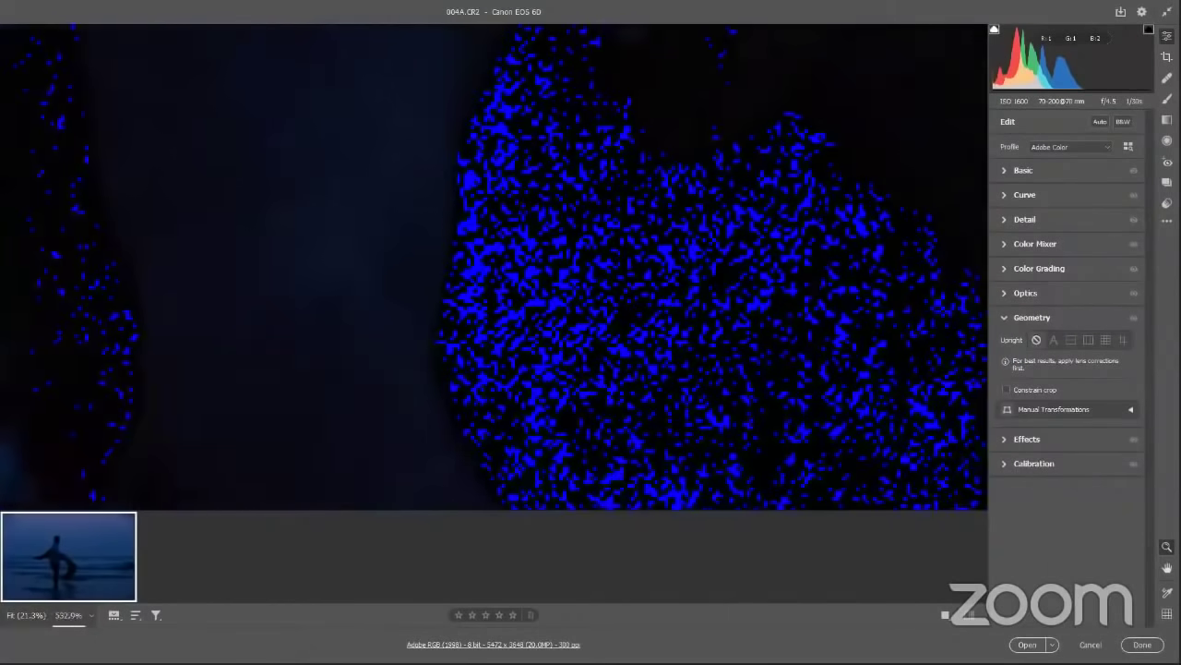
{"action": "scroll", "coordinate": [668, 212], "scroll_direction": "down", "scroll_amount": 7}
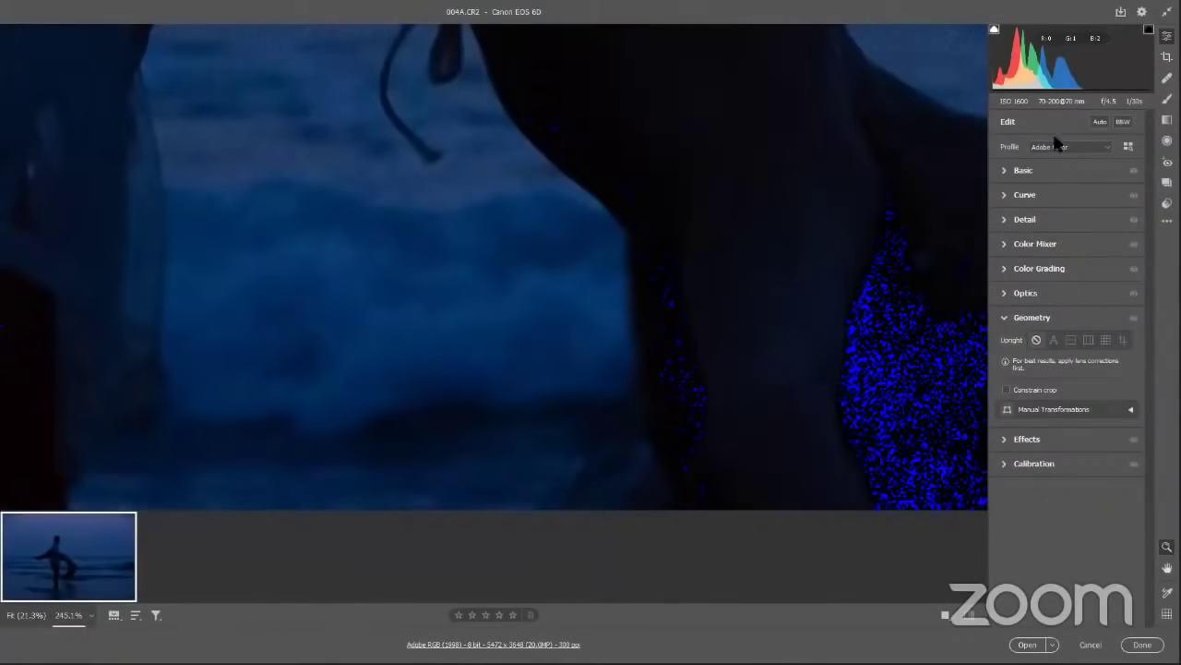
- Apply automatic tone adjustments to the beach photo and examine the highlight clipping in the sky and waves
{"action": "scroll", "coordinate": [646, 277], "scroll_direction": "down", "scroll_amount": 5}
{"action": "left_click", "coordinate": [1099, 121]}
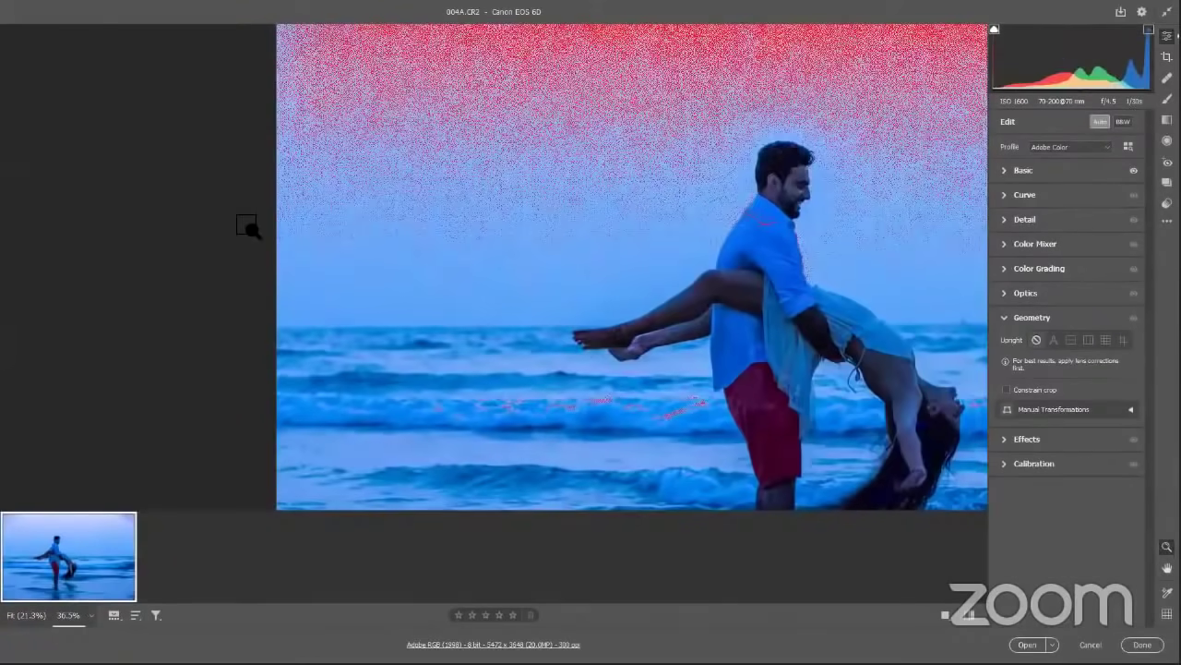
{"action": "scroll", "coordinate": [618, 184], "scroll_direction": "up", "scroll_amount": 1}
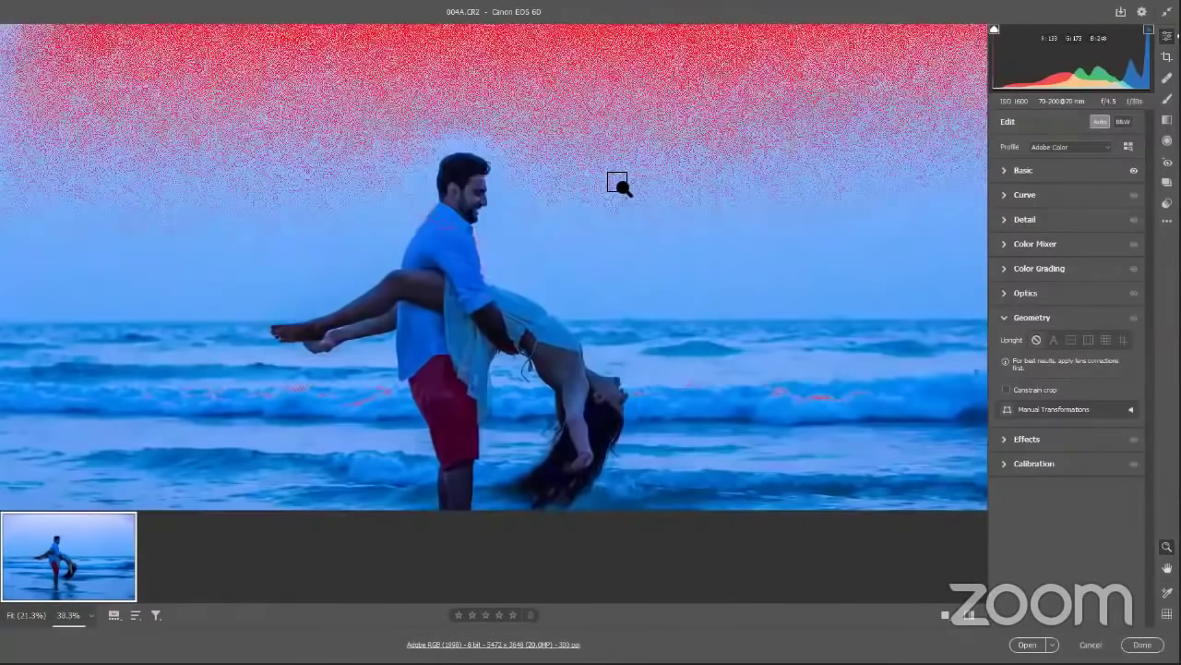
{"action": "scroll", "coordinate": [618, 184], "scroll_direction": "down", "scroll_amount": 2}
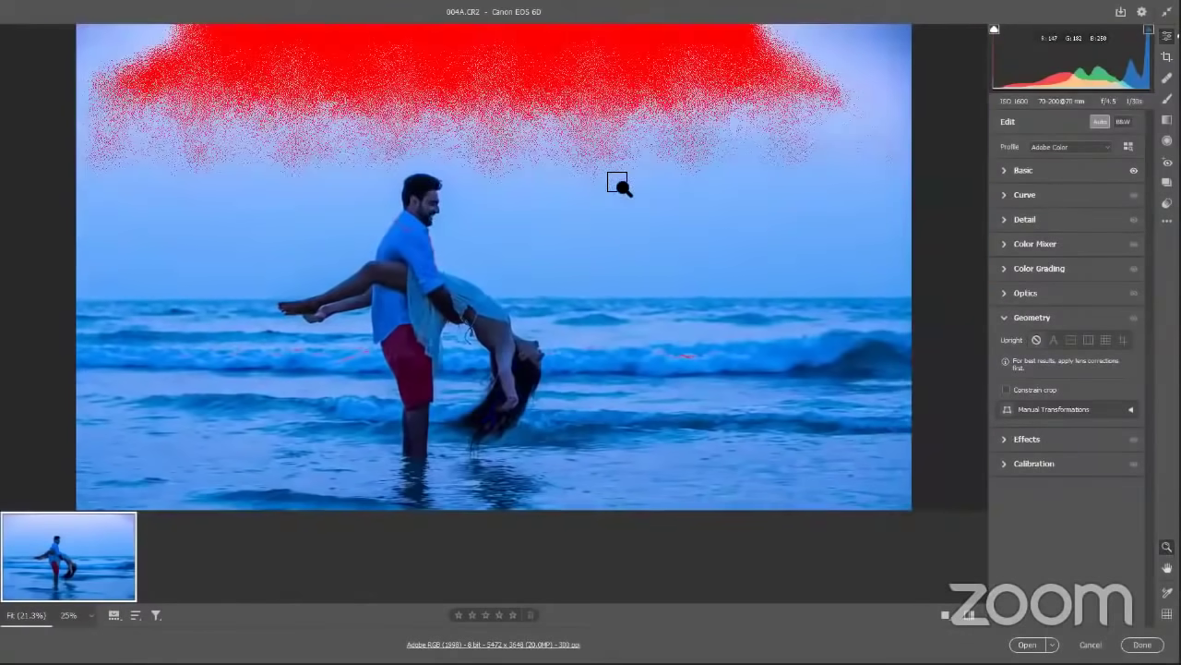
{"action": "scroll", "coordinate": [620, 187], "scroll_direction": "down", "scroll_amount": 1}
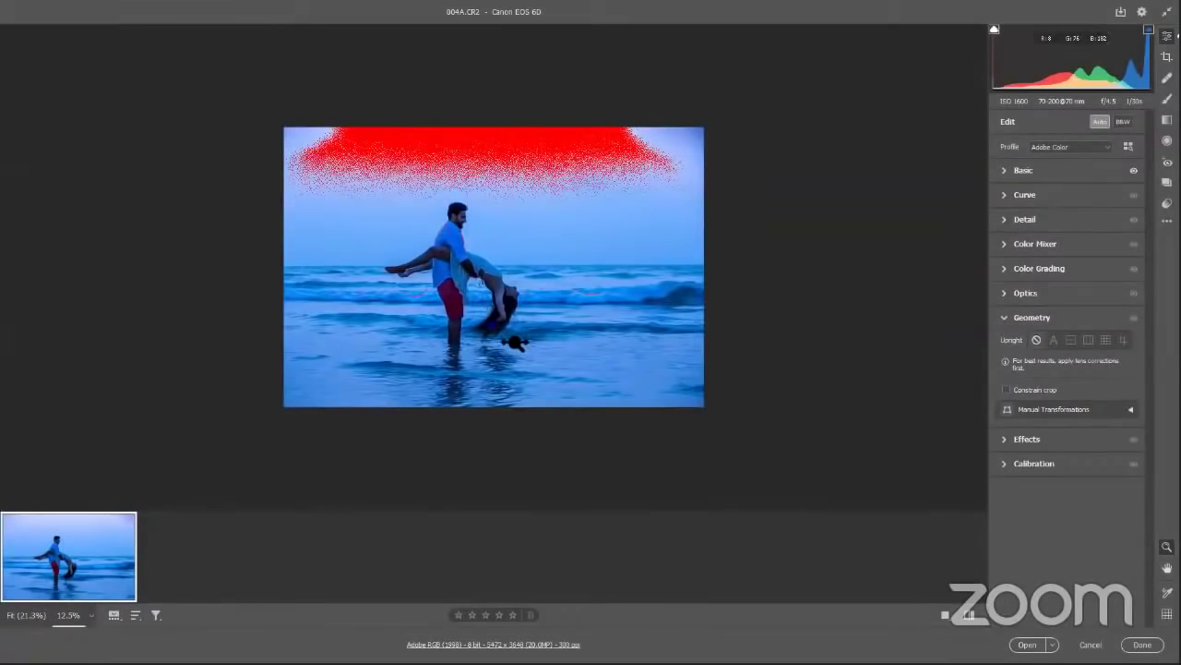
{"action": "scroll", "coordinate": [514, 342], "scroll_direction": "up", "scroll_amount": 1}
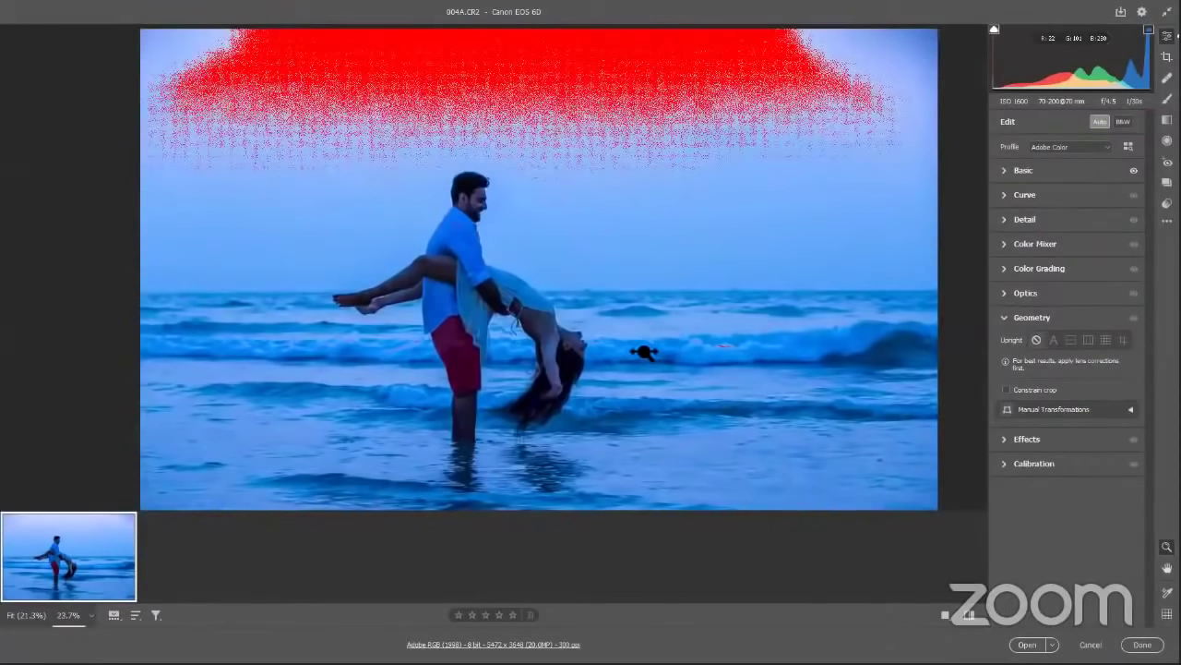
{"action": "scroll", "coordinate": [517, 158], "scroll_direction": "up", "scroll_amount": 1}
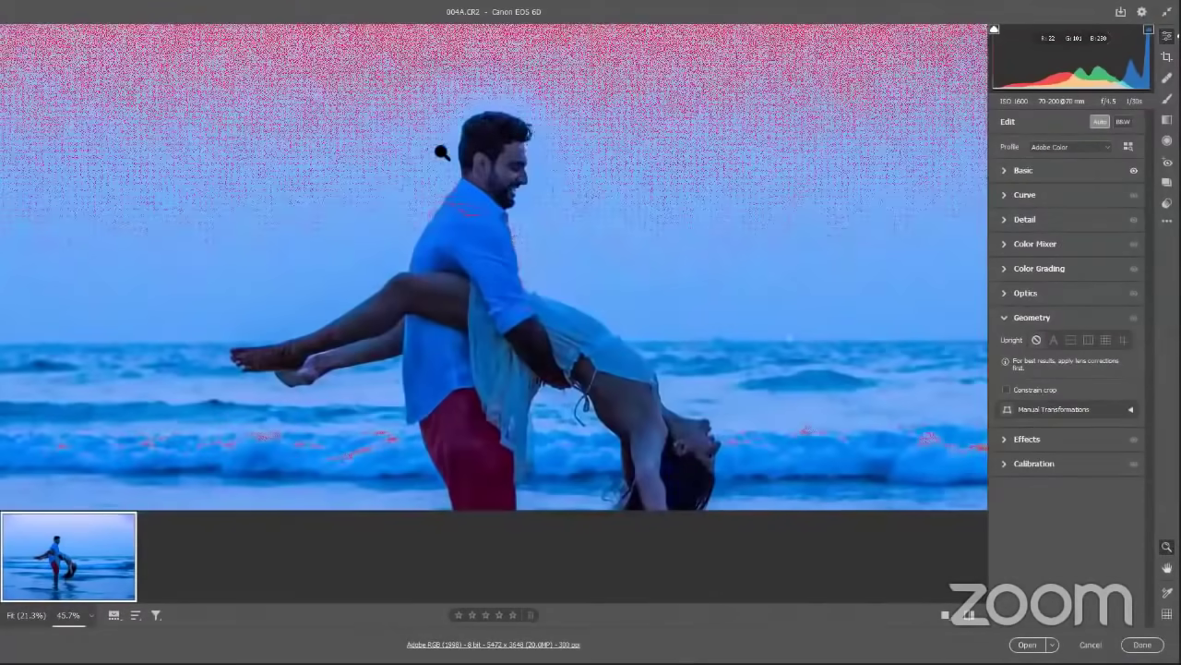
{"action": "scroll", "coordinate": [538, 58], "scroll_direction": "down", "scroll_amount": 2}
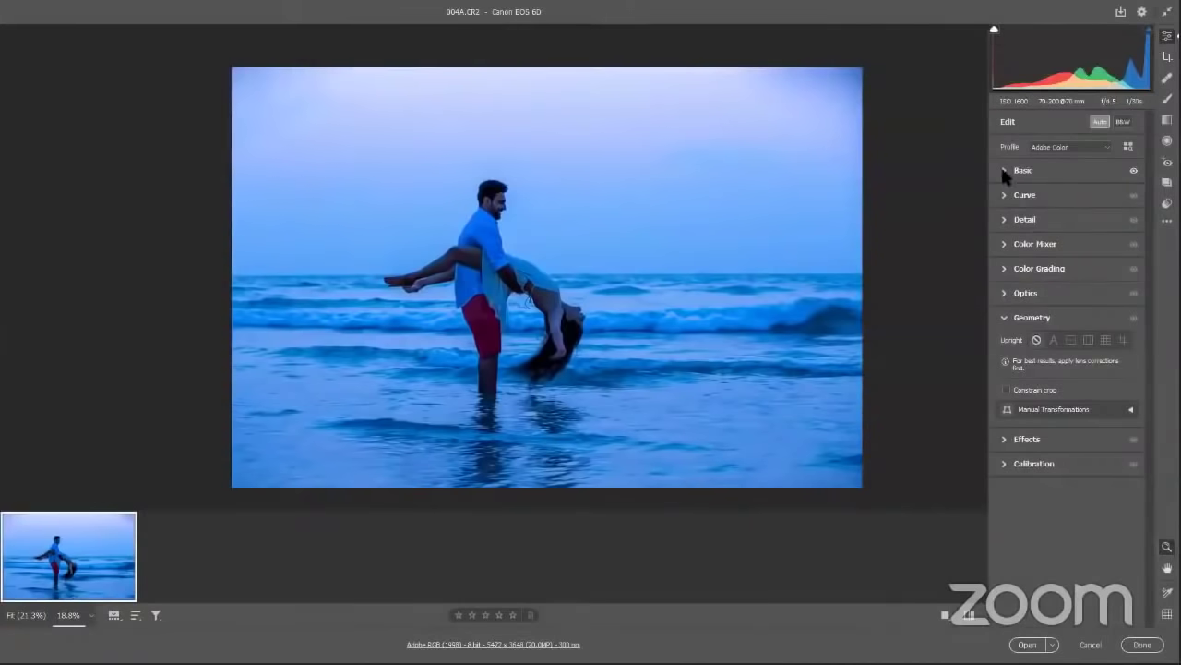
- Raise the photo's exposure to +3.85 in the Basic adjustments and turn on the highlight clipping warning
{"action": "key", "text": "ctrl+alt+1"}
{"action": "left_click_drag", "start_coordinate": [1093, 270], "coordinate": [1119, 270]}
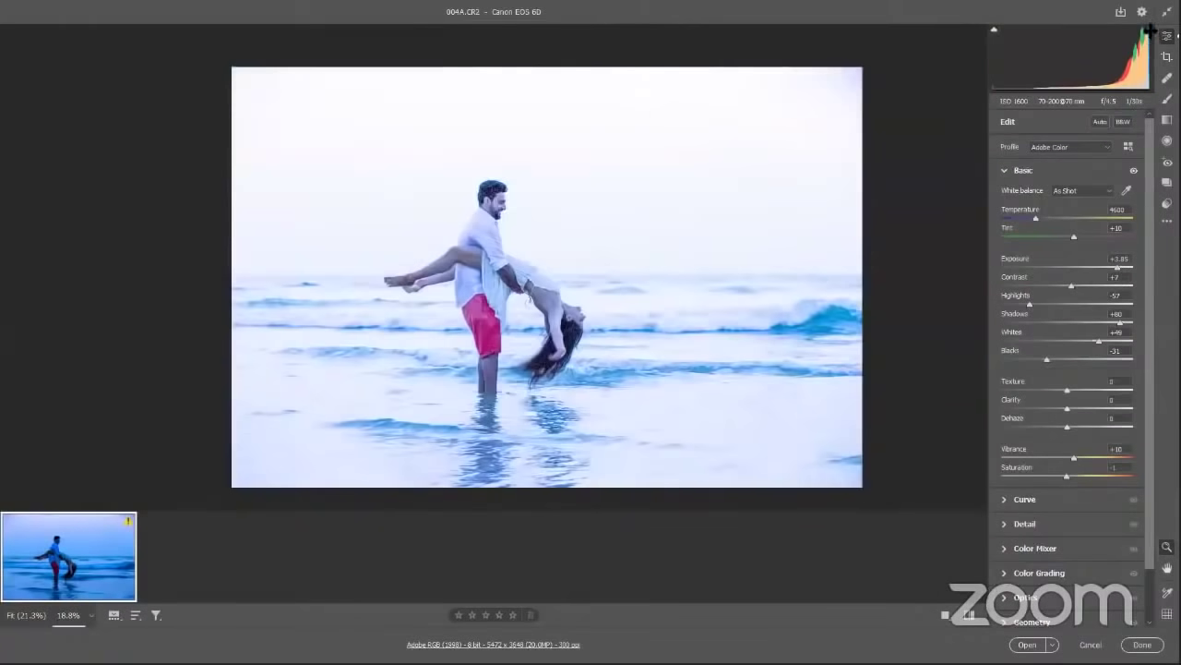
{"action": "left_click", "coordinate": [1148, 30]}
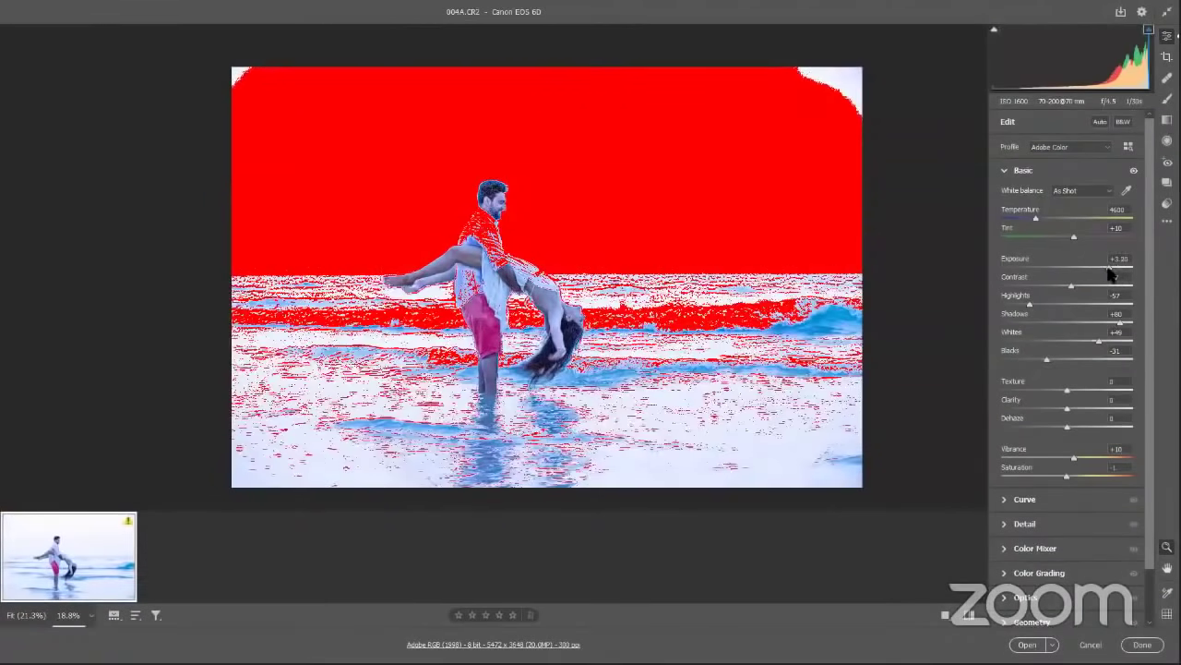
- Lower the exposure to -3.75 with the shadow clipping warning on, and close Camera Raw without keeping the changes
{"action": "left_click", "coordinate": [1107, 268]}
{"action": "left_click_drag", "start_coordinate": [1040, 257], "coordinate": [979, 250]}
{"action": "left_click", "coordinate": [1039, 263]}
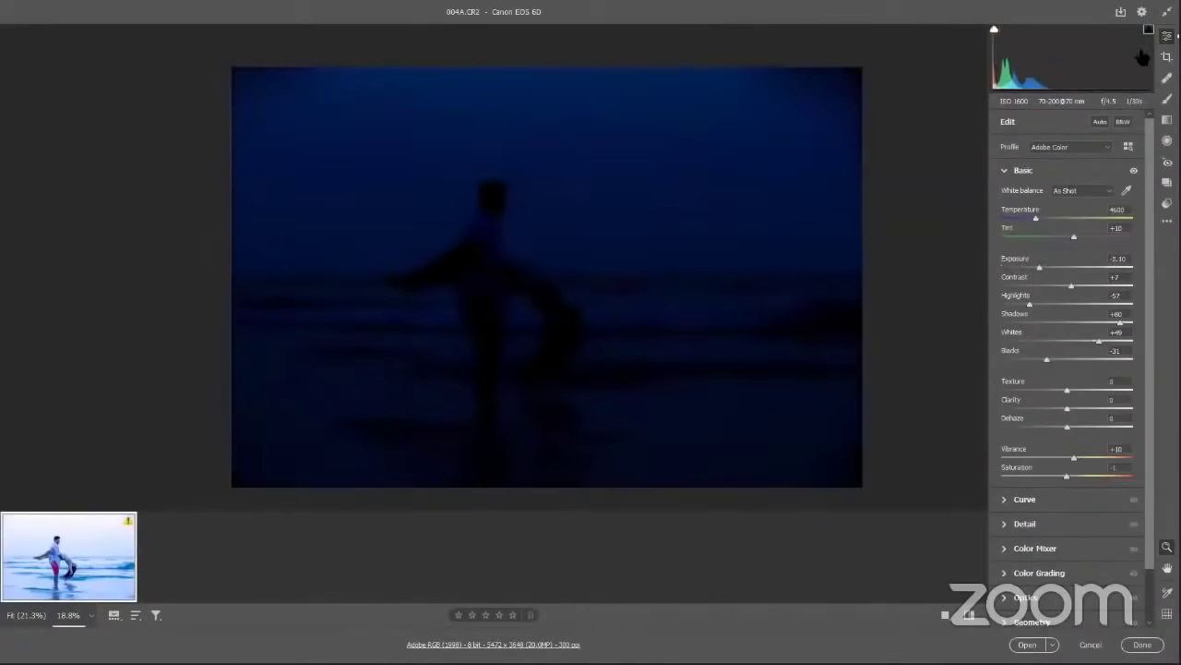
{"action": "left_click", "coordinate": [994, 31]}
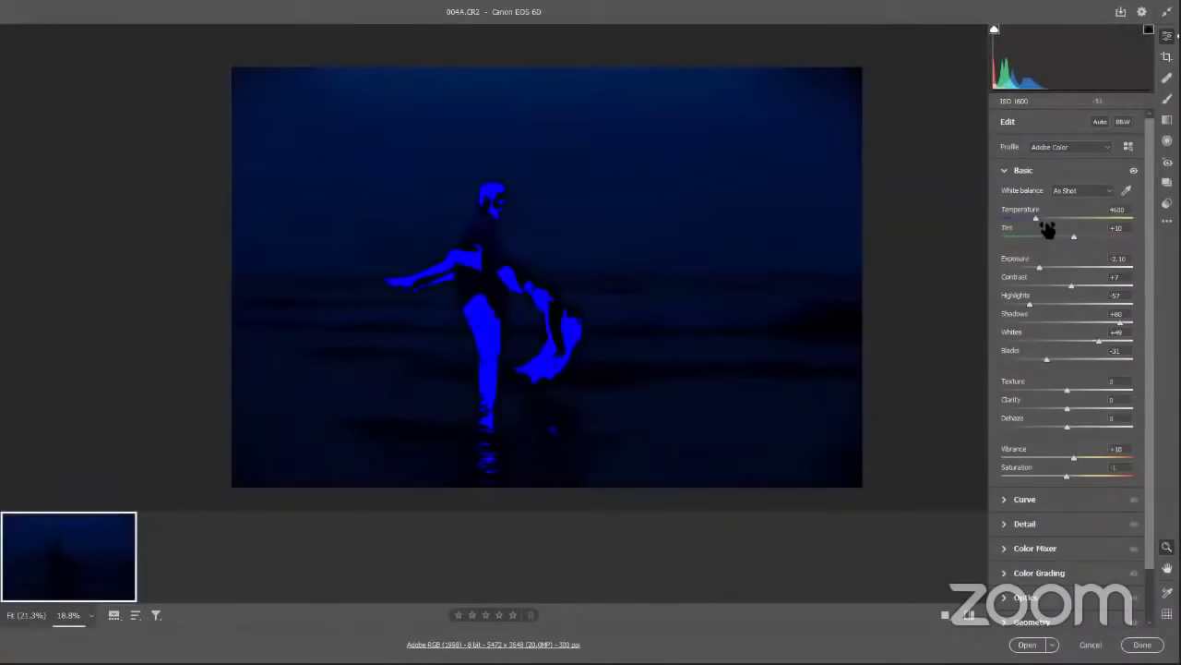
{"action": "left_click", "coordinate": [1035, 266]}
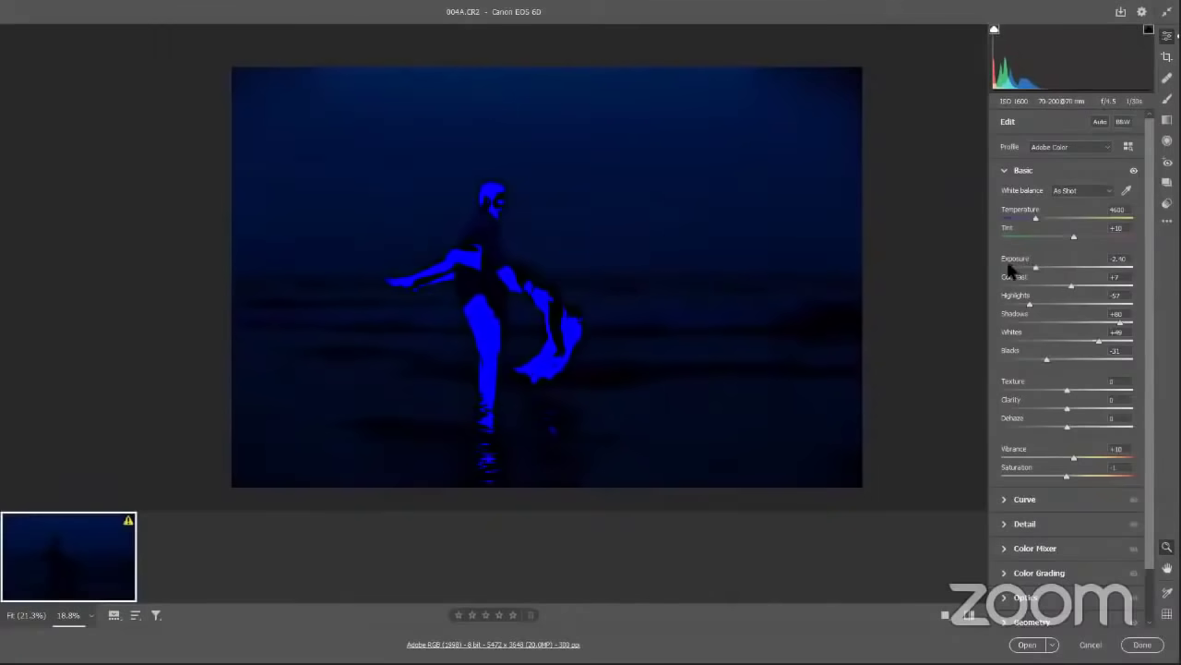
{"action": "left_click", "coordinate": [1006, 268]}
{"action": "left_click", "coordinate": [1019, 266]}
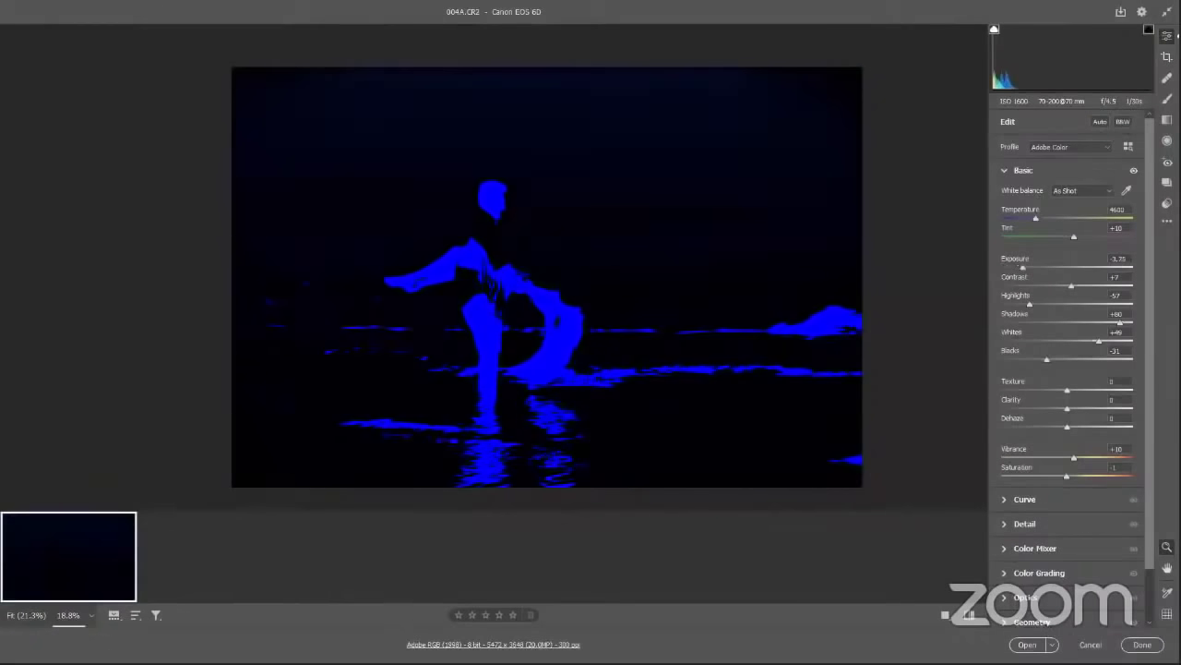
{"action": "left_click", "coordinate": [1052, 642]}
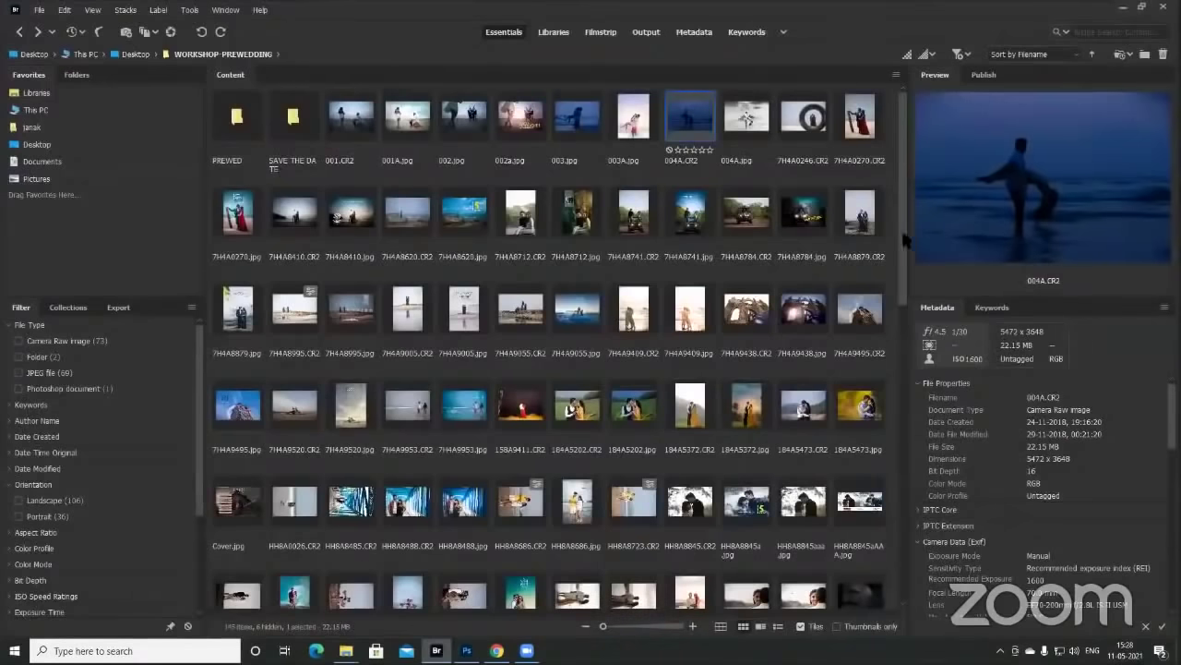
- Go through the user folder's Desktop to WORKSHOP-PREWEDDING, look into its PREWED subfolder, and return to the parent folder
{"action": "left_click", "coordinate": [136, 53]}
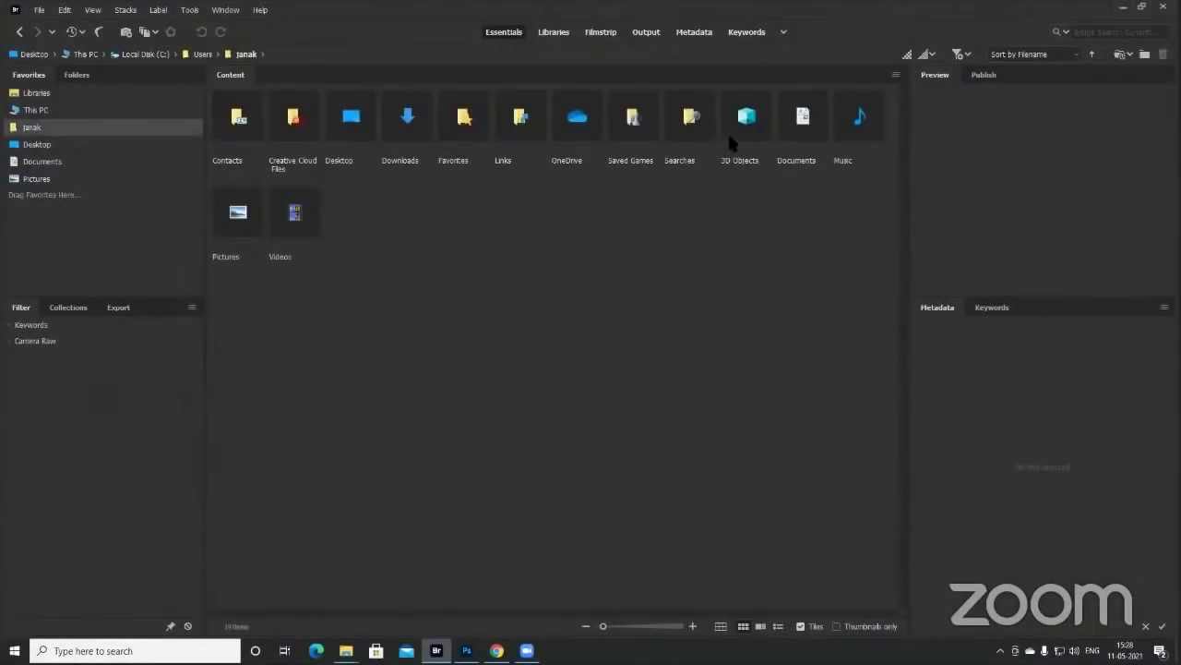
{"action": "left_click", "coordinate": [347, 121]}
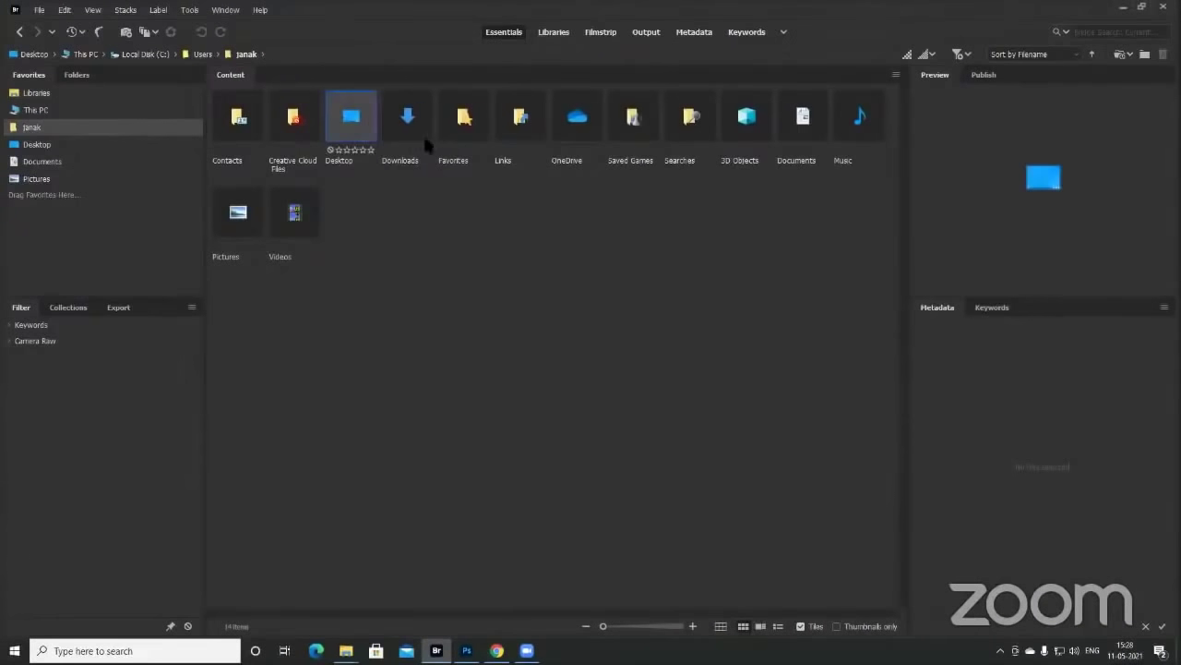
{"action": "double_click", "coordinate": [347, 125]}
{"action": "double_click", "coordinate": [249, 135]}
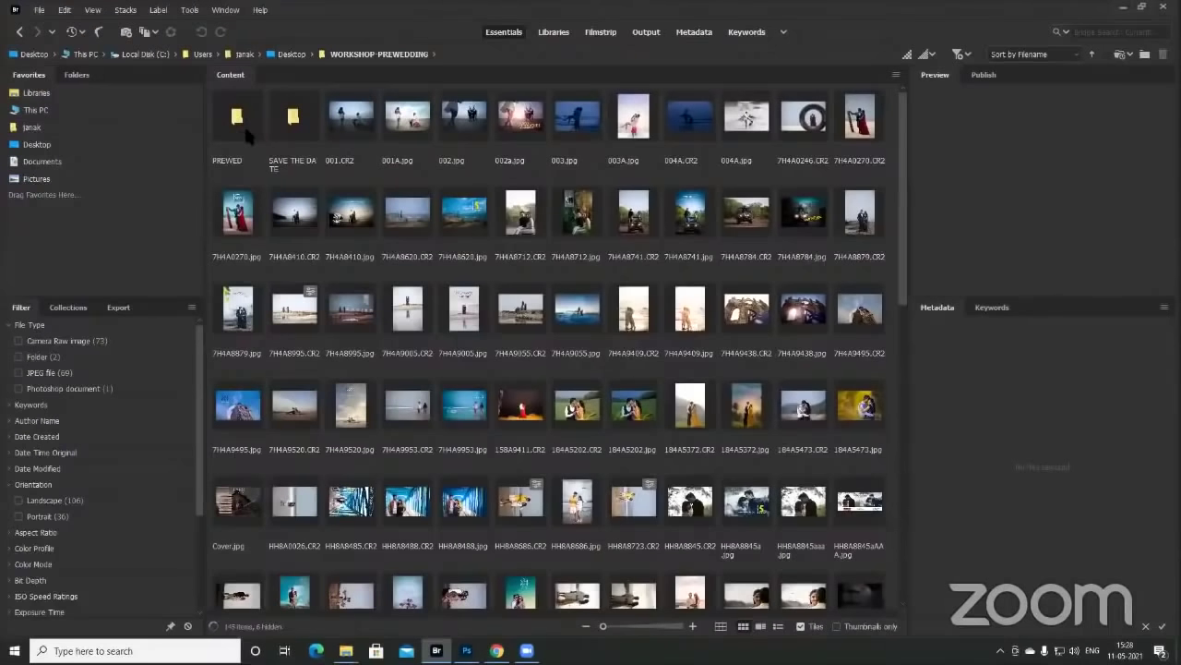
{"action": "double_click", "coordinate": [247, 135]}
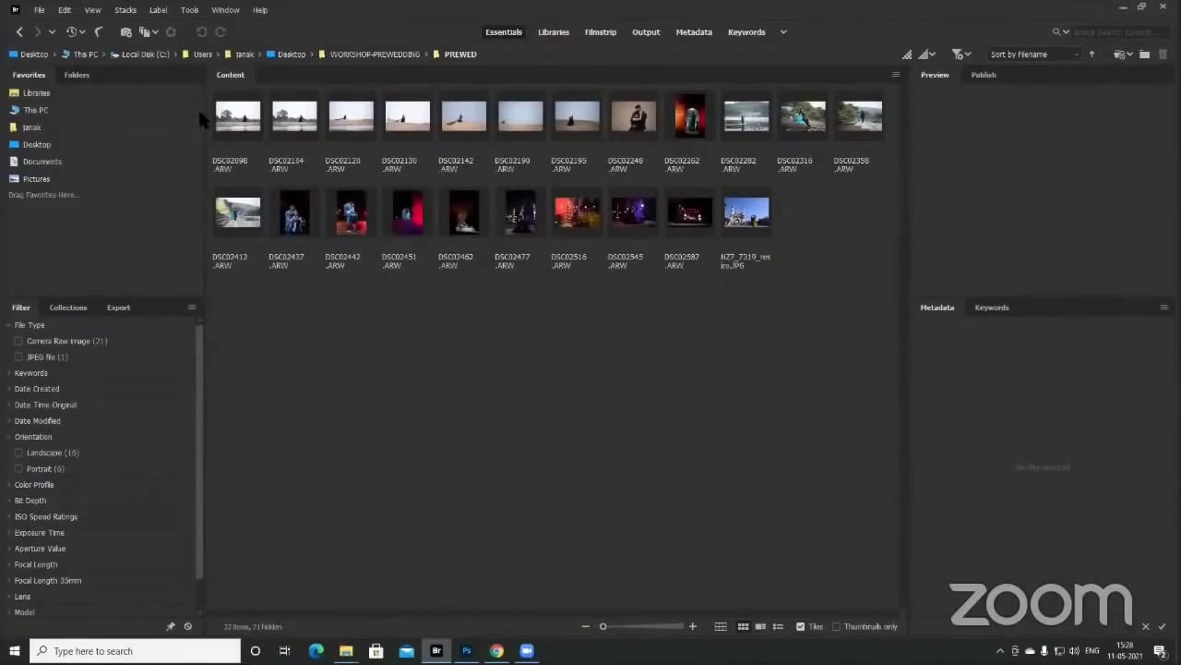
{"action": "left_click", "coordinate": [19, 32]}
- Browse the WORKSHOP-PREWEDDING photos and open RD2_8755.CR2 in Camera Raw
{"action": "left_click", "coordinate": [520, 212]}
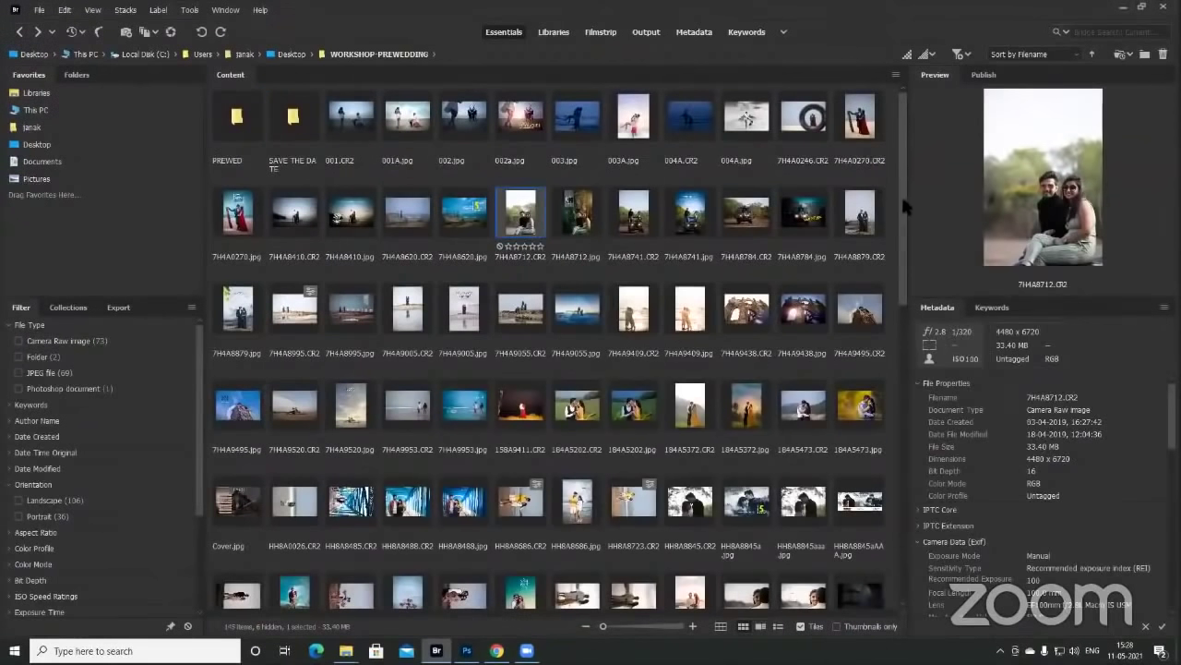
{"action": "scroll", "coordinate": [901, 194], "scroll_direction": "down", "scroll_amount": 1}
{"action": "scroll", "coordinate": [894, 267], "scroll_direction": "down", "scroll_amount": 3}
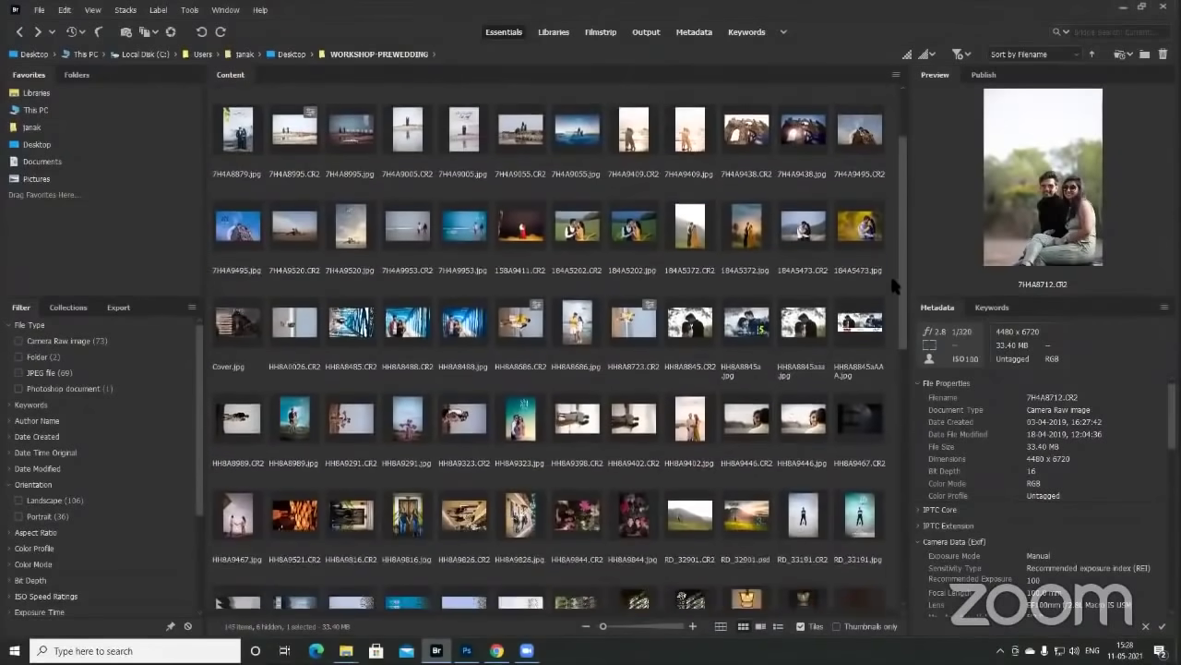
{"action": "scroll", "coordinate": [881, 406], "scroll_direction": "down", "scroll_amount": 4}
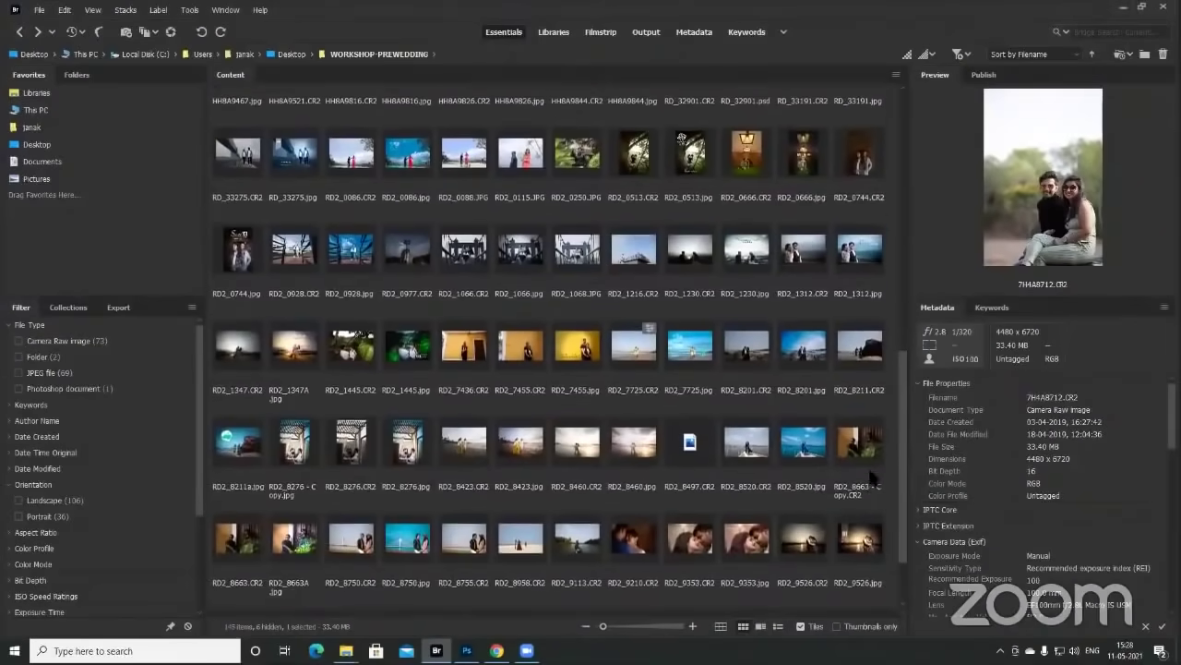
{"action": "scroll", "coordinate": [559, 346], "scroll_direction": "down", "scroll_amount": 1}
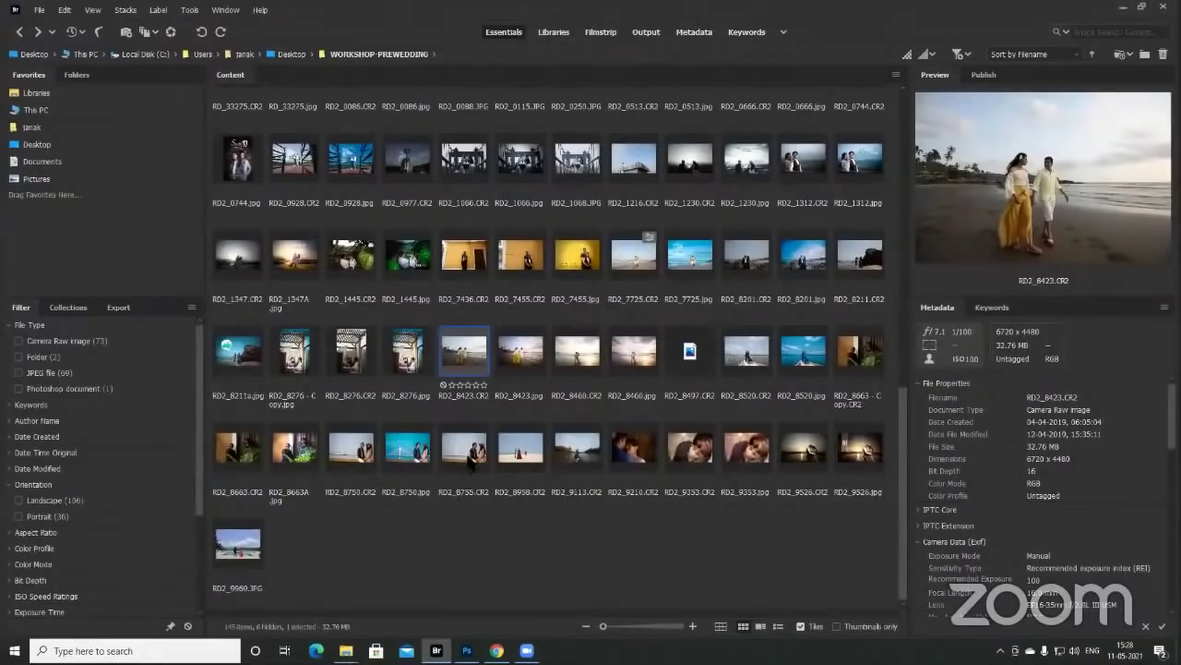
{"action": "double_click", "coordinate": [471, 462]}
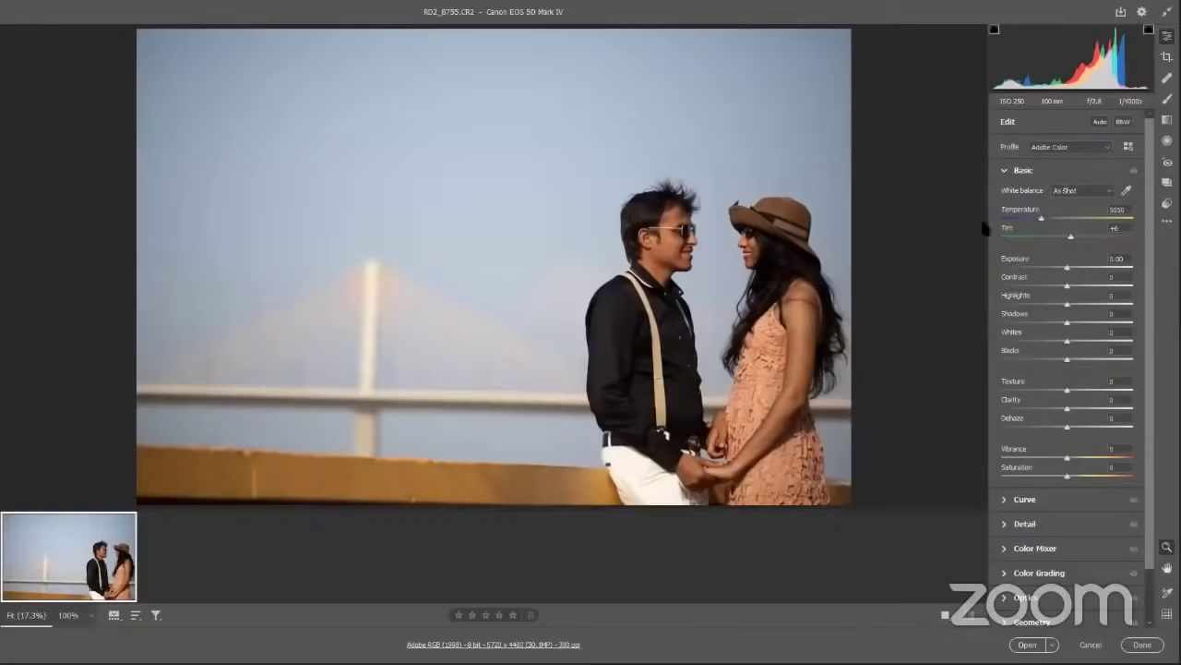
- Review the list of adjustment sections, reopen the Basic adjustments, and inspect the couple up close
{"action": "left_click", "coordinate": [1004, 171]}
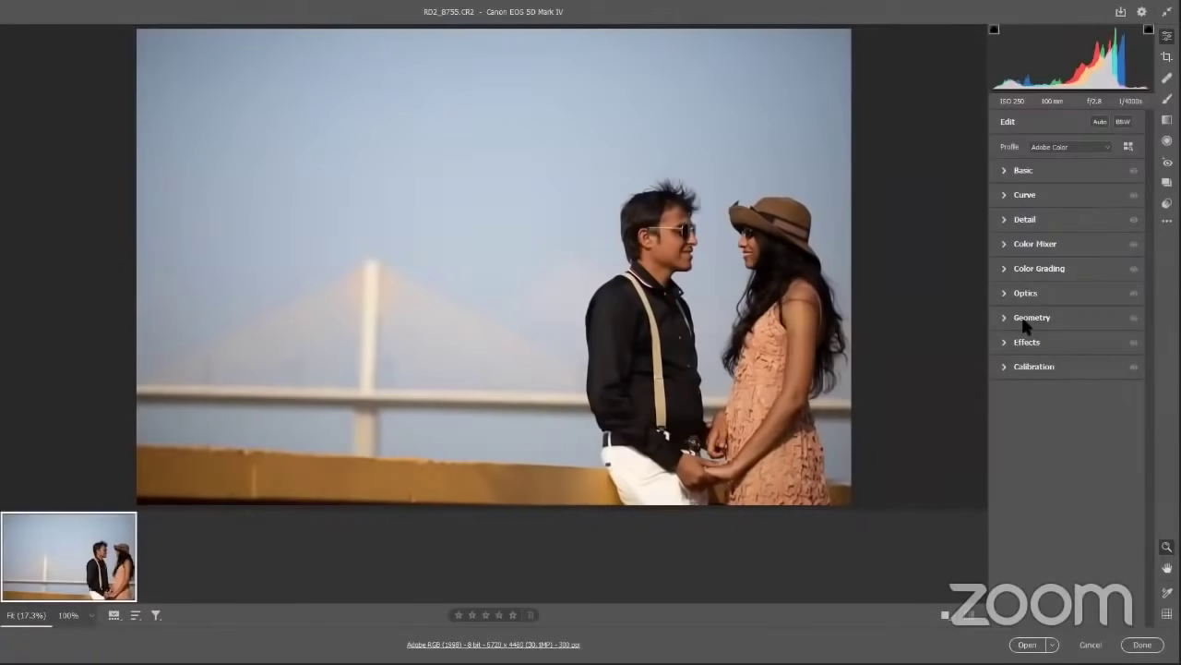
{"action": "left_click", "coordinate": [1008, 171]}
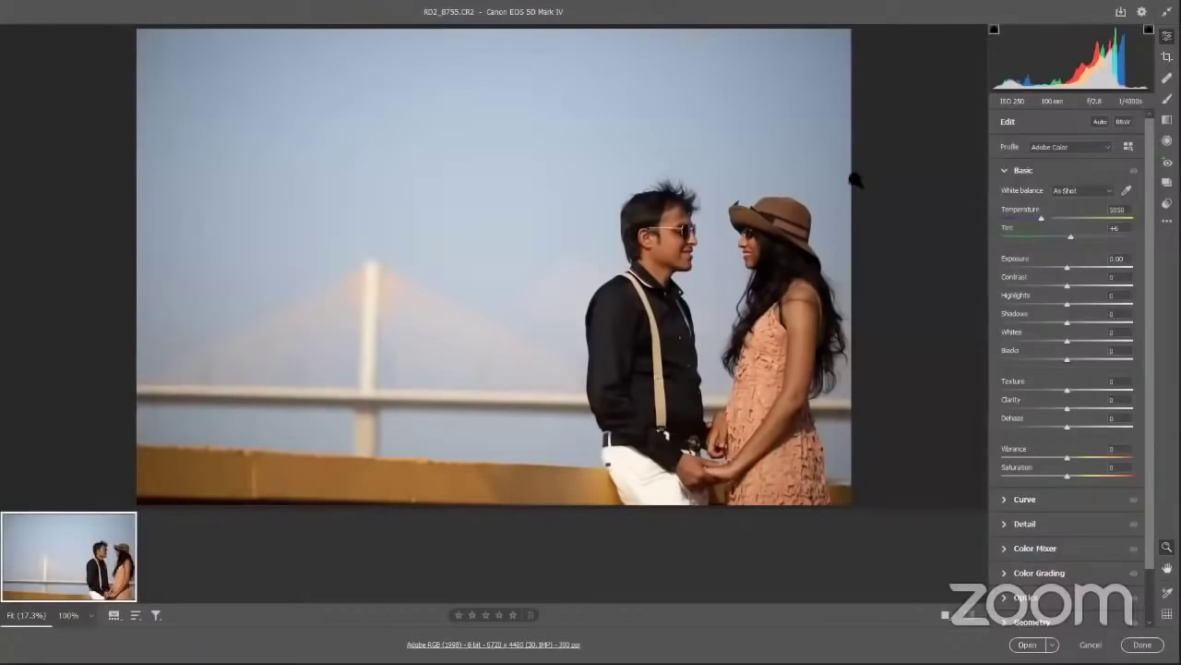
{"action": "scroll", "coordinate": [701, 249], "scroll_direction": "up", "scroll_amount": 3}
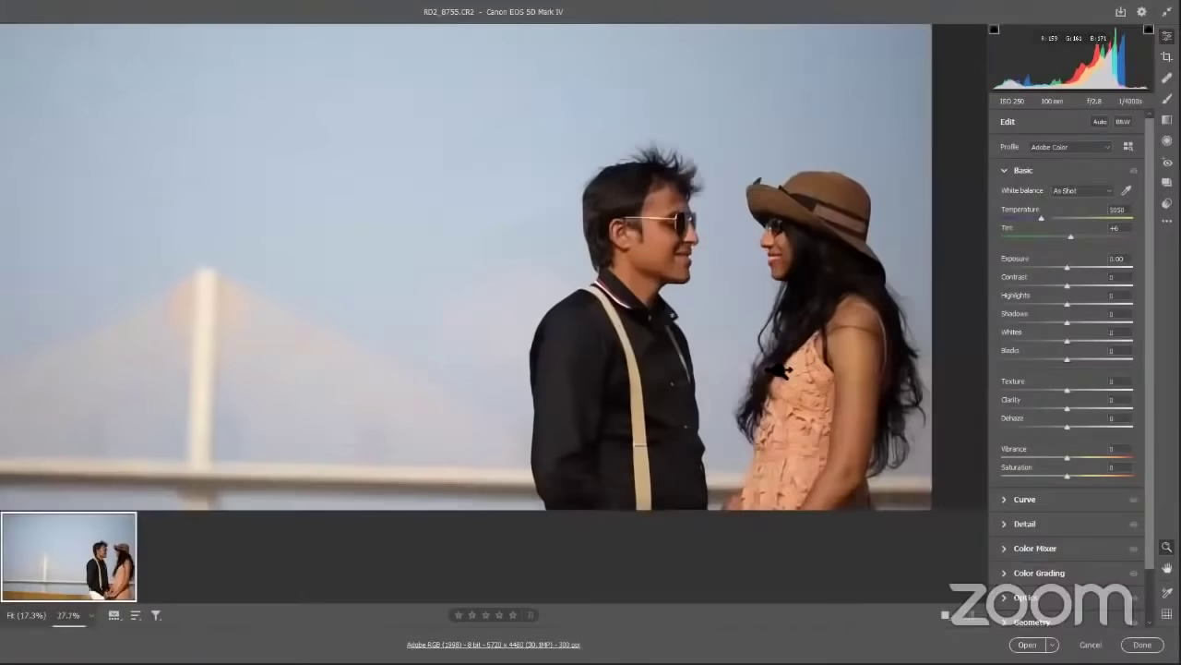
{"action": "scroll", "coordinate": [703, 246], "scroll_direction": "down", "scroll_amount": 3}
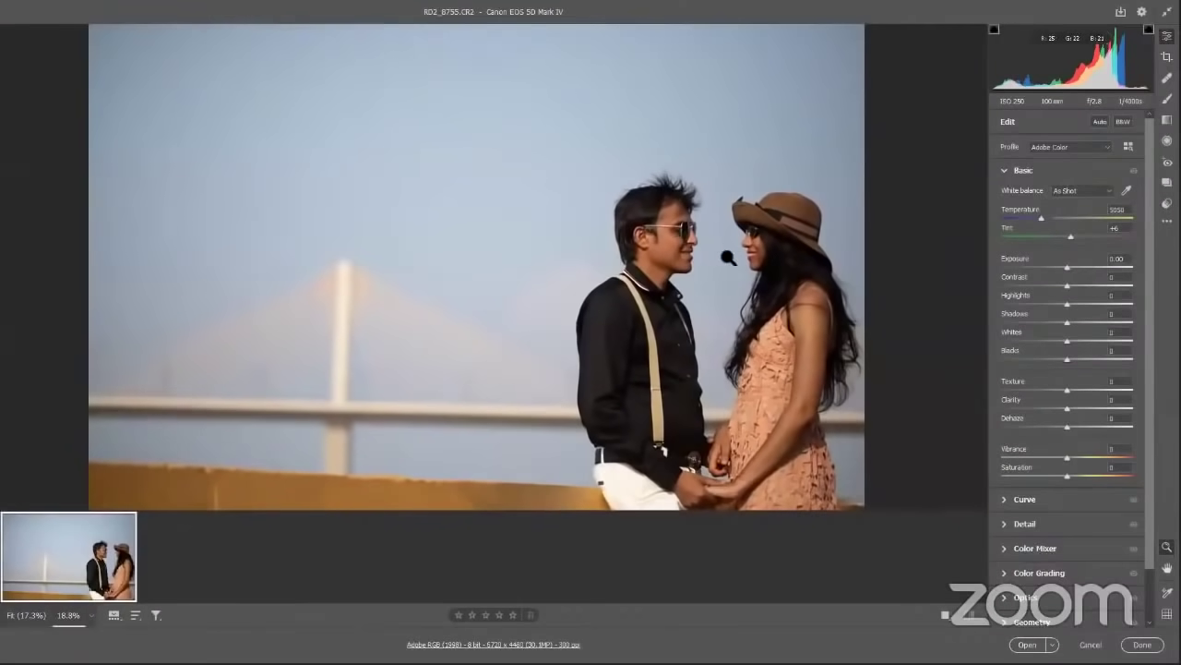
- Examine the detail in the man's black shirt and the woman's dress up close, and return to the whole photo
{"action": "scroll", "coordinate": [755, 276], "scroll_direction": "up", "scroll_amount": 2}
{"action": "scroll", "coordinate": [755, 277], "scroll_direction": "up", "scroll_amount": 1}
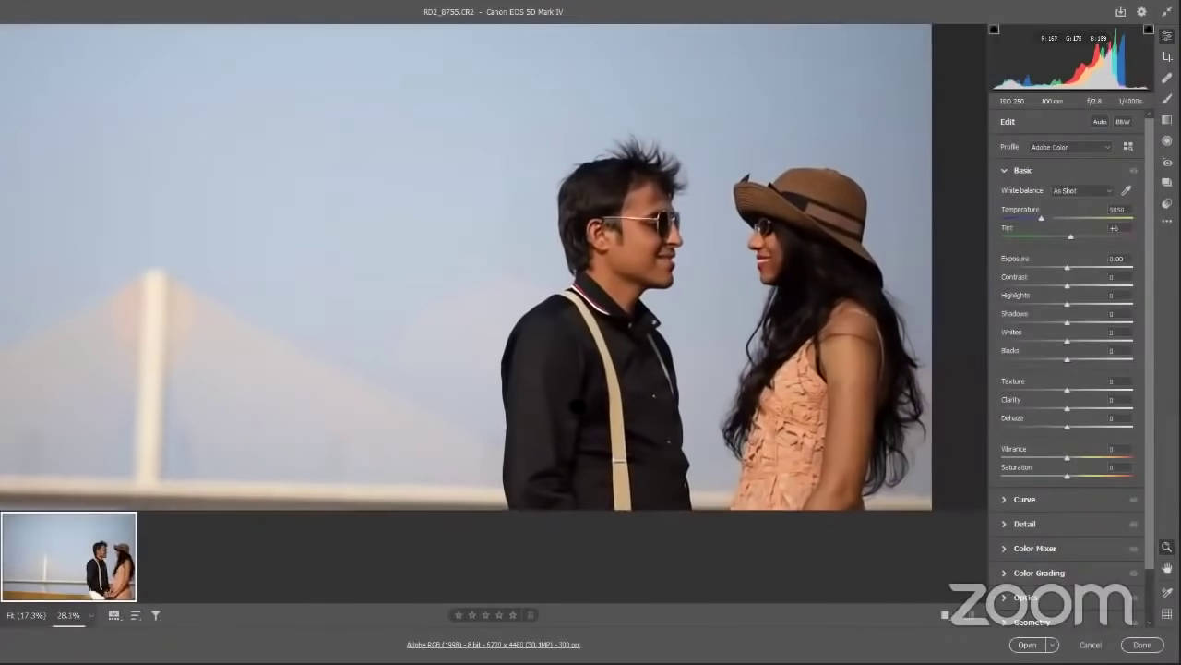
{"action": "left_click_drag", "start_coordinate": [651, 395], "coordinate": [671, 251]}
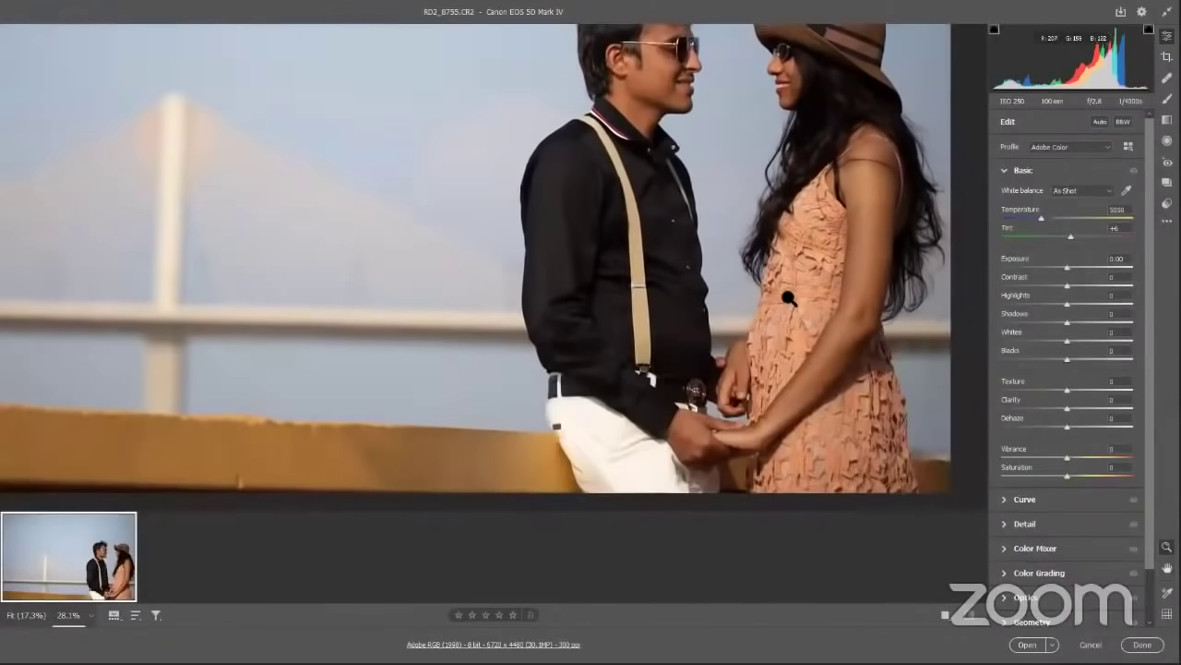
{"action": "scroll", "coordinate": [849, 391], "scroll_direction": "up", "scroll_amount": 4}
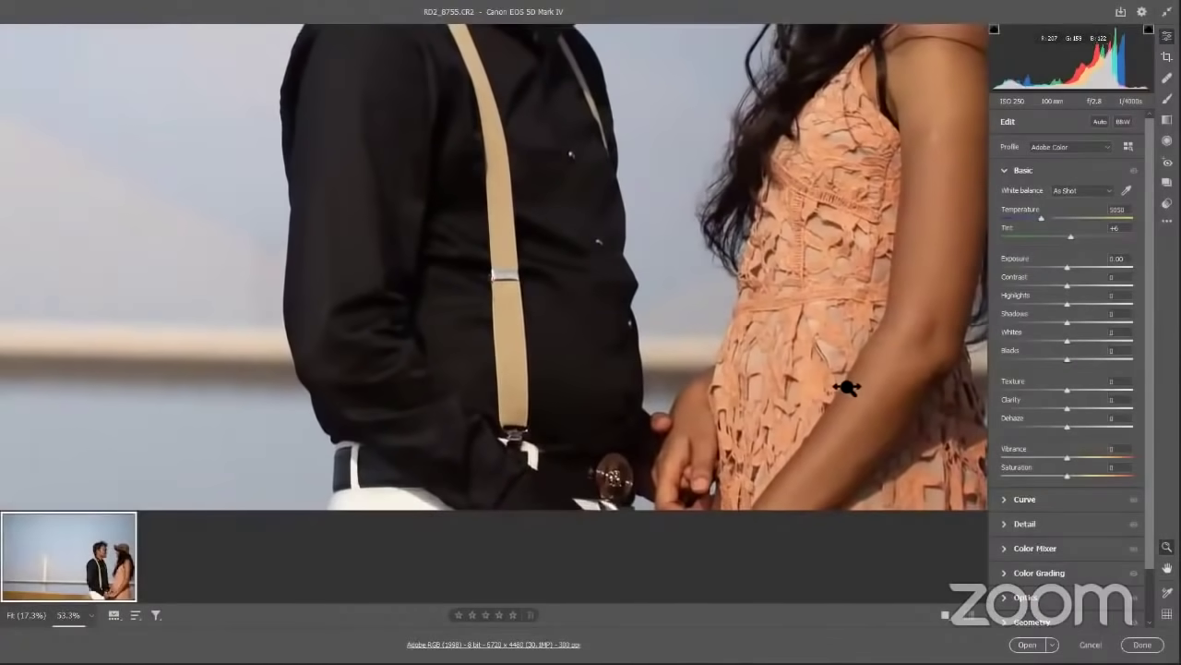
{"action": "left_click_drag", "start_coordinate": [757, 345], "coordinate": [683, 433]}
{"action": "scroll", "coordinate": [372, 167], "scroll_direction": "up", "scroll_amount": 5}
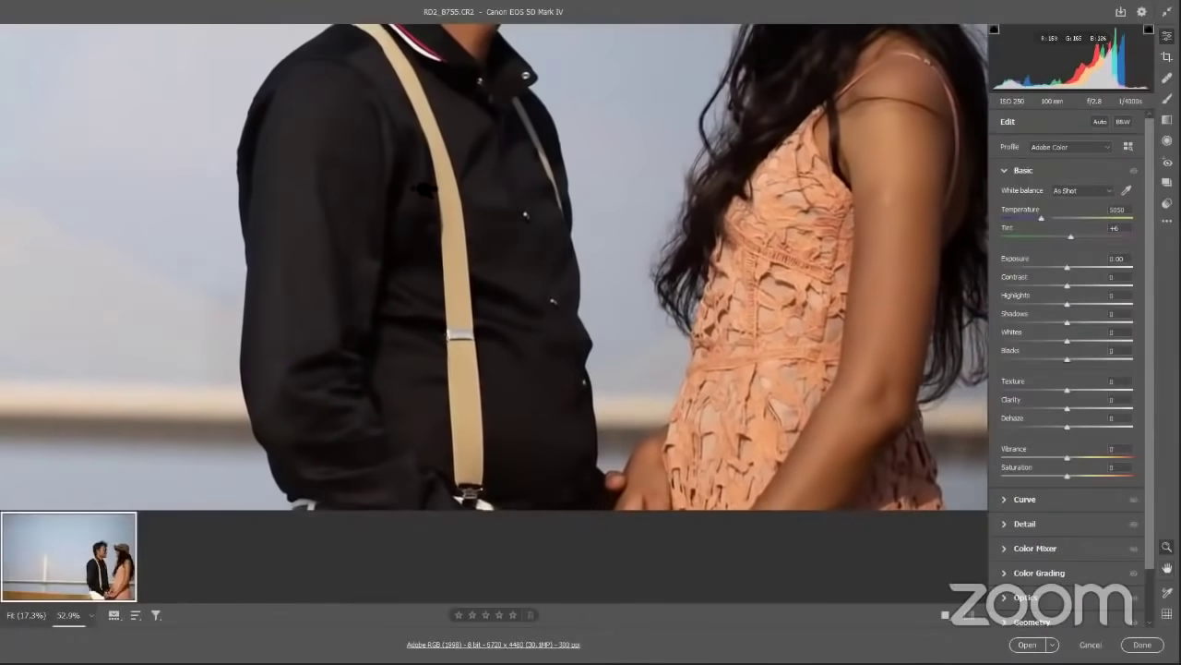
{"action": "scroll", "coordinate": [574, 314], "scroll_direction": "down", "scroll_amount": 6}
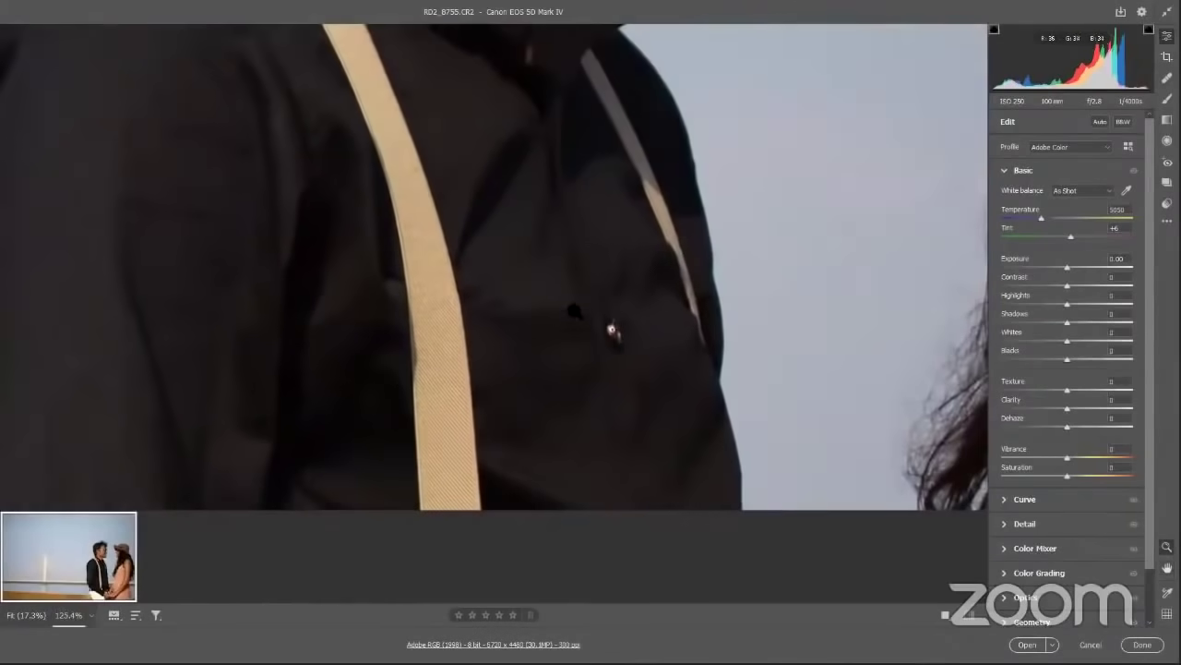
{"action": "scroll", "coordinate": [572, 295], "scroll_direction": "down", "scroll_amount": 3}
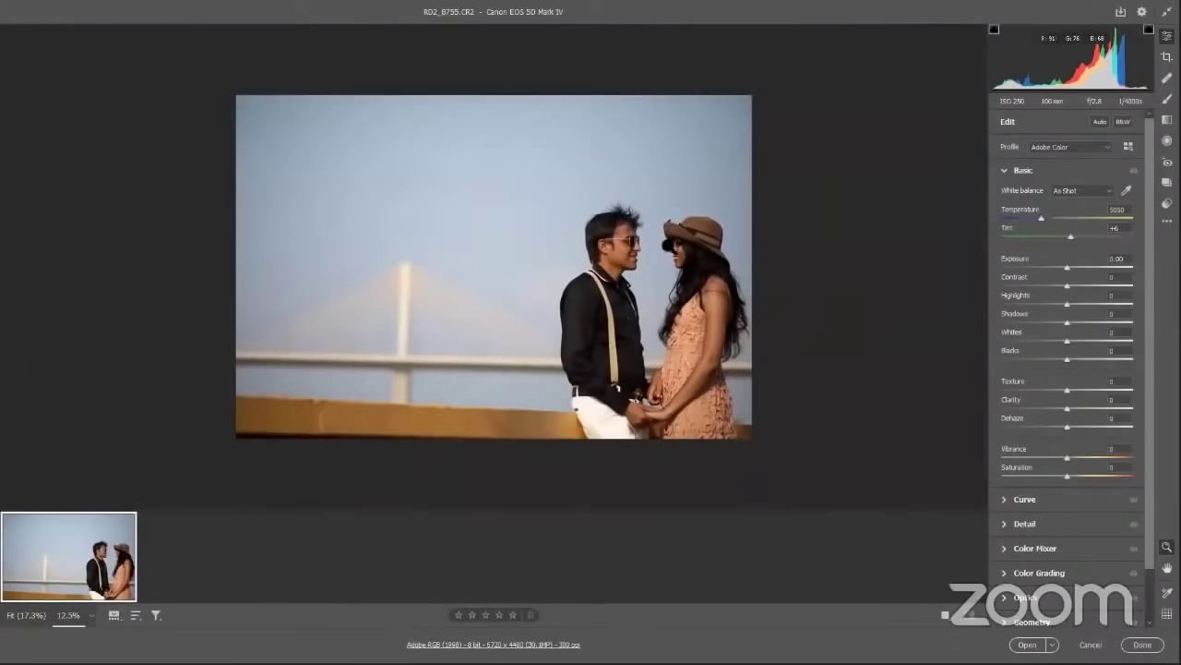
{"action": "scroll", "coordinate": [669, 241], "scroll_direction": "up", "scroll_amount": 2}
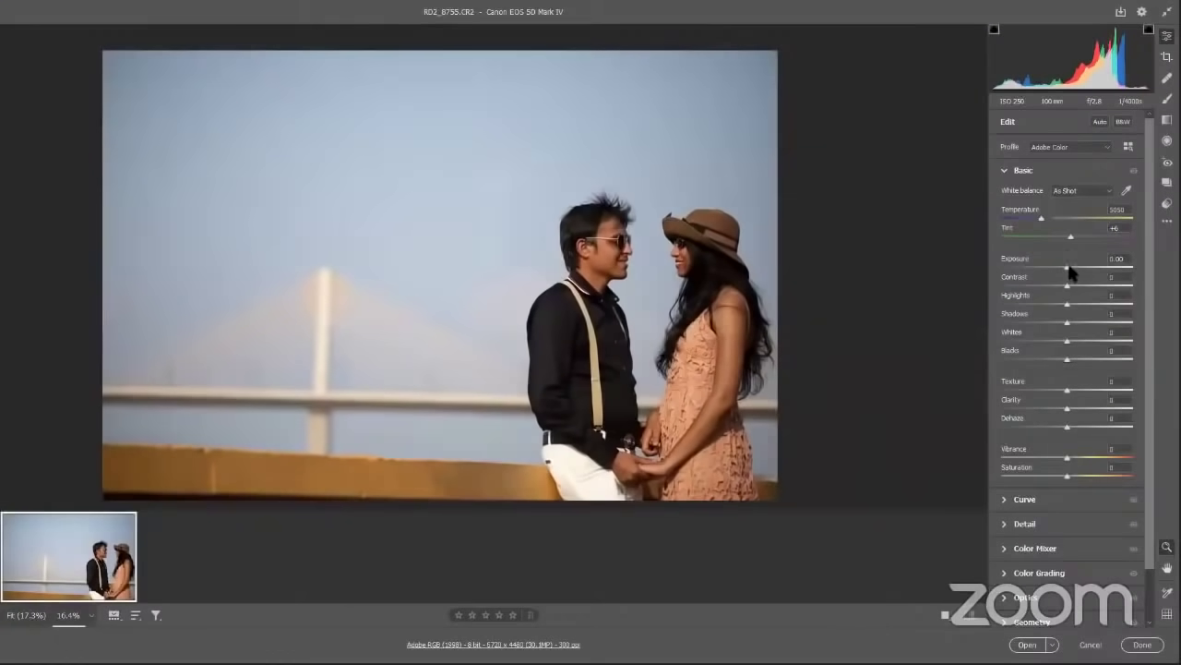
- Set the Basic adjustments to Shadows +48, Temperature 4250, Contrast +16 and Highlights -54
{"action": "mouse_move", "coordinate": [1069, 270]}
{"action": "left_mouse_down"}
{"action": "mouse_move", "coordinate": [1089, 269]}
{"action": "mouse_move", "coordinate": [1069, 269]}
{"action": "left_mouse_up"}
{"action": "left_click_drag", "start_coordinate": [1066, 323], "coordinate": [1098, 327]}
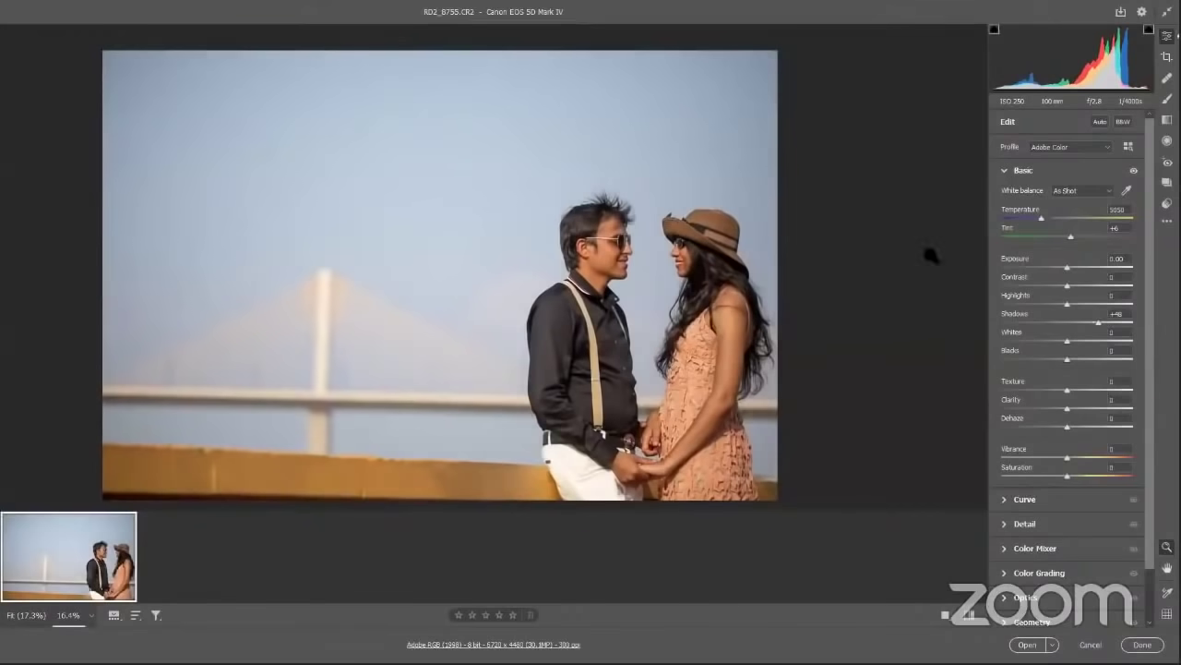
{"action": "left_click_drag", "start_coordinate": [1036, 217], "coordinate": [1027, 218]}
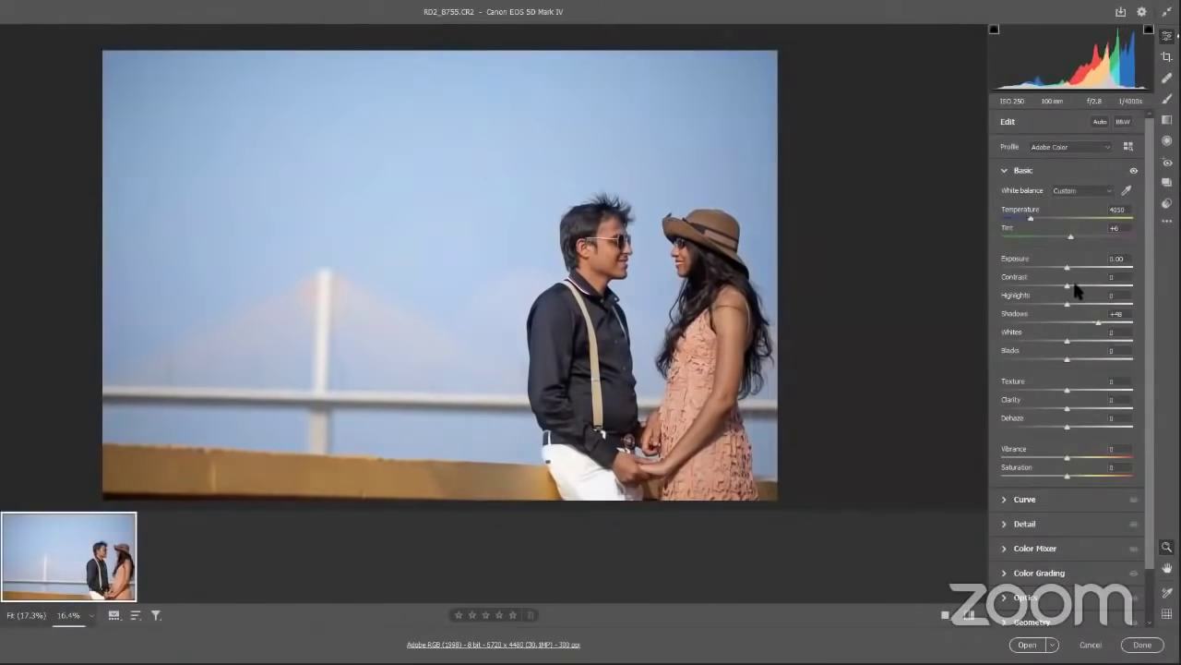
{"action": "left_click_drag", "start_coordinate": [1072, 283], "coordinate": [1077, 283]}
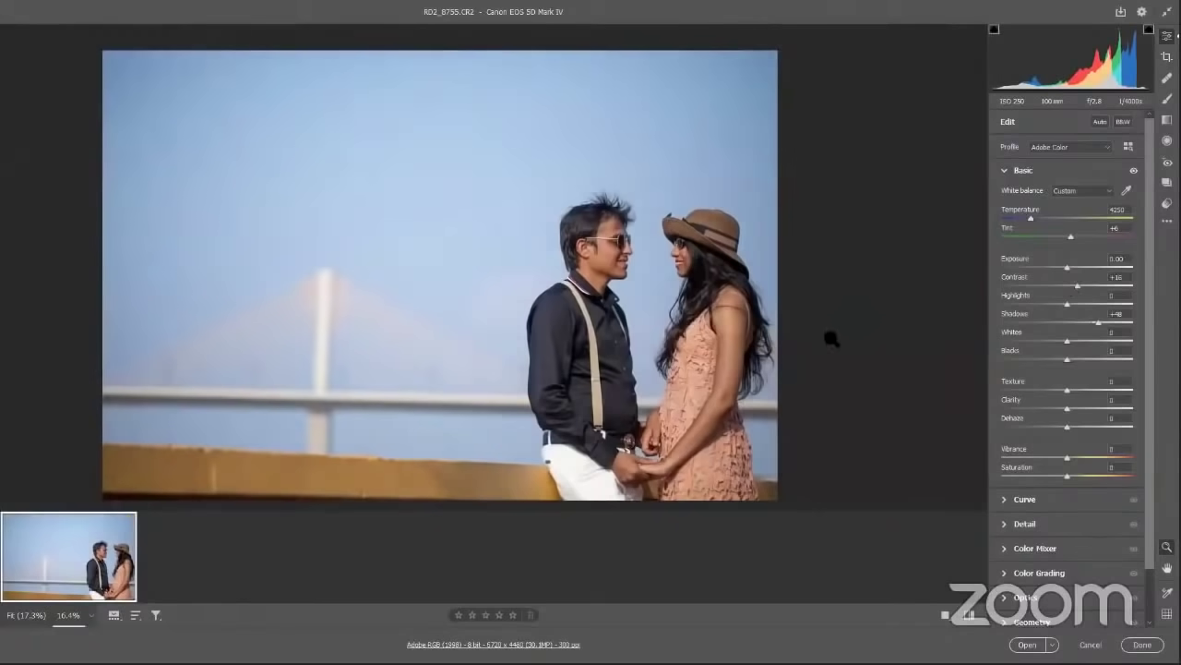
{"action": "left_click", "coordinate": [1024, 304]}
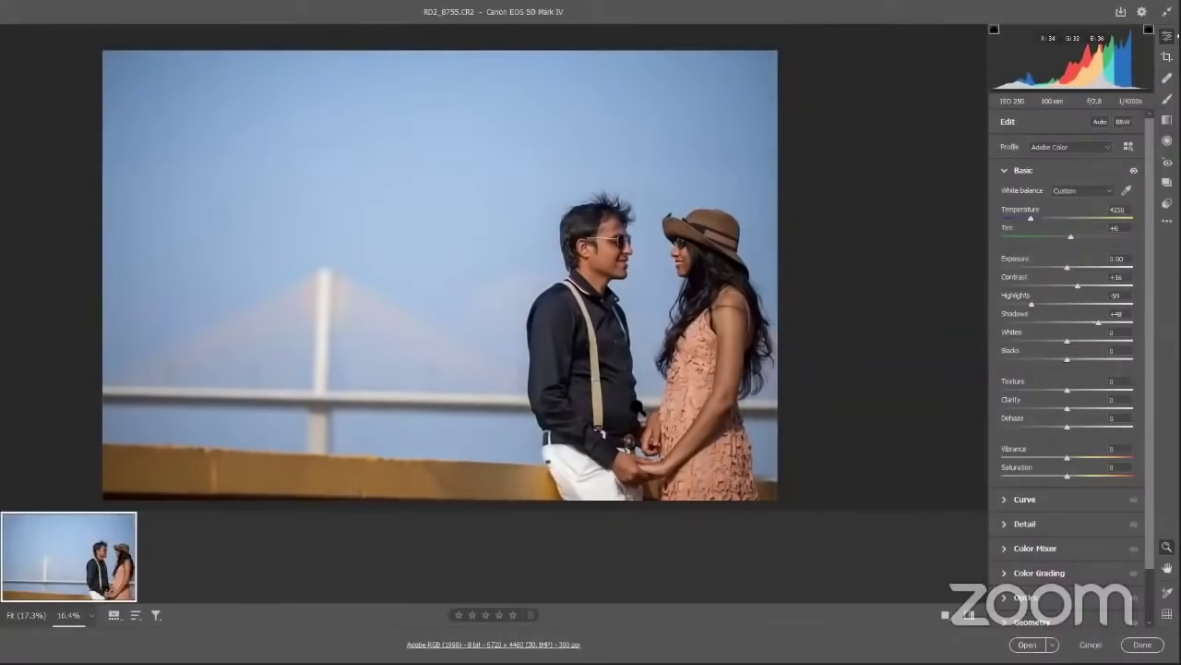
- Raise the Shadows to +71 while viewing the couple's faces and hair up close
{"action": "left_click_drag", "start_coordinate": [640, 408], "coordinate": [752, 472]}
{"action": "left_click_drag", "start_coordinate": [871, 356], "coordinate": [978, 353]}
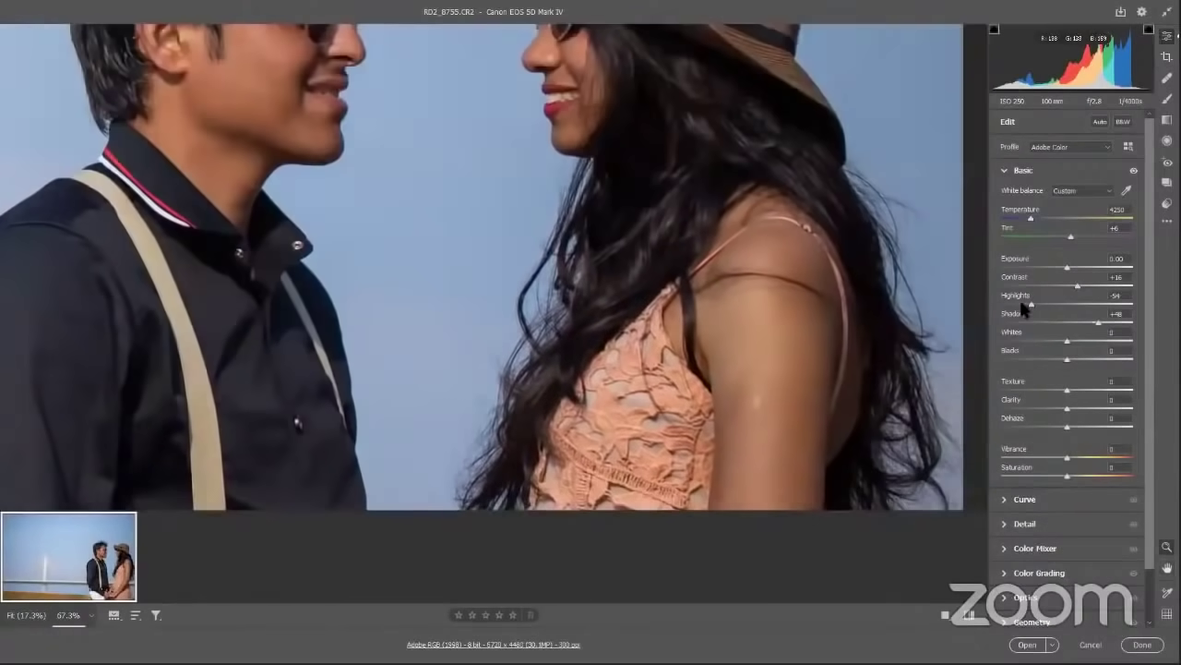
{"action": "left_click", "coordinate": [1115, 323]}
{"action": "scroll", "coordinate": [646, 322], "scroll_direction": "up", "scroll_amount": 5}
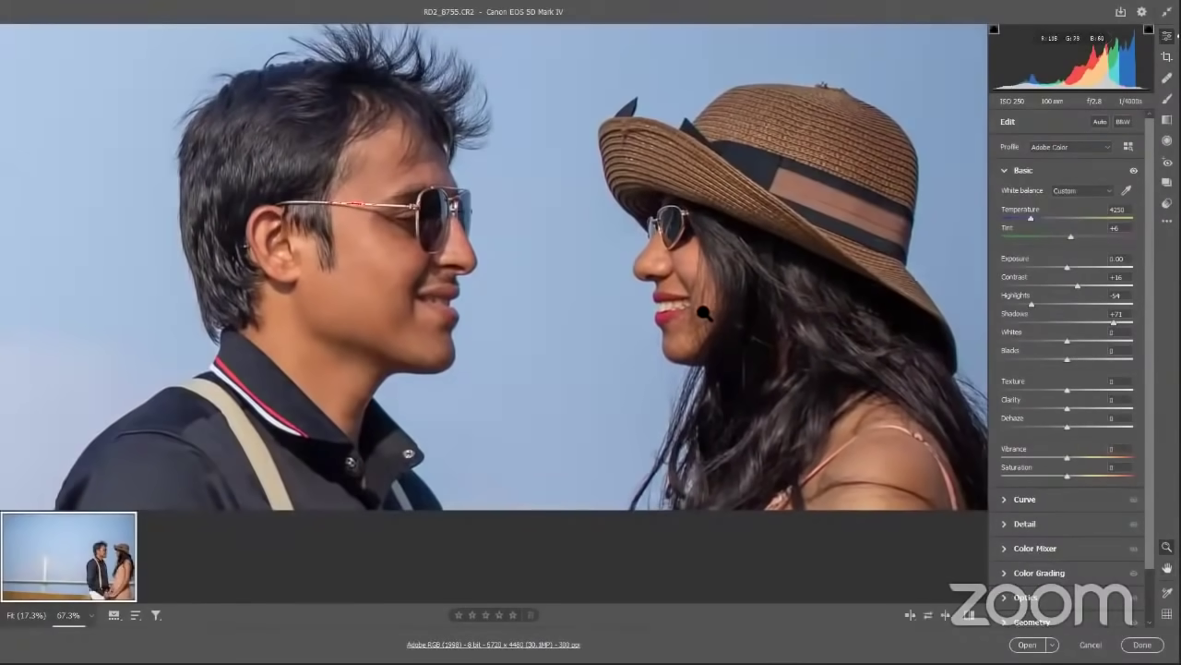
- Show the before and after versions side by side and examine the man's sunglasses frame and skin
{"action": "key", "text": "q"}
{"action": "scroll", "coordinate": [683, 303], "scroll_direction": "up", "scroll_amount": 1}
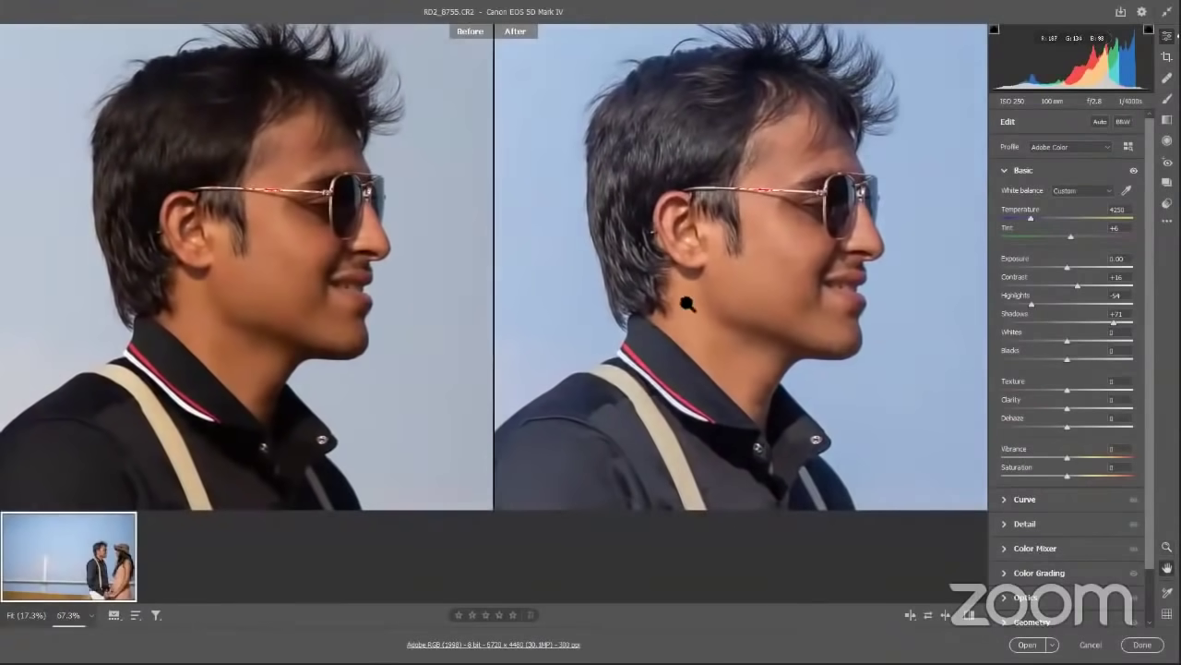
{"action": "scroll", "coordinate": [801, 264], "scroll_direction": "up", "scroll_amount": 1}
{"action": "scroll", "coordinate": [801, 264], "scroll_direction": "up", "scroll_amount": 3}
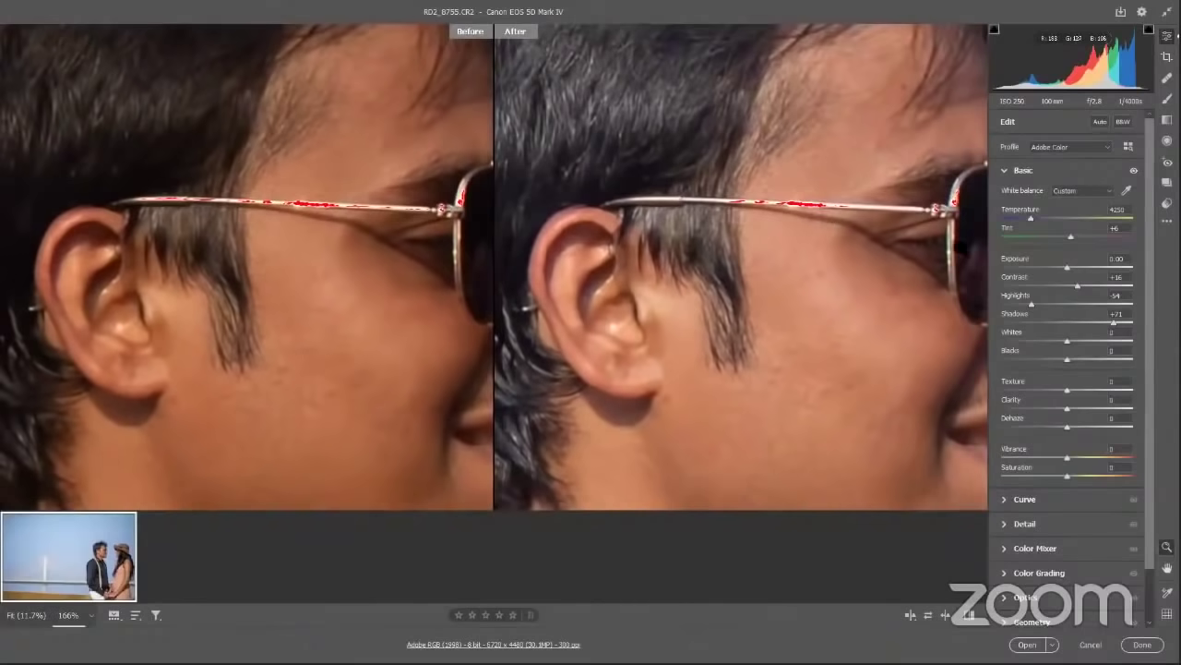
- Recover the clipped highlights on the sunglasses frame with Exposure -0.30, Highlights -86 and Whites -72
{"action": "mouse_move", "coordinate": [1064, 268]}
{"action": "left_mouse_down"}
{"action": "mouse_move", "coordinate": [1050, 269]}
{"action": "mouse_move", "coordinate": [1063, 268]}
{"action": "left_mouse_up"}
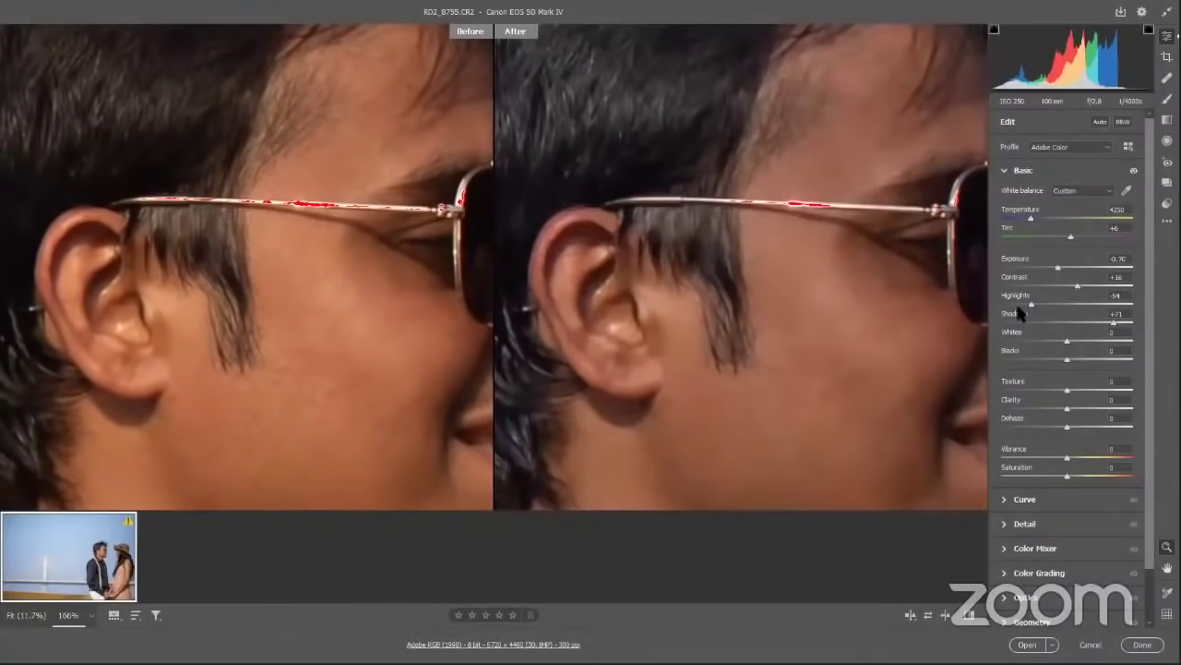
{"action": "left_click", "coordinate": [1011, 303]}
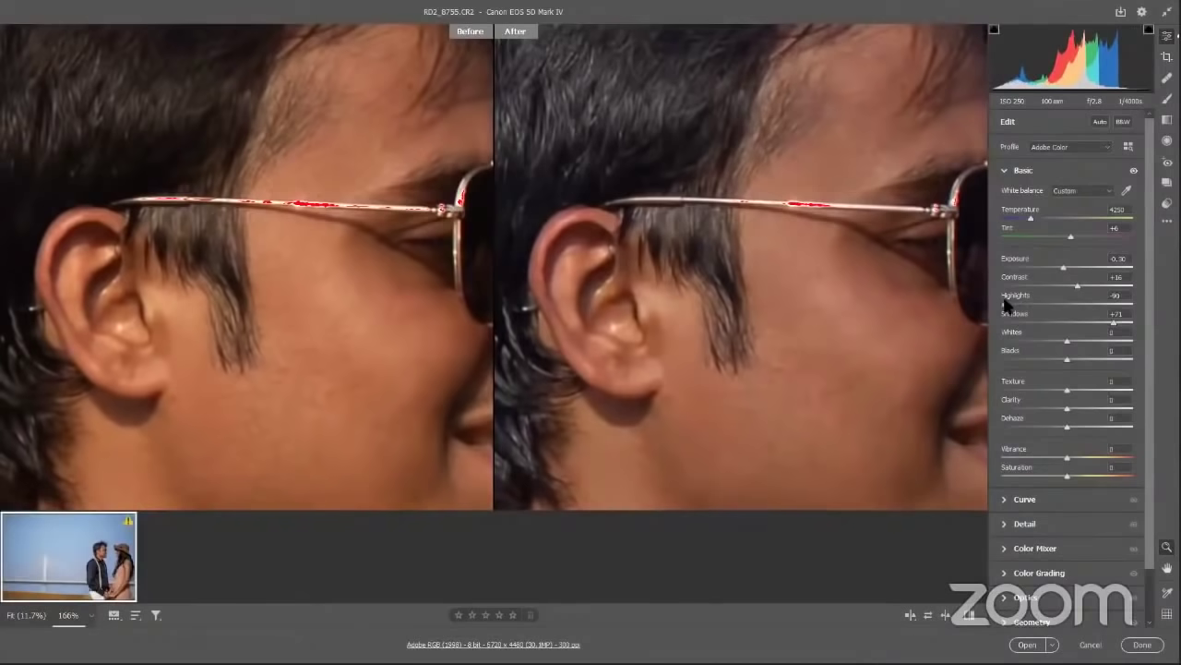
{"action": "left_click_drag", "start_coordinate": [1053, 339], "coordinate": [1011, 338]}
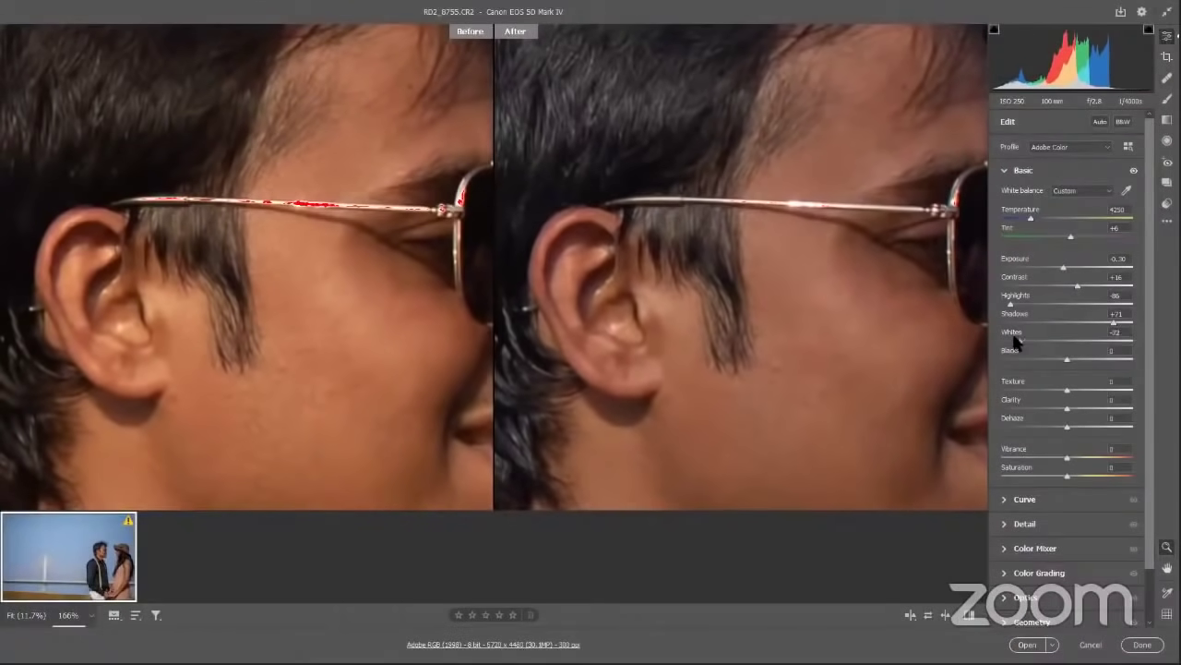
- Compare the man's face and the woman's dress texture up close in the before and after views
{"action": "key", "text": "ctrl+minus"}
{"action": "key", "text": "ctrl+minus"}
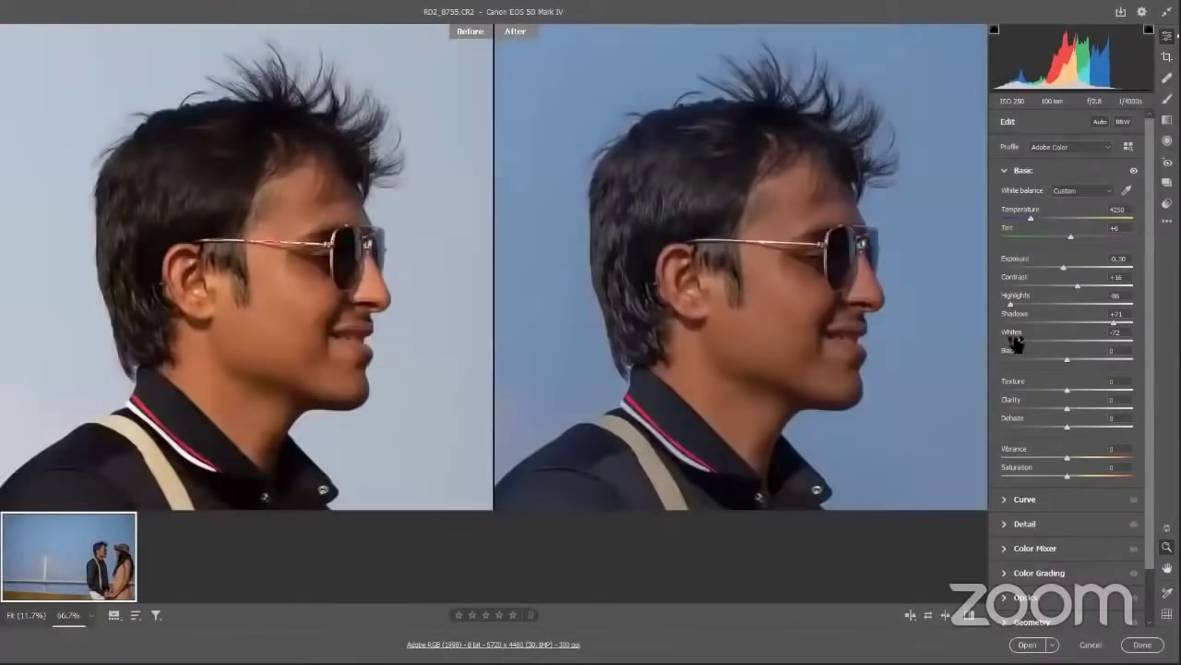
{"action": "key", "text": "h"}
{"action": "left_click_drag", "start_coordinate": [717, 222], "coordinate": [807, 343]}
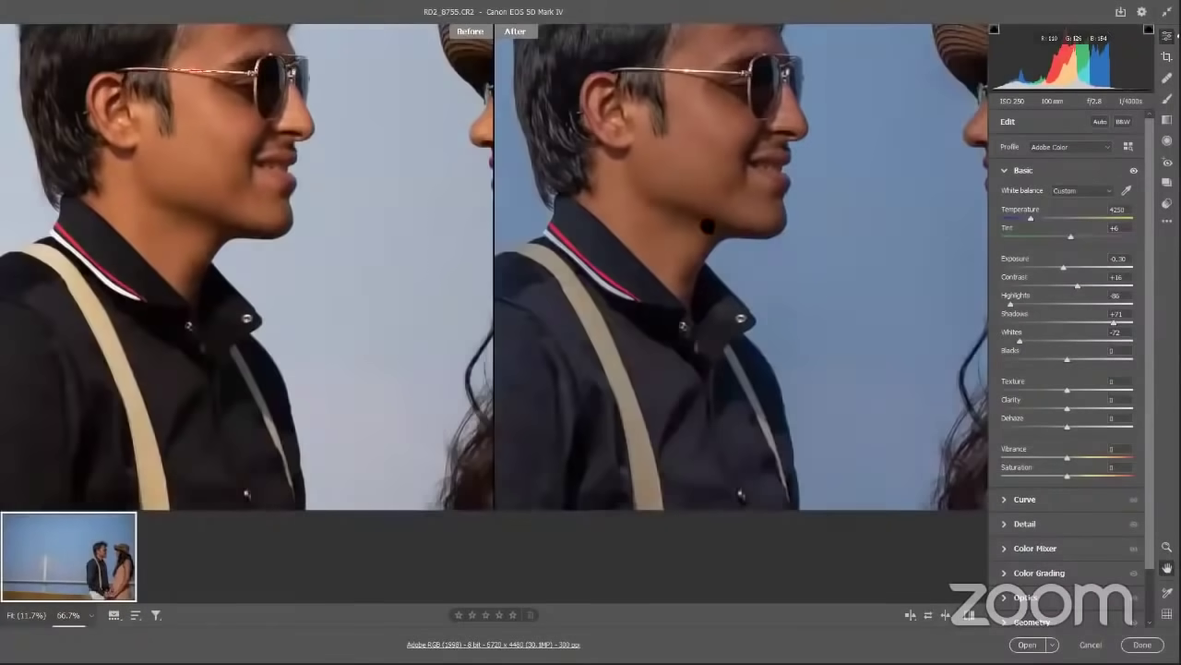
{"action": "left_click_drag", "start_coordinate": [788, 285], "coordinate": [790, 342]}
{"action": "scroll", "coordinate": [820, 388], "scroll_direction": "up", "scroll_amount": 1}
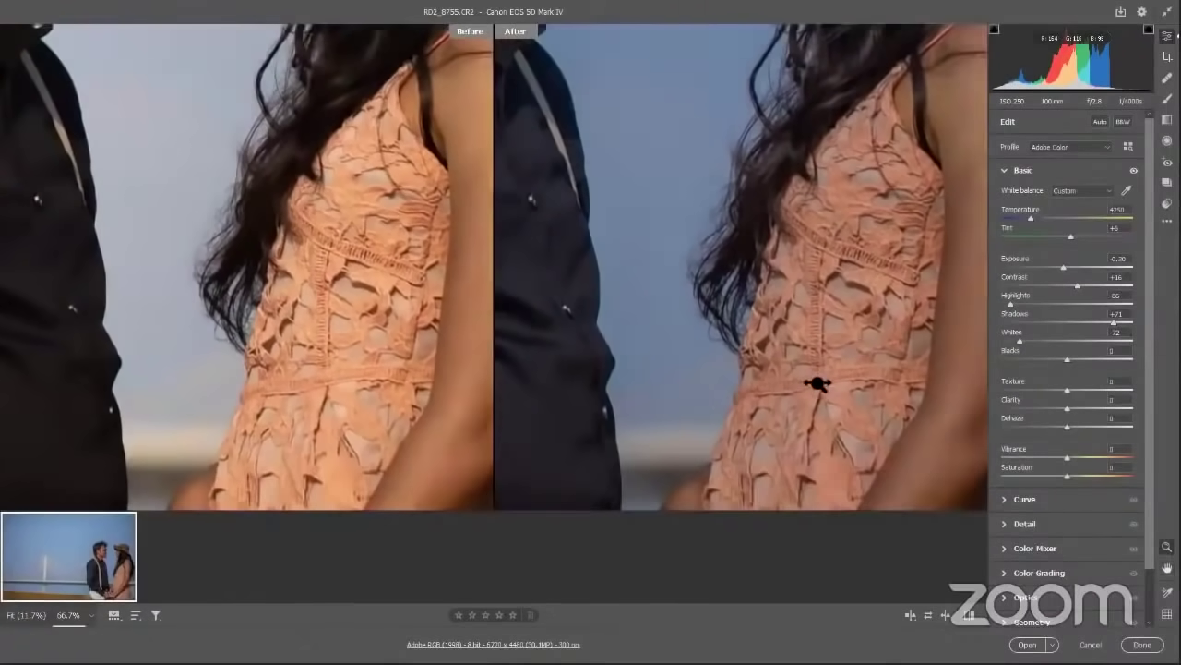
{"action": "scroll", "coordinate": [718, 277], "scroll_direction": "up", "scroll_amount": 1}
{"action": "scroll", "coordinate": [717, 285], "scroll_direction": "down", "scroll_amount": 3}
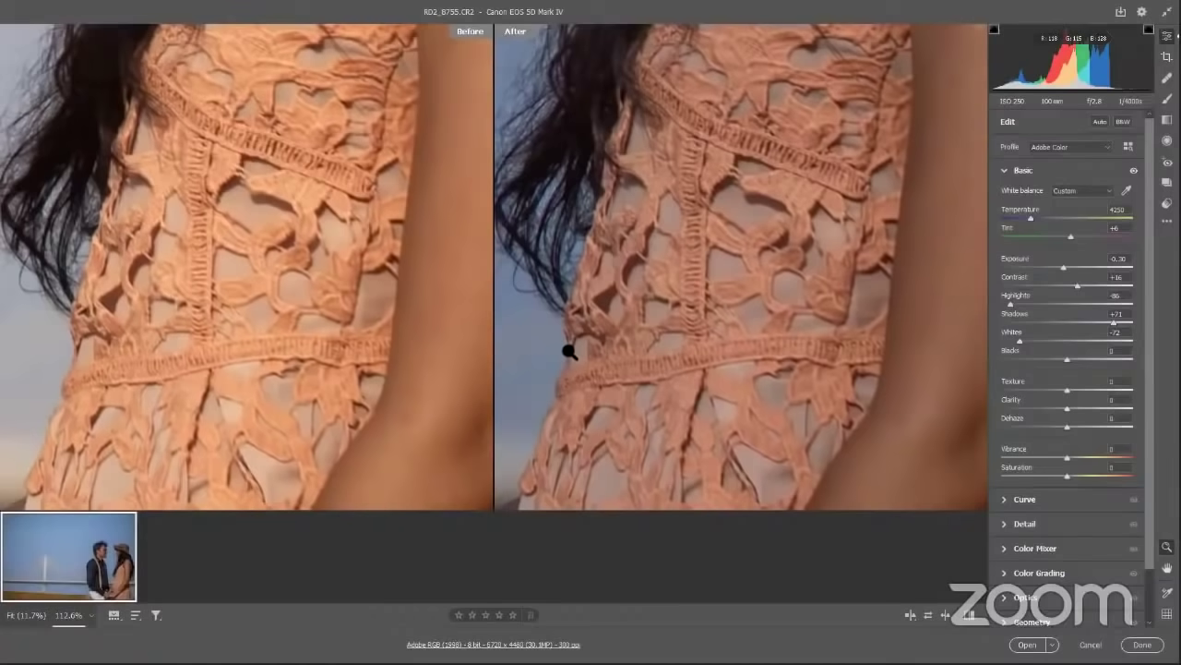
- Compare the couple and the entire frame before and after the edits from progressively farther away
{"action": "left_click_drag", "start_coordinate": [555, 338], "coordinate": [572, 353]}
{"action": "key", "text": "ctrl+alt+0"}
{"action": "left_click", "coordinate": [564, 351], "text": "alt"}
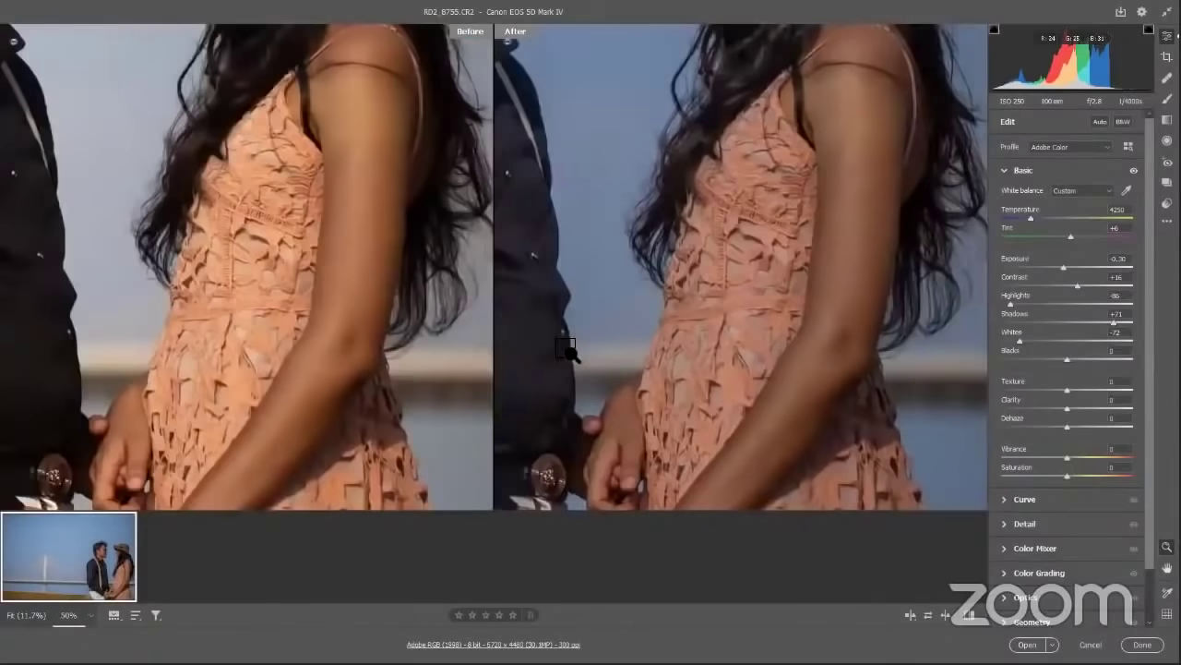
{"action": "left_click", "coordinate": [567, 351], "text": "alt"}
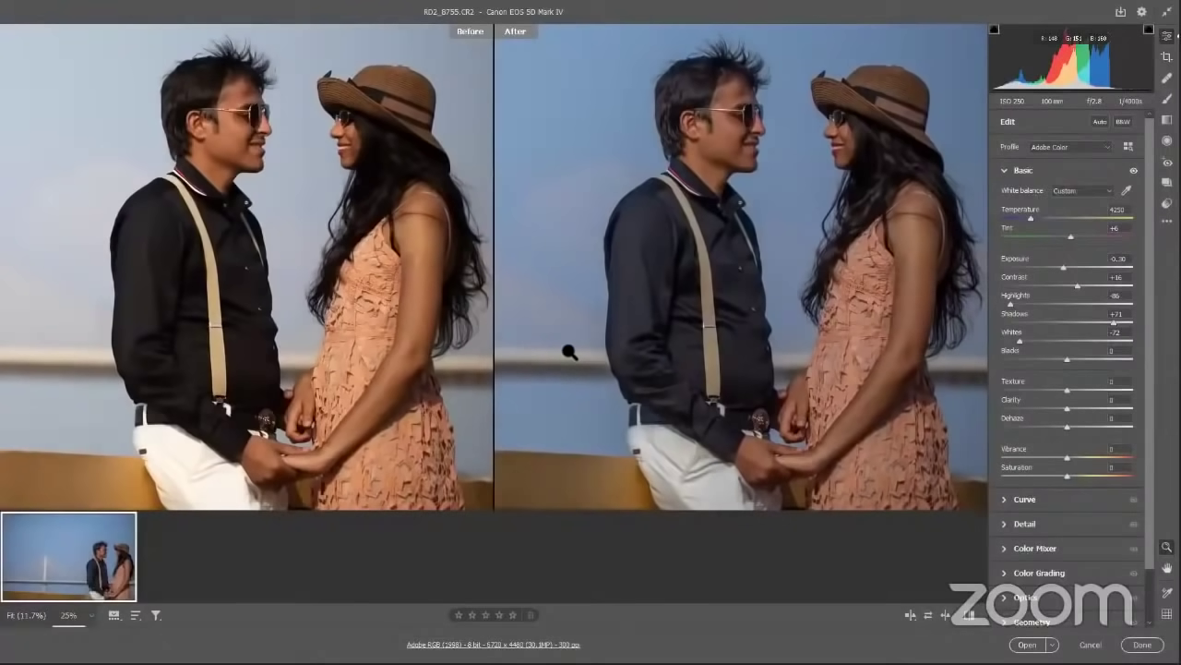
{"action": "left_click", "coordinate": [643, 179], "text": "alt"}
{"action": "left_click", "coordinate": [647, 182], "text": "alt"}
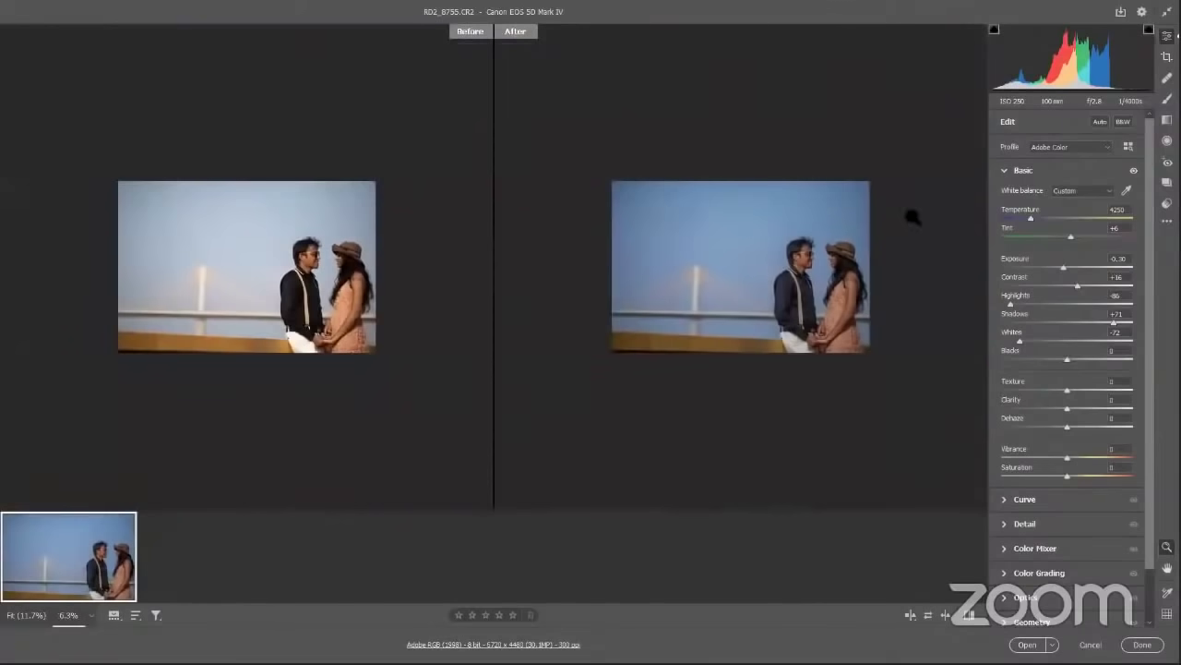
- Inspect the couple's faces, joined hands and the lower part of the dress before and after, and return to a wide view
{"action": "left_click", "coordinate": [886, 383]}
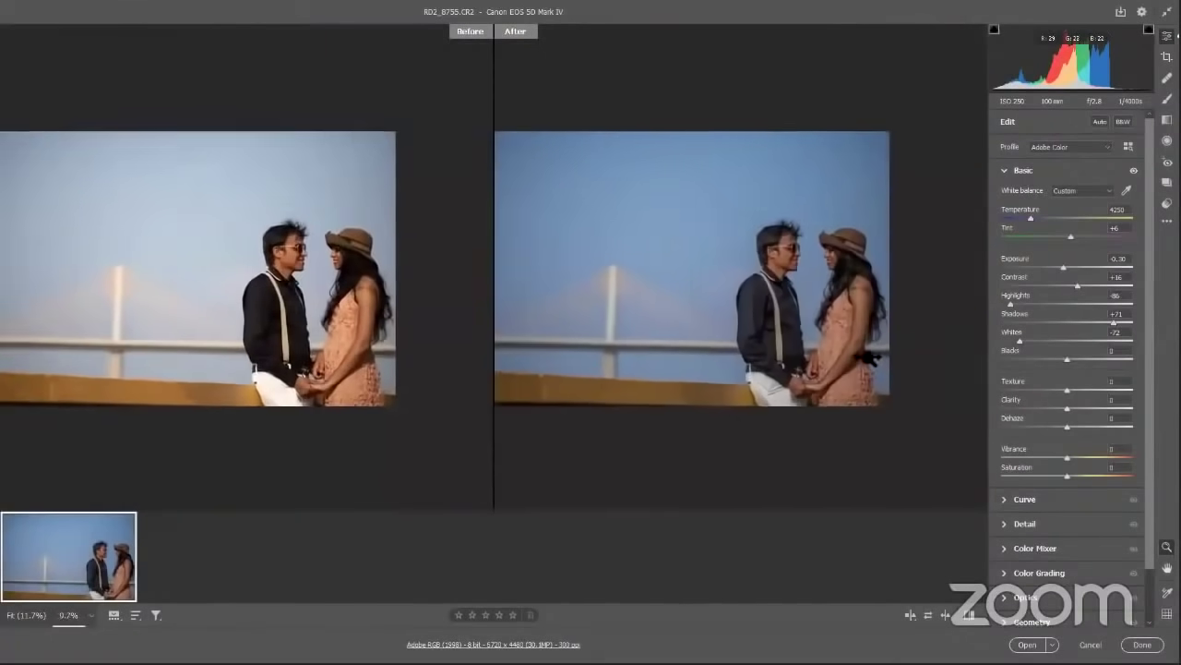
{"action": "left_click", "coordinate": [687, 346]}
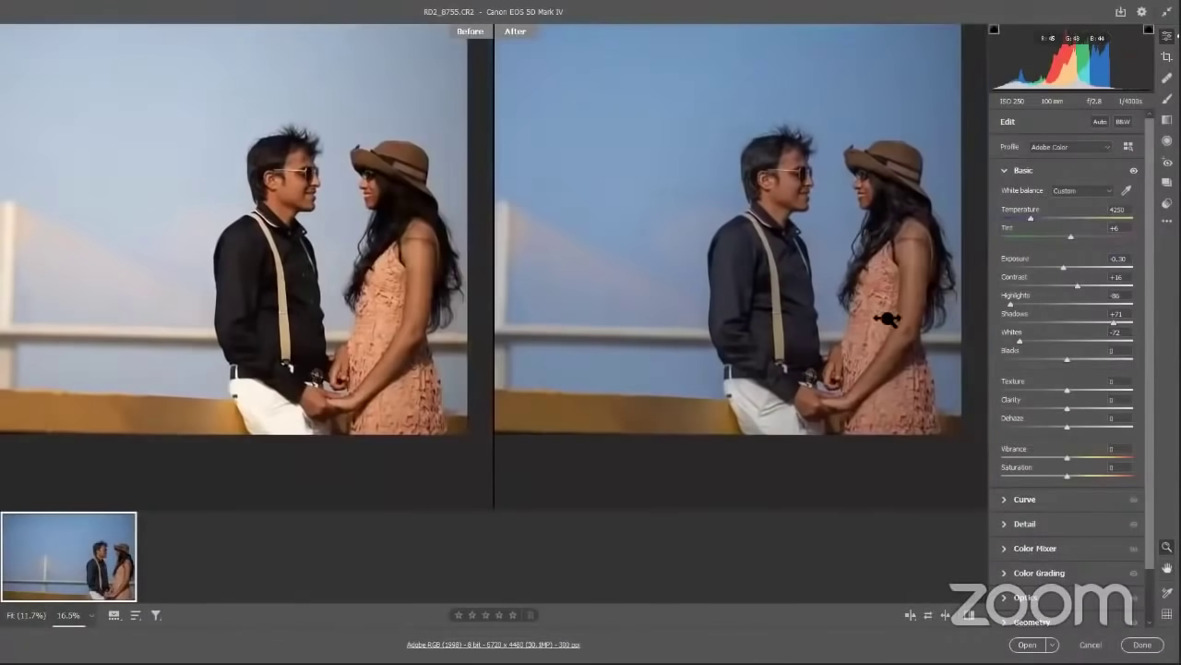
{"action": "left_click", "coordinate": [893, 383]}
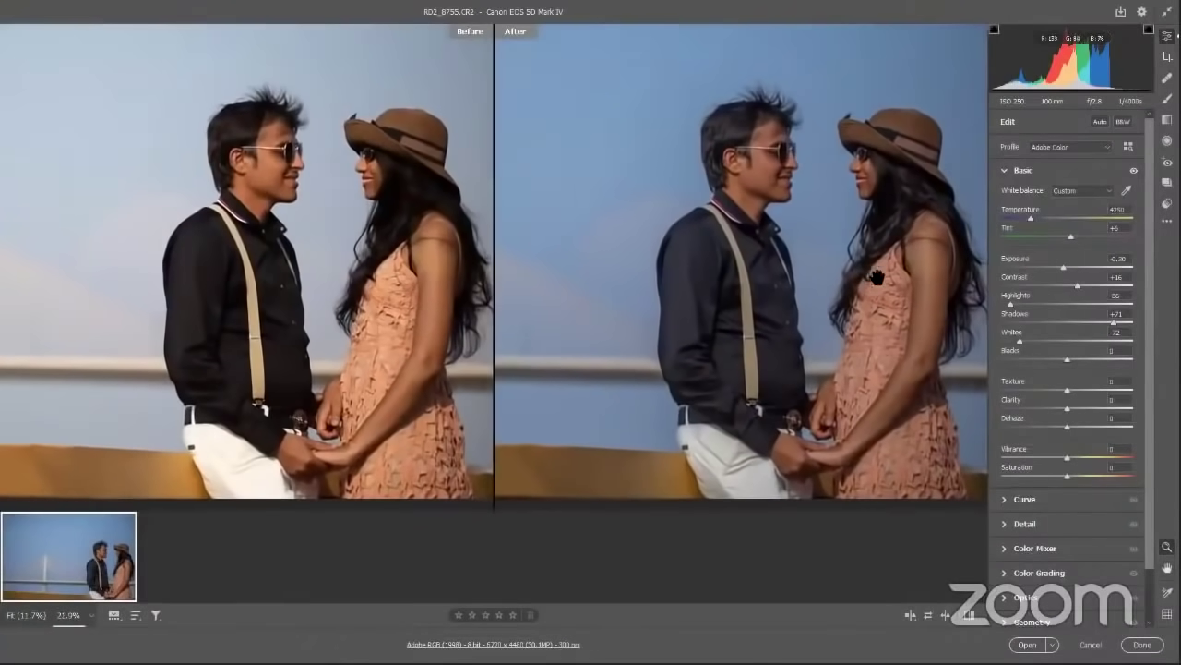
{"action": "left_click", "coordinate": [874, 246]}
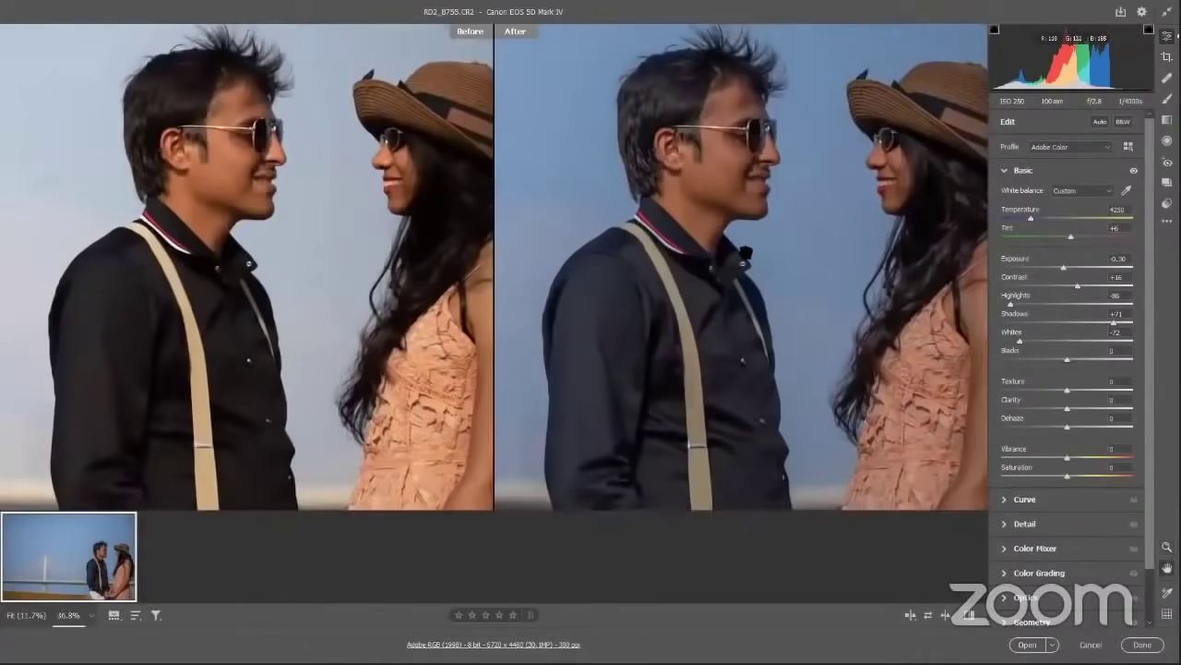
{"action": "left_click_drag", "start_coordinate": [874, 246], "coordinate": [749, 320]}
{"action": "scroll", "coordinate": [850, 386], "scroll_direction": "down", "scroll_amount": 3}
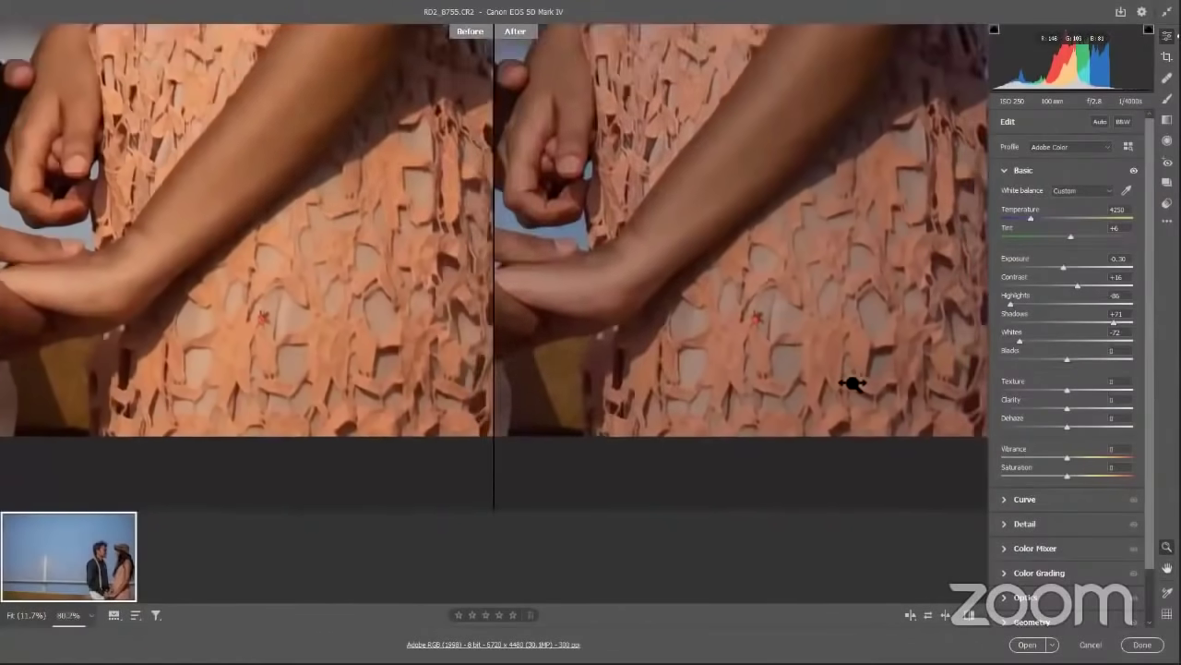
{"action": "scroll", "coordinate": [785, 309], "scroll_direction": "down", "scroll_amount": 2}
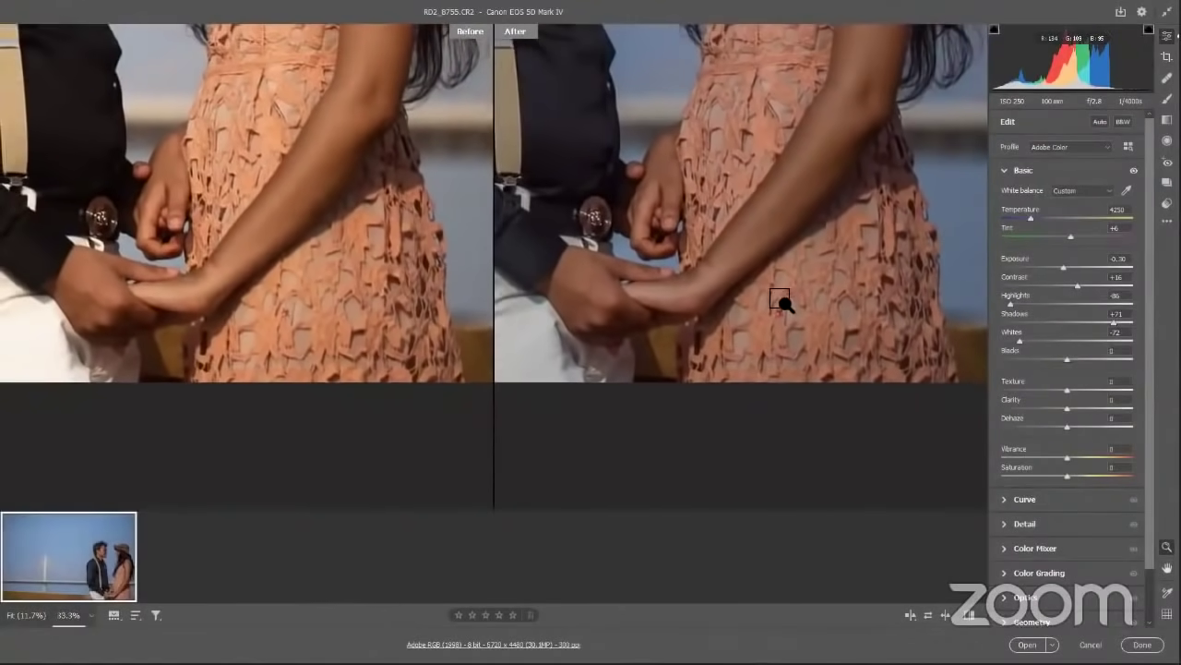
{"action": "scroll", "coordinate": [782, 302], "scroll_direction": "down", "scroll_amount": 3}
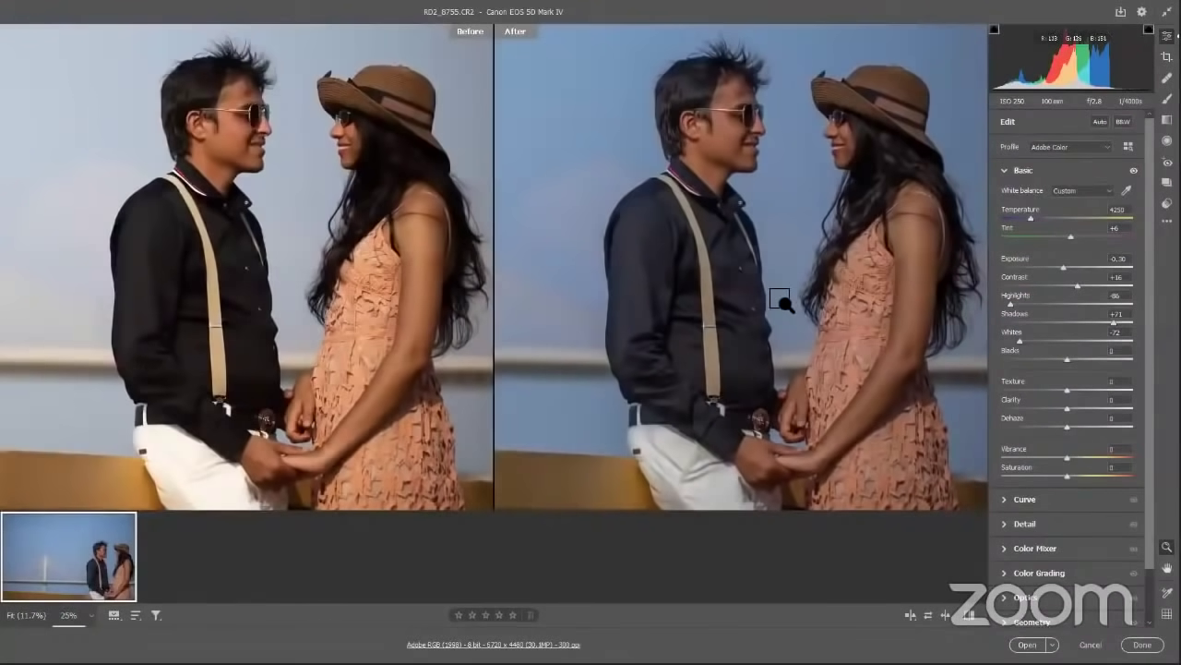
{"action": "scroll", "coordinate": [779, 299], "scroll_direction": "down", "scroll_amount": 2}
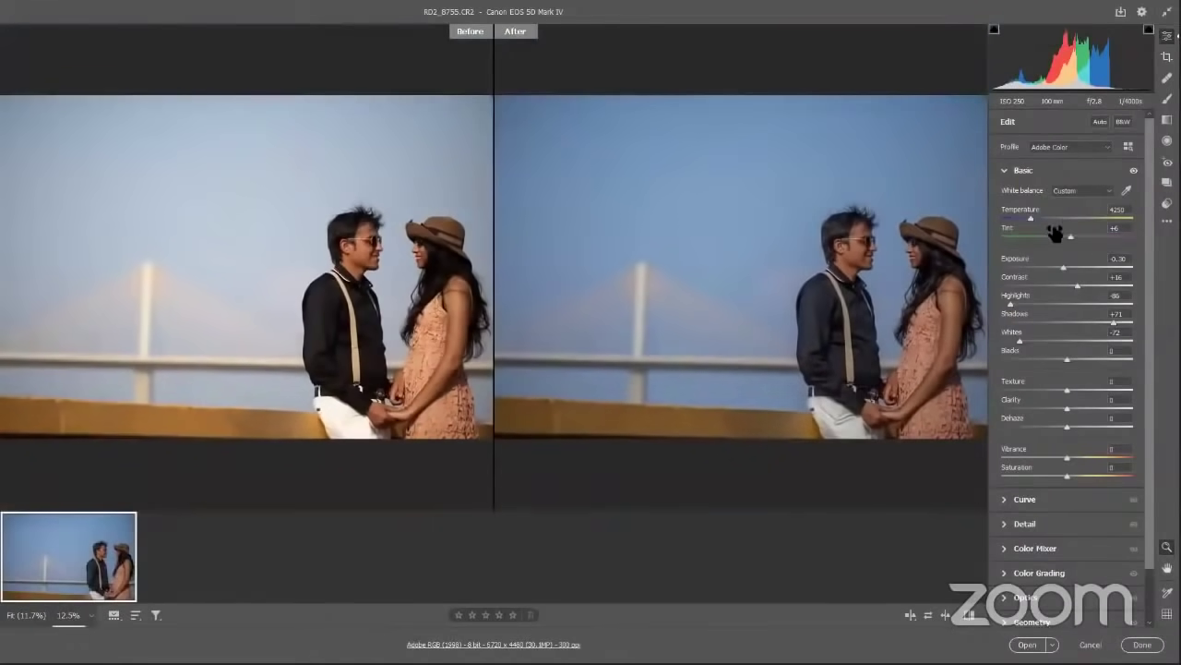
- Cycle the before/after layouts from the left/right split to the top/bottom split
{"action": "key", "text": "q"}
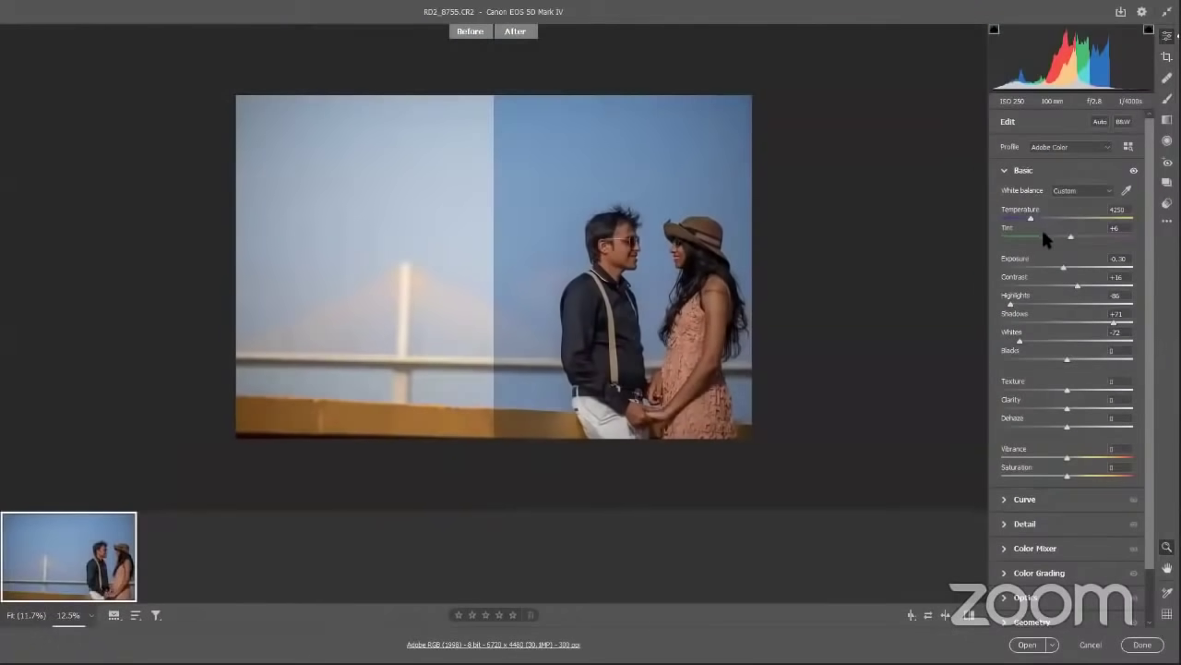
{"action": "key", "text": "q"}
{"action": "key", "text": "q"}
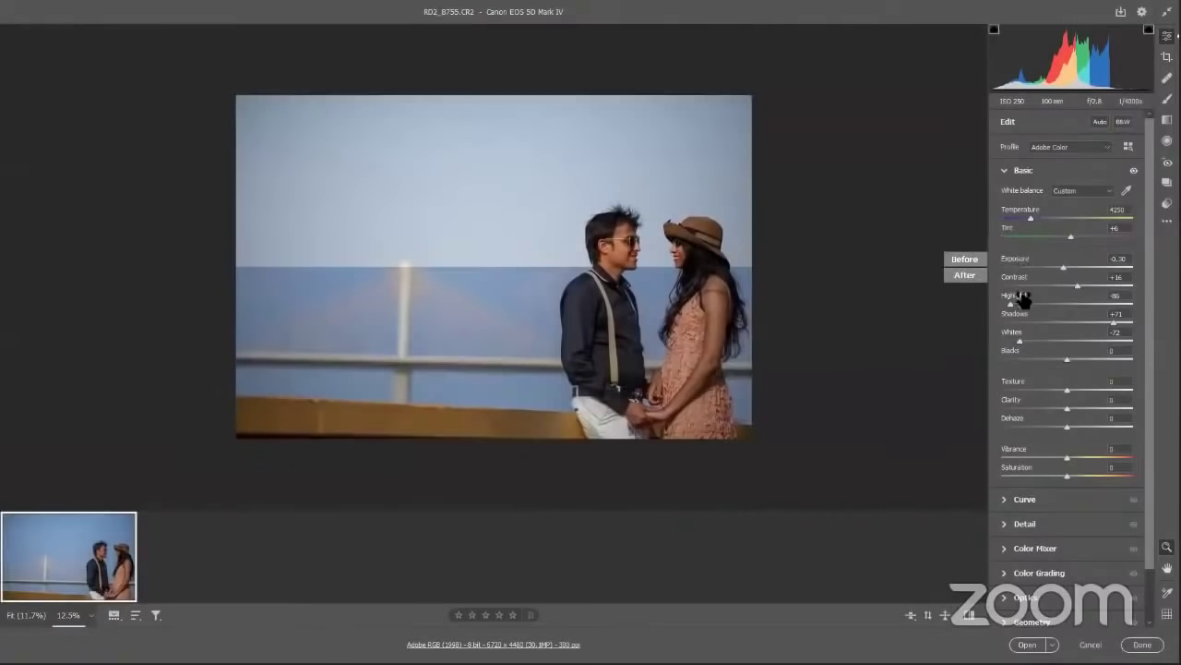
- Return to the single edited view, warm the Temperature to 4300, and set Vibrance to +53 and Saturation to +1
{"action": "key", "text": "q"}
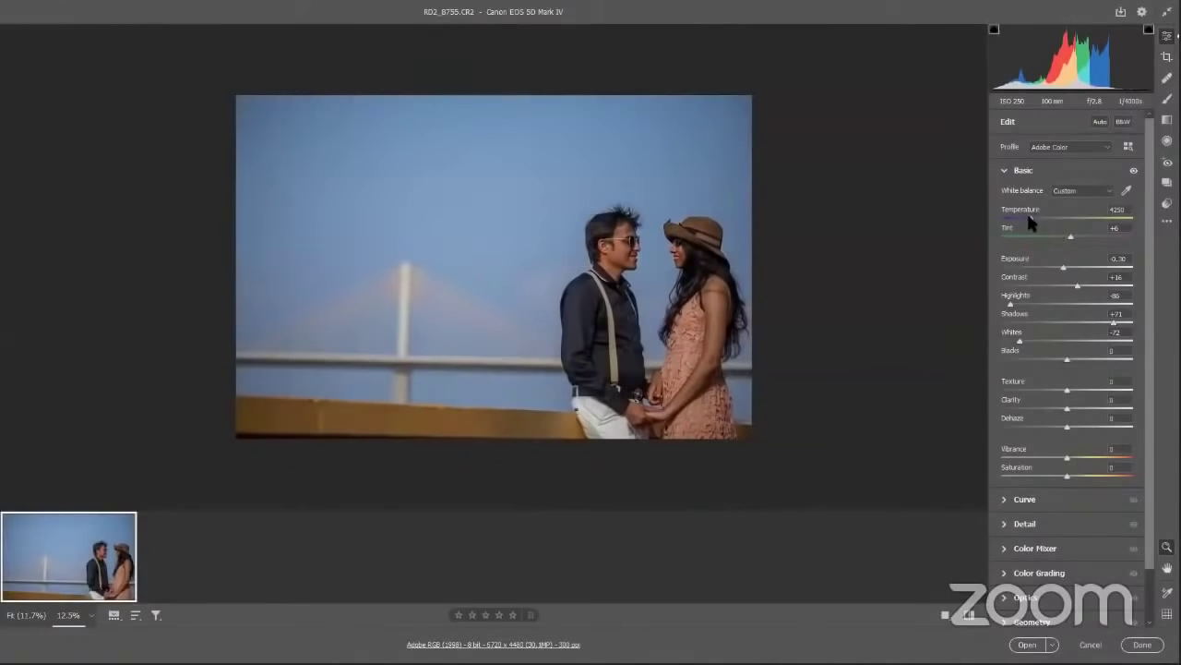
{"action": "left_click_drag", "start_coordinate": [1027, 220], "coordinate": [1034, 221]}
{"action": "mouse_move", "coordinate": [1067, 475]}
{"action": "left_mouse_down"}
{"action": "mouse_move", "coordinate": [1129, 480]}
{"action": "mouse_move", "coordinate": [1070, 477]}
{"action": "left_mouse_up"}
{"action": "left_click_drag", "start_coordinate": [1073, 464], "coordinate": [1107, 454]}
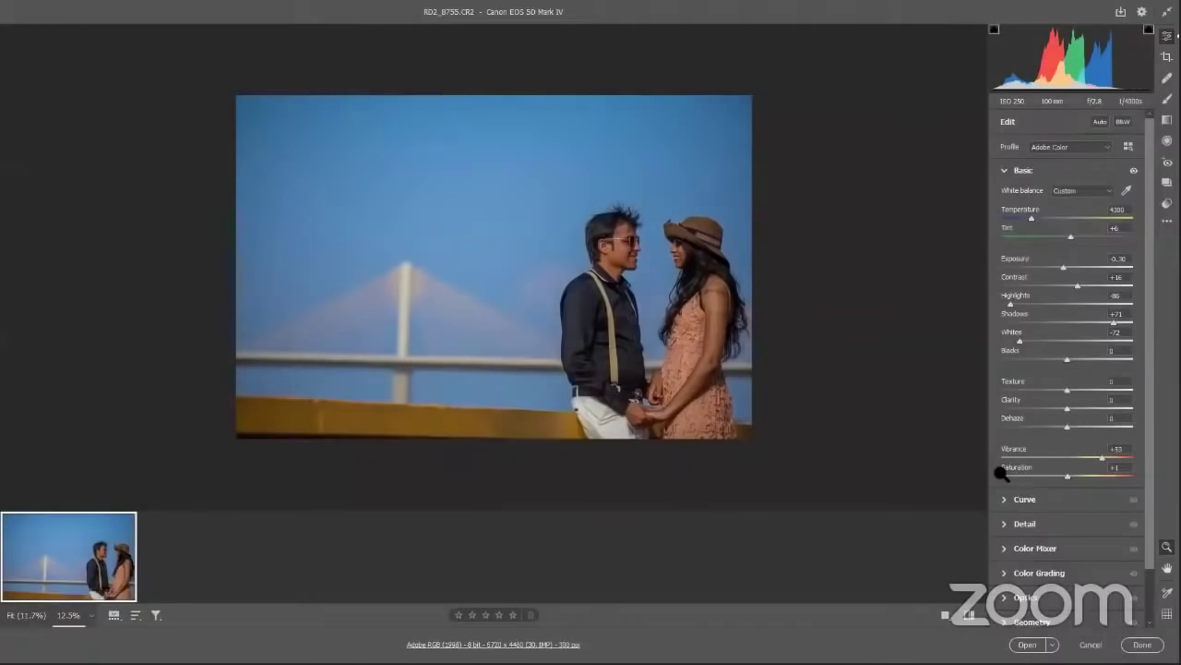
- Reduce Vibrance to +37 and set Saturation to +2, checking the couple's skin tones up close
{"action": "mouse_move", "coordinate": [1043, 480]}
{"action": "left_mouse_down"}
{"action": "mouse_move", "coordinate": [1117, 477]}
{"action": "mouse_move", "coordinate": [1064, 474]}
{"action": "left_mouse_up"}
{"action": "left_click_drag", "start_coordinate": [1102, 455], "coordinate": [1077, 456]}
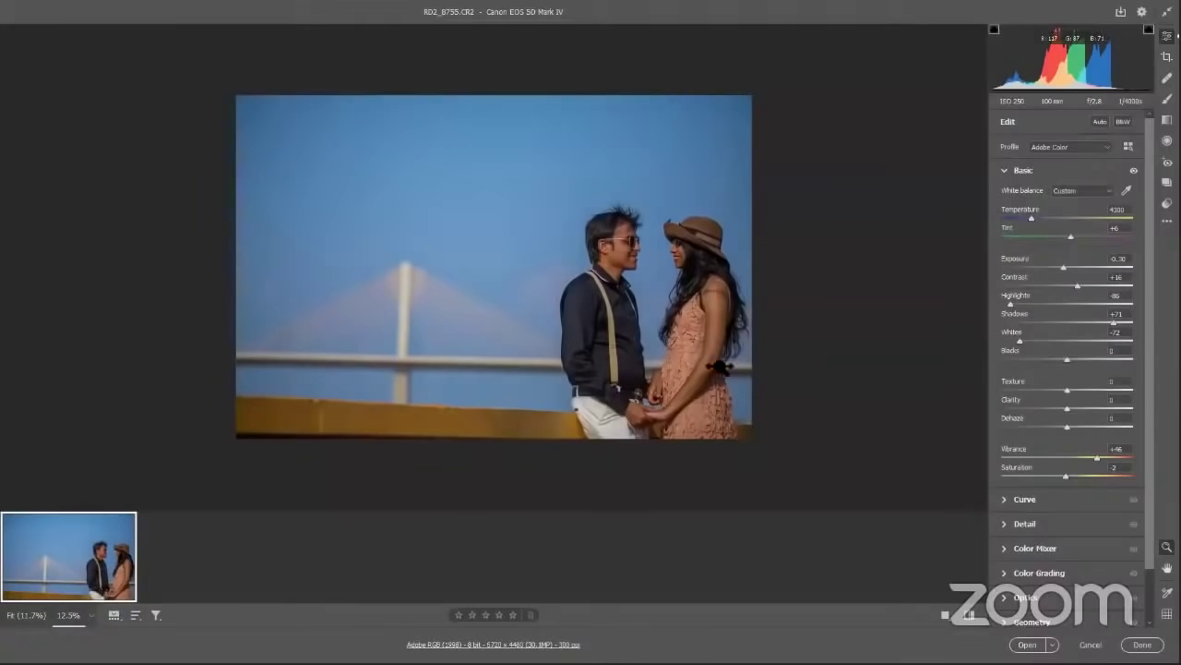
{"action": "scroll", "coordinate": [723, 378], "scroll_direction": "up", "scroll_amount": 2}
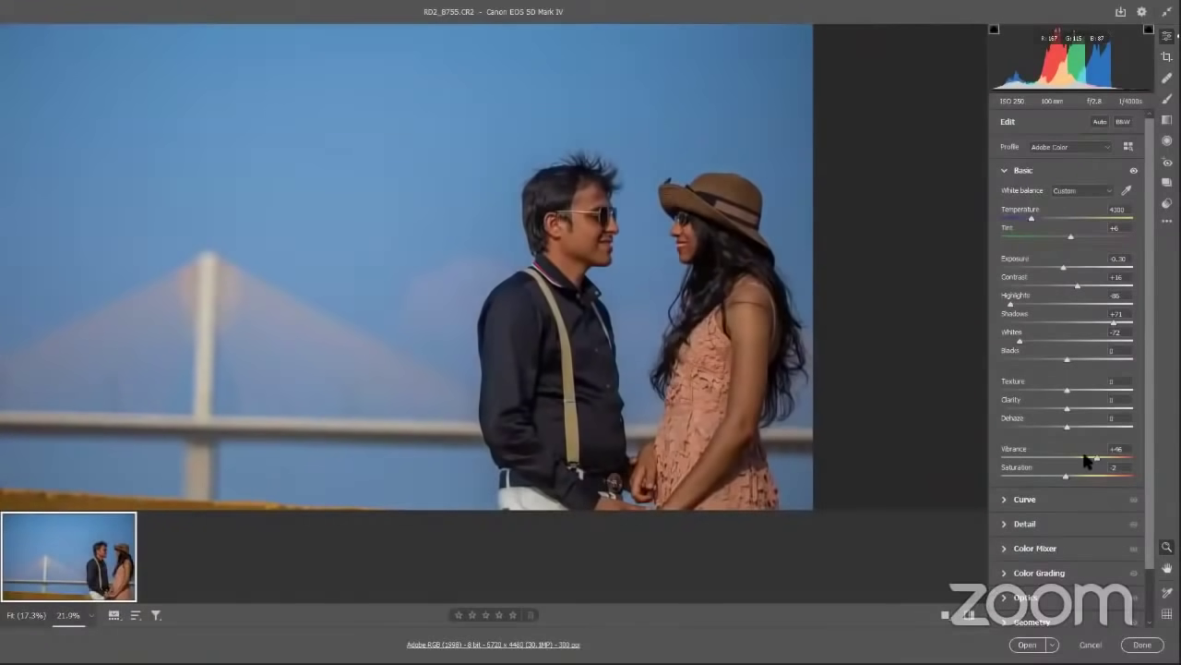
{"action": "left_click_drag", "start_coordinate": [1087, 457], "coordinate": [1080, 458]}
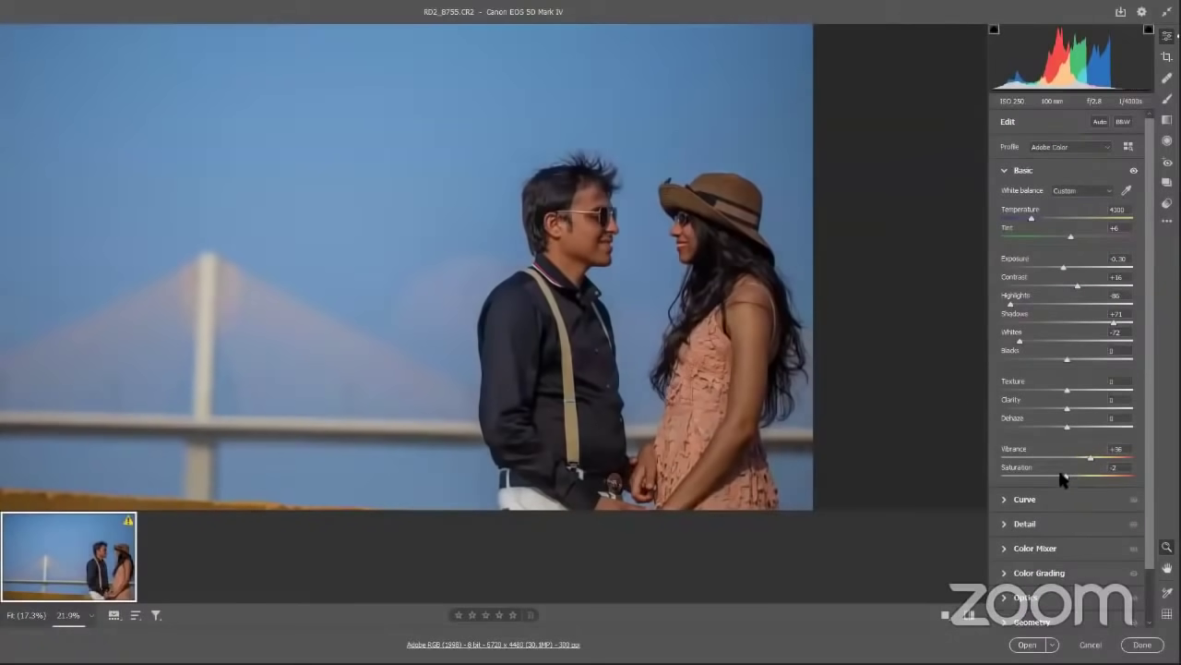
{"action": "left_click_drag", "start_coordinate": [1062, 477], "coordinate": [1052, 482]}
{"action": "left_click_drag", "start_coordinate": [1061, 480], "coordinate": [1068, 481]}
{"action": "left_click", "coordinate": [552, 257], "text": "alt"}
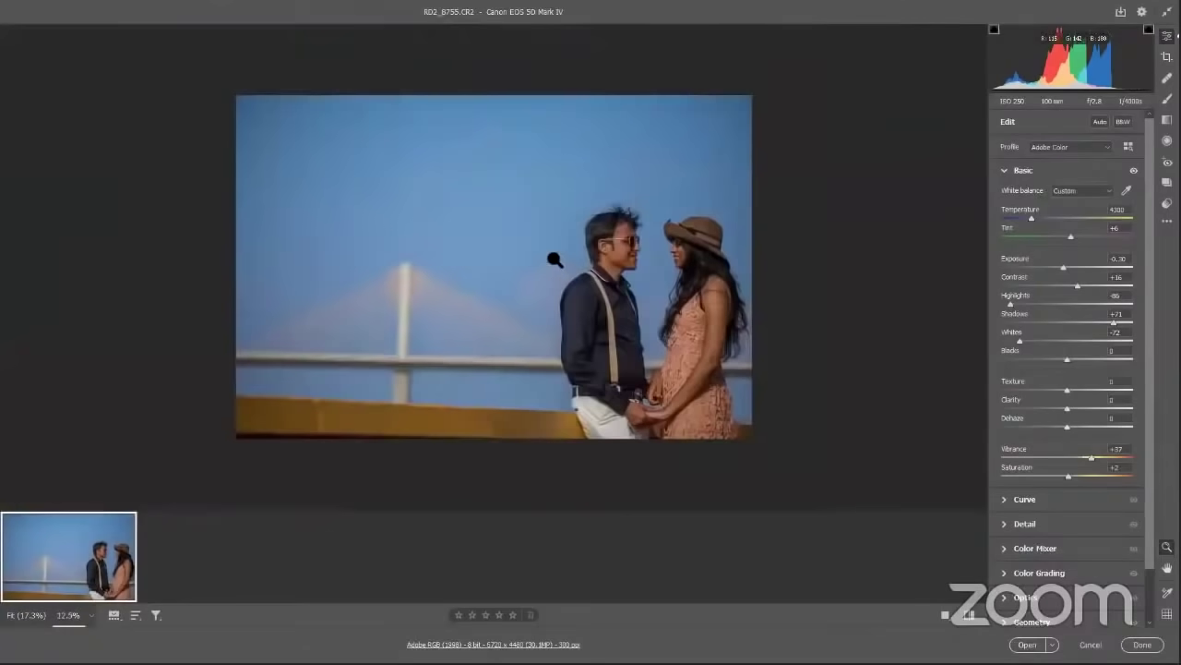
- Lower Vibrance to +29 and check the colours on the couple and across the whole frame
{"action": "left_click", "coordinate": [552, 256], "text": "alt"}
{"action": "left_click", "coordinate": [609, 346]}
{"action": "left_click_drag", "start_coordinate": [609, 346], "coordinate": [590, 352]}
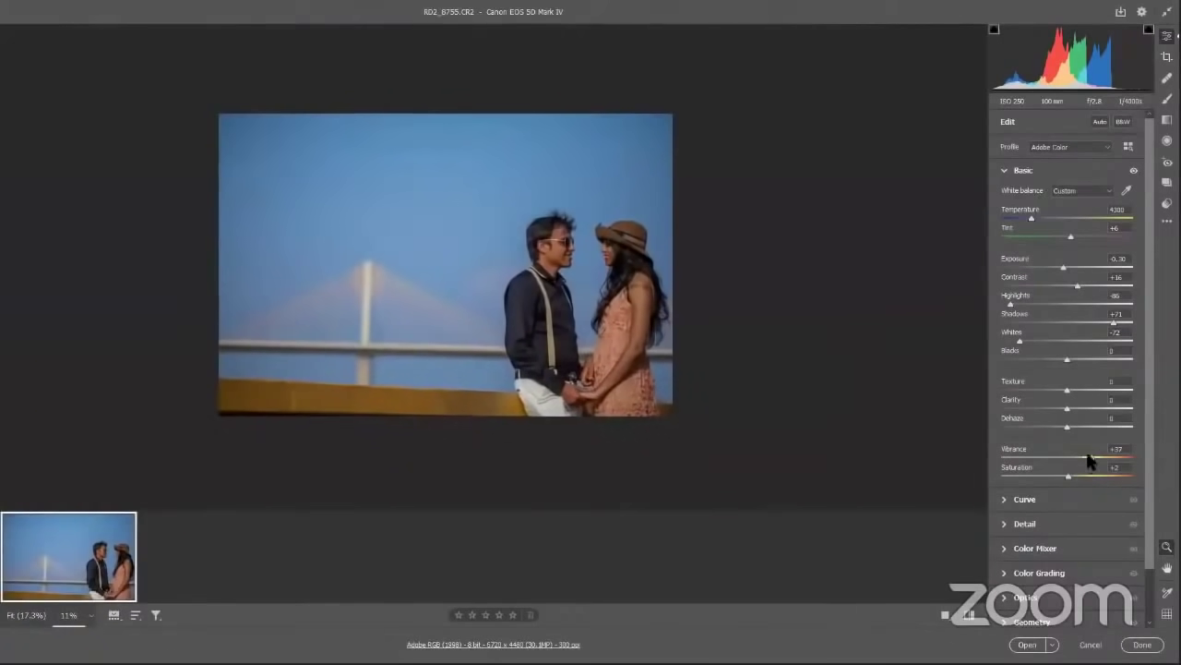
{"action": "mouse_move", "coordinate": [1089, 458]}
{"action": "left_mouse_down"}
{"action": "mouse_move", "coordinate": [980, 436]}
{"action": "mouse_move", "coordinate": [1085, 457]}
{"action": "left_mouse_up"}
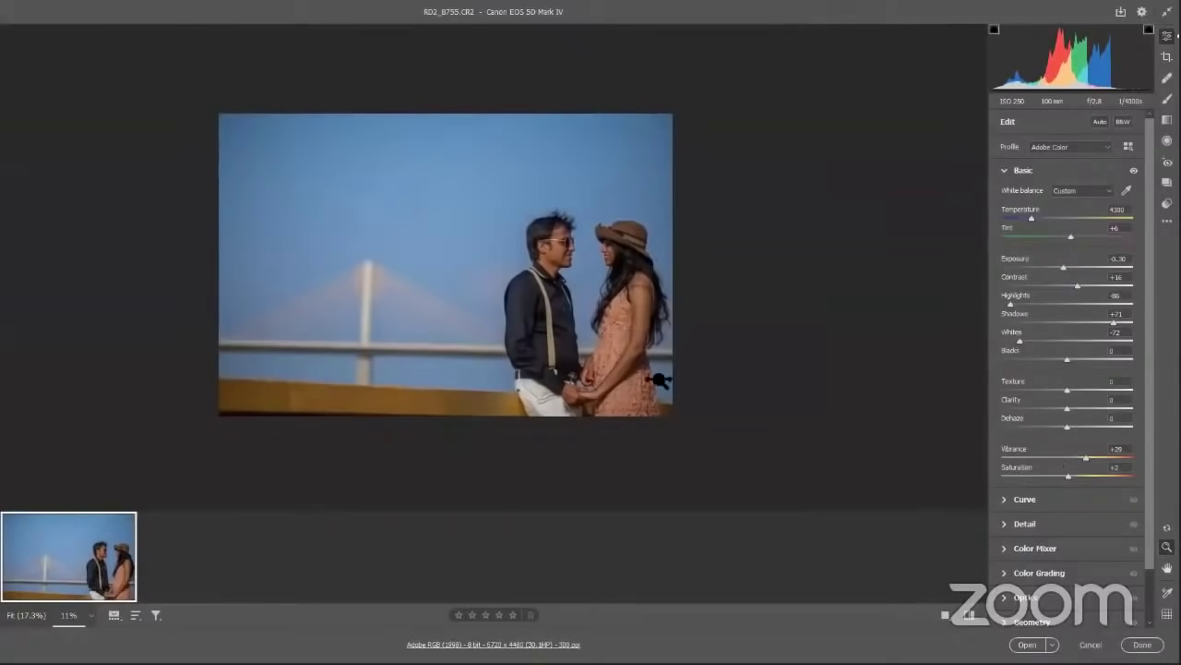
{"action": "left_click_drag", "start_coordinate": [659, 382], "coordinate": [808, 437]}
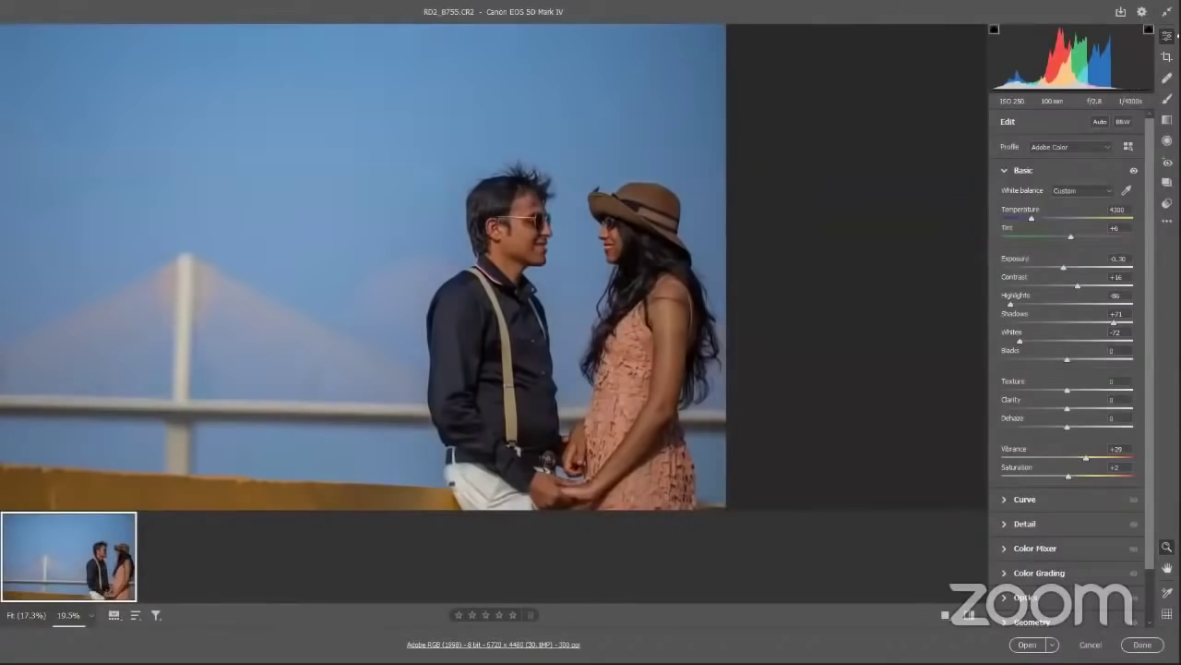
{"action": "key", "text": "ctrl+minus"}
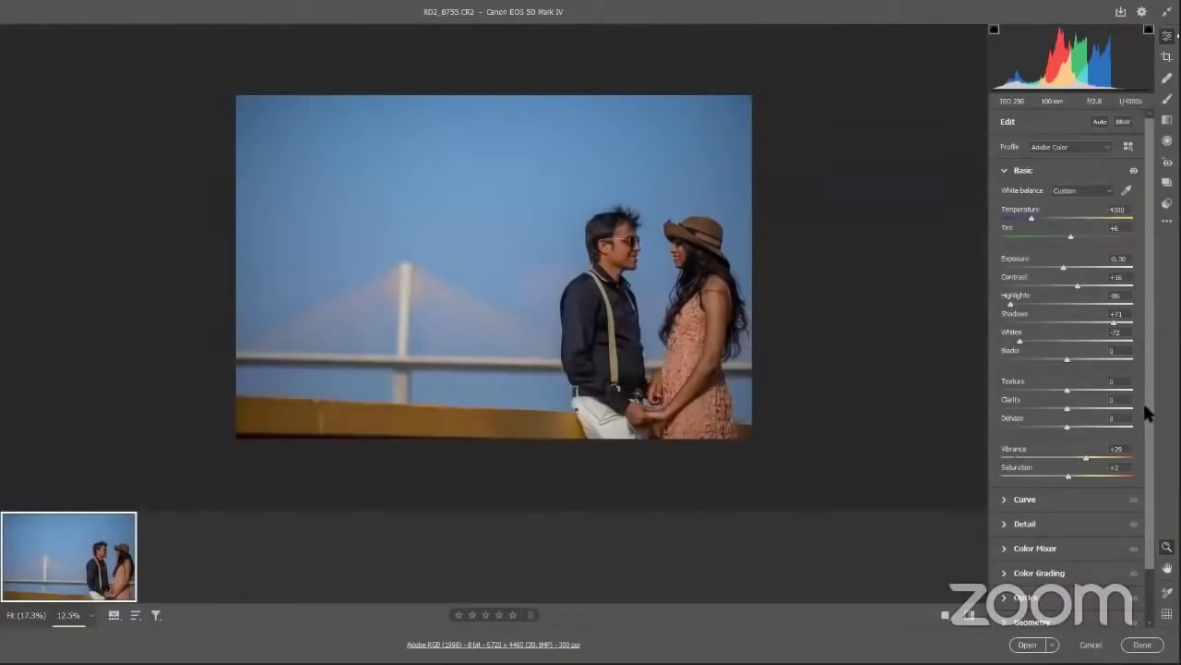
- Open the Geometry settings and try the Auto and Level Upright corrections on the tilted horizon
{"action": "scroll", "coordinate": [1137, 469], "scroll_direction": "down", "scroll_amount": 1}
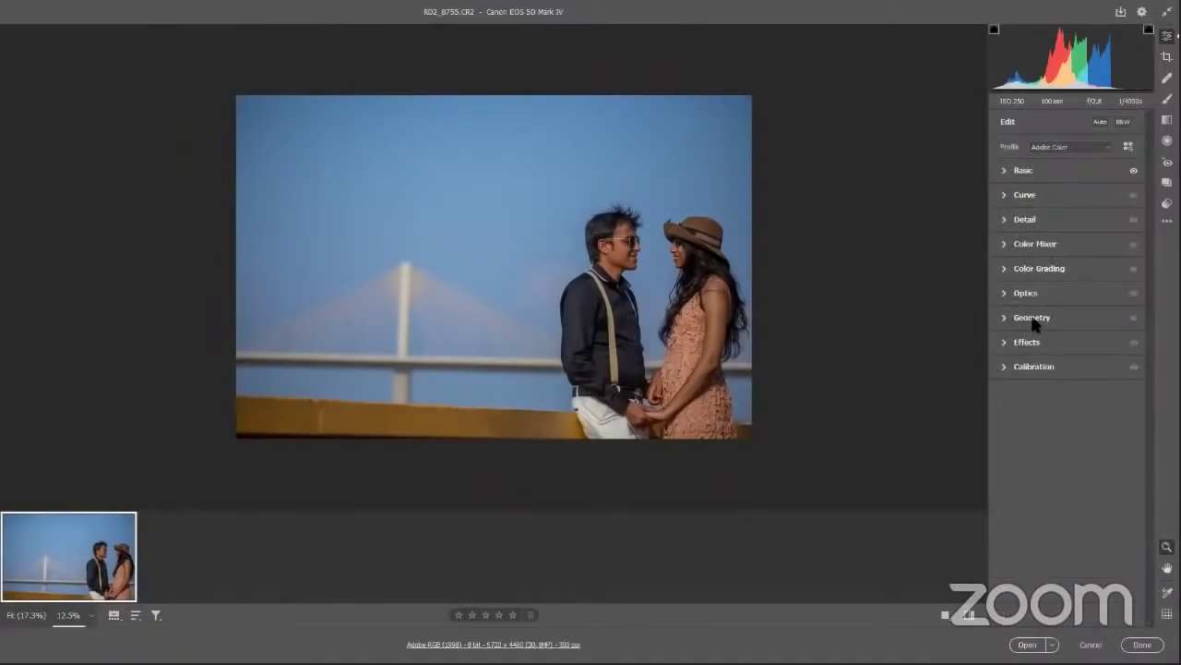
{"action": "left_click", "coordinate": [1006, 318]}
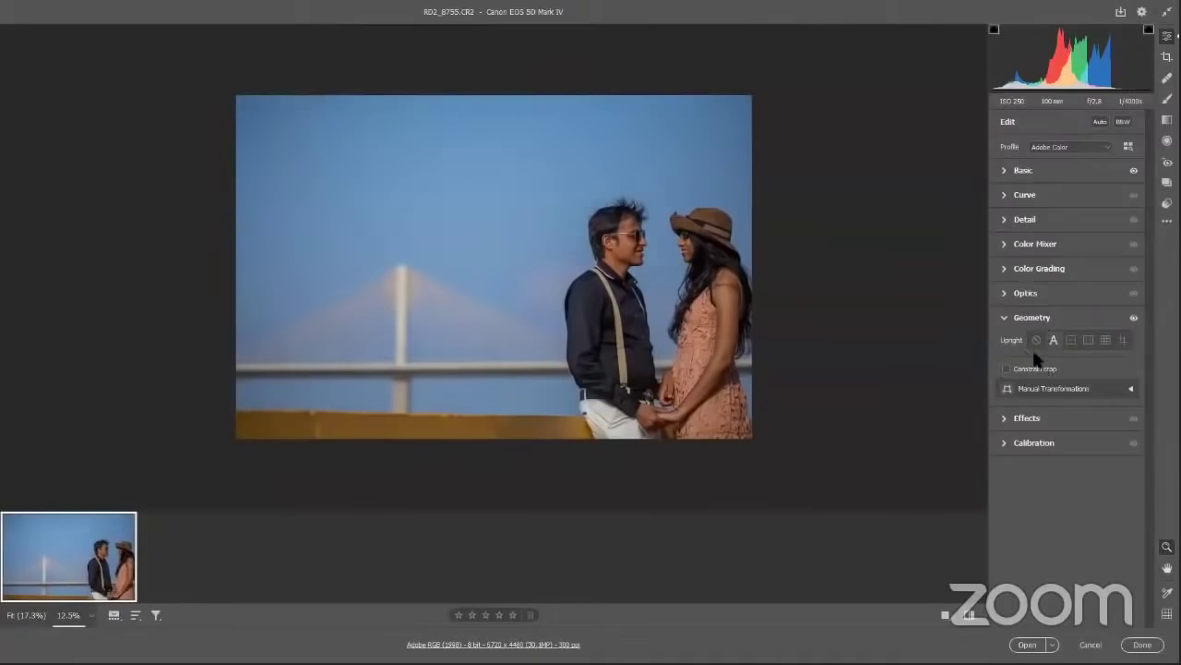
{"action": "left_click", "coordinate": [1071, 340]}
- Try the Guided Upright correction with one guide along the yellow wall's upper edge and another along the bridge tower
{"action": "left_click", "coordinate": [1123, 340]}
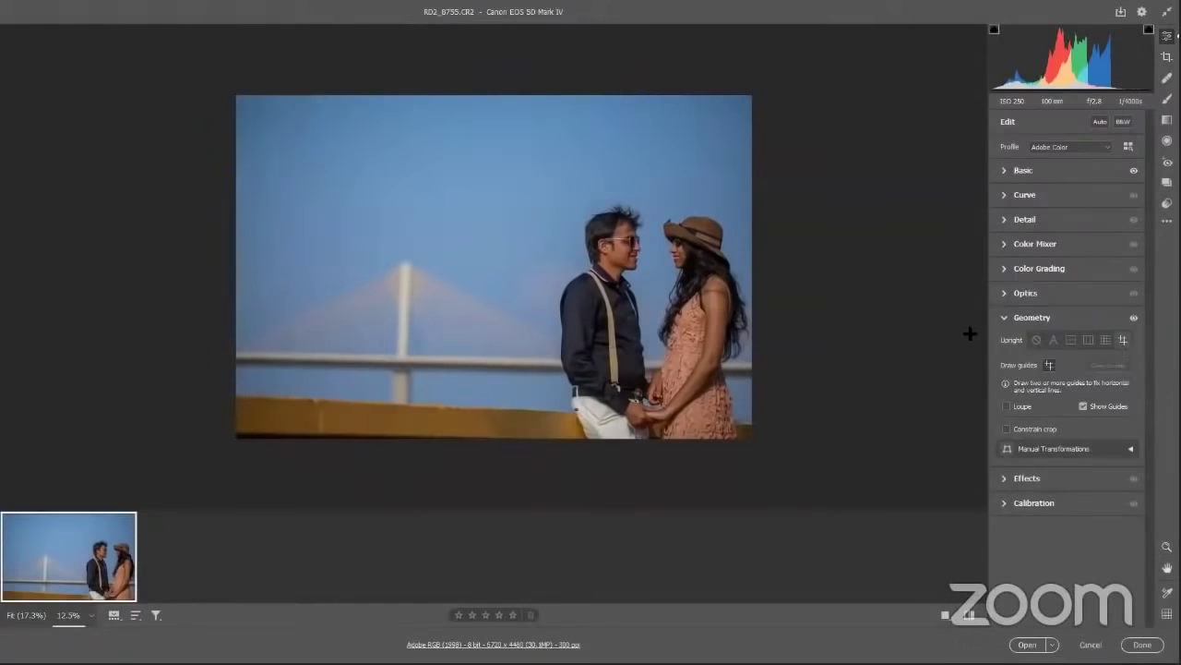
{"action": "left_click_drag", "start_coordinate": [743, 417], "coordinate": [293, 398]}
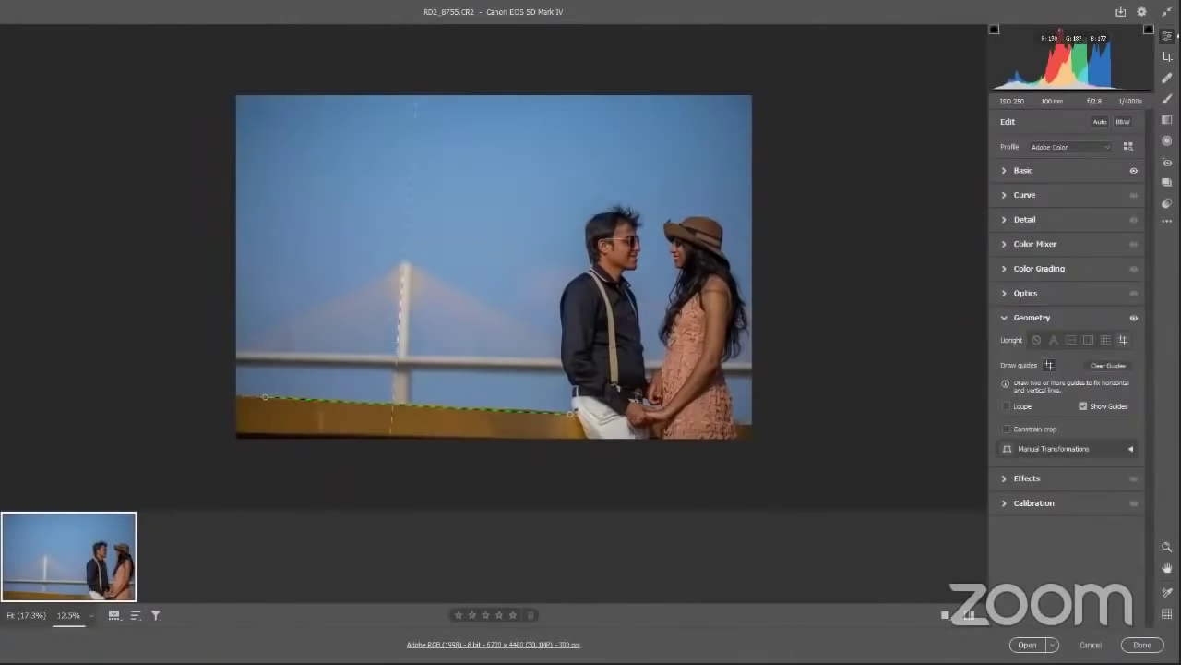
{"action": "left_click_drag", "start_coordinate": [399, 364], "coordinate": [399, 368]}
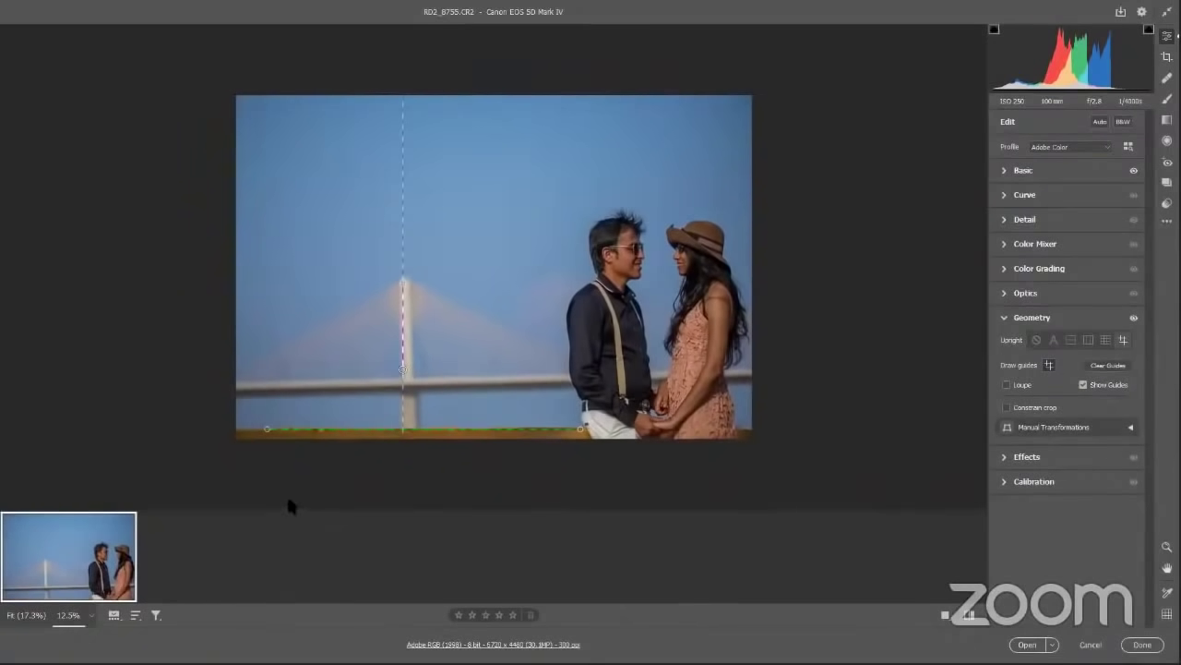
{"action": "key", "text": "z"}
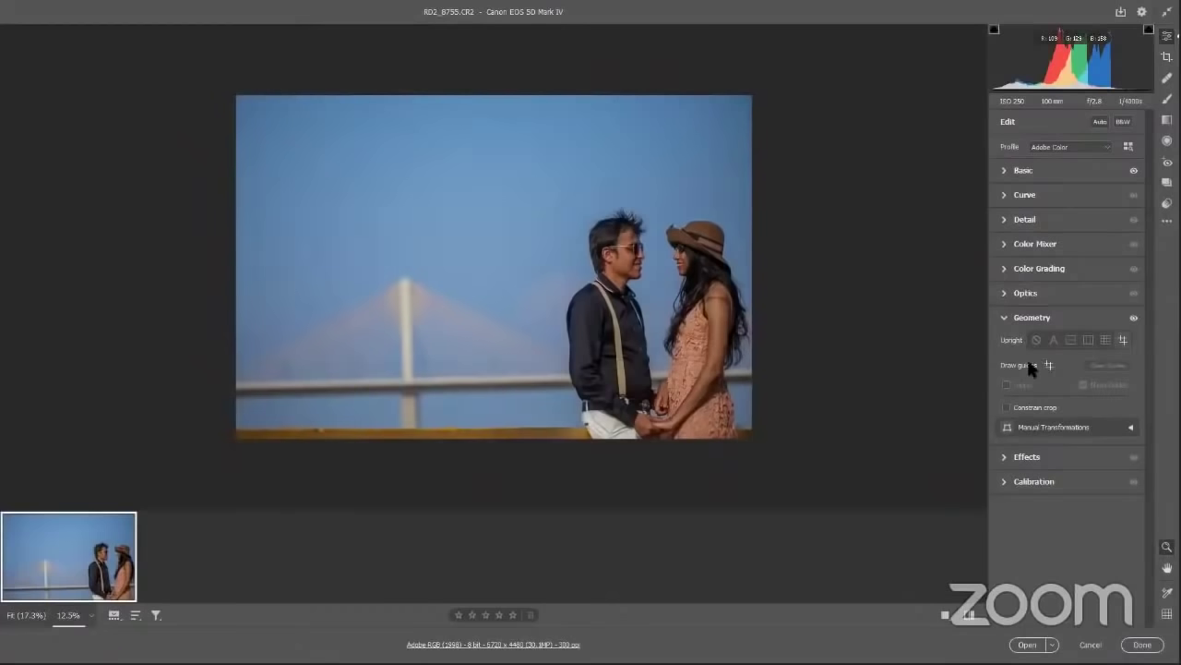
- Straighten the photo with the Level Upright correction and open it in Photoshop
{"action": "left_click", "coordinate": [1071, 340]}
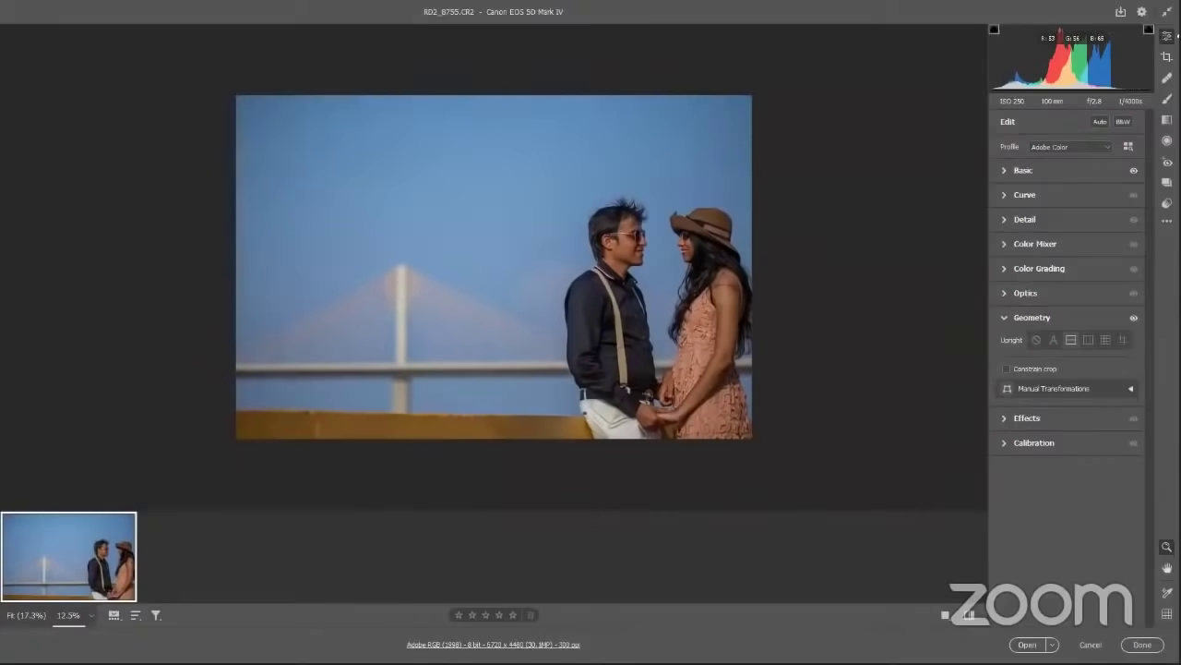
{"action": "key", "text": "f"}
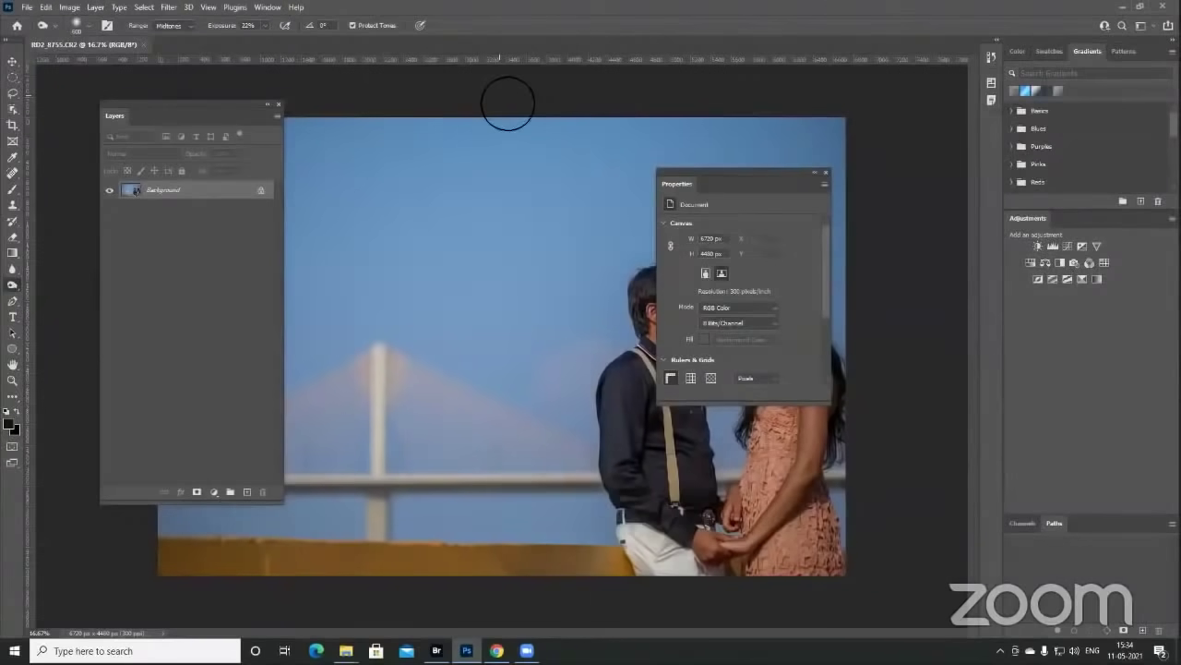
- Clear the floating Properties and Character panels off the photo, viewing it with the remaining interface hidden and shown
{"action": "key", "text": "Tab"}
{"action": "key", "text": "ctrl+minus"}
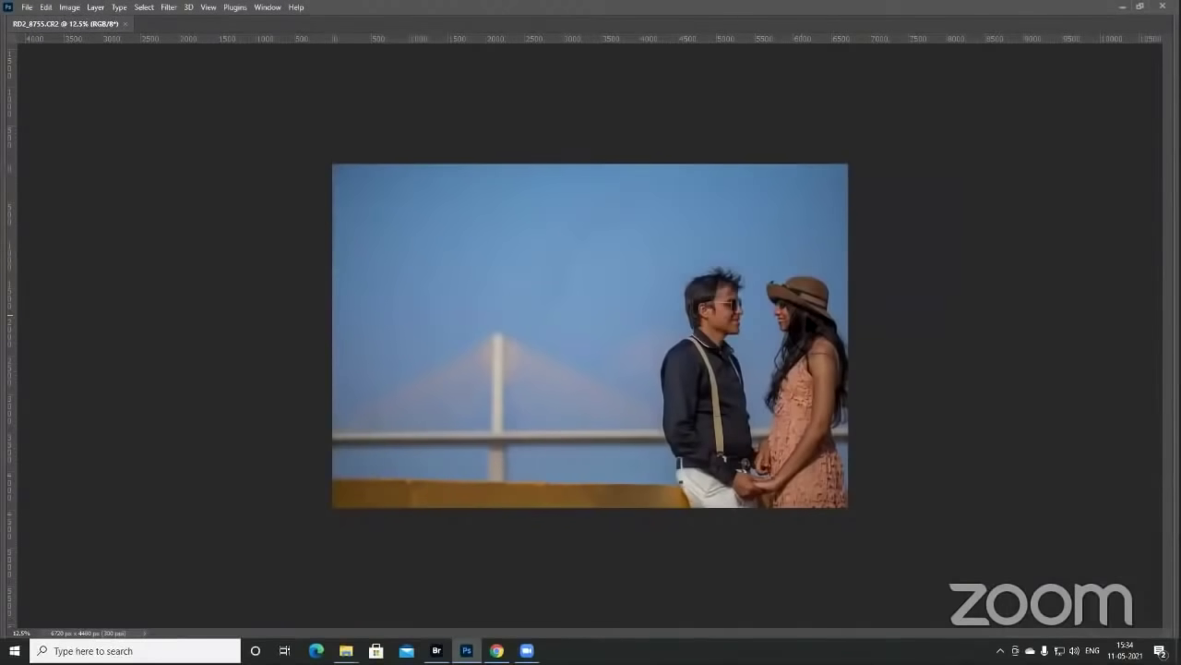
{"action": "key", "text": "Tab"}
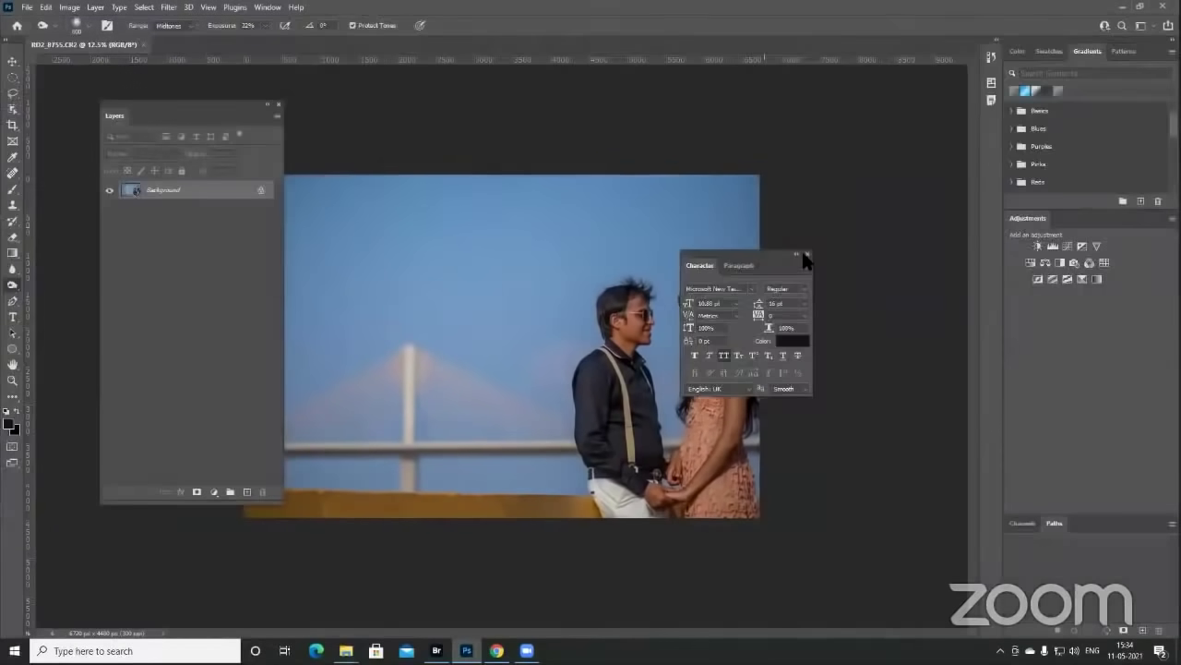
{"action": "key", "text": "Tab"}
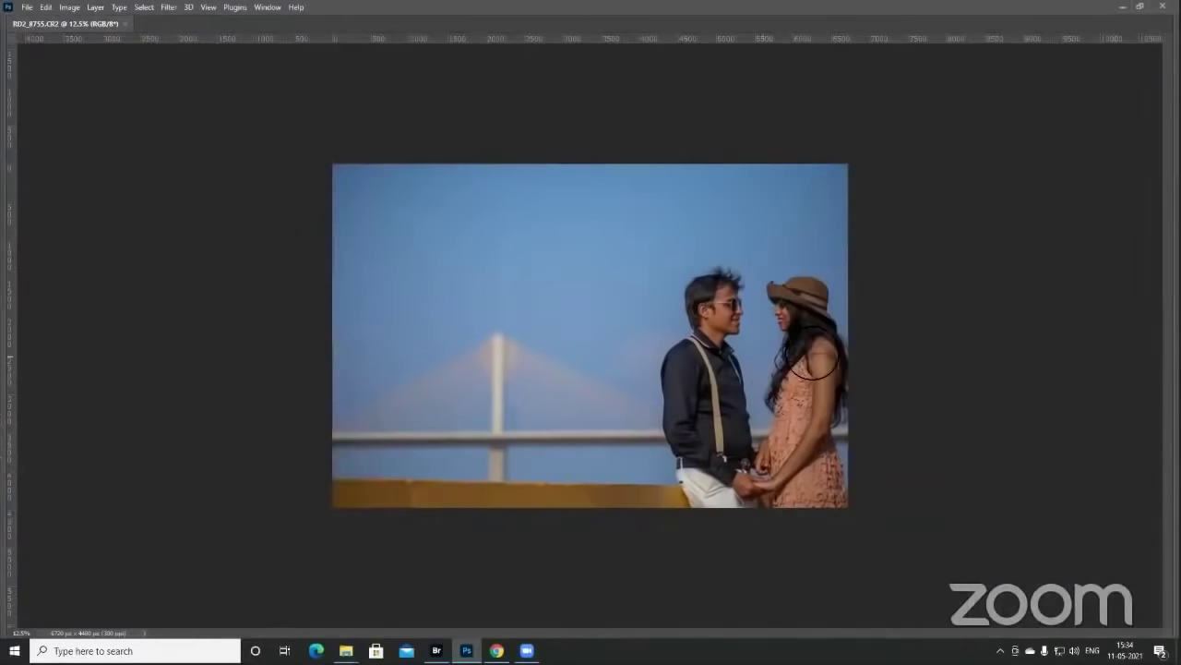
{"action": "key", "text": "Tab"}
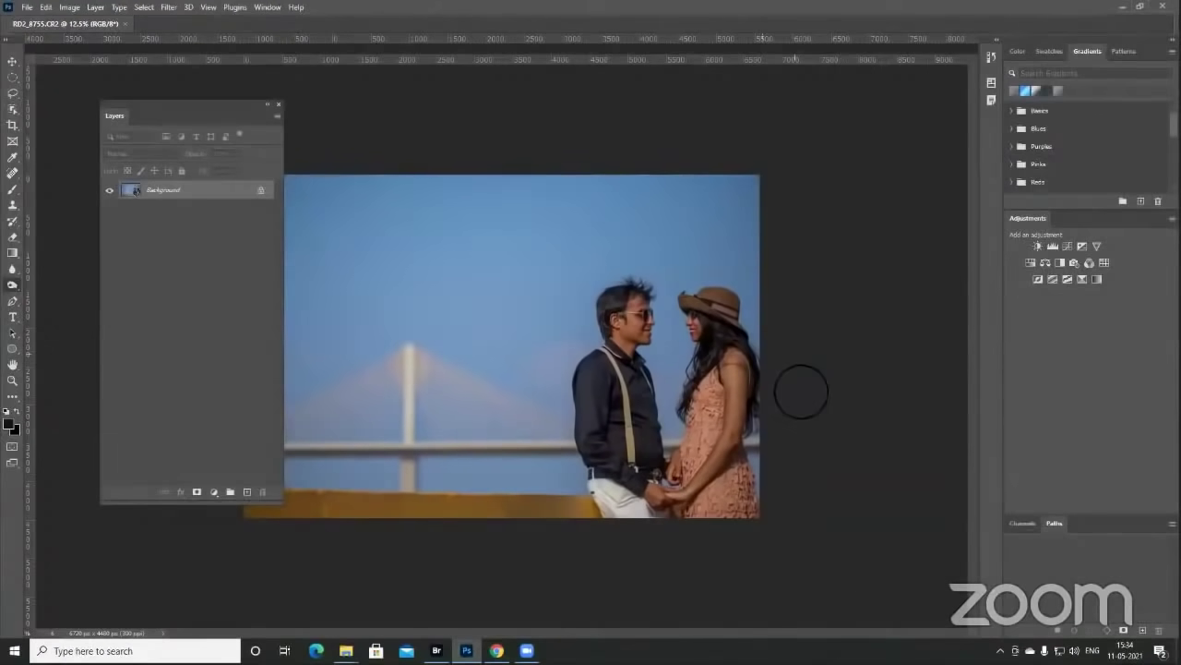
- Examine the woman's arm and lace dress up close and return to the whole photo
{"action": "key", "text": "z"}
{"action": "left_click", "coordinate": [723, 418]}
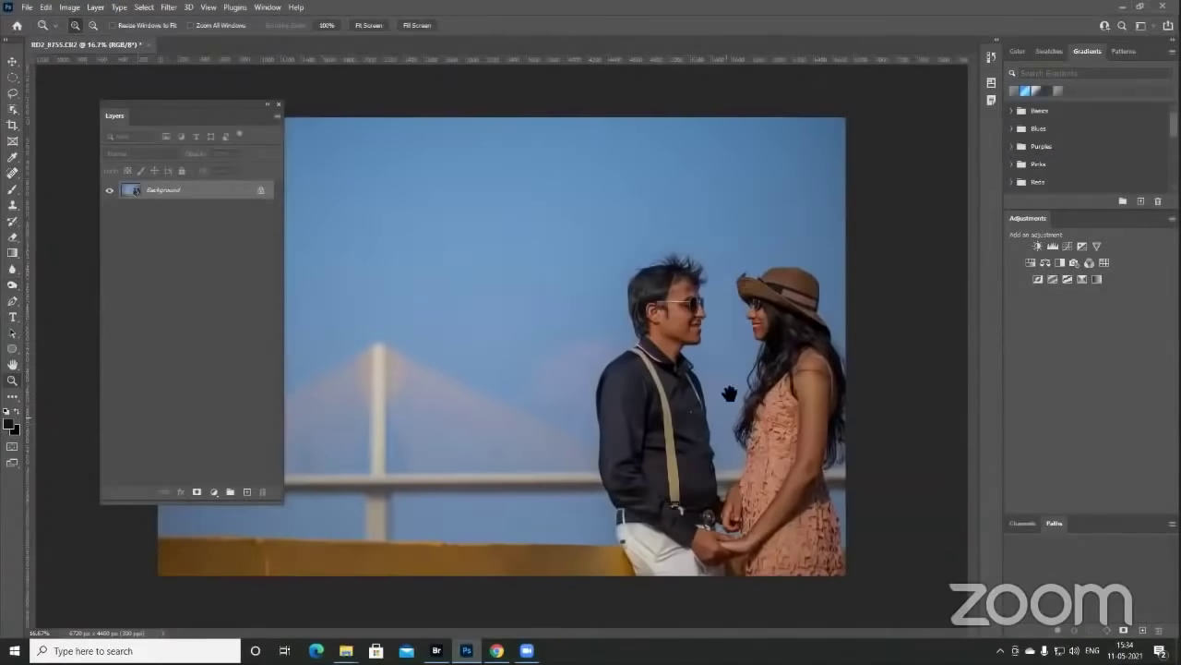
{"action": "left_click", "coordinate": [634, 278]}
{"action": "left_click_drag", "start_coordinate": [735, 420], "coordinate": [613, 315]}
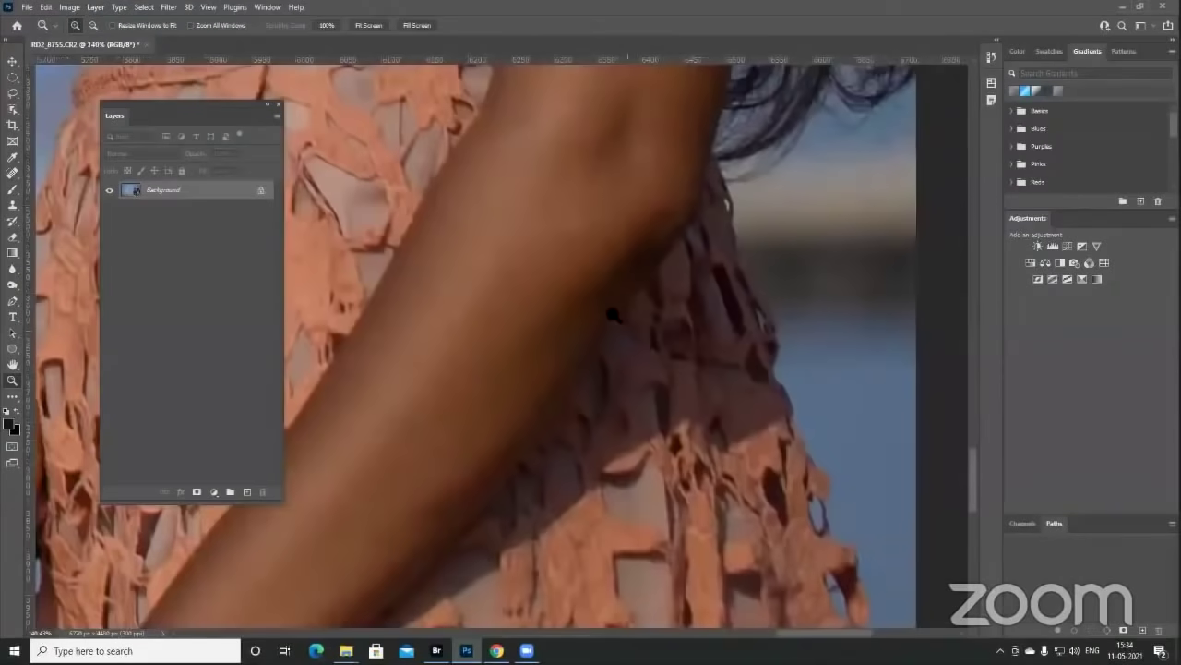
{"action": "left_click", "coordinate": [613, 319], "text": "alt"}
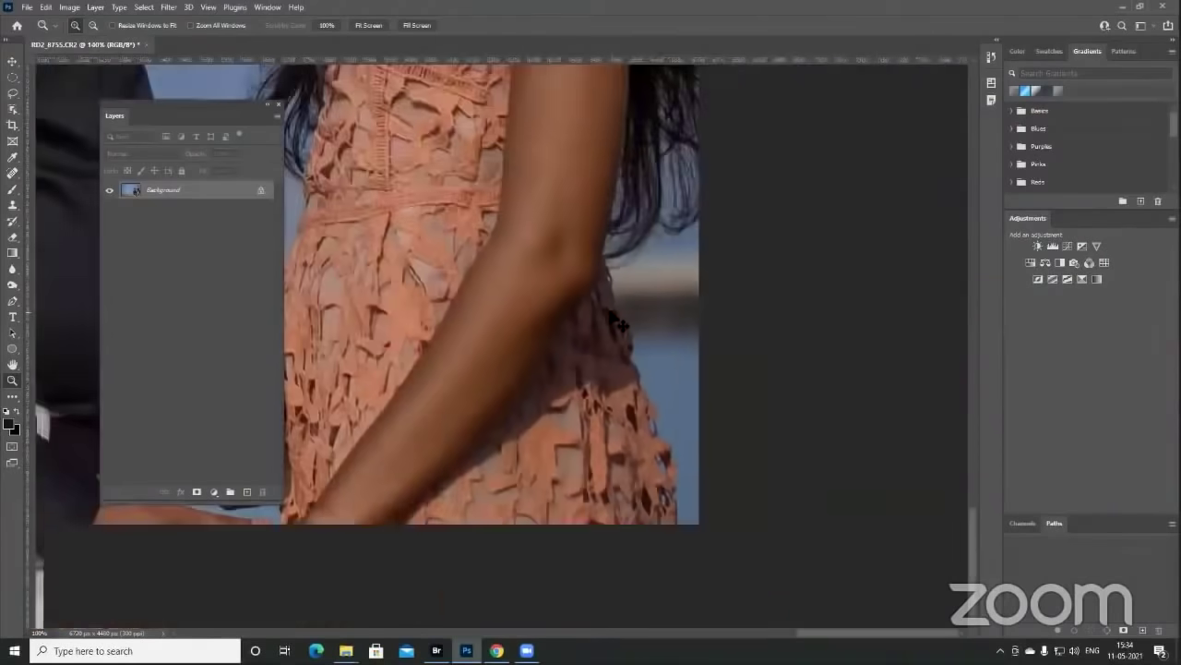
{"action": "left_click", "coordinate": [613, 319], "text": "alt"}
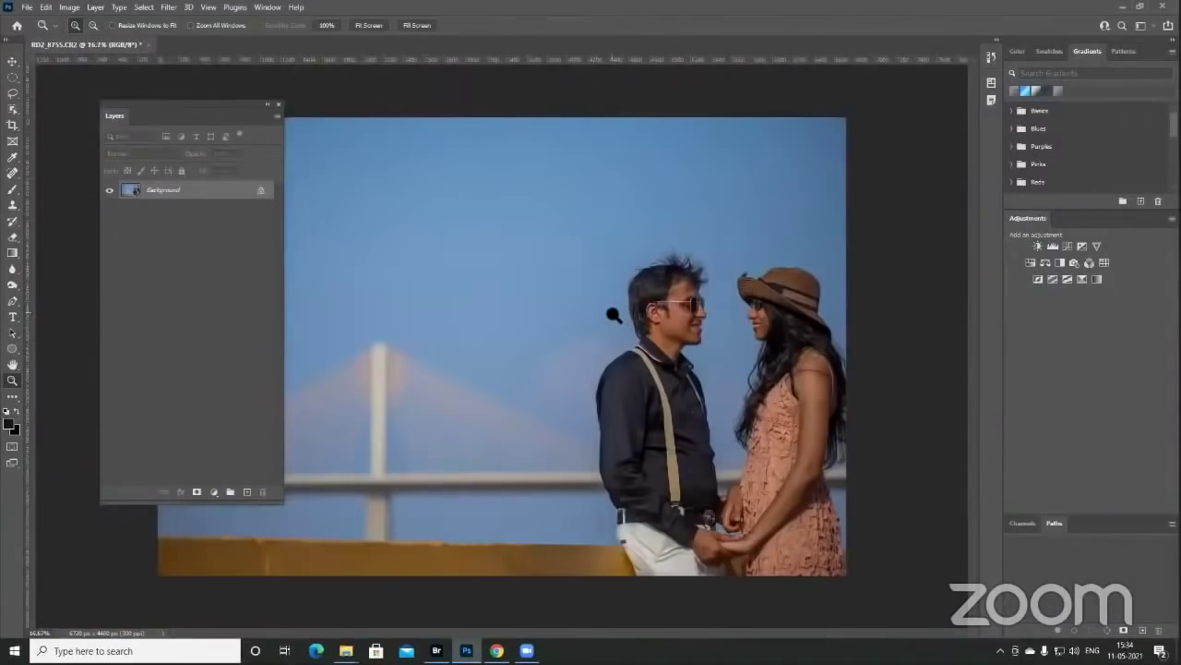
- Inspect the woman's hair, the dress bodice and her face at 100% magnification
{"action": "left_click_drag", "start_coordinate": [778, 413], "coordinate": [754, 300]}
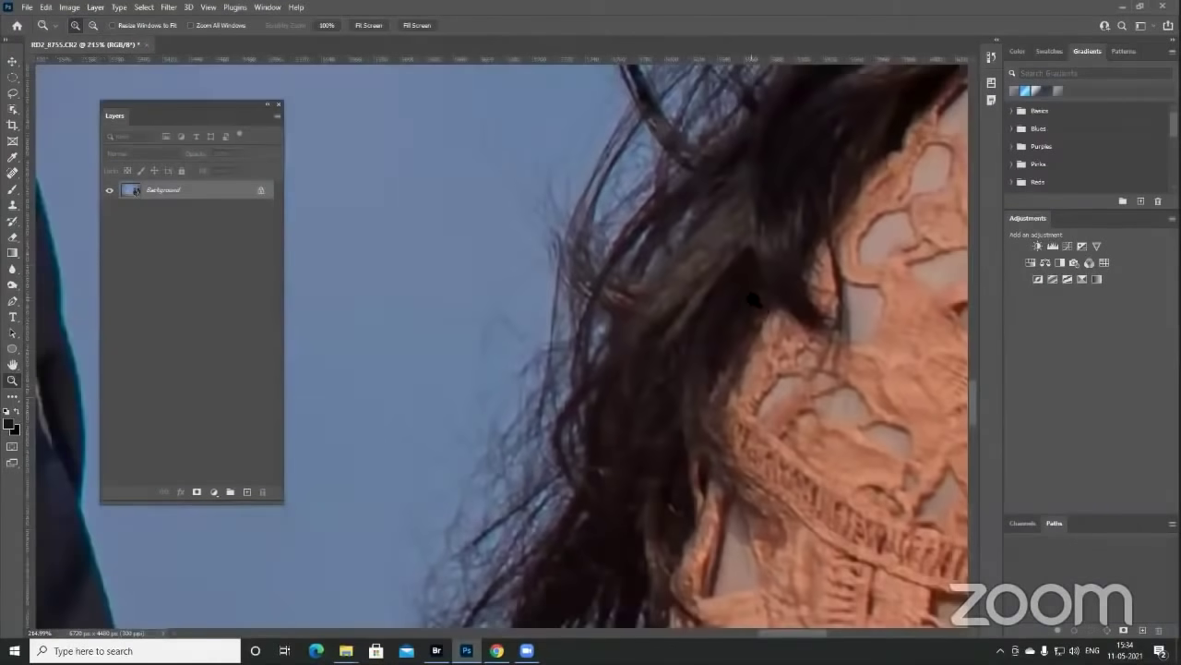
{"action": "key", "text": "ctrl+minus"}
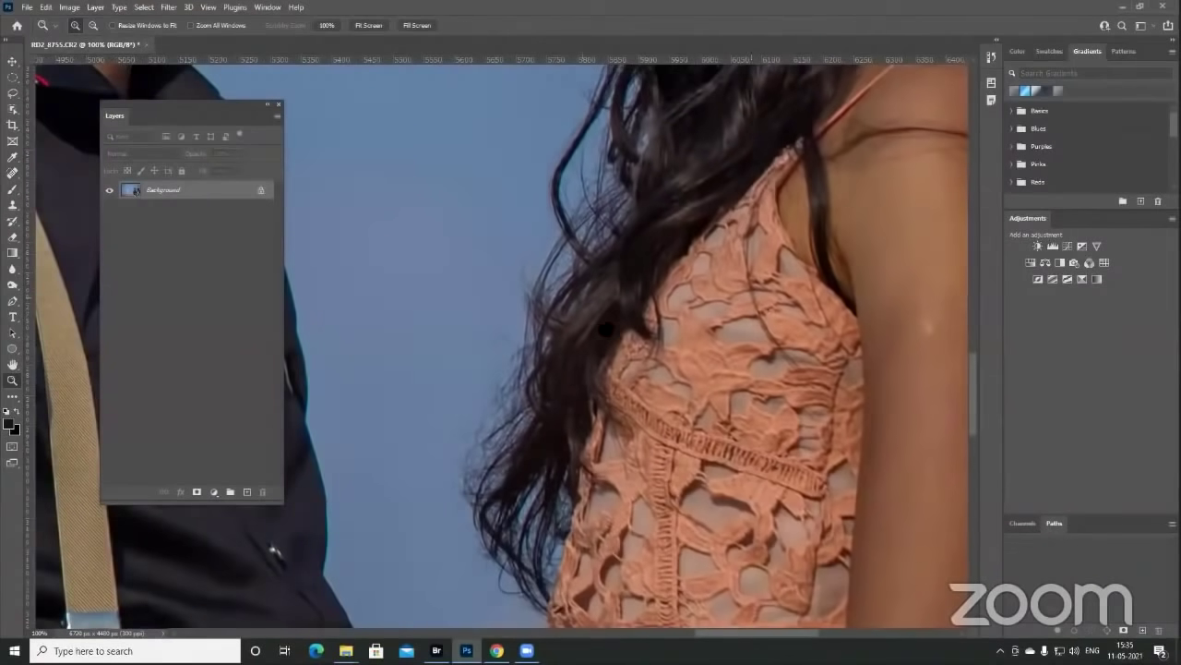
{"action": "scroll", "coordinate": [604, 449], "scroll_direction": "up", "scroll_amount": 3}
{"action": "scroll", "coordinate": [603, 450], "scroll_direction": "up", "scroll_amount": 10}
{"action": "scroll", "coordinate": [633, 354], "scroll_direction": "left", "scroll_amount": 10}
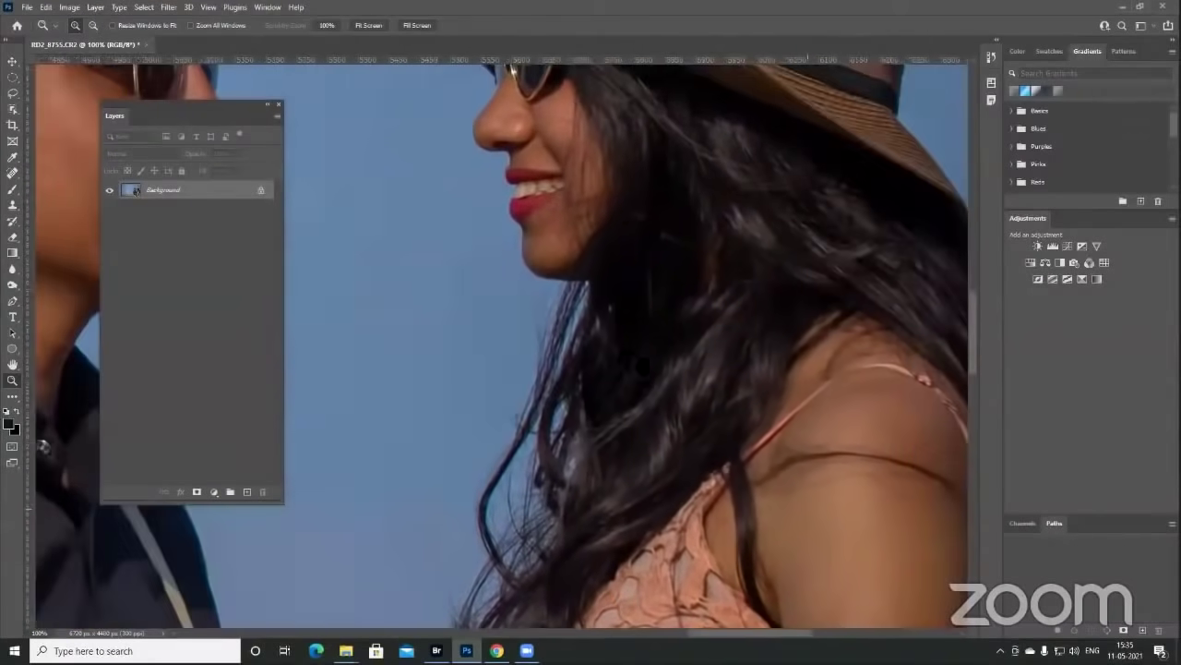
- Add a Brightness/Contrast adjustment layer above the Background photo
{"action": "key", "text": "ctrl+minus"}
{"action": "key", "text": "ctrl+minus"}
{"action": "key", "text": "ctrl+minus"}
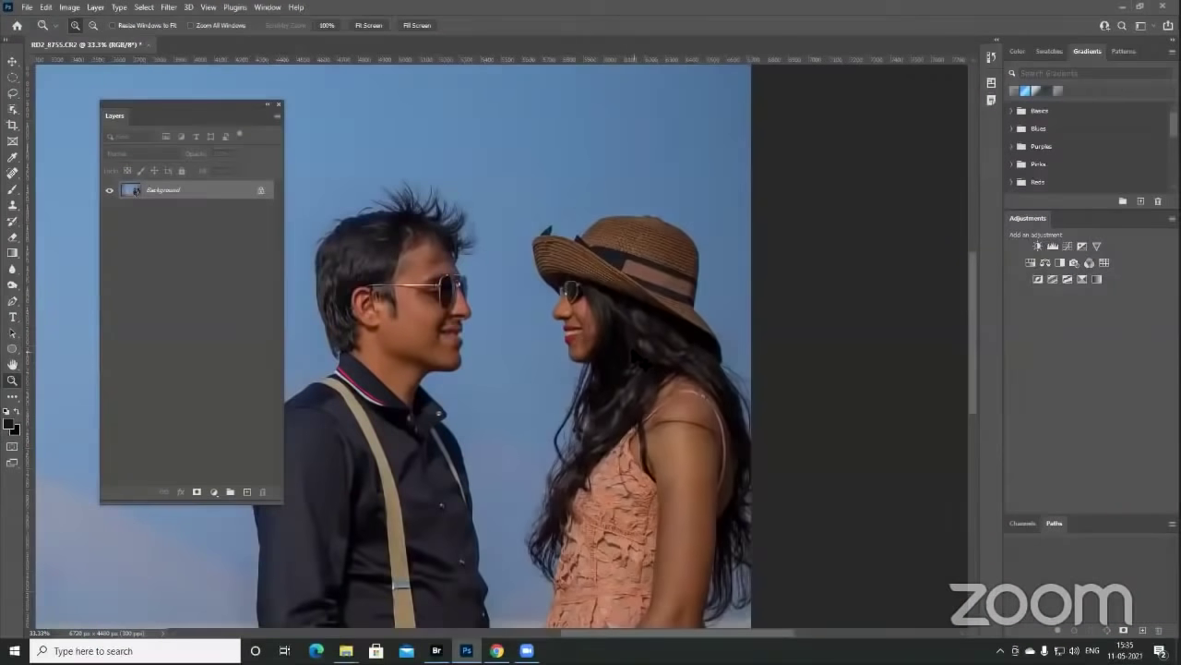
{"action": "key", "text": "ctrl+minus"}
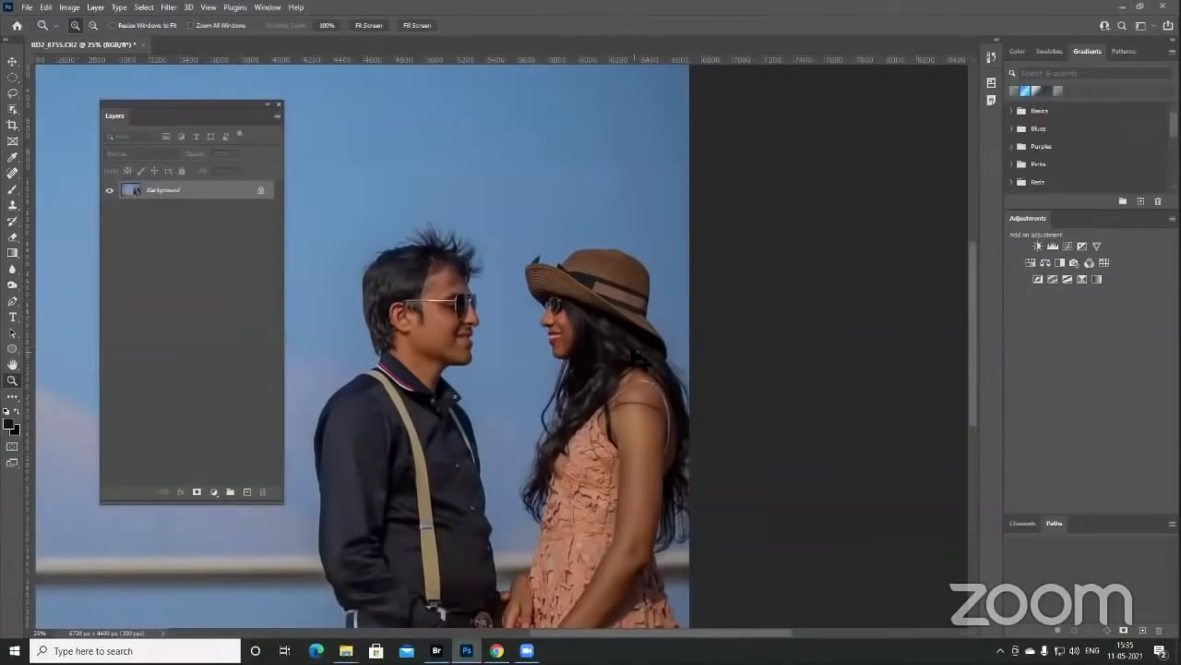
{"action": "key", "text": "ctrl+minus"}
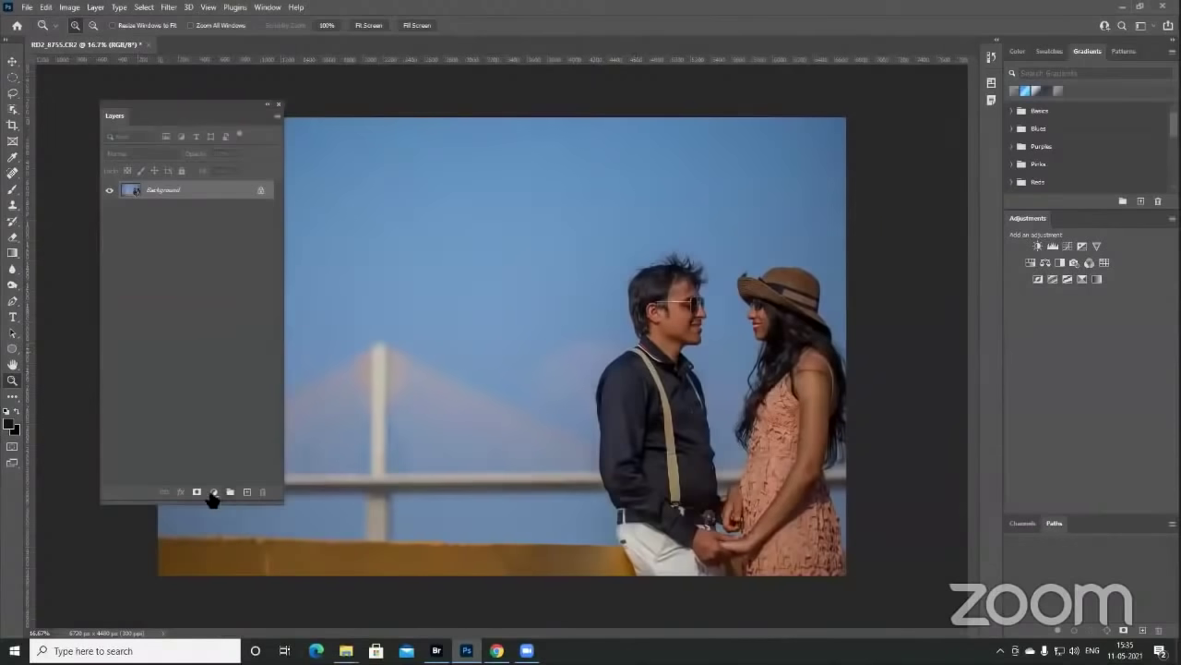
{"action": "left_click", "coordinate": [213, 492]}
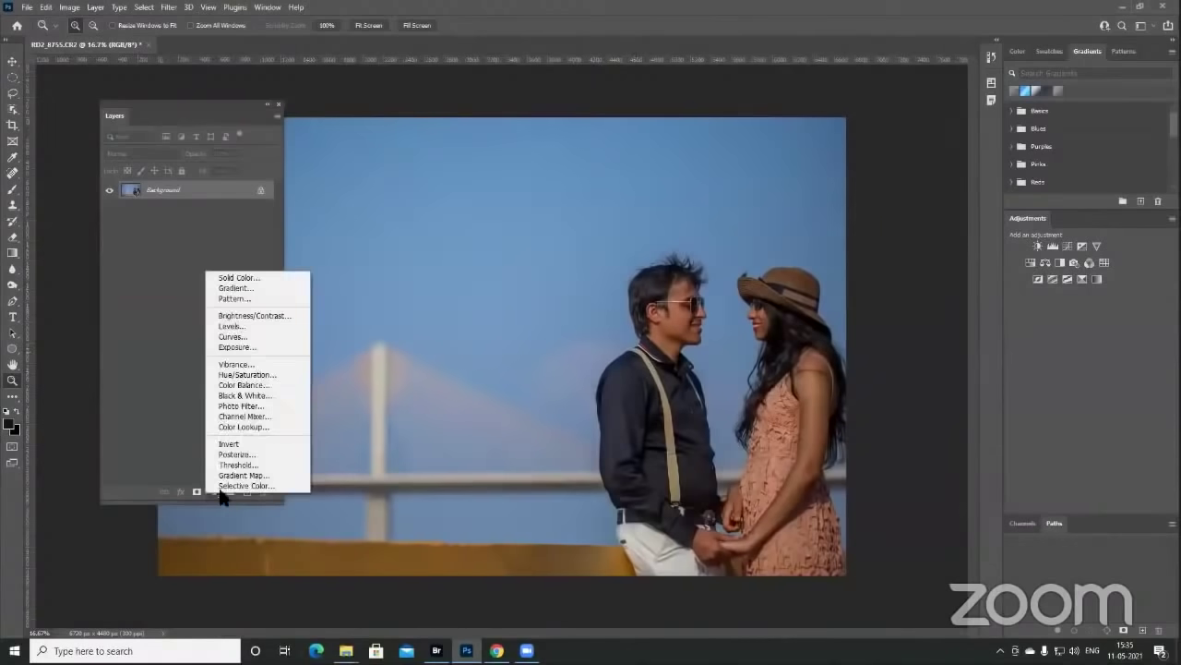
{"action": "left_click", "coordinate": [277, 314]}
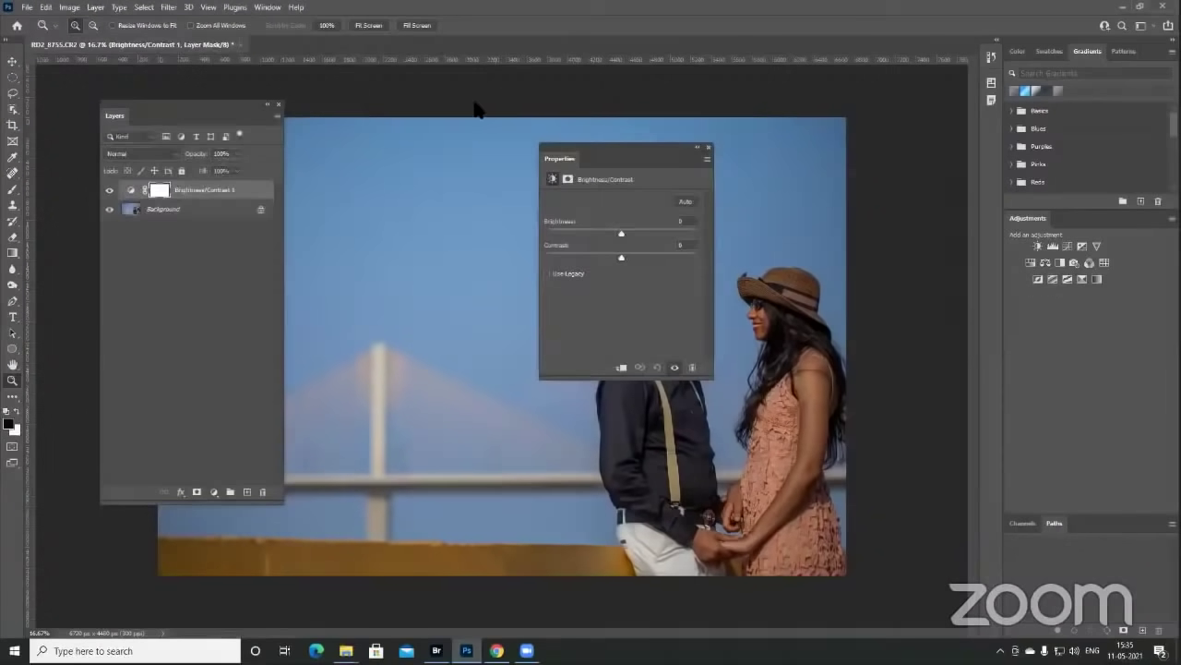
- Set the adjustment's brightness to 60 and contrast to -16, and invert its layer mask to black
{"action": "left_click_drag", "start_coordinate": [591, 158], "coordinate": [459, 186]}
{"action": "left_click_drag", "start_coordinate": [444, 212], "coordinate": [467, 185]}
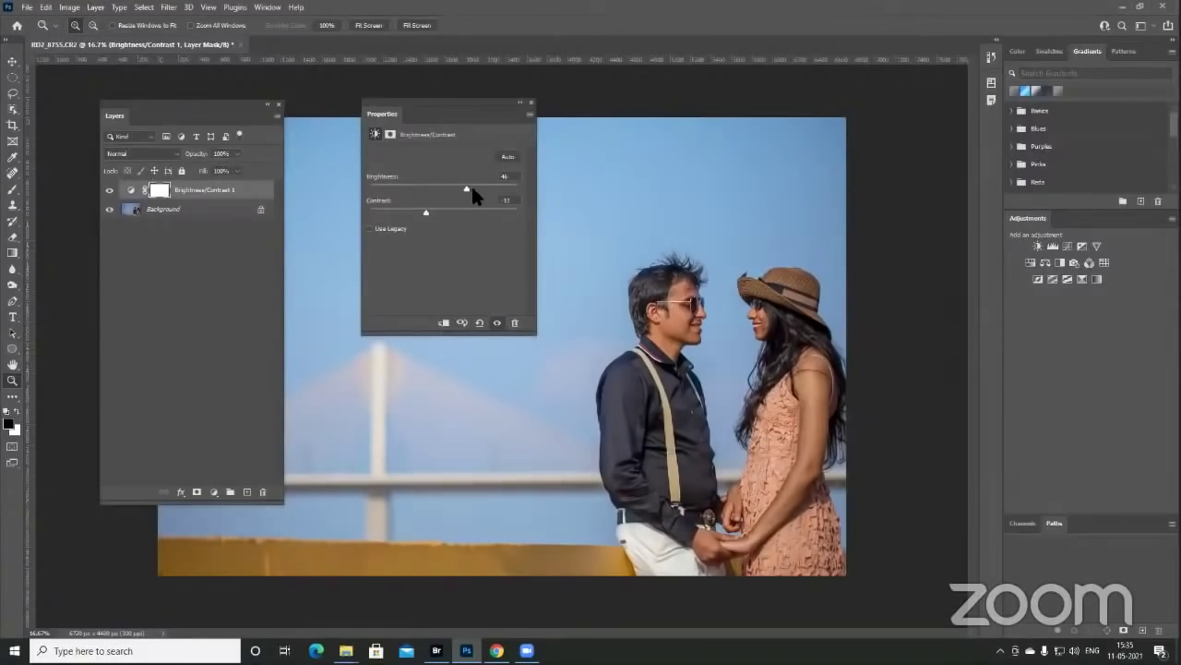
{"action": "left_click_drag", "start_coordinate": [471, 184], "coordinate": [475, 185]}
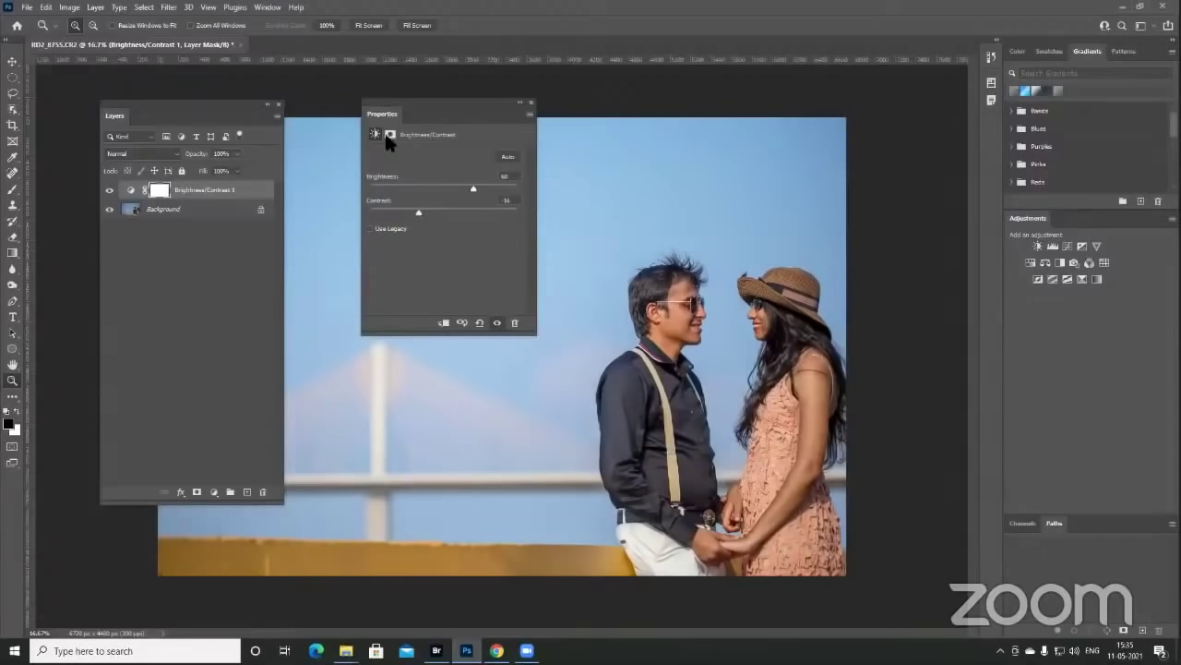
{"action": "left_click", "coordinate": [522, 104]}
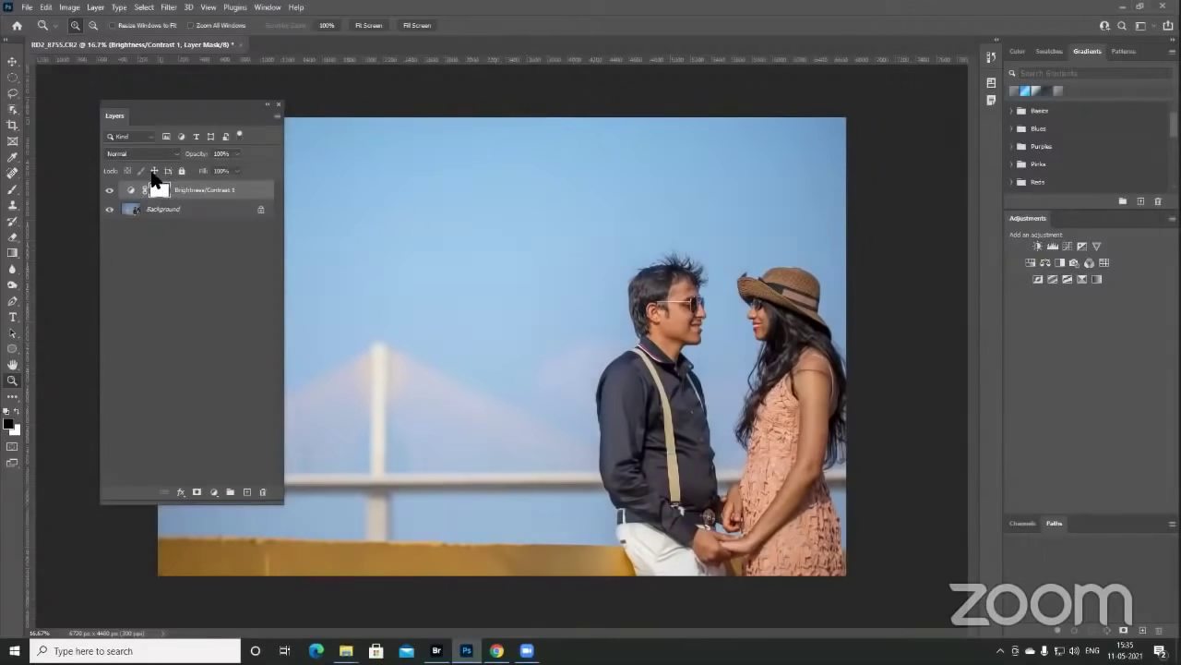
{"action": "key", "text": "ctrl+i"}
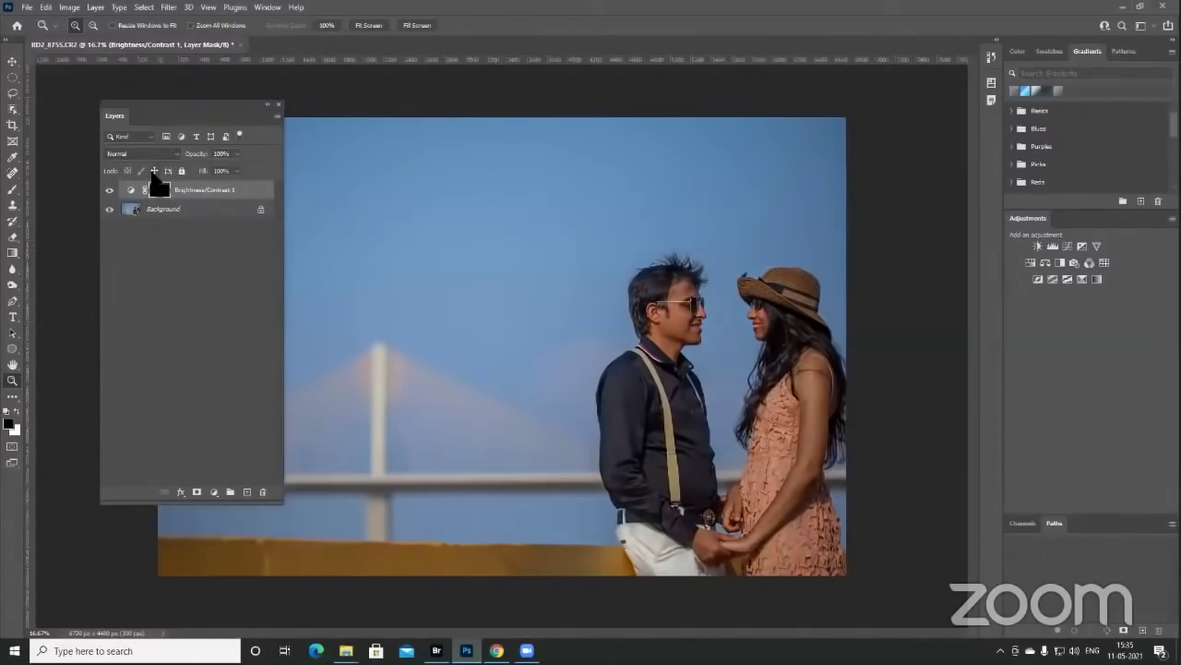
- Select the woman's arm, the joined hands and the man's face and neck with the Quick Selection tool
{"action": "left_click", "coordinate": [13, 109]}
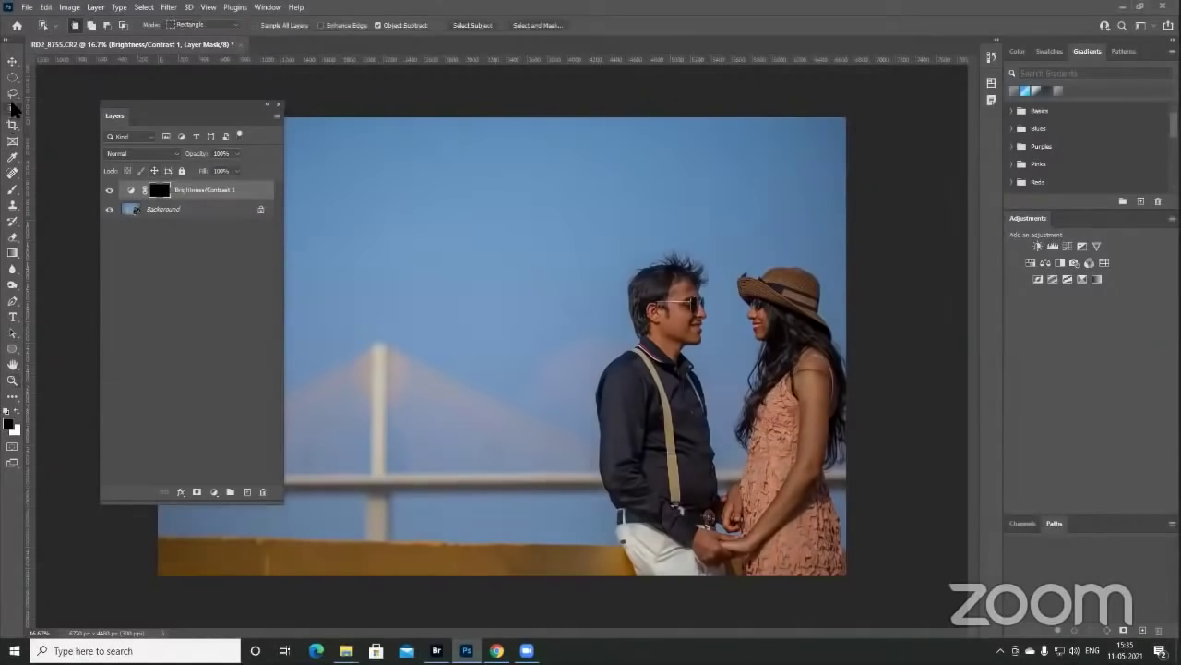
{"action": "right_click", "coordinate": [13, 109]}
{"action": "left_click", "coordinate": [73, 121]}
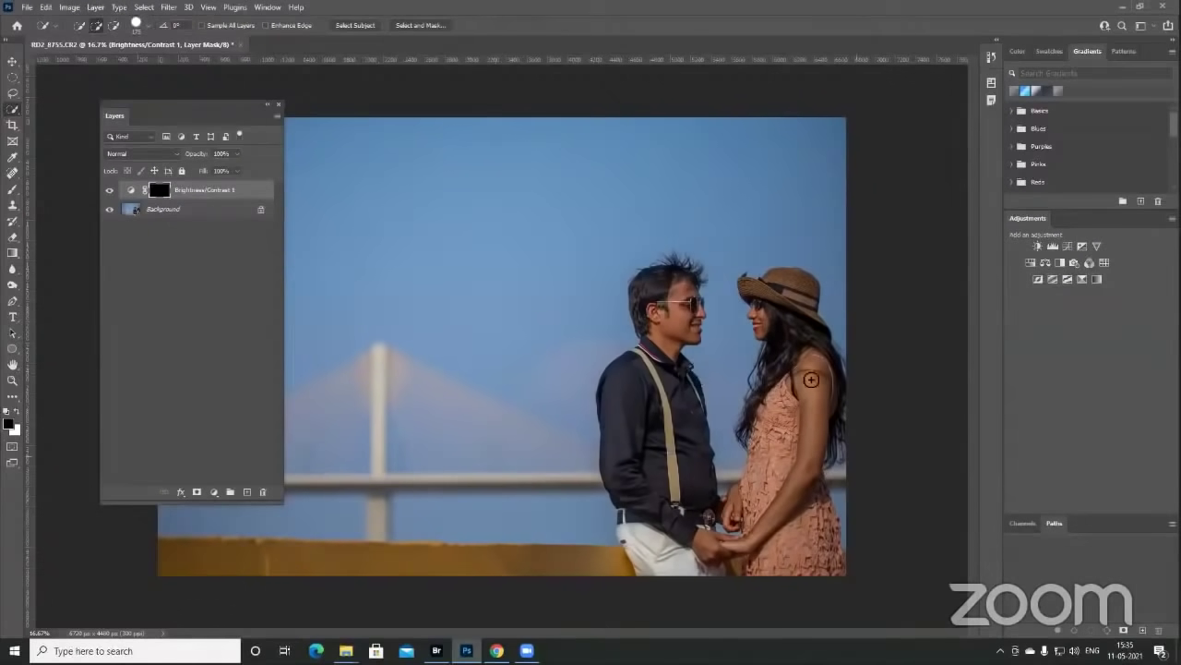
{"action": "mouse_move", "coordinate": [815, 378]}
{"action": "left_mouse_down"}
{"action": "mouse_move", "coordinate": [788, 503]}
{"action": "mouse_move", "coordinate": [748, 542]}
{"action": "mouse_move", "coordinate": [711, 539]}
{"action": "mouse_move", "coordinate": [817, 493]}
{"action": "mouse_move", "coordinate": [792, 423]}
{"action": "mouse_move", "coordinate": [743, 519]}
{"action": "mouse_move", "coordinate": [794, 434]}
{"action": "mouse_move", "coordinate": [835, 504]}
{"action": "mouse_move", "coordinate": [785, 567]}
{"action": "mouse_move", "coordinate": [842, 486]}
{"action": "left_mouse_up"}
{"action": "key", "text": "alt"}
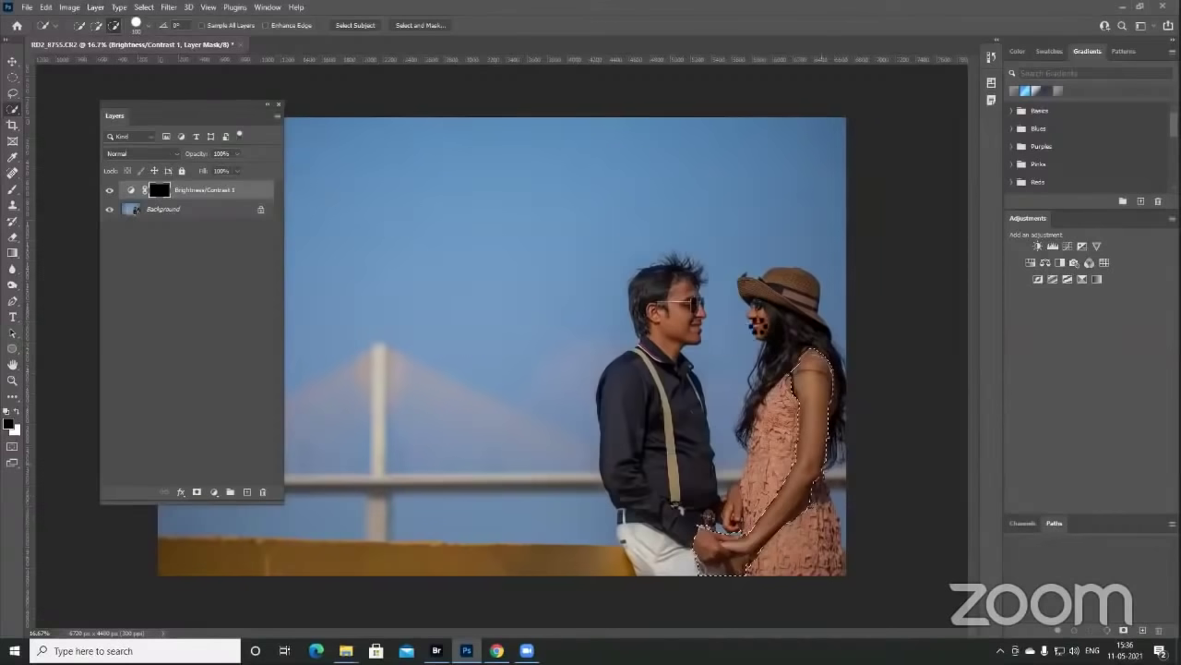
{"action": "left_click_drag", "start_coordinate": [676, 326], "coordinate": [684, 284]}
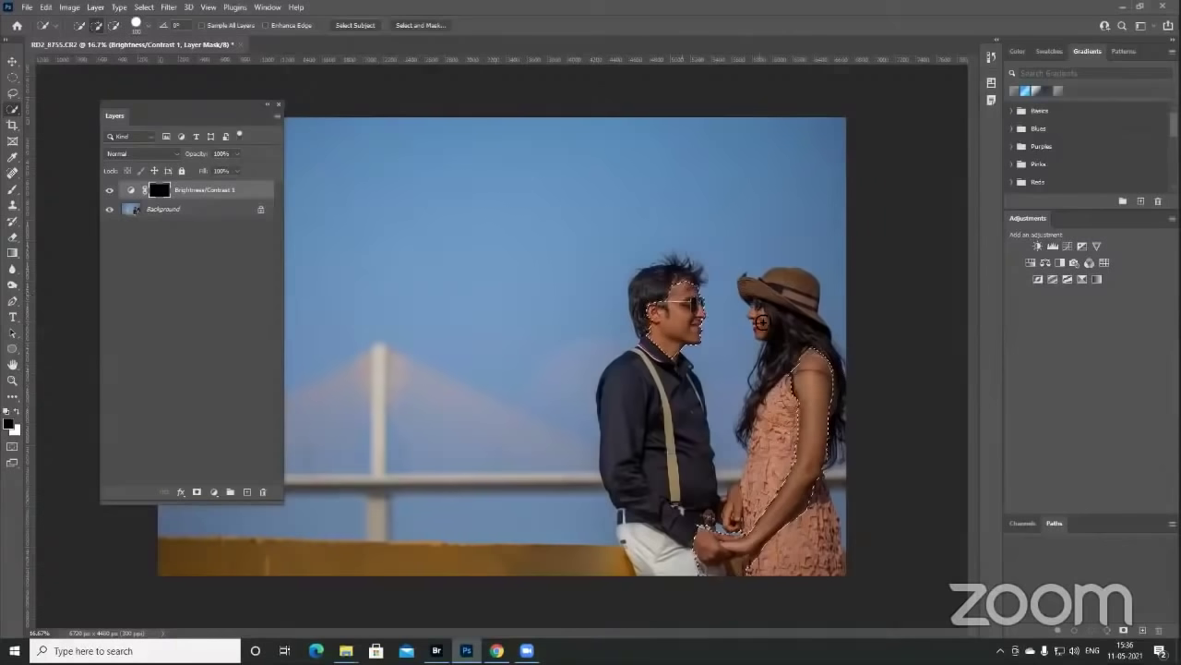
- Add the woman's face to the skin selection, leaving her hat and hair out of it
{"action": "left_click_drag", "start_coordinate": [761, 321], "coordinate": [762, 355]}
{"action": "key", "text": "z"}
{"action": "left_click", "coordinate": [758, 347]}
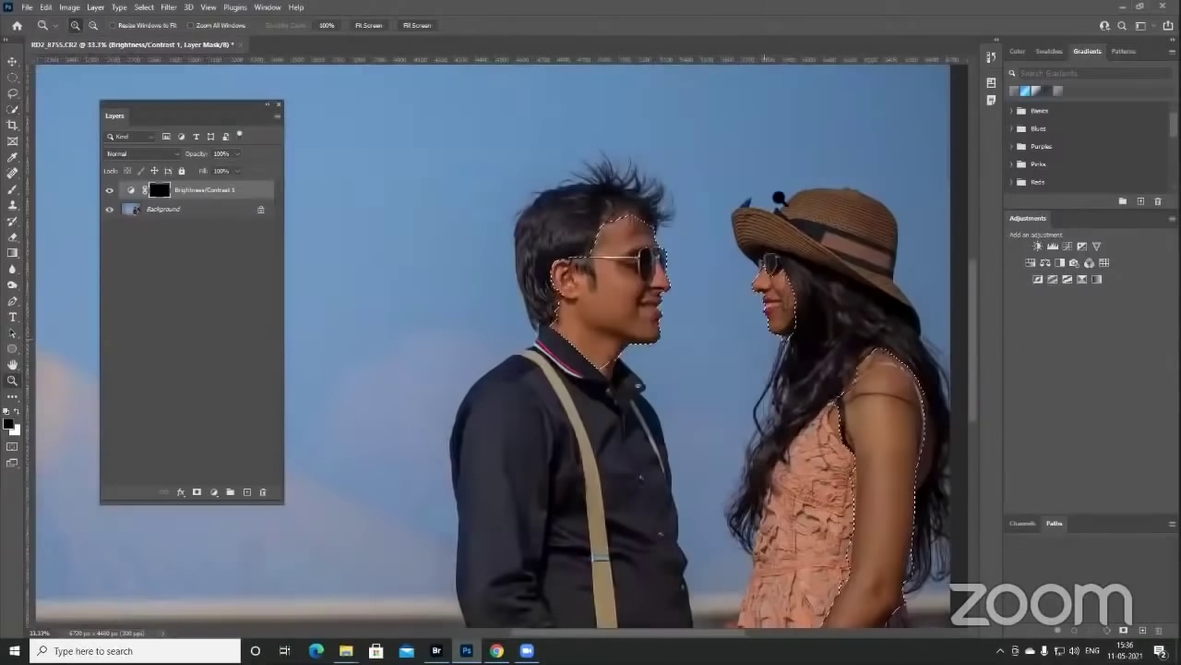
{"action": "key", "text": "w"}
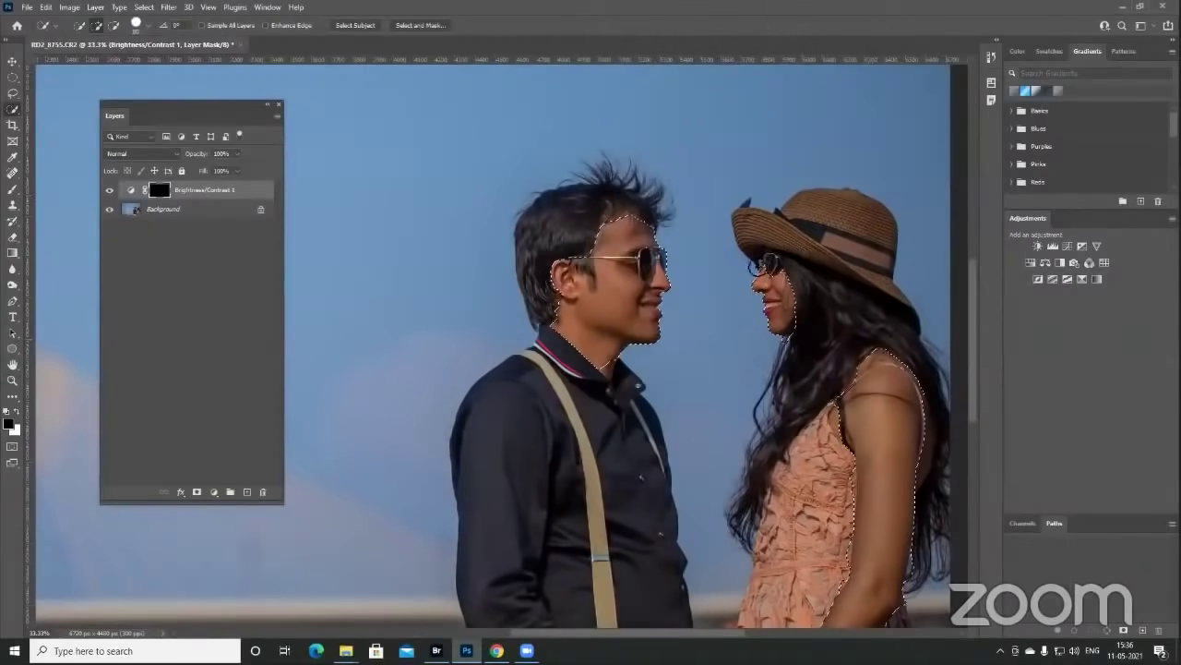
{"action": "left_click", "coordinate": [790, 305]}
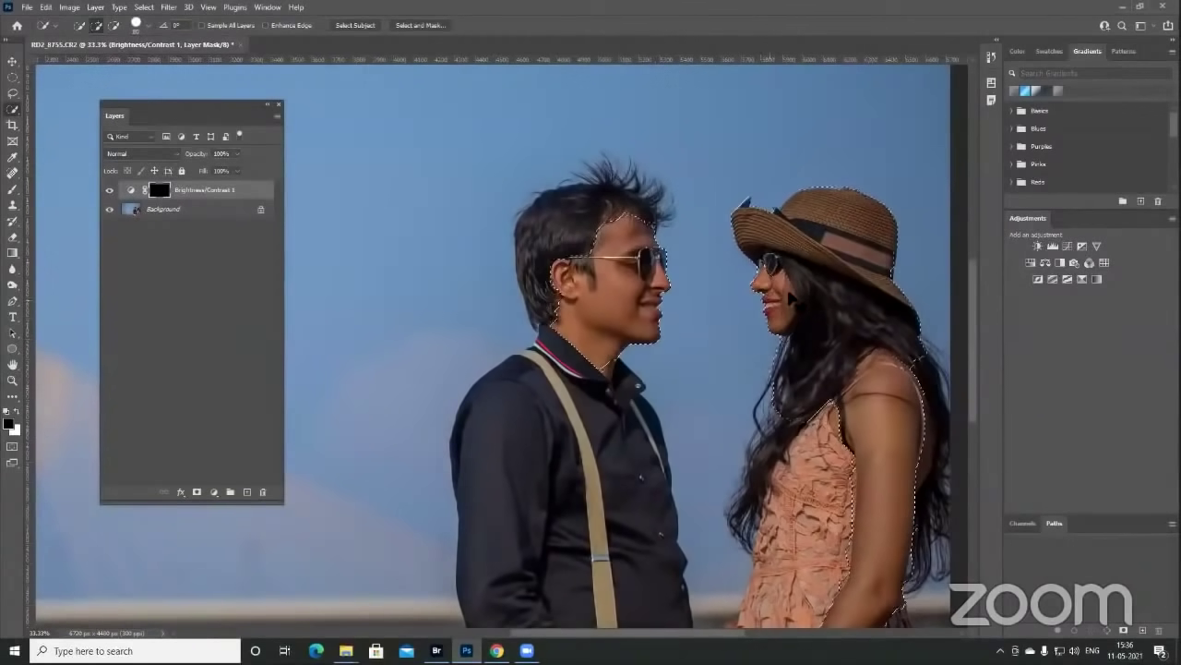
{"action": "left_click", "coordinate": [780, 283]}
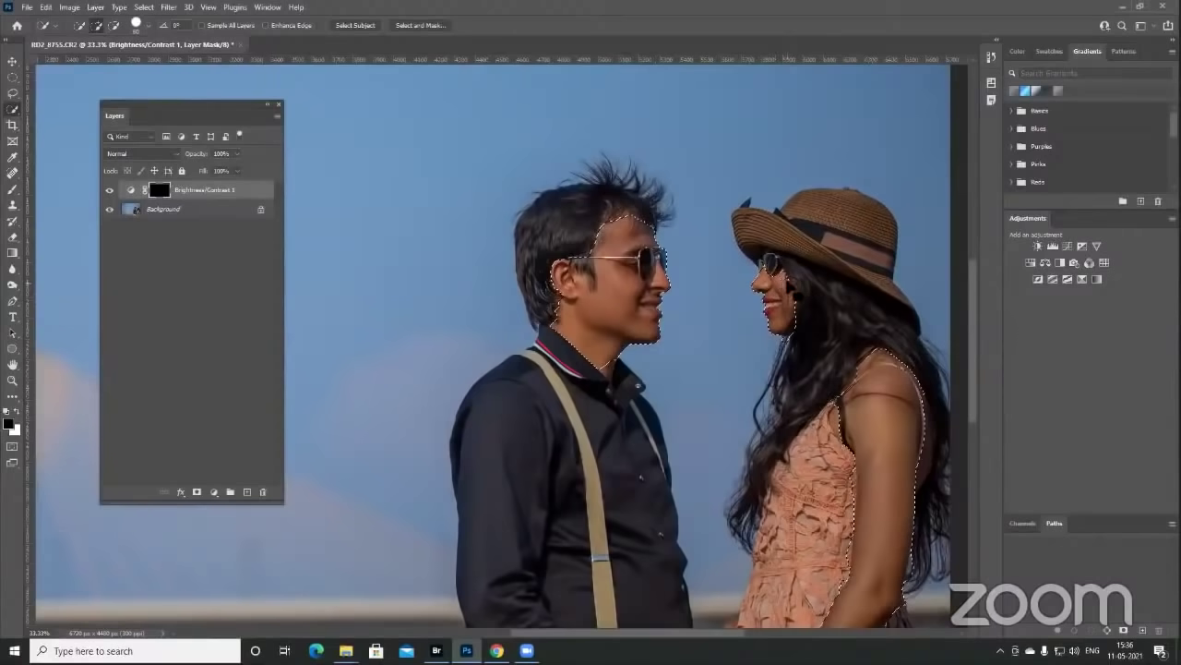
- Fill the selected skin areas with white on the Brightness/Contrast layer mask and clear the selection
{"action": "key", "text": "l"}
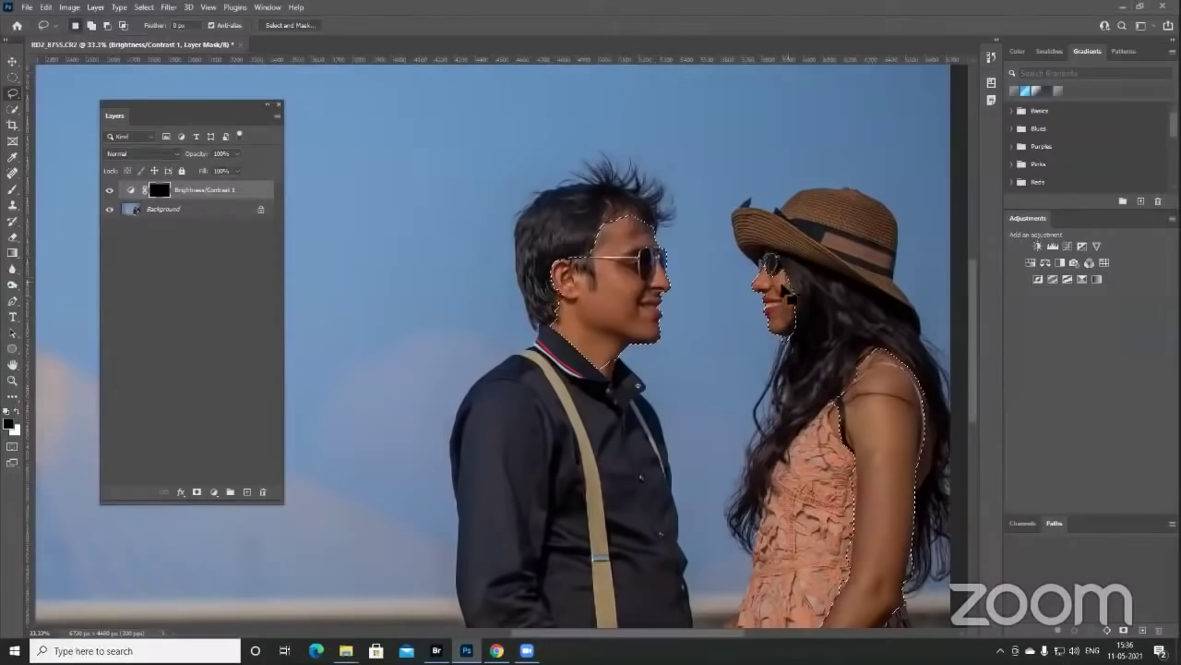
{"action": "left_click_drag", "start_coordinate": [723, 371], "coordinate": [548, 212]}
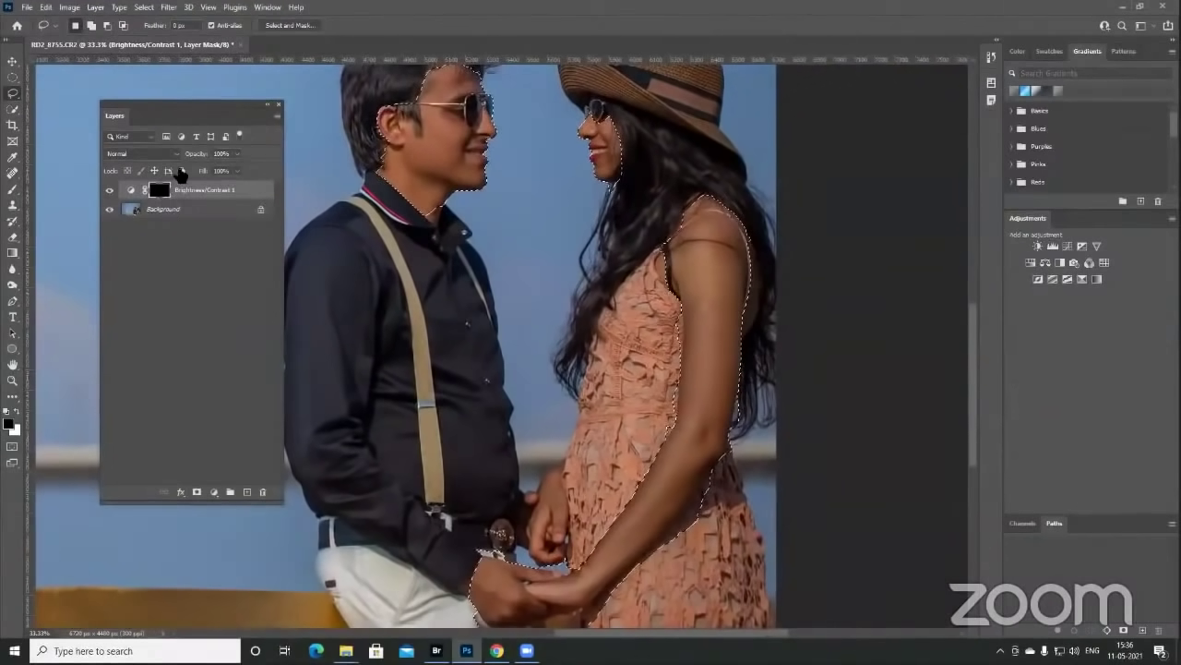
{"action": "key", "text": "ctrl+BackSpace"}
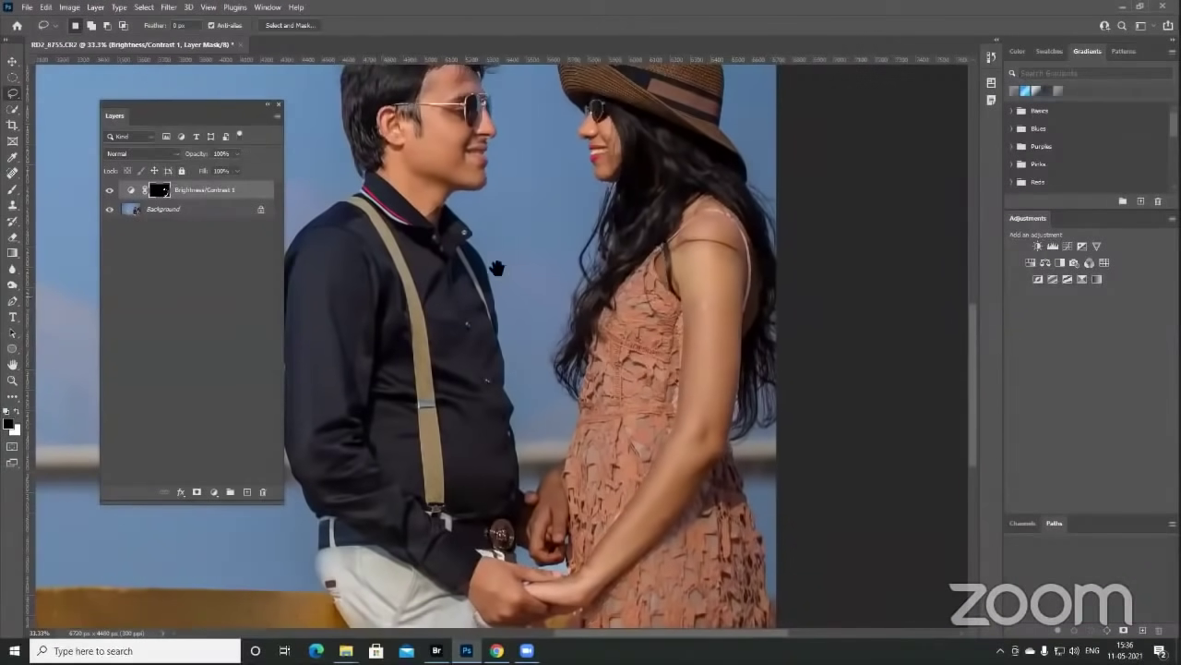
{"action": "key", "text": "ctrl+d"}
{"action": "left_click_drag", "start_coordinate": [537, 348], "coordinate": [541, 368]}
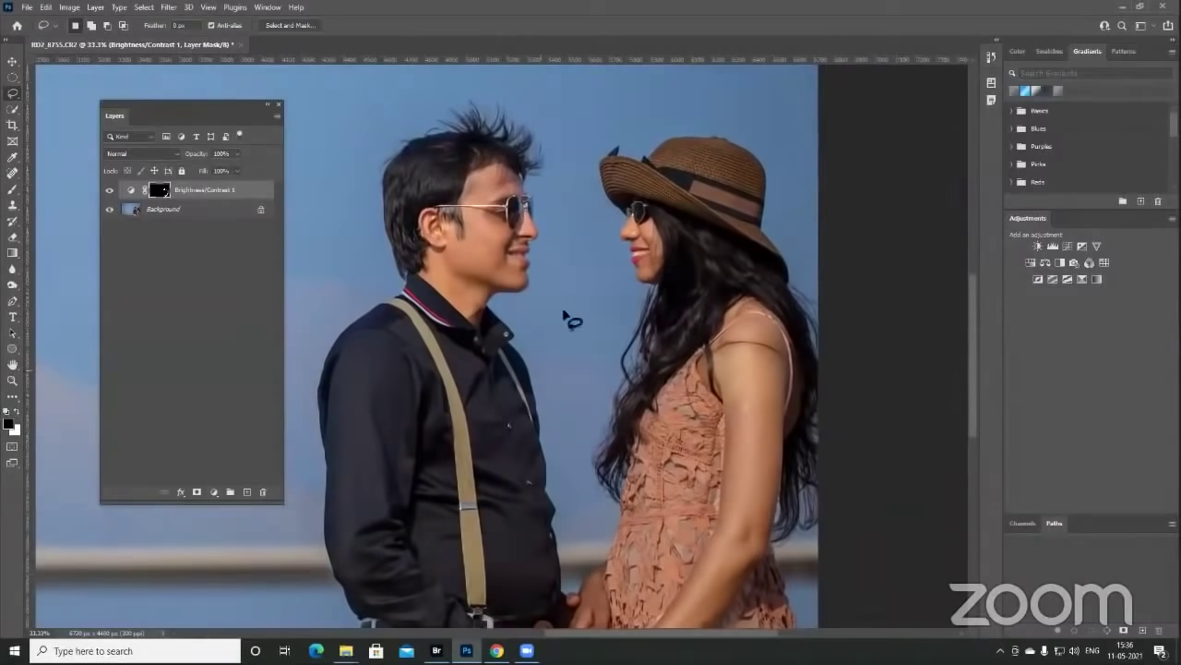
- Compare the photo with and without the Brightness/Contrast layer and examine the mask edge along the man's forehead and hairline
{"action": "left_click", "coordinate": [109, 191]}
{"action": "left_click", "coordinate": [110, 190]}
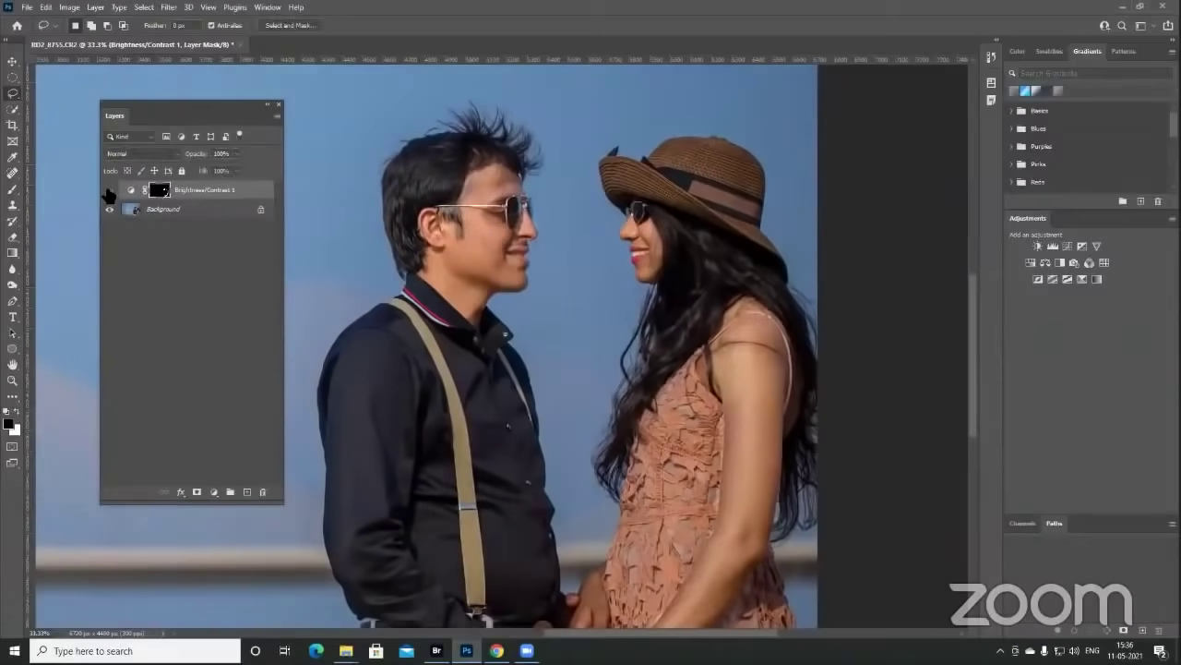
{"action": "left_click", "coordinate": [110, 190]}
{"action": "left_click", "coordinate": [110, 190]}
{"action": "key", "text": "b"}
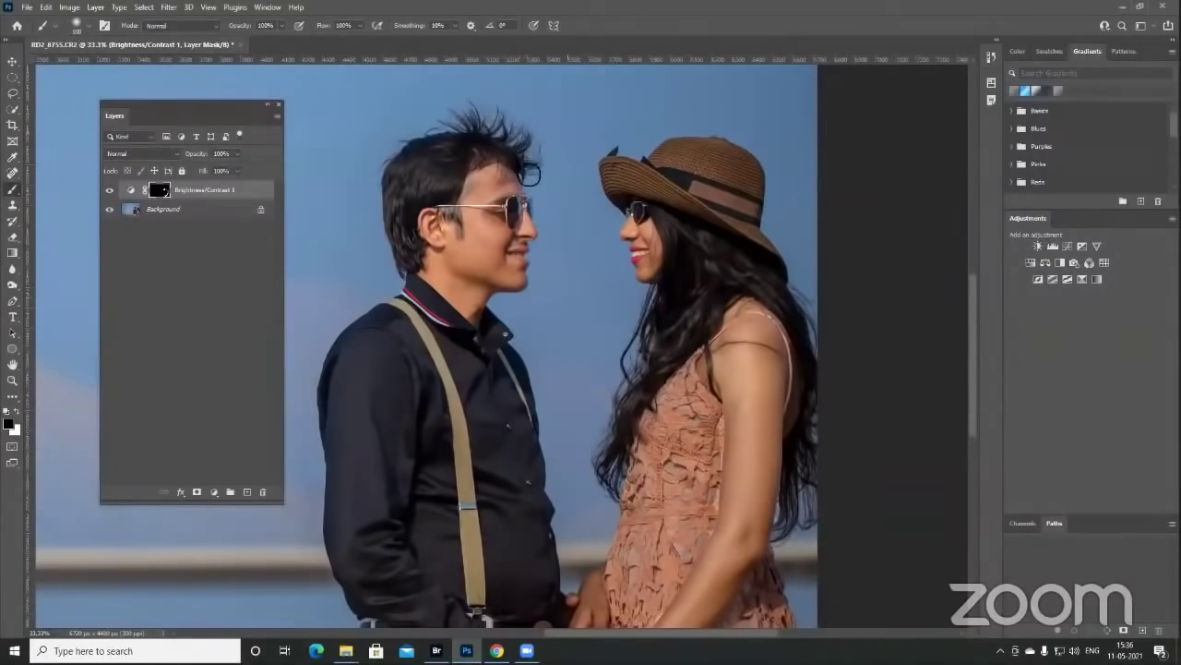
{"action": "key", "text": "z"}
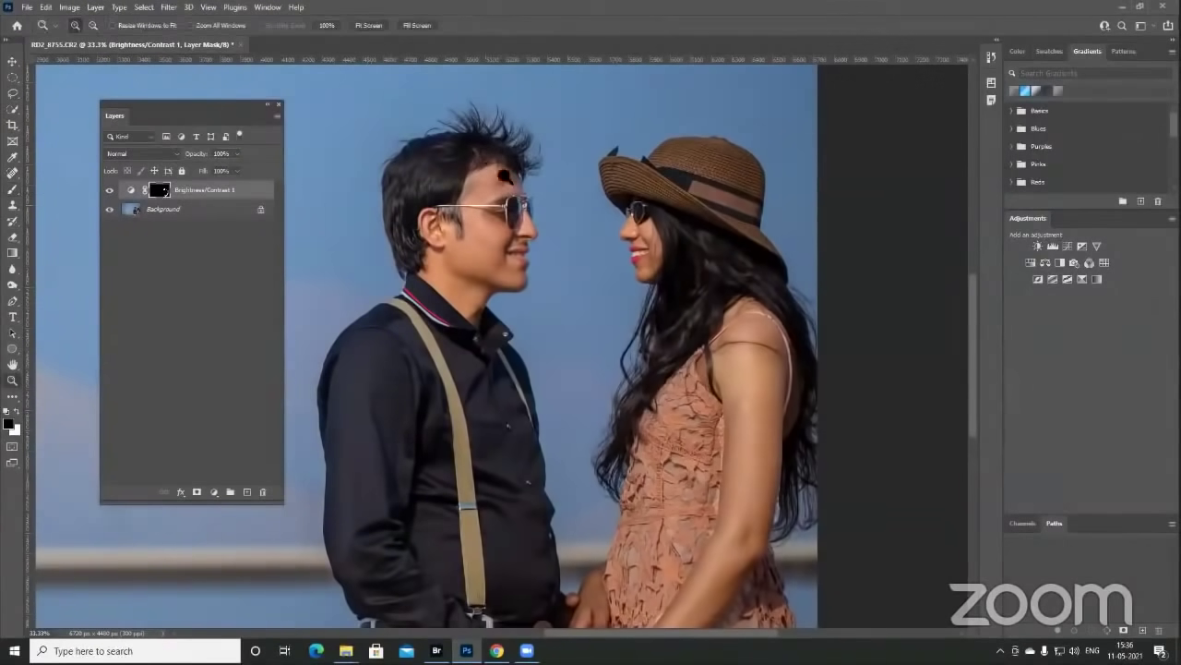
{"action": "left_click_drag", "start_coordinate": [476, 156], "coordinate": [572, 234]}
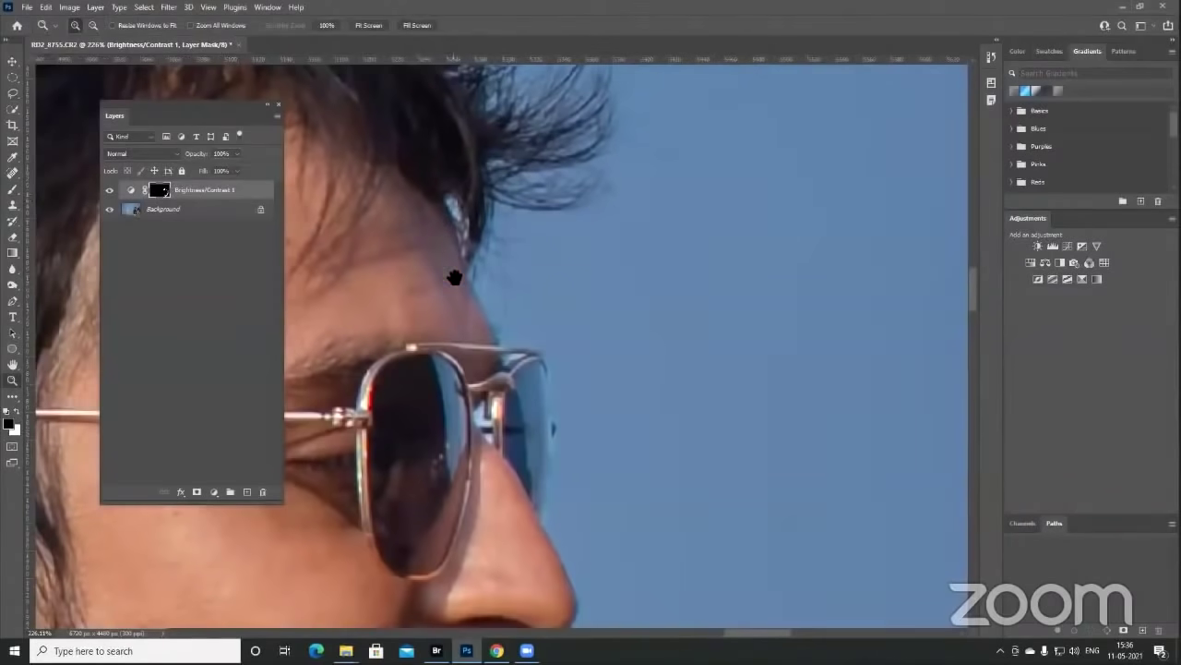
{"action": "left_click_drag", "start_coordinate": [454, 277], "coordinate": [833, 330]}
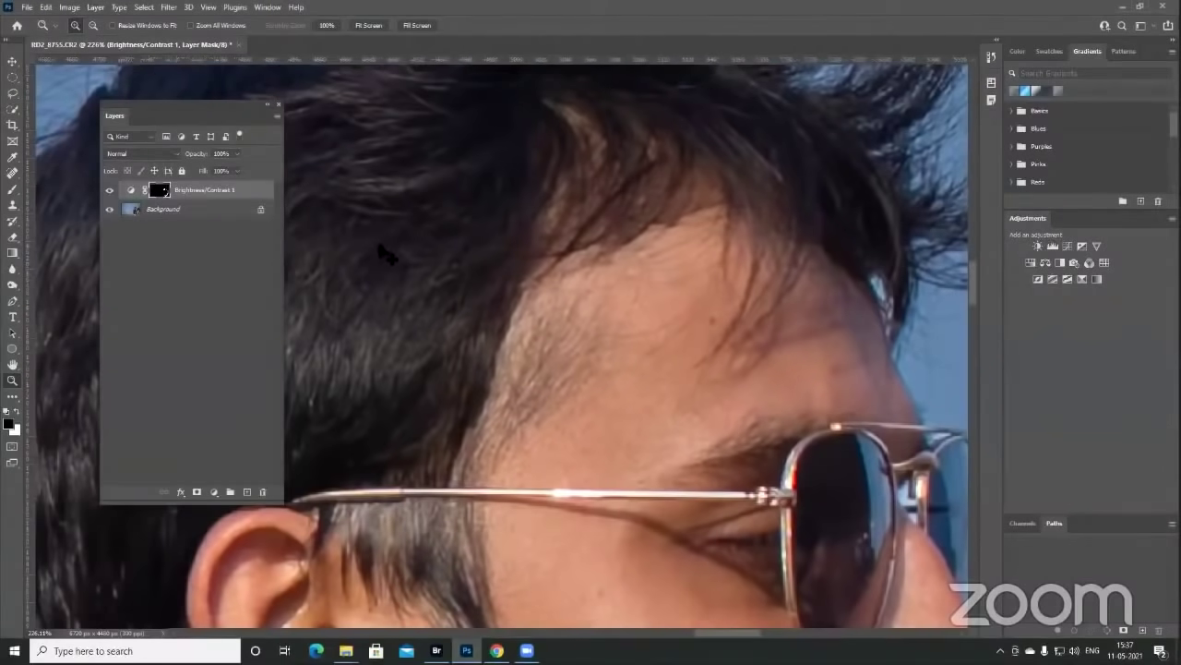
{"action": "key", "text": "ctrl+1"}
{"action": "key", "text": "ctrl+minus"}
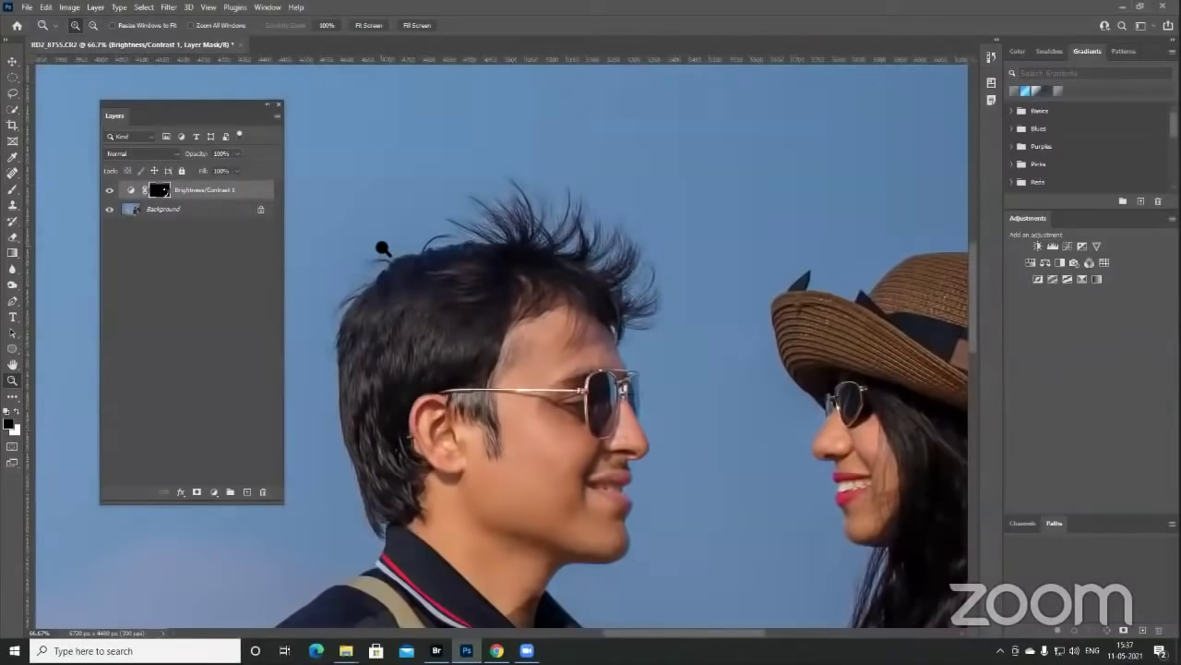
- Feather the Brightness/Contrast layer mask by a few pixels to soften the edge around the brightened skin
{"action": "double_click", "coordinate": [170, 194]}
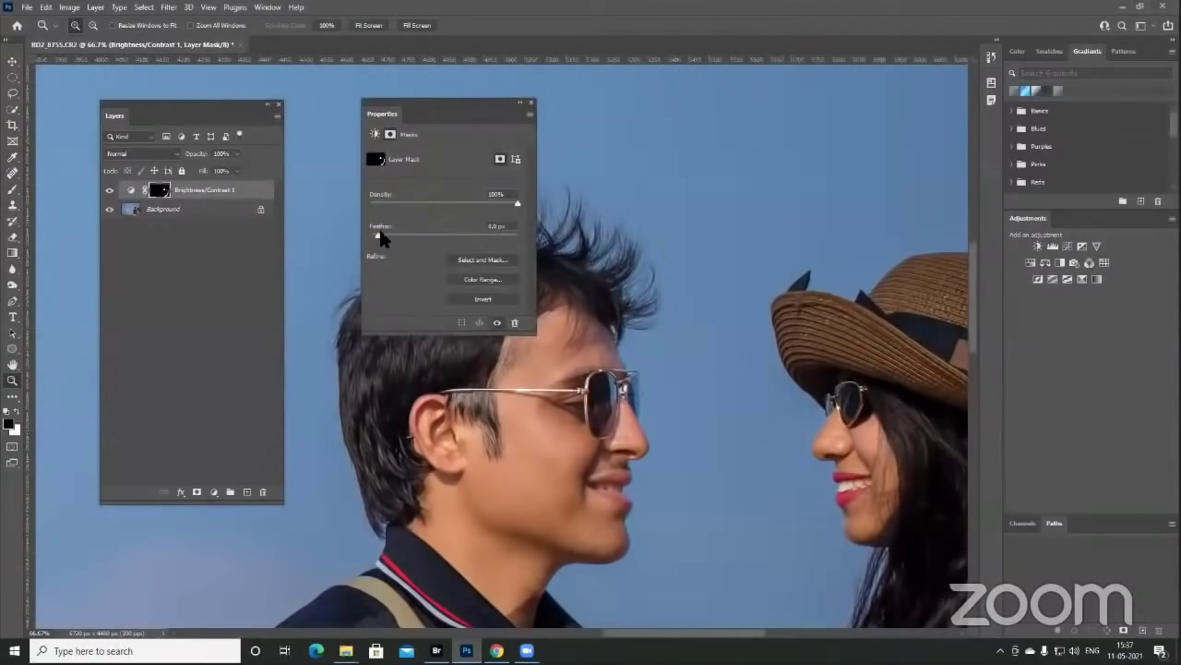
{"action": "left_click_drag", "start_coordinate": [379, 235], "coordinate": [382, 235]}
{"action": "left_click_drag", "start_coordinate": [380, 234], "coordinate": [385, 235]}
{"action": "left_click", "coordinate": [369, 235]}
{"action": "left_click_drag", "start_coordinate": [414, 98], "coordinate": [337, 92]}
{"action": "left_click_drag", "start_coordinate": [553, 314], "coordinate": [569, 246]}
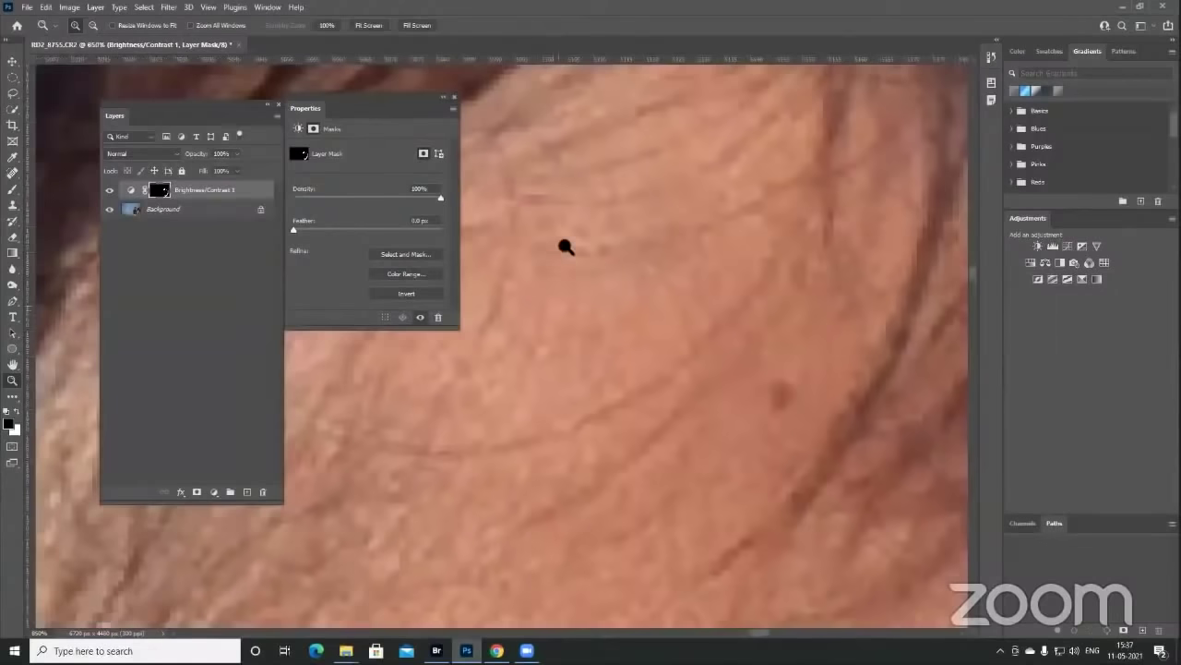
{"action": "scroll", "coordinate": [566, 246], "scroll_direction": "down", "scroll_amount": 4}
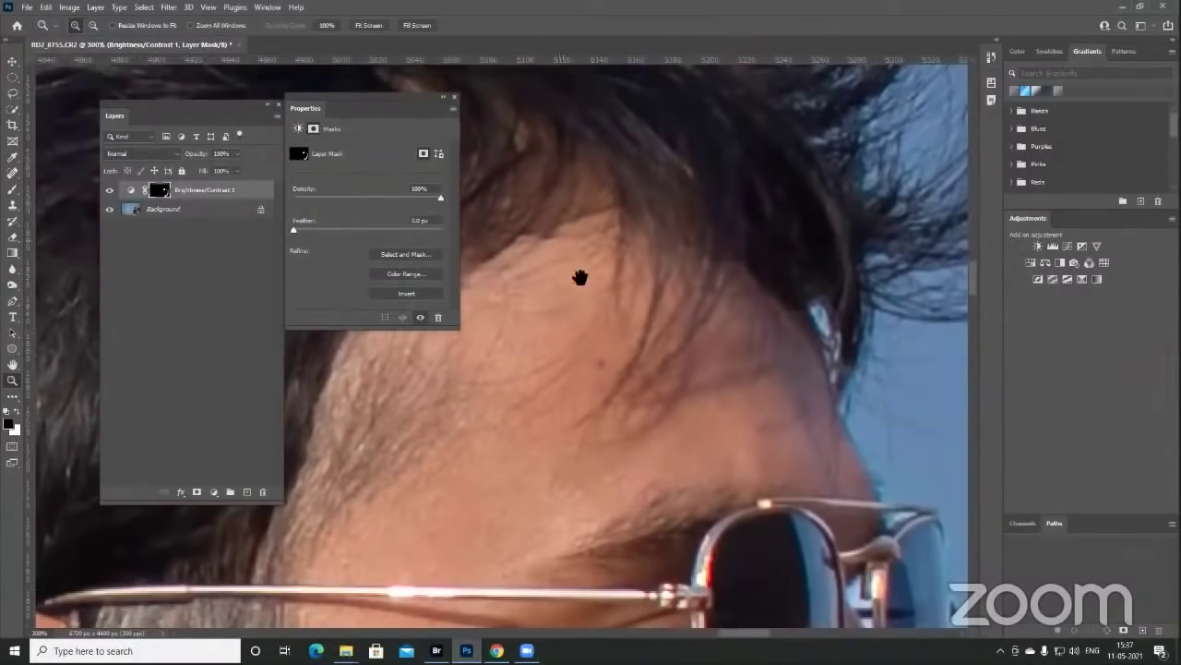
{"action": "left_click_drag", "start_coordinate": [575, 274], "coordinate": [718, 330]}
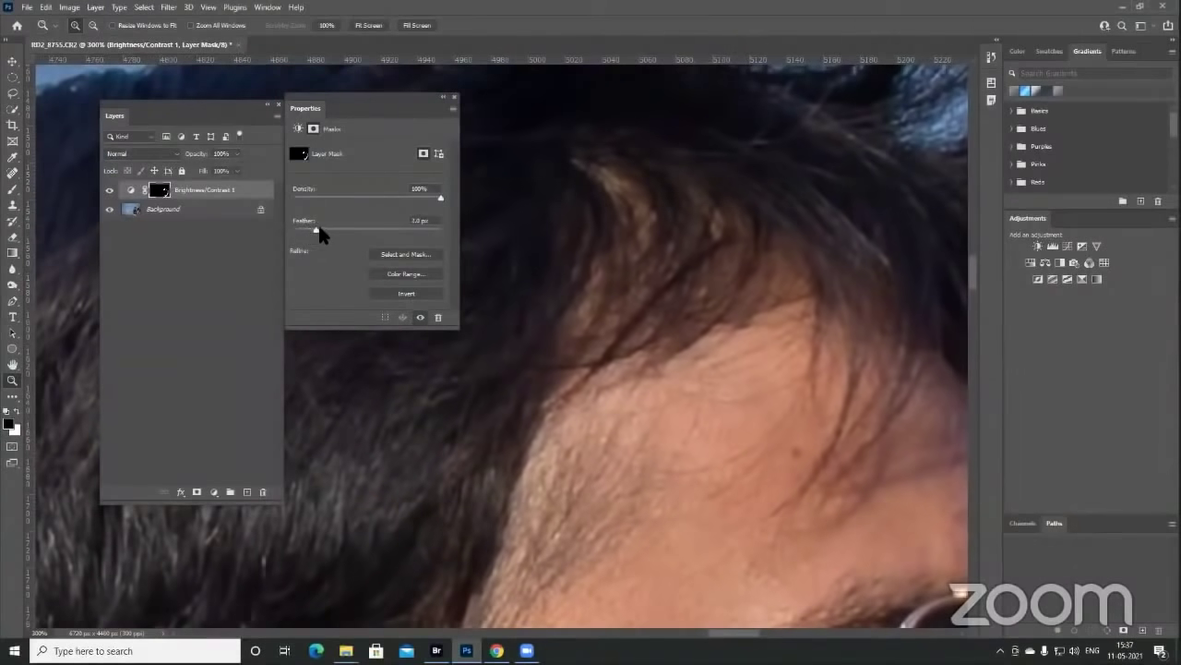
{"action": "left_click_drag", "start_coordinate": [318, 227], "coordinate": [321, 227]}
{"action": "scroll", "coordinate": [72, 310], "scroll_direction": "right", "scroll_amount": 5}
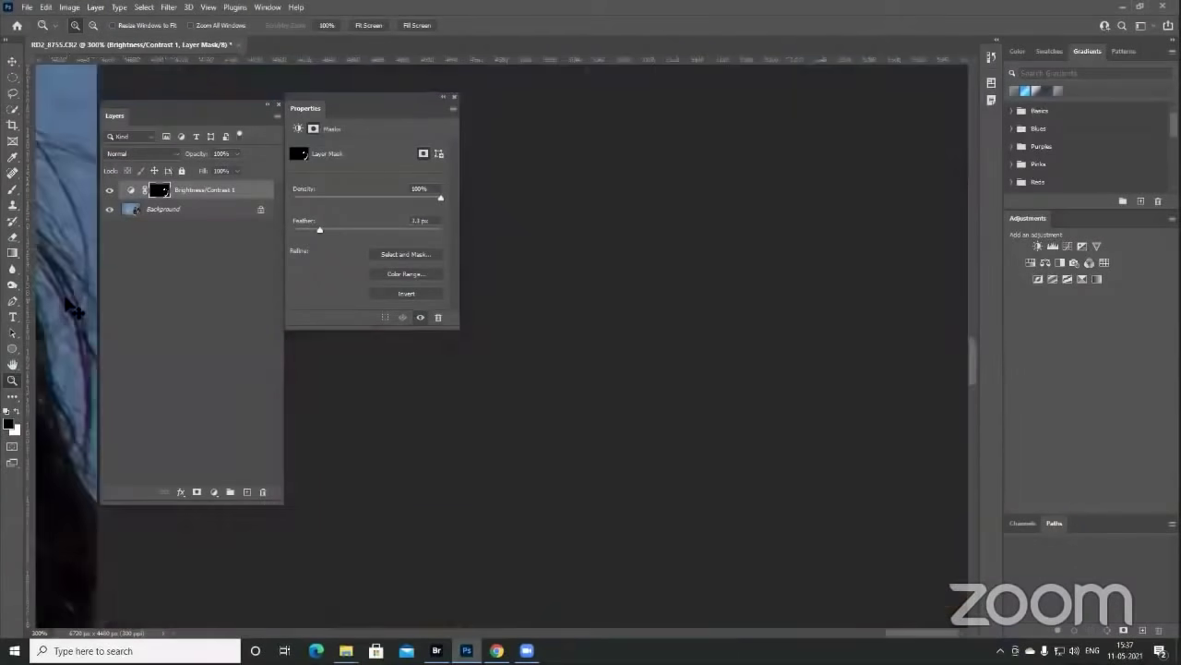
{"action": "scroll", "coordinate": [72, 310], "scroll_direction": "down", "scroll_amount": 10}
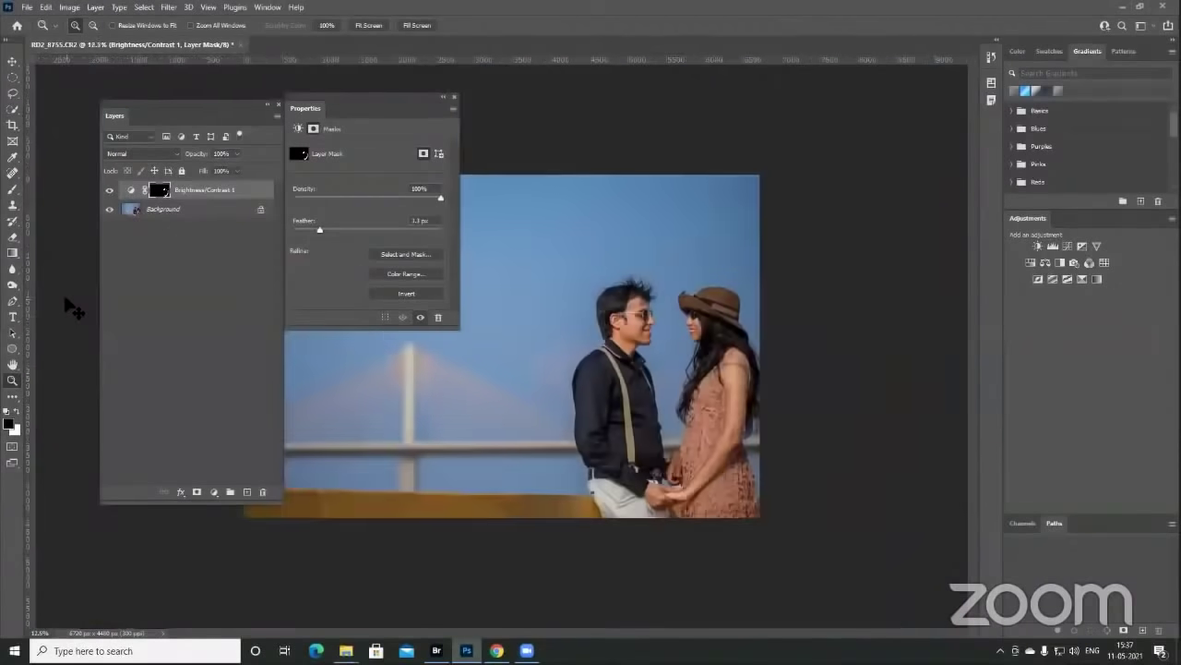
{"action": "scroll", "coordinate": [72, 310], "scroll_direction": "down", "scroll_amount": 1}
{"action": "key", "text": "Tab"}
{"action": "key", "text": "shift+Tab"}
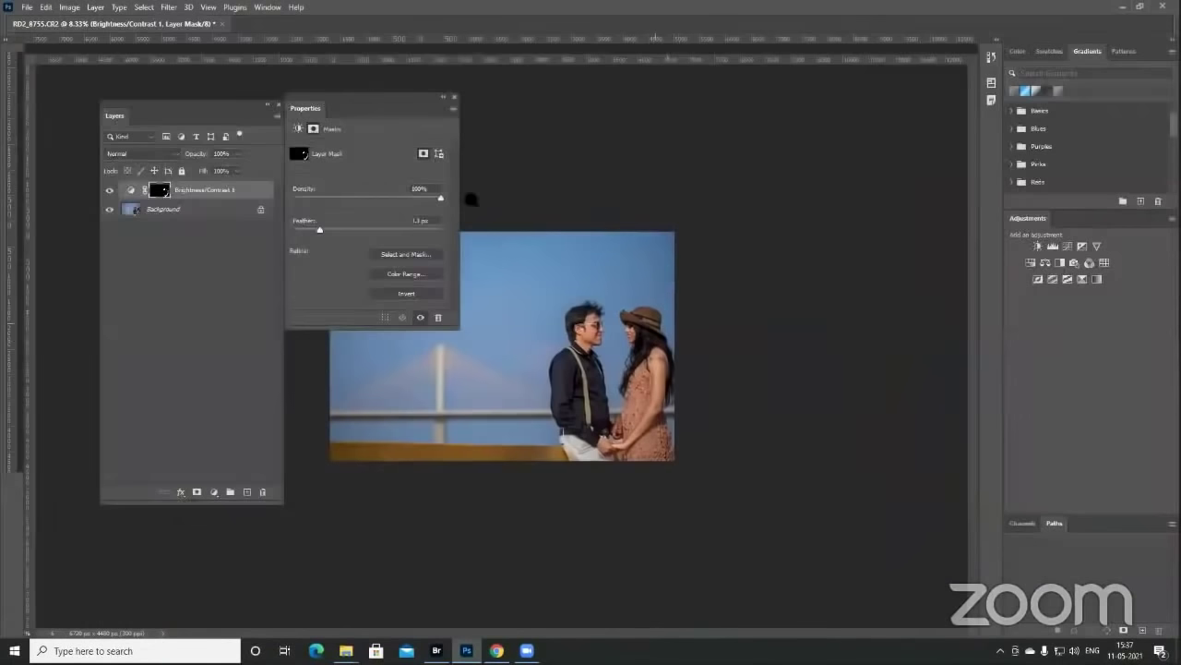
{"action": "key", "text": "Tab"}
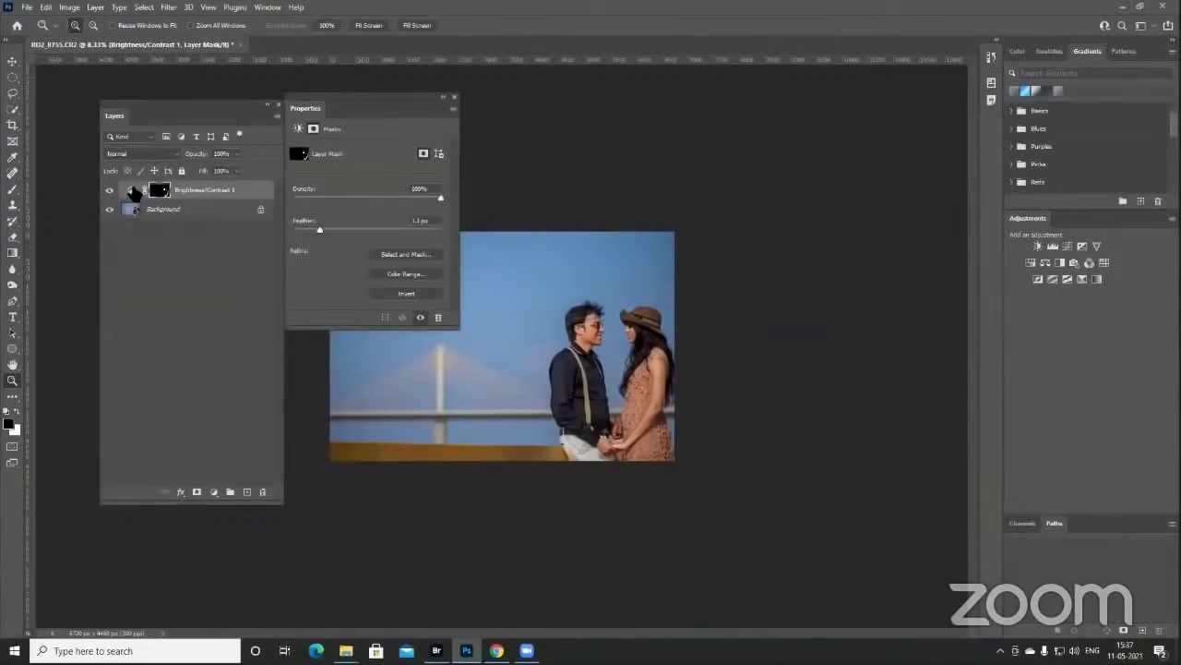
- Set the Brightness/Contrast layer's brightness to 36 and check the couple's skin closer up
{"action": "left_click", "coordinate": [132, 190]}
{"action": "left_click_drag", "start_coordinate": [392, 182], "coordinate": [378, 180]}
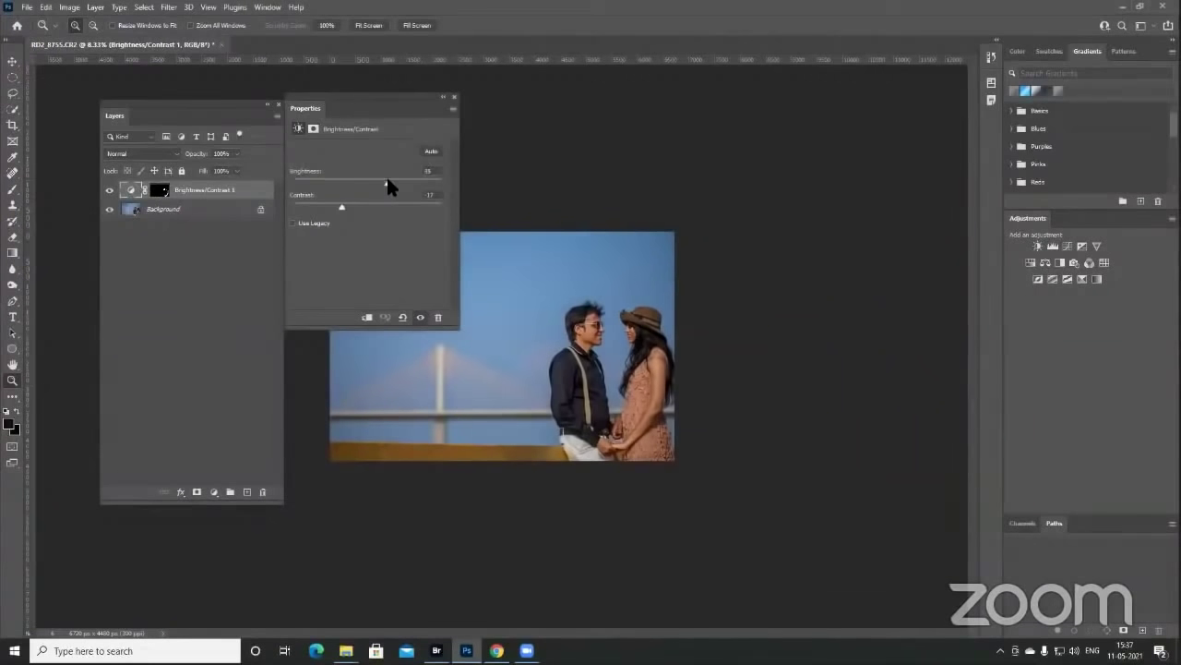
{"action": "left_click", "coordinate": [578, 490]}
{"action": "key", "text": "shift+Tab"}
{"action": "key", "text": "shift+Tab"}
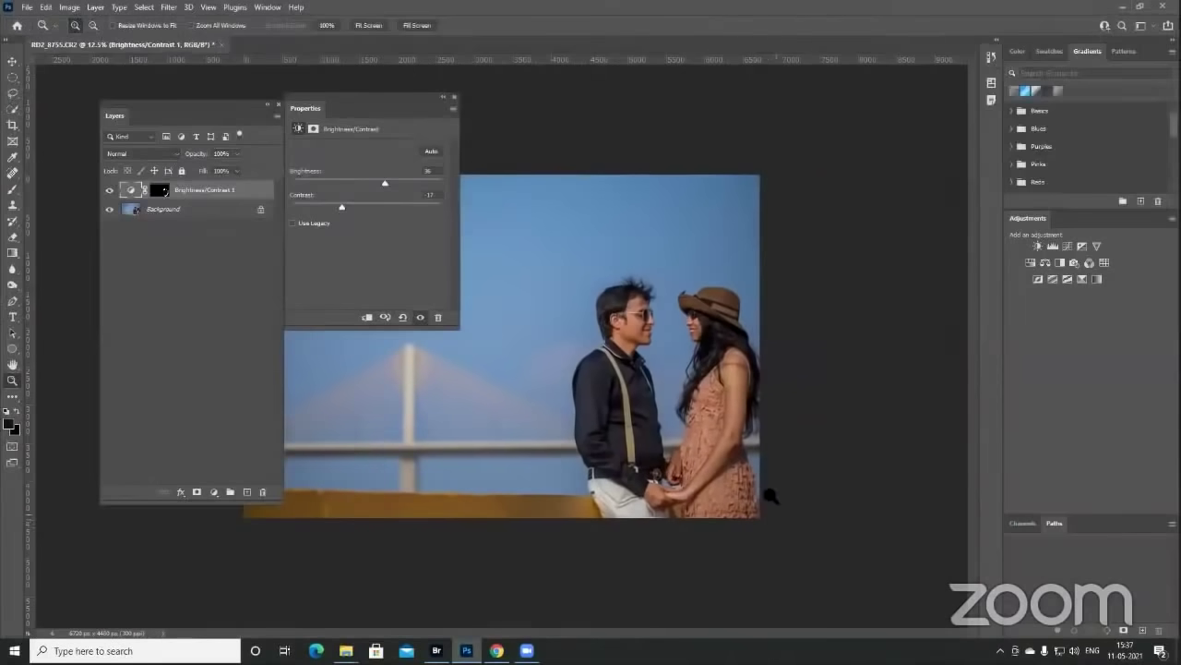
- Load the Brightness/Contrast layer mask as a selection and open the SkinFiner filter on the Background layer
{"action": "left_click", "coordinate": [161, 191], "text": "ctrl"}
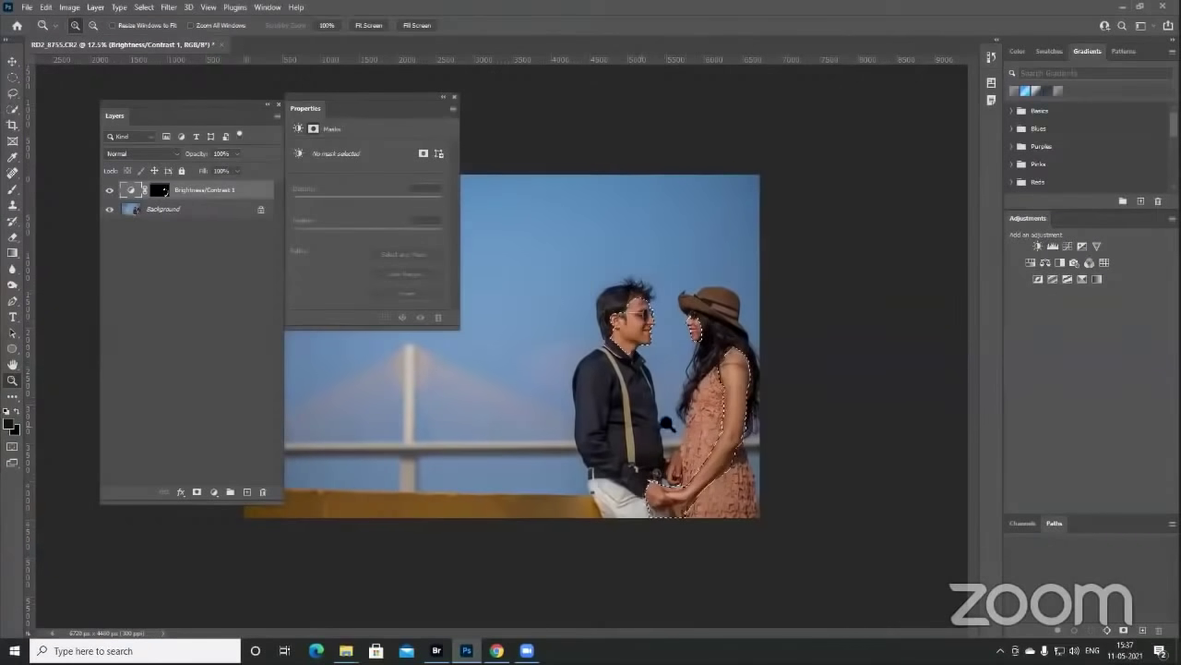
{"action": "left_click", "coordinate": [130, 210]}
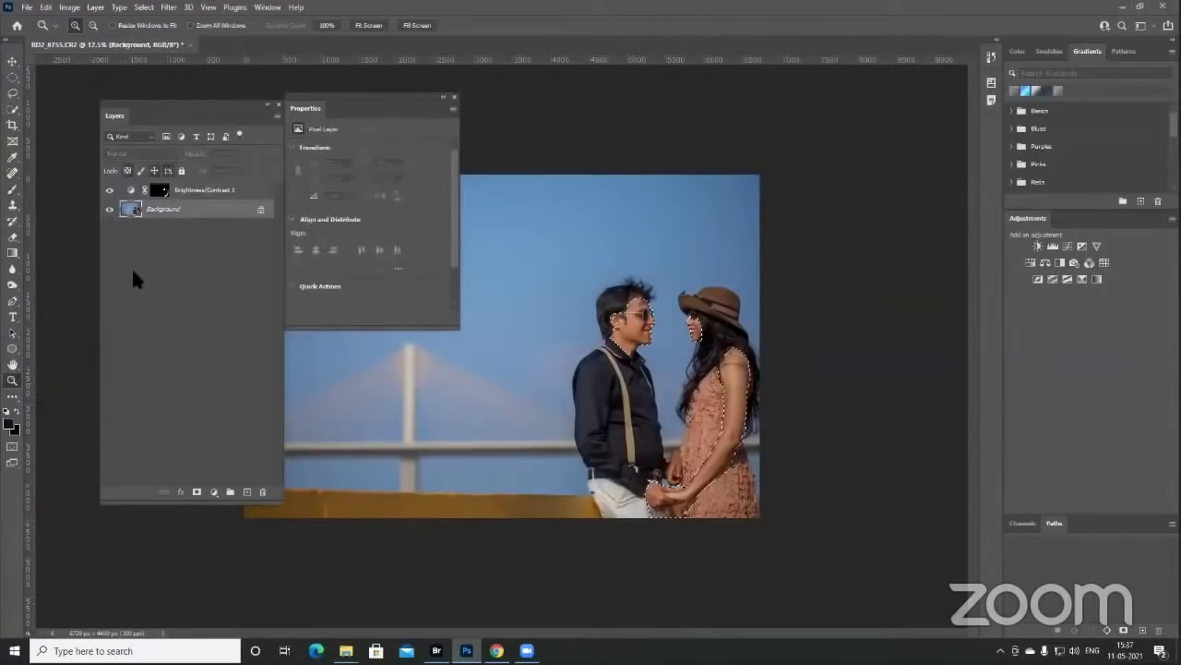
{"action": "left_click", "coordinate": [169, 7]}
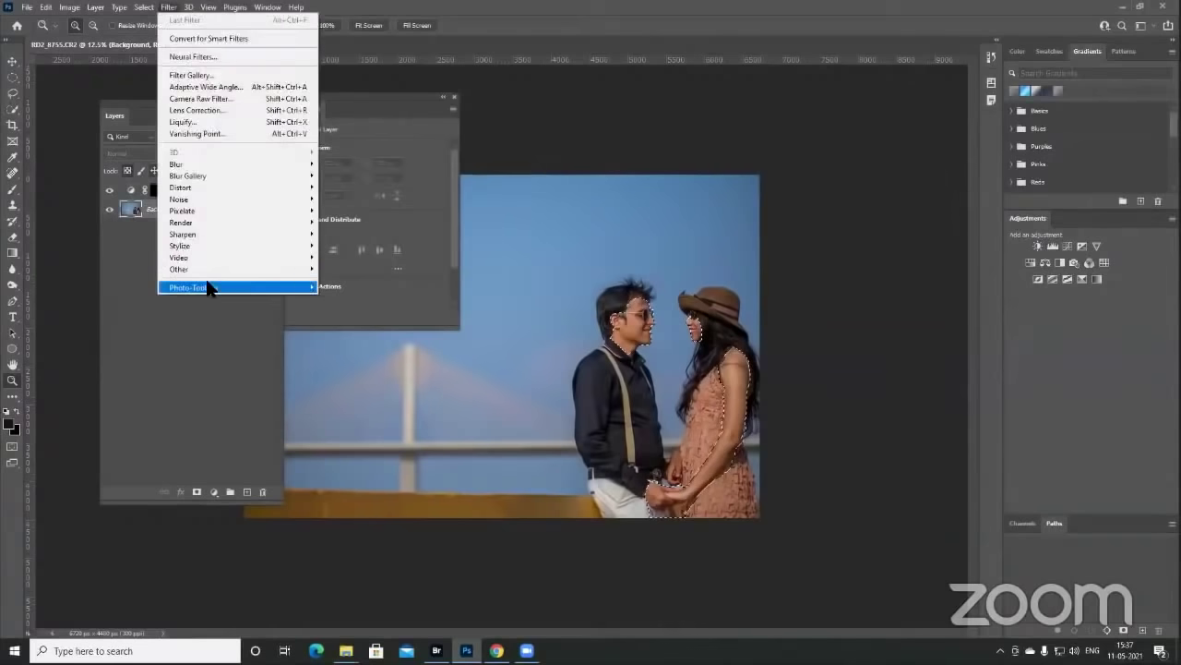
{"action": "mouse_move", "coordinate": [295, 288]}
{"action": "left_click", "coordinate": [340, 287]}
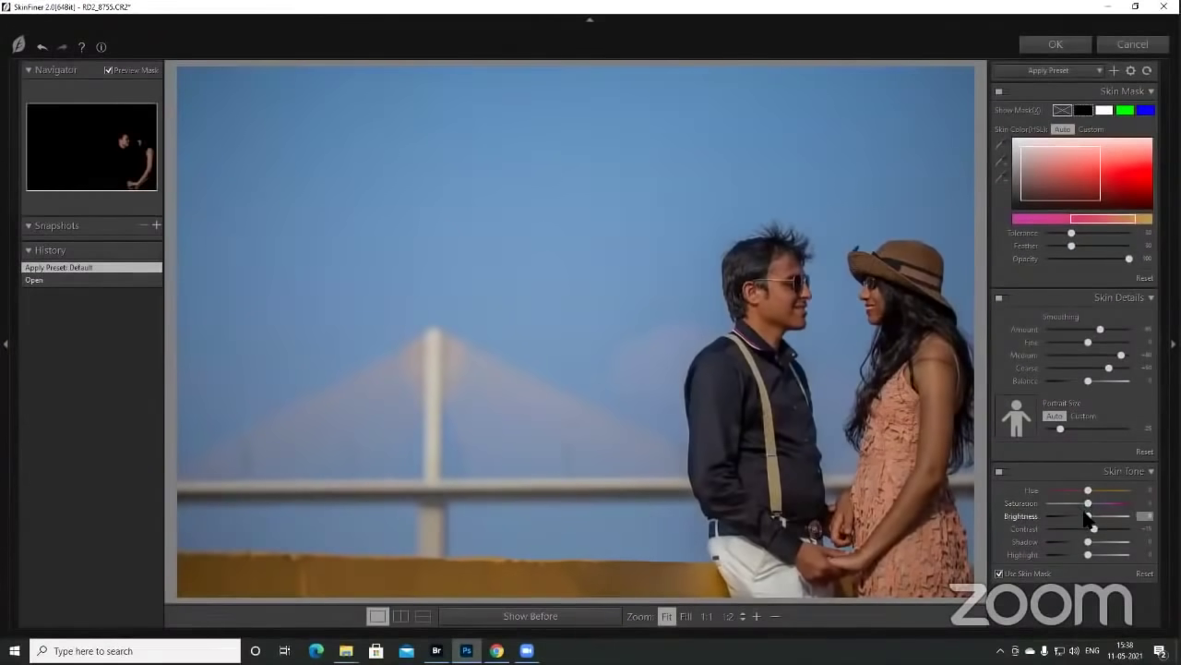
- Set the SkinFiner skin tone brightness to +22, apply the filter and clear the selection
{"action": "left_click_drag", "start_coordinate": [1088, 515], "coordinate": [1097, 515]}
{"action": "left_click", "coordinate": [1055, 45]}
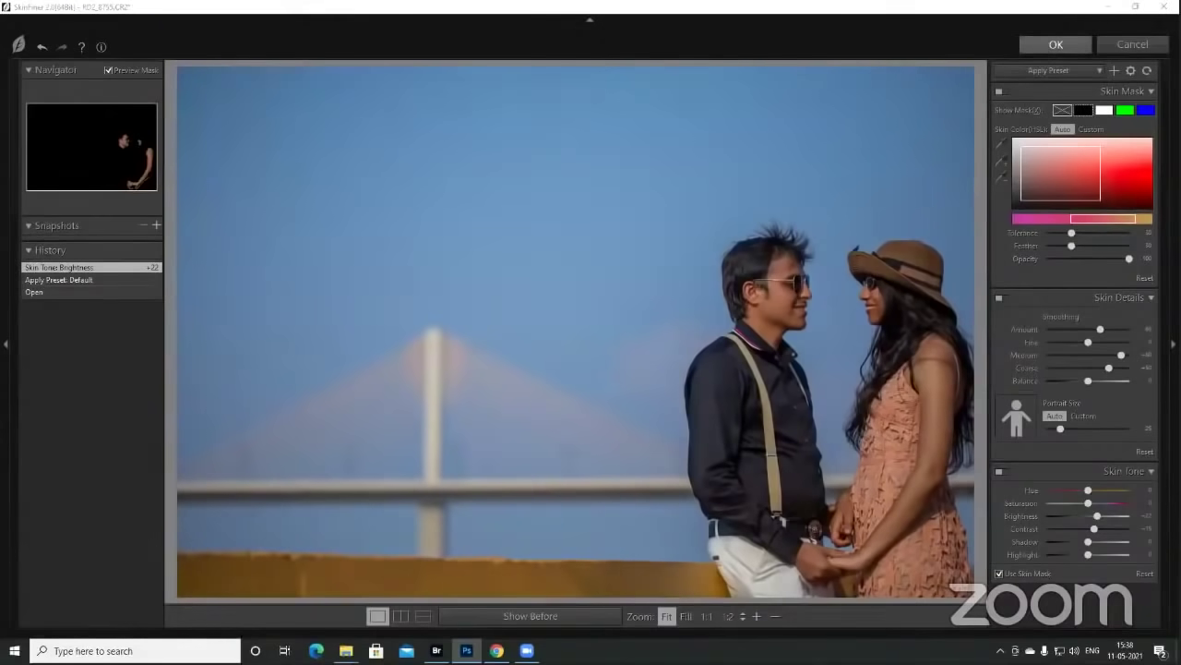
{"action": "key", "text": "ctrl+d"}
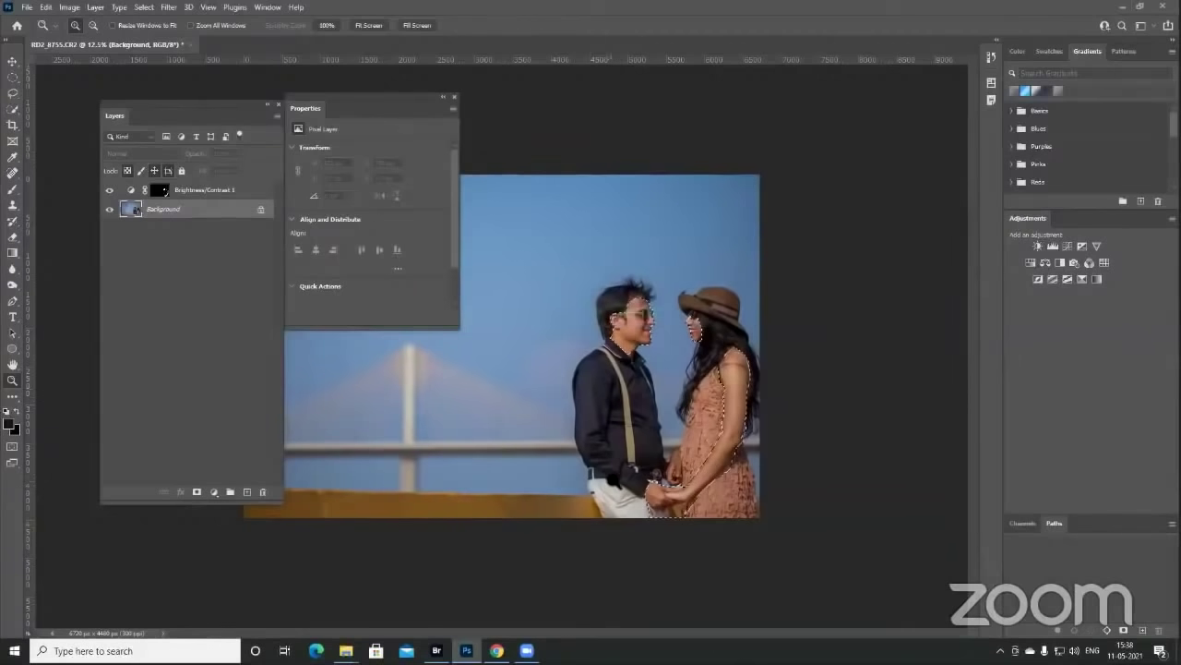
{"action": "key", "text": "ctrl+d"}
- Examine the smoothed skin on the couple's faces and arms up close and in the whole photo
{"action": "left_click", "coordinate": [711, 411]}
{"action": "left_click", "coordinate": [764, 420]}
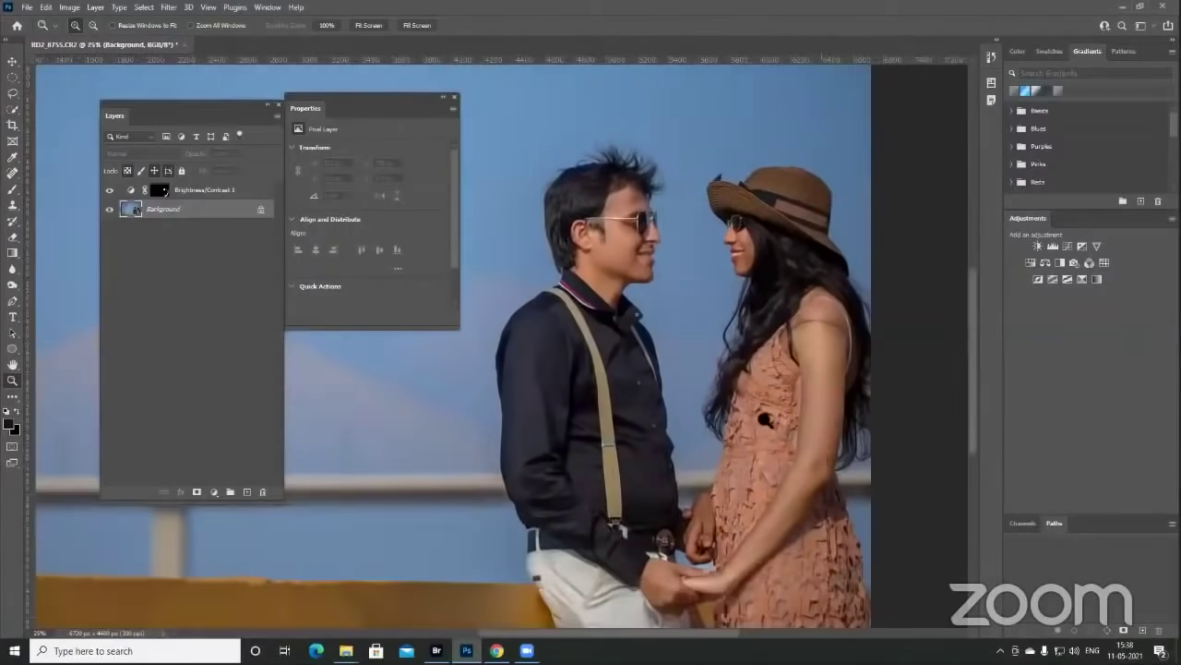
{"action": "left_click_drag", "start_coordinate": [764, 420], "coordinate": [738, 403]}
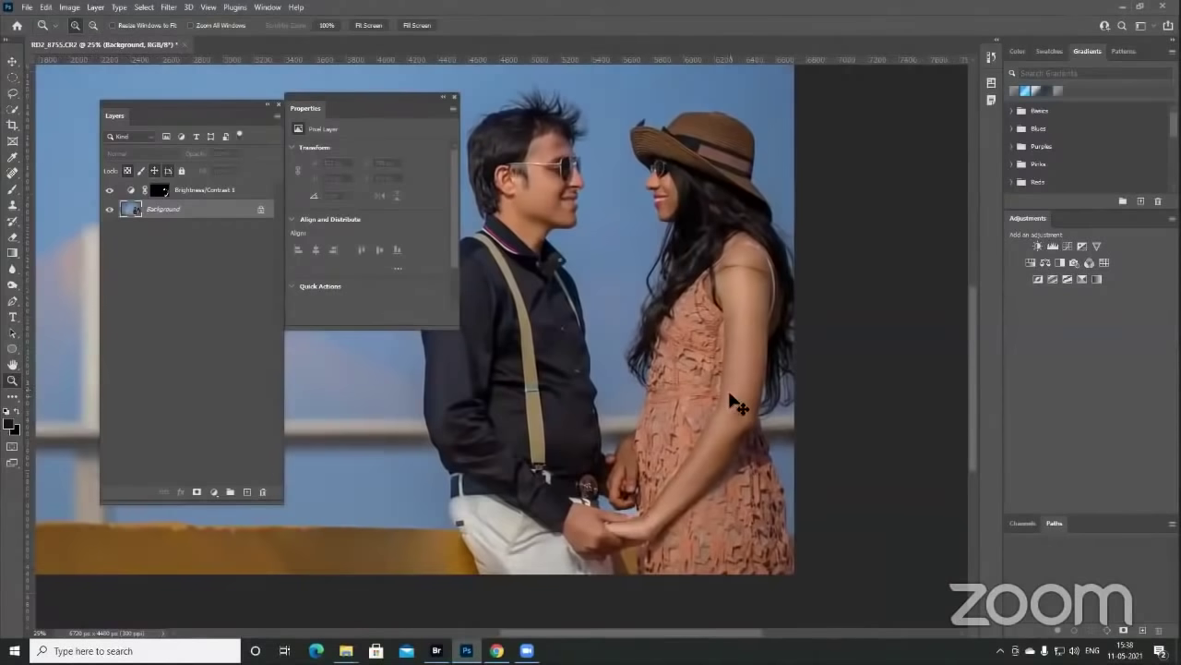
{"action": "left_click", "coordinate": [734, 404], "text": "alt"}
{"action": "left_click", "coordinate": [736, 403], "text": "alt"}
{"action": "left_click", "coordinate": [730, 401], "text": "alt"}
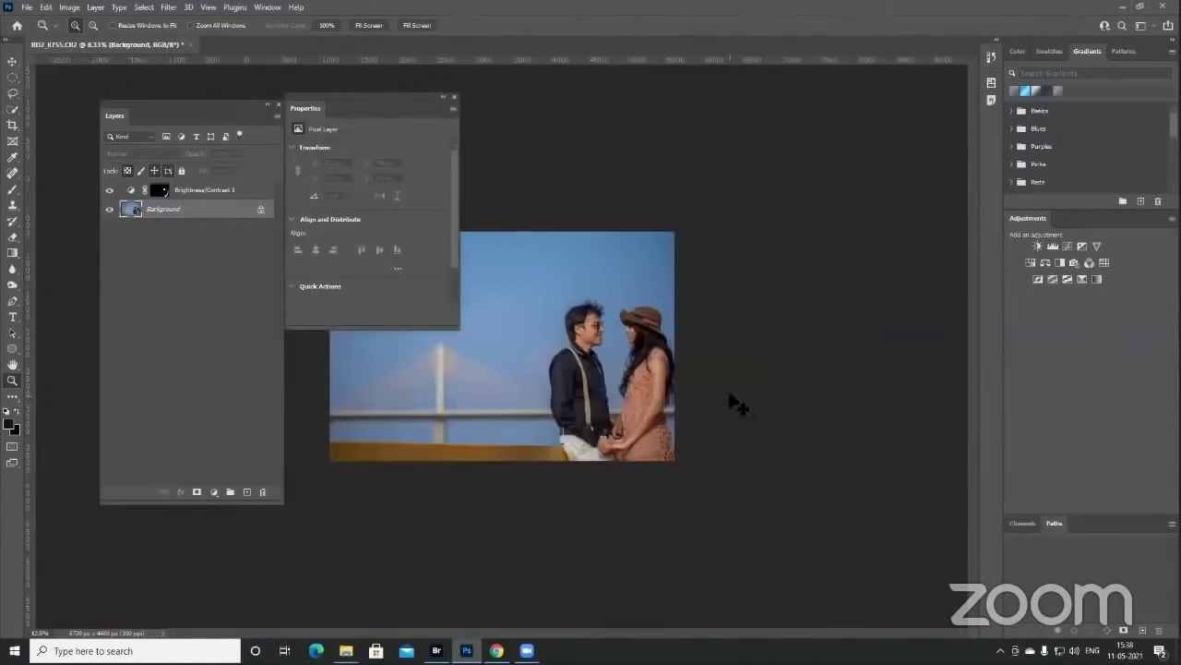
{"action": "left_click", "coordinate": [730, 401]}
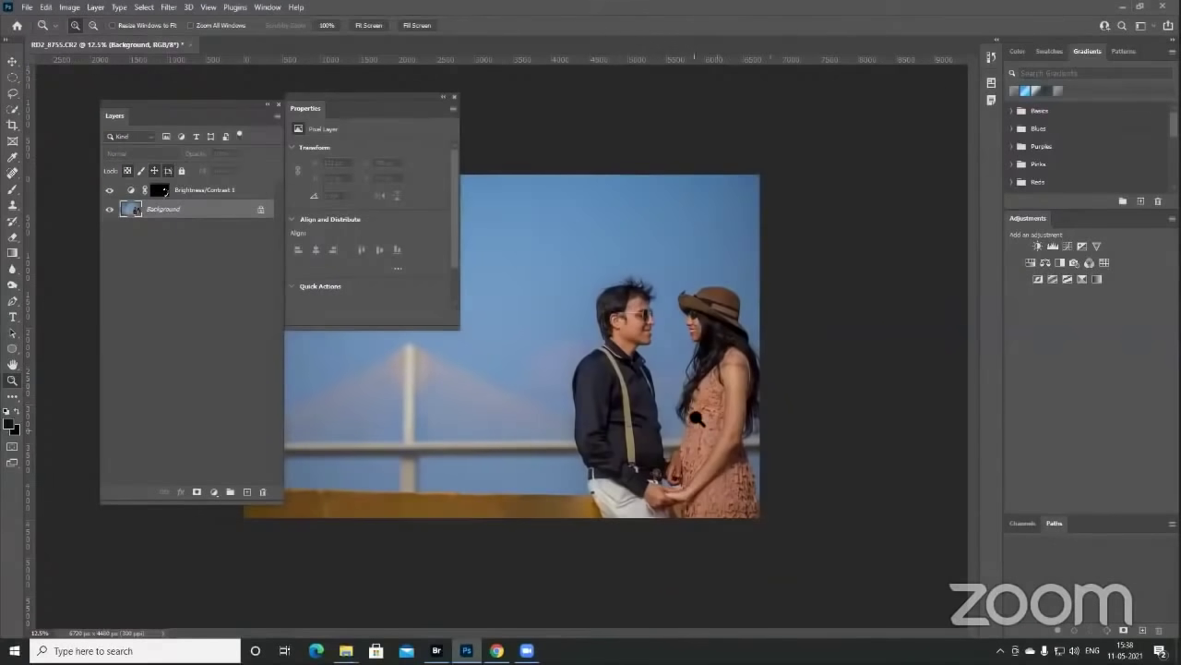
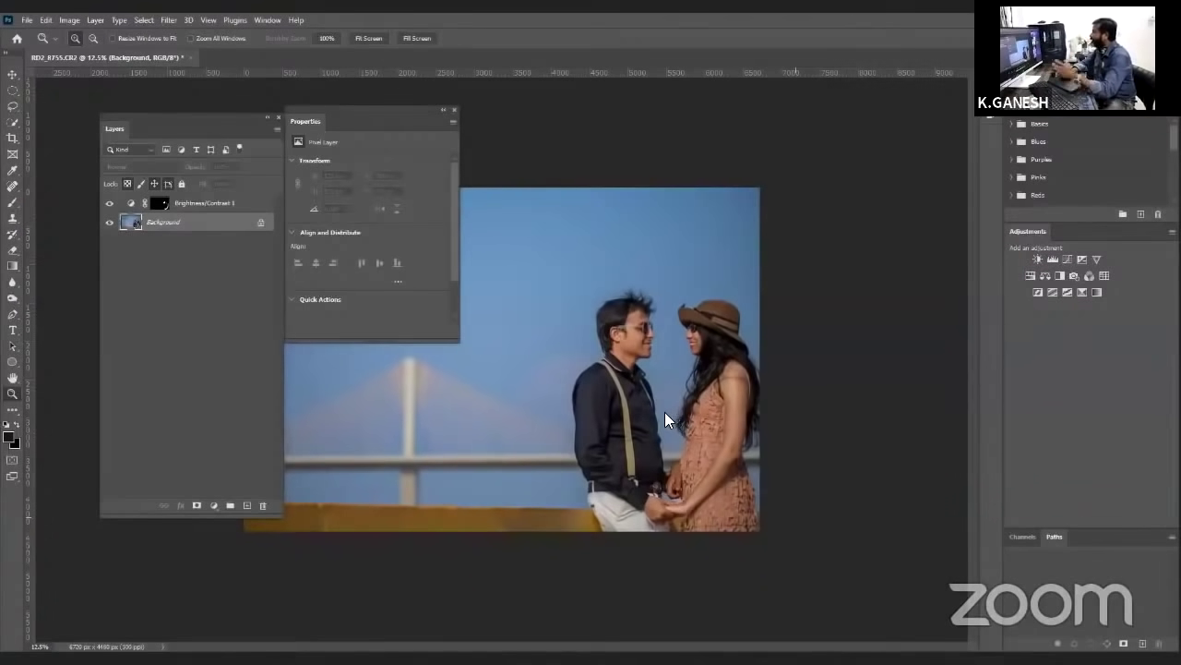
- Add a Soft Light layer named Highlights filled with 50% gray above the Brightness/Contrast layer, and close the Properties
{"action": "left_click", "coordinate": [240, 205]}
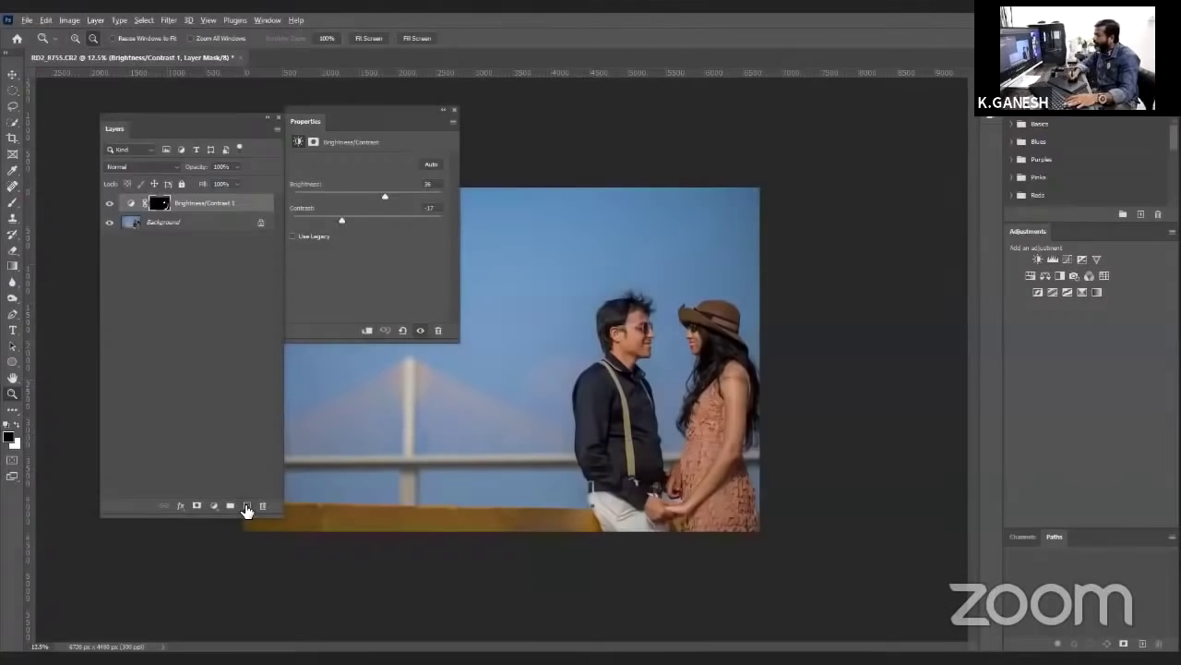
{"action": "left_click", "coordinate": [246, 506], "text": "alt"}
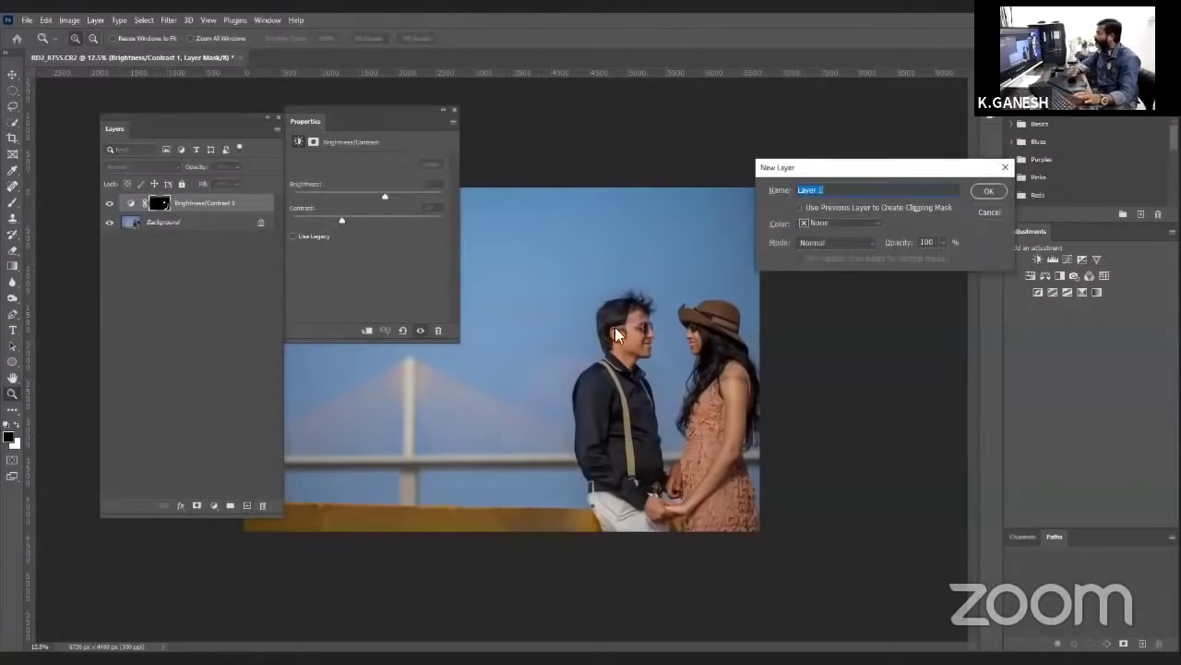
{"action": "left_click_drag", "start_coordinate": [798, 171], "coordinate": [553, 189]}
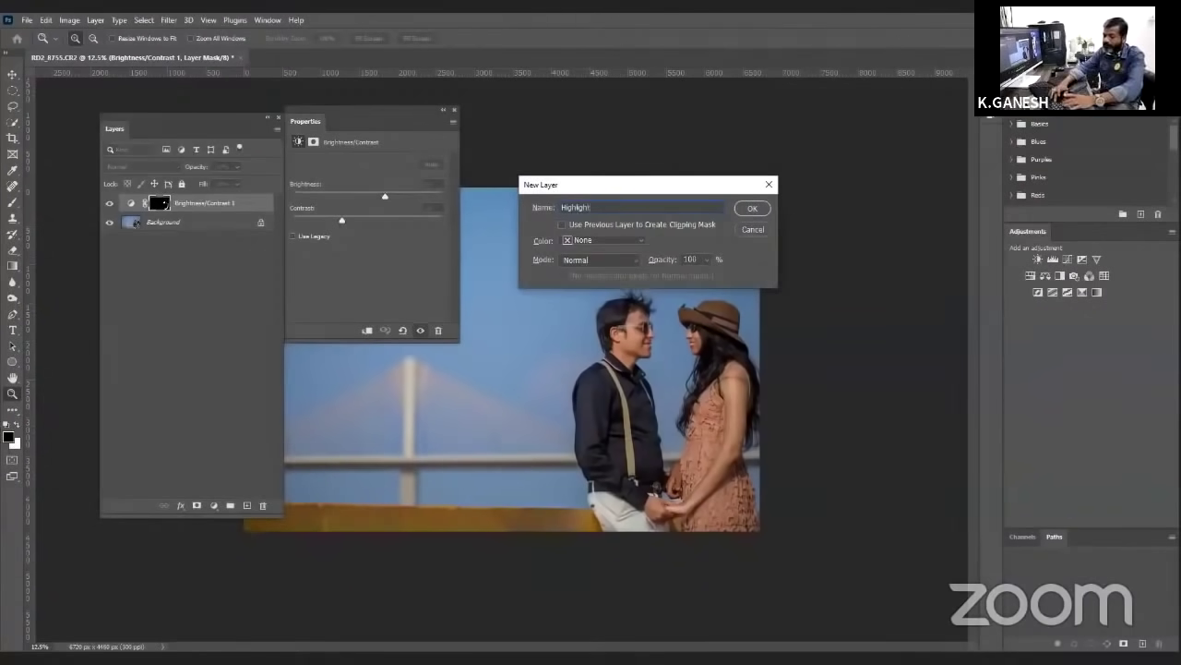
{"action": "left_click", "coordinate": [577, 263]}
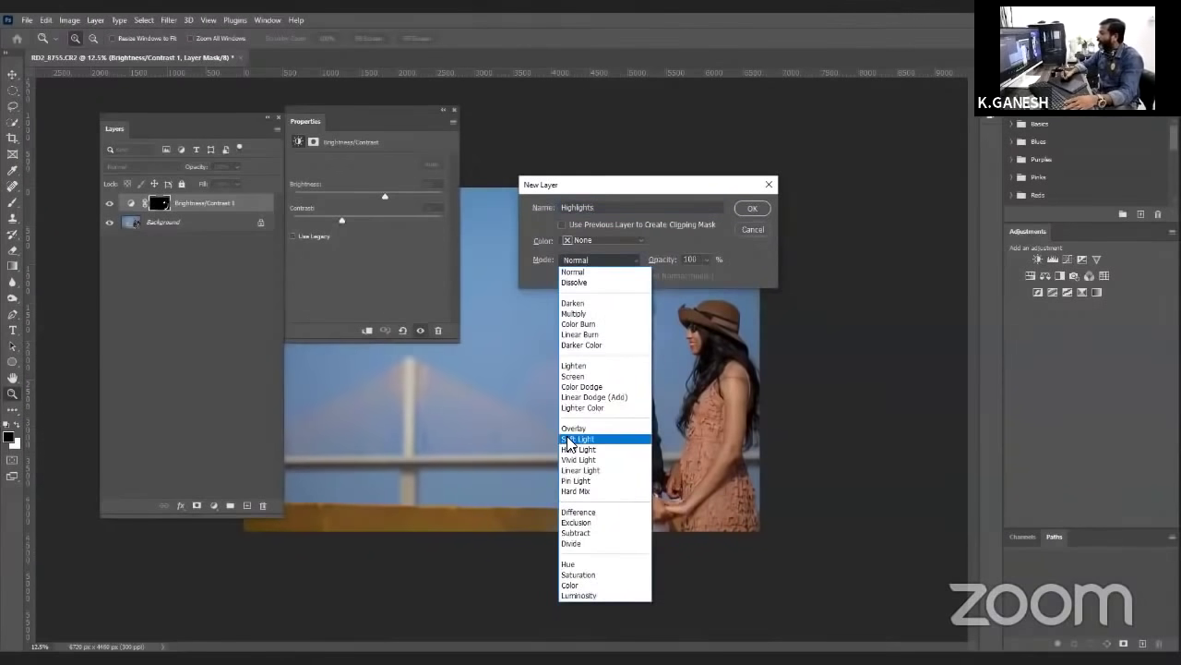
{"action": "left_click", "coordinate": [568, 440]}
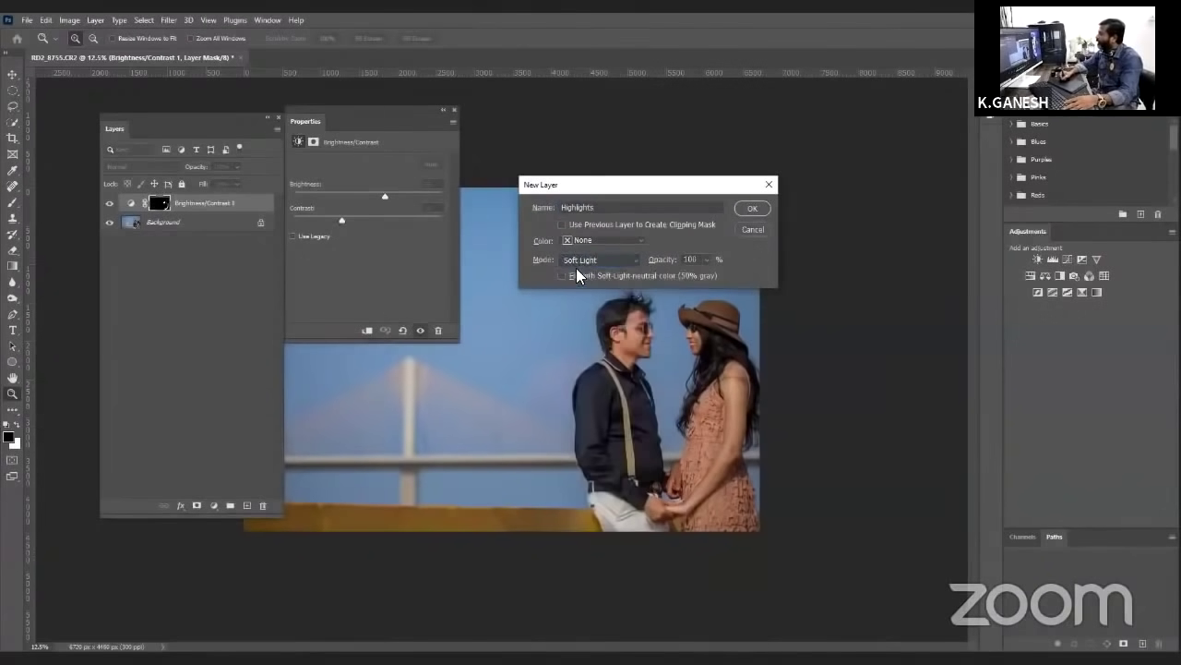
{"action": "left_click", "coordinate": [642, 277]}
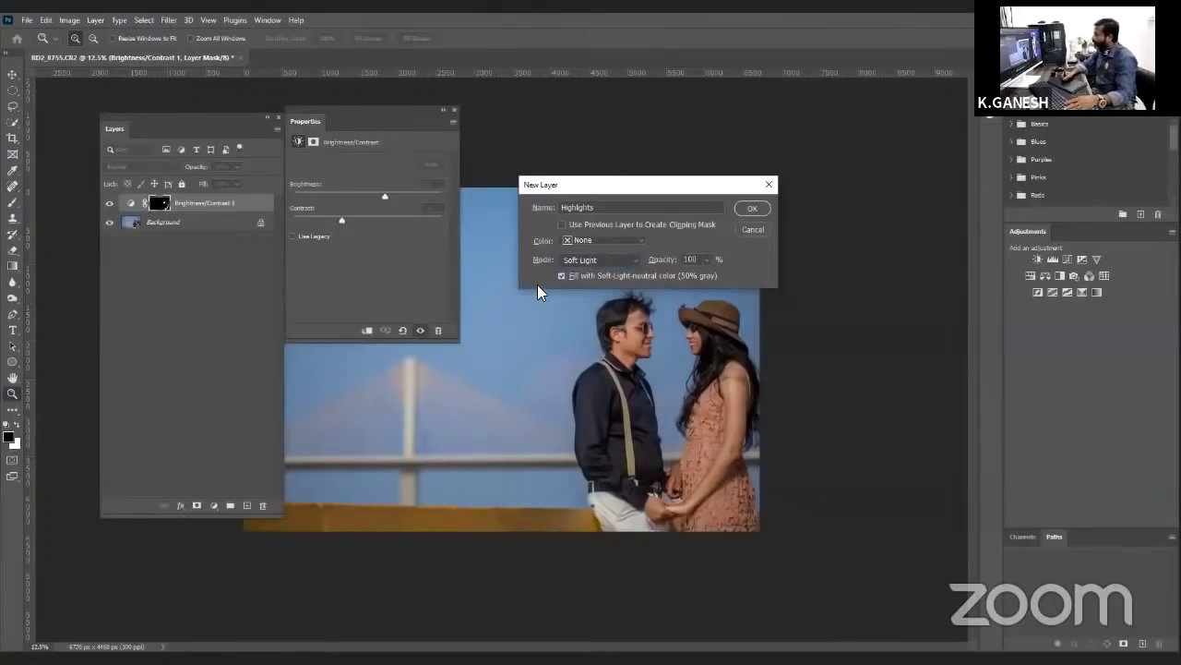
{"action": "left_click", "coordinate": [750, 209]}
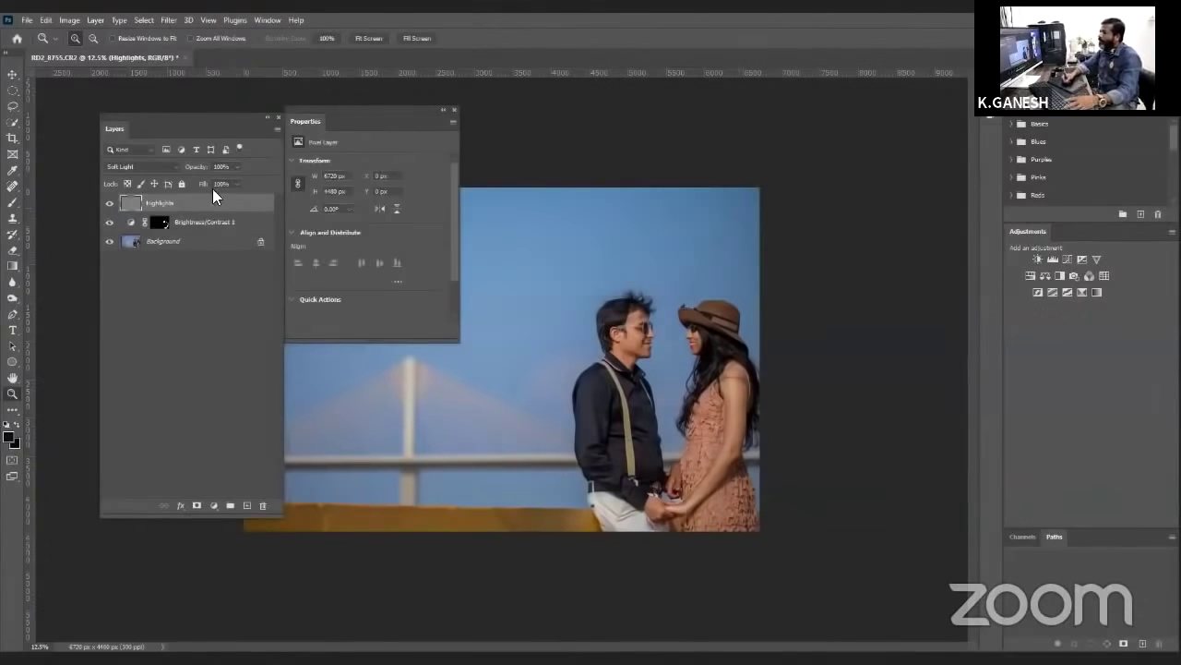
{"action": "left_click_drag", "start_coordinate": [203, 121], "coordinate": [162, 134]}
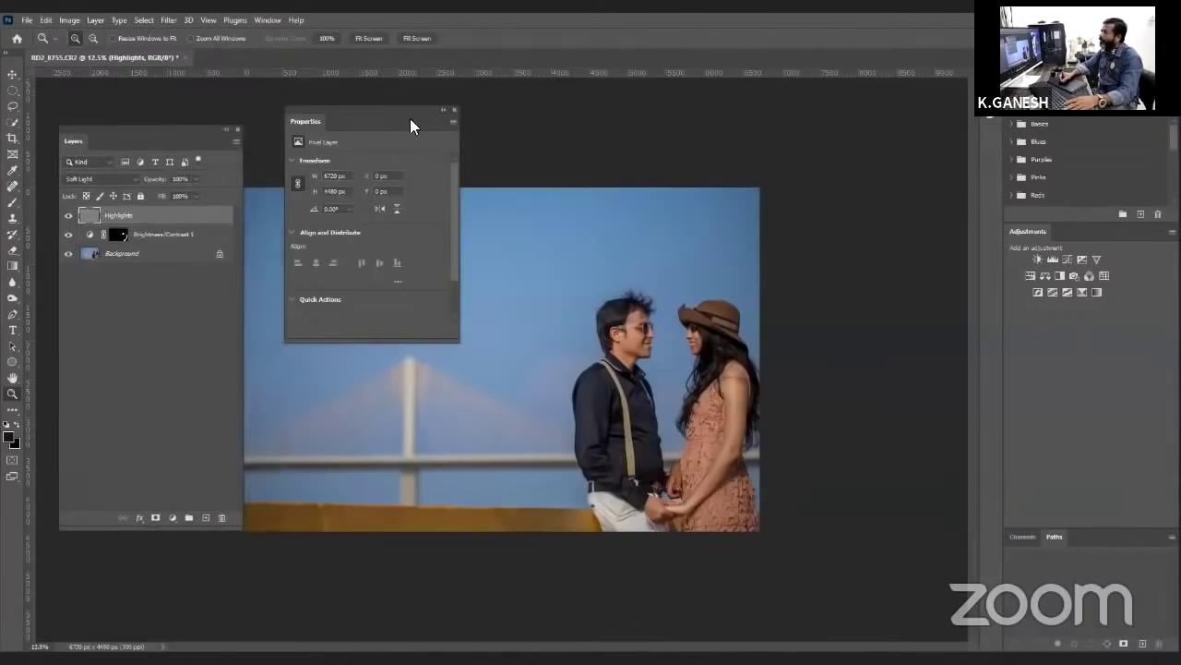
{"action": "left_click", "coordinate": [454, 110]}
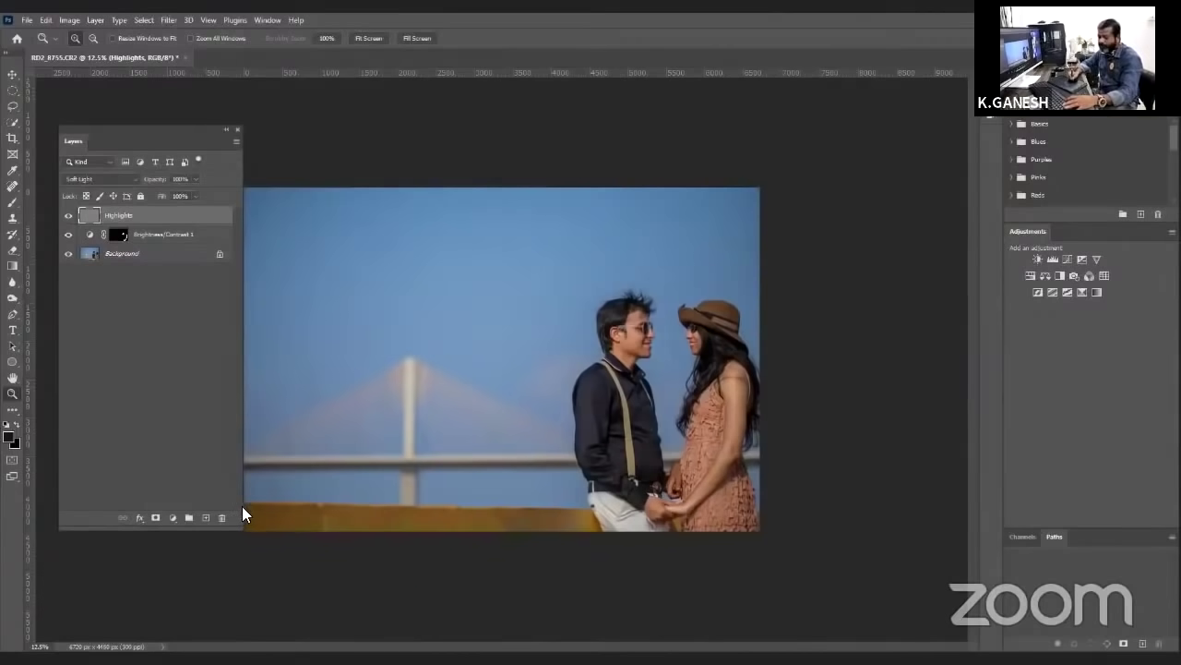
- Add a Soft Light layer named Shadows filled with 50% gray above the Highlights layer
{"action": "left_click", "coordinate": [208, 517], "text": "alt"}
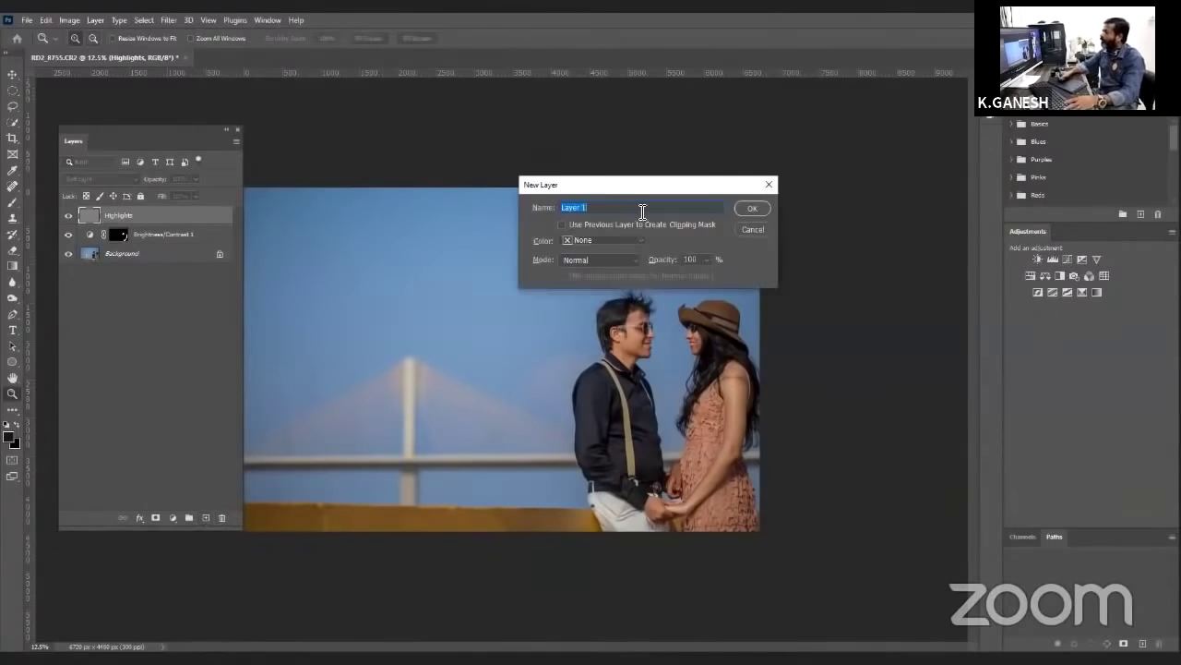
{"action": "type", "text": "Shado"}
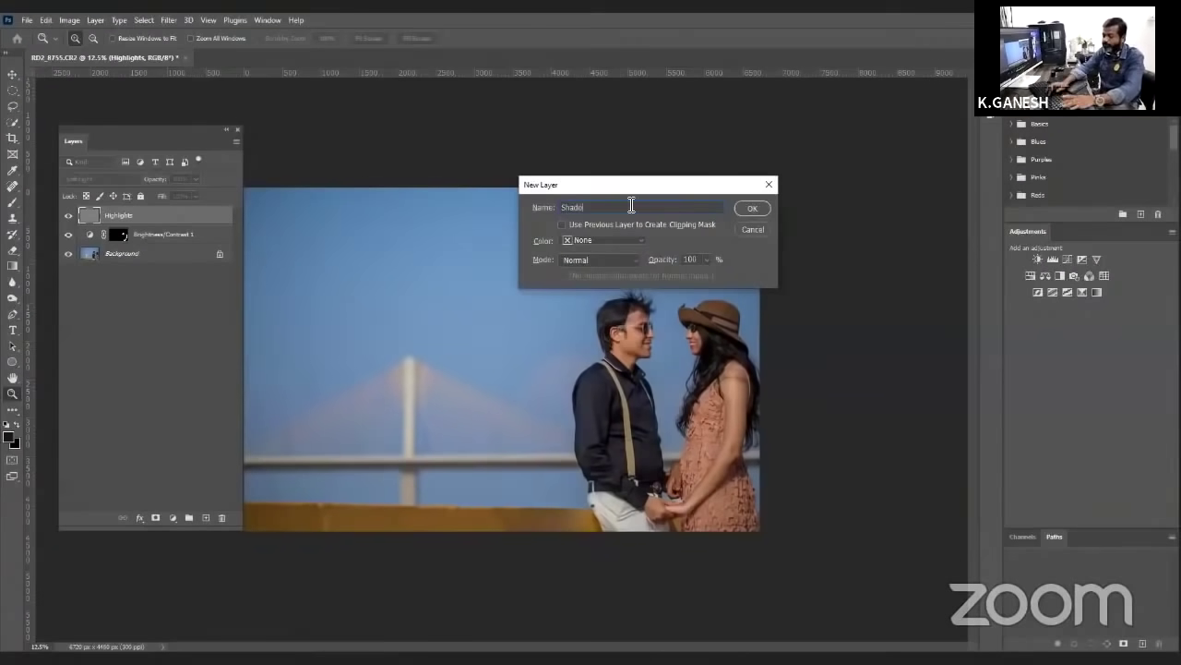
{"action": "left_click", "coordinate": [598, 260]}
{"action": "left_click", "coordinate": [605, 434]}
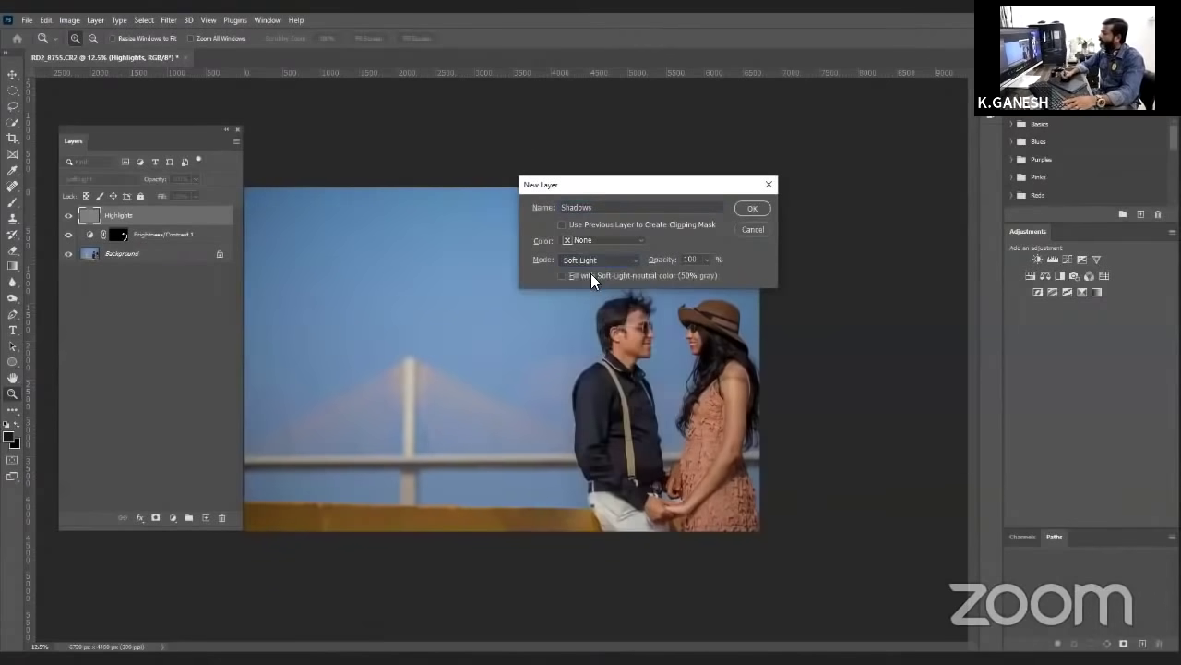
{"action": "left_click", "coordinate": [753, 208]}
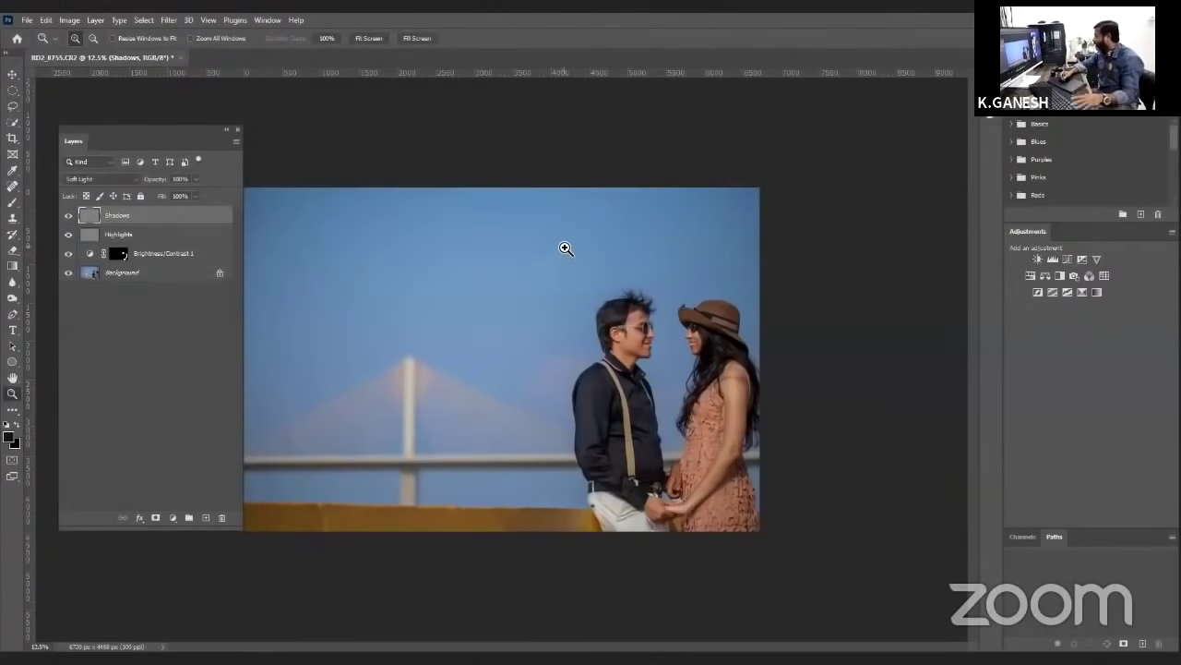
- Add a blank layer above Shadows and fill it with gray #808080 using the Paint Bucket tool
{"action": "left_click", "coordinate": [205, 517]}
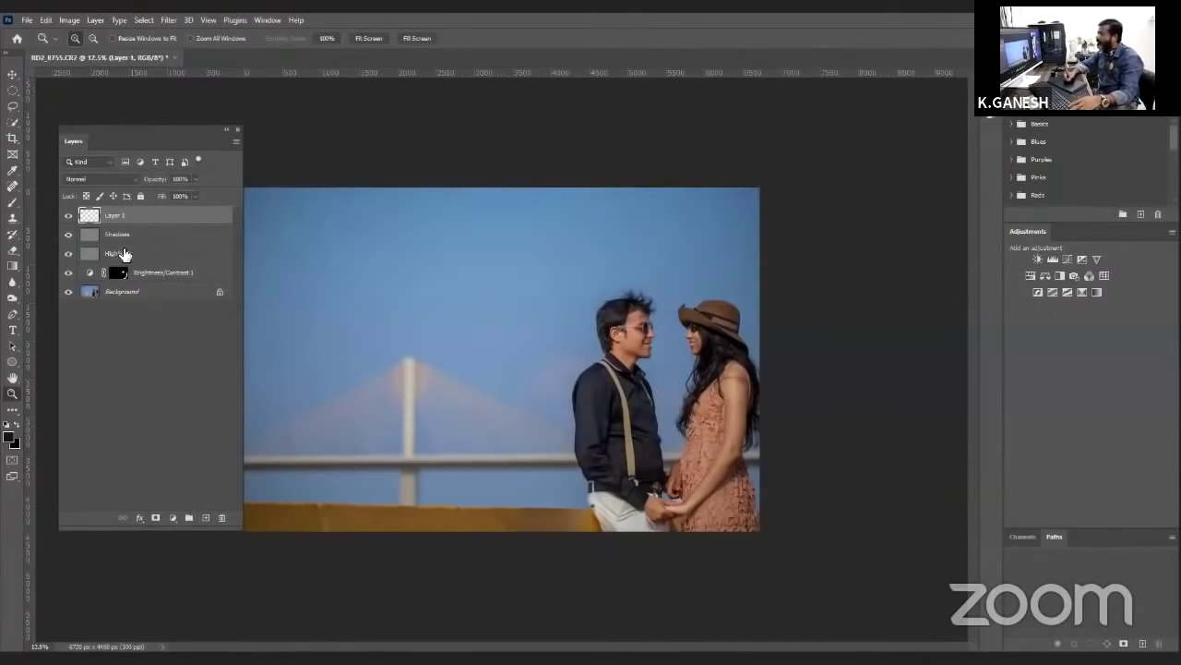
{"action": "left_click", "coordinate": [13, 268]}
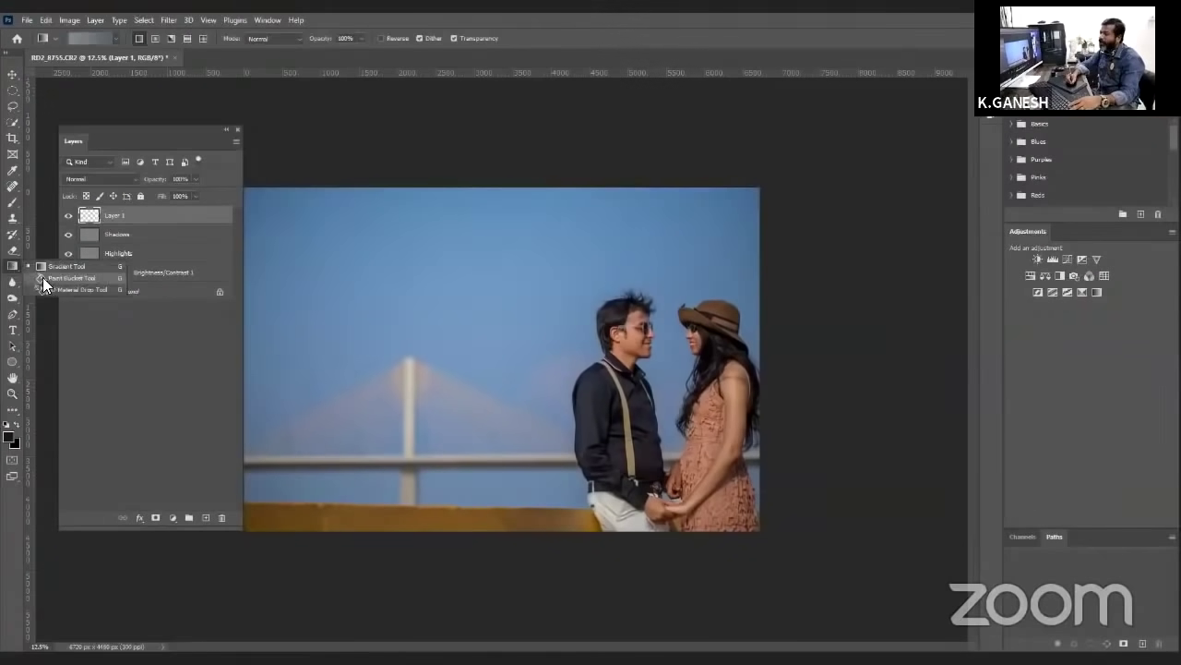
{"action": "left_click", "coordinate": [42, 277]}
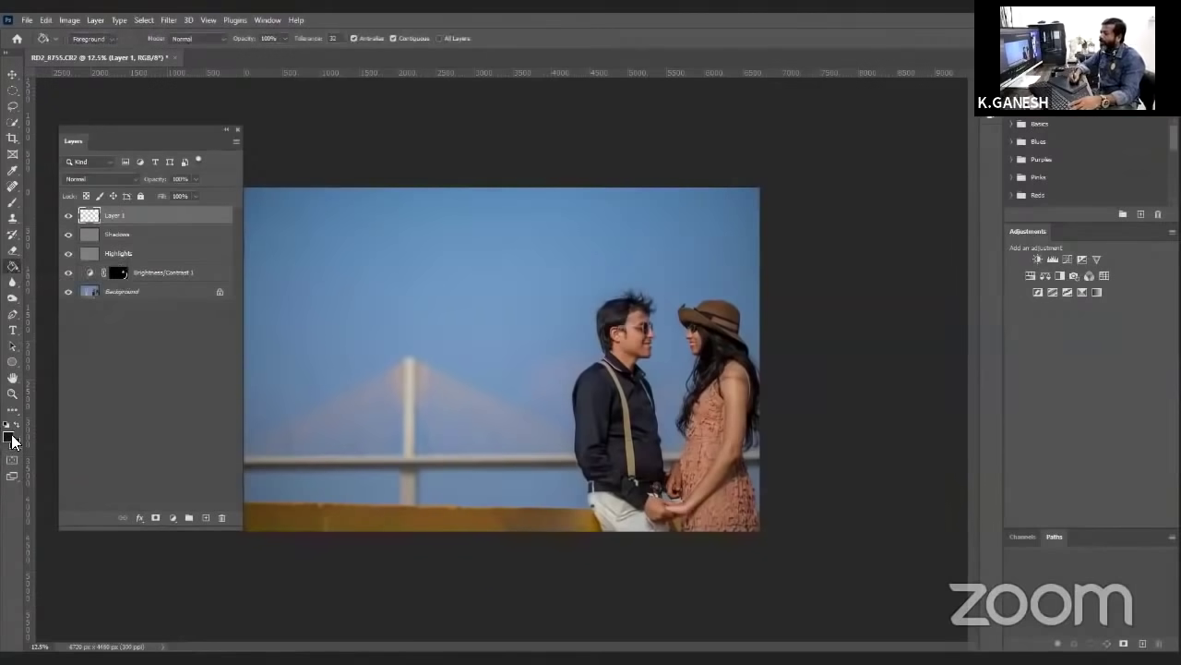
{"action": "left_click", "coordinate": [13, 441]}
{"action": "type", "text": "8"}
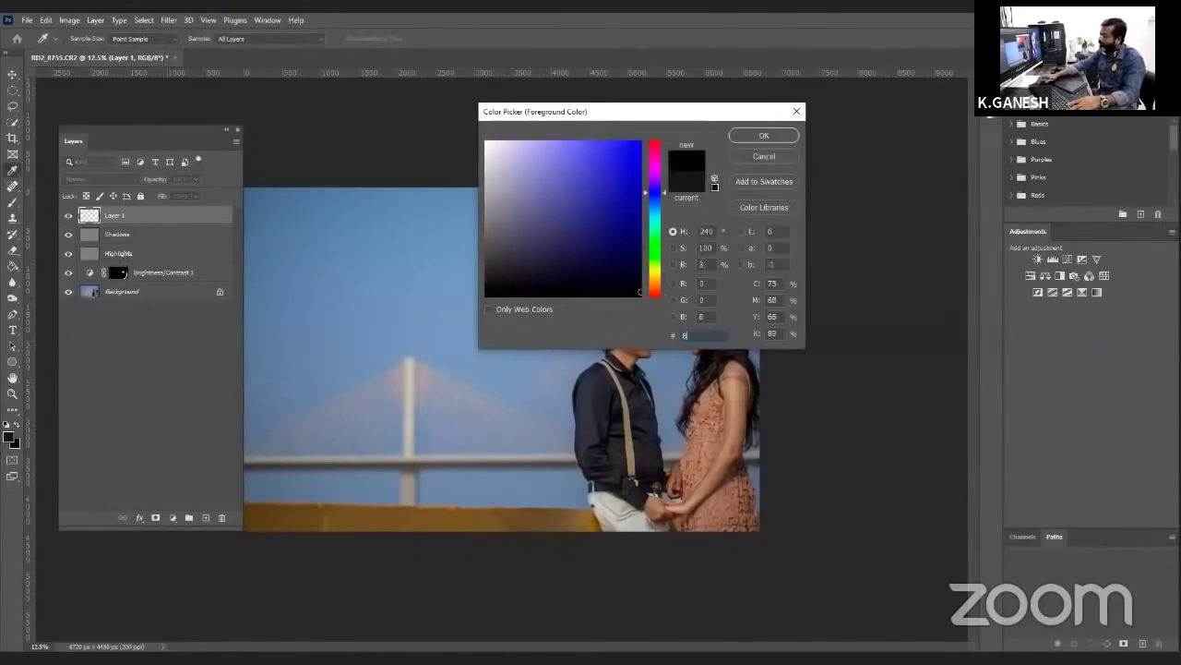
{"action": "type", "text": "08080"}
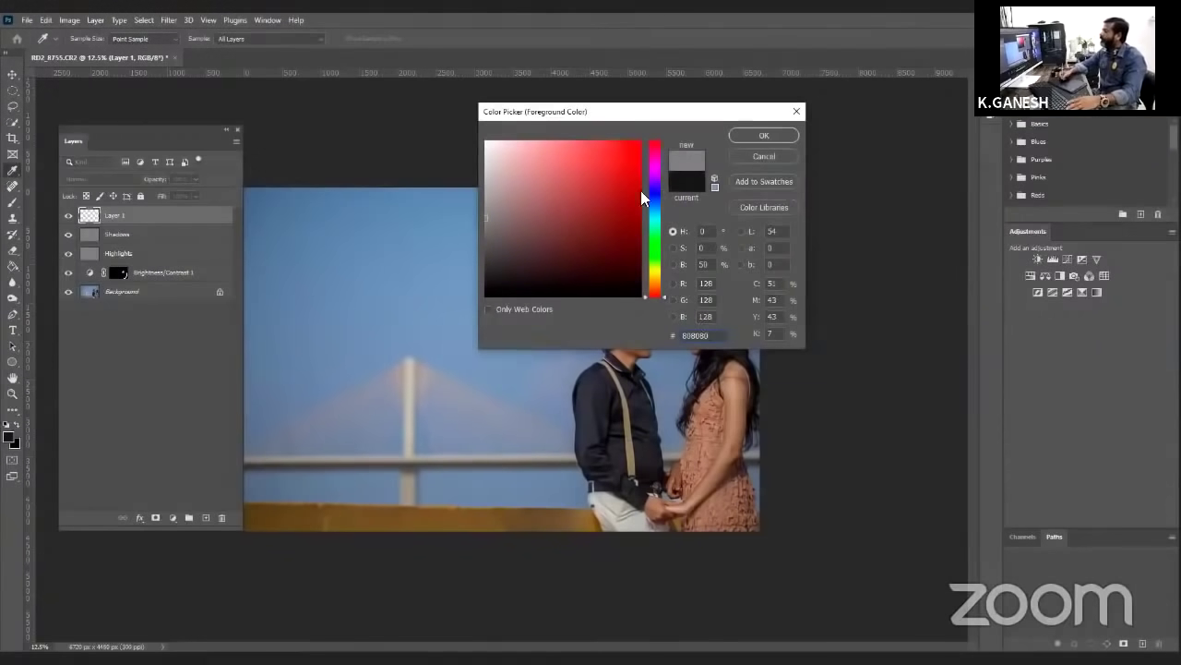
{"action": "left_click", "coordinate": [743, 136]}
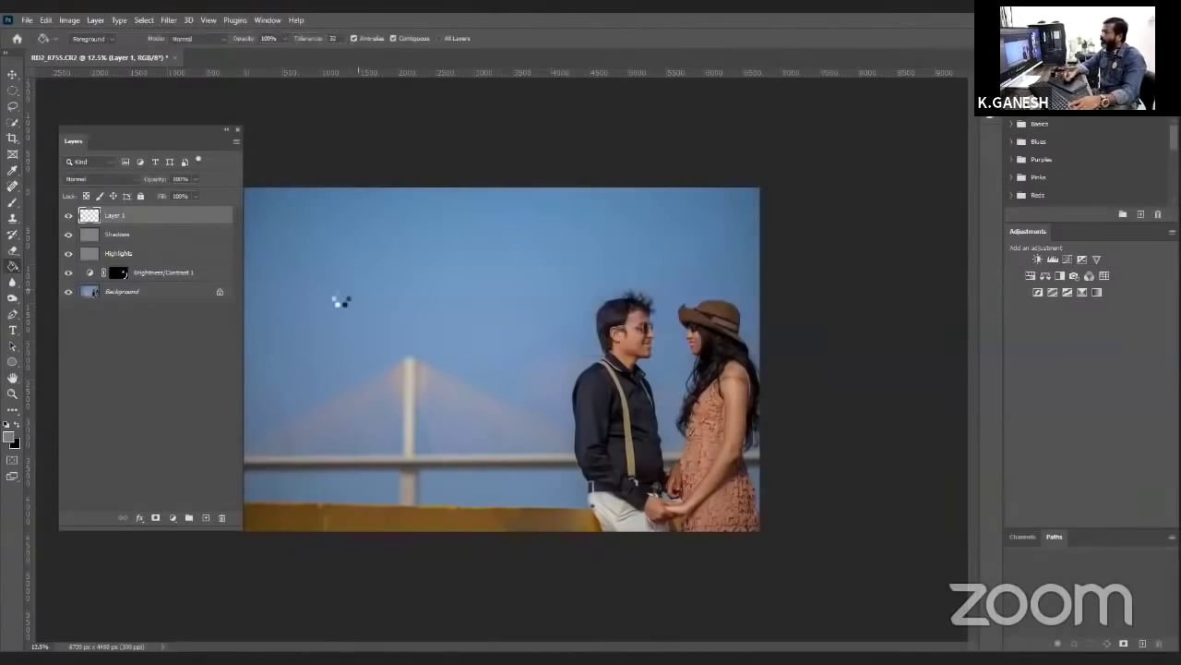
{"action": "left_click", "coordinate": [341, 302]}
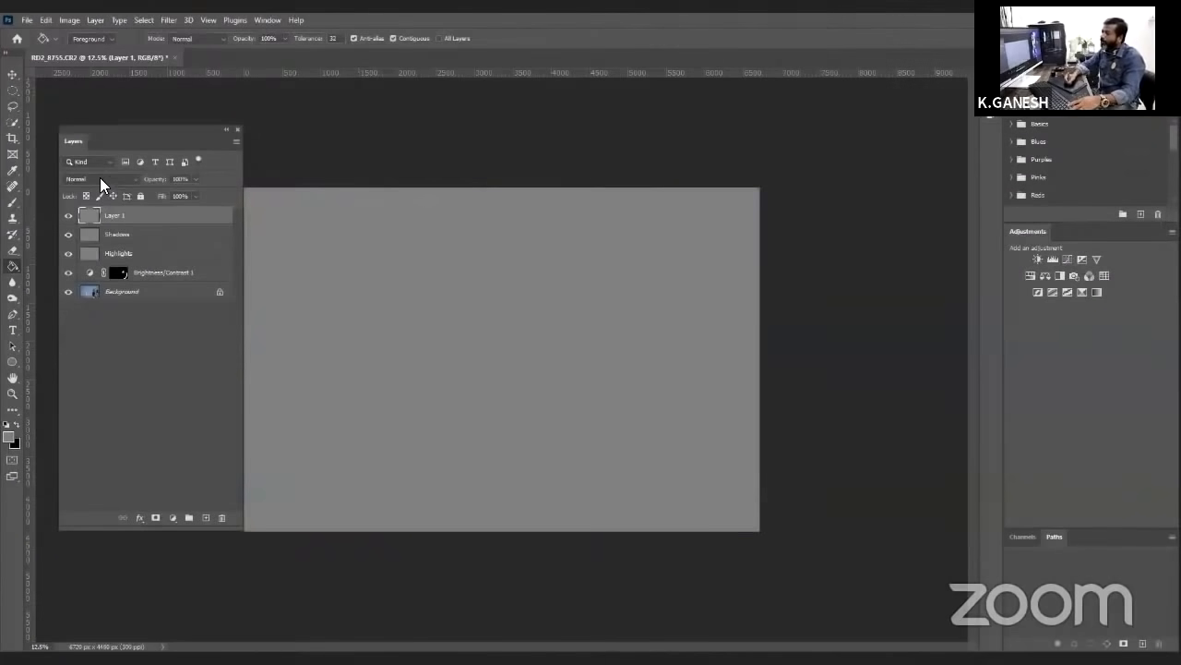
- Set the manually gray-filled layer's blend mode to Soft Light and rename the layer DEMO
{"action": "left_click", "coordinate": [100, 177]}
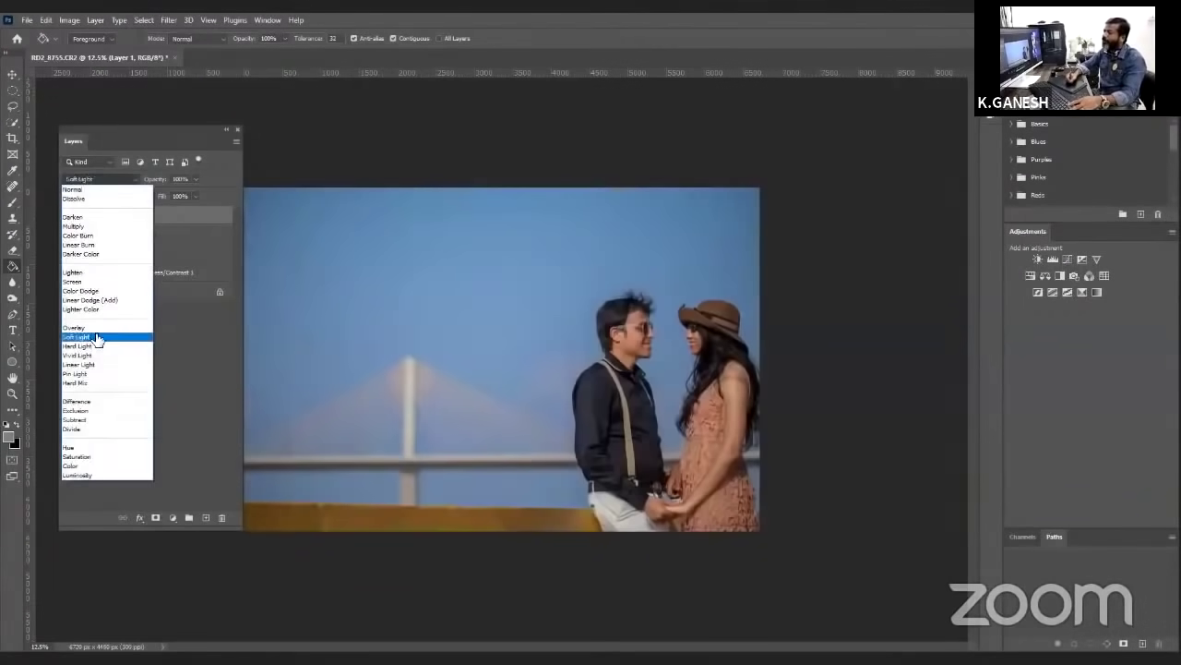
{"action": "left_click", "coordinate": [97, 338]}
{"action": "double_click", "coordinate": [113, 218]}
{"action": "type", "text": "DEMO"}
{"action": "key", "text": "Return"}
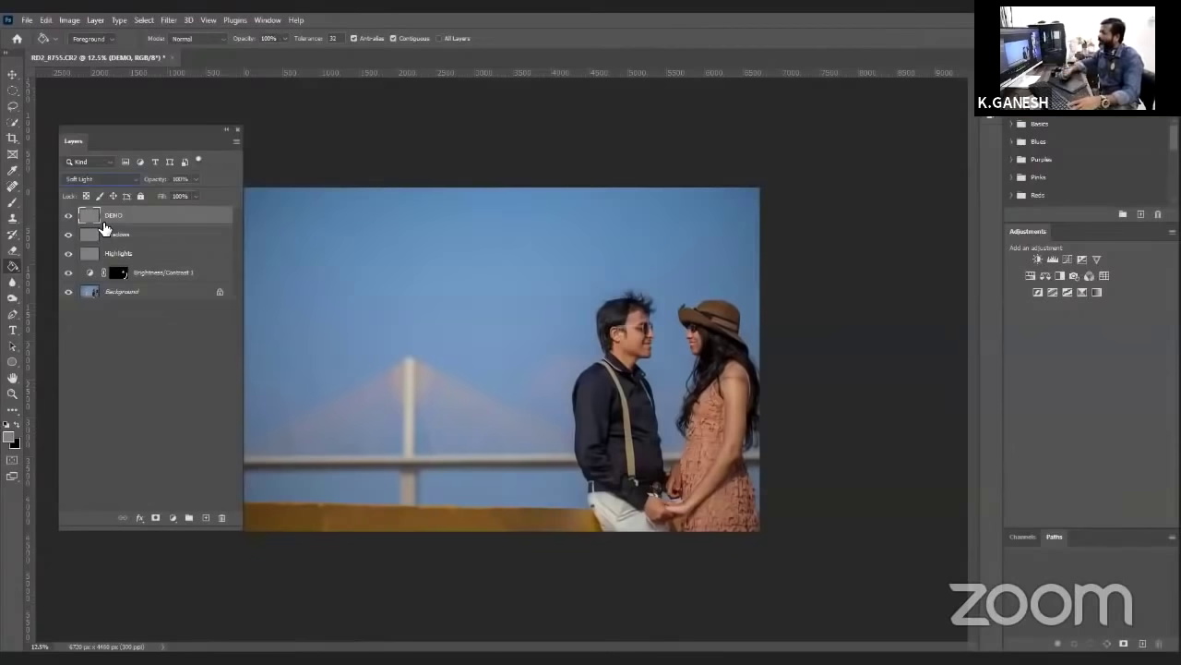
- Delete the DEMO layer
{"action": "left_click_drag", "start_coordinate": [199, 220], "coordinate": [221, 517]}
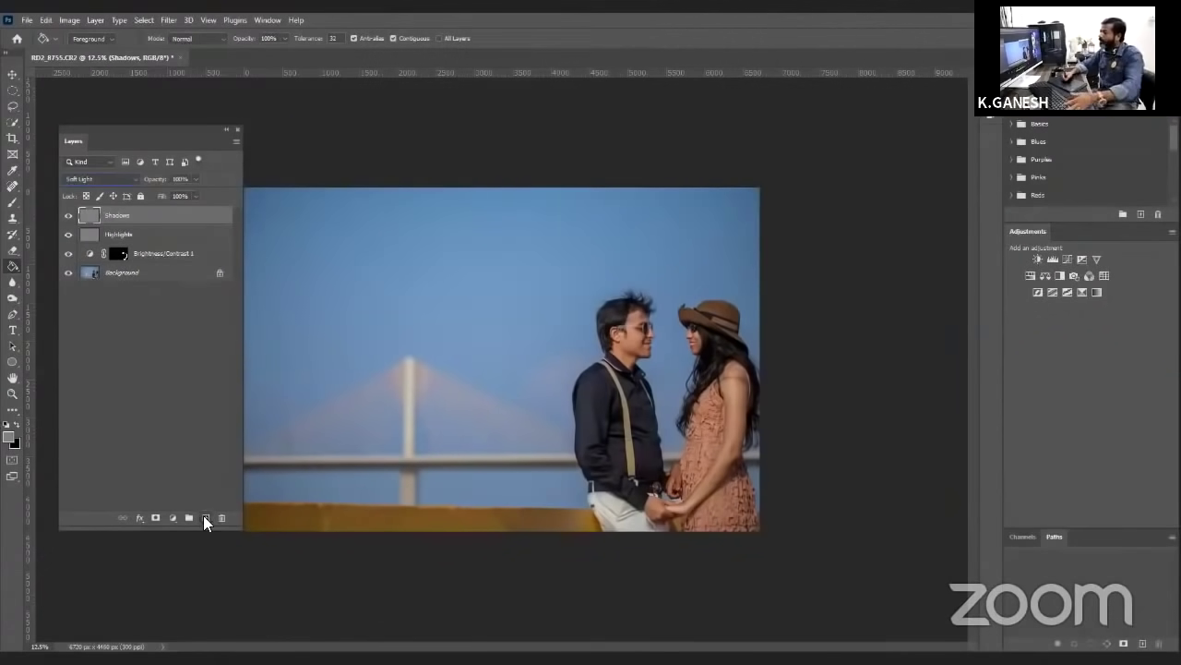
{"action": "key", "text": "ctrl+shift+n"}
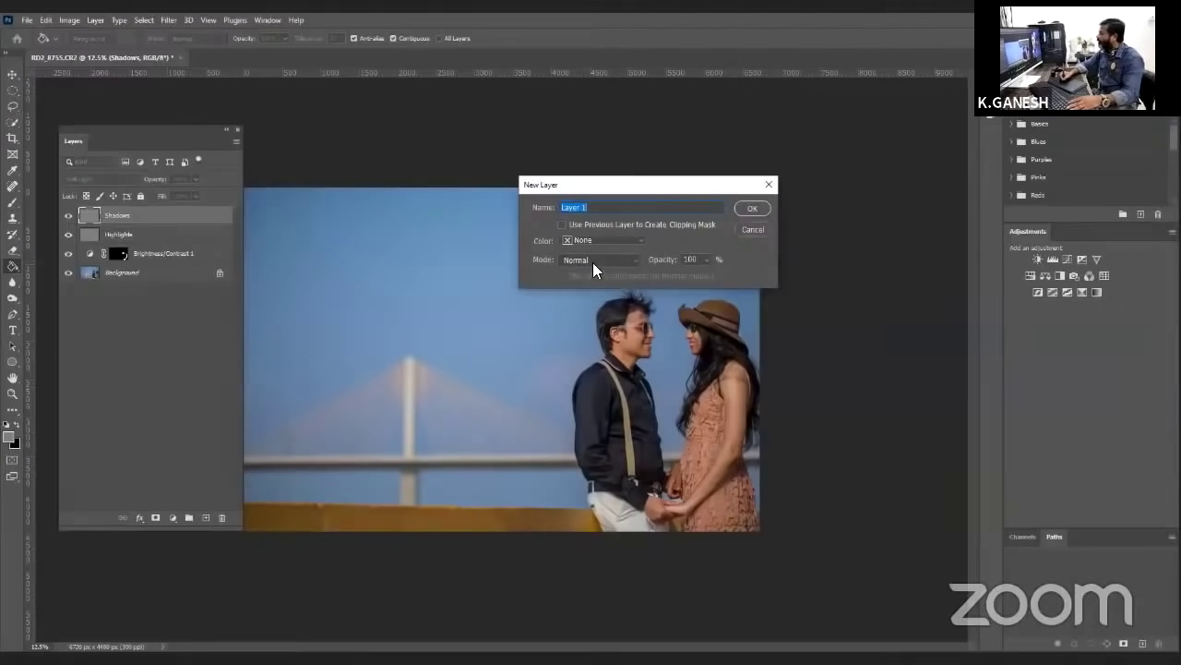
{"action": "left_click", "coordinate": [594, 264]}
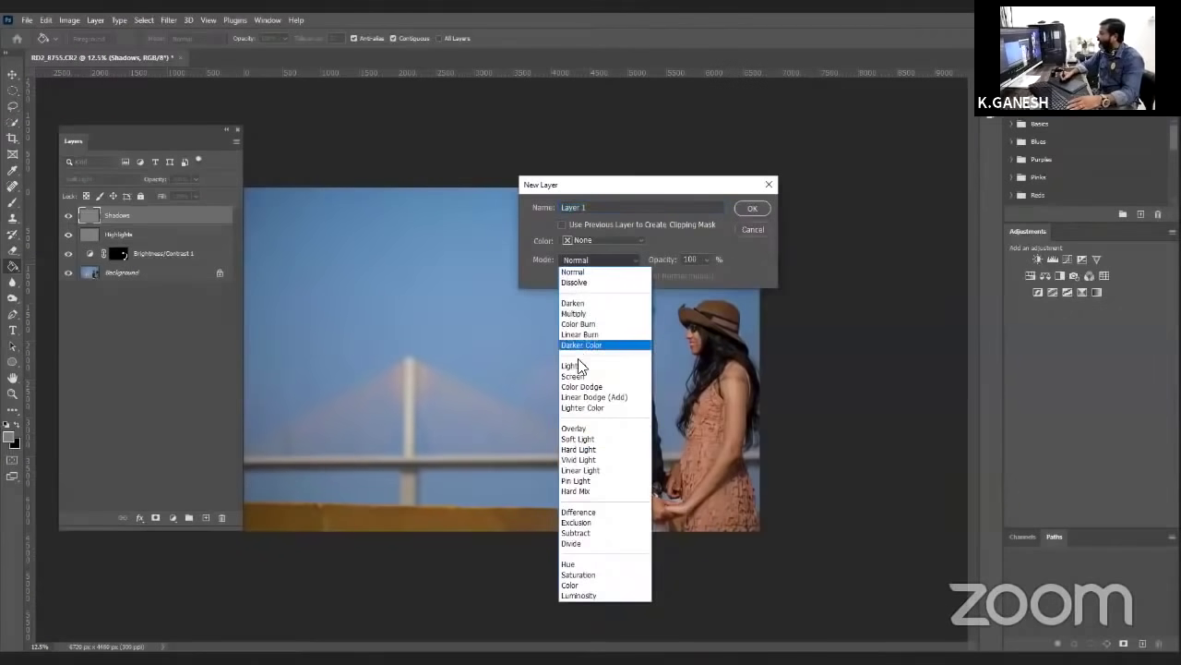
{"action": "left_click", "coordinate": [574, 438]}
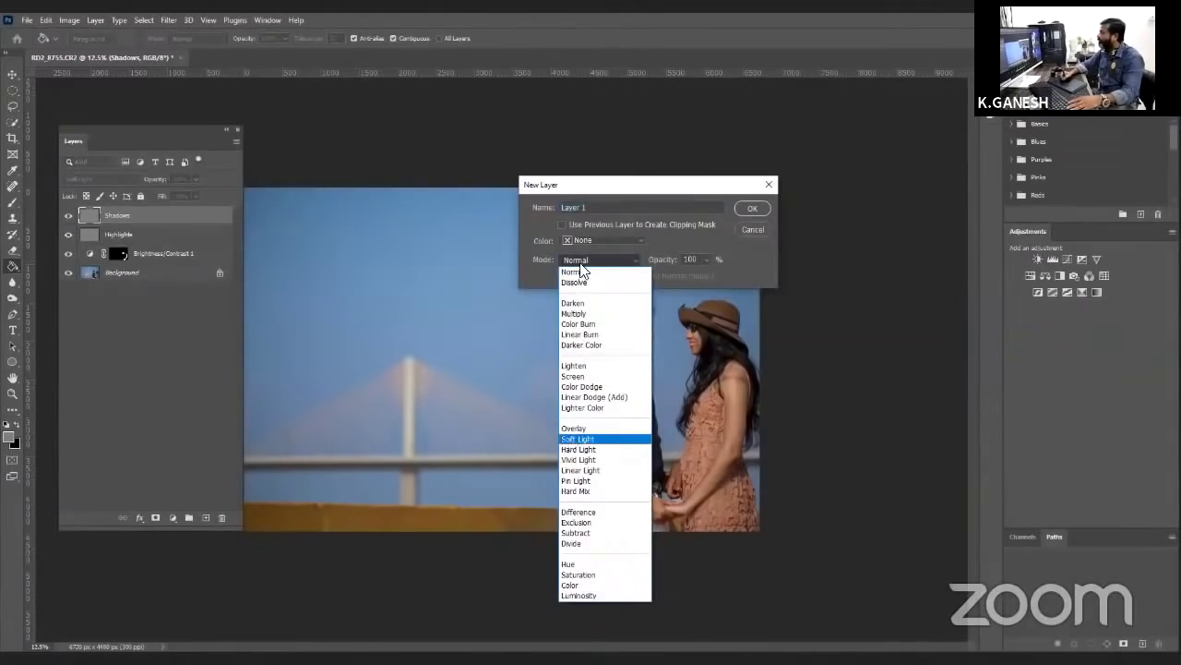
{"action": "left_click", "coordinate": [751, 230]}
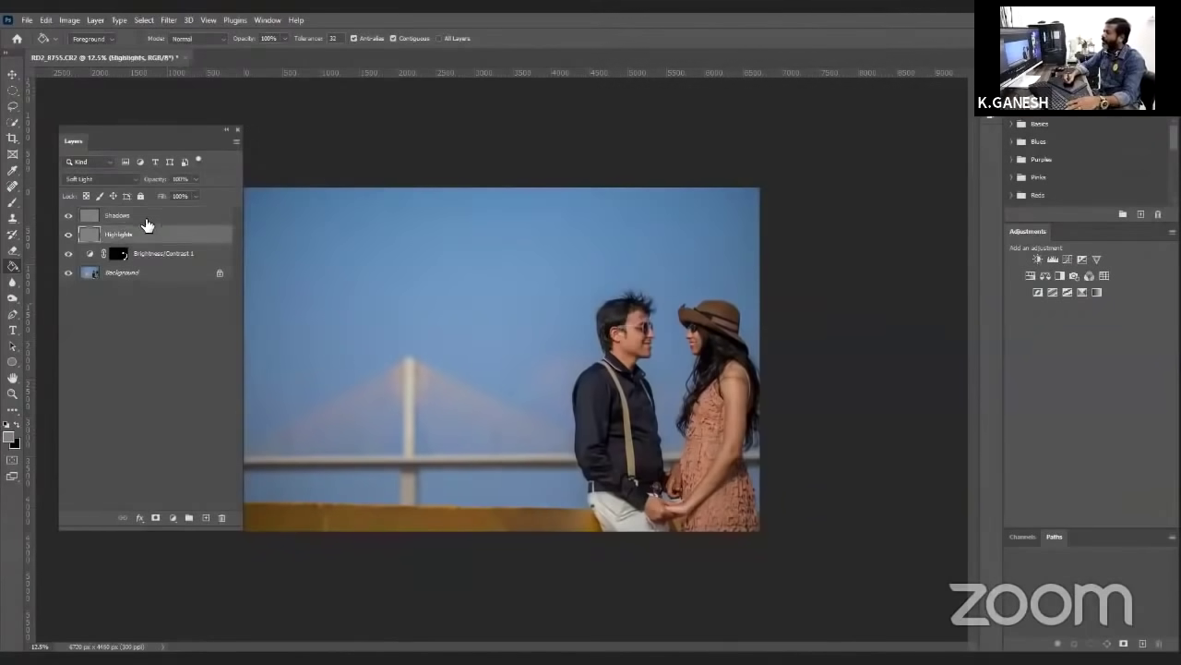
- On the Highlights layer, adjust the Dodge tool's exposure and brighten the highlights along the woman's arm from shoulder to hand
{"action": "key", "text": "alt+bracketleft"}
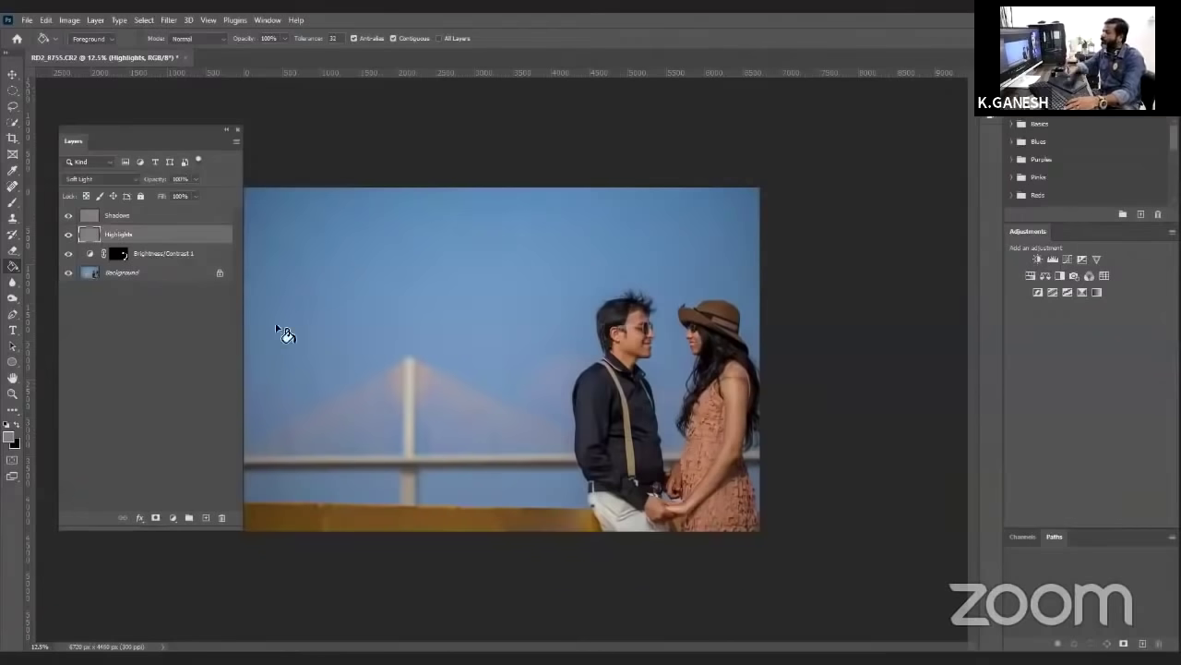
{"action": "left_click", "coordinate": [12, 298]}
{"action": "right_click", "coordinate": [12, 298]}
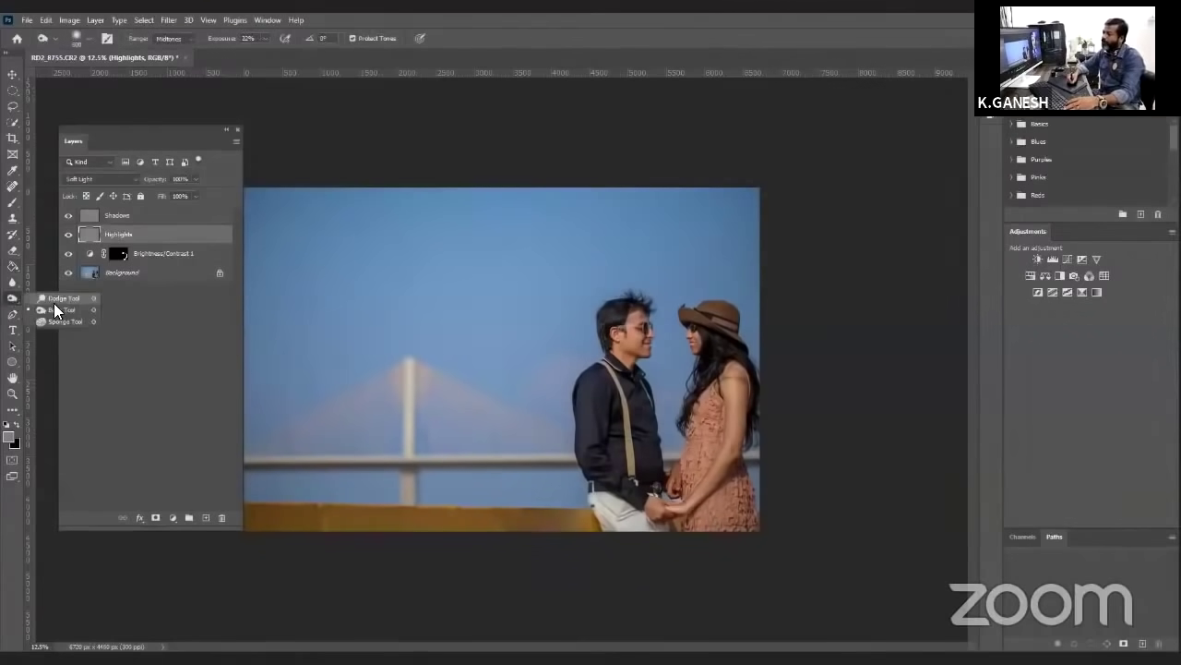
{"action": "key", "text": "z"}
{"action": "left_click", "coordinate": [456, 376]}
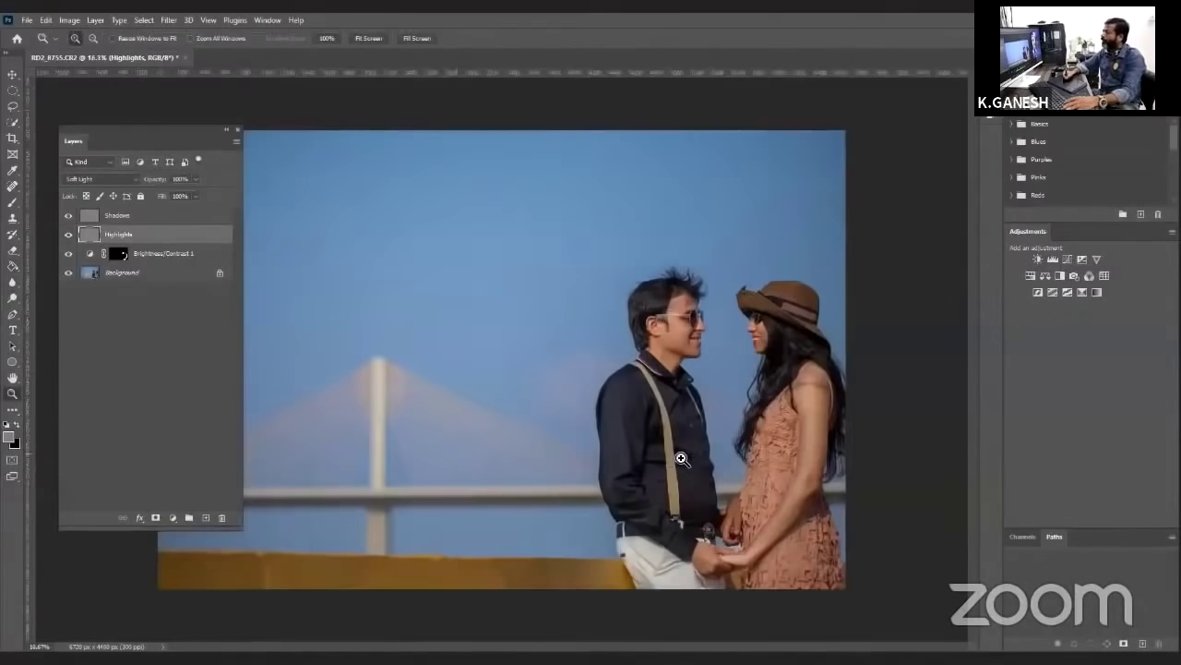
{"action": "left_click", "coordinate": [744, 470]}
{"action": "left_click_drag", "start_coordinate": [744, 470], "coordinate": [603, 374]}
{"action": "key", "text": "b"}
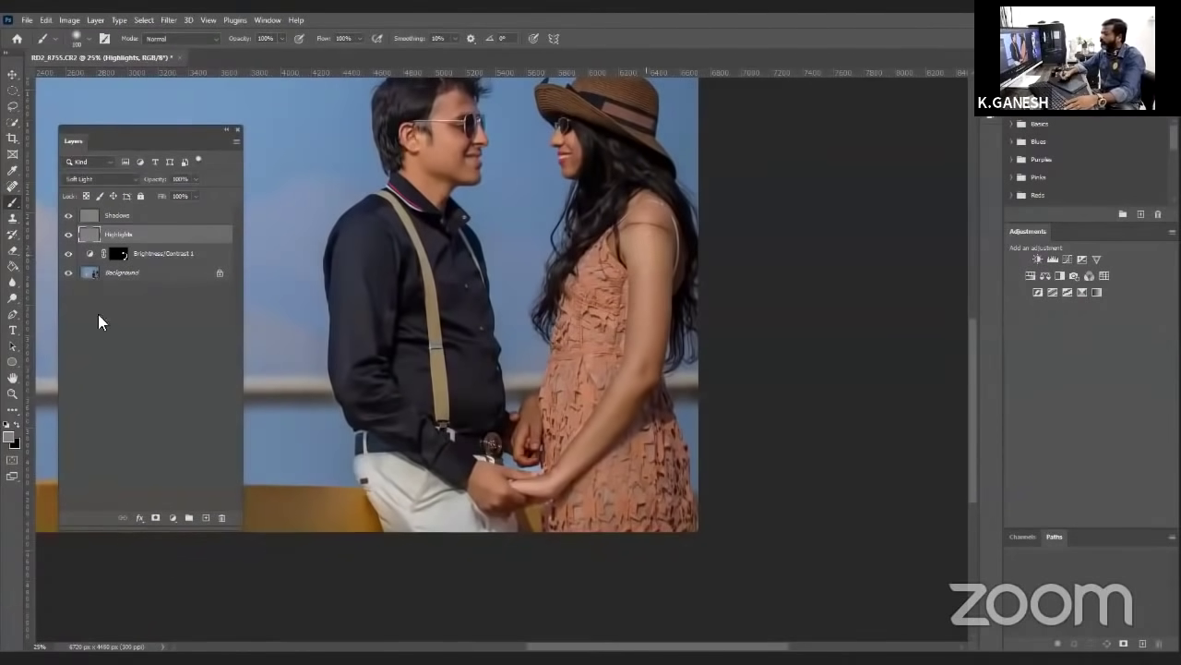
{"action": "left_click", "coordinate": [16, 293]}
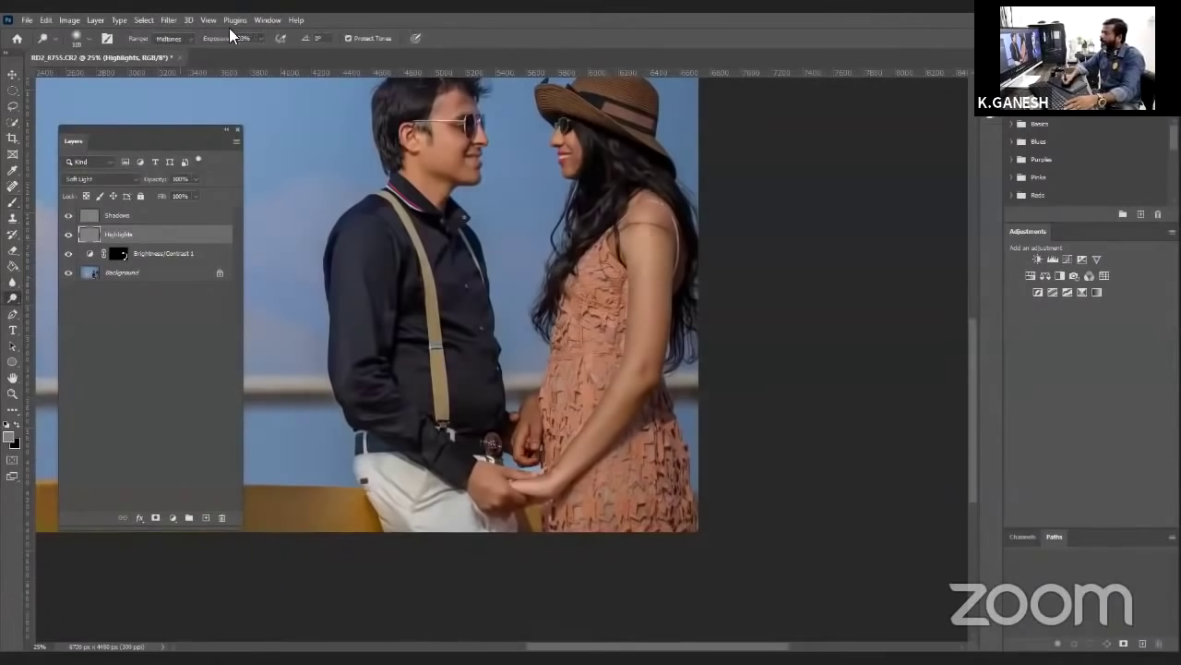
{"action": "left_click", "coordinate": [259, 40]}
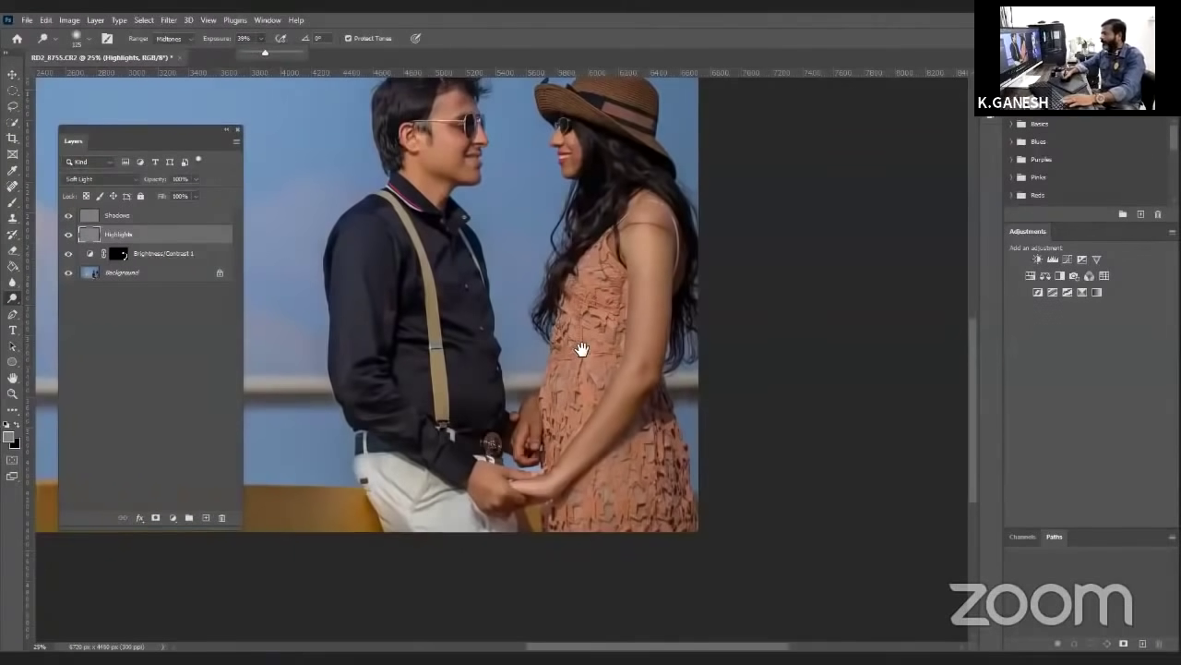
{"action": "scroll", "coordinate": [573, 344], "scroll_direction": "right", "scroll_amount": 2}
{"action": "mouse_move", "coordinate": [669, 226]}
{"action": "left_mouse_down"}
{"action": "mouse_move", "coordinate": [617, 329]}
{"action": "mouse_move", "coordinate": [616, 242]}
{"action": "mouse_move", "coordinate": [605, 371]}
{"action": "mouse_move", "coordinate": [625, 276]}
{"action": "mouse_move", "coordinate": [599, 402]}
{"action": "mouse_move", "coordinate": [614, 356]}
{"action": "mouse_move", "coordinate": [528, 483]}
{"action": "mouse_move", "coordinate": [564, 436]}
{"action": "mouse_move", "coordinate": [499, 486]}
{"action": "mouse_move", "coordinate": [551, 328]}
{"action": "mouse_move", "coordinate": [483, 327]}
{"action": "mouse_move", "coordinate": [465, 498]}
{"action": "mouse_move", "coordinate": [468, 459]}
{"action": "mouse_move", "coordinate": [505, 407]}
{"action": "mouse_move", "coordinate": [523, 464]}
{"action": "mouse_move", "coordinate": [470, 501]}
{"action": "mouse_move", "coordinate": [487, 512]}
{"action": "mouse_move", "coordinate": [460, 515]}
{"action": "mouse_move", "coordinate": [452, 480]}
{"action": "left_mouse_up"}
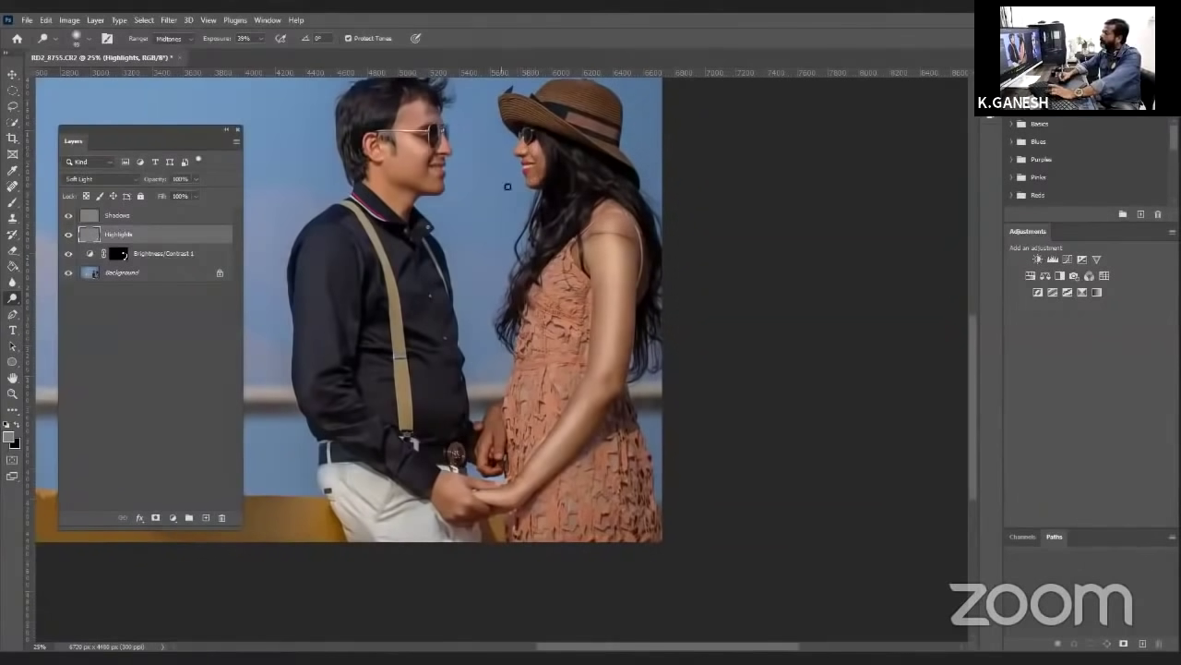
- On the Shadows layer, use a smaller Burn tool brush to darken the edges of the woman's arm and the man's face and neck
{"action": "left_click", "coordinate": [87, 216]}
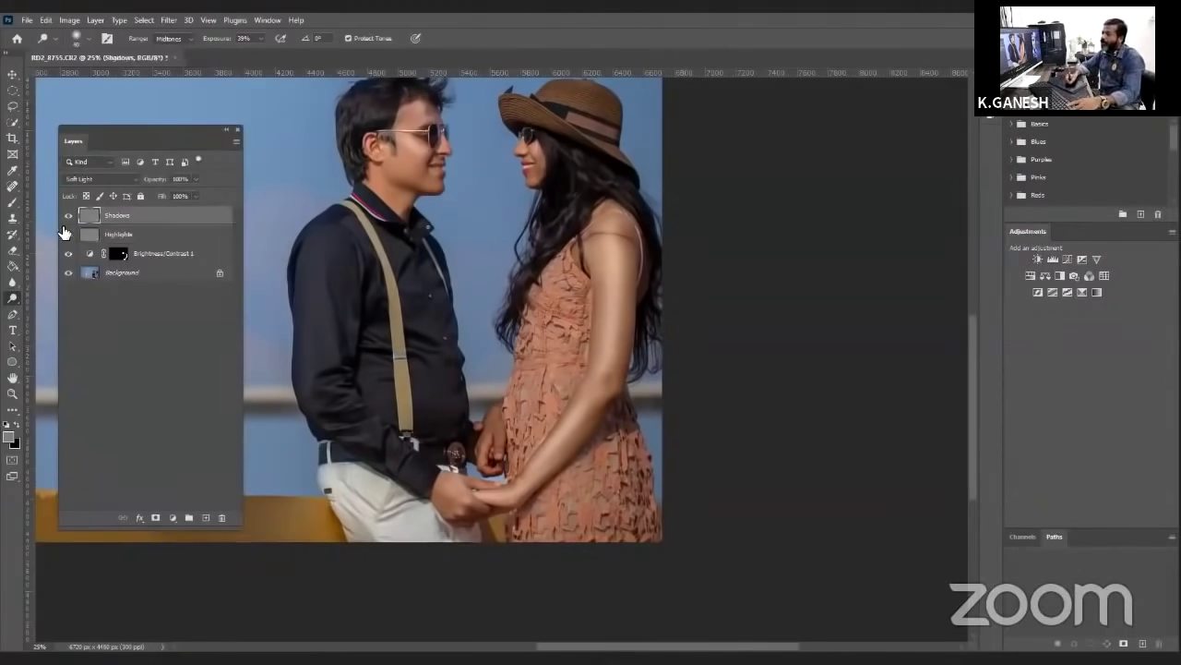
{"action": "left_click_drag", "start_coordinate": [16, 300], "coordinate": [44, 310]}
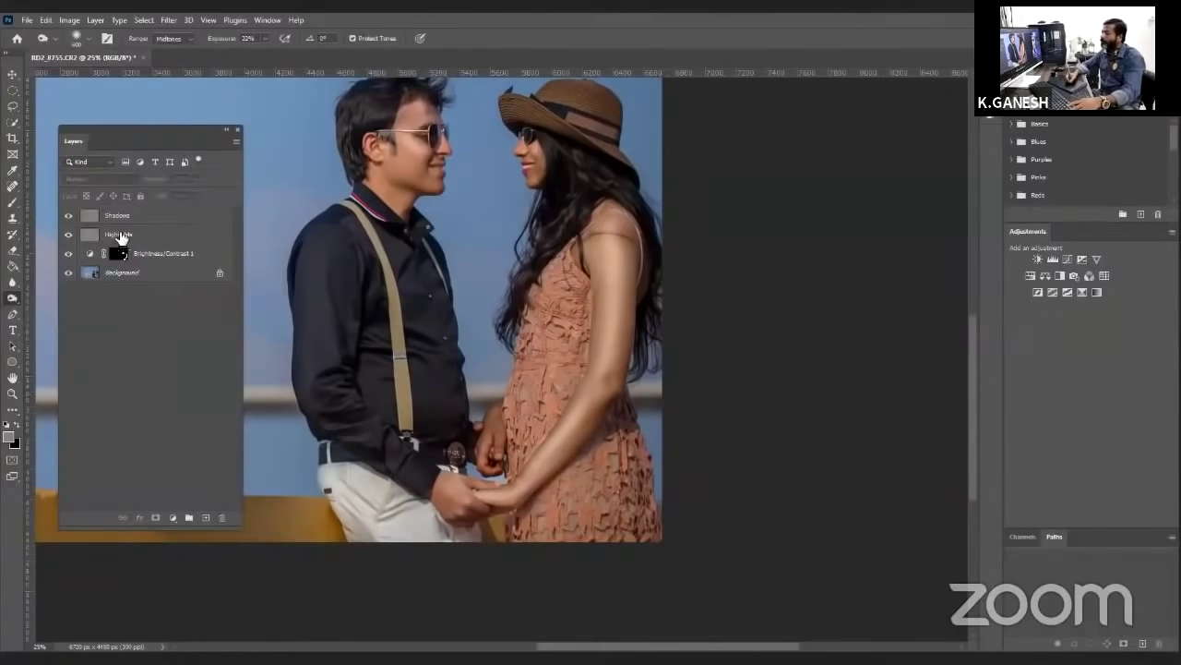
{"action": "left_click", "coordinate": [125, 218]}
{"action": "key", "text": "bracketleft"}
{"action": "key", "text": "bracketleft"}
{"action": "key", "text": "bracketleft"}
{"action": "mouse_move", "coordinate": [603, 250]}
{"action": "left_mouse_down"}
{"action": "mouse_move", "coordinate": [586, 361]}
{"action": "mouse_move", "coordinate": [536, 471]}
{"action": "left_mouse_up"}
{"action": "left_click_drag", "start_coordinate": [633, 257], "coordinate": [626, 457]}
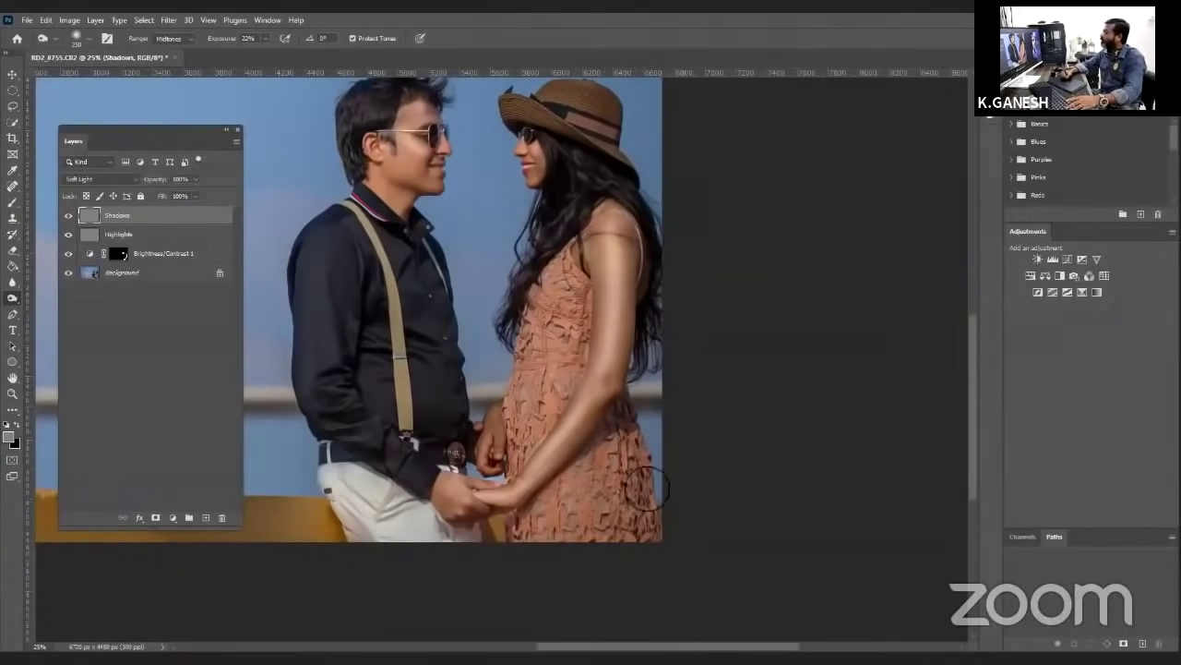
{"action": "mouse_move", "coordinate": [397, 127]}
{"action": "left_mouse_down"}
{"action": "mouse_move", "coordinate": [354, 148]}
{"action": "mouse_move", "coordinate": [401, 174]}
{"action": "mouse_move", "coordinate": [395, 148]}
{"action": "mouse_move", "coordinate": [411, 208]}
{"action": "left_mouse_up"}
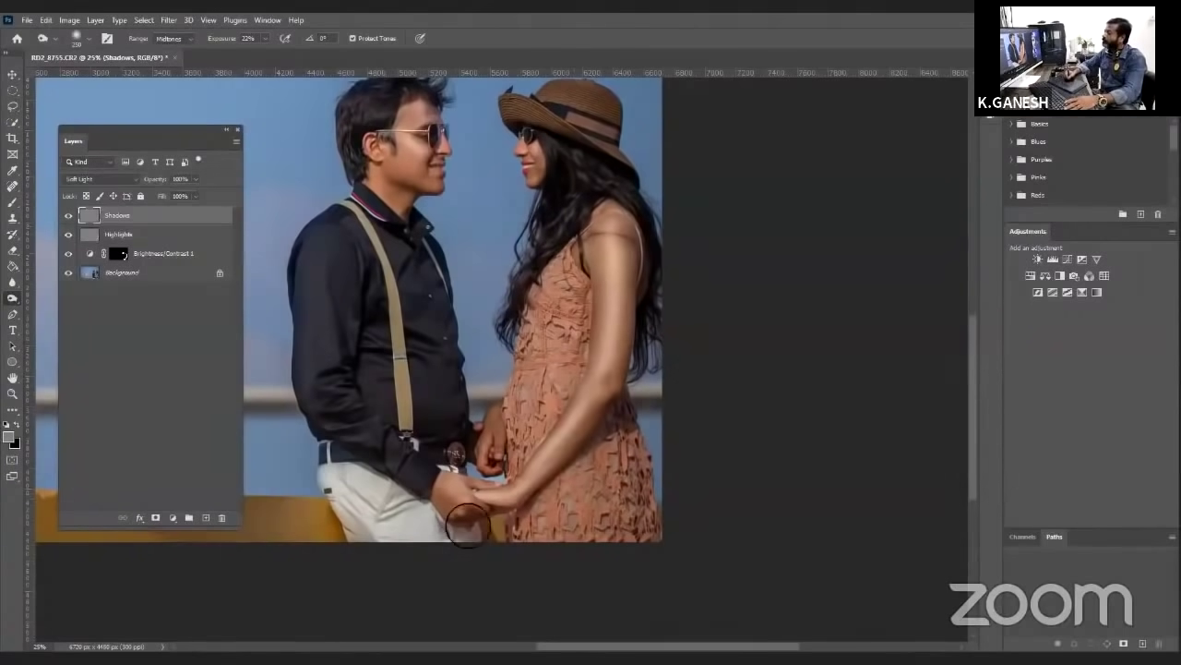
- Group the Shadows and Highlights layers and name the group Lights
{"action": "key", "text": "ctrl+minus"}
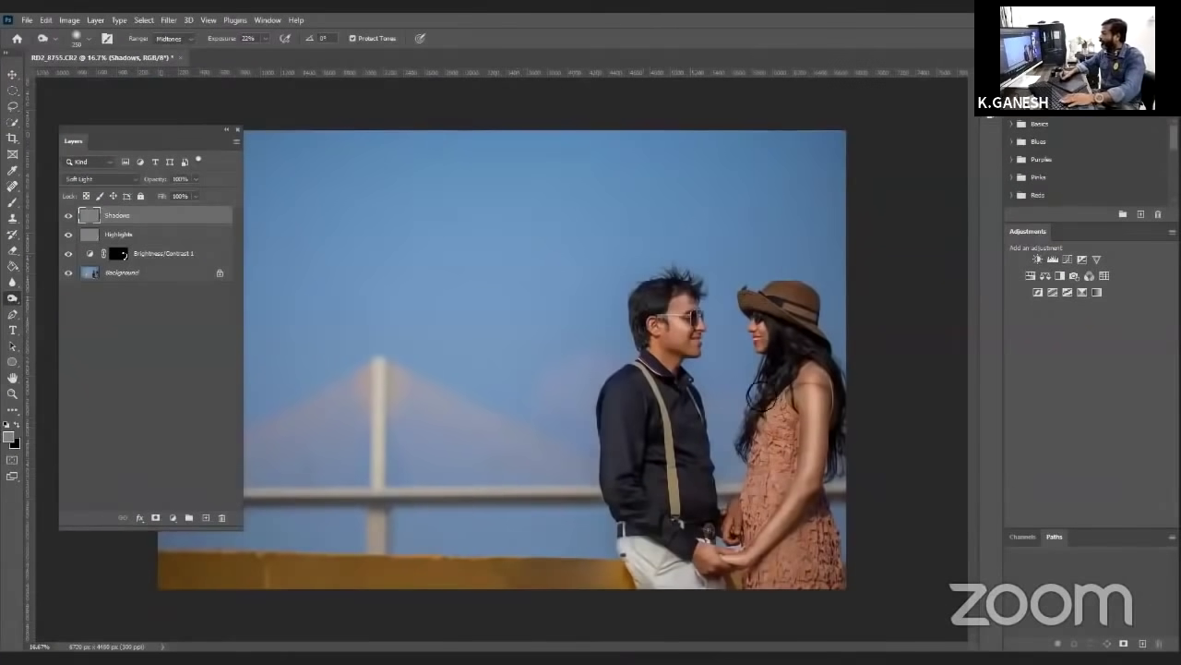
{"action": "key", "text": "Tab"}
{"action": "key", "text": "Tab"}
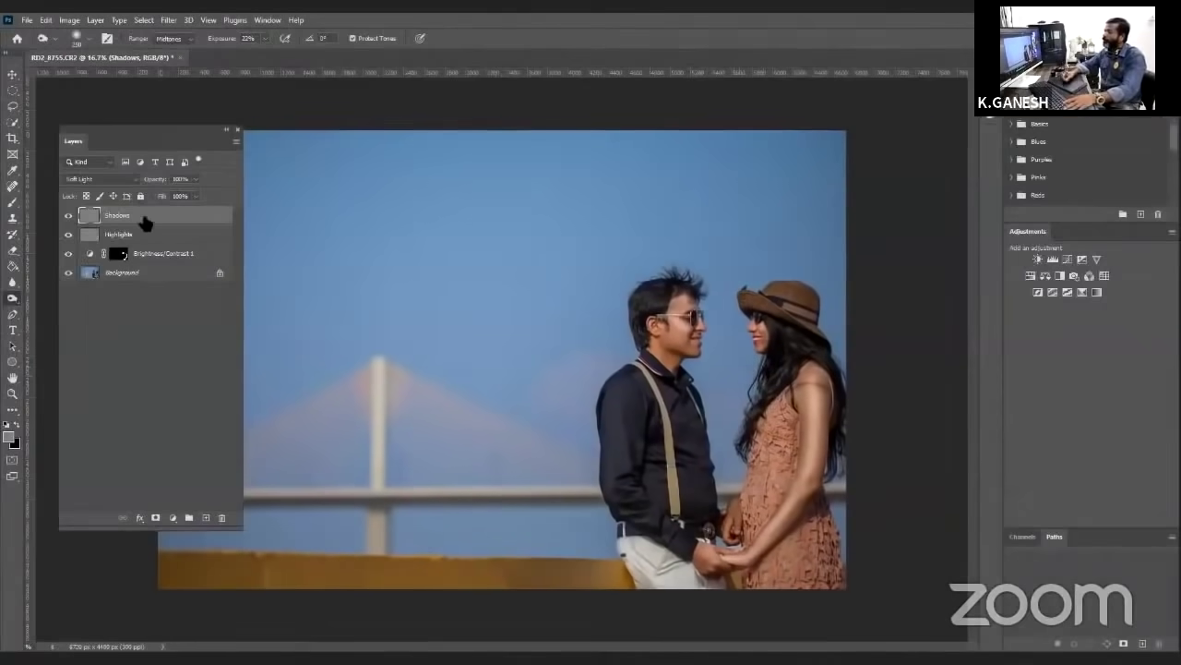
{"action": "left_click", "coordinate": [141, 236], "text": "shift"}
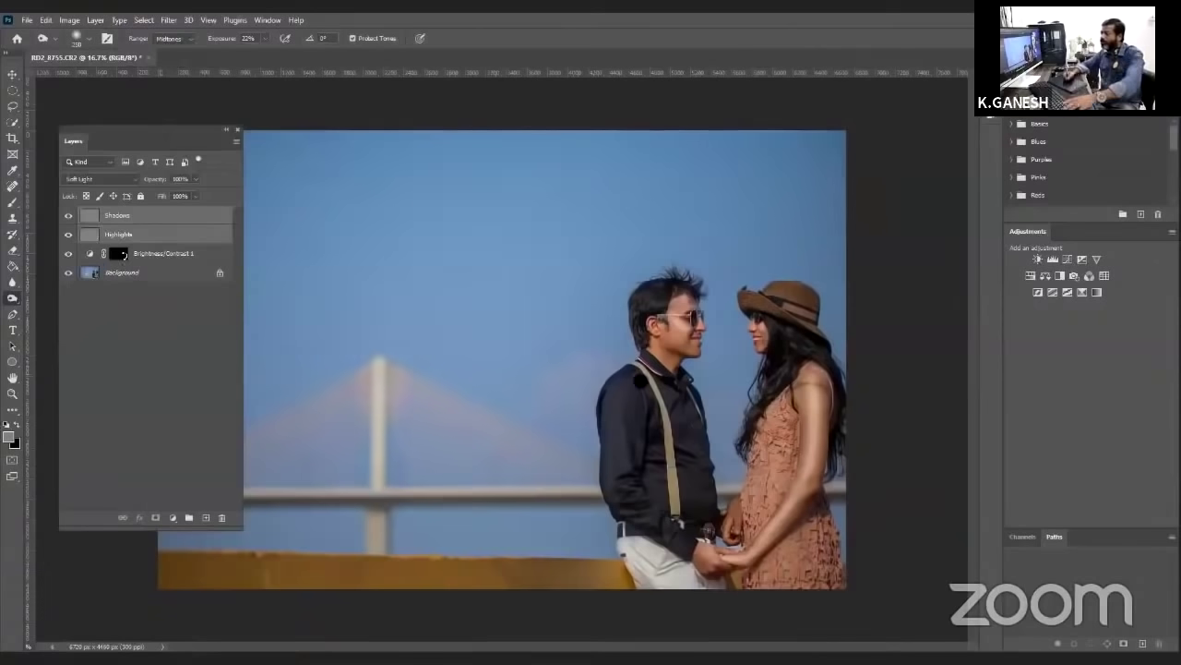
{"action": "key", "text": "ctrl+g"}
{"action": "double_click", "coordinate": [113, 213]}
{"action": "type", "text": "Lights"}
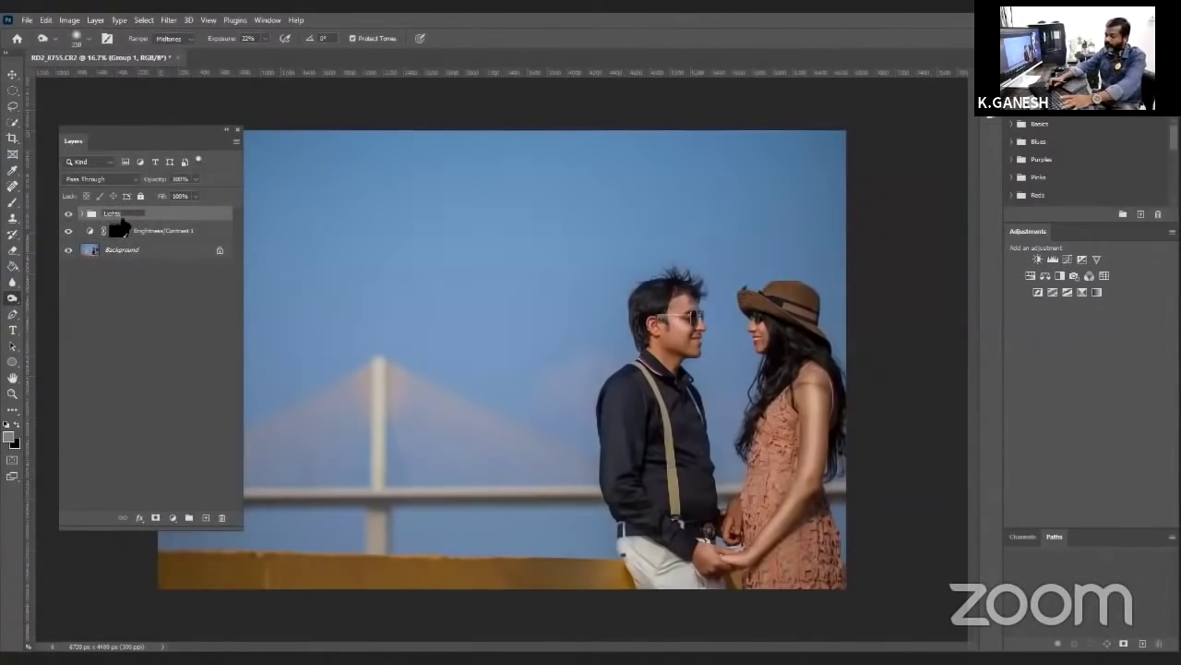
{"action": "key", "text": "Return"}
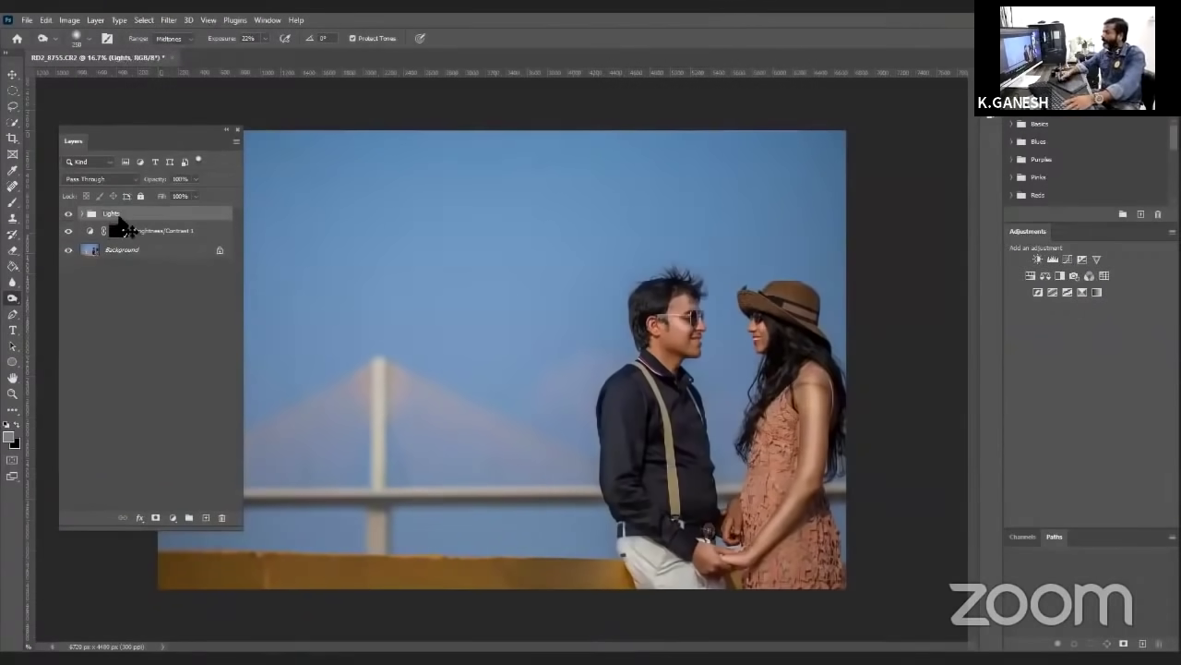
- Compare the portrait with and without the Lights group, both close up and zoomed out, leaving the group visible
{"action": "key", "text": "ctrl+minus"}
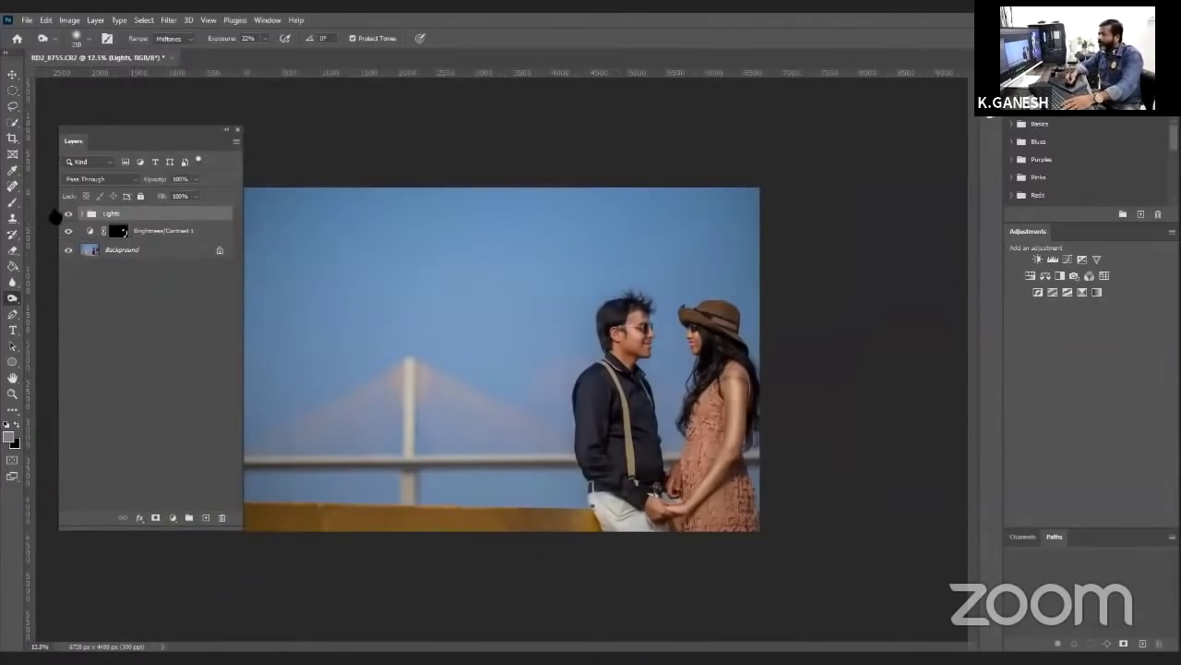
{"action": "key", "text": "z"}
{"action": "key", "text": "ctrl+plus"}
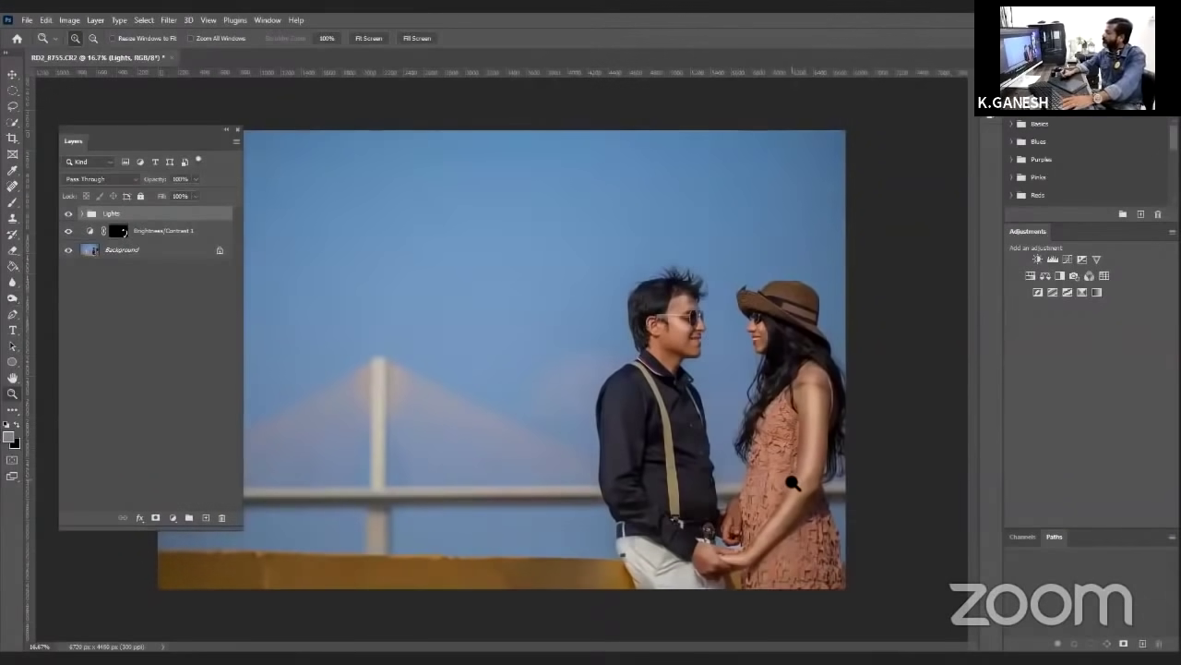
{"action": "left_click", "coordinate": [789, 472]}
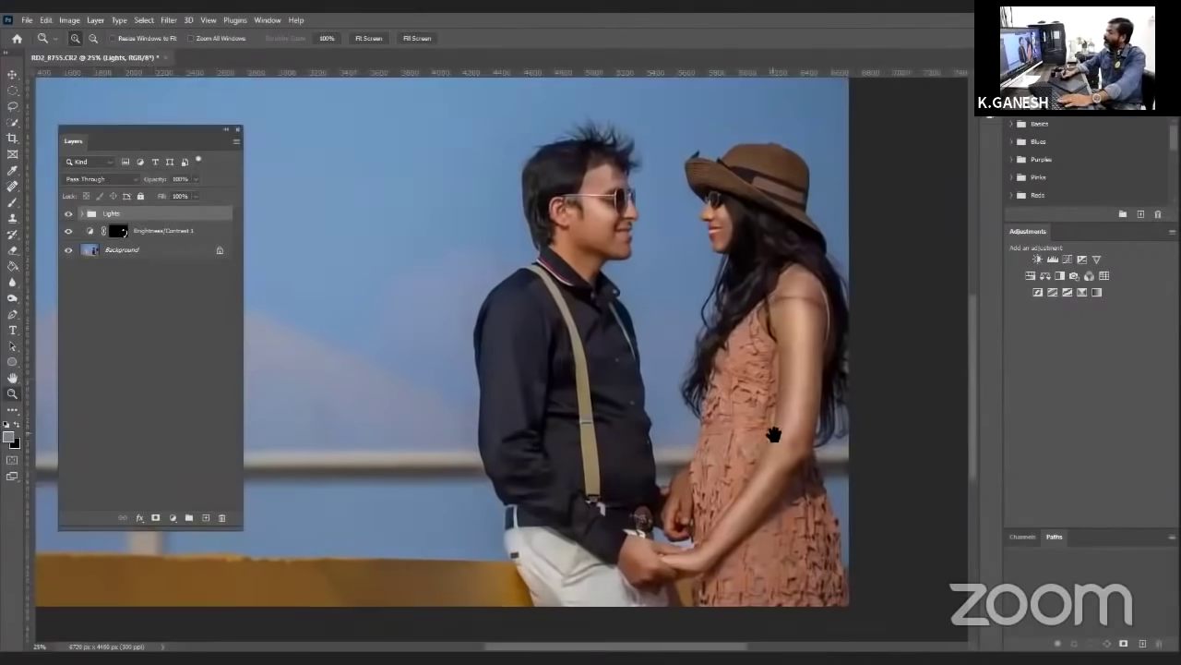
{"action": "left_click", "coordinate": [67, 214]}
{"action": "left_click", "coordinate": [68, 218]}
{"action": "left_click", "coordinate": [68, 218]}
{"action": "left_click", "coordinate": [69, 220]}
{"action": "left_click", "coordinate": [69, 220]}
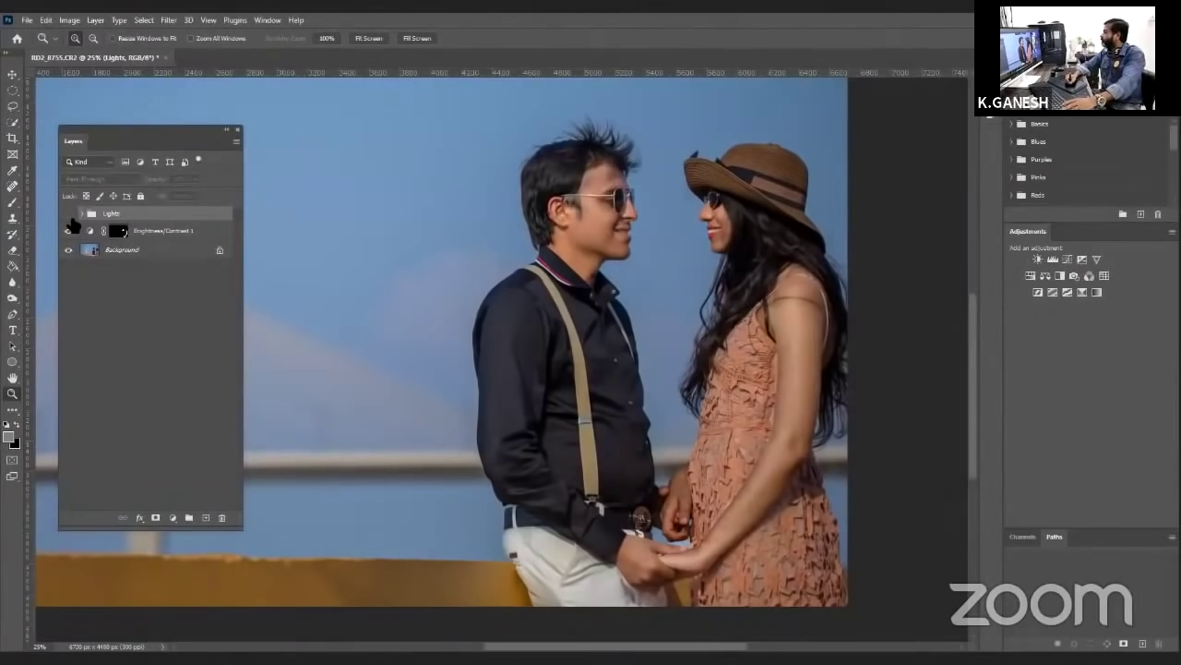
{"action": "key", "text": "ctrl+minus"}
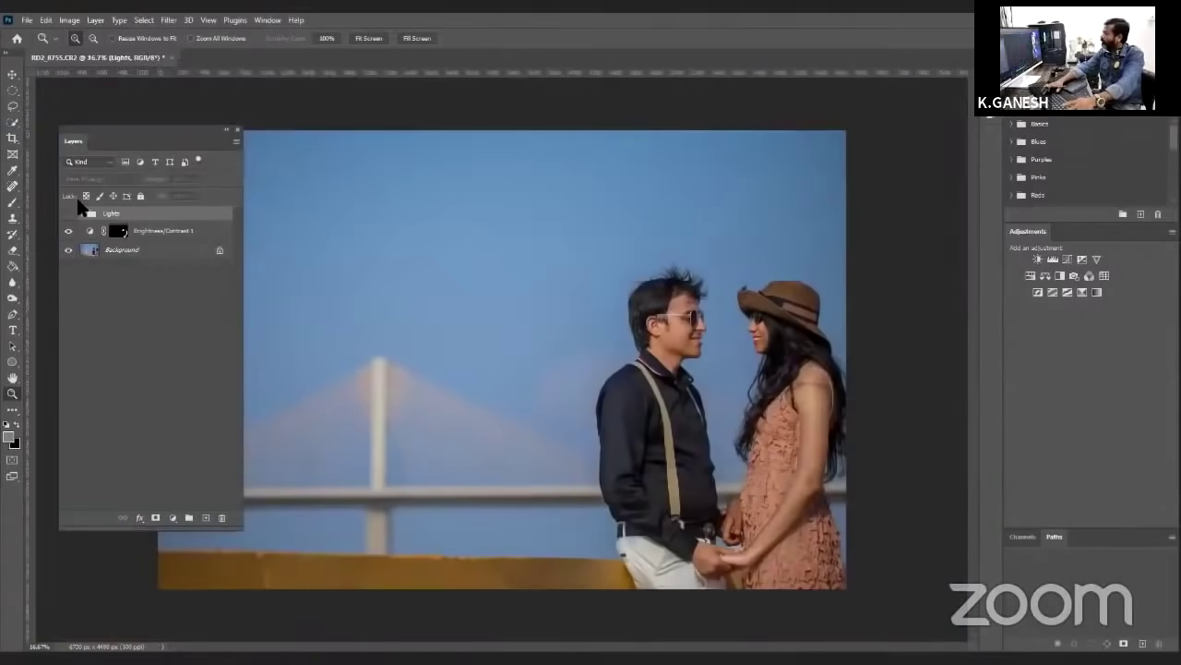
{"action": "left_click", "coordinate": [68, 218]}
{"action": "left_click", "coordinate": [68, 218]}
{"action": "left_click", "coordinate": [68, 218]}
{"action": "left_click", "coordinate": [69, 218]}
{"action": "left_click", "coordinate": [69, 217]}
{"action": "left_click", "coordinate": [68, 218]}
{"action": "left_click", "coordinate": [68, 218]}
{"action": "left_click", "coordinate": [69, 218]}
{"action": "left_click", "coordinate": [68, 217]}
{"action": "left_click", "coordinate": [68, 218]}
{"action": "left_click", "coordinate": [69, 218]}
{"action": "left_click", "coordinate": [68, 218]}
{"action": "left_click", "coordinate": [68, 217]}
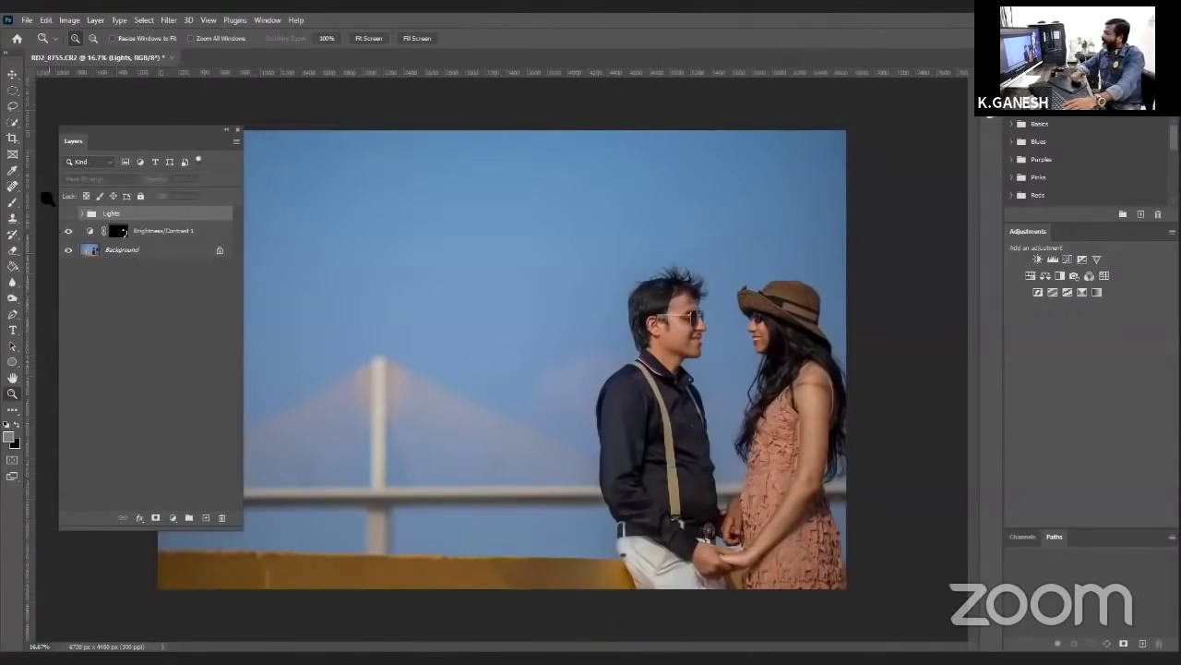
{"action": "left_click", "coordinate": [67, 214]}
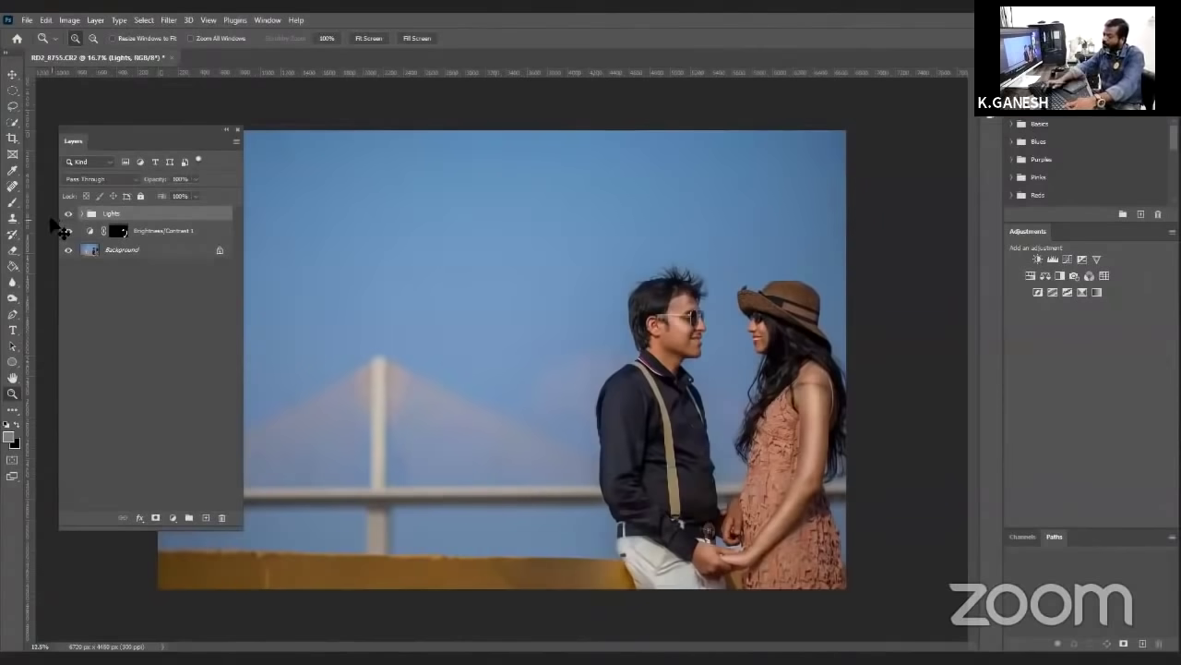
- Add a Color Lookup adjustment layer above the Lights group
{"action": "key", "text": "ctrl+minus"}
{"action": "key", "text": "ctrl+minus"}
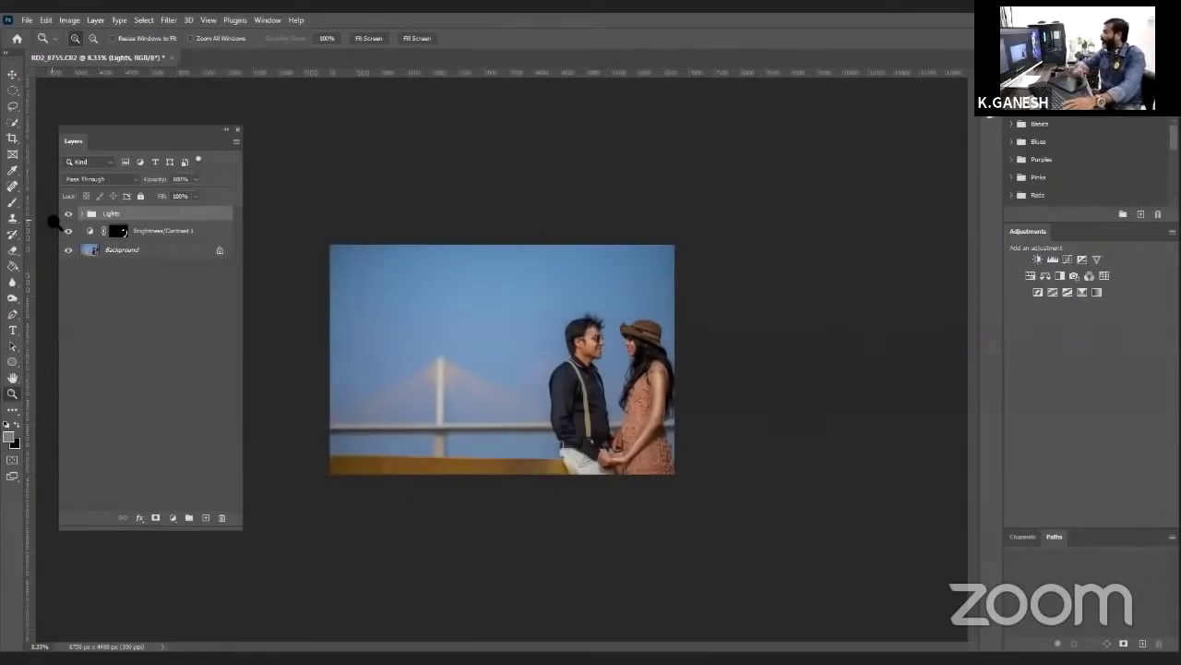
{"action": "left_click", "coordinate": [522, 541]}
{"action": "left_click", "coordinate": [521, 533], "text": "alt"}
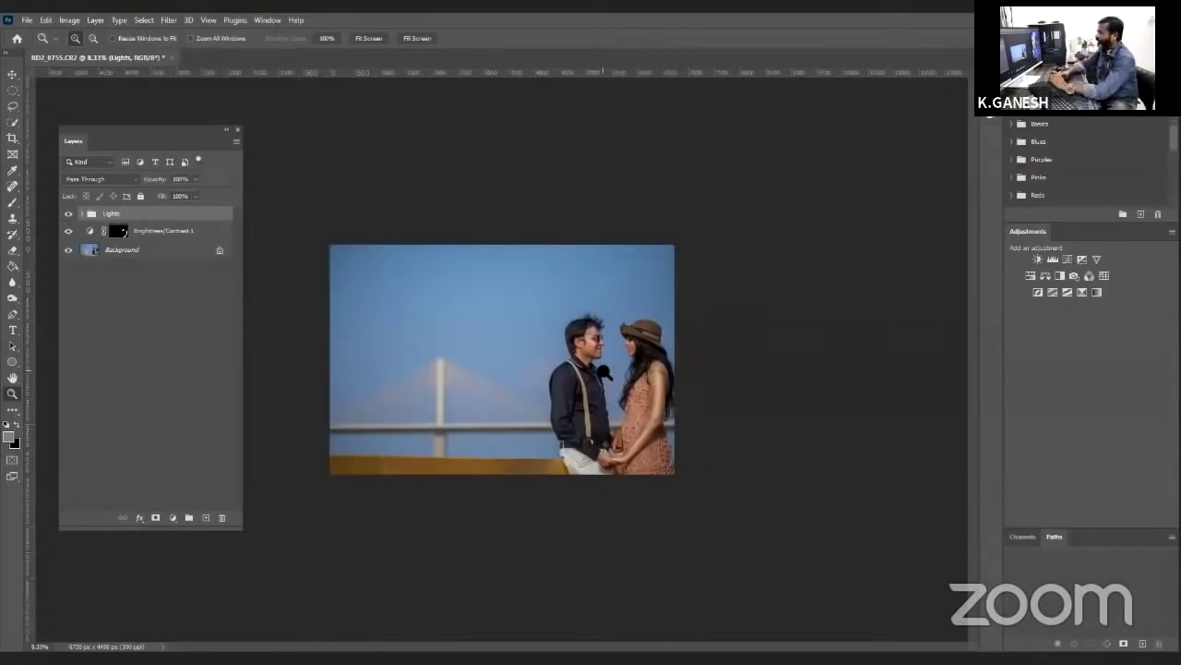
{"action": "left_click", "coordinate": [171, 519]}
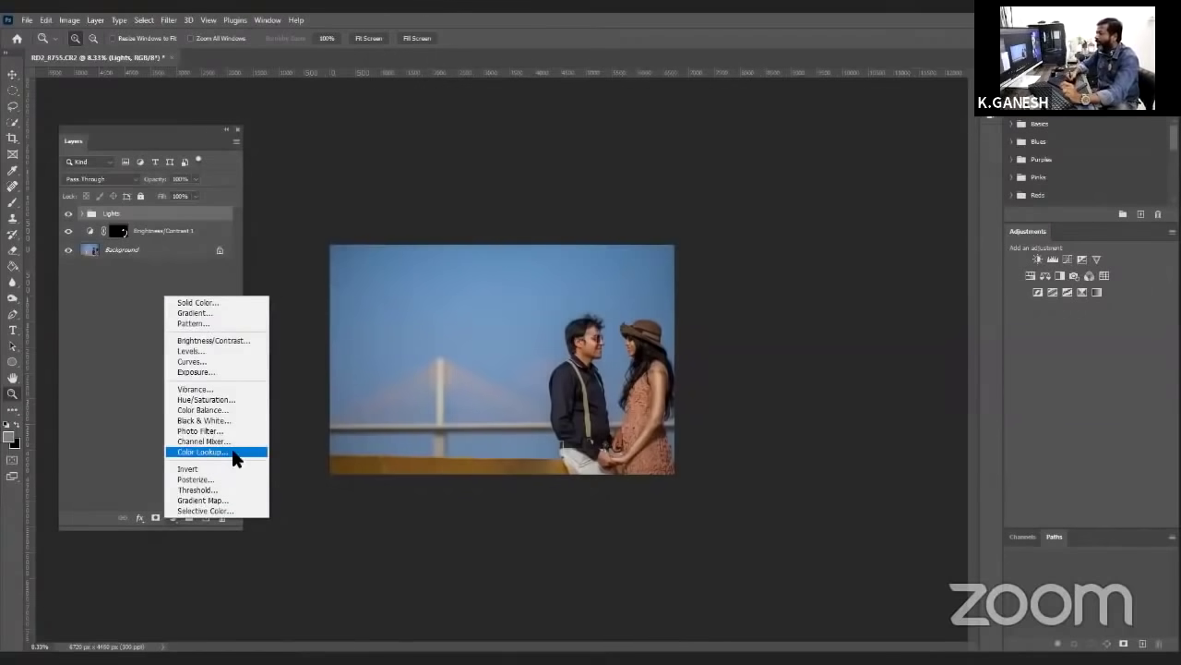
{"action": "left_click", "coordinate": [234, 452]}
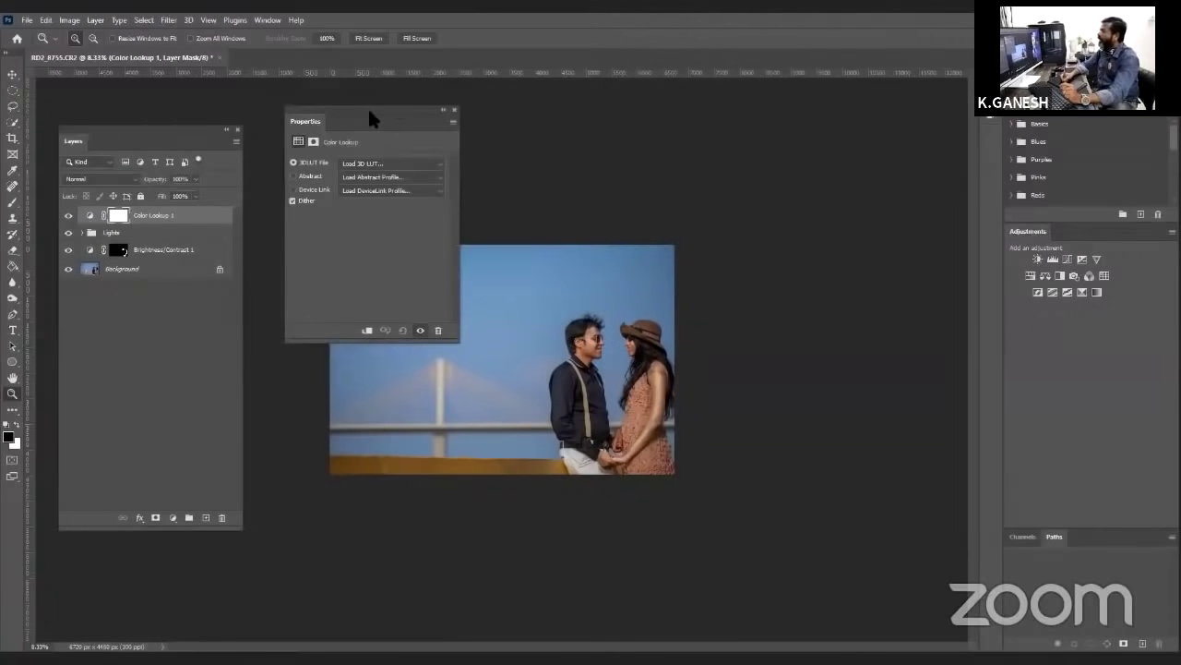
- Try the Bleach Bypass.look, Soft_Warming.look and TensionGreen.3DL presets as the 3D LUT of the Color Lookup adjustment
{"action": "left_click", "coordinate": [402, 163]}
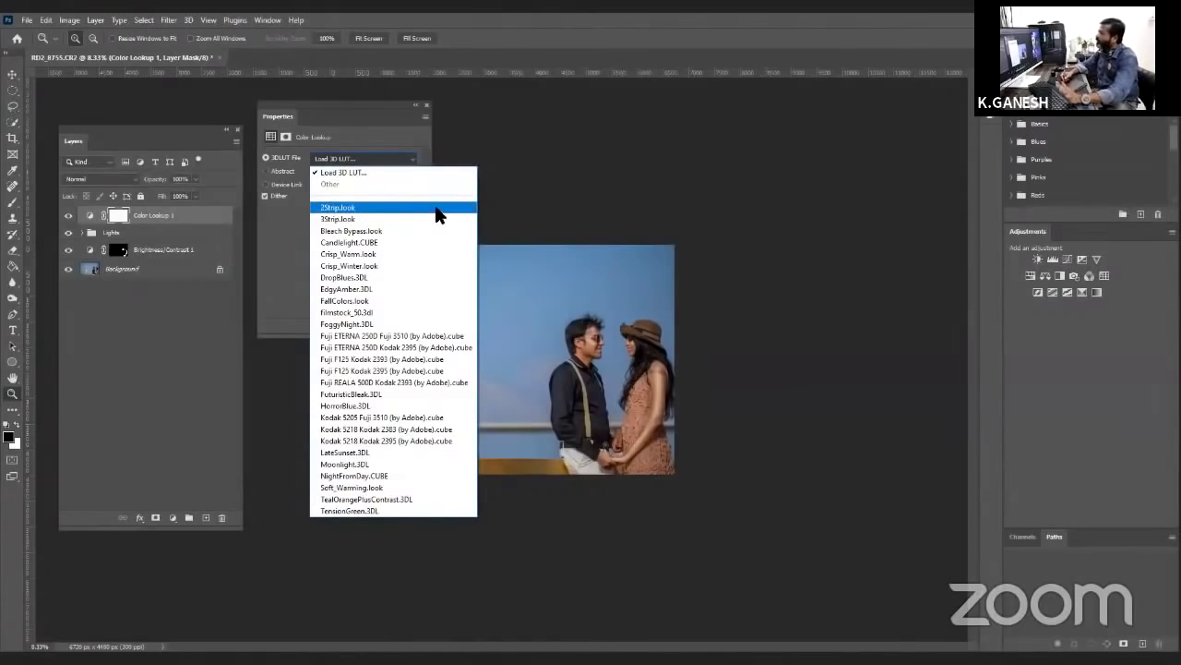
{"action": "left_click", "coordinate": [423, 231]}
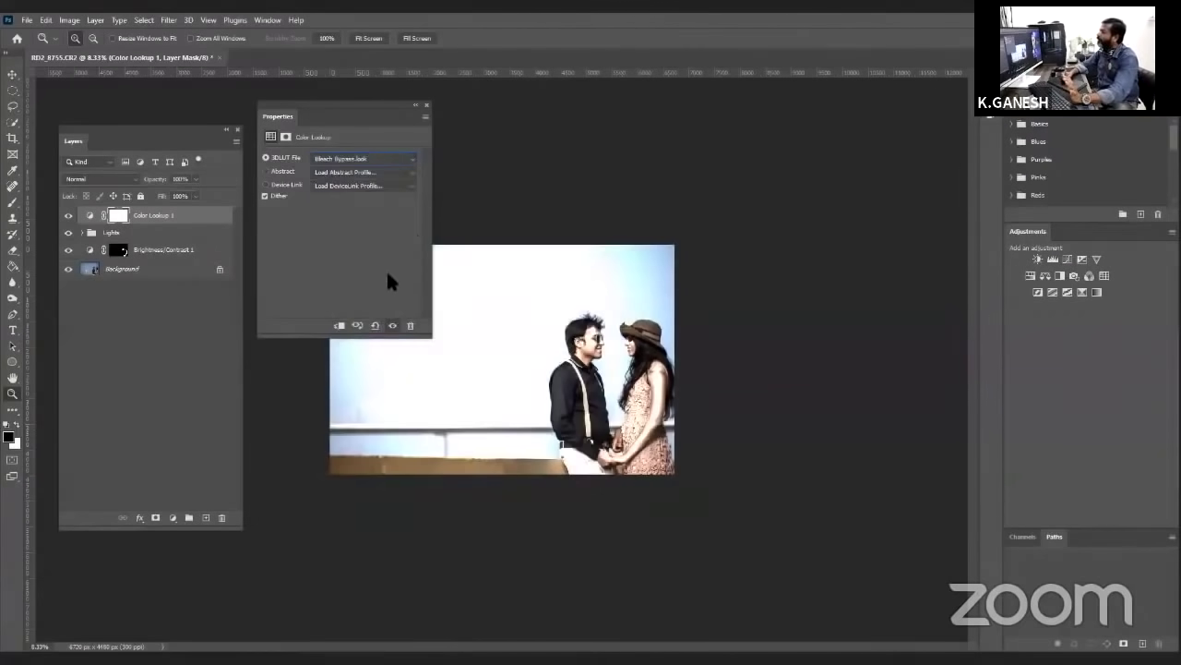
{"action": "left_click", "coordinate": [364, 161]}
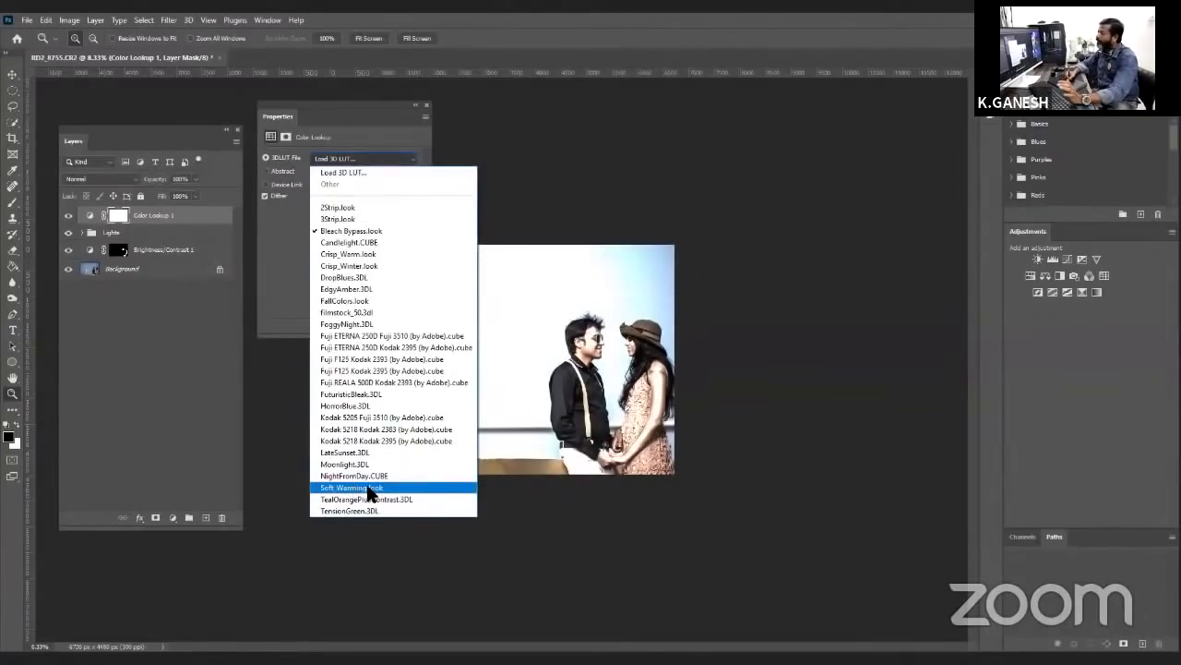
{"action": "left_click", "coordinate": [420, 486]}
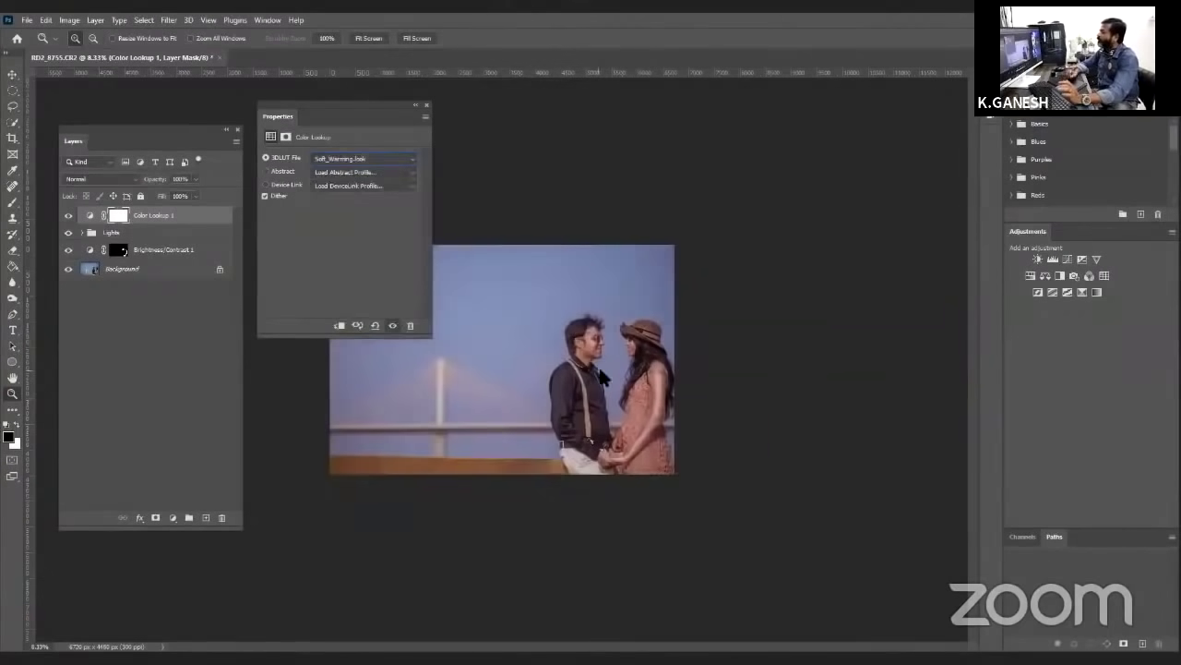
{"action": "key", "text": "ctrl+plus"}
{"action": "left_click", "coordinate": [347, 162]}
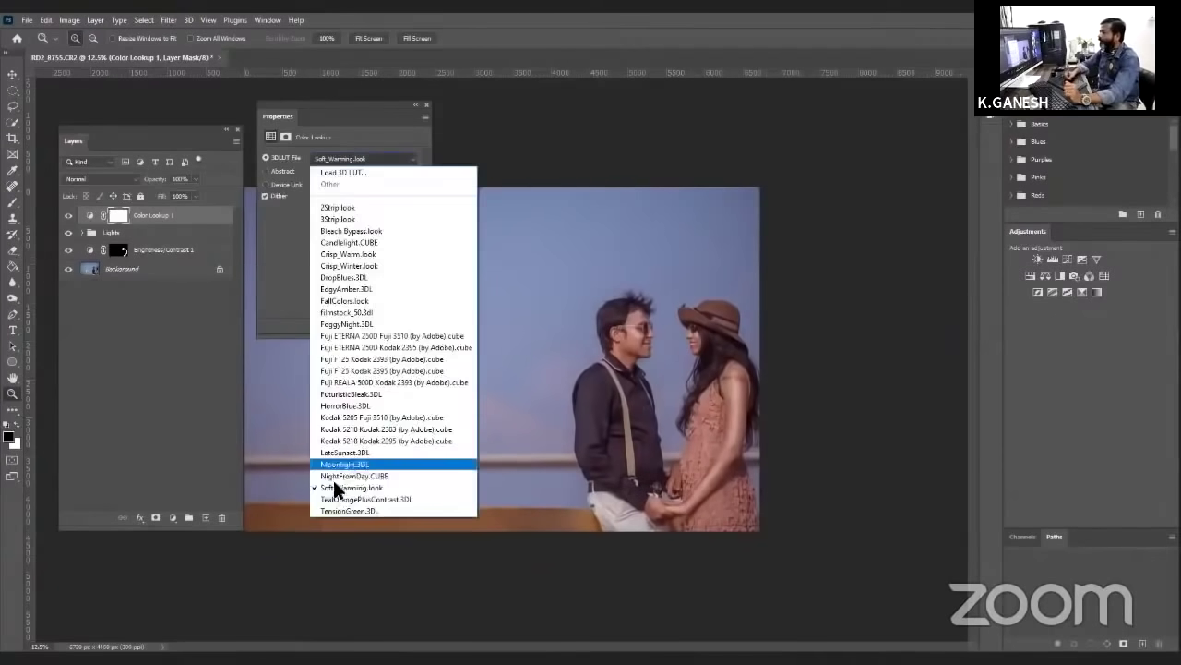
{"action": "left_click", "coordinate": [332, 510]}
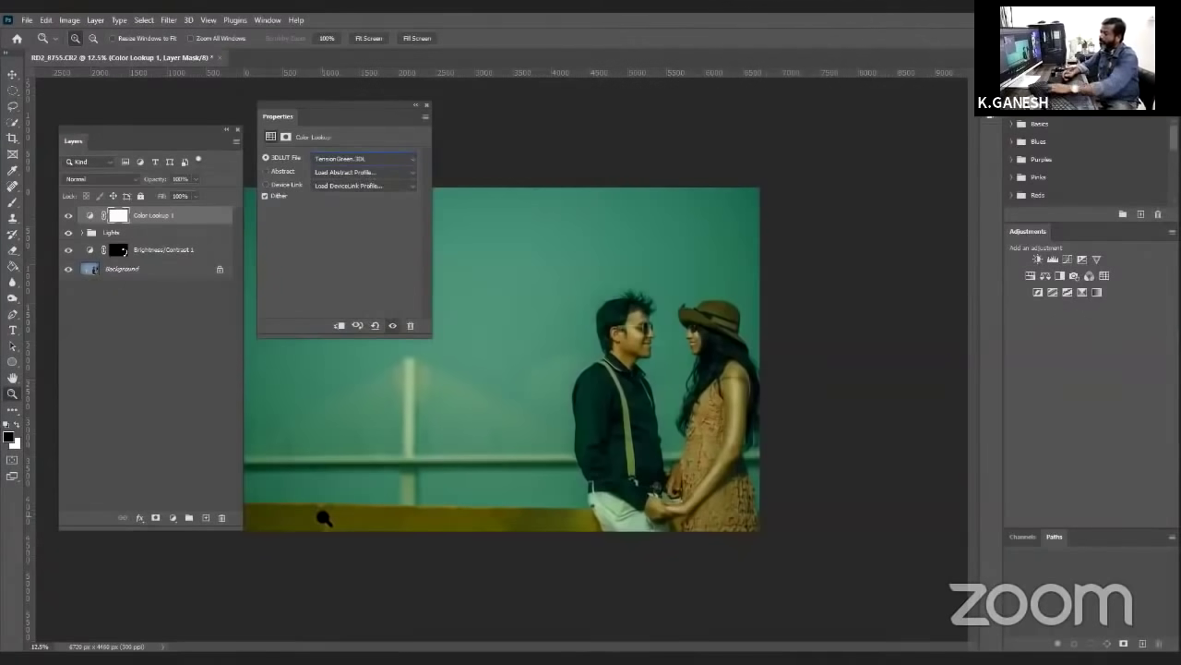
- Cycle back through the 3D LUT presets of the Color Lookup adjustment and apply 2Strip.look
{"action": "key", "text": "Up"}
{"action": "key", "text": "Up"}
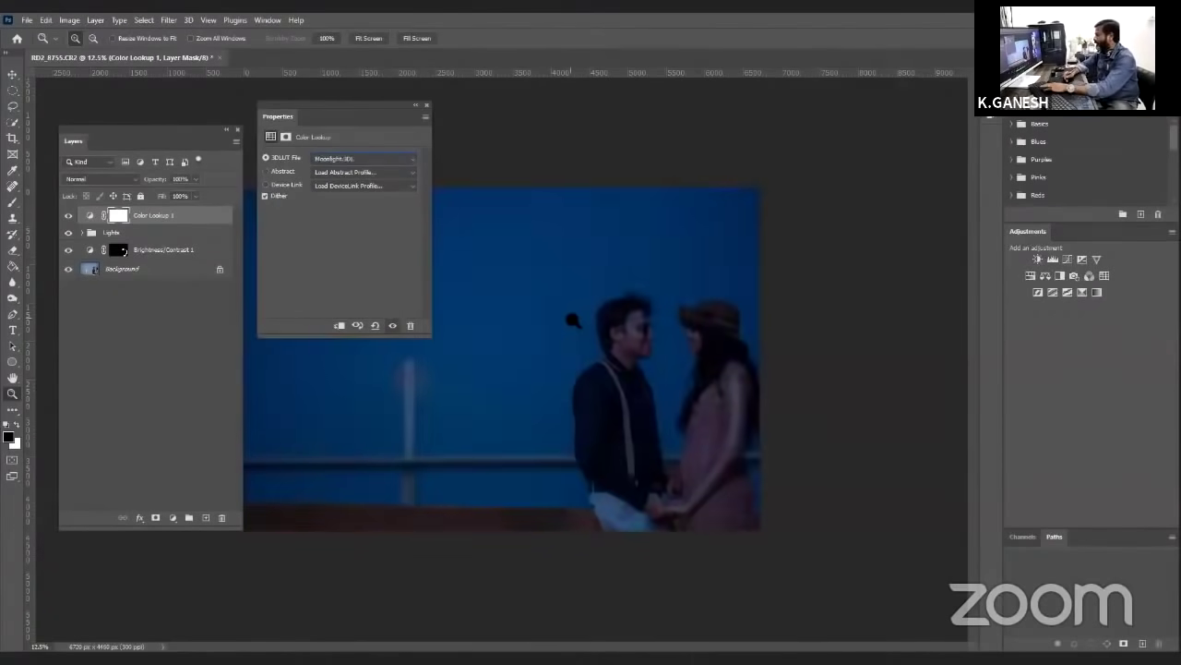
{"action": "key", "text": "Up"}
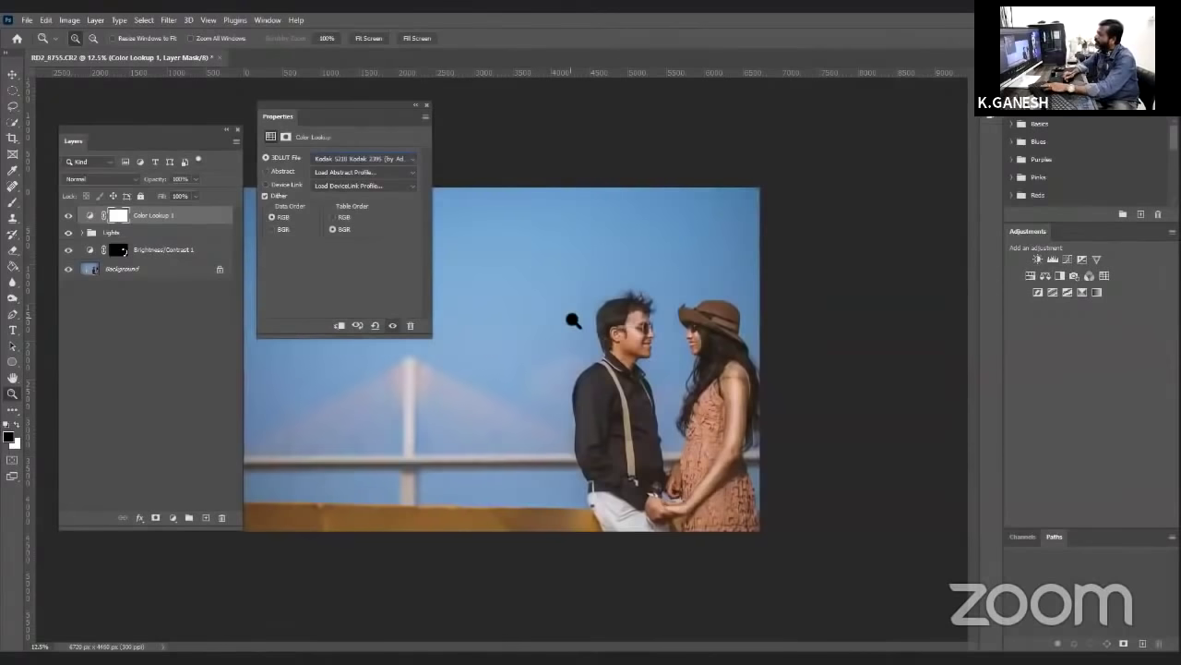
{"action": "key", "text": "Up"}
{"action": "key", "text": "Up"}
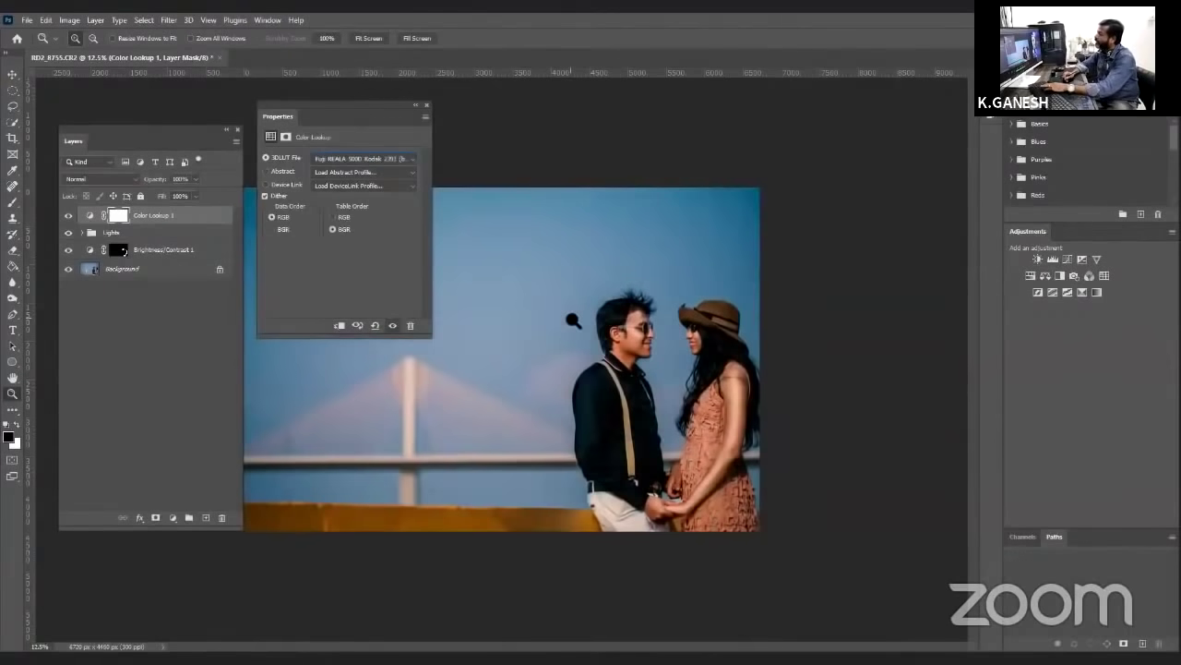
{"action": "key", "text": "Up"}
{"action": "key", "text": "Up"}
{"action": "key", "text": "Up"}
{"action": "key", "text": "Up"}
{"action": "key", "text": "Up"}
{"action": "key", "text": "Up"}
{"action": "key", "text": "Up"}
{"action": "key", "text": "Up"}
{"action": "key", "text": "Up"}
{"action": "key", "text": "Up"}
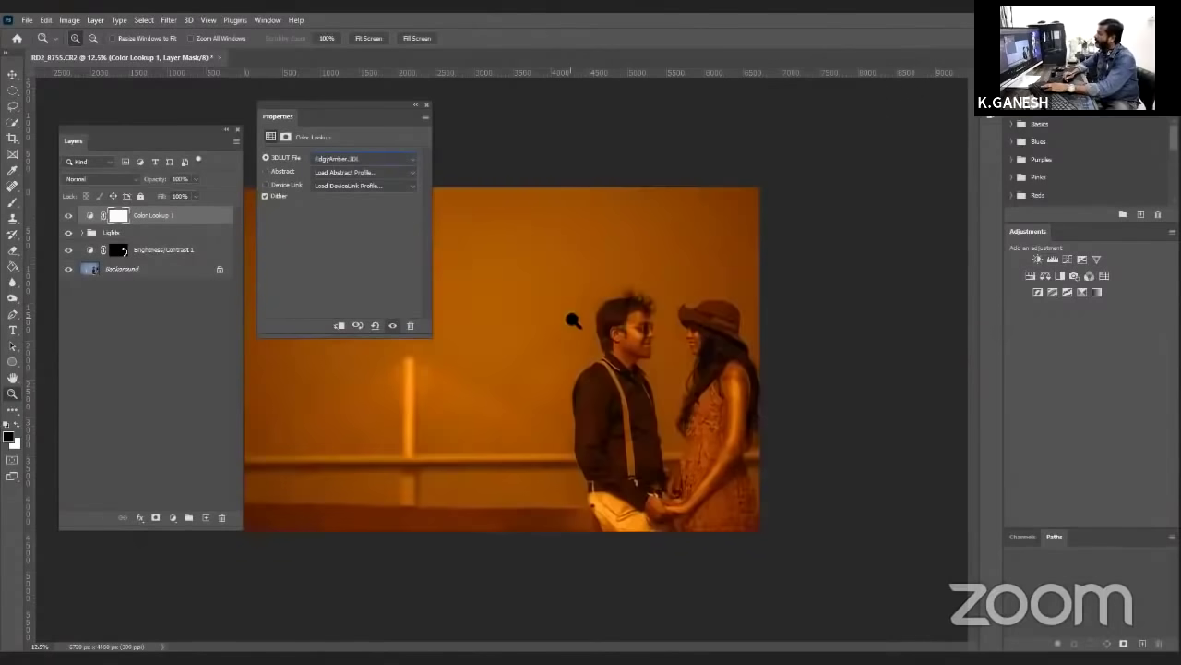
{"action": "key", "text": "Up"}
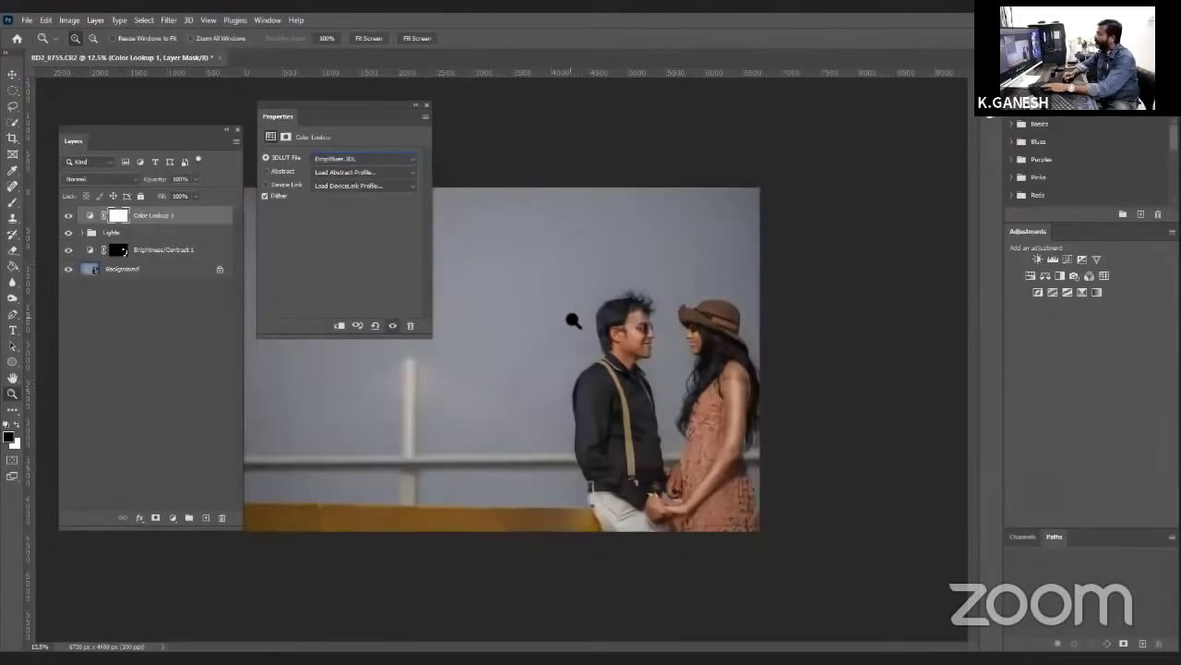
{"action": "key", "text": "Up"}
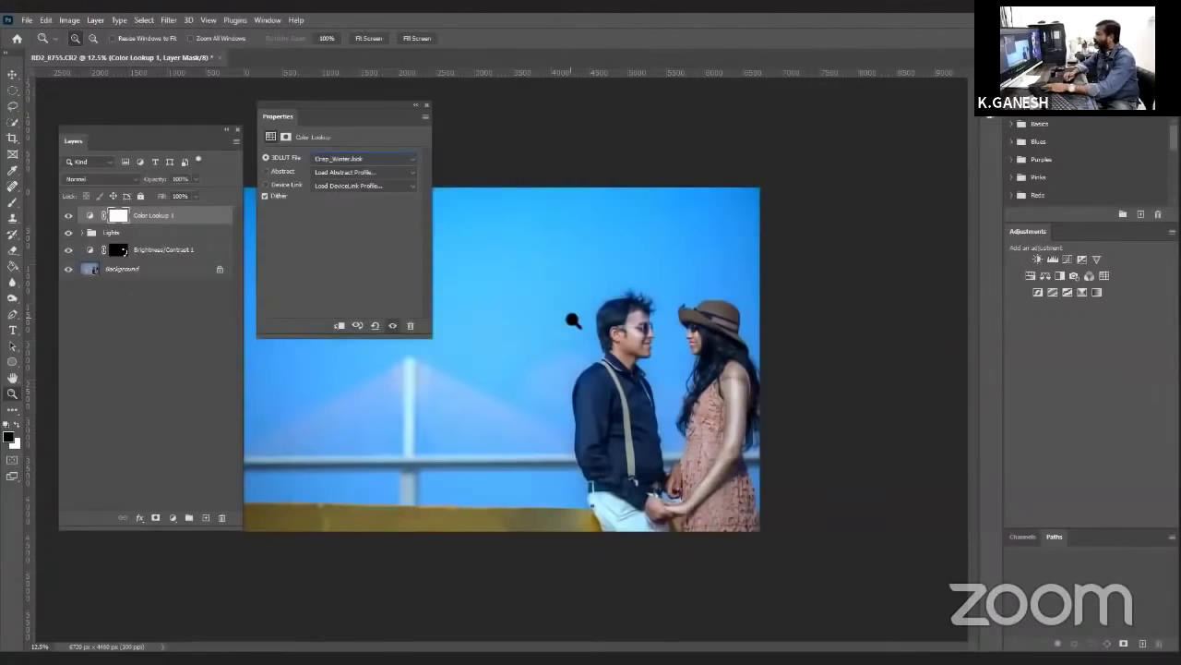
{"action": "key", "text": "Up"}
{"action": "key", "text": "Up"}
{"action": "key", "text": "Up"}
{"action": "key", "text": "Up"}
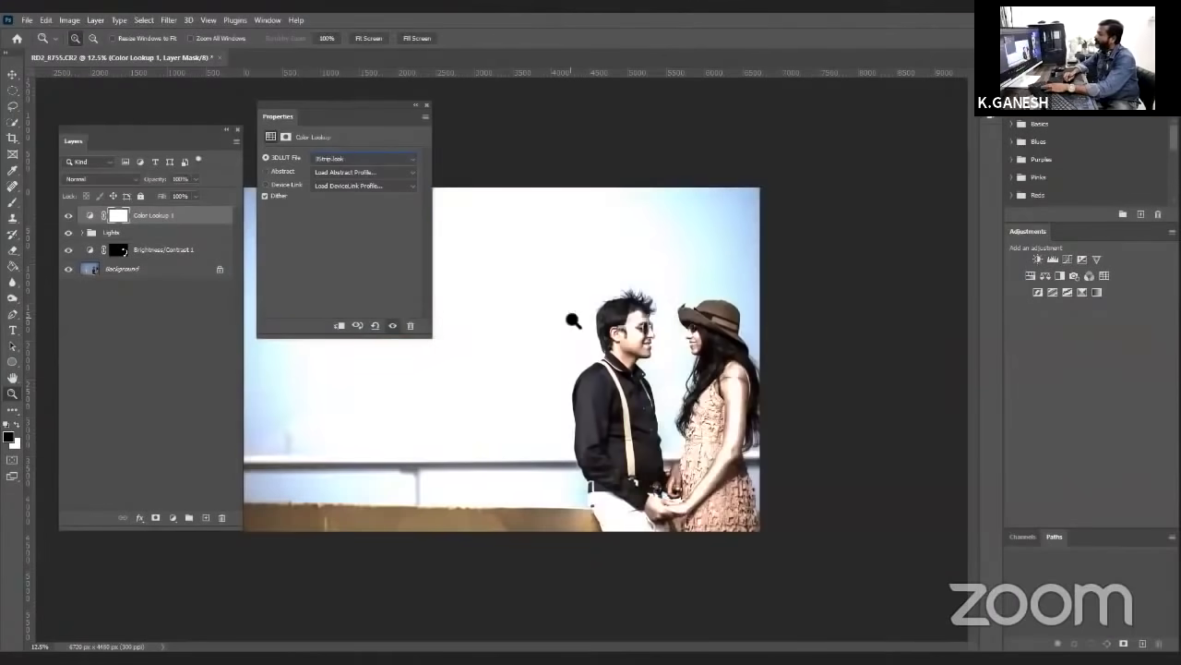
{"action": "key", "text": "Up"}
{"action": "key", "text": "Up"}
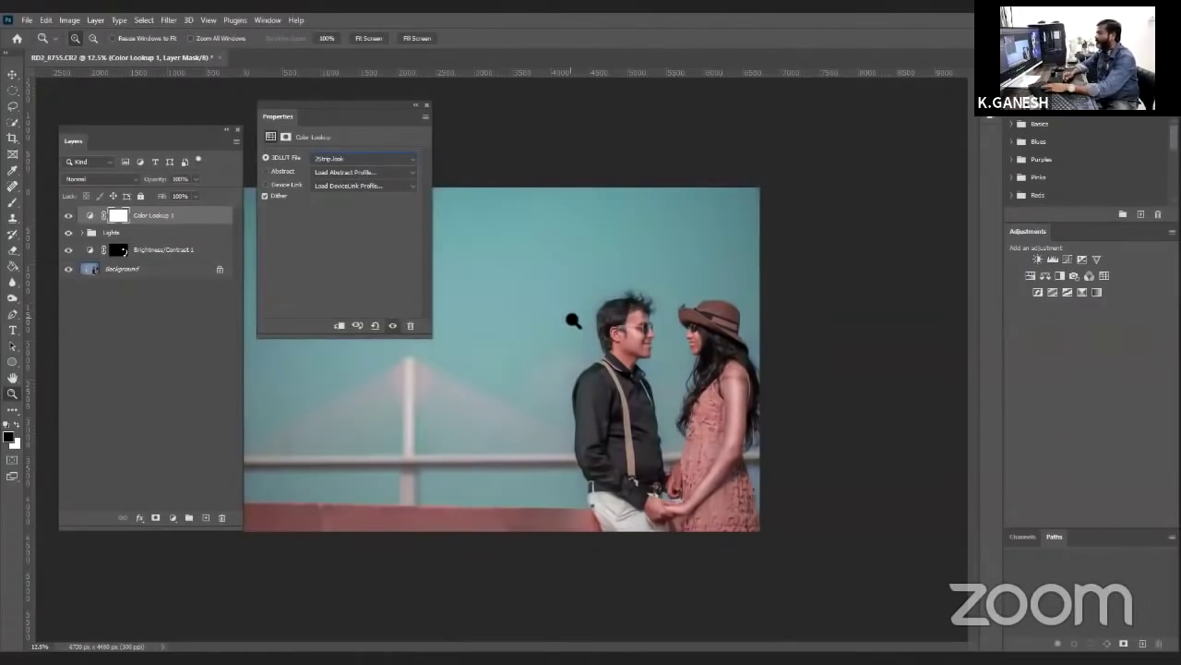
- Reduce the Color Lookup 1 layer's opacity to 34%
{"action": "key", "text": "1"}
{"action": "key", "text": "2"}
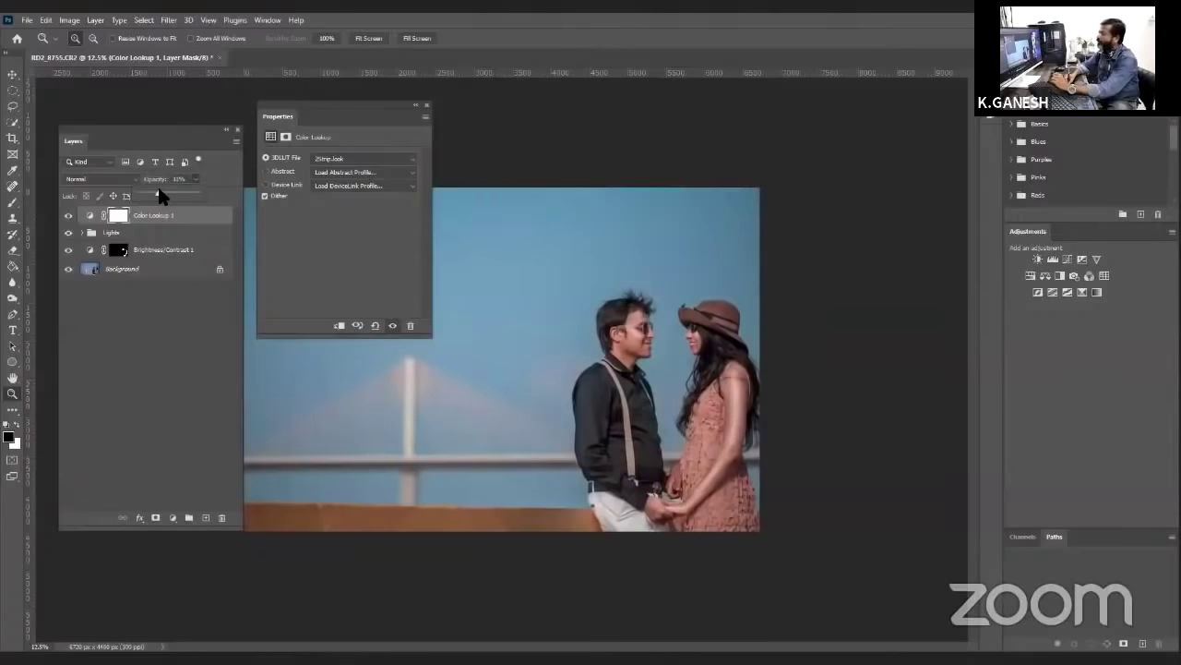
{"action": "key", "text": "3"}
{"action": "key", "text": "4"}
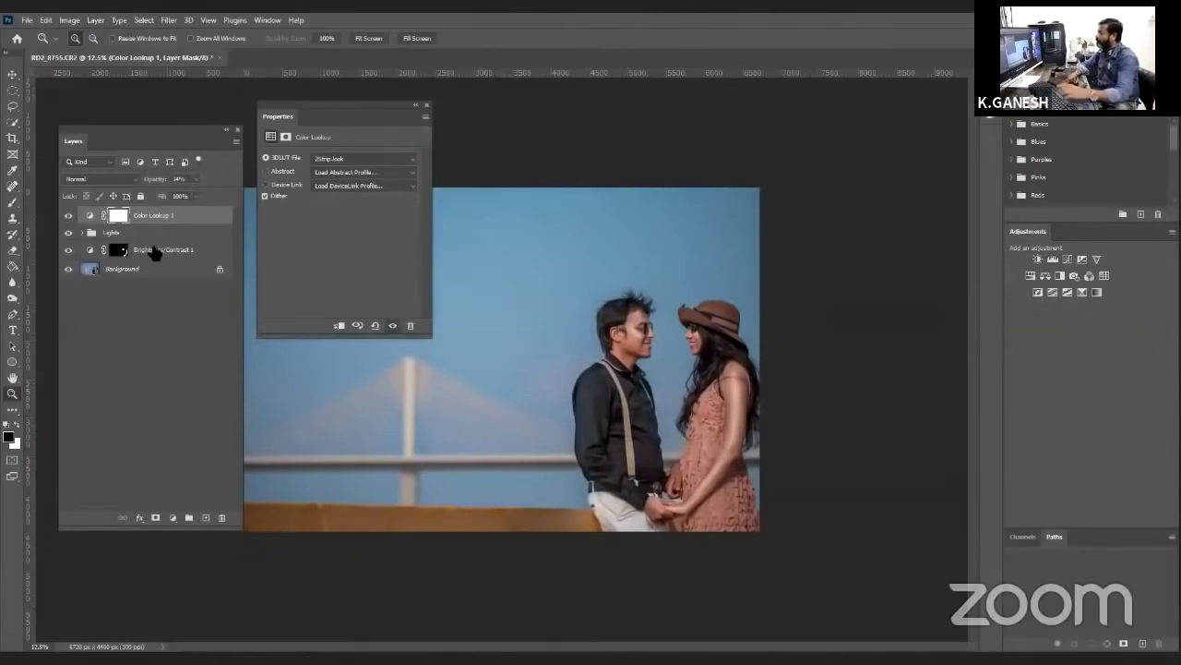
- Review the graded portrait with the interface panels hidden, fitted to the window and zoomed out, and bring the panels back
{"action": "key", "text": "Tab"}
{"action": "key", "text": "ctrl+0"}
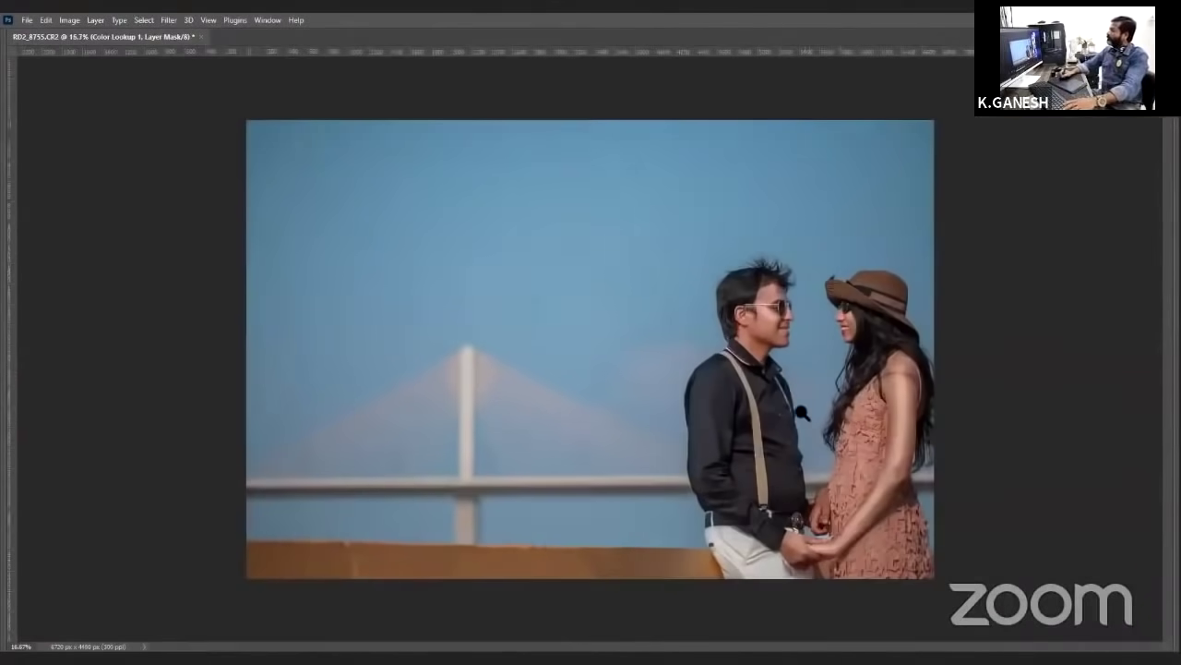
{"action": "key", "text": "ctrl+minus"}
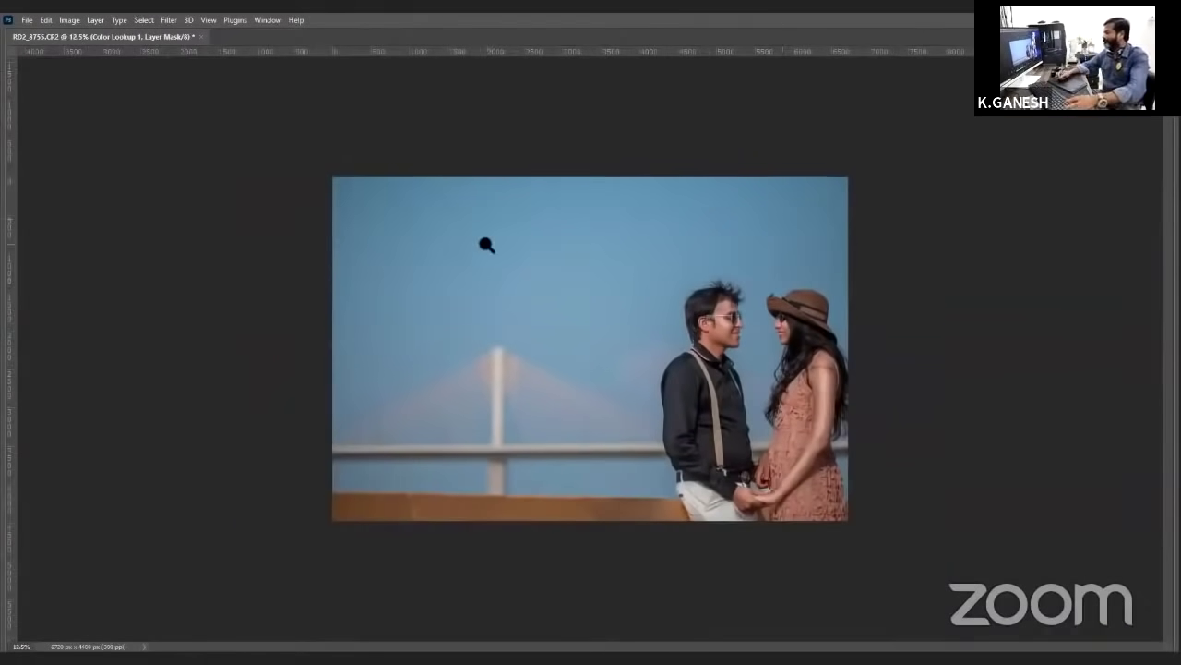
{"action": "key", "text": "Tab"}
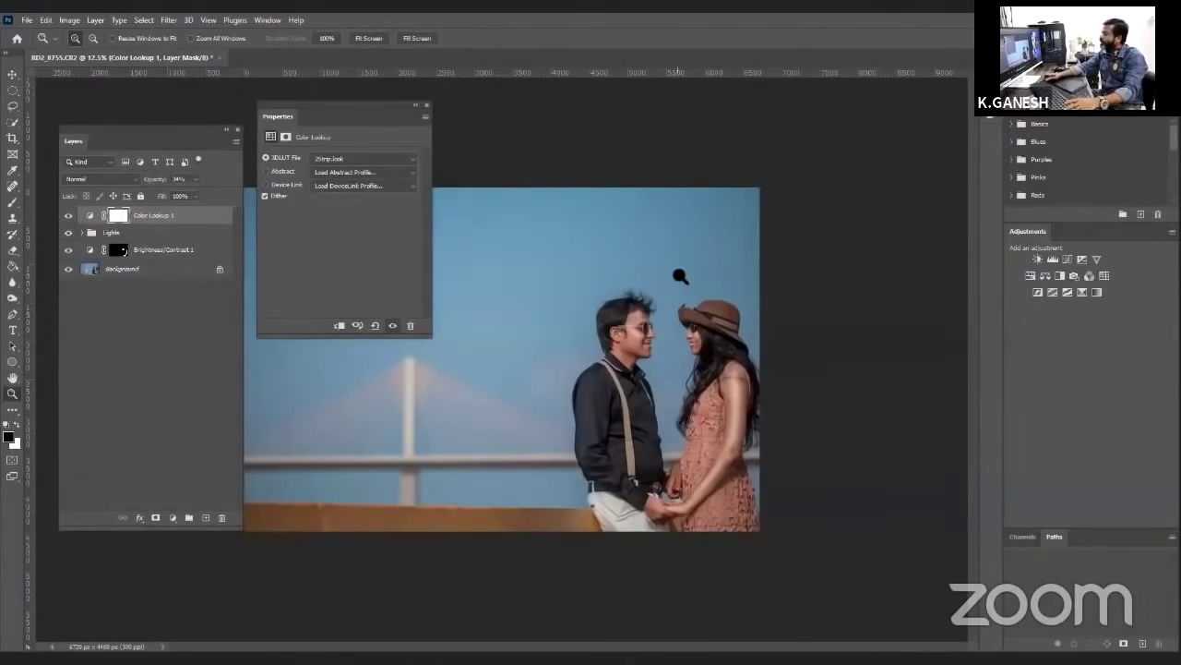
{"action": "key", "text": "Tab"}
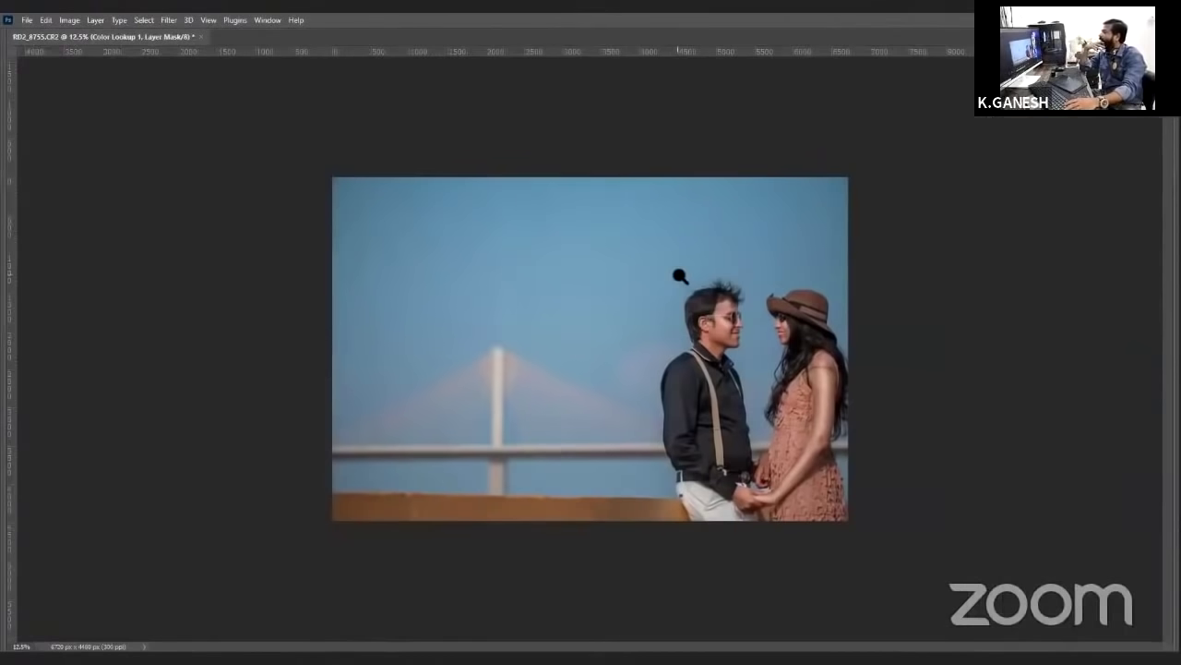
{"action": "key", "text": "Tab"}
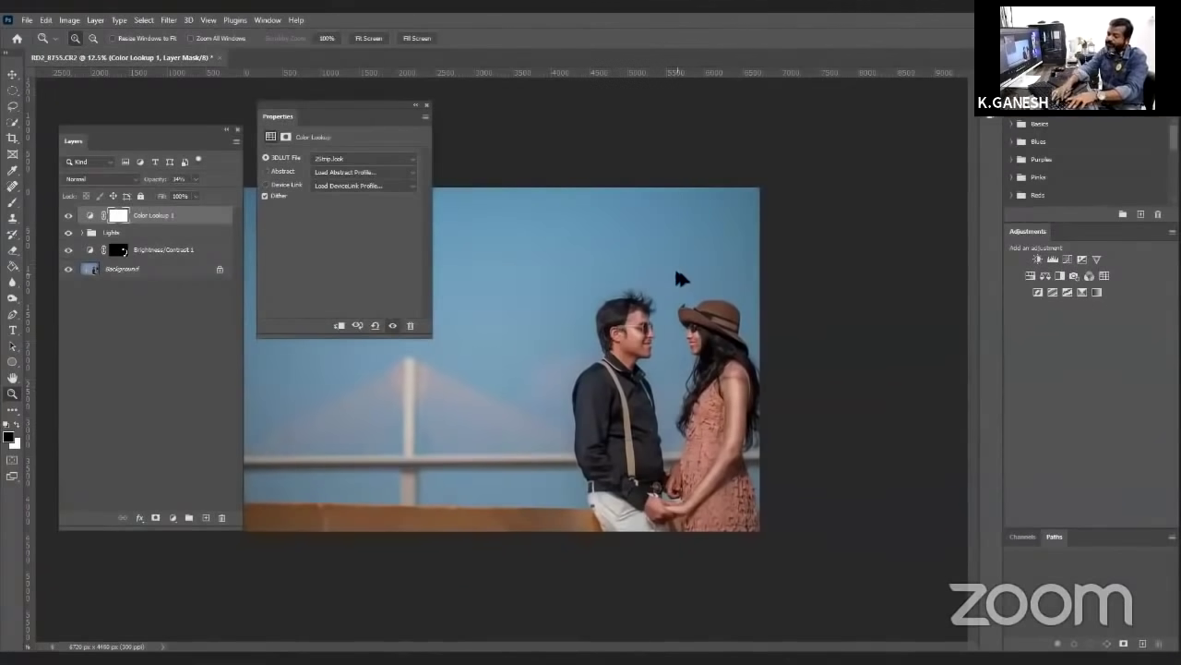
- Stamp all visible layers into a new merged layer at the top of the layer stack
{"action": "key", "text": "ctrl+shift+alt+e"}
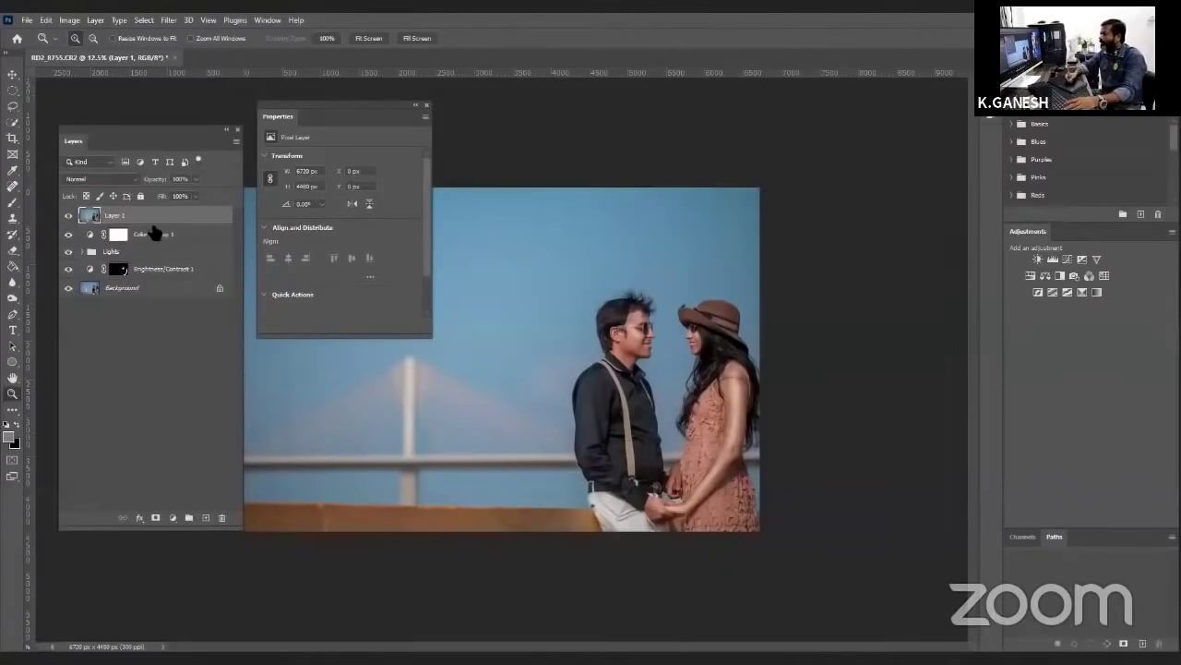
{"action": "key", "text": "Delete"}
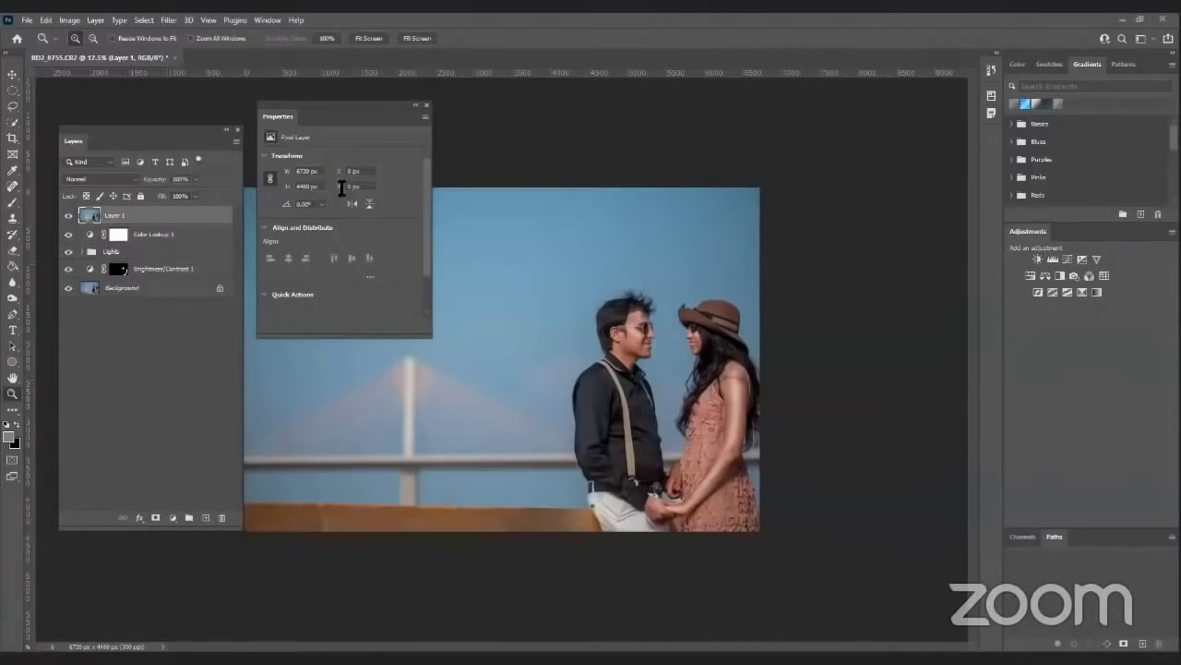
- Try an orange sunset sky and blue sky presets in Sky Replacement on the merged layer, and cancel the replacement
{"action": "left_click", "coordinate": [44, 16]}
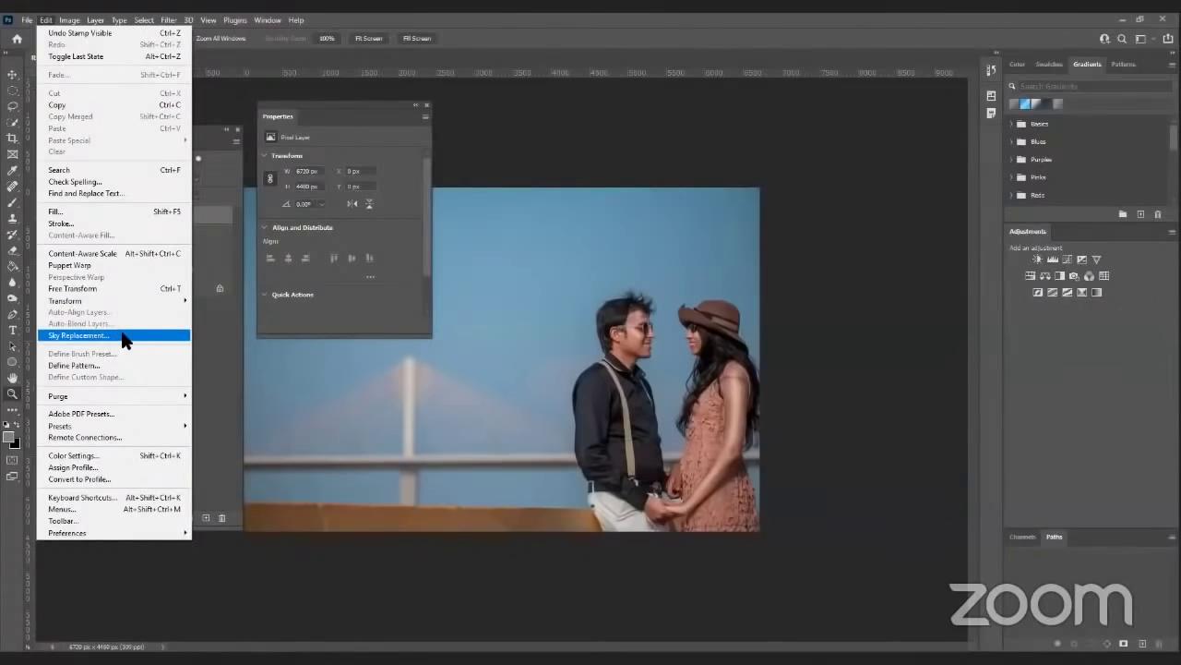
{"action": "left_click", "coordinate": [125, 338]}
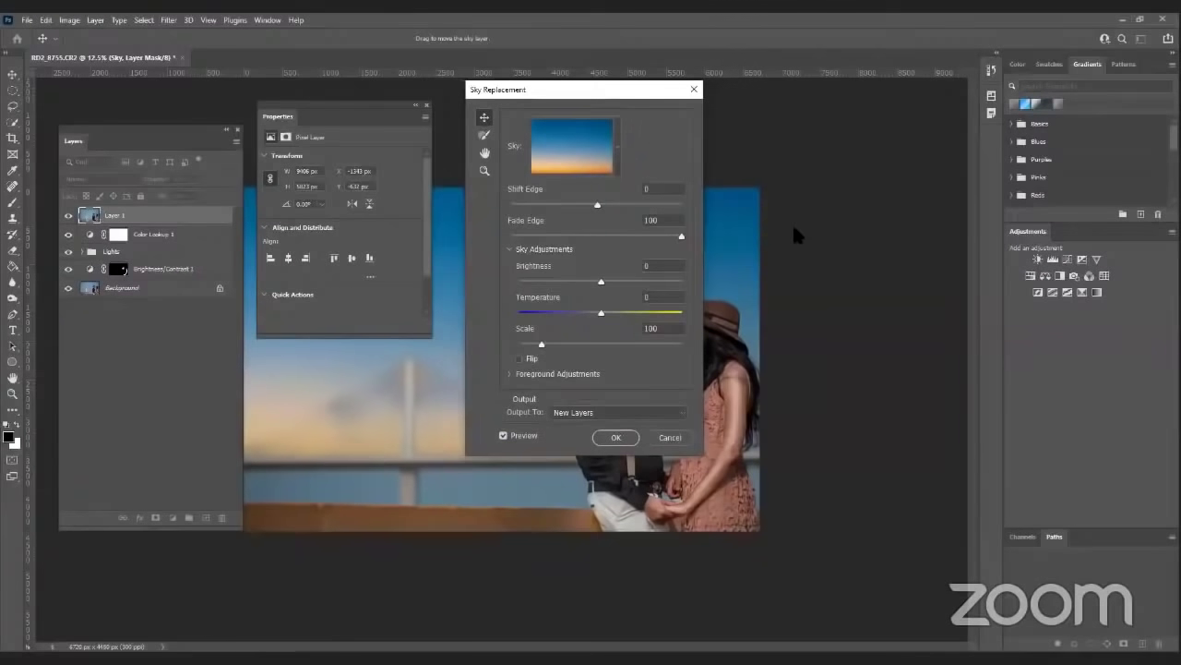
{"action": "left_click_drag", "start_coordinate": [613, 97], "coordinate": [831, 108]}
{"action": "left_click", "coordinate": [789, 157]}
{"action": "scroll", "coordinate": [829, 372], "scroll_direction": "down", "scroll_amount": 5}
{"action": "scroll", "coordinate": [824, 400], "scroll_direction": "down", "scroll_amount": 6}
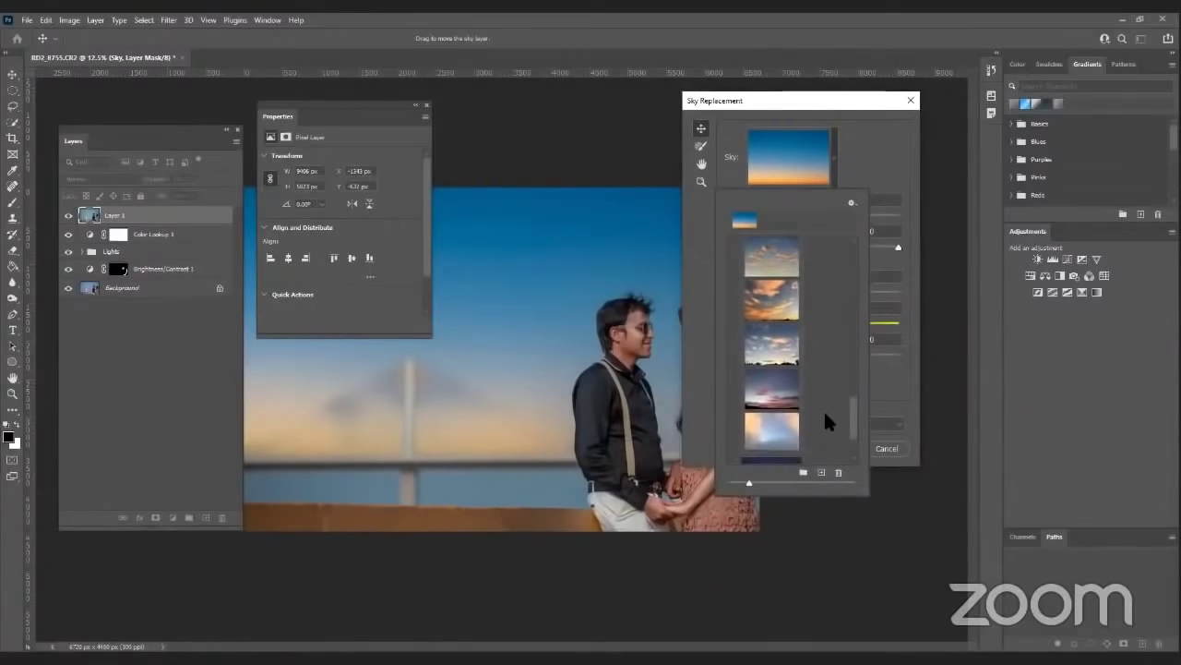
{"action": "left_click", "coordinate": [779, 307]}
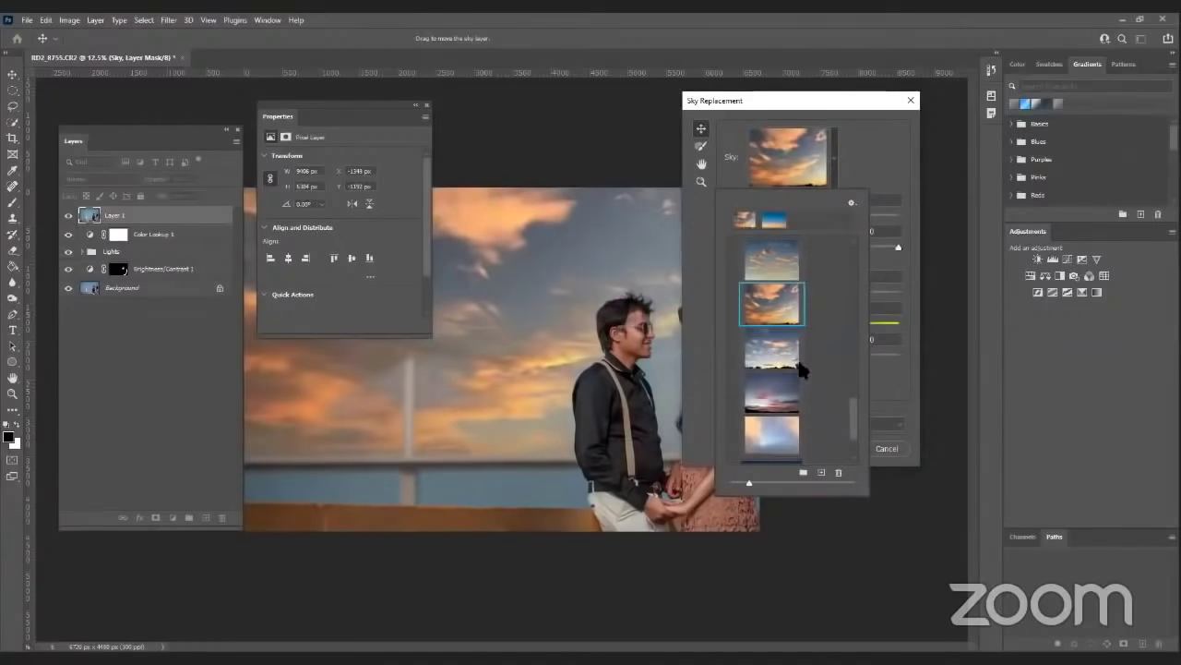
{"action": "left_click_drag", "start_coordinate": [851, 407], "coordinate": [853, 281]}
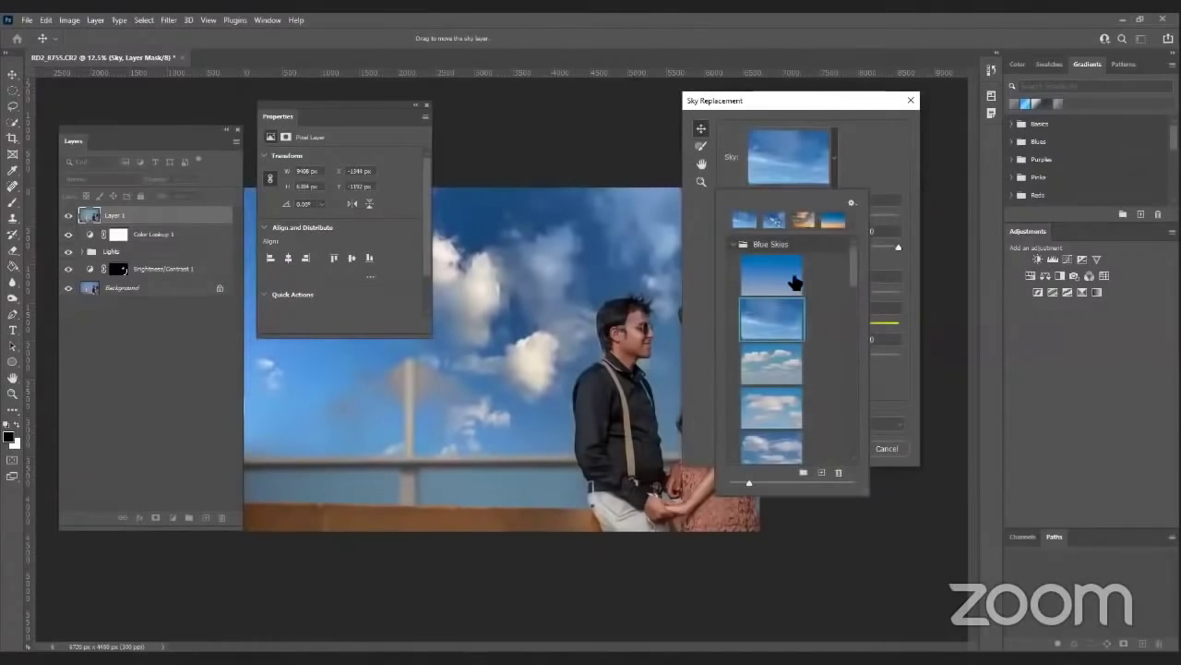
{"action": "left_click", "coordinate": [803, 277]}
{"action": "left_click_drag", "start_coordinate": [849, 255], "coordinate": [850, 316]}
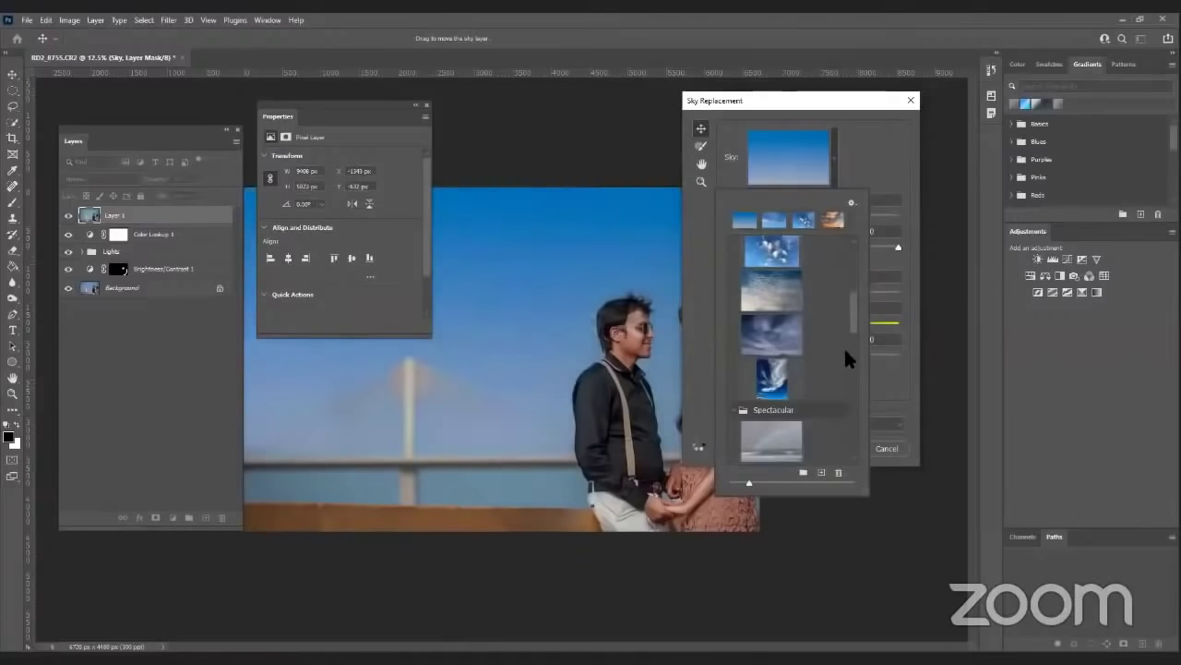
{"action": "scroll", "coordinate": [844, 346], "scroll_direction": "down", "scroll_amount": 5}
{"action": "double_click", "coordinate": [780, 441]}
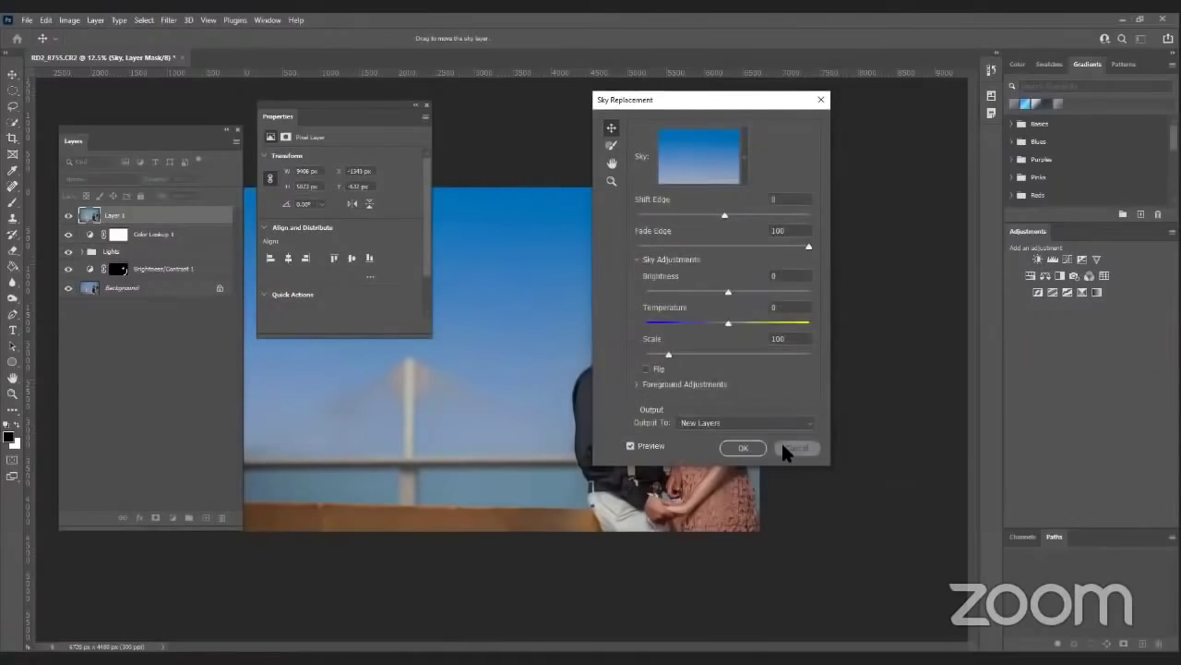
{"action": "left_click", "coordinate": [784, 447]}
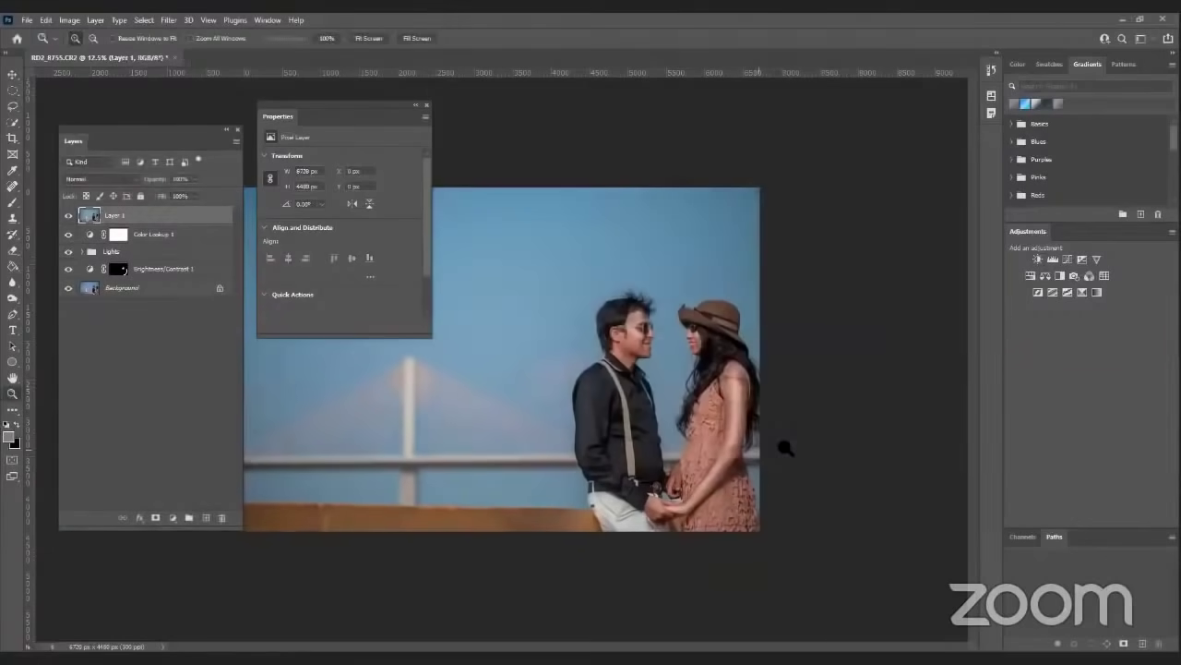
- Add the text "Soul" over the sky above the bridge and enlarge it to about 261 pt
{"action": "key", "text": "Tab"}
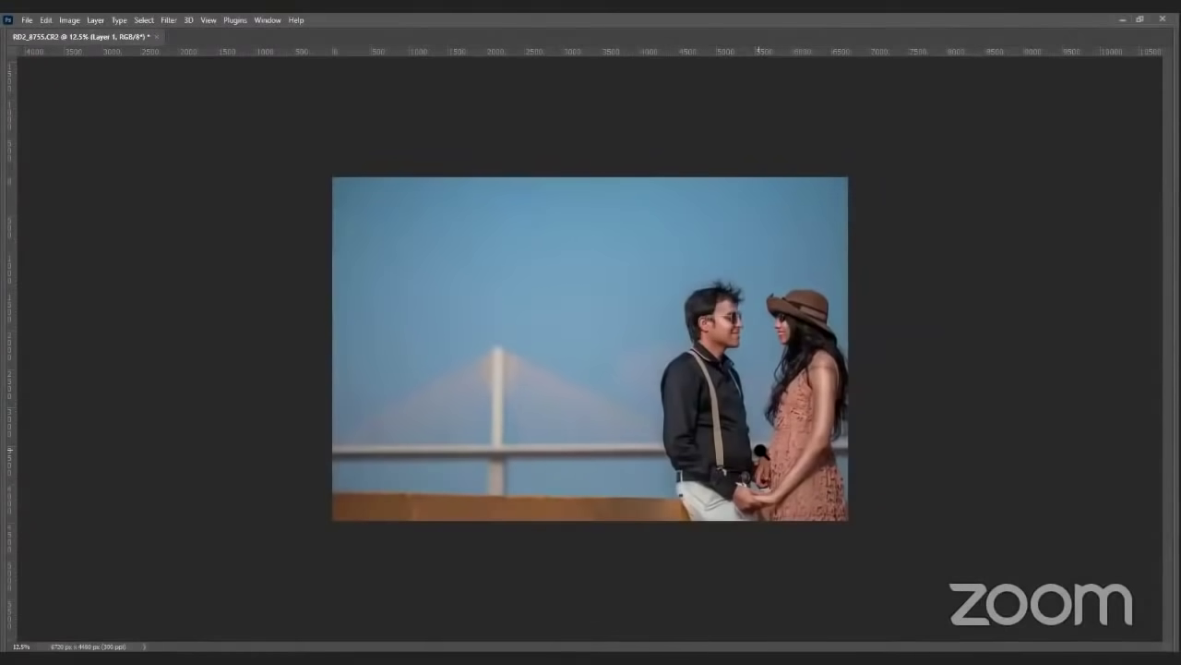
{"action": "left_click", "coordinate": [436, 271]}
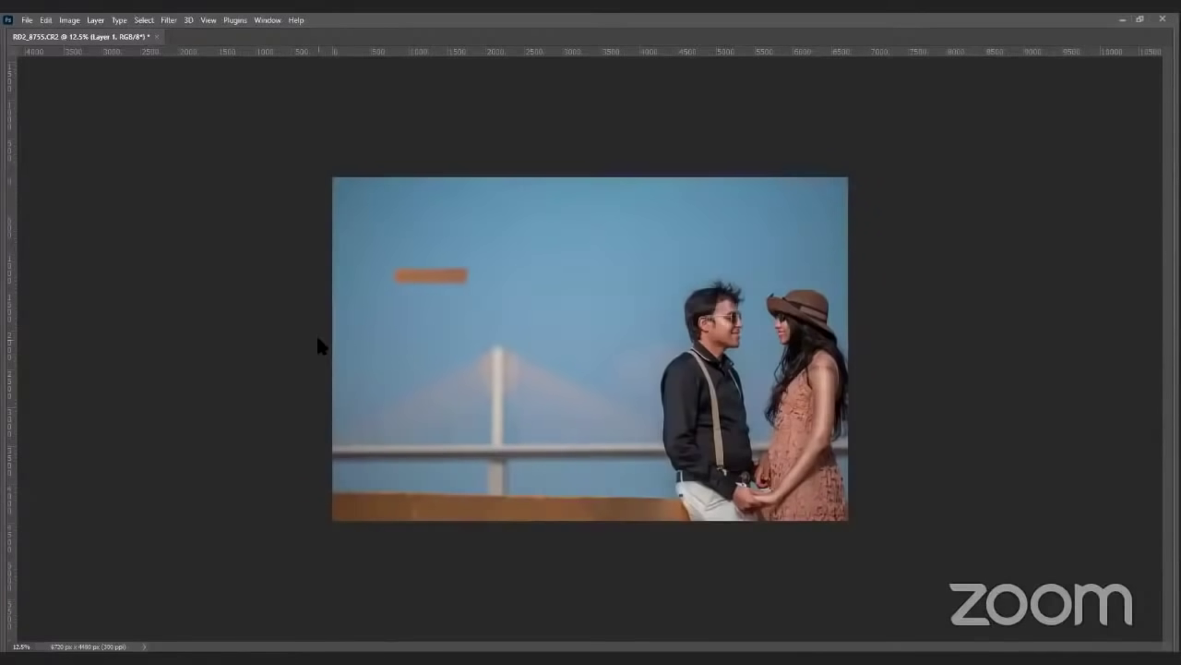
{"action": "key", "text": "ctrl+shift+period"}
{"action": "key", "text": "ctrl+shift+period"}
{"action": "key", "text": "ctrl+shift+period"}
{"action": "key", "text": "ctrl+shift+period"}
{"action": "key", "text": "ctrl+shift+period"}
{"action": "key", "text": "ctrl+shift+period"}
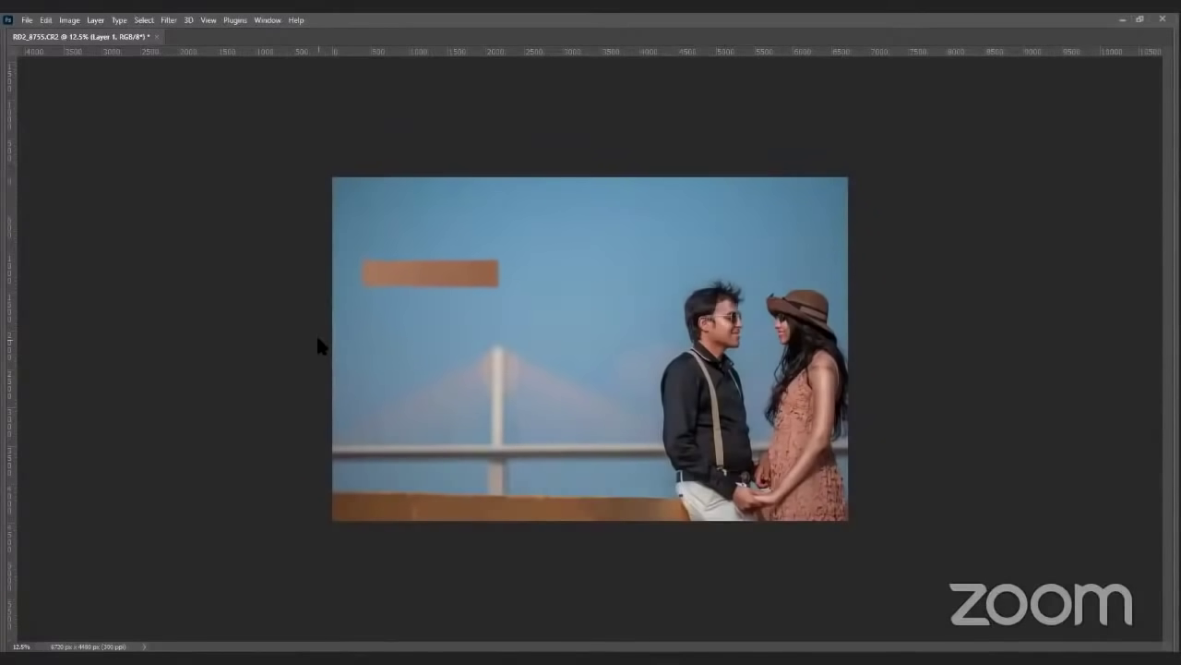
{"action": "key", "text": "BackSpace"}
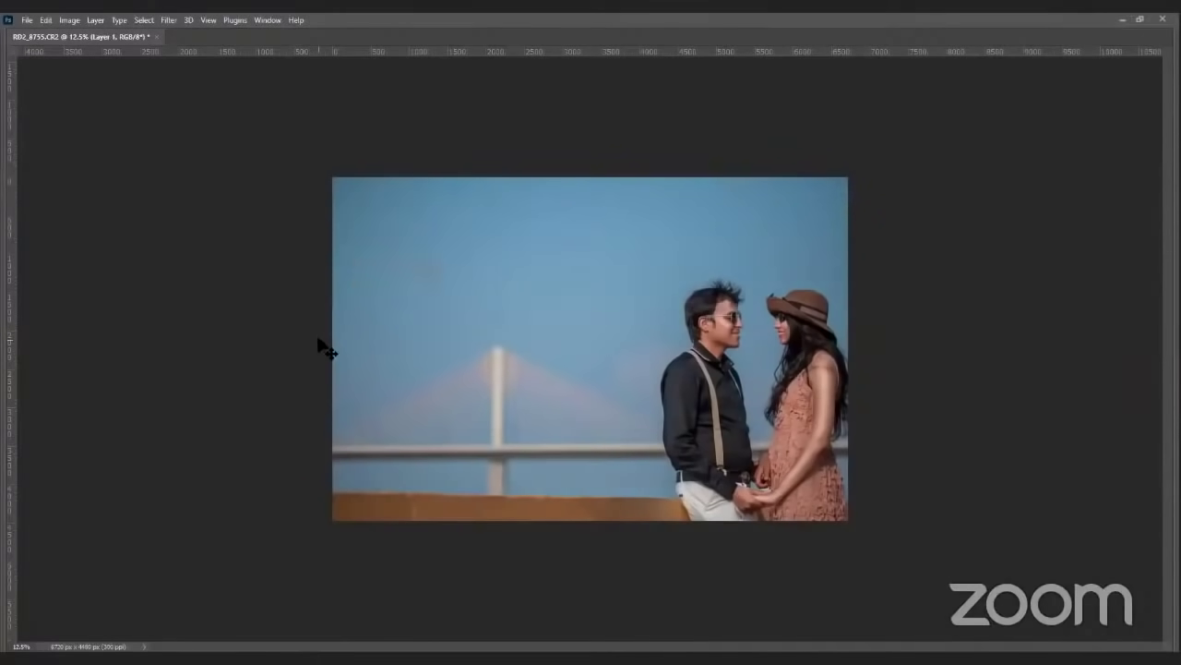
{"action": "key", "text": "ctrl+Return"}
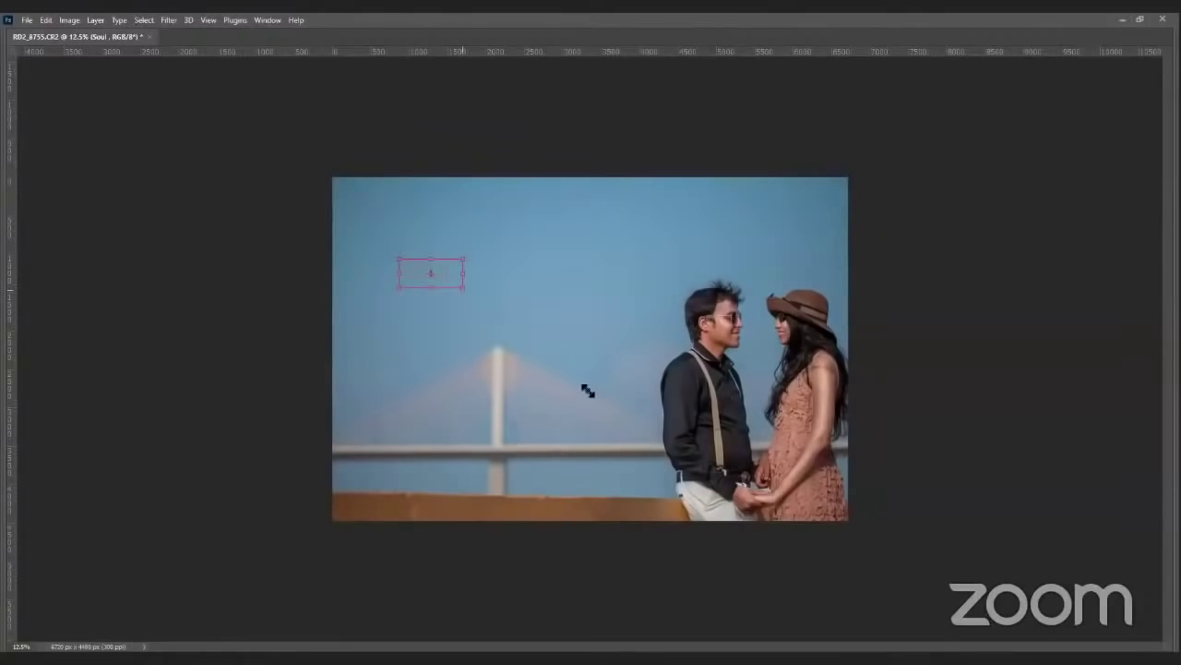
{"action": "key", "text": "Return"}
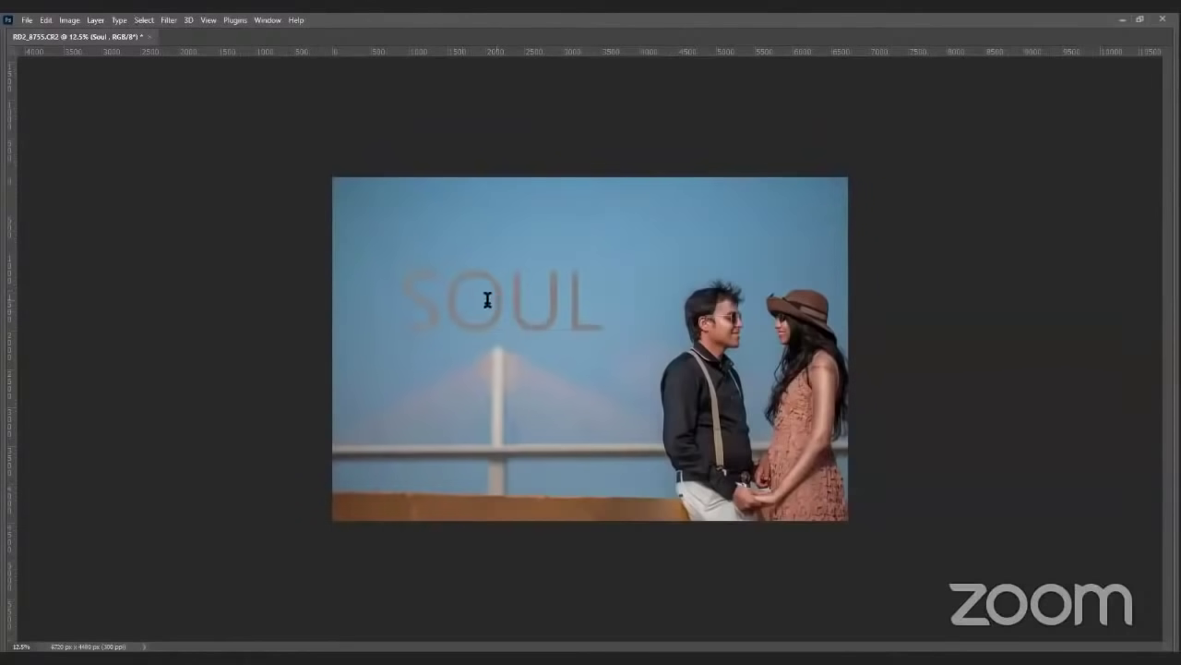
- Change the Soul text's font to DrSugiyama Pro and turn off All Caps
{"action": "key", "text": "ctrl+t"}
{"action": "left_click", "coordinate": [757, 315]}
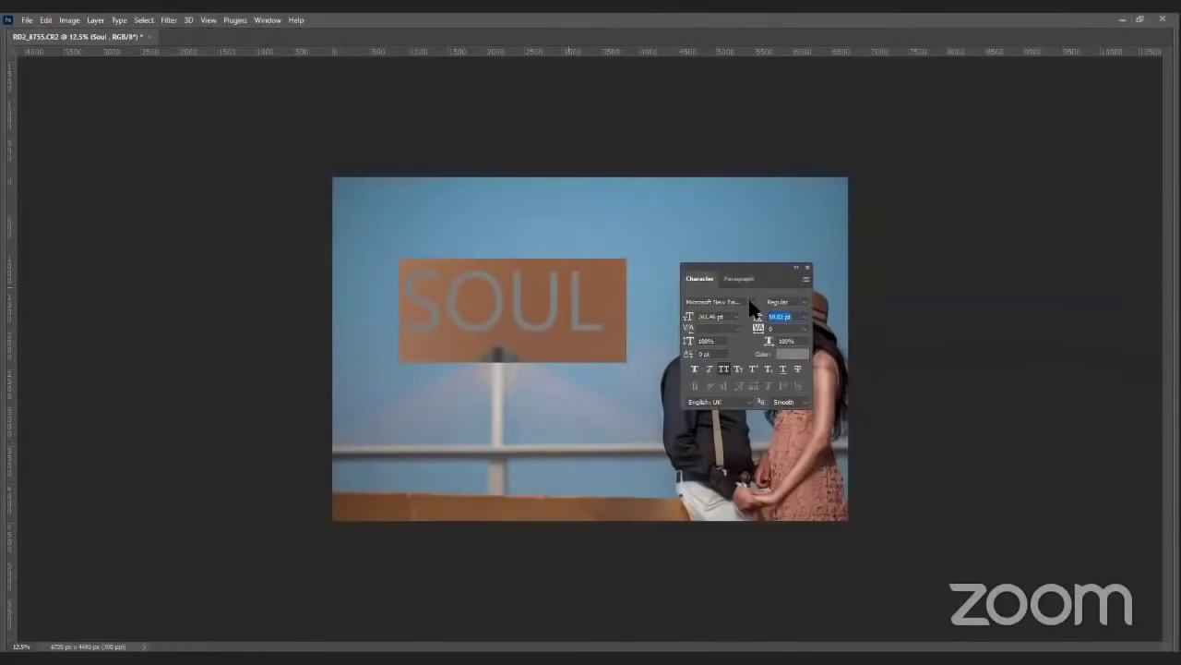
{"action": "left_click", "coordinate": [751, 302]}
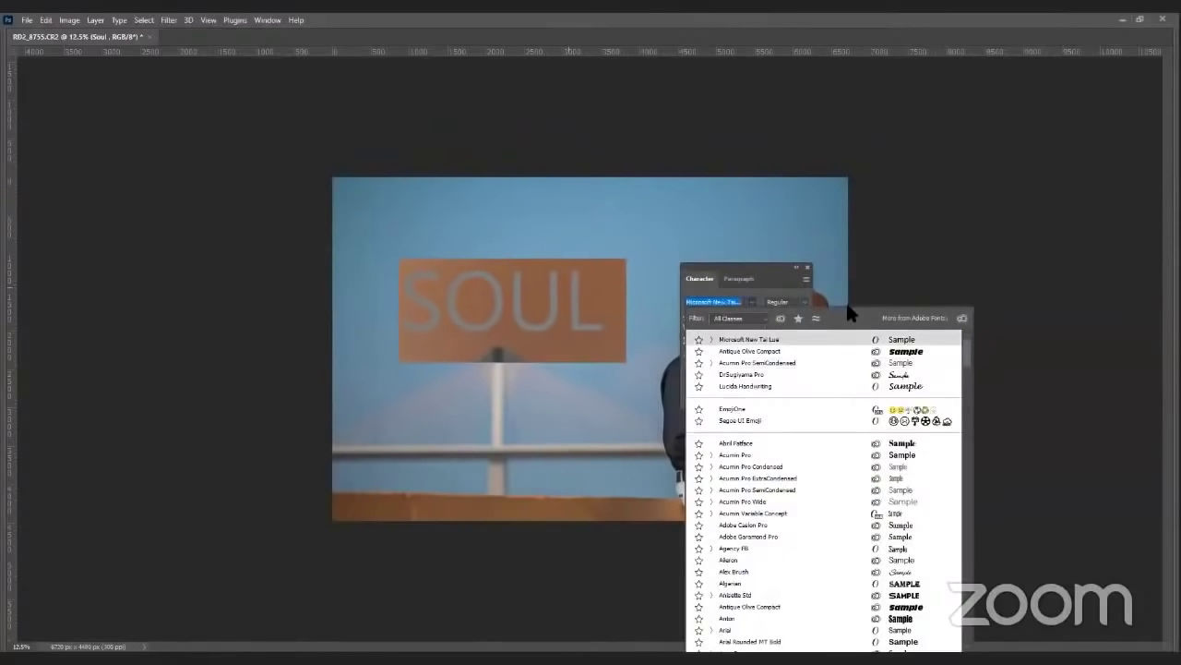
{"action": "left_click", "coordinate": [906, 373]}
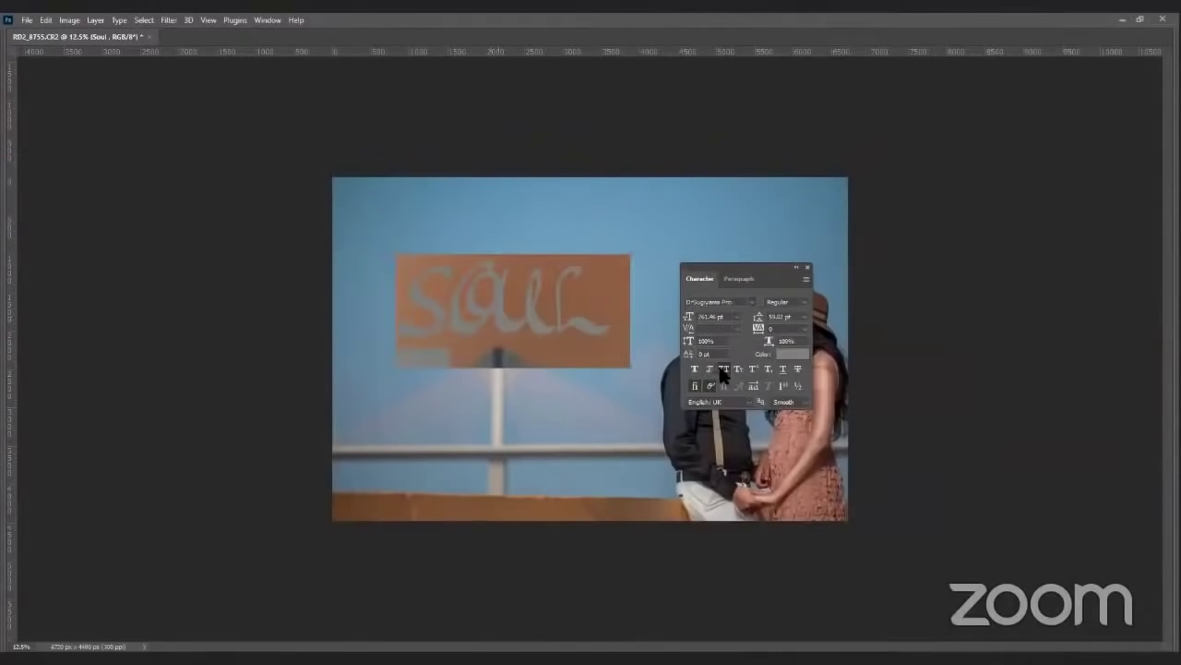
{"action": "left_click", "coordinate": [482, 317]}
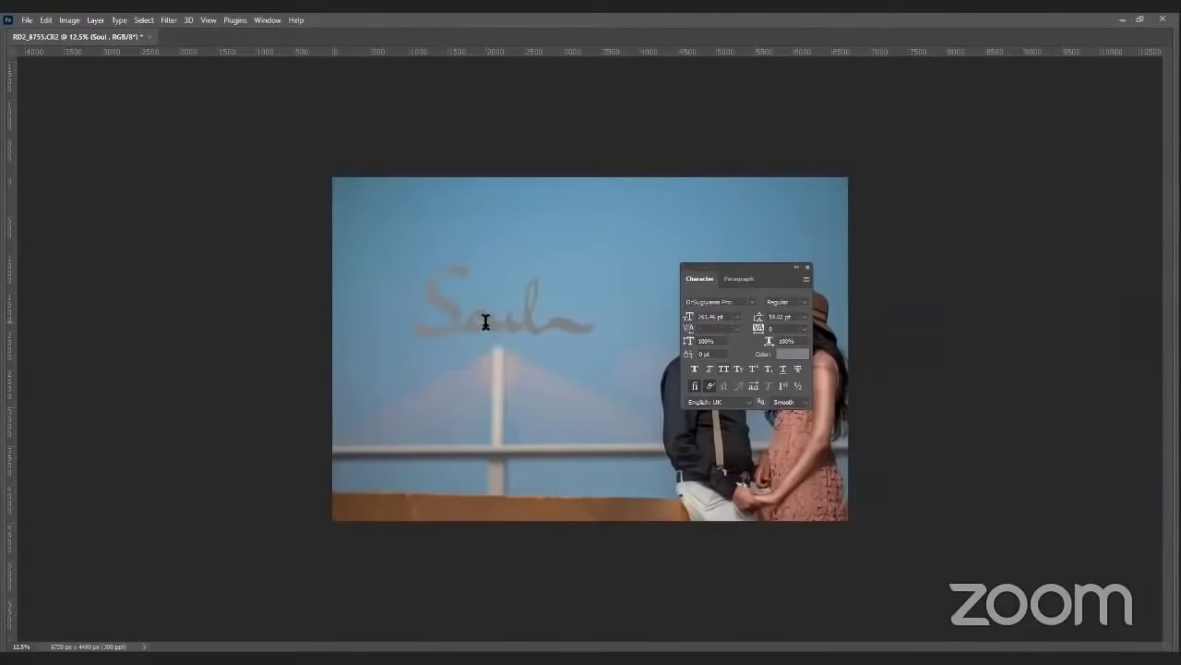
- Recolor the Soul text to a bright turquoise
{"action": "left_click", "coordinate": [792, 354]}
{"action": "left_click", "coordinate": [779, 459]}
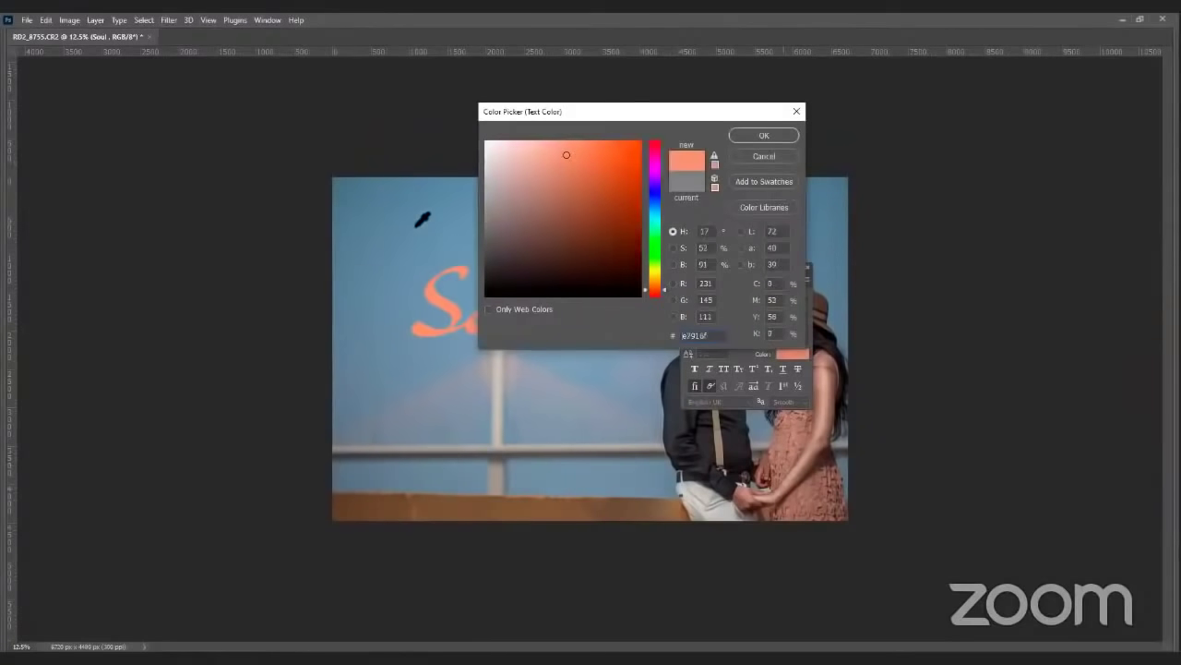
{"action": "left_click", "coordinate": [530, 153]}
{"action": "left_click_drag", "start_coordinate": [652, 196], "coordinate": [652, 221]}
{"action": "left_click", "coordinate": [576, 150]}
{"action": "left_click", "coordinate": [753, 137]}
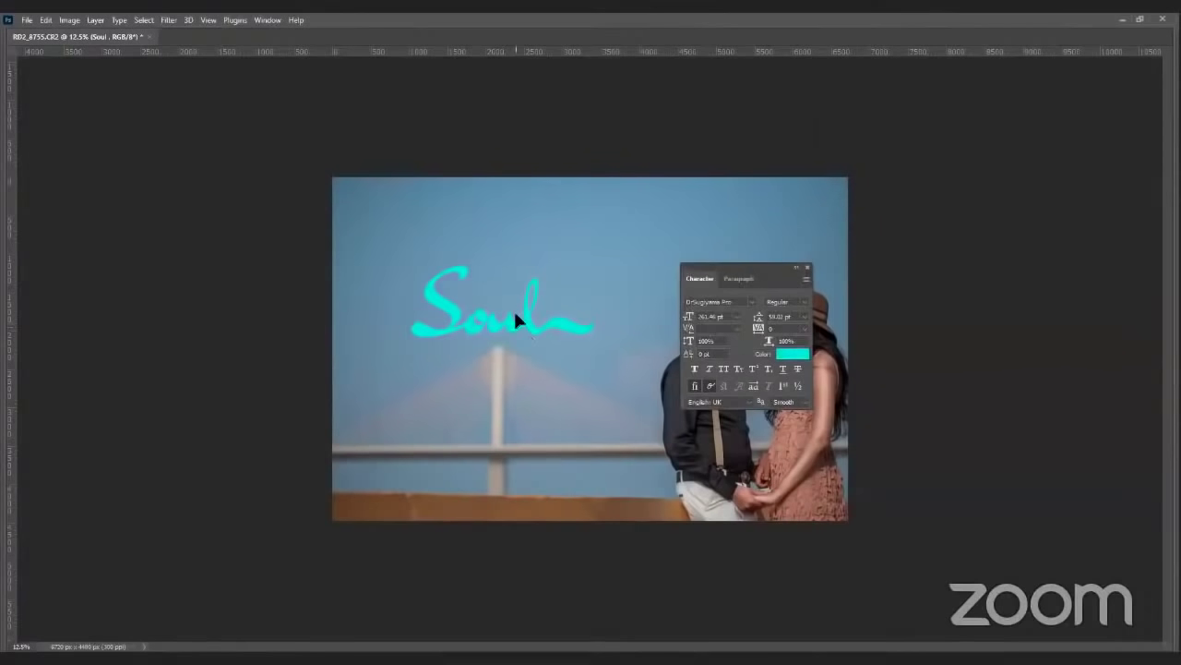
- Add the text "Mates" below the Soul lettering and set its font to Microsoft New Tai Lue
{"action": "left_click", "coordinate": [477, 338]}
{"action": "left_click", "coordinate": [478, 356]}
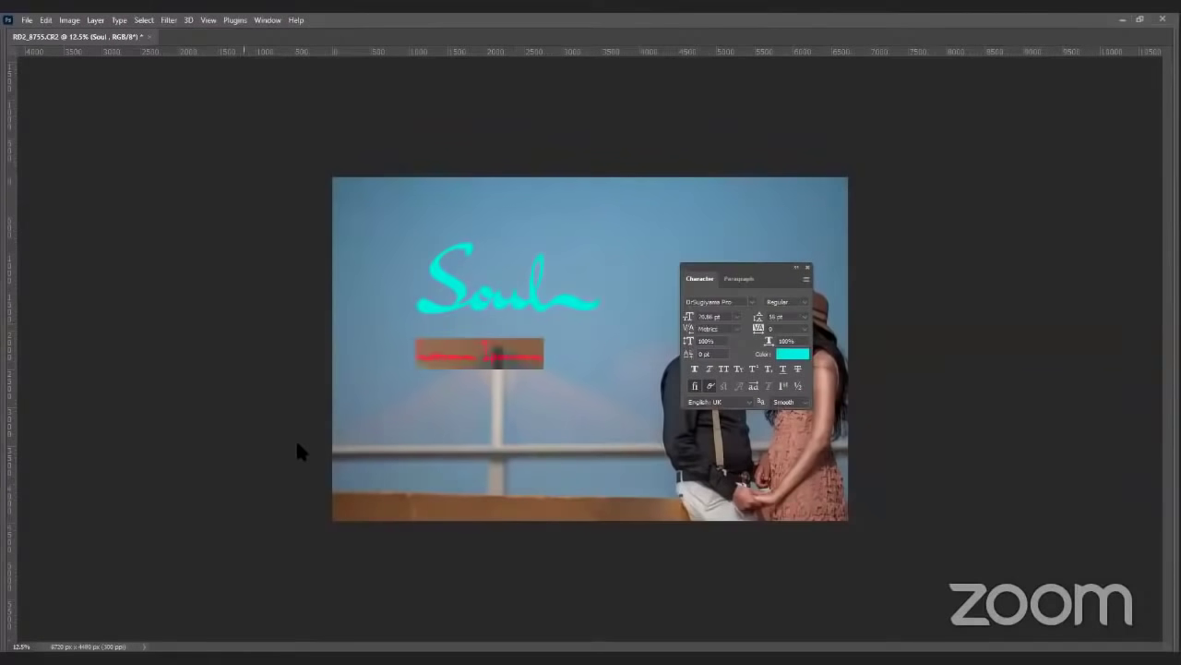
{"action": "type", "text": "Ma"}
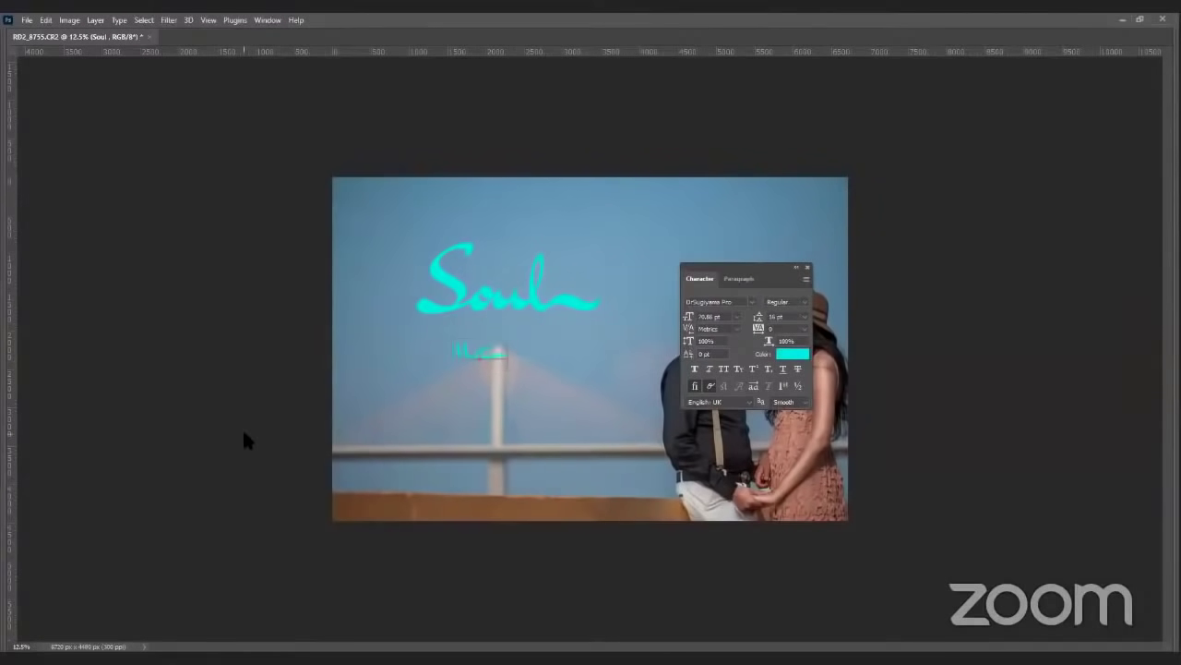
{"action": "key", "text": "ctrl+a"}
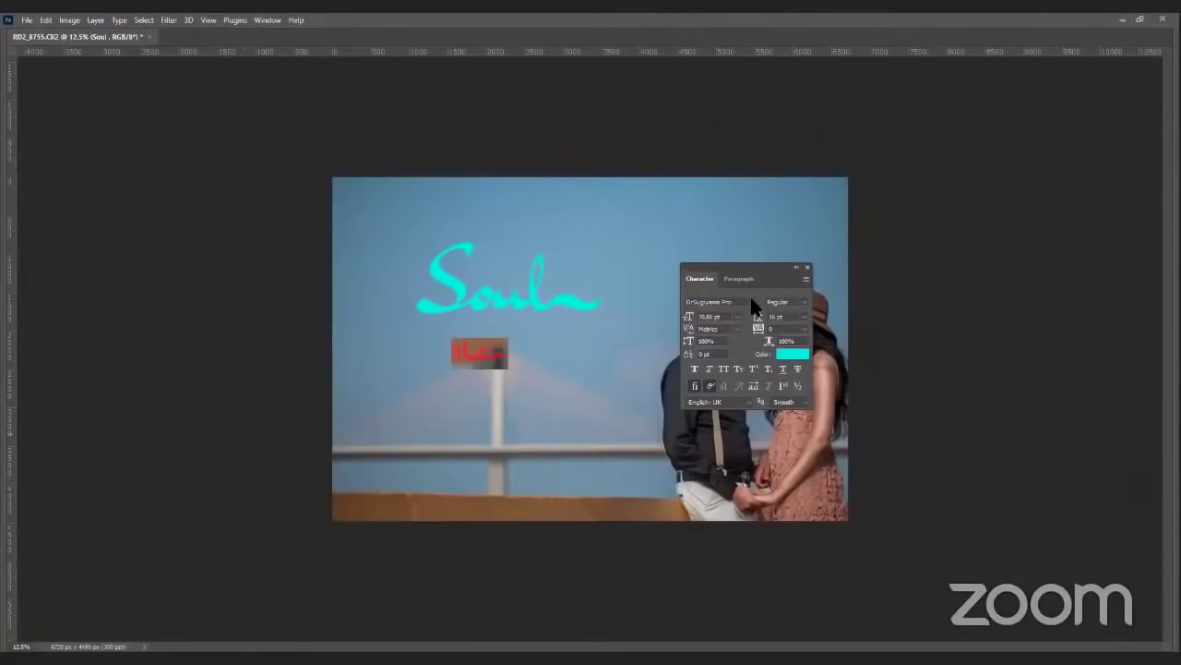
{"action": "key", "text": "Down"}
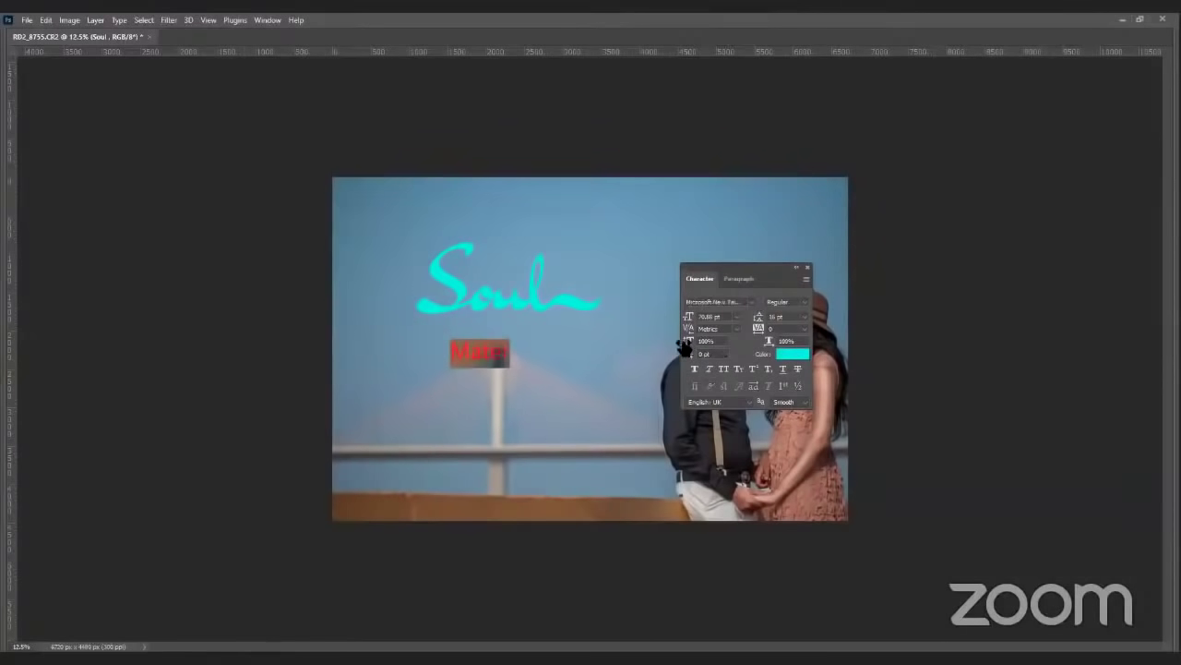
{"action": "left_click", "coordinate": [497, 354]}
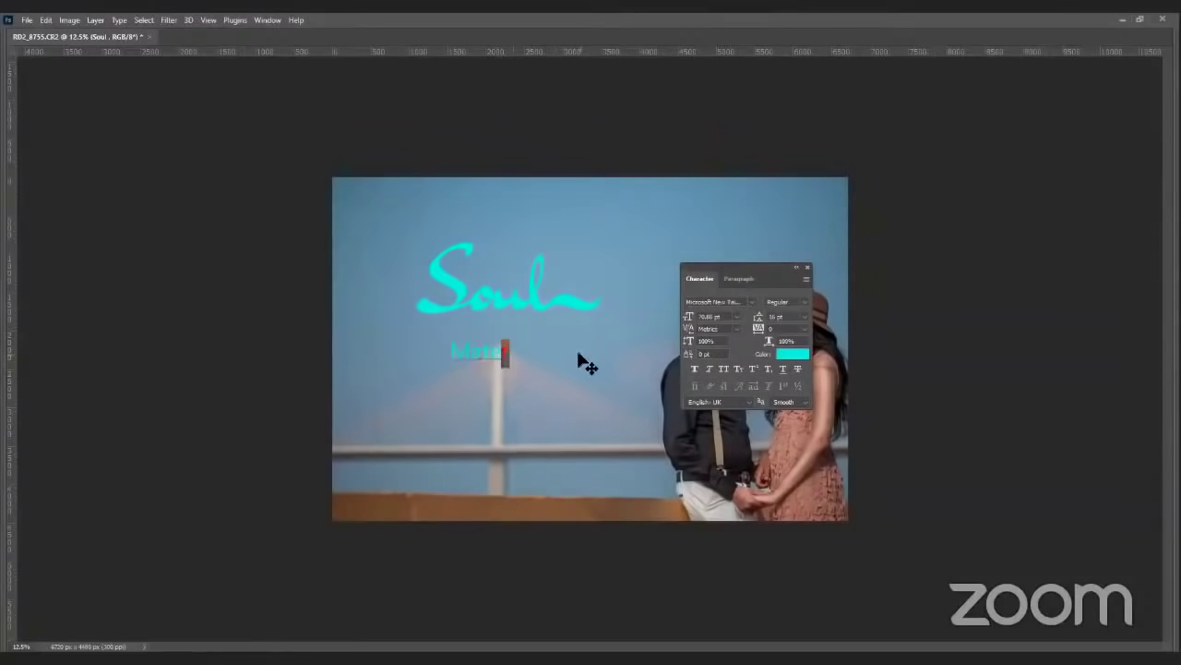
- Apply All Caps to the Mates text and tighten its tracking to -60
{"action": "key", "text": "ctrl+a"}
{"action": "left_click", "coordinate": [723, 369]}
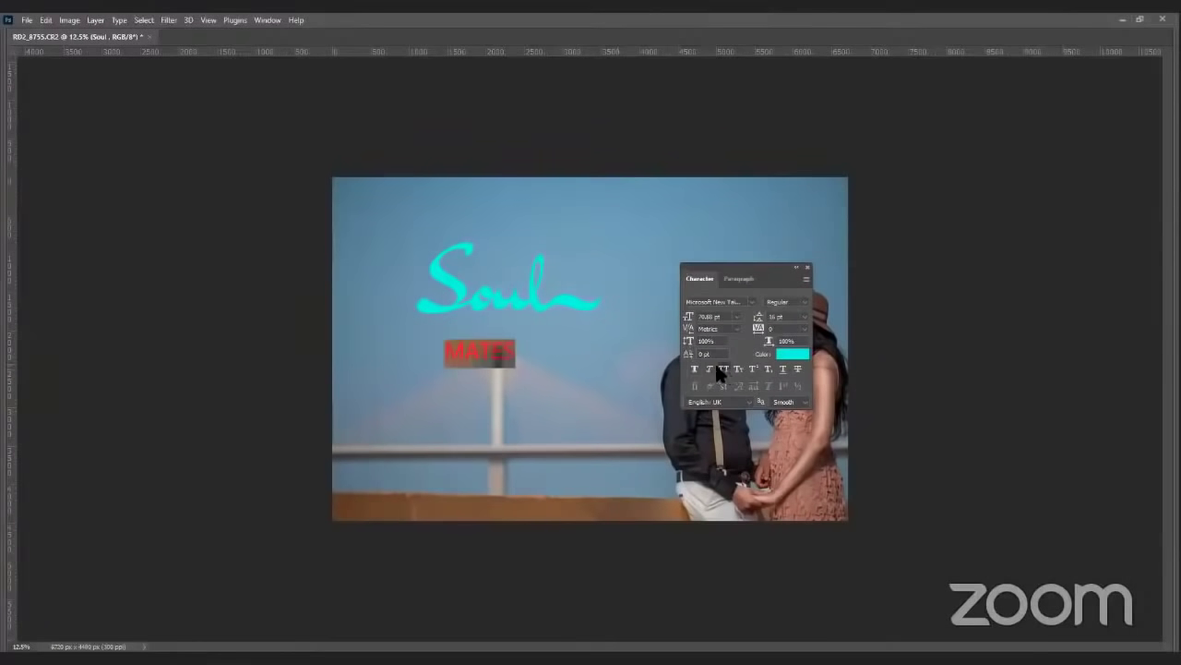
{"action": "left_click_drag", "start_coordinate": [759, 334], "coordinate": [757, 332]}
{"action": "key", "text": "ctrl+Return"}
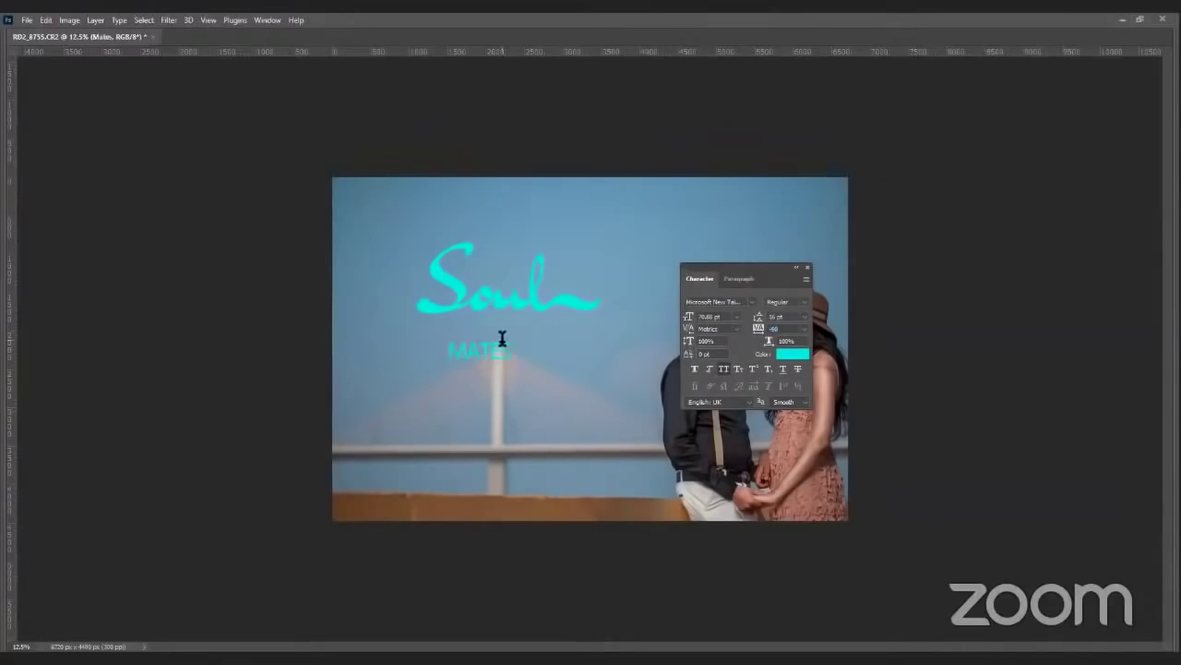
- Scale the MATES text down to about 53 pt and place it at the end of Soul's trailing stroke
{"action": "left_click_drag", "start_coordinate": [514, 335], "coordinate": [501, 350]}
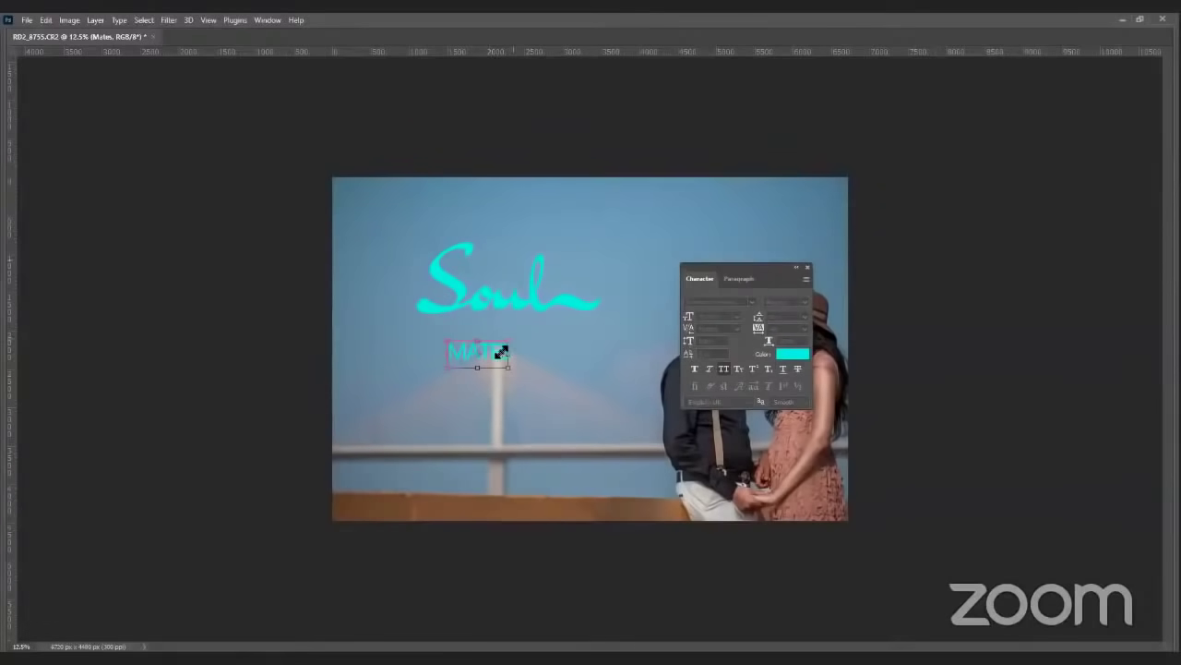
{"action": "left_click", "coordinate": [480, 360]}
{"action": "left_click", "coordinate": [480, 358]}
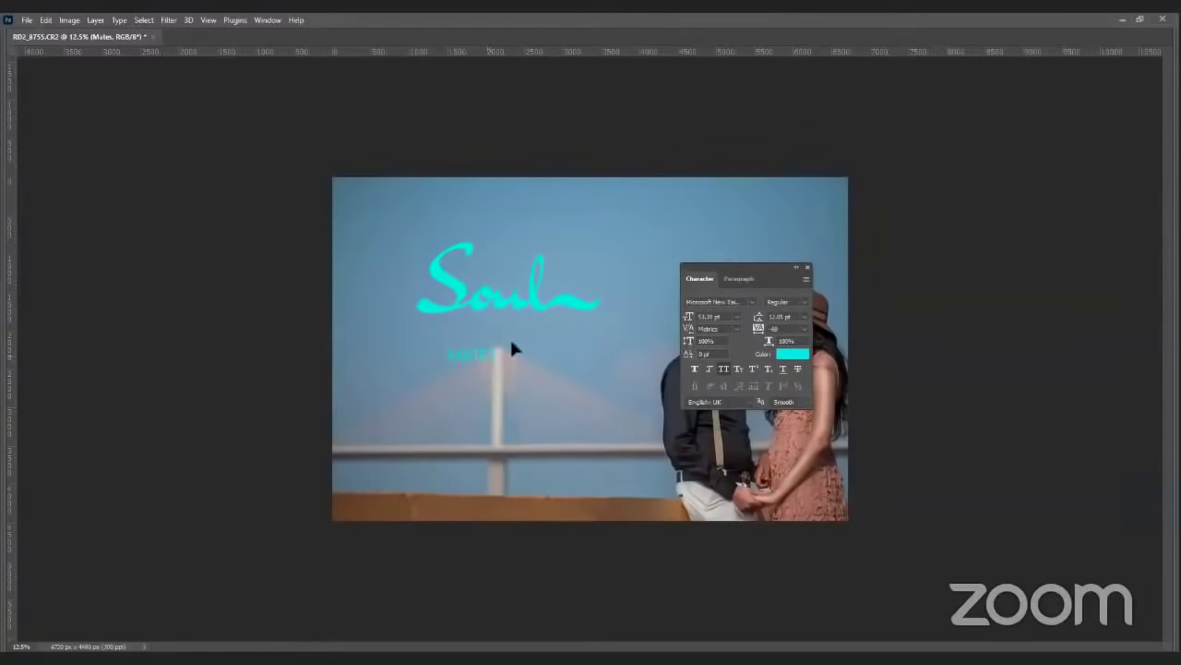
{"action": "left_click_drag", "start_coordinate": [491, 358], "coordinate": [637, 304]}
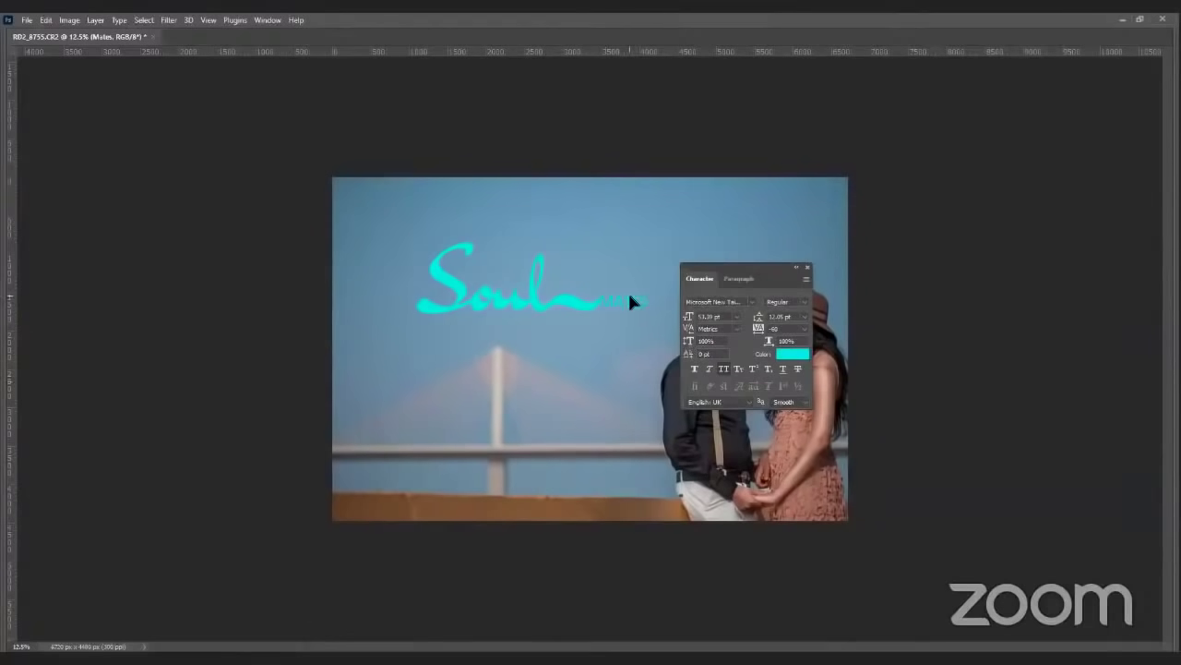
- Try a dark teal on the MATES text, then set its color to turquoise #48e4d7
{"action": "left_click", "coordinate": [791, 356]}
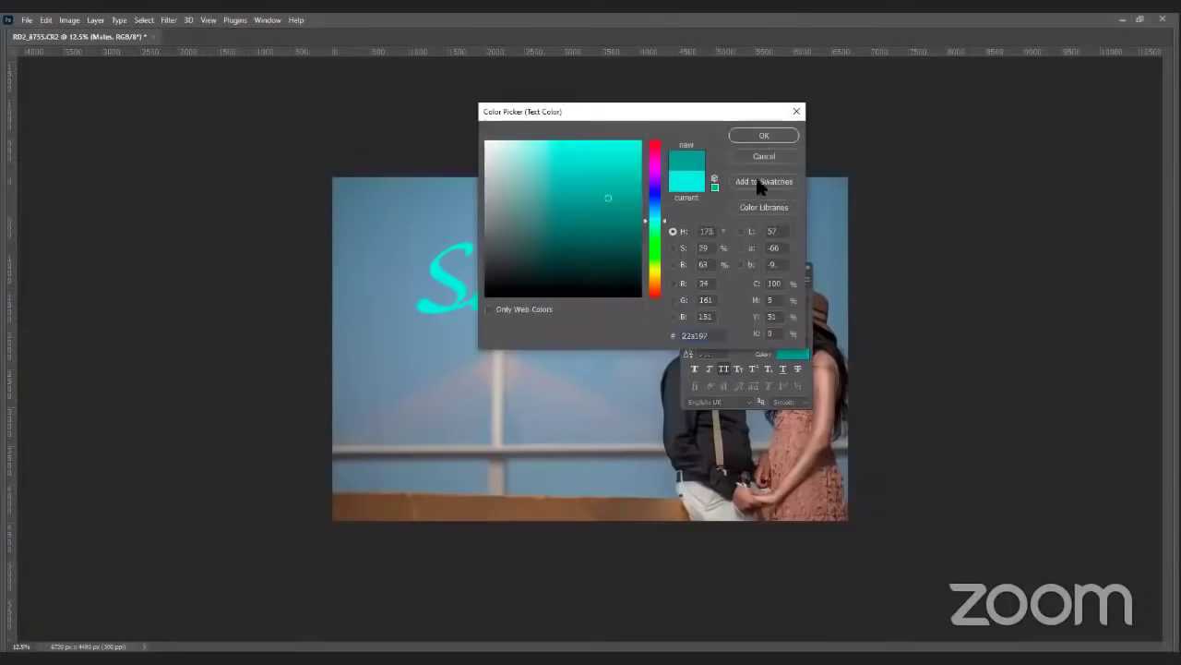
{"action": "left_click", "coordinate": [765, 136]}
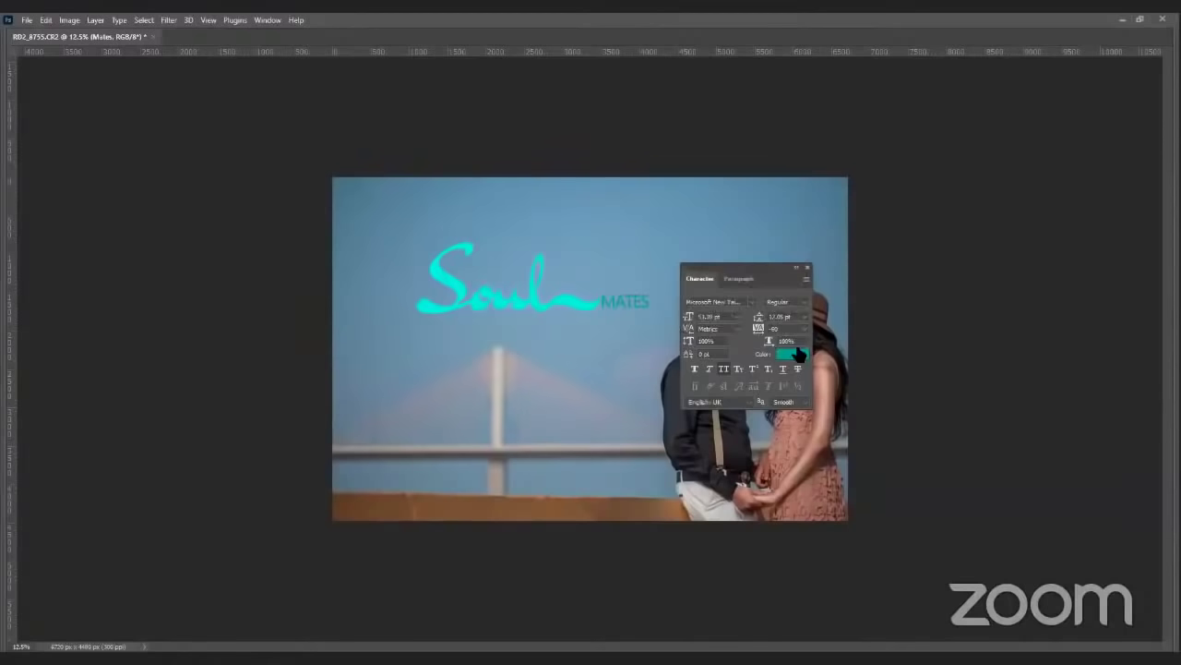
{"action": "left_click", "coordinate": [797, 354]}
{"action": "left_click", "coordinate": [596, 157]}
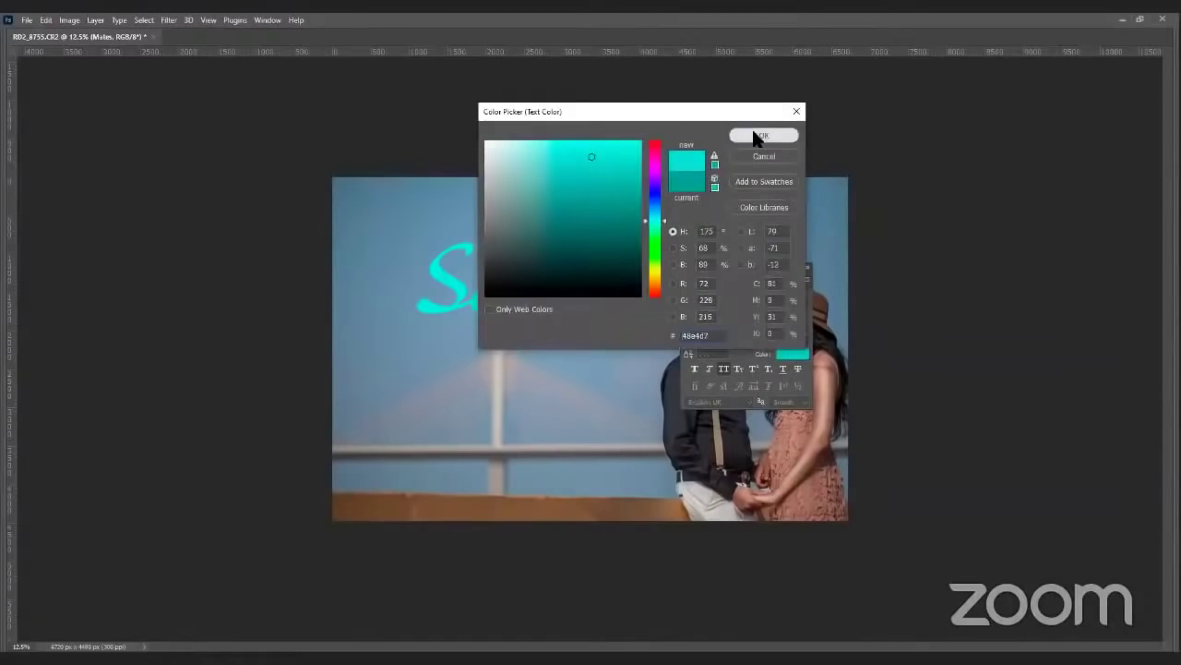
{"action": "left_click", "coordinate": [762, 136]}
- Select the Mates and Soul text layers and move them together toward the upper-left corner of the photo
{"action": "key", "text": "Tab"}
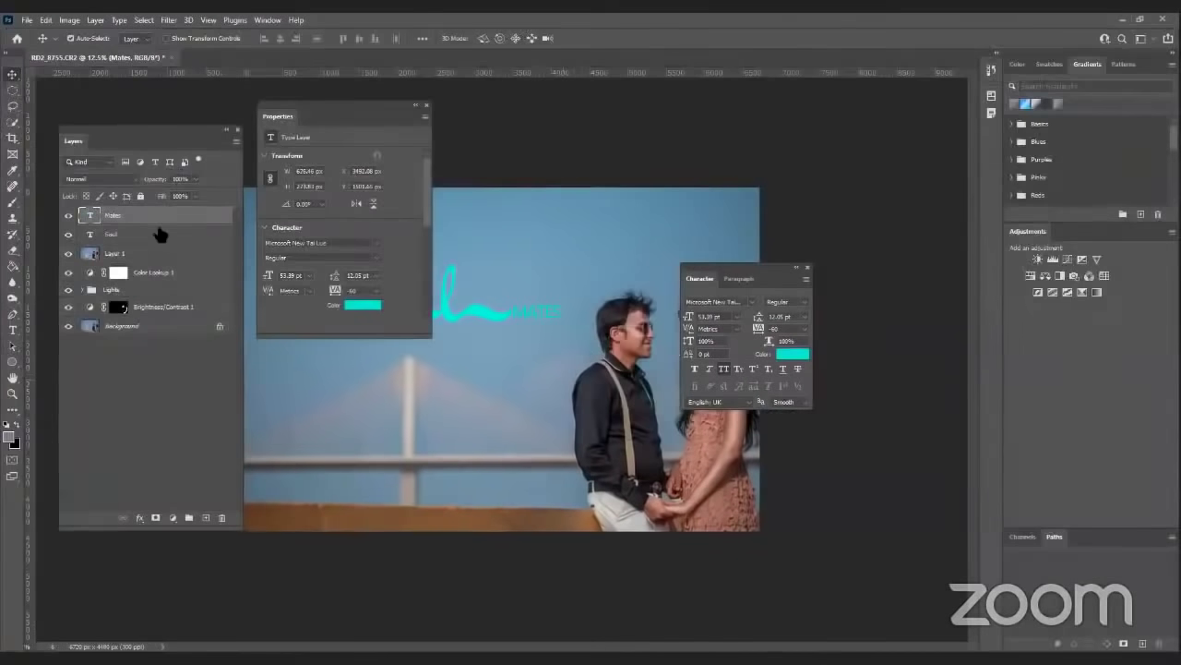
{"action": "key", "text": "Tab"}
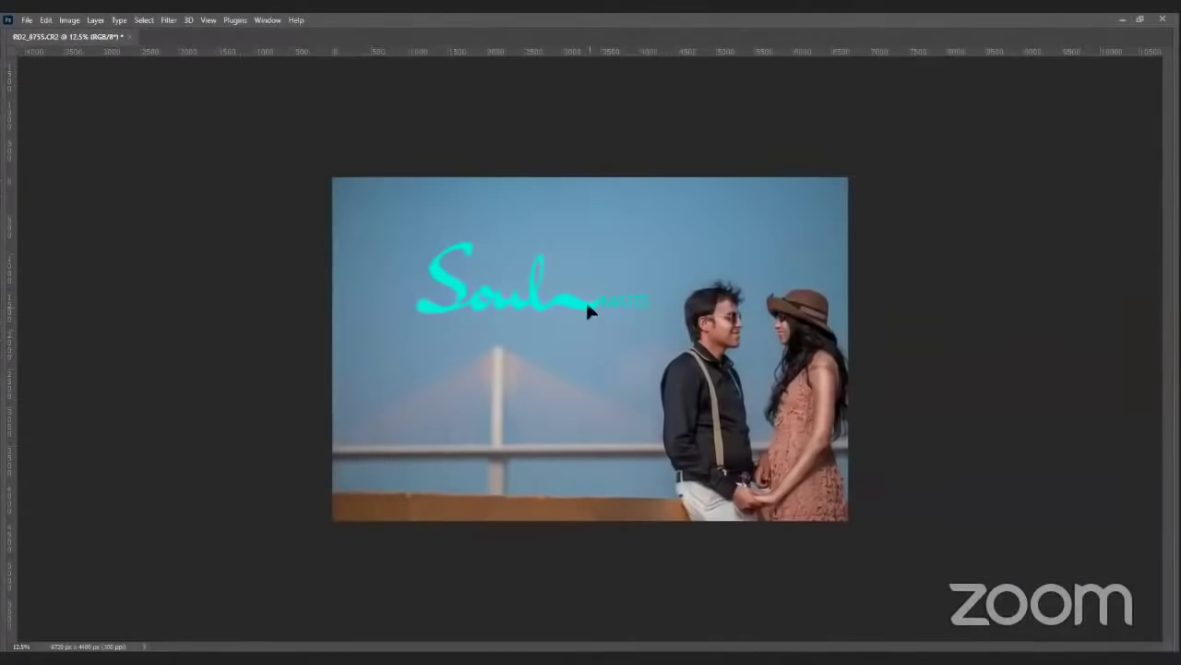
{"action": "left_click_drag", "start_coordinate": [540, 282], "coordinate": [481, 253]}
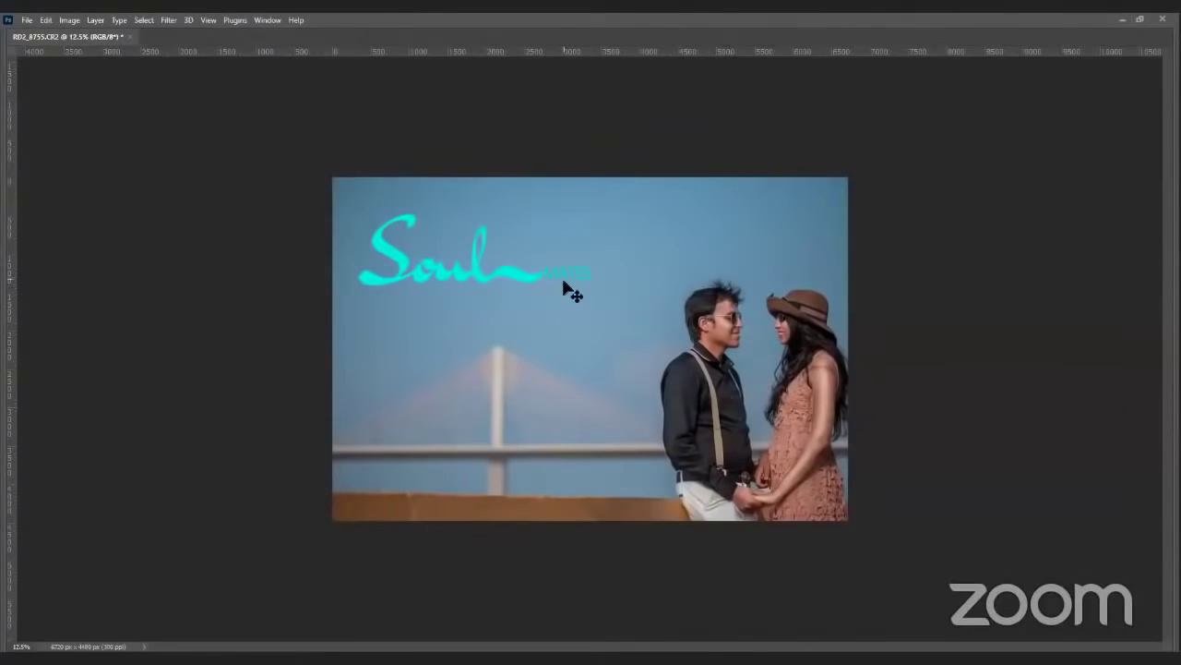
{"action": "left_click_drag", "start_coordinate": [564, 283], "coordinate": [564, 289]}
- Add the text "yes we are" near the base of the bridge tower and scale it down to about 43 pt
{"action": "key", "text": "t"}
{"action": "left_click", "coordinate": [475, 414]}
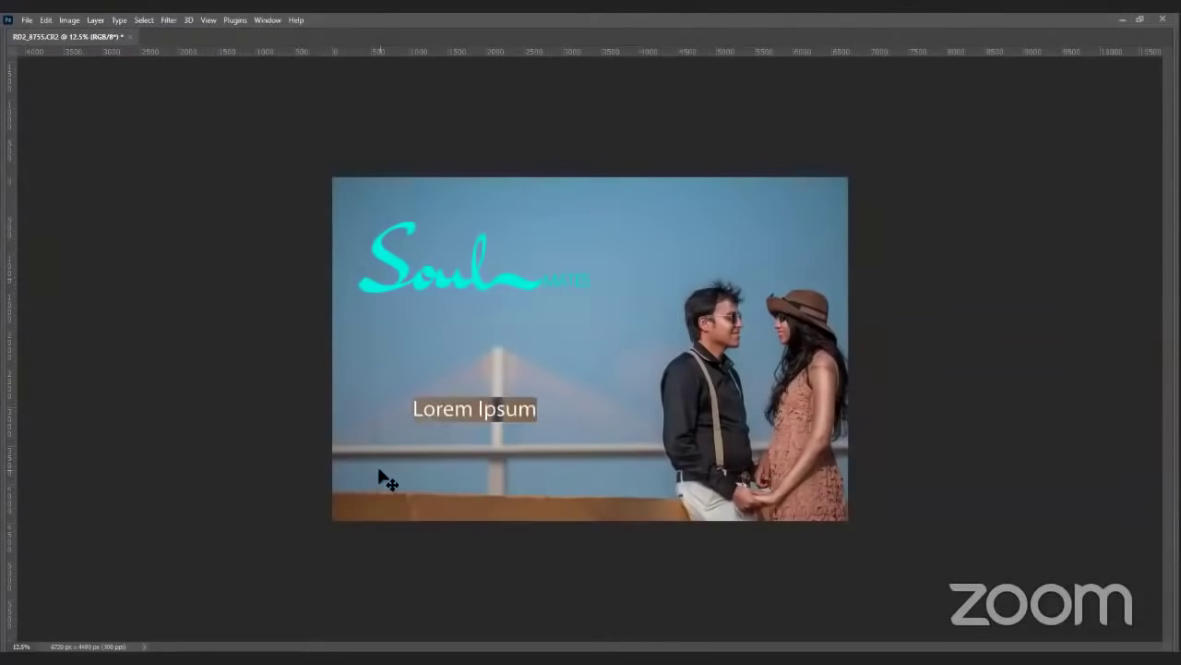
{"action": "type", "text": "yes we are"}
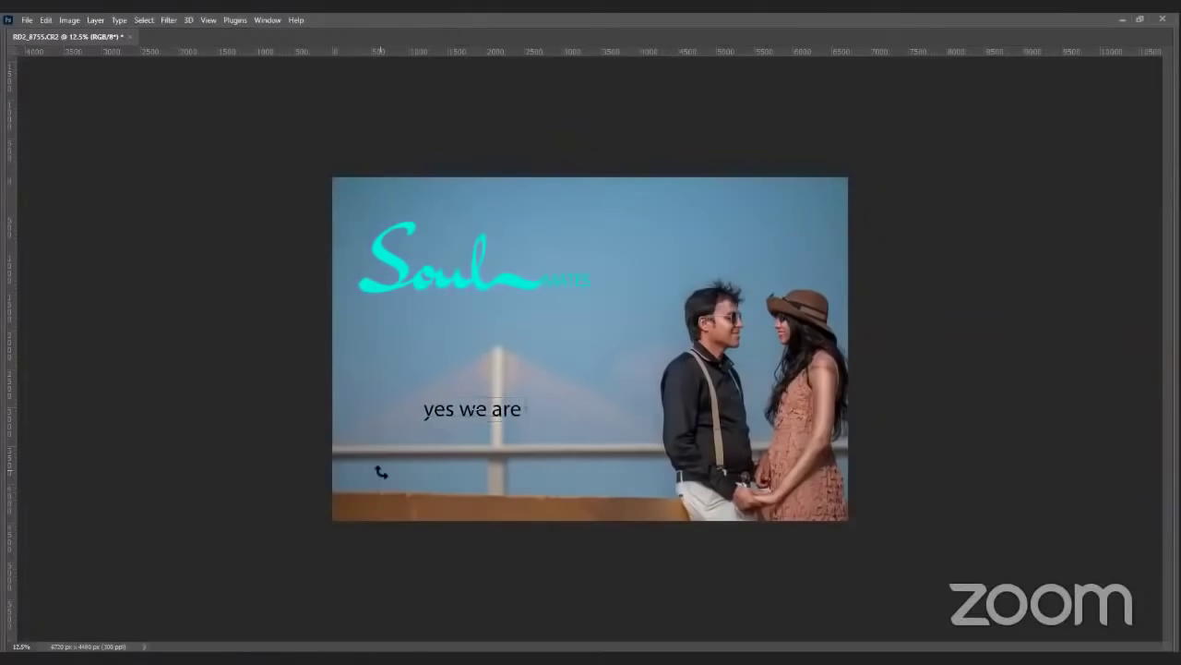
{"action": "left_click", "coordinate": [386, 478]}
{"action": "left_click", "coordinate": [522, 405]}
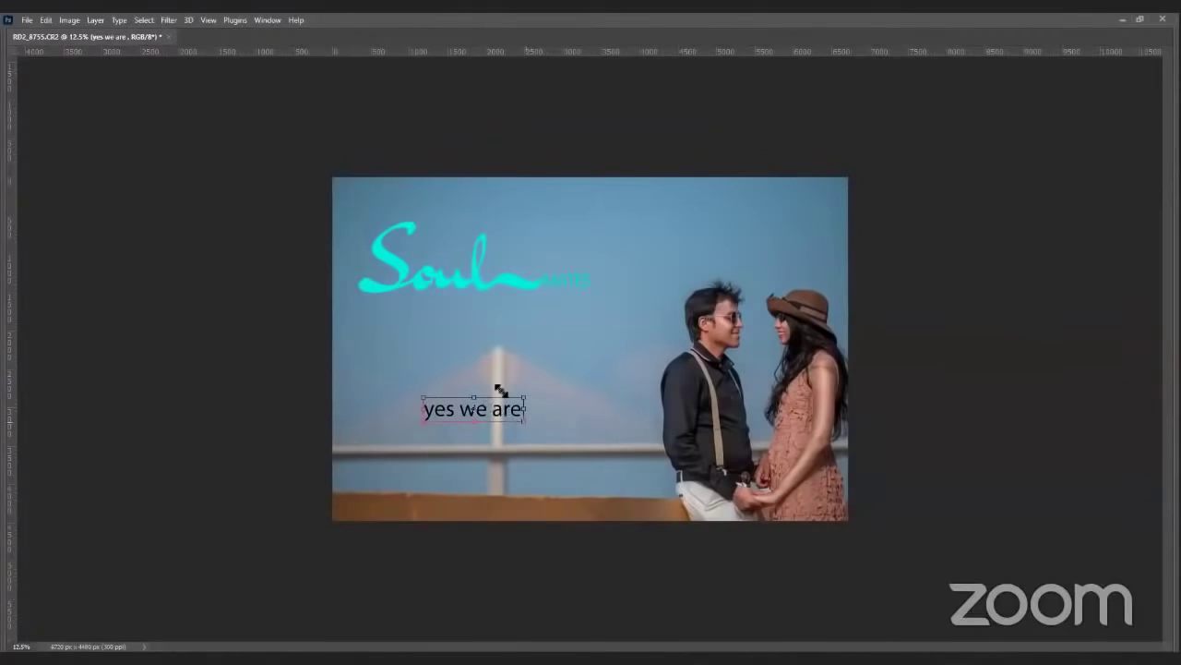
{"action": "key", "text": "Return"}
- Set the color of the "yes we are" text to white
{"action": "key", "text": "Tab"}
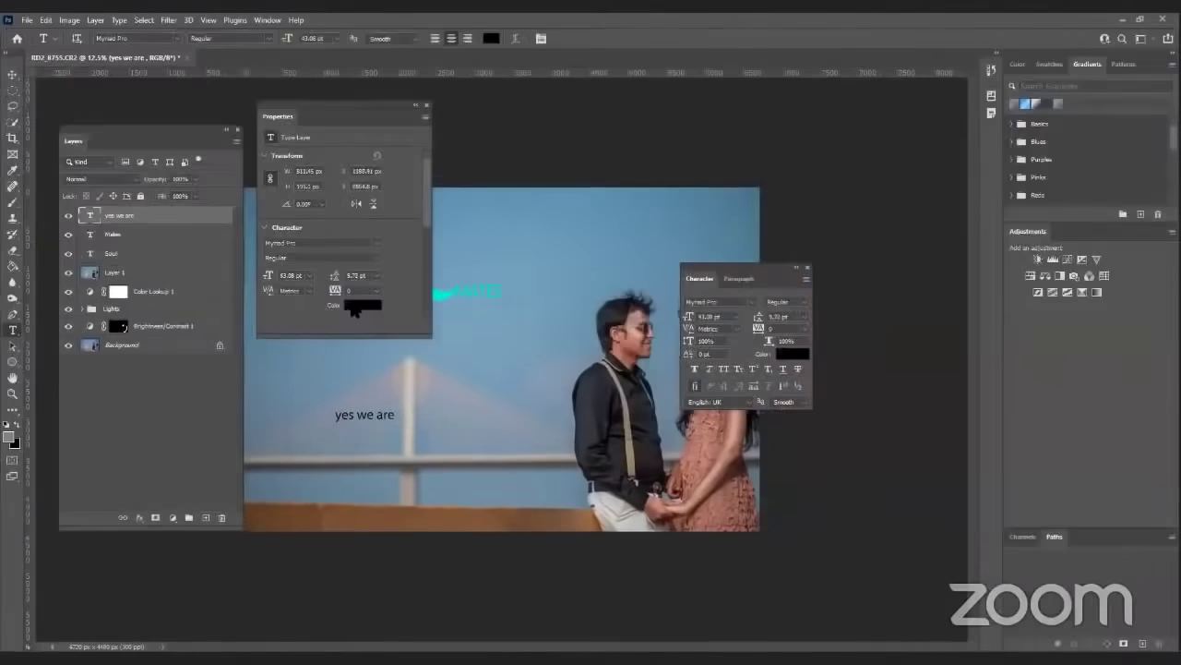
{"action": "left_click", "coordinate": [360, 307]}
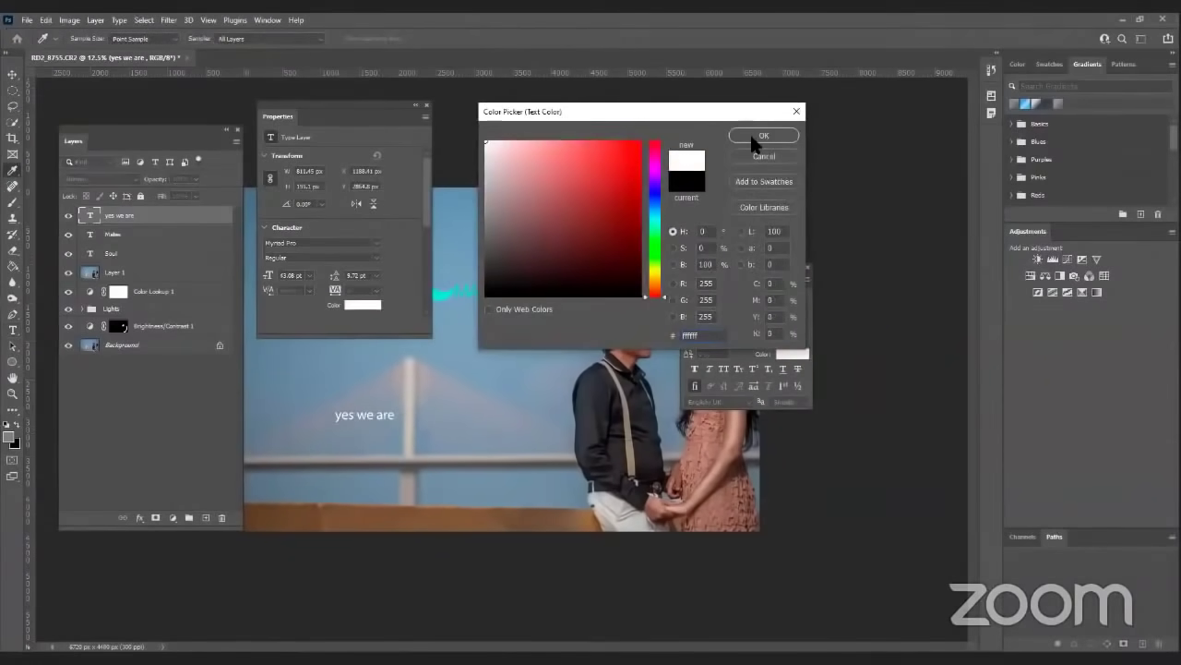
{"action": "left_click", "coordinate": [755, 137]}
- Move the "yes we are" text up onto the Soul lettering and place a copy of it just below
{"action": "left_click", "coordinate": [12, 79]}
{"action": "key", "text": "Tab"}
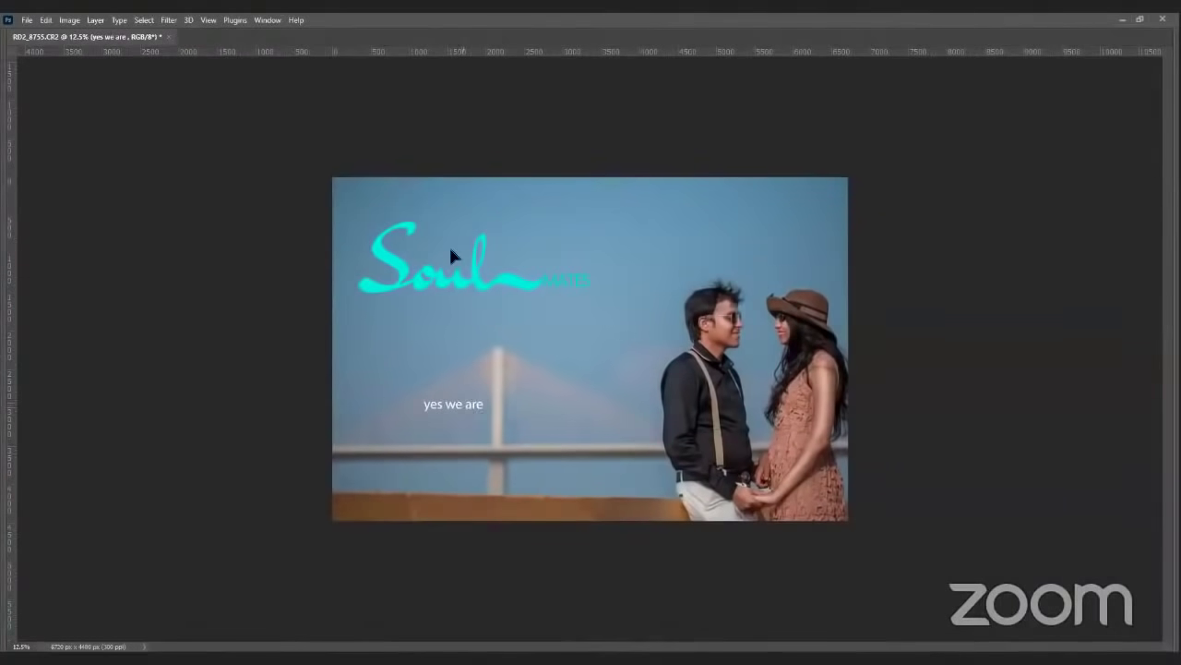
{"action": "left_click_drag", "start_coordinate": [462, 417], "coordinate": [451, 335]}
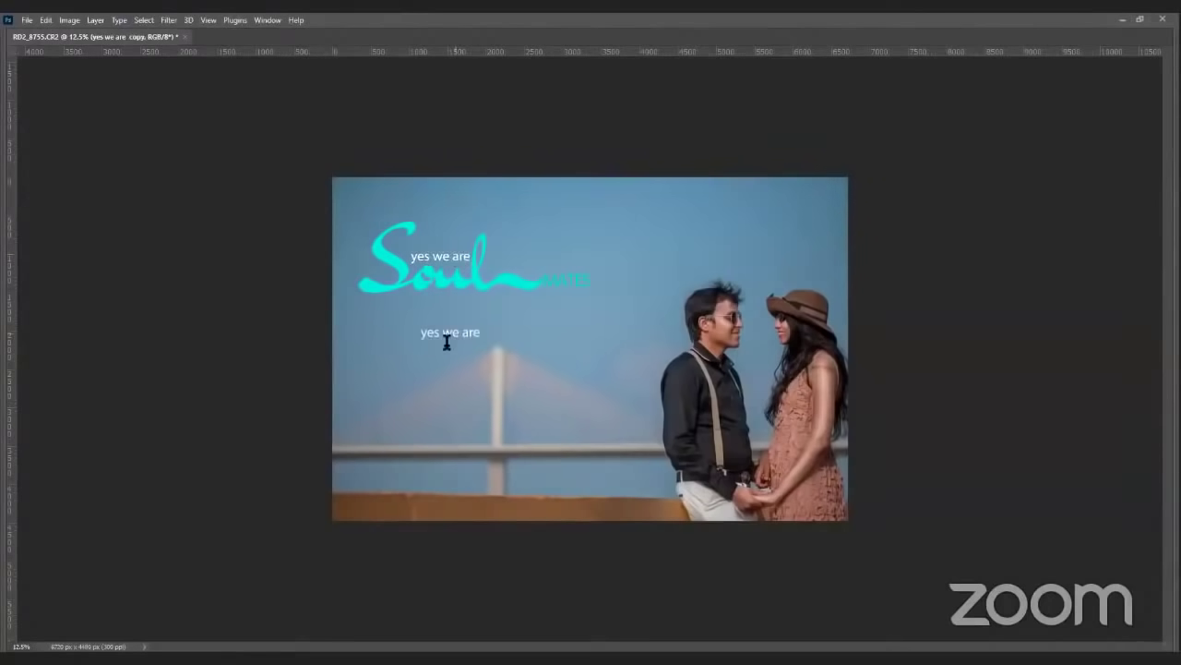
- Replace the lower "yes we are" copy with the couple's first names in capitals, joined by an ampersand, and widen its letter spacing
{"action": "double_click", "coordinate": [442, 332]}
{"action": "type", "text": "GANESH & POOJA"}
{"action": "key", "text": "ctrl+a"}
{"action": "key", "text": "ctrl+t"}
{"action": "left_click_drag", "start_coordinate": [760, 327], "coordinate": [781, 333]}
{"action": "key", "text": "ctrl+Return"}
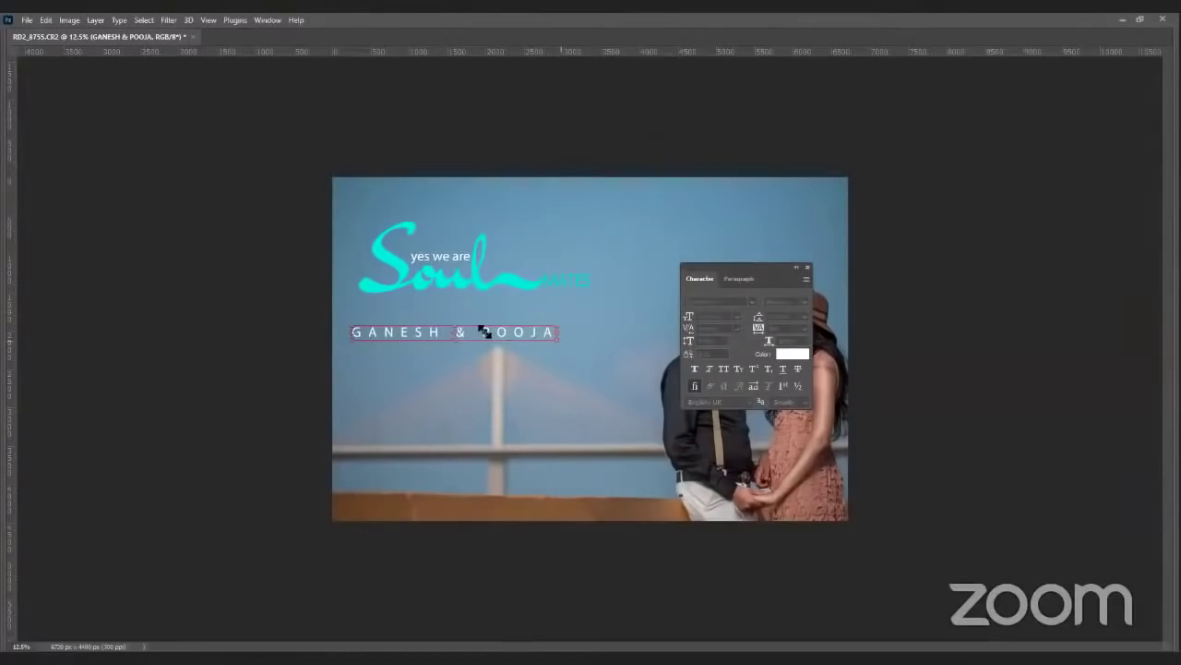
- Scale the names line down to about 27 pt and place it directly beneath the Soul lettering
{"action": "left_click_drag", "start_coordinate": [483, 332], "coordinate": [478, 346]}
{"action": "key", "text": "Return"}
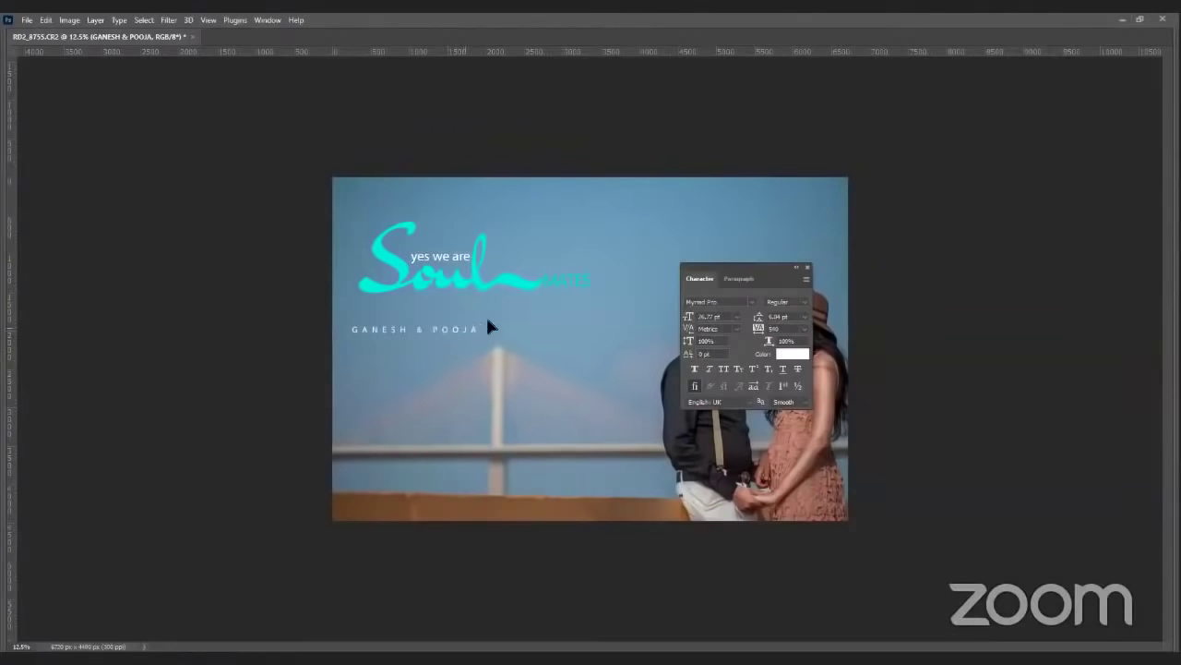
{"action": "left_click_drag", "start_coordinate": [512, 310], "coordinate": [561, 281]}
{"action": "left_click", "coordinate": [806, 267]}
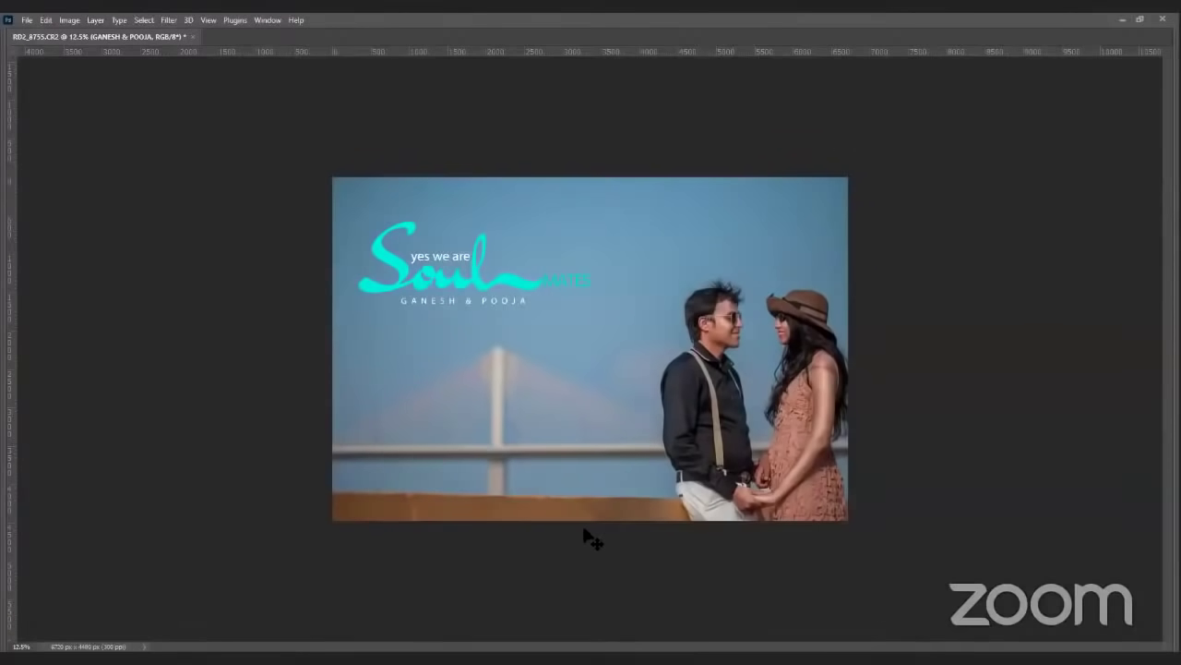
{"action": "key", "text": "Tab"}
{"action": "key", "text": "Tab"}
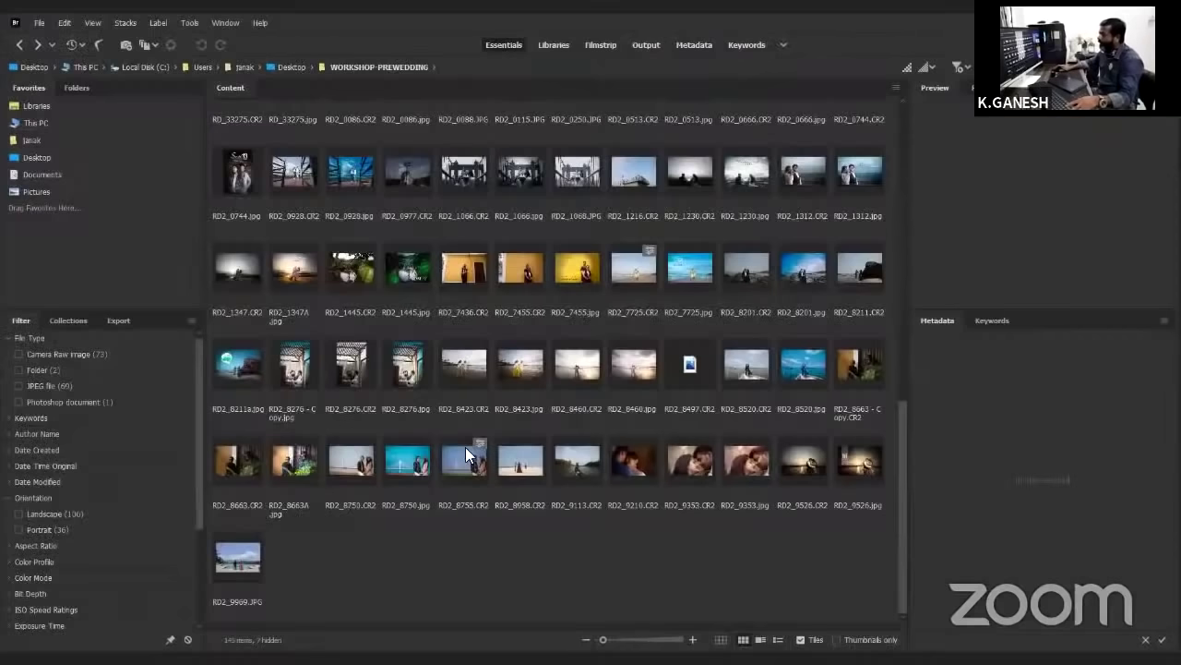
- In Bridge, clear the develop settings of RD2_8755.CR2 and open the original beside the edited photo in Photoshop
{"action": "right_click", "coordinate": [465, 447]}
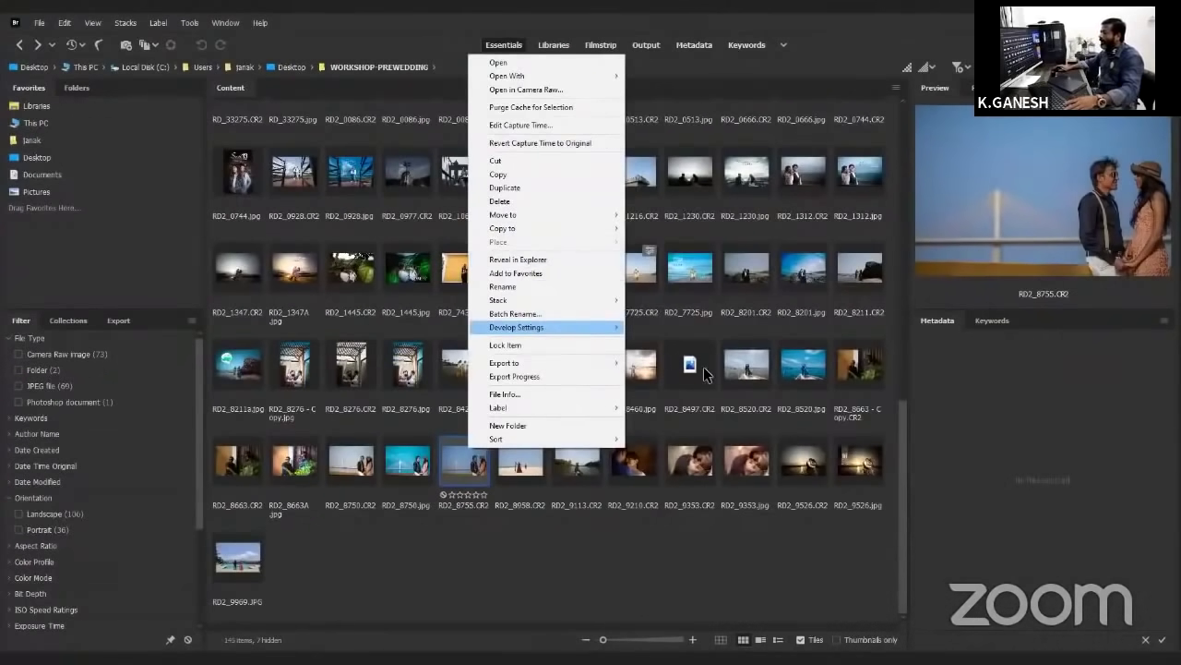
{"action": "left_click", "coordinate": [602, 547]}
{"action": "left_click", "coordinate": [466, 463]}
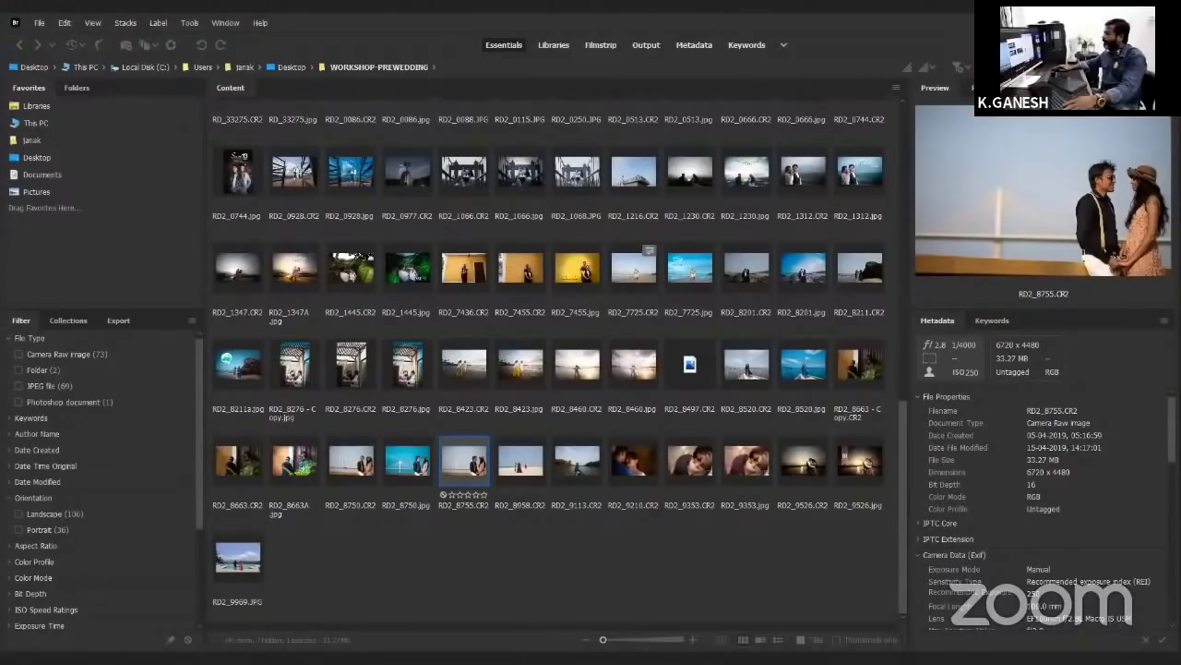
{"action": "key", "text": "alt+Tab"}
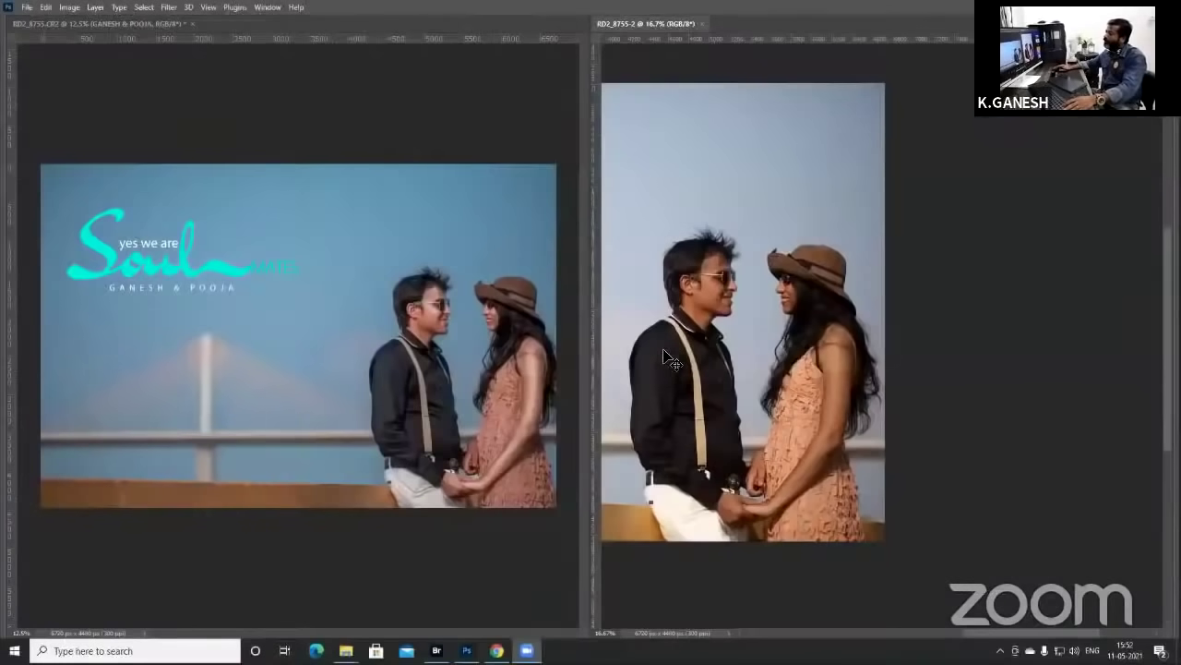
- Compare the woman's arm and dress in the edited and original photos at close range
{"action": "left_click", "coordinate": [725, 475]}
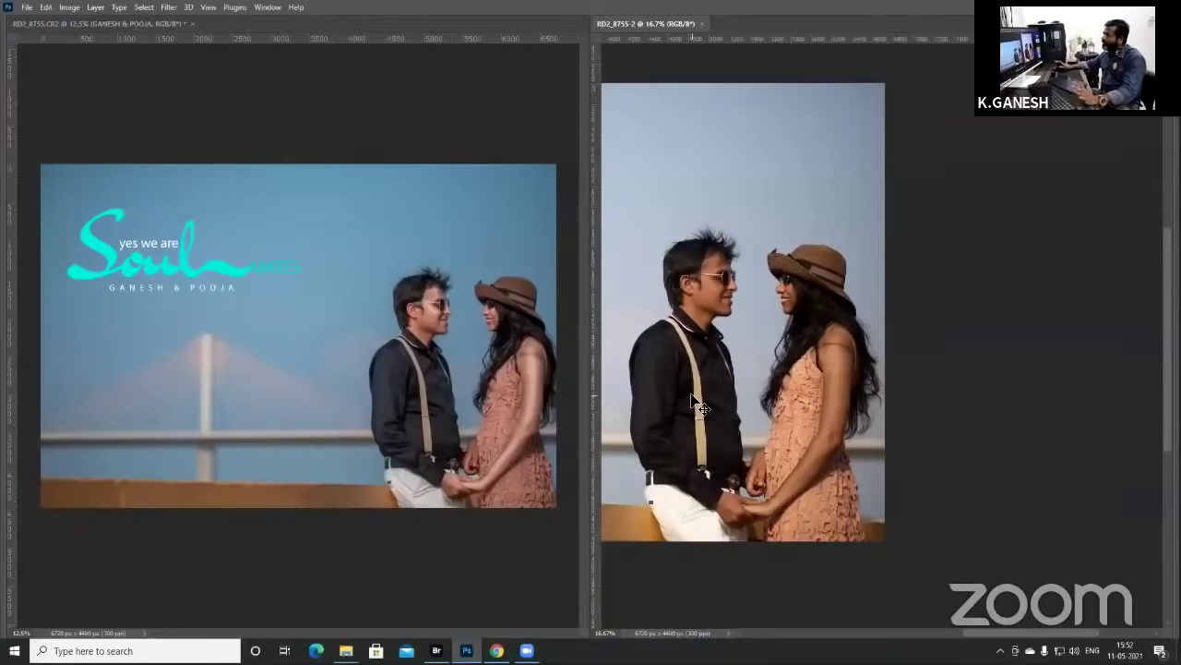
{"action": "left_click", "coordinate": [827, 464]}
{"action": "left_click_drag", "start_coordinate": [815, 483], "coordinate": [819, 392]}
{"action": "left_click", "coordinate": [478, 454]}
{"action": "left_click", "coordinate": [478, 453]}
{"action": "left_click", "coordinate": [478, 453]}
{"action": "left_click_drag", "start_coordinate": [478, 453], "coordinate": [410, 394]}
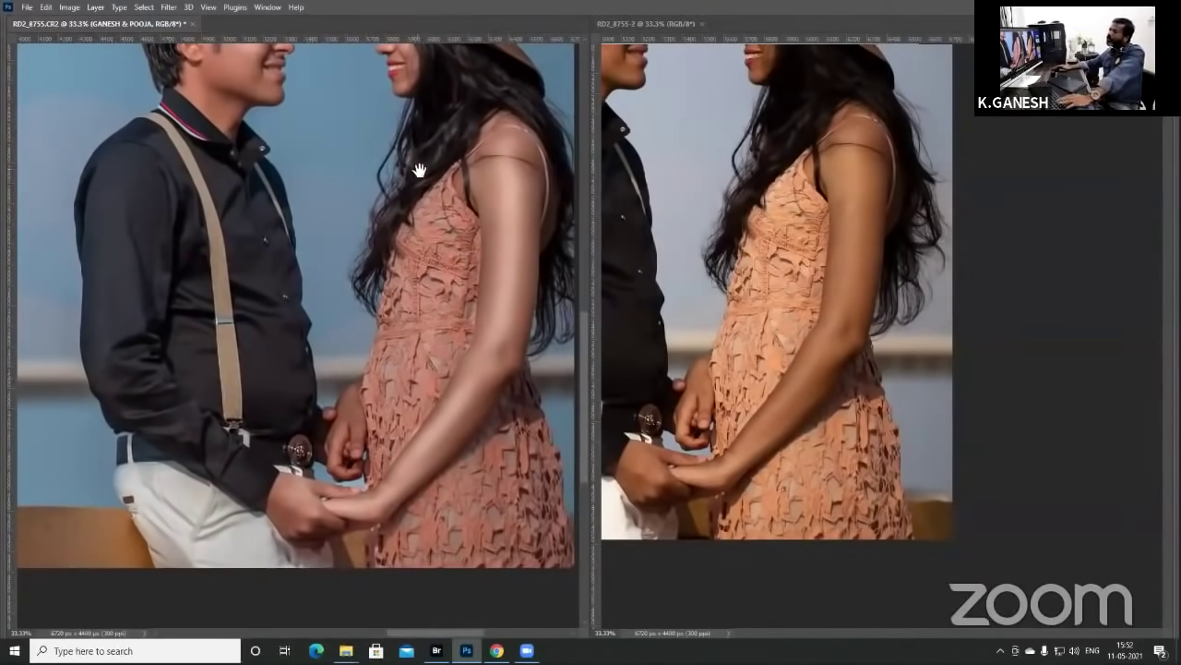
{"action": "left_click_drag", "start_coordinate": [463, 244], "coordinate": [517, 323]}
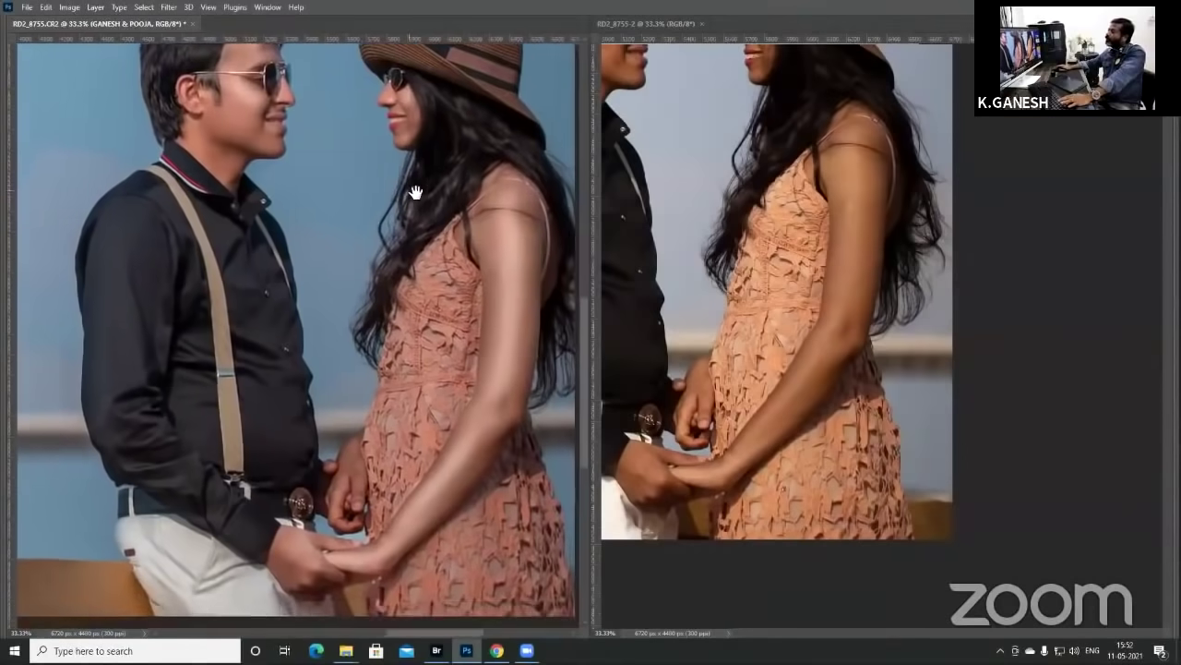
{"action": "left_click", "coordinate": [415, 196], "text": "alt"}
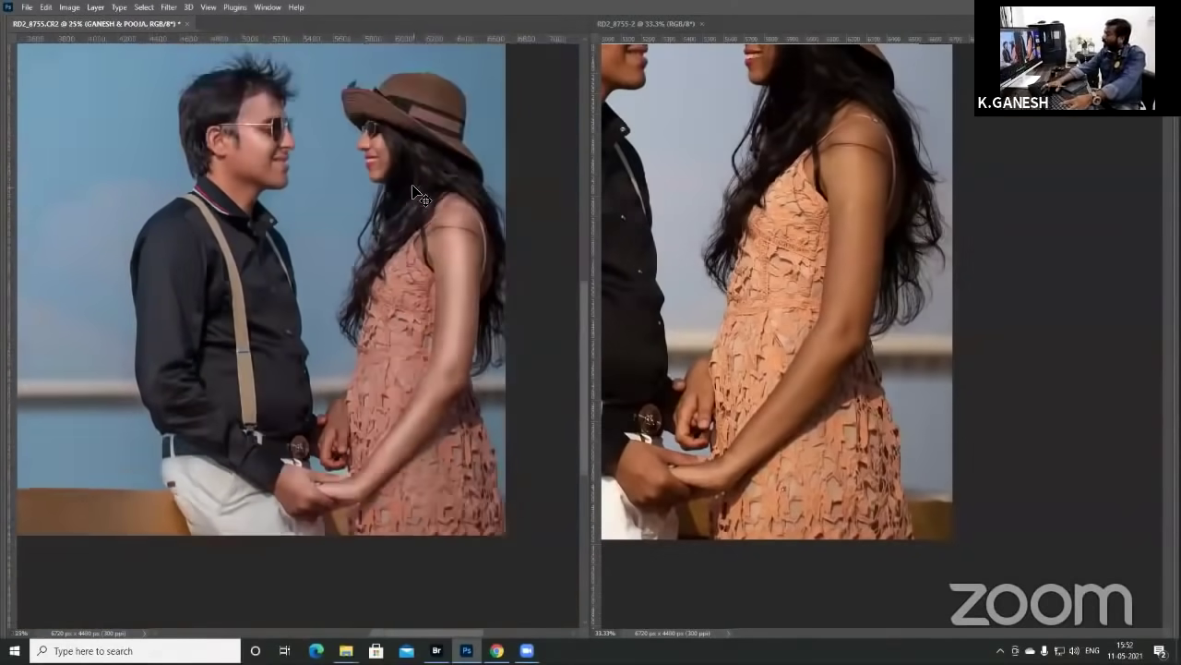
{"action": "left_click", "coordinate": [416, 196], "text": "alt"}
{"action": "left_click", "coordinate": [414, 189], "text": "alt"}
- Compare the whole original photo with the titled version and examine the couple in the original
{"action": "left_click", "coordinate": [748, 338]}
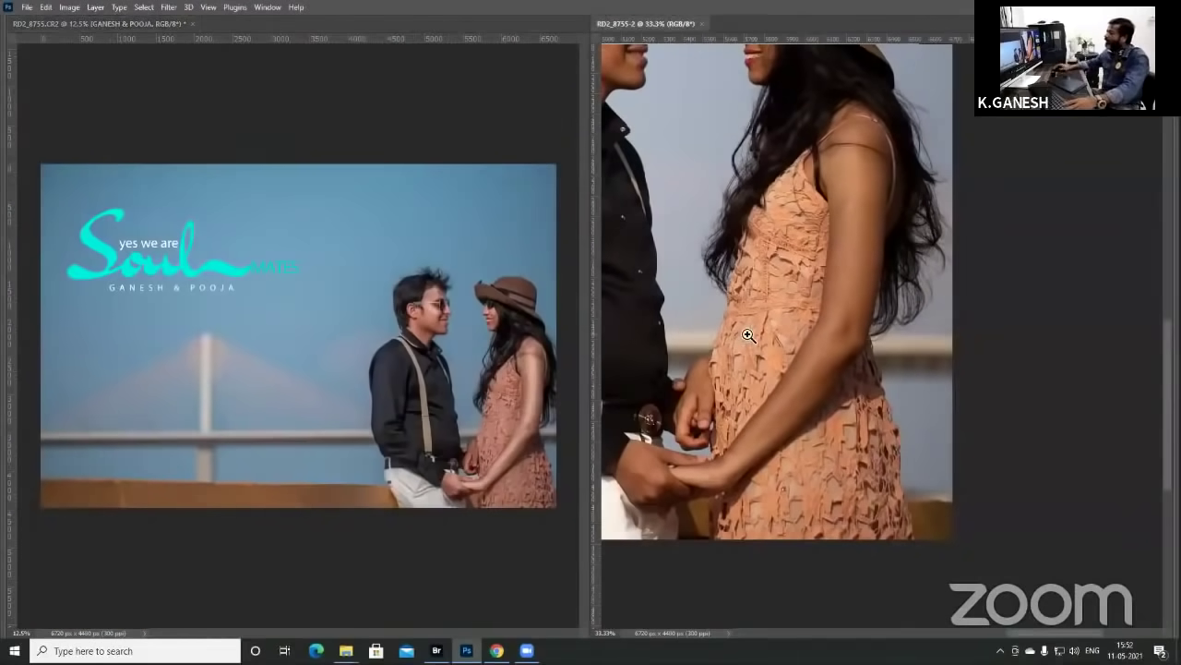
{"action": "key", "text": "ctrl+minus"}
{"action": "key", "text": "ctrl+minus"}
{"action": "key", "text": "ctrl+minus"}
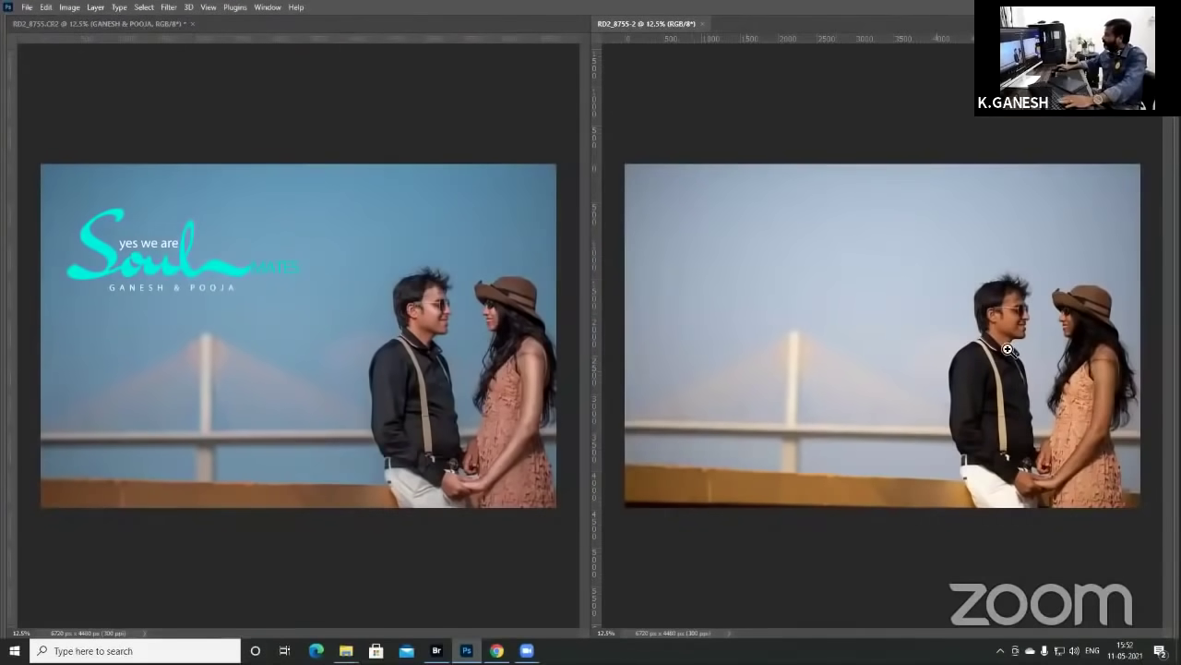
{"action": "left_click", "coordinate": [953, 368]}
{"action": "left_click_drag", "start_coordinate": [953, 369], "coordinate": [670, 334]}
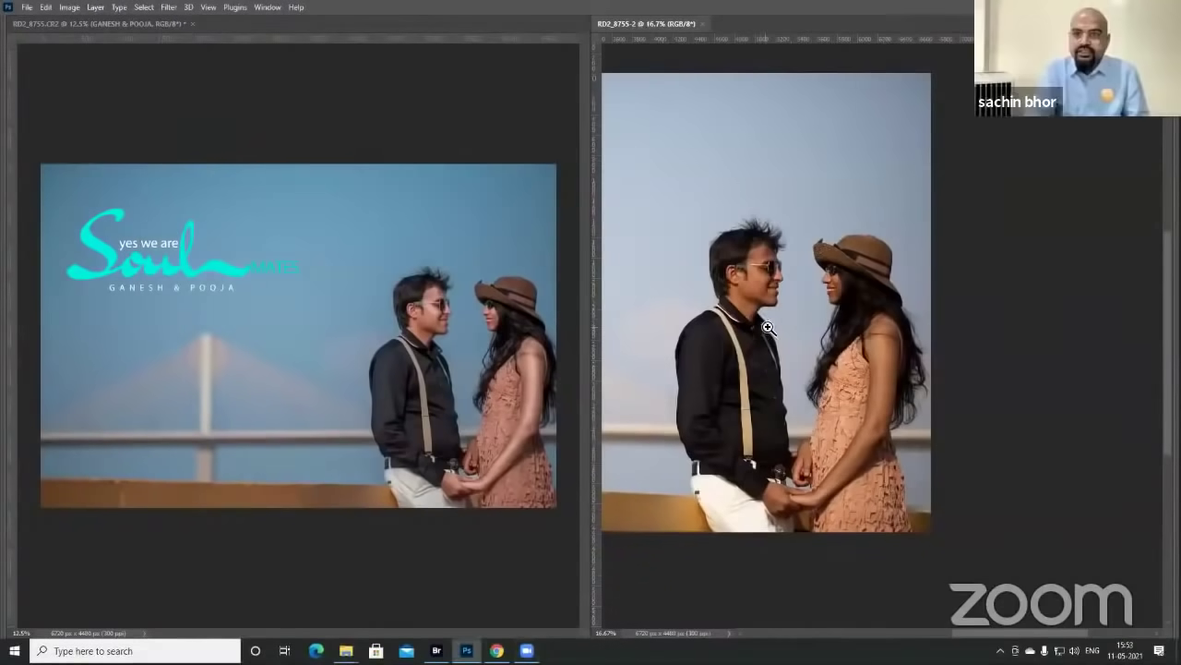
{"action": "left_click_drag", "start_coordinate": [766, 303], "coordinate": [761, 274]}
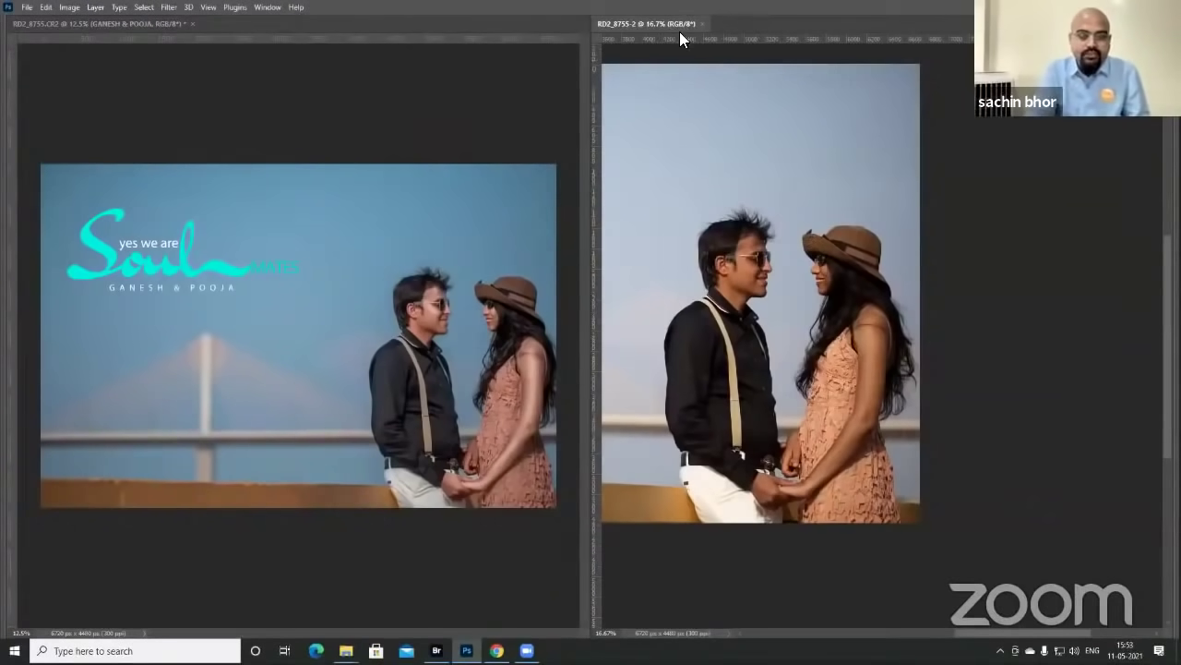
- Float the original RD2_8755-2 in its own window and close it without saving
{"action": "left_click_drag", "start_coordinate": [683, 27], "coordinate": [451, 84]}
{"action": "key", "text": "ctrl+minus"}
{"action": "key", "text": "ctrl+minus"}
{"action": "key", "text": "ctrl+minus"}
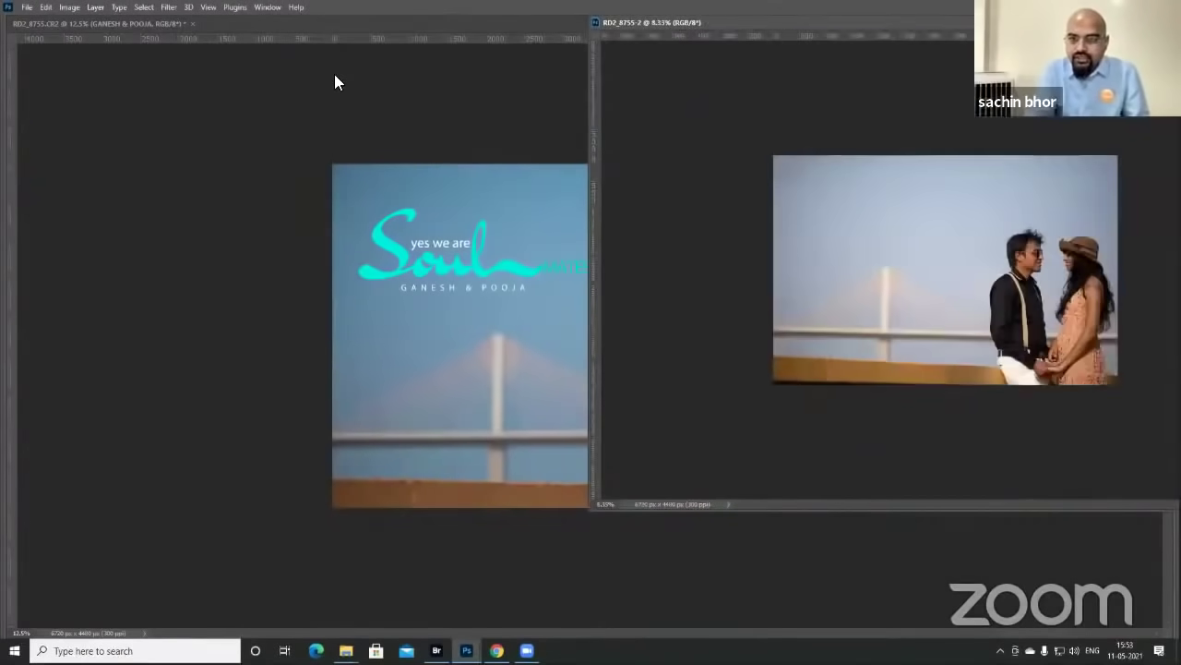
{"action": "left_click", "coordinate": [544, 333]}
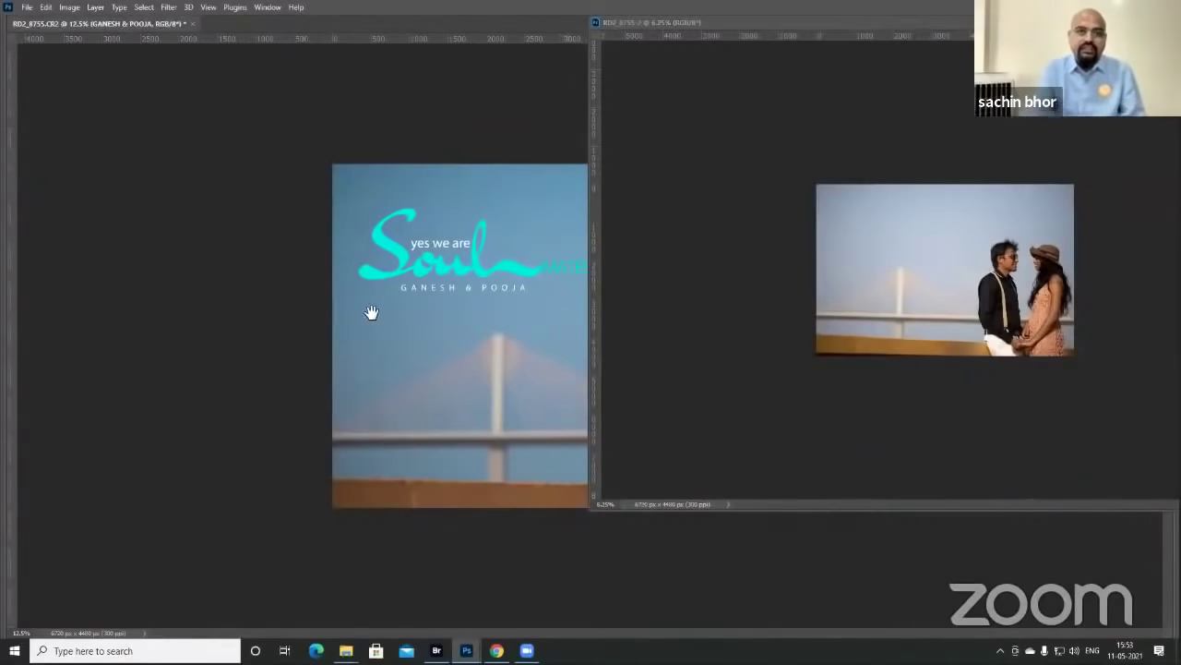
{"action": "key", "text": "ctrl+minus"}
{"action": "key", "text": "ctrl+minus"}
{"action": "key", "text": "ctrl+minus"}
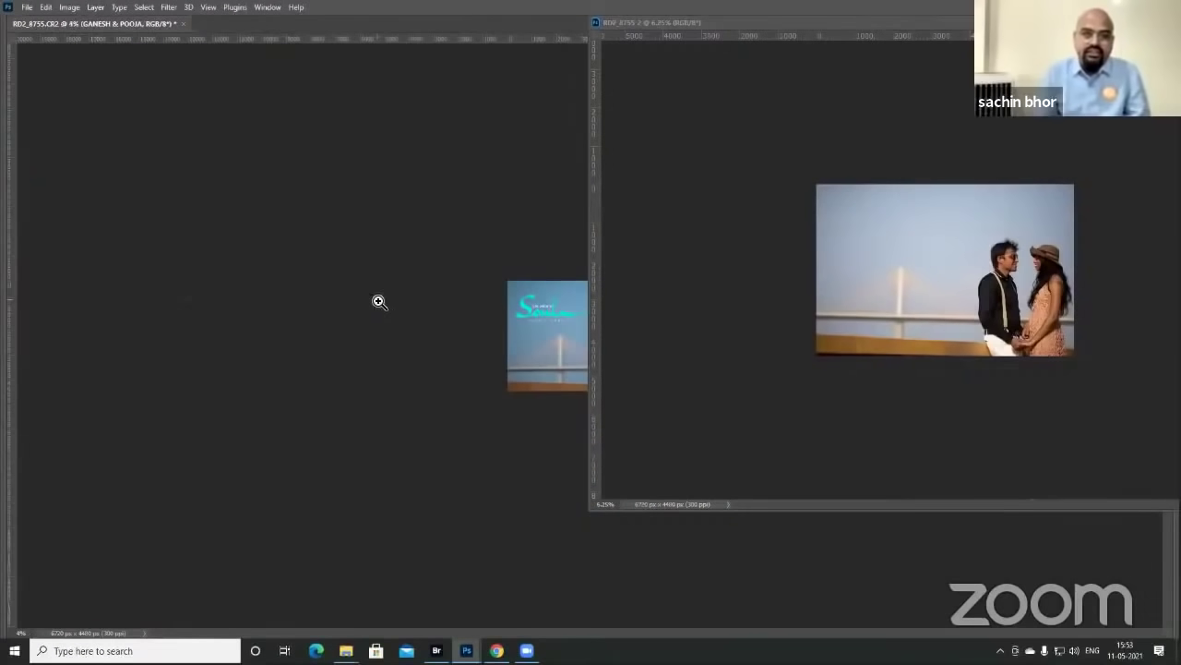
{"action": "left_click_drag", "start_coordinate": [732, 24], "coordinate": [365, 40]}
{"action": "left_click", "coordinate": [919, 37]}
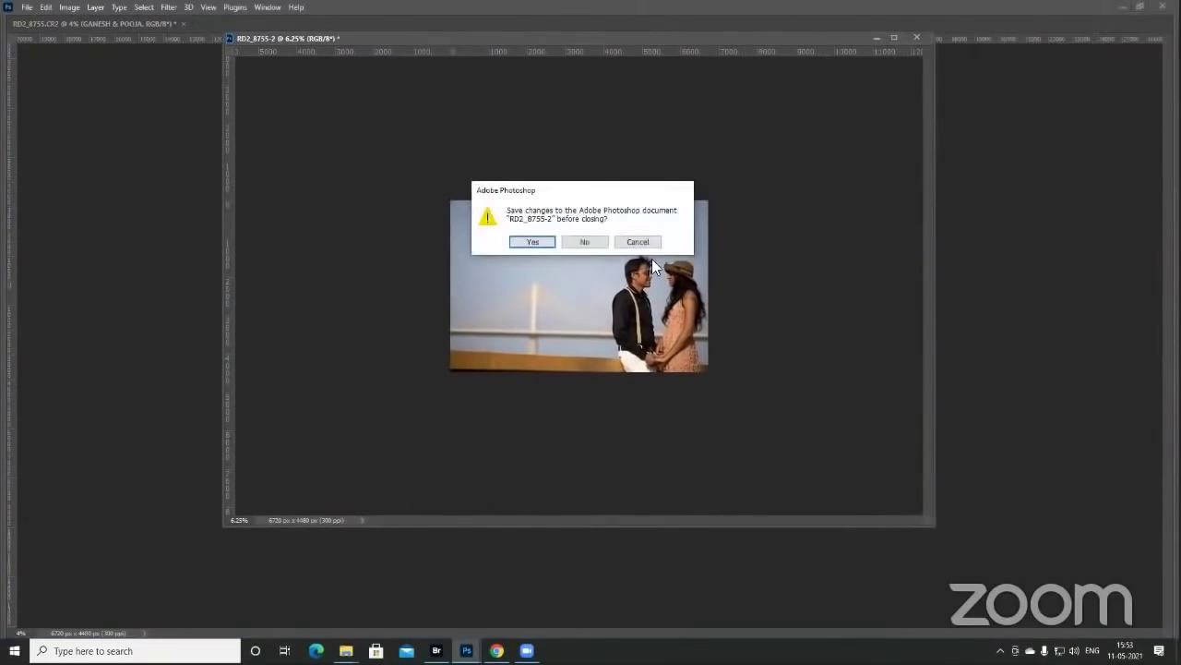
{"action": "left_click", "coordinate": [591, 240]}
- Examine the couple and the title lettering in the finished photo
{"action": "left_click_drag", "start_coordinate": [624, 332], "coordinate": [690, 380]}
{"action": "key", "text": "ctrl+minus"}
{"action": "key", "text": "ctrl+minus"}
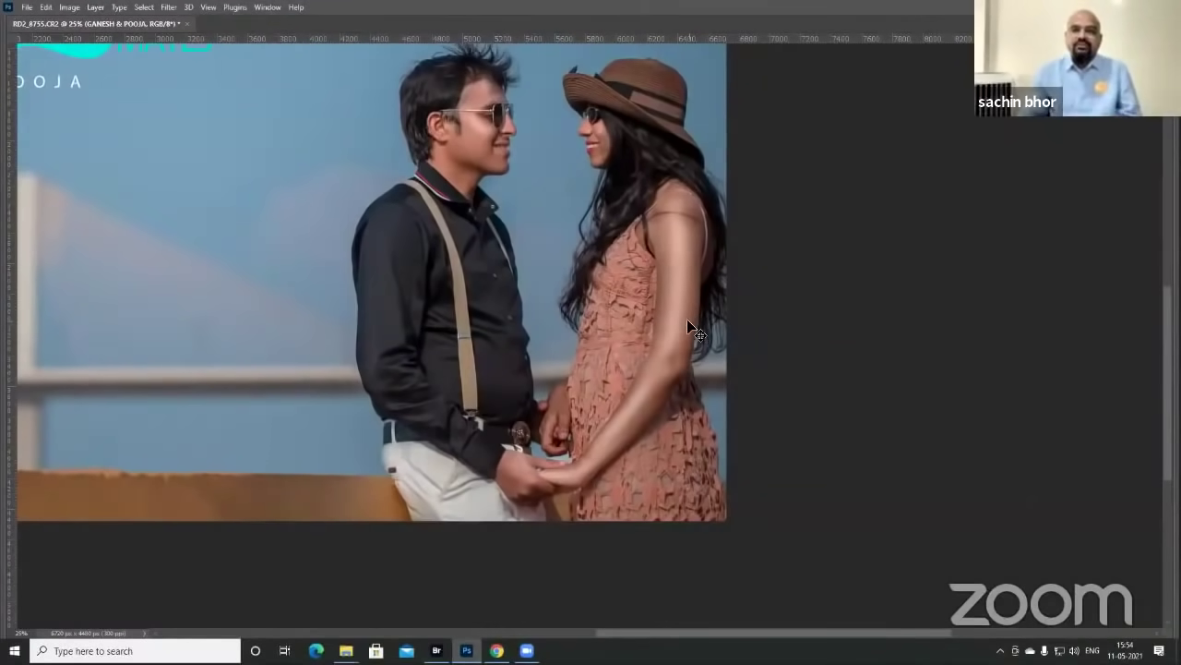
{"action": "key", "text": "ctrl+minus"}
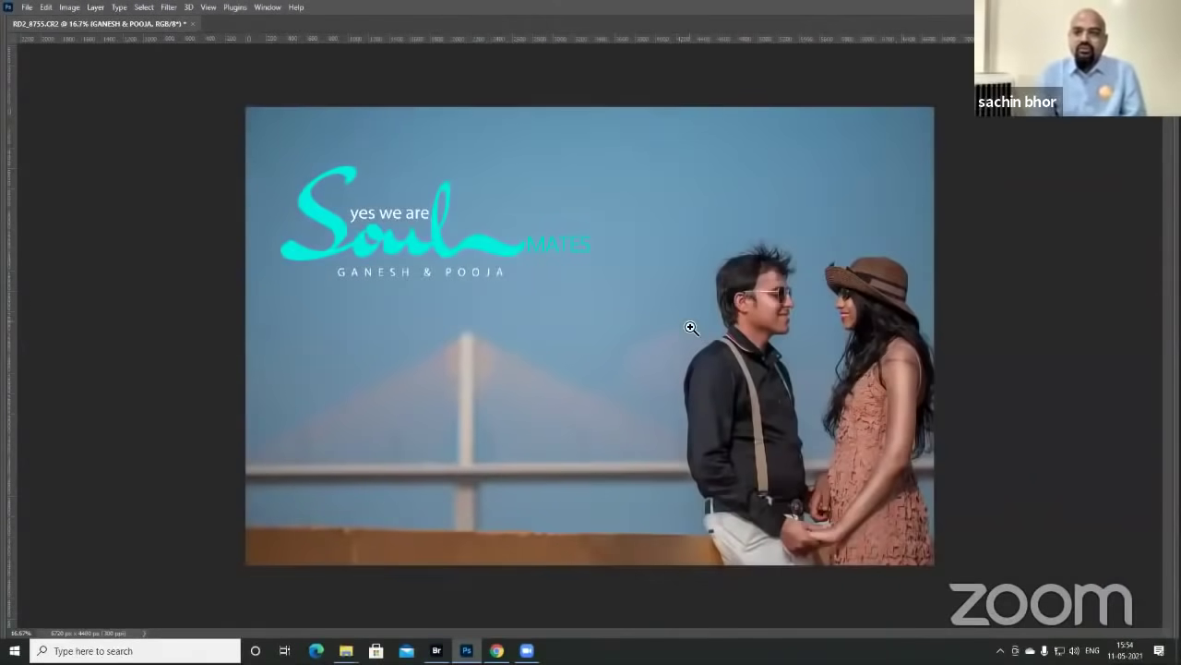
{"action": "left_click", "coordinate": [885, 321]}
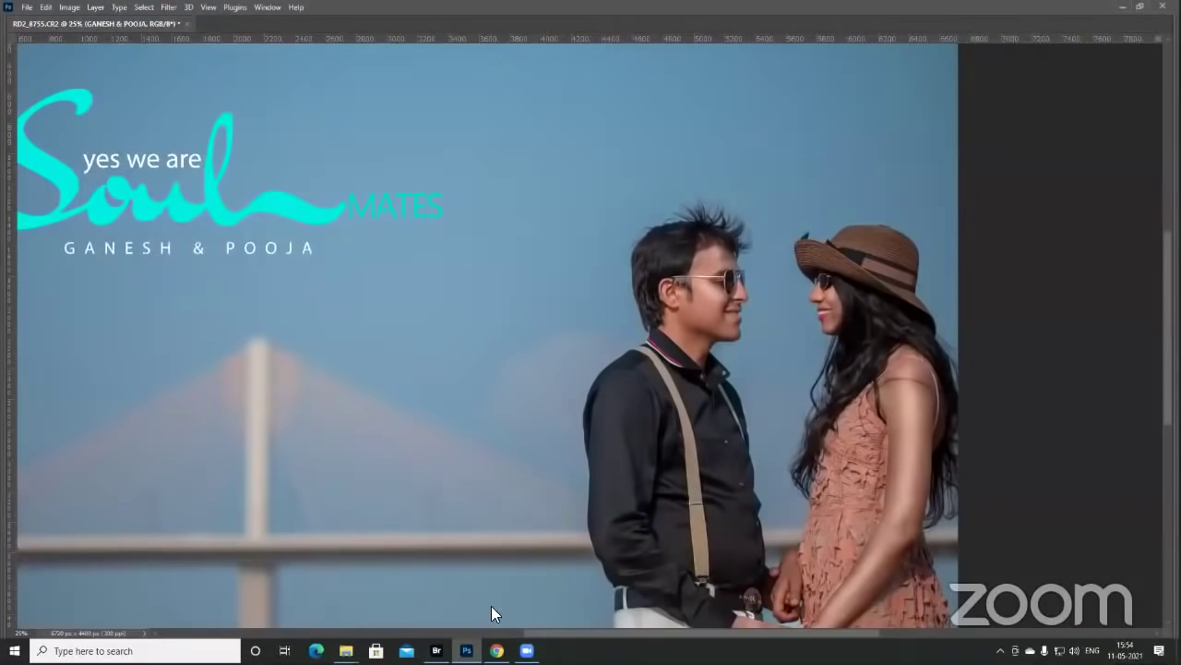
- Switch to Chrome and open the channel's video "how to do Prewedding Enhancement in just 15 min" on YouTube
{"action": "key", "text": "alt+Tab"}
{"action": "left_click", "coordinate": [899, 13]}
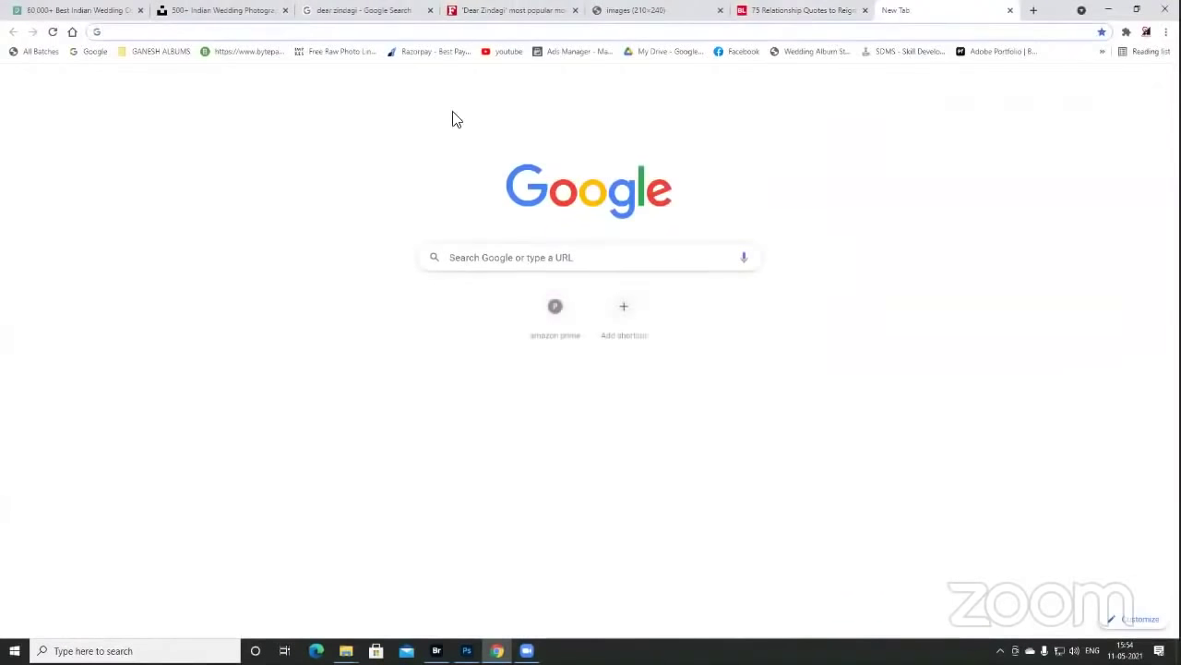
{"action": "left_click", "coordinate": [491, 52]}
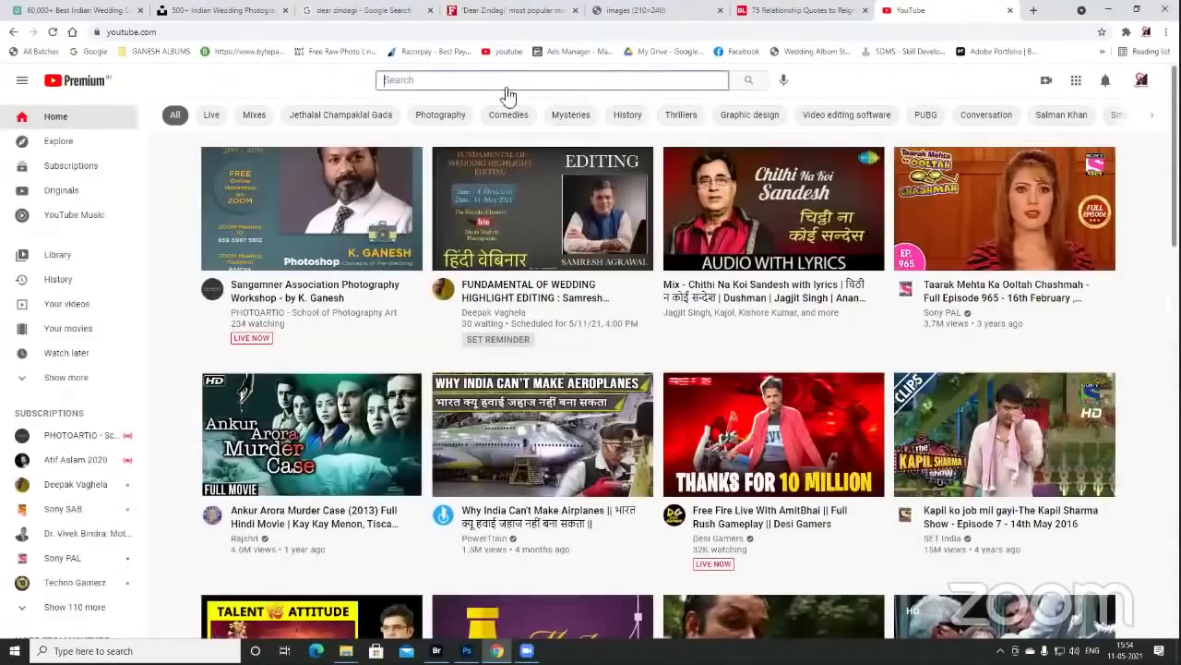
{"action": "left_click", "coordinate": [84, 303]}
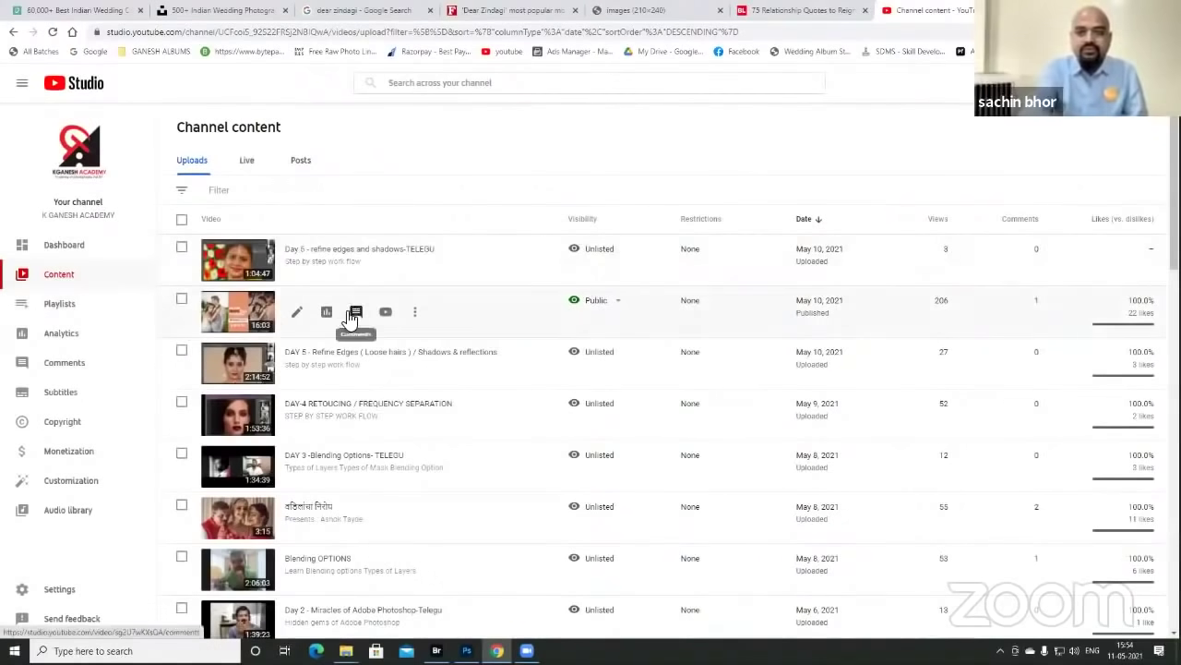
{"action": "left_click", "coordinate": [294, 311]}
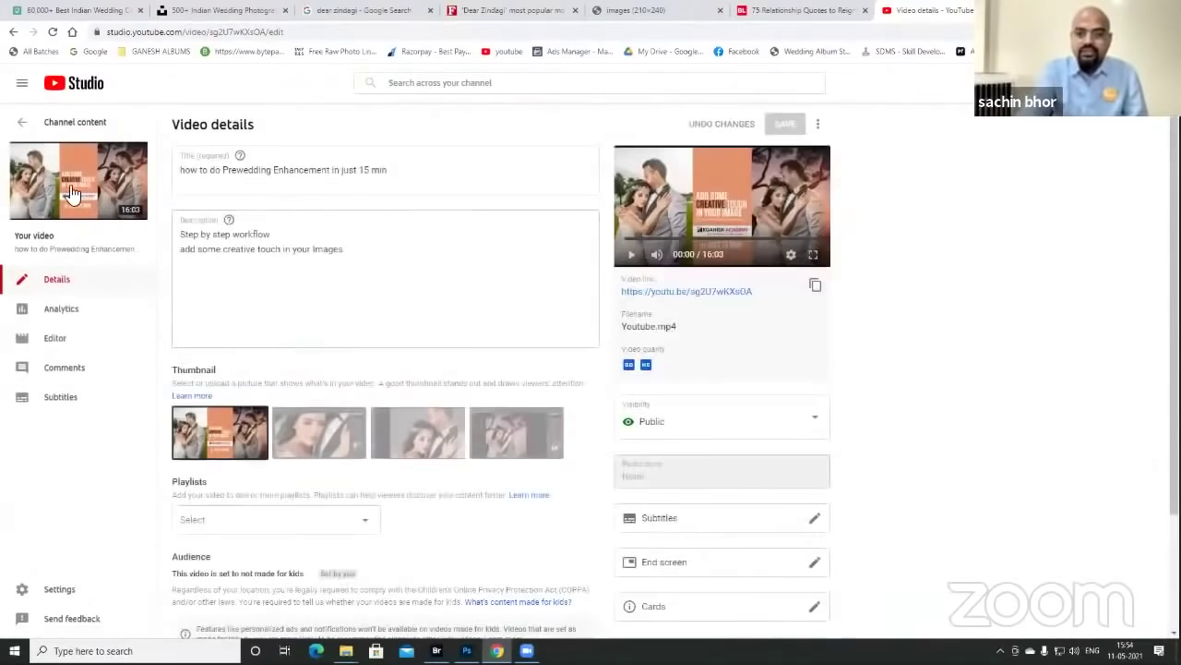
{"action": "left_click", "coordinate": [70, 189]}
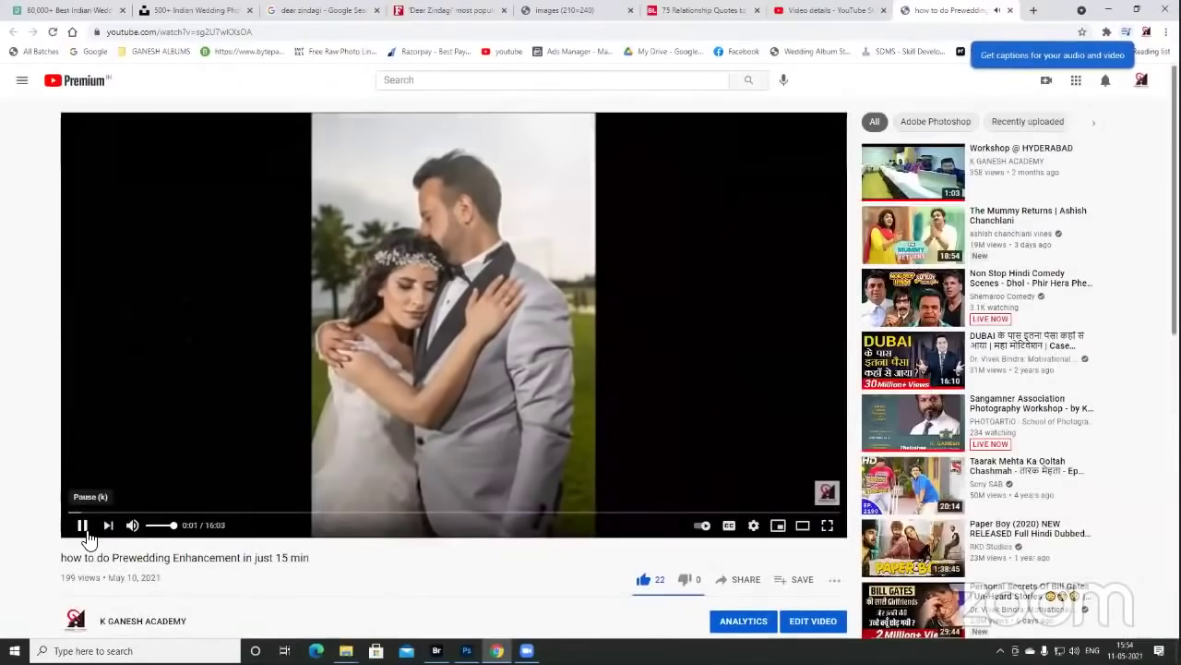
- Lower the video's volume and skip ahead to about 3:29 to view the enhanced couple portrait
{"action": "left_click", "coordinate": [157, 525]}
{"action": "left_click", "coordinate": [238, 514]}
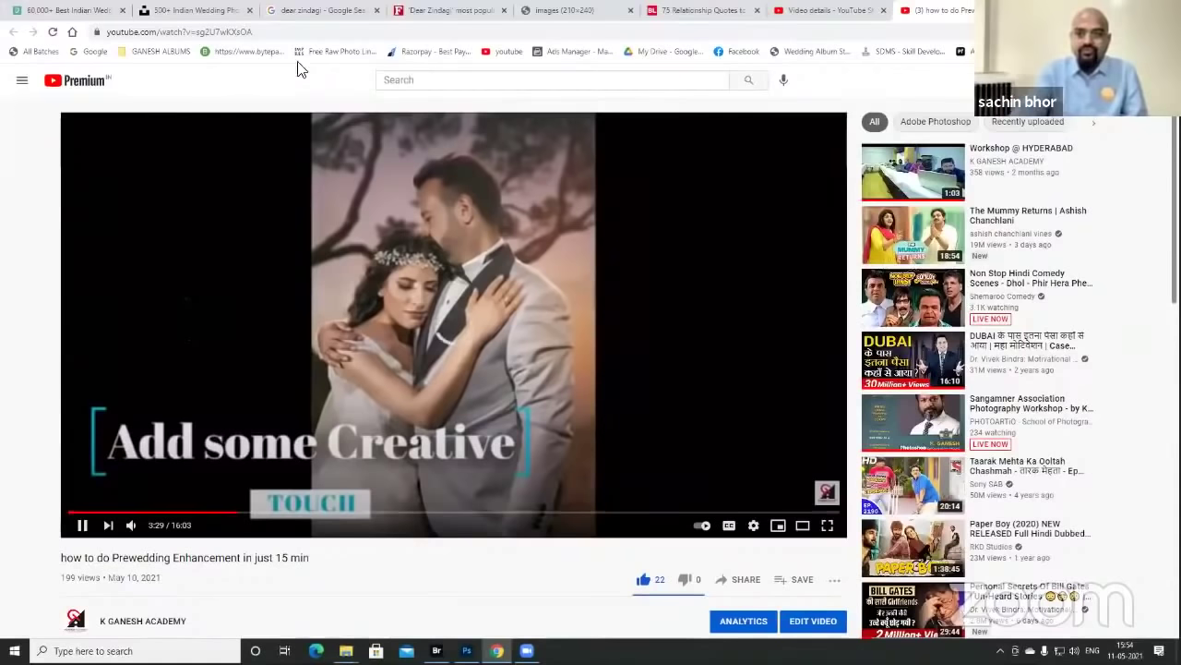
{"action": "left_click", "coordinate": [417, 79]}
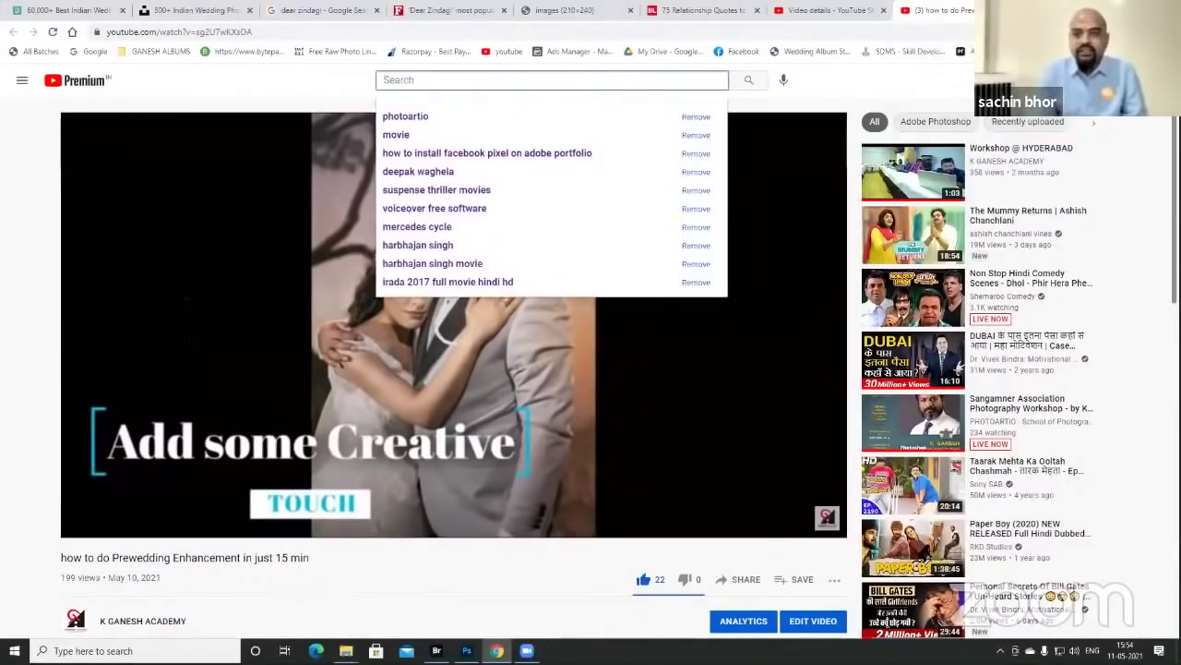
- Close the relationship quotes and Dear Zindagi browser pages and switch to the Unsplash Indian wedding photography results
{"action": "left_click", "coordinate": [801, 11]}
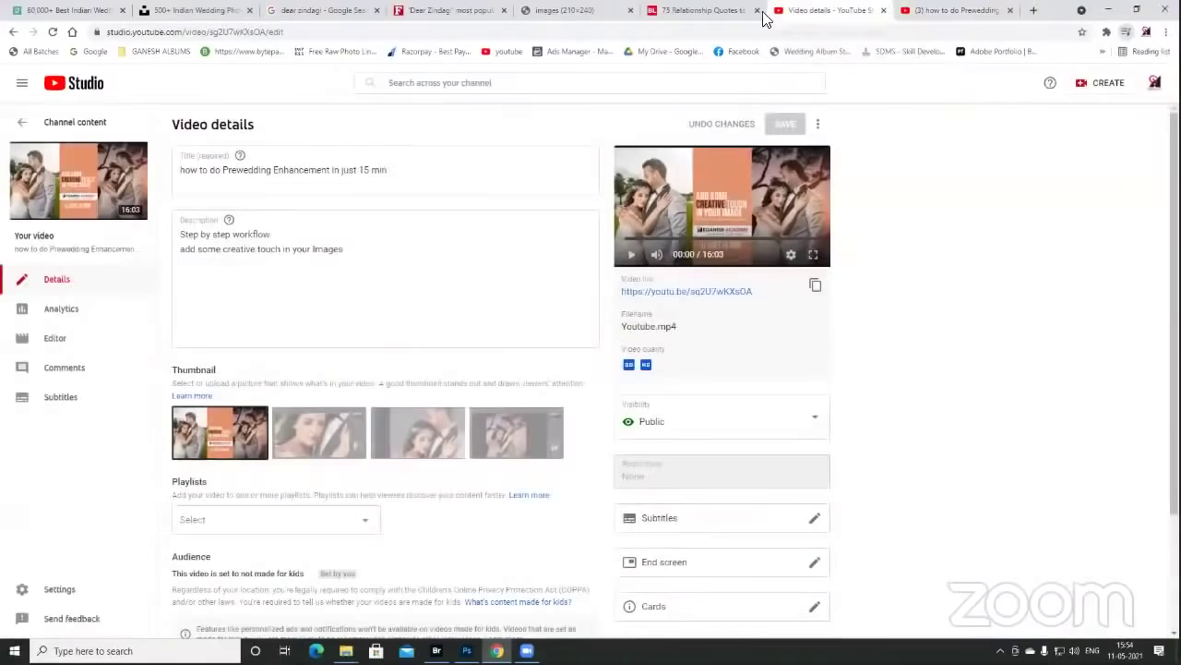
{"action": "left_click", "coordinate": [755, 11]}
{"action": "key", "text": "ctrl+w"}
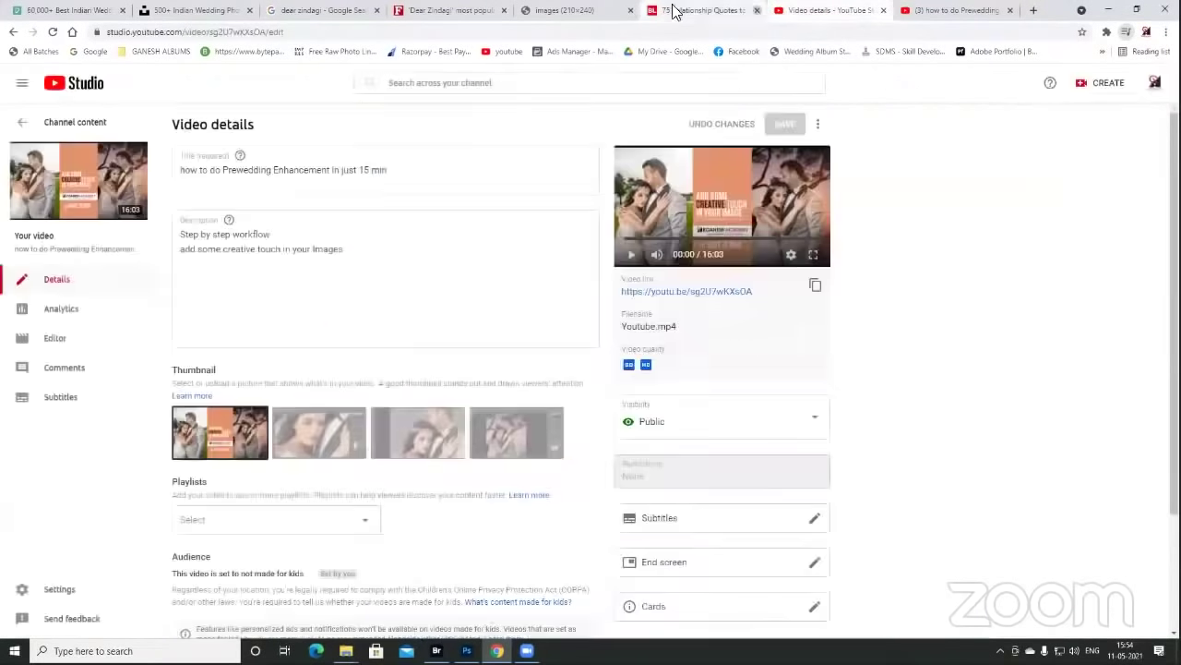
{"action": "left_click", "coordinate": [573, 10]}
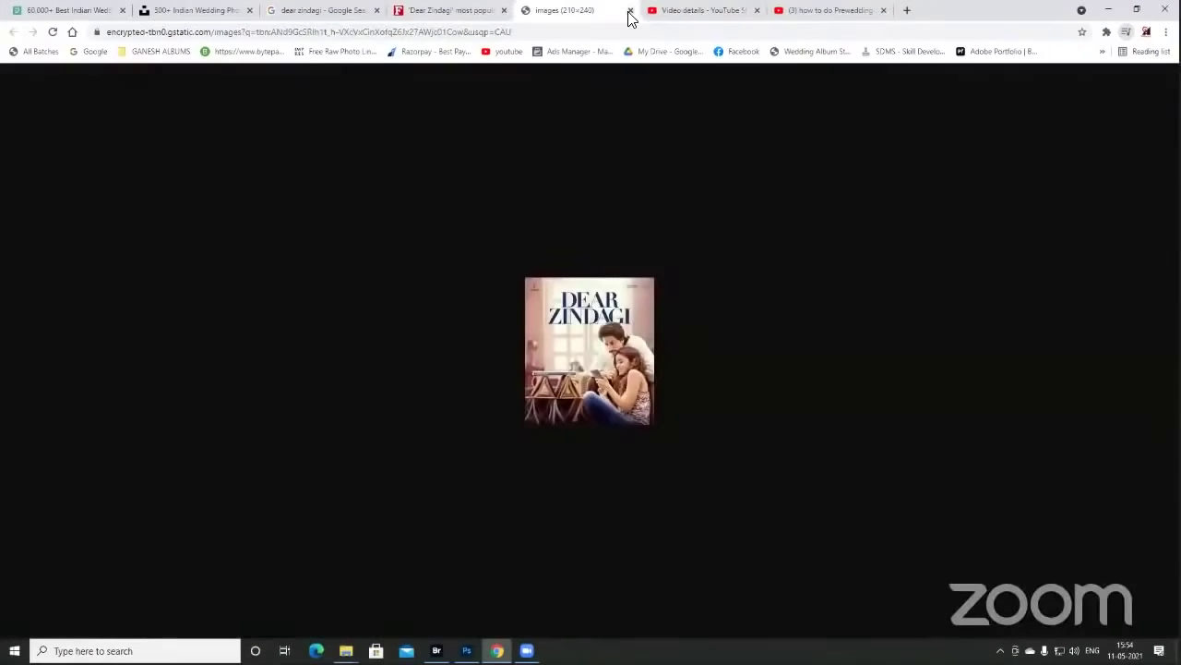
{"action": "key", "text": "ctrl+w"}
{"action": "left_click", "coordinate": [480, 11]}
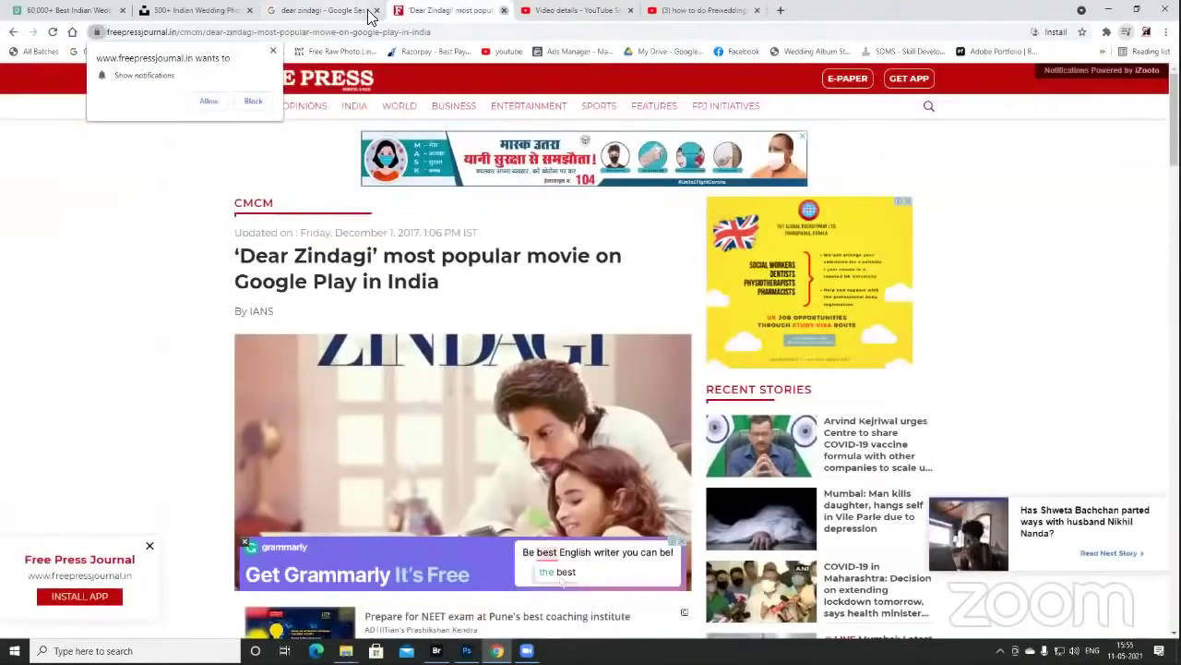
{"action": "left_click", "coordinate": [367, 13]}
{"action": "key", "text": "ctrl+w"}
{"action": "key", "text": "ctrl+w"}
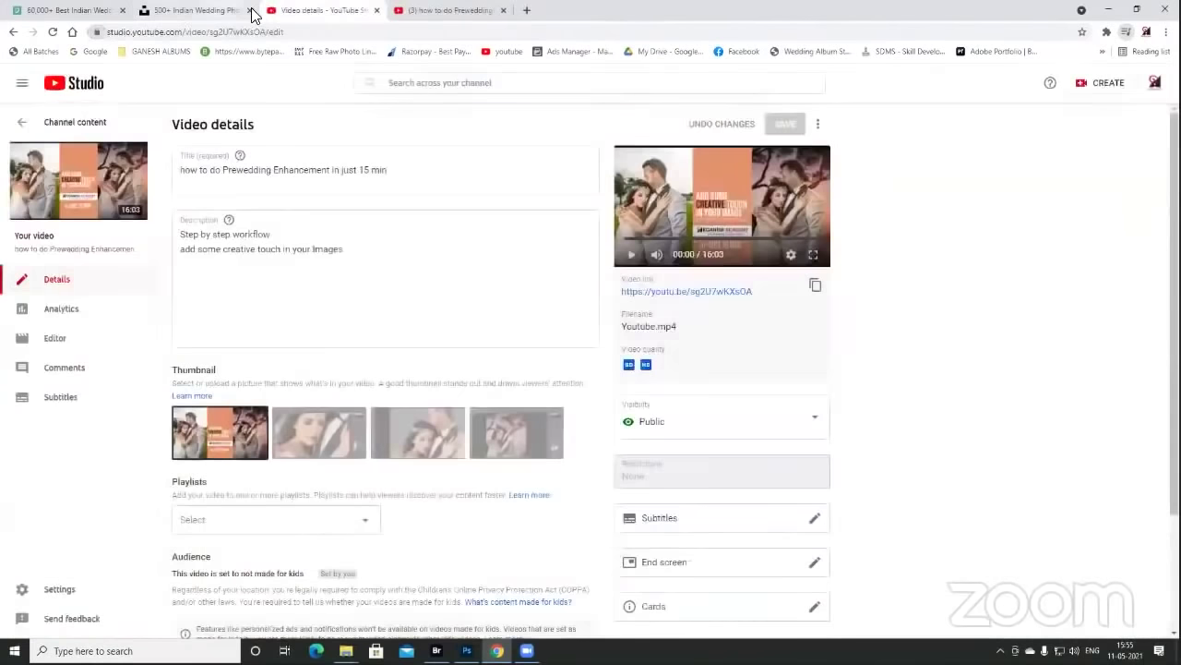
{"action": "left_click", "coordinate": [218, 11]}
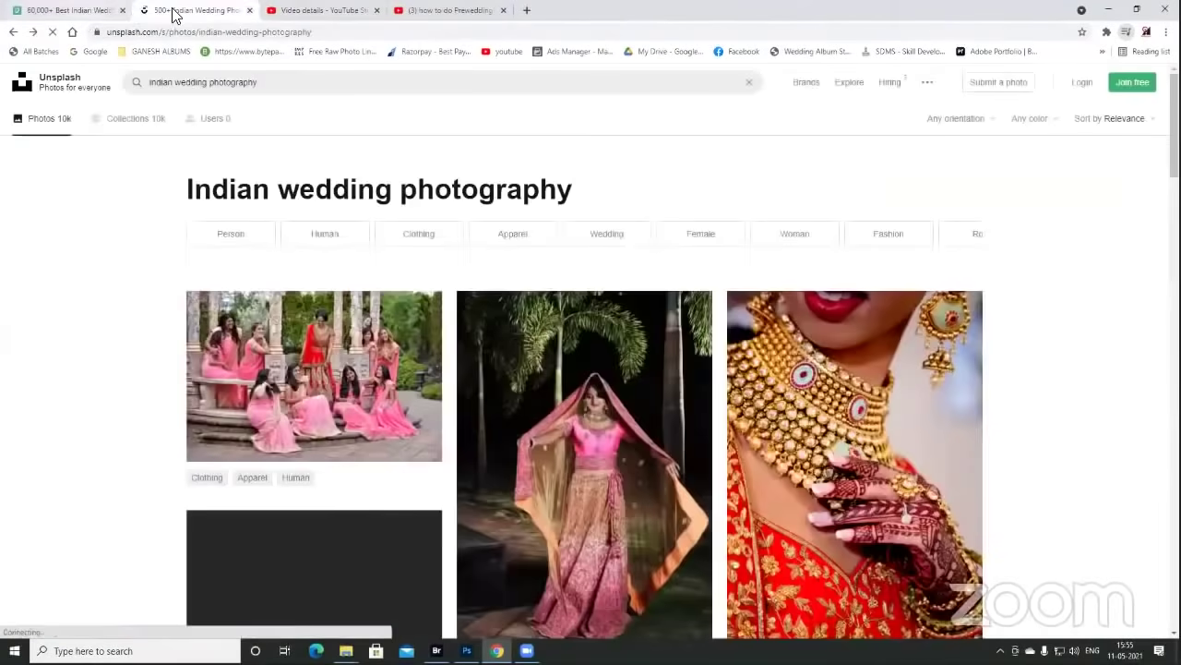
- Close the Unsplash, YouTube Studio and YouTube video pages, leaving only the Pexels Indian wedding couple results
{"action": "left_click", "coordinate": [250, 10]}
{"action": "left_click", "coordinate": [252, 12]}
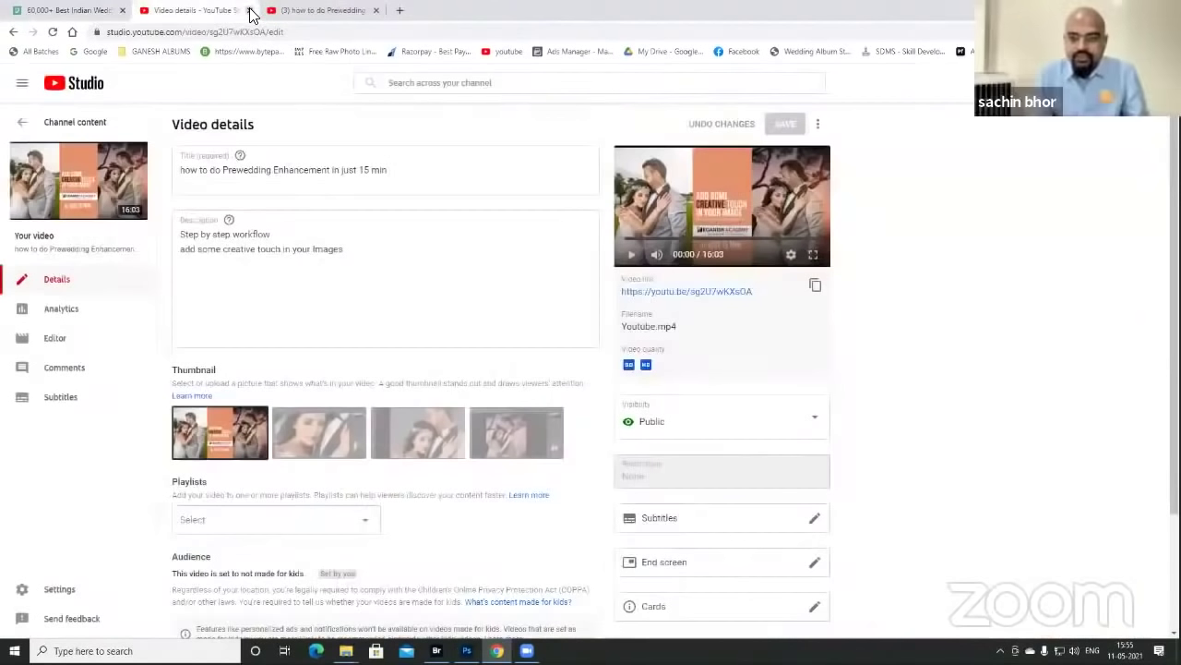
{"action": "left_click", "coordinate": [250, 11]}
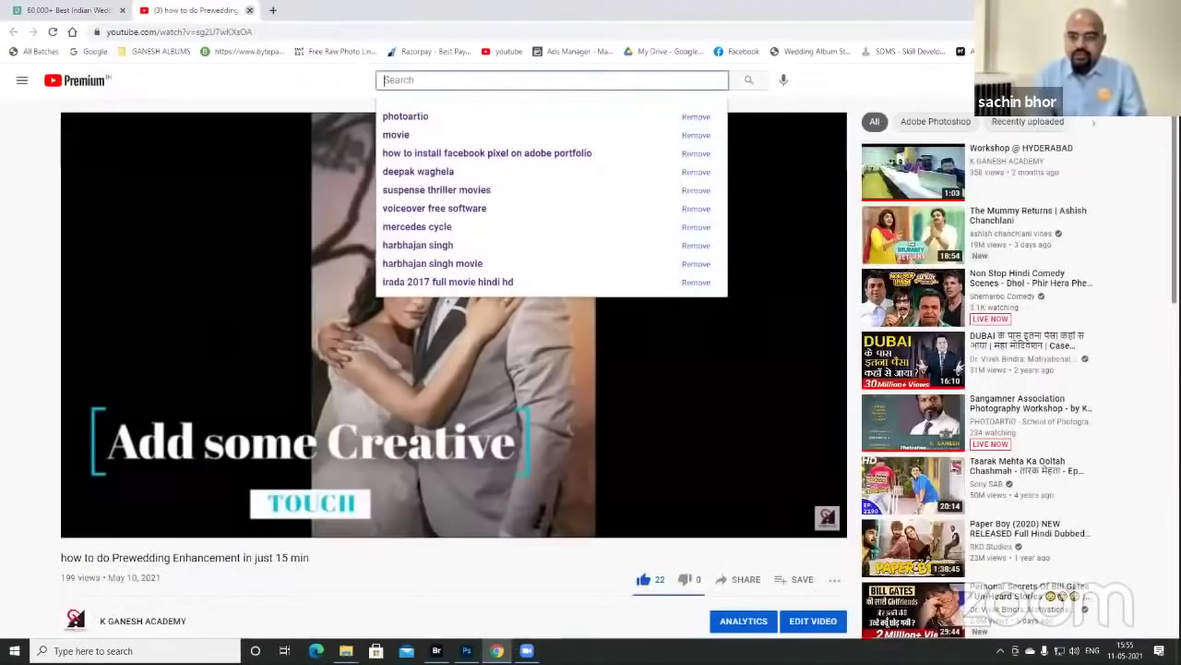
{"action": "key", "text": "ctrl+w"}
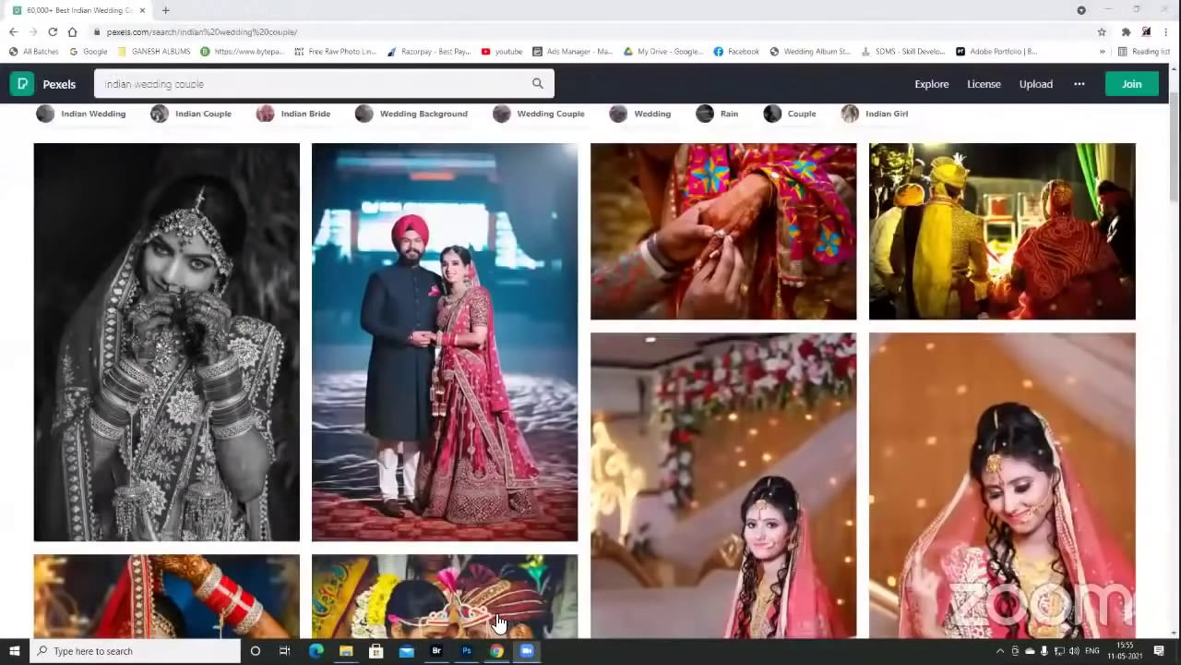
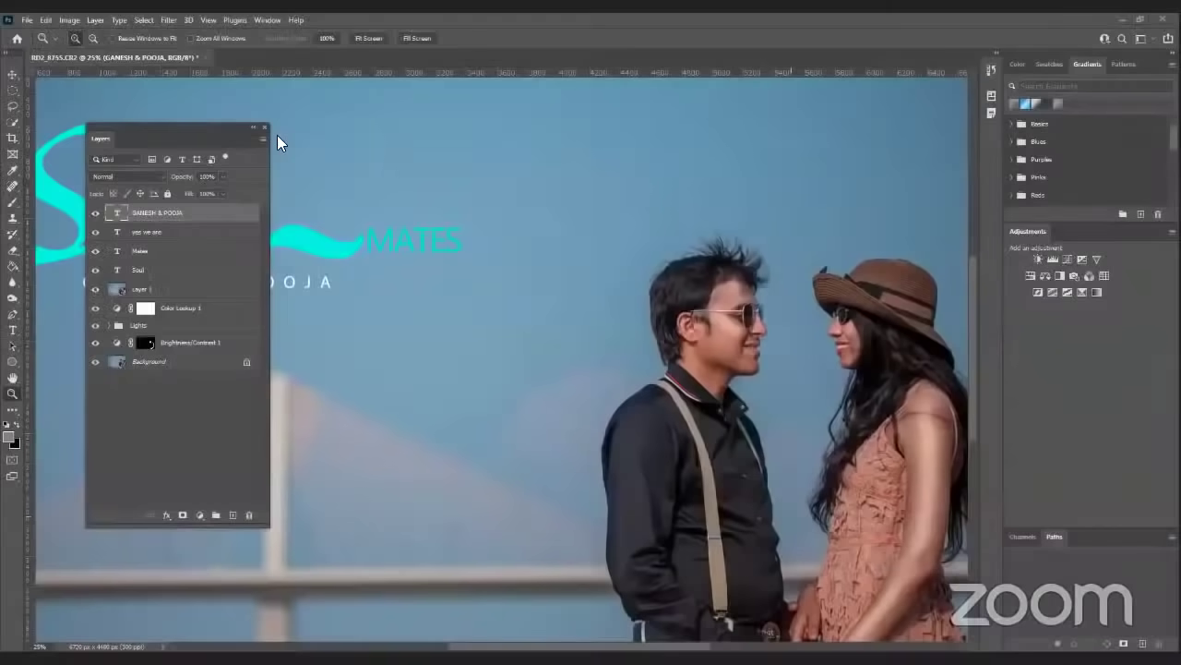
- Hide the Layers panel, undock the toolbox and float it over the photo beside the "Soul MATES" title
{"action": "left_click", "coordinate": [261, 128]}
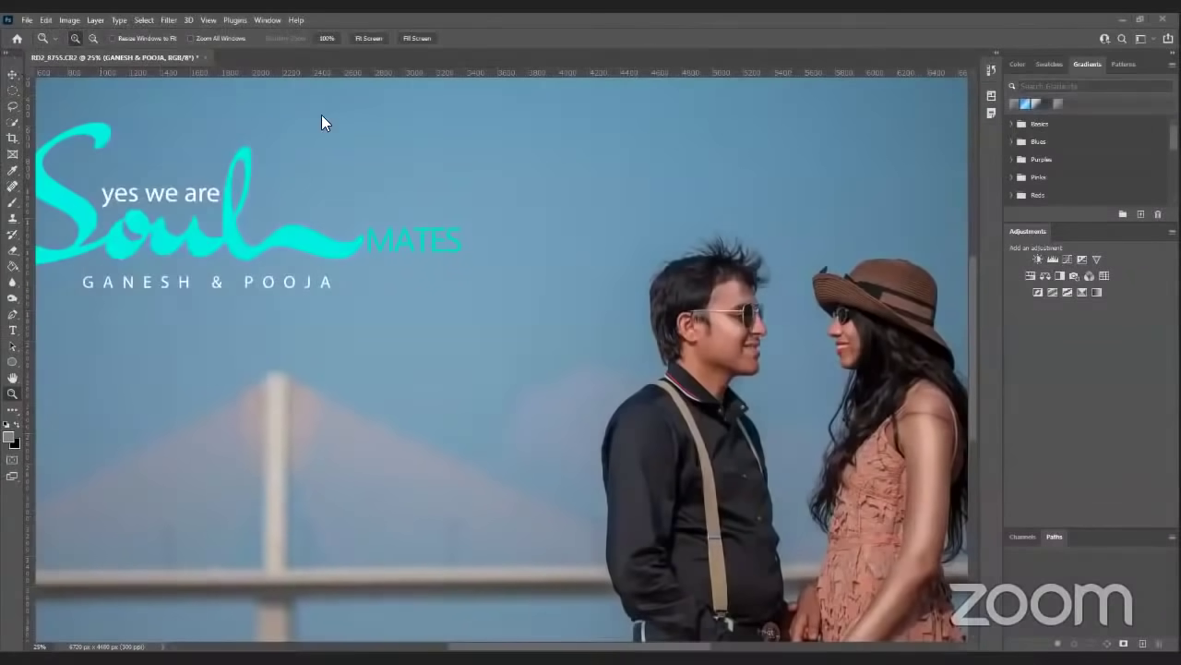
{"action": "left_click_drag", "start_coordinate": [13, 62], "coordinate": [332, 120]}
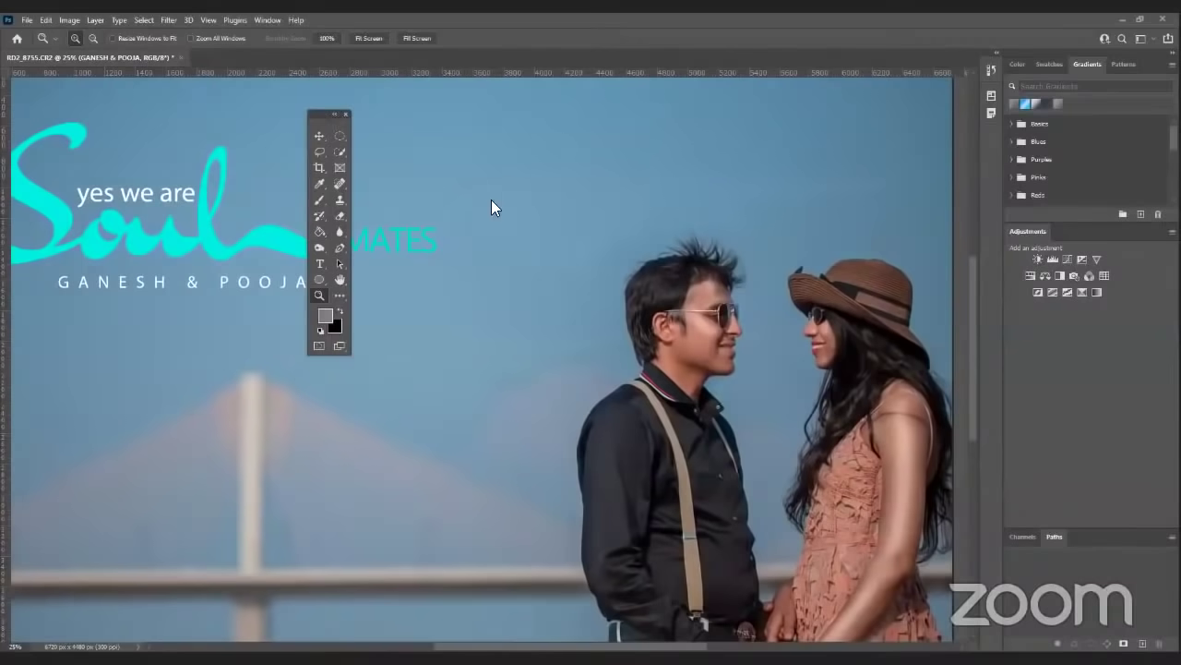
{"action": "left_click_drag", "start_coordinate": [491, 199], "coordinate": [484, 198]}
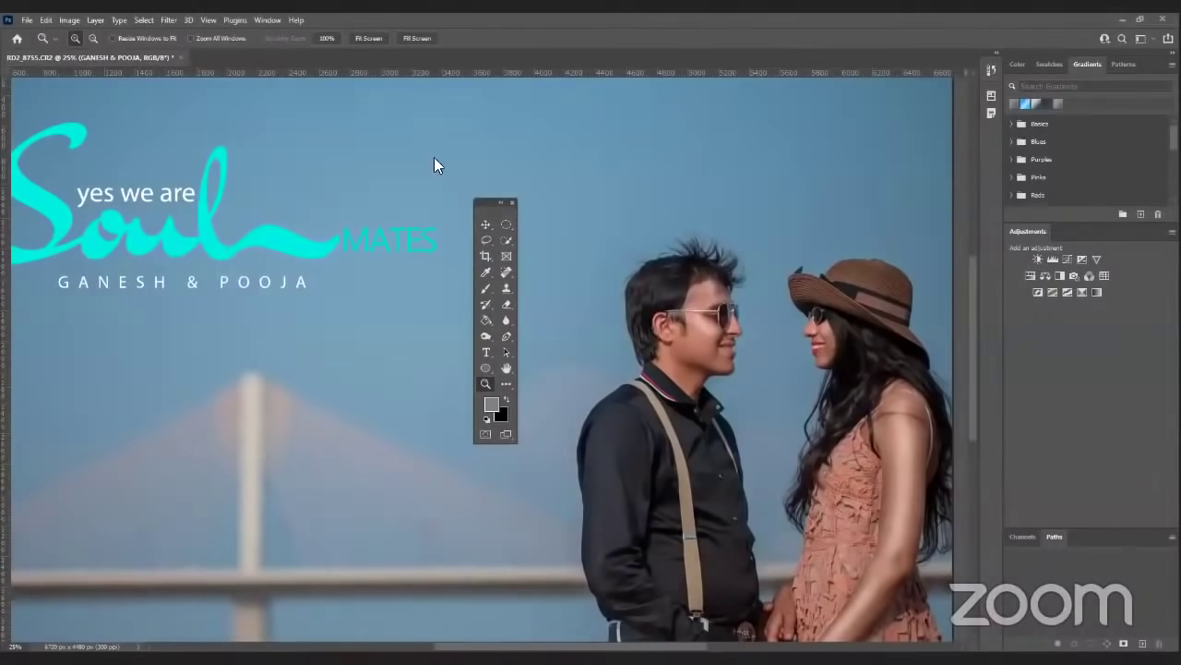
{"action": "left_click_drag", "start_coordinate": [483, 200], "coordinate": [402, 141]}
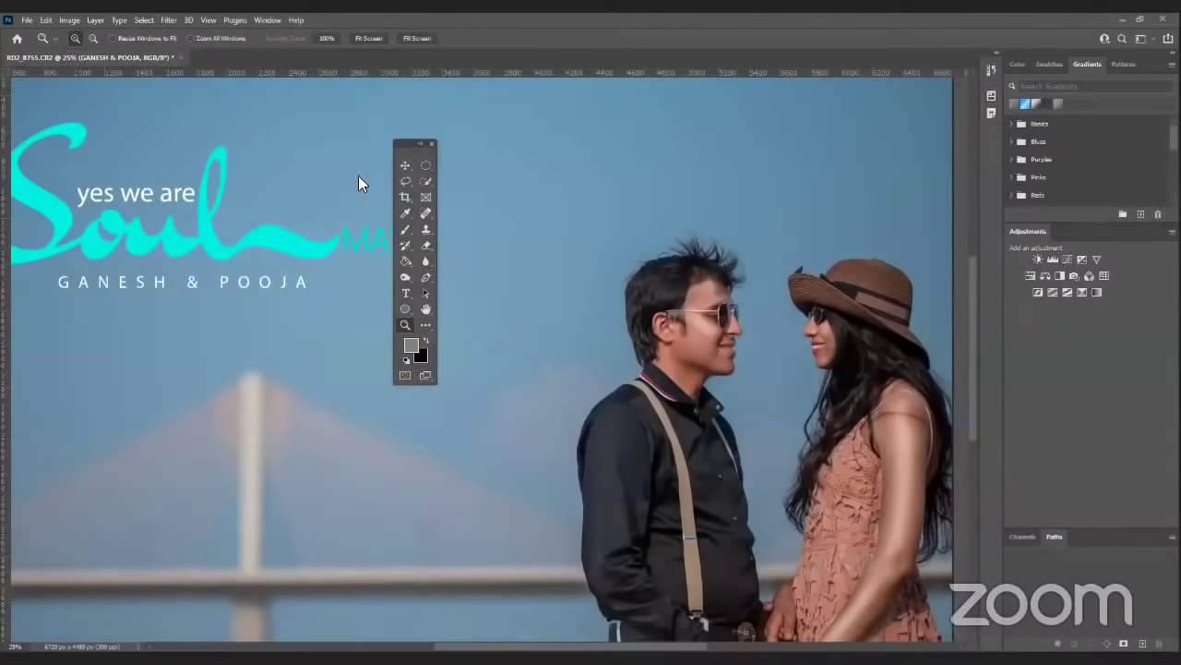
{"action": "left_click_drag", "start_coordinate": [400, 146], "coordinate": [359, 175]}
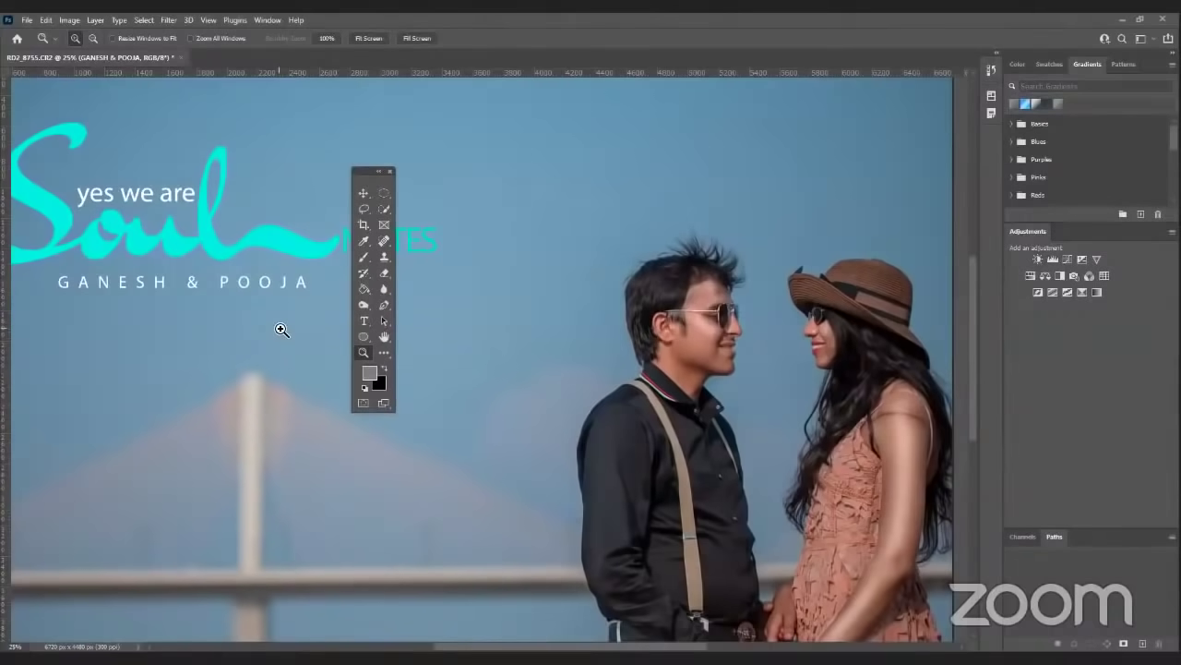
- Switch to the Artboard Tool and place the floating toolbox between the title lettering and the couple
{"action": "left_click", "coordinate": [362, 193]}
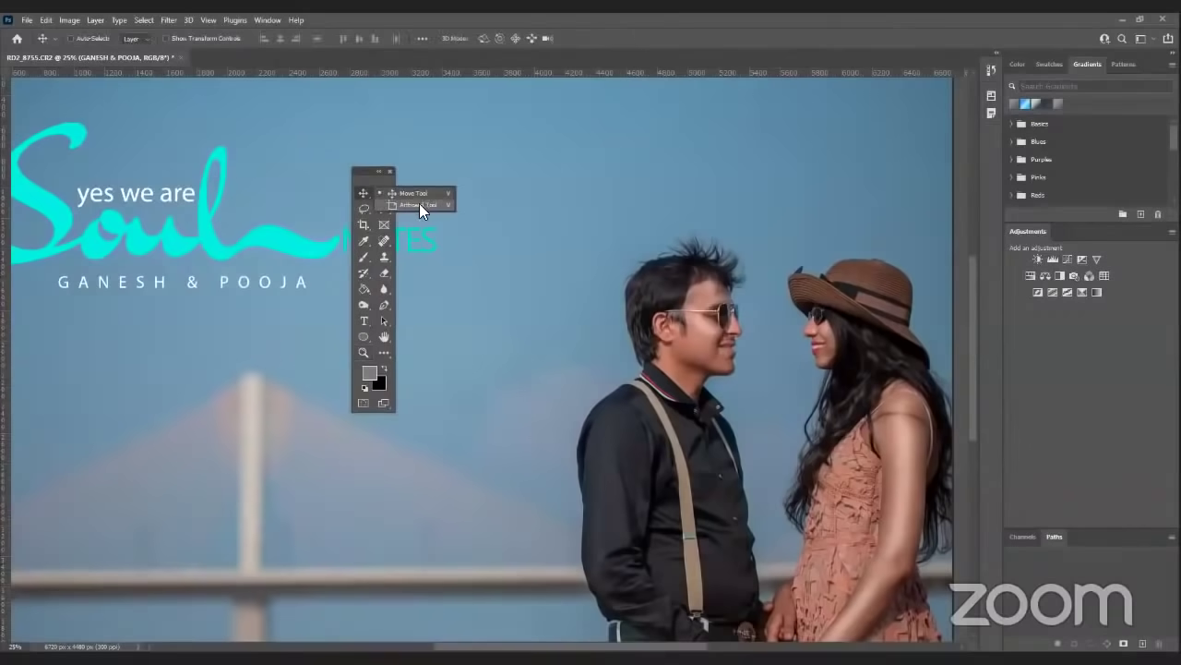
{"action": "left_click", "coordinate": [423, 205]}
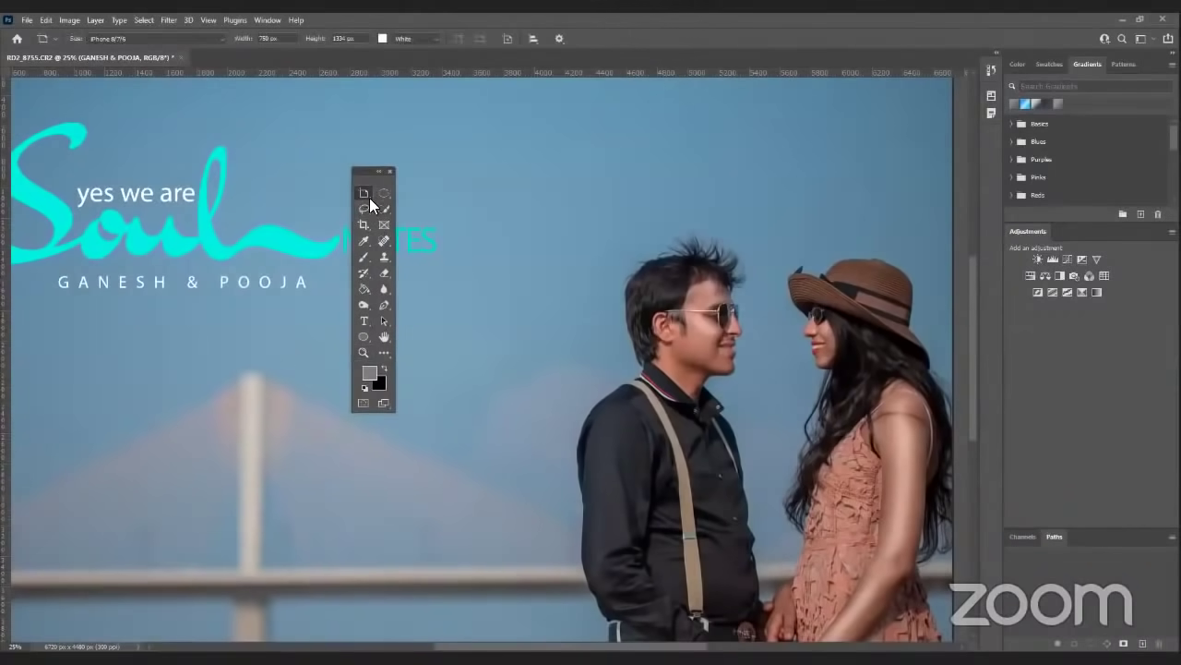
{"action": "left_click", "coordinate": [386, 194]}
{"action": "left_click", "coordinate": [401, 201]}
{"action": "key", "text": "ctrl+minus"}
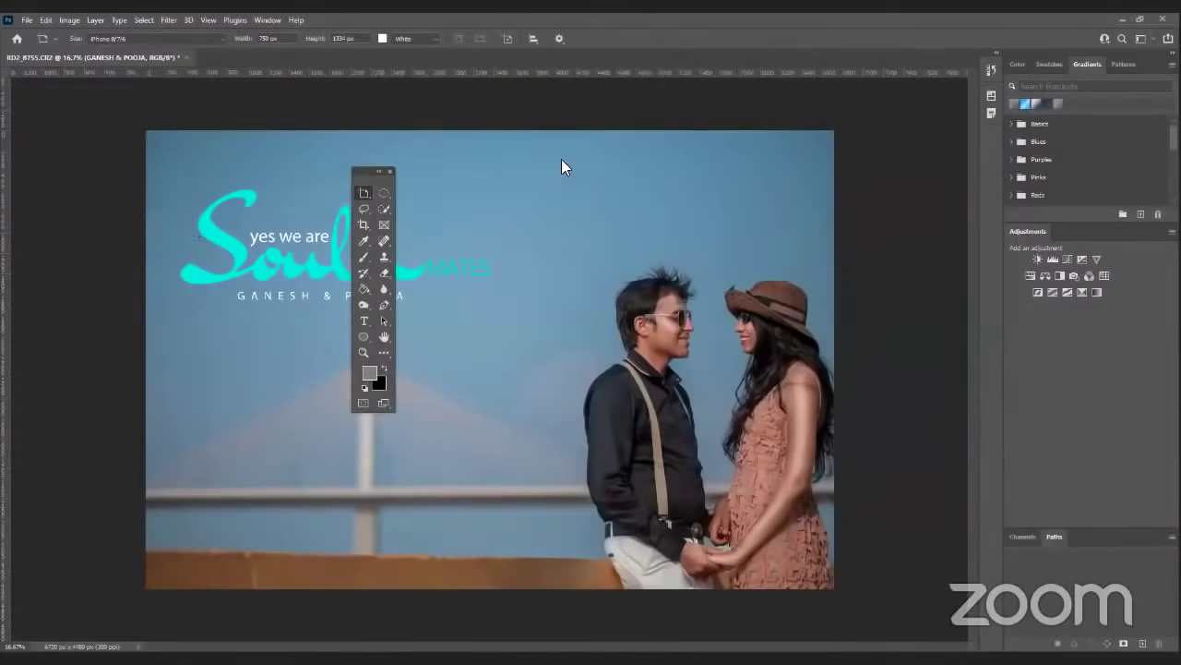
{"action": "left_click_drag", "start_coordinate": [375, 167], "coordinate": [575, 158]}
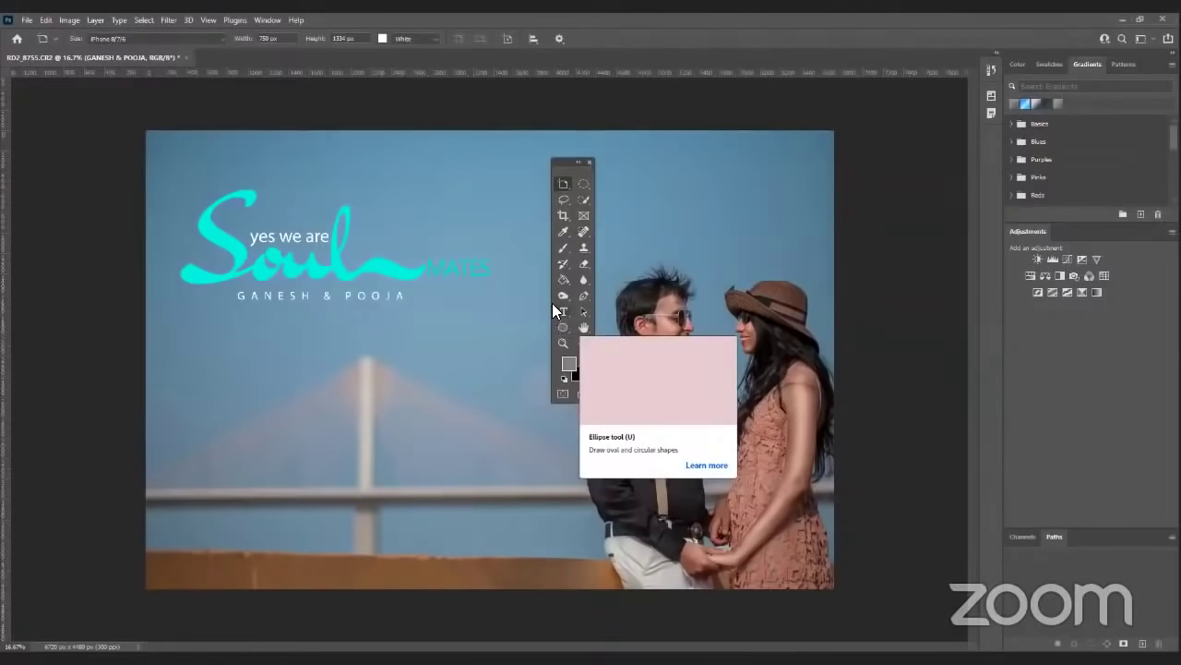
- Show the Layers panel as a floating panel over the photo and hide it again
{"action": "key", "text": "F7"}
{"action": "left_click_drag", "start_coordinate": [215, 132], "coordinate": [308, 121]}
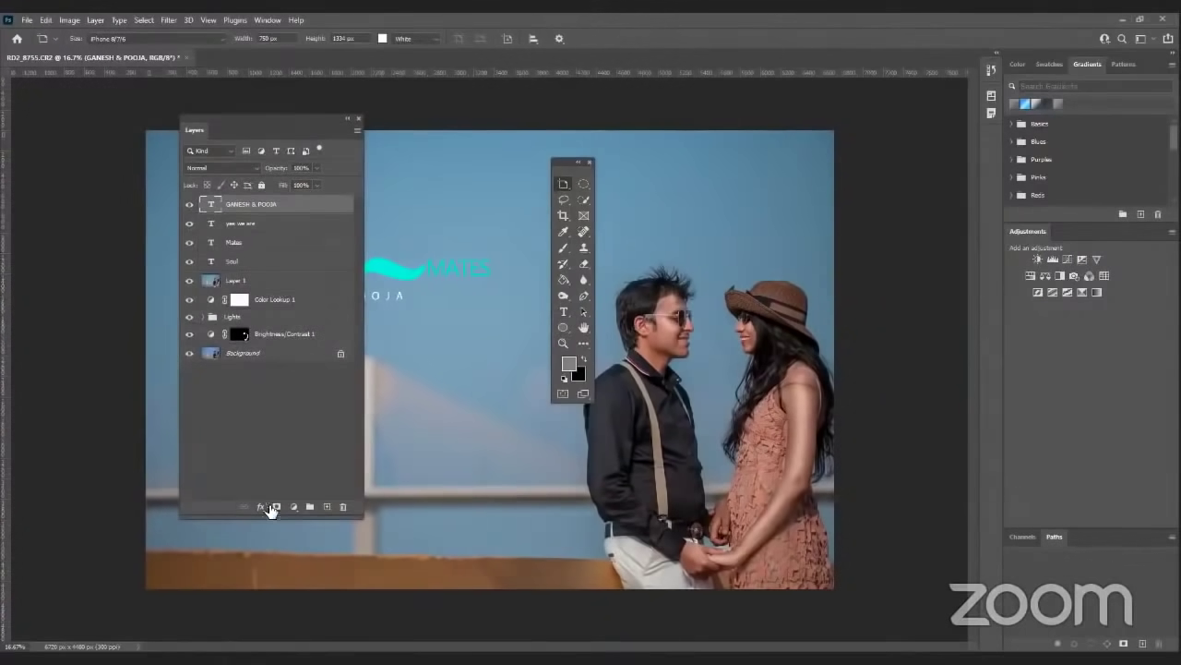
{"action": "left_click", "coordinate": [357, 119]}
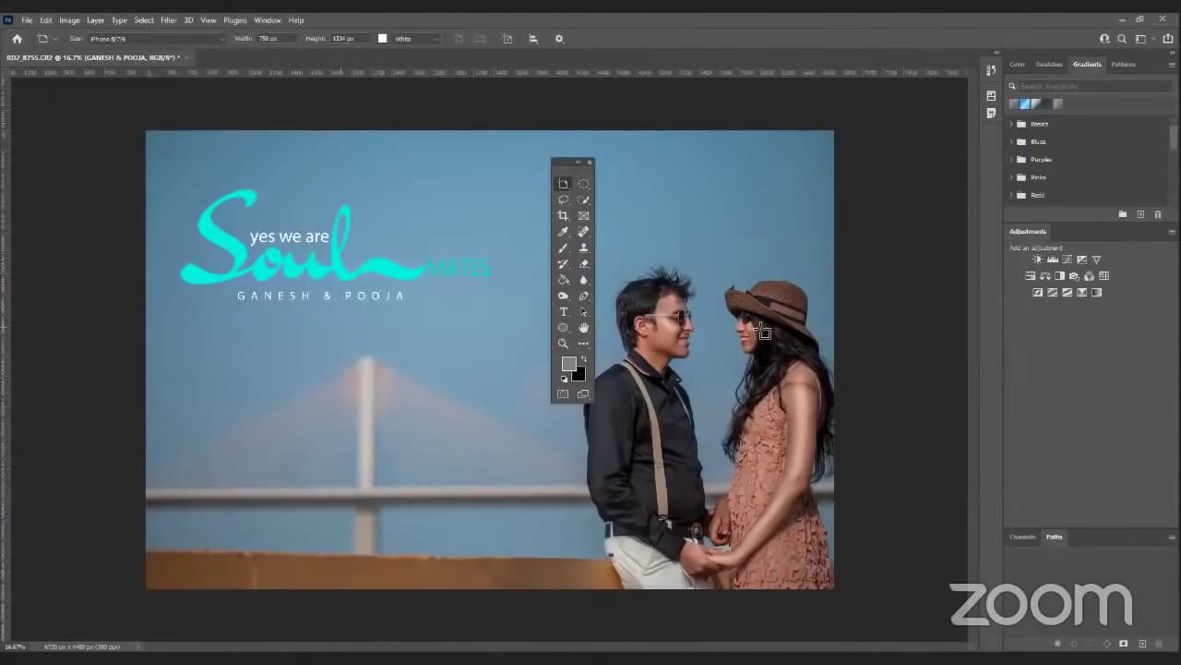
- Stamp all visible layers into a new layer above the text layers, with the woman's hat in close view
{"action": "key", "text": "z"}
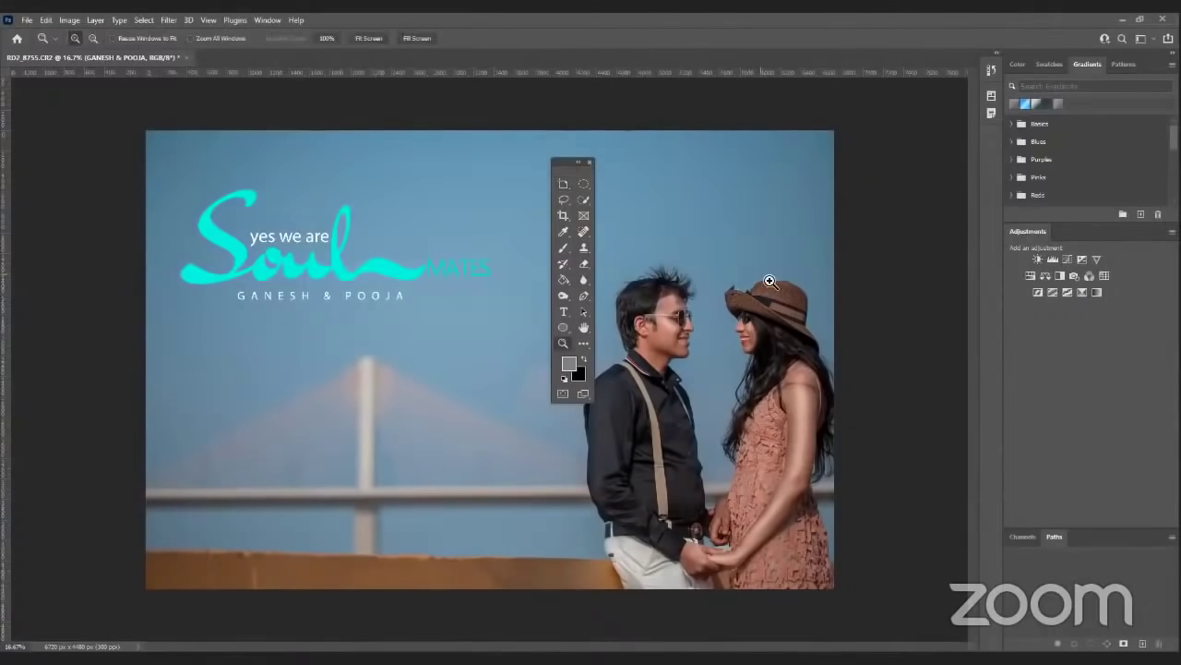
{"action": "left_click", "coordinate": [810, 335]}
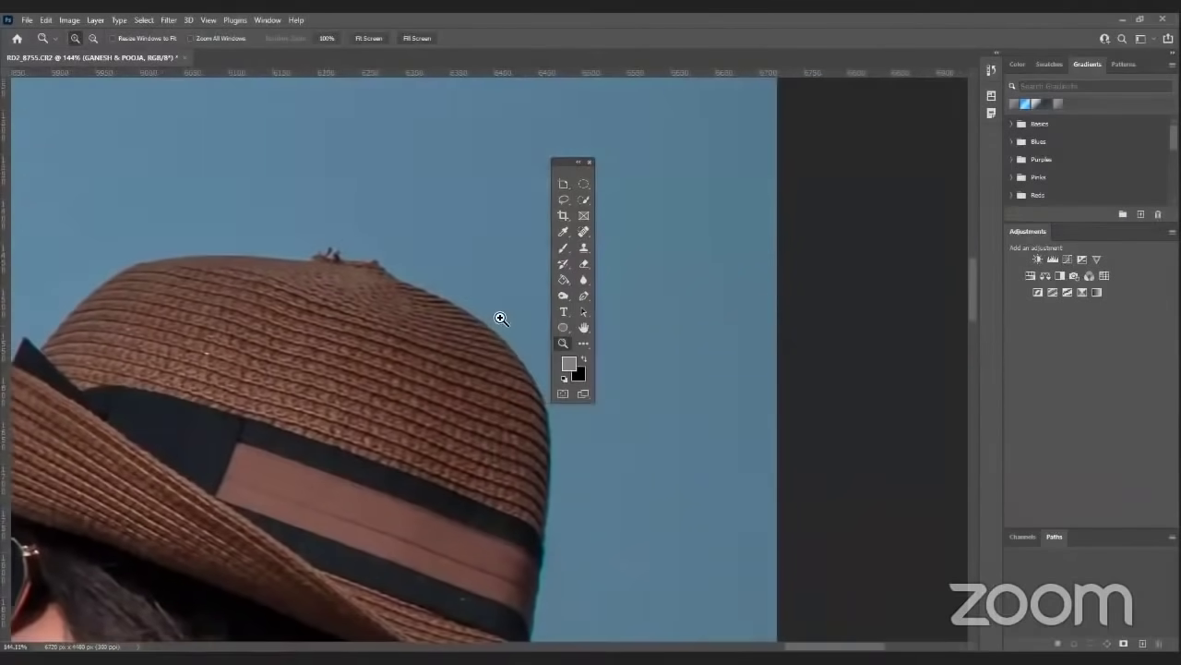
{"action": "key", "text": "Tab"}
{"action": "key", "text": "F7"}
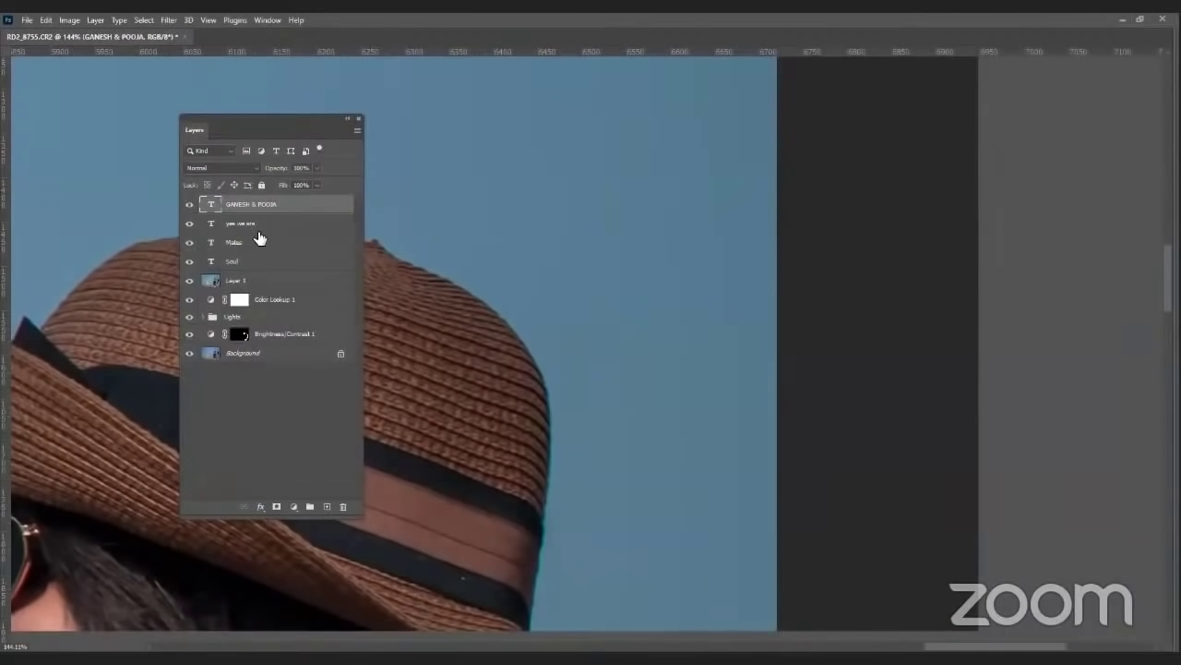
{"action": "key", "text": "ctrl+shift+alt+n"}
{"action": "key", "text": "Tab"}
{"action": "key", "text": "Tab"}
{"action": "key", "text": "j"}
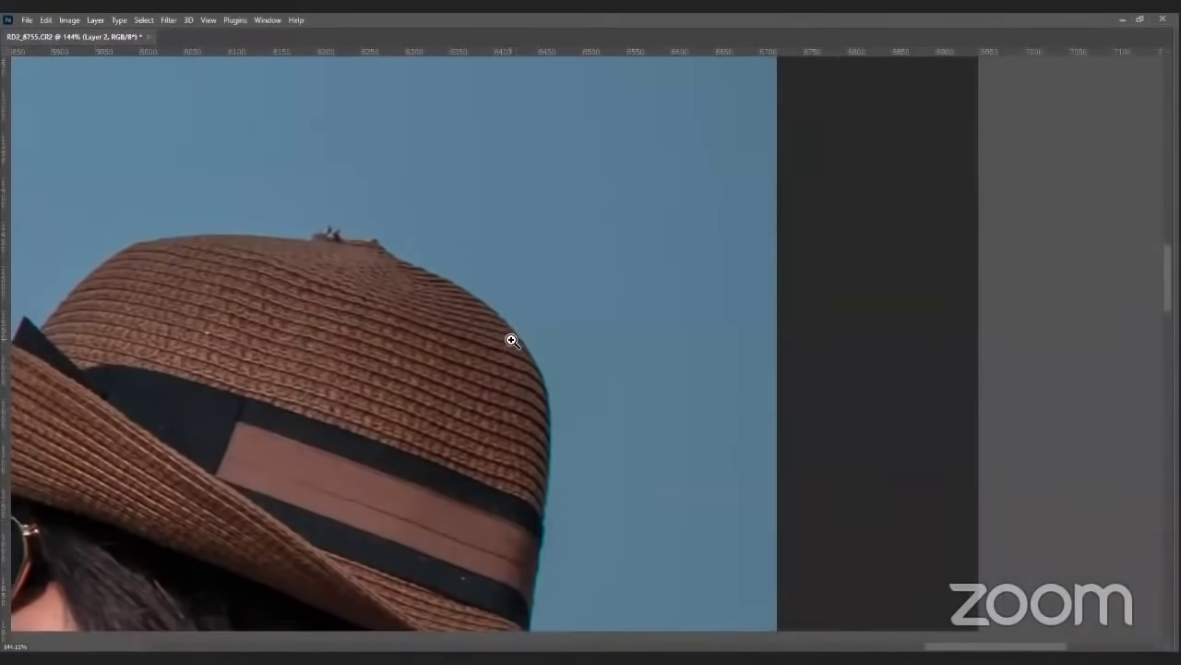
- Paint one soft grey brush spot on the upper edge of the woman's hat on the merged layer
{"action": "key", "text": "bracketright"}
{"action": "key", "text": "bracketright"}
{"action": "key", "text": "bracketright"}
{"action": "key", "text": "bracketright"}
{"action": "key", "text": "bracketleft"}
{"action": "key", "text": "bracketleft"}
{"action": "key", "text": "bracketleft"}
{"action": "key", "text": "bracketleft"}
{"action": "left_click", "coordinate": [513, 330]}
{"action": "key", "text": "Tab"}
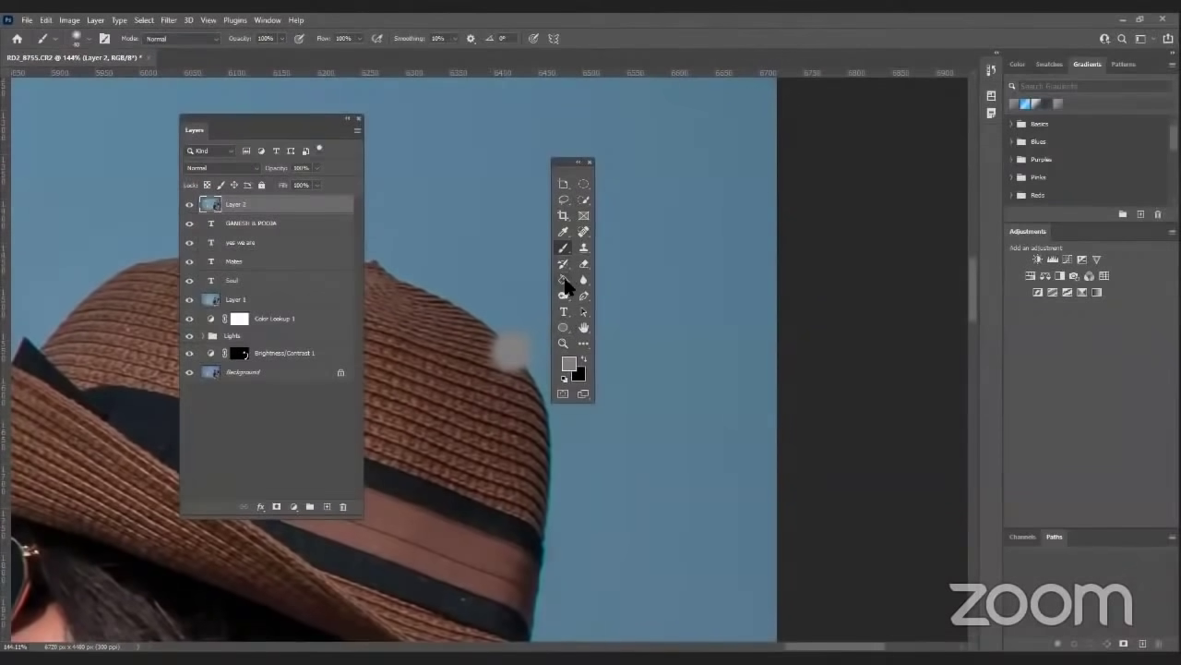
- Select the Clone Stamp Tool for repairing the grey spot on the hat and hide the panels
{"action": "key", "text": "s"}
{"action": "right_click", "coordinate": [584, 247]}
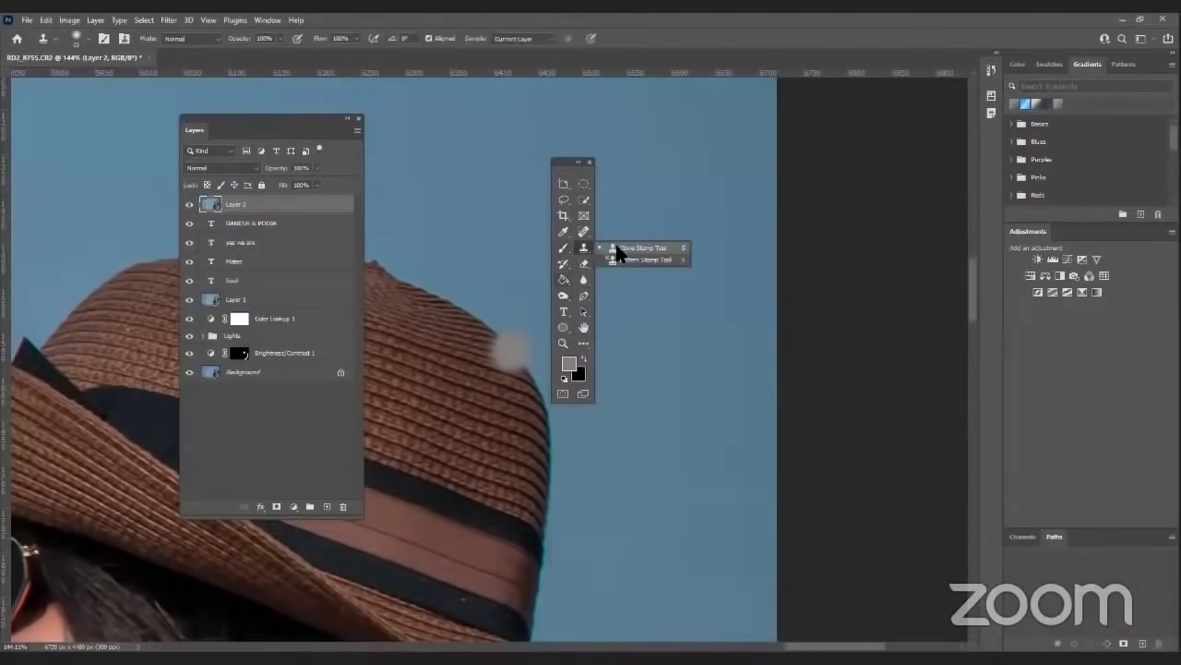
{"action": "left_click", "coordinate": [617, 247]}
{"action": "key", "text": "Tab"}
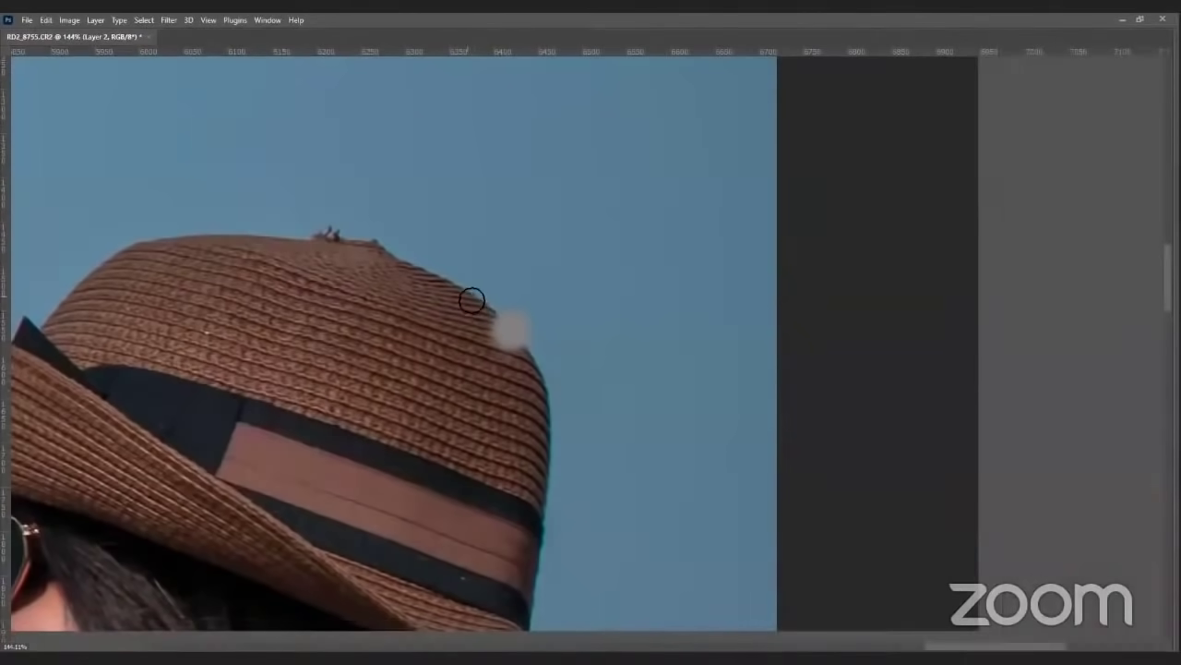
- Try to clone the hat's upper edge over the grey spot directly on the merged layer
{"action": "left_click", "coordinate": [462, 288], "text": "alt"}
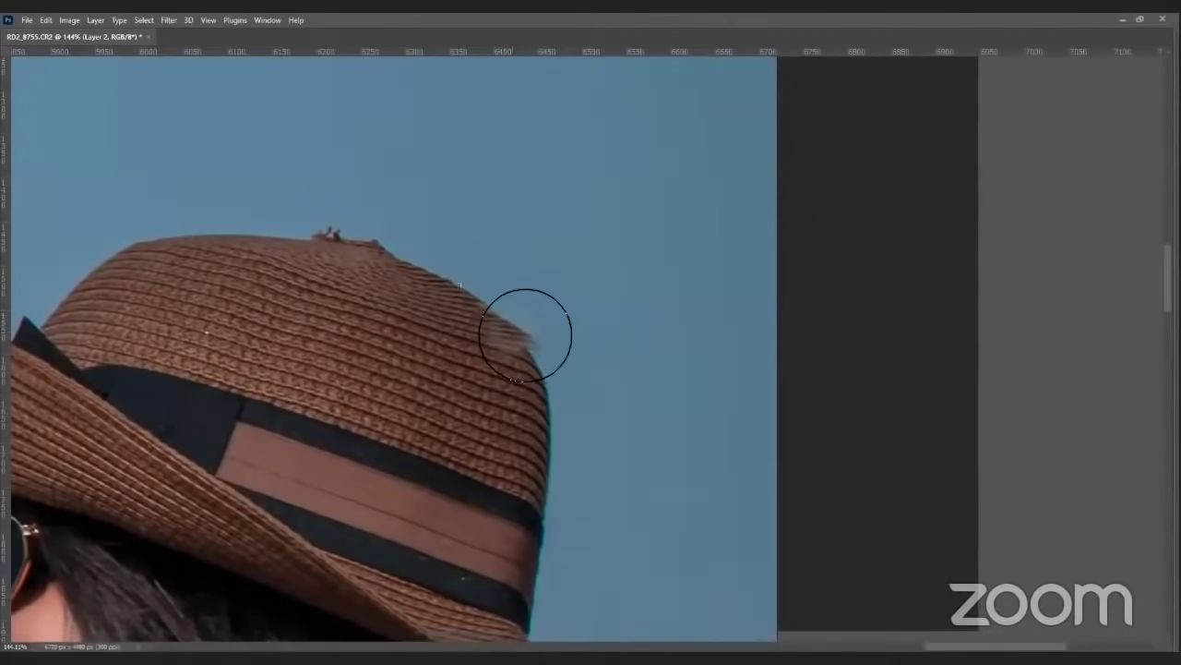
{"action": "left_click_drag", "start_coordinate": [525, 330], "coordinate": [521, 330]}
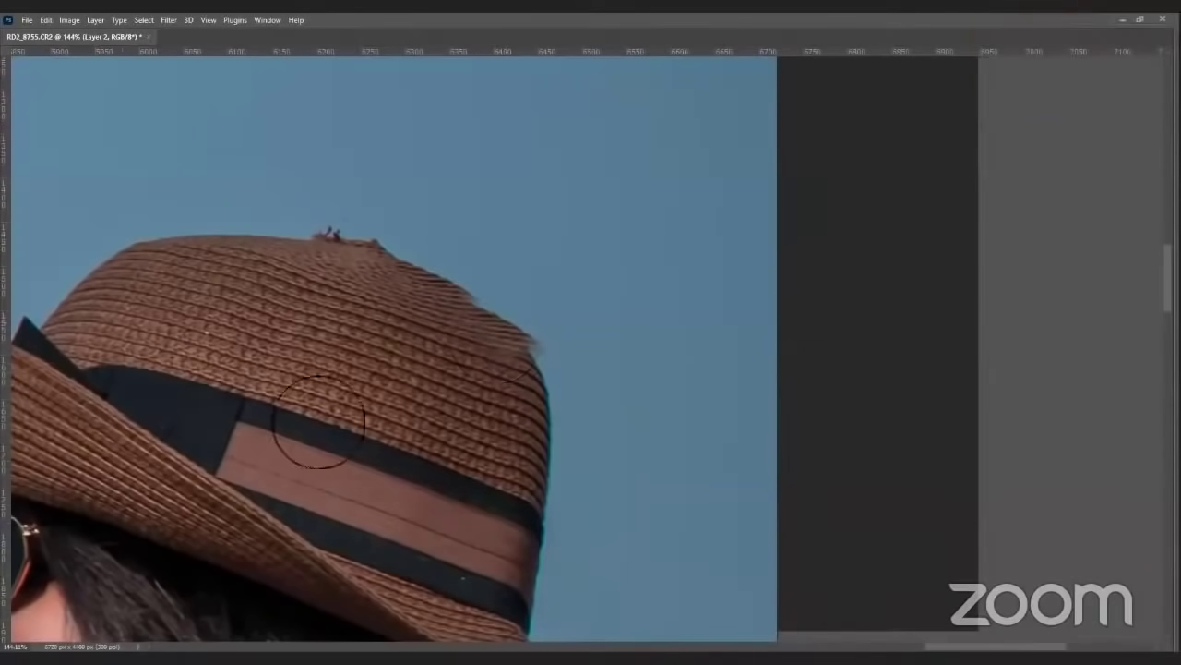
{"action": "key", "text": "ctrl+z"}
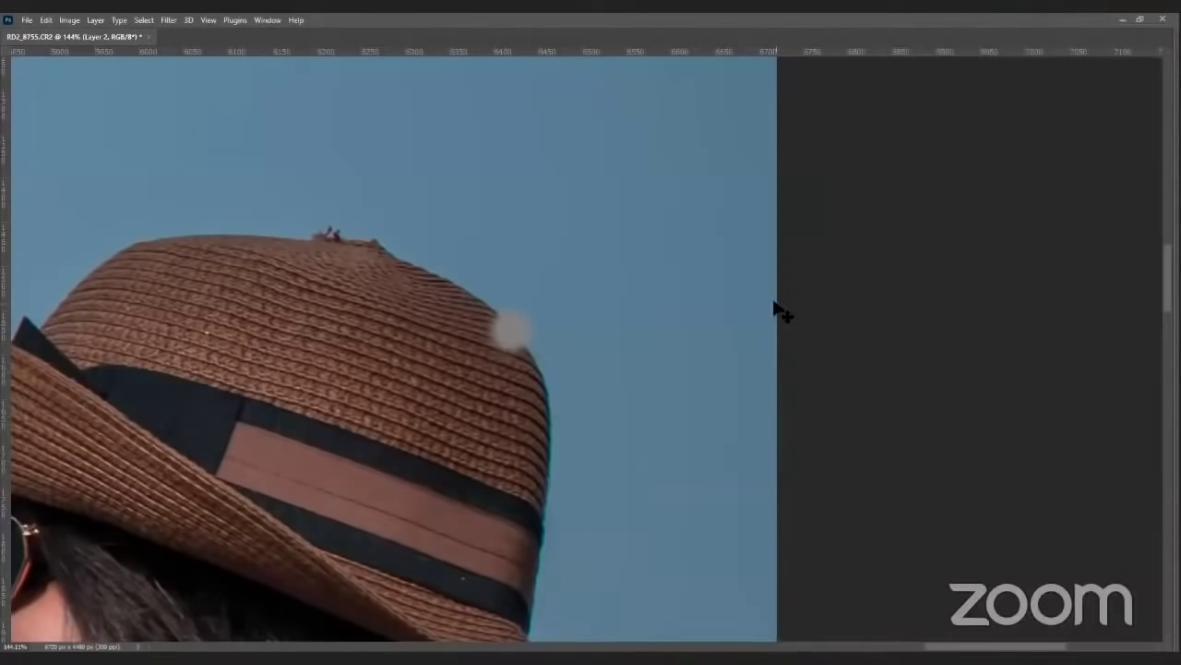
- Add an empty layer above the merged layer and set the Clone Stamp sampling to Current & Below
{"action": "key", "text": "F7"}
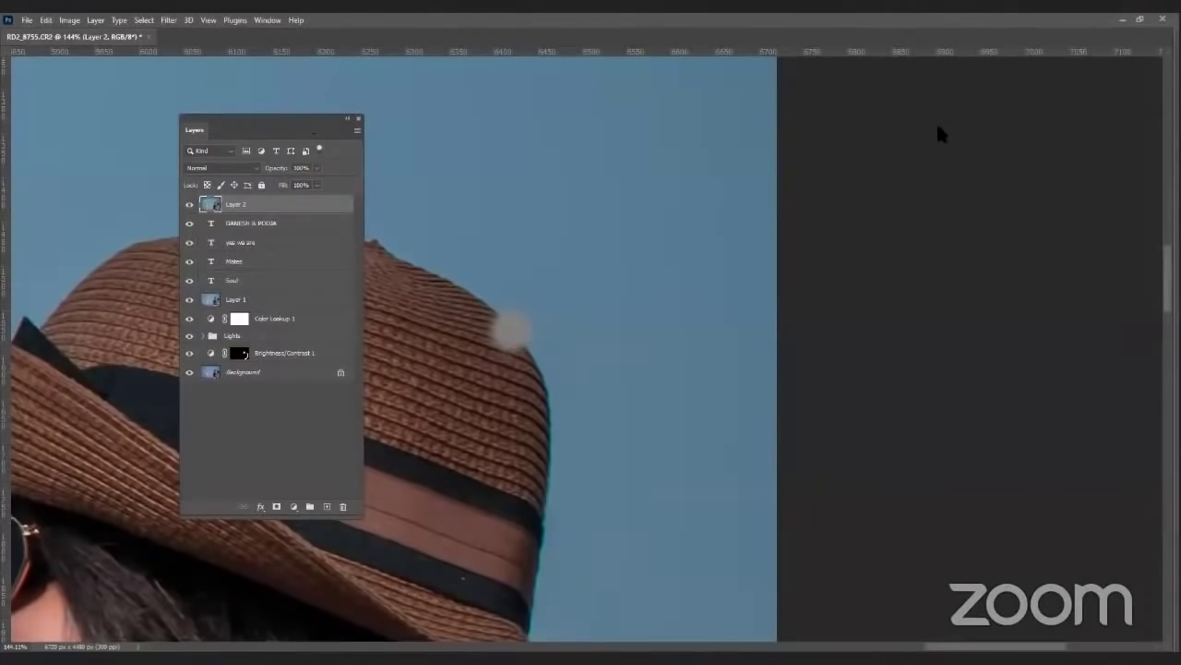
{"action": "key", "text": "Tab"}
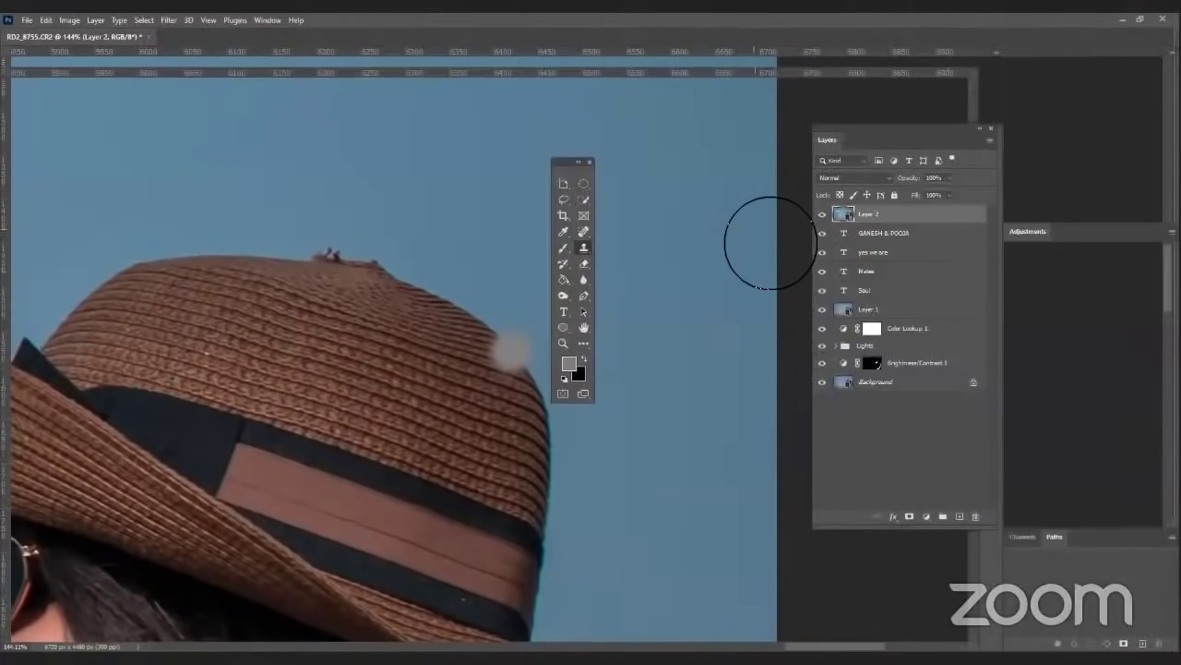
{"action": "left_click", "coordinate": [959, 517]}
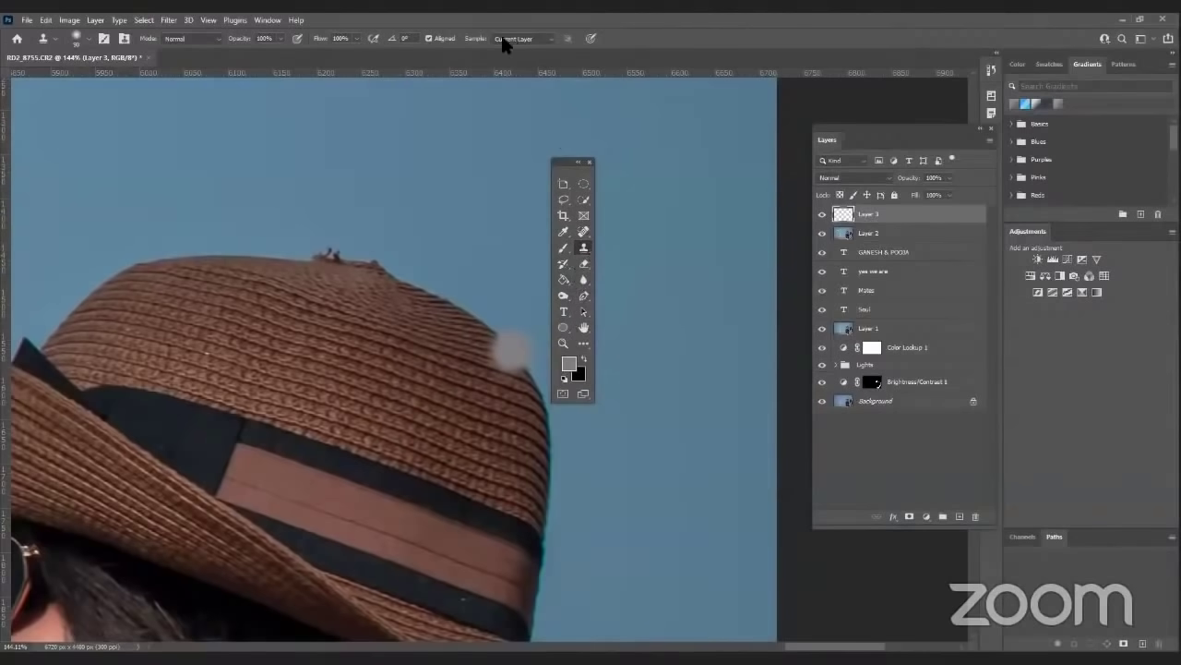
{"action": "left_click", "coordinate": [528, 40]}
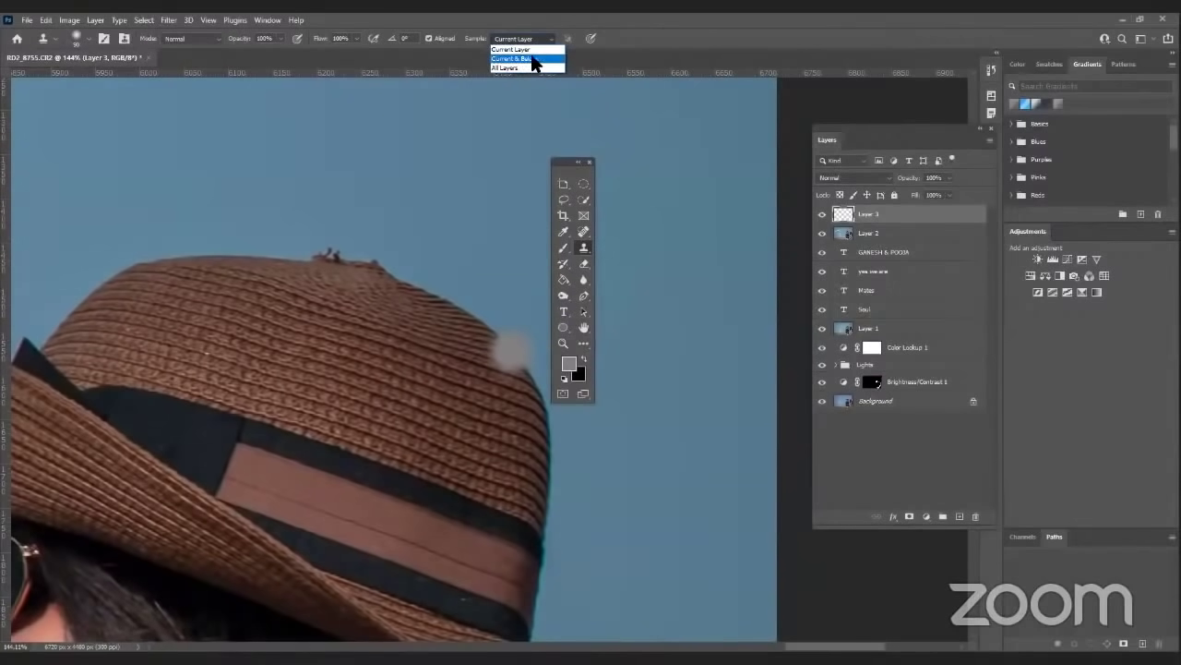
{"action": "left_click", "coordinate": [532, 58]}
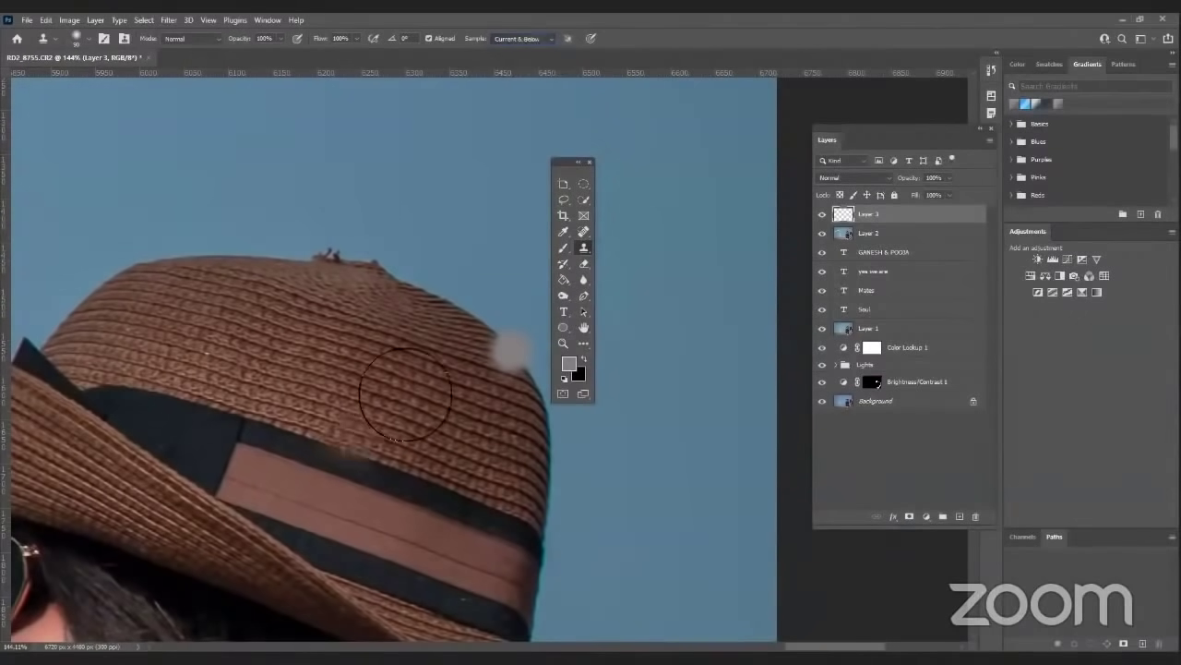
- Clone the hat's clean upper edge over the grey spot on the new empty layer
{"action": "left_click", "coordinate": [468, 313], "text": "alt"}
{"action": "mouse_move", "coordinate": [513, 347]}
{"action": "left_mouse_down"}
{"action": "mouse_move", "coordinate": [531, 358]}
{"action": "mouse_move", "coordinate": [514, 342]}
{"action": "mouse_move", "coordinate": [501, 350]}
{"action": "left_mouse_up"}
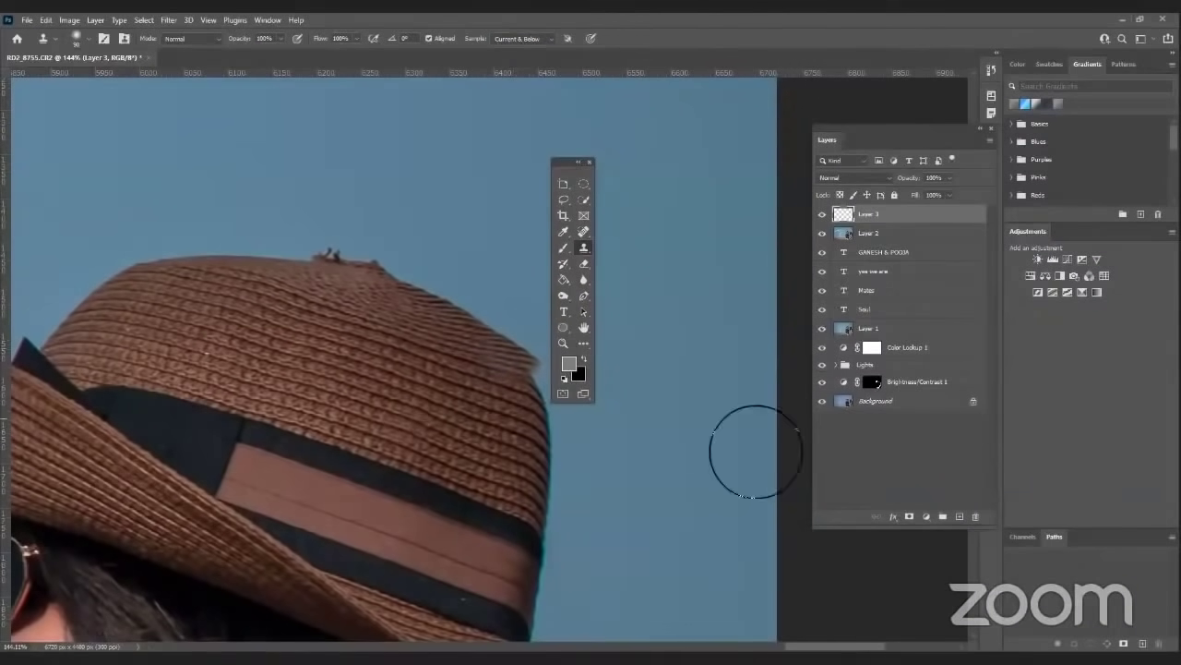
{"action": "key", "text": "Tab"}
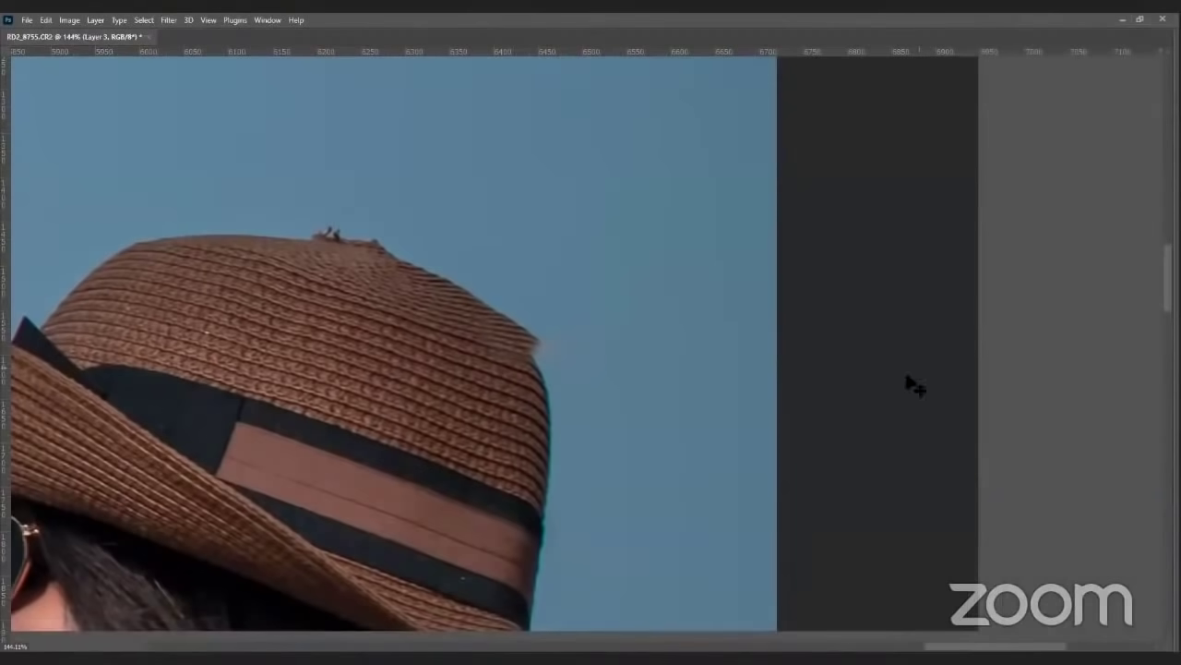
{"action": "key", "text": "Tab"}
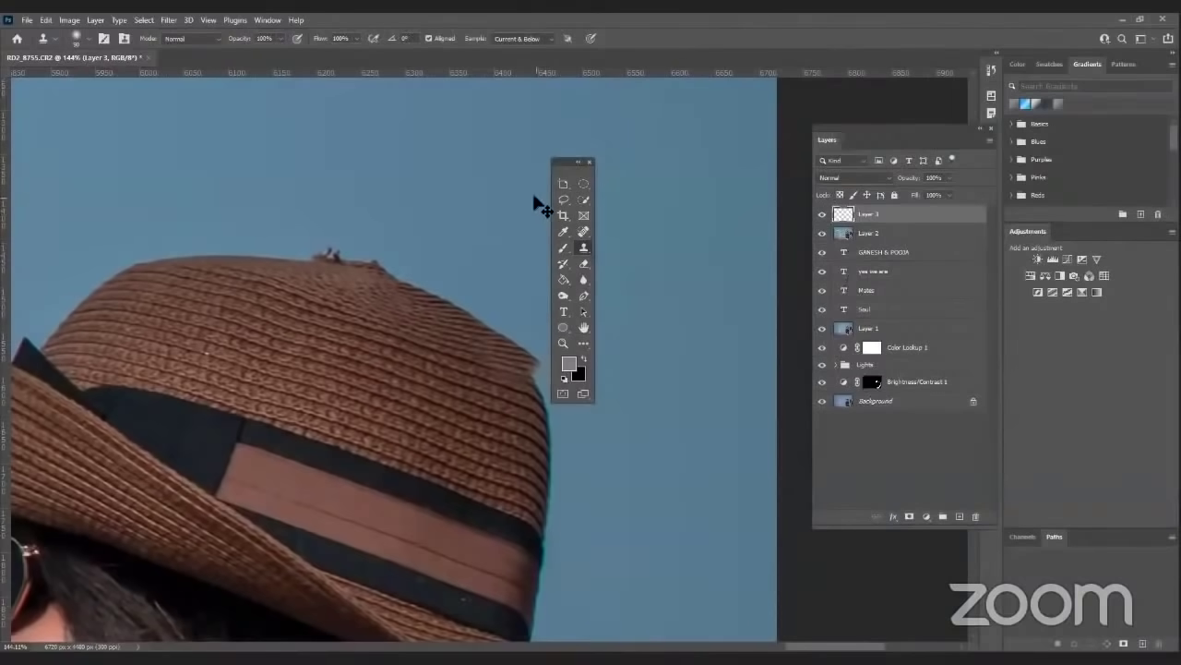
- Warp the cloned patch on the new layer so it follows the hat's curved upper edge
{"action": "key", "text": "ctrl+t"}
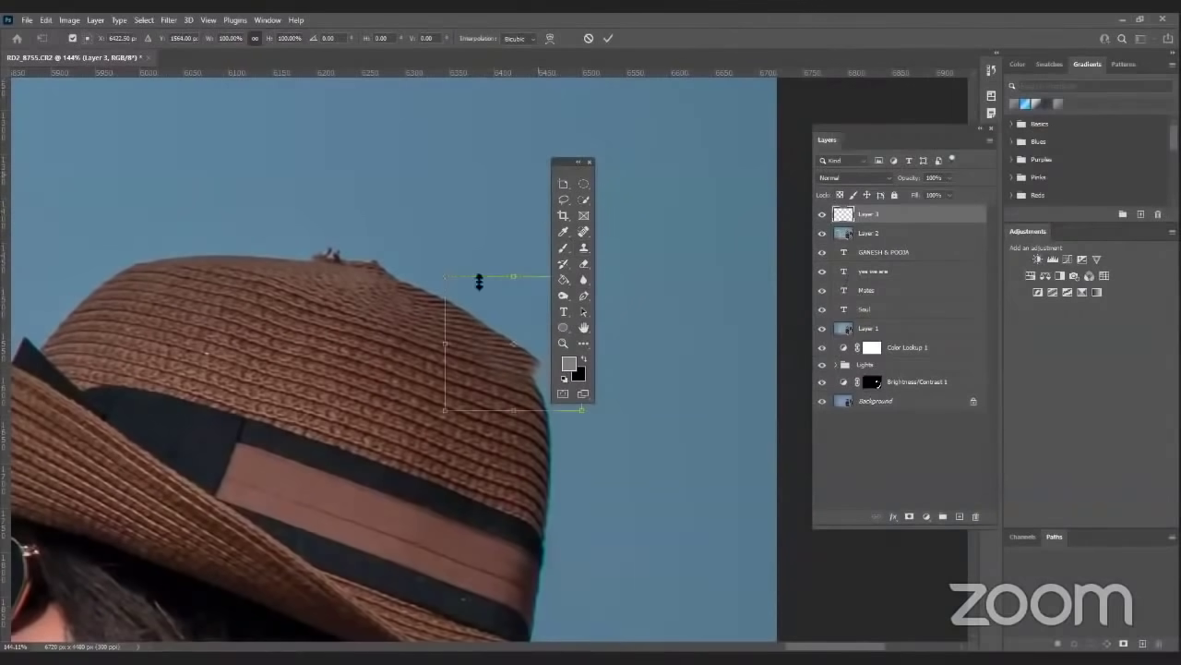
{"action": "right_click", "coordinate": [474, 335]}
{"action": "left_click", "coordinate": [490, 424]}
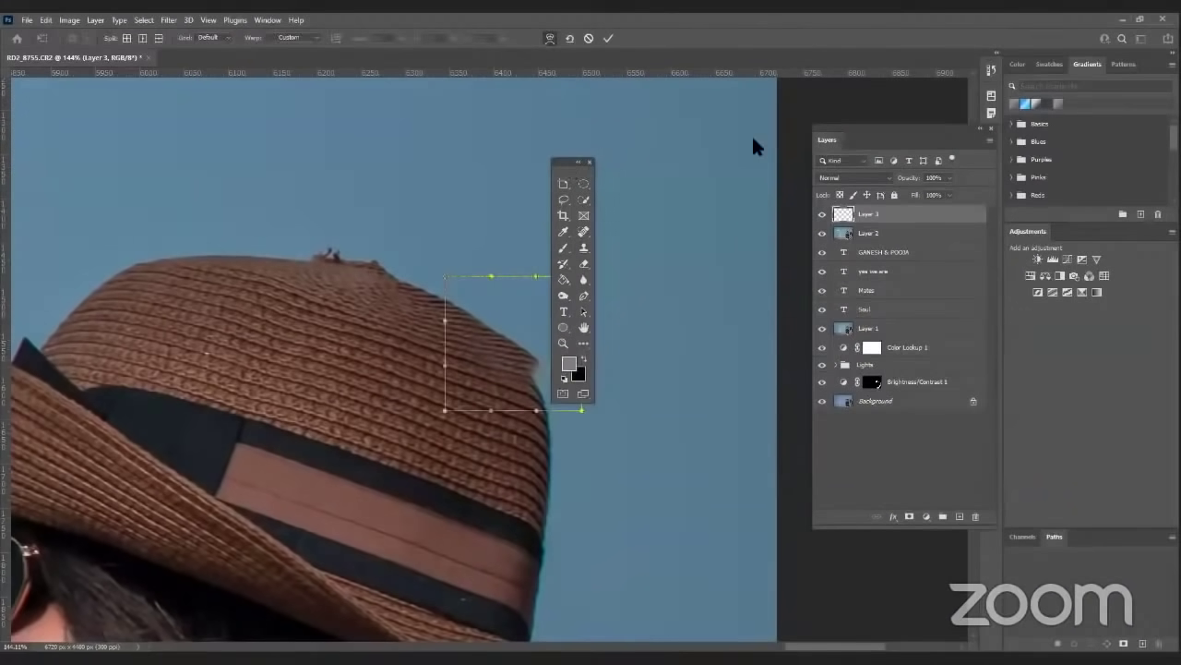
{"action": "left_click_drag", "start_coordinate": [572, 162], "coordinate": [764, 135]}
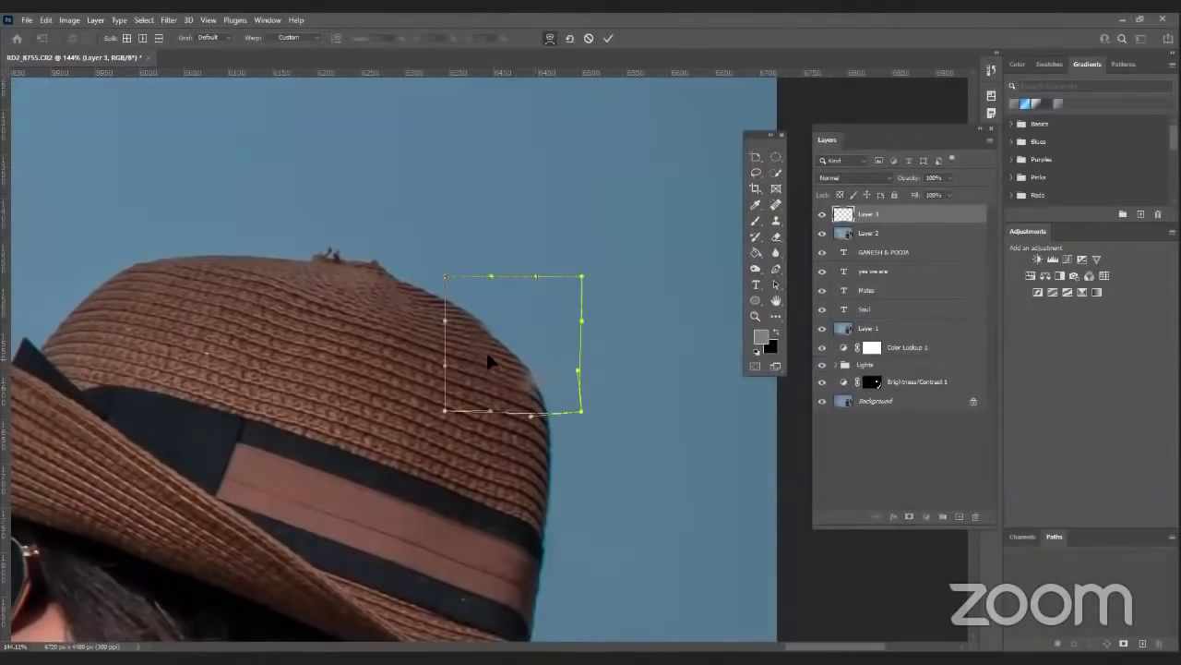
{"action": "left_click_drag", "start_coordinate": [548, 380], "coordinate": [540, 386]}
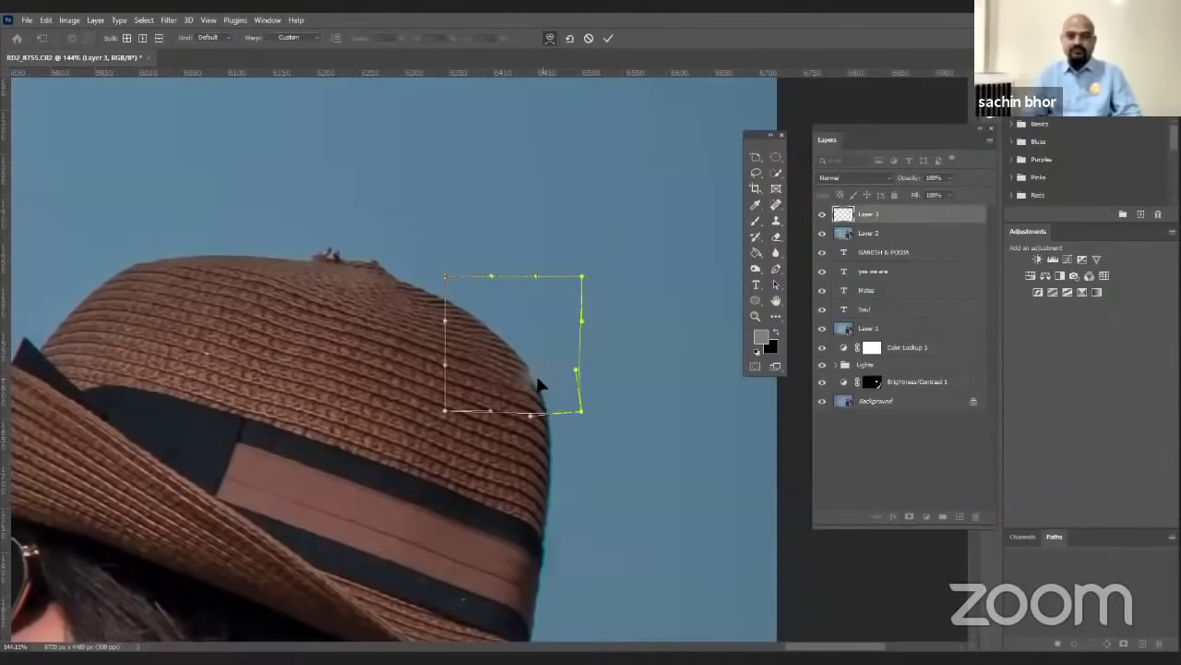
{"action": "key", "text": "Return"}
- Touch up the warped patch at the hat's edge with the Clone Stamp and check it at 100% zoom
{"action": "key", "text": "s"}
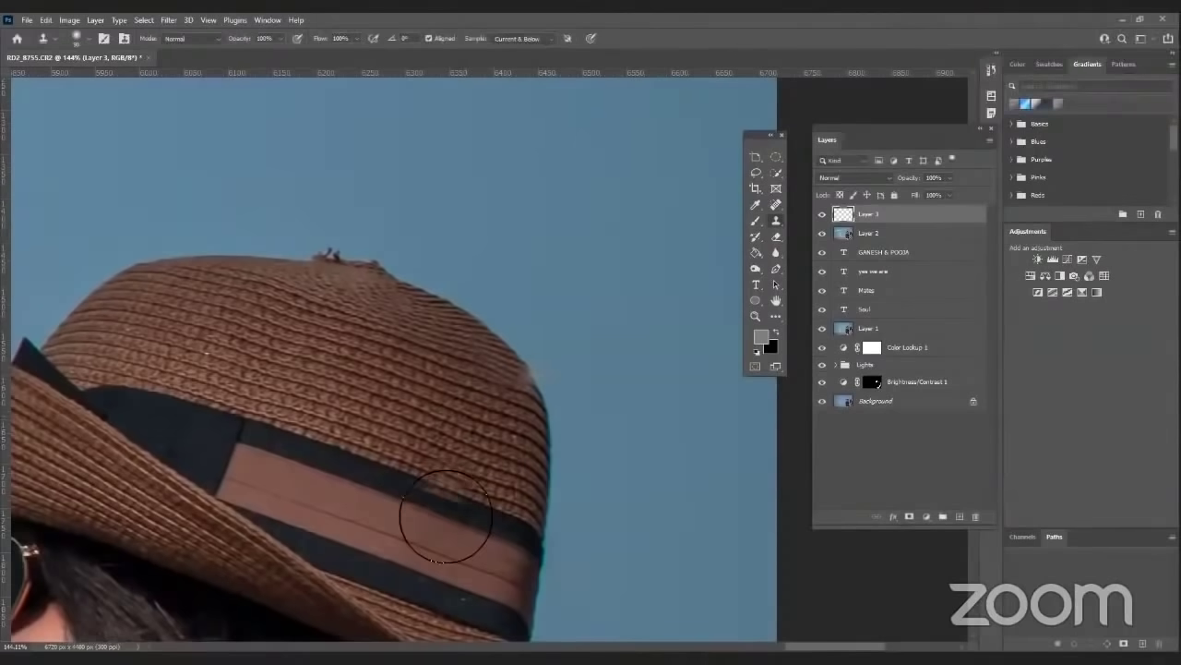
{"action": "mouse_move", "coordinate": [541, 395]}
{"action": "left_mouse_down"}
{"action": "mouse_move", "coordinate": [554, 390]}
{"action": "mouse_move", "coordinate": [533, 395]}
{"action": "left_mouse_up"}
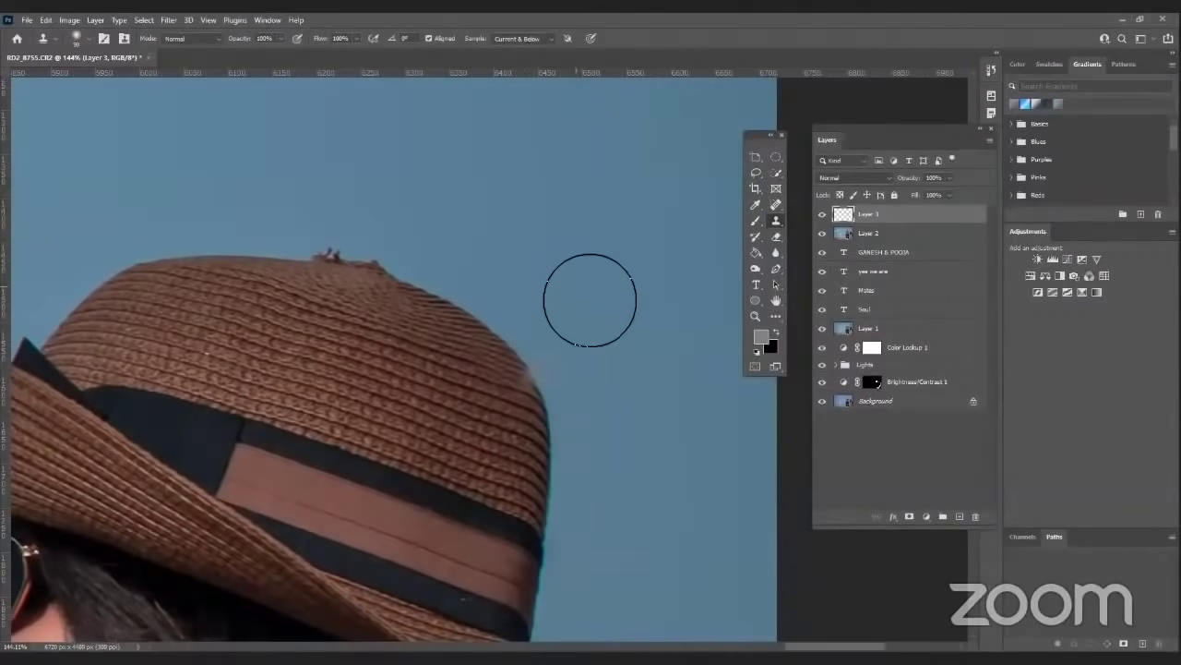
{"action": "key", "text": "ctrl+1"}
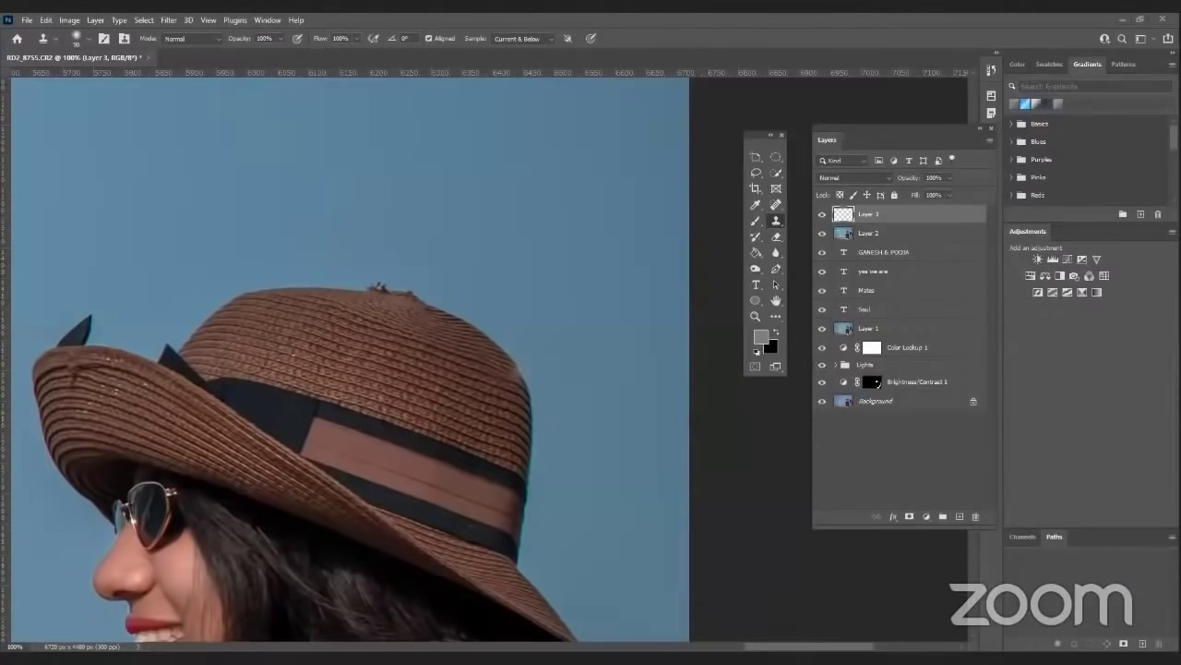
- Create a 1280 x 720 px document at 72 ppi and paste the copied football match photo into it
{"action": "left_click", "coordinate": [26, 19]}
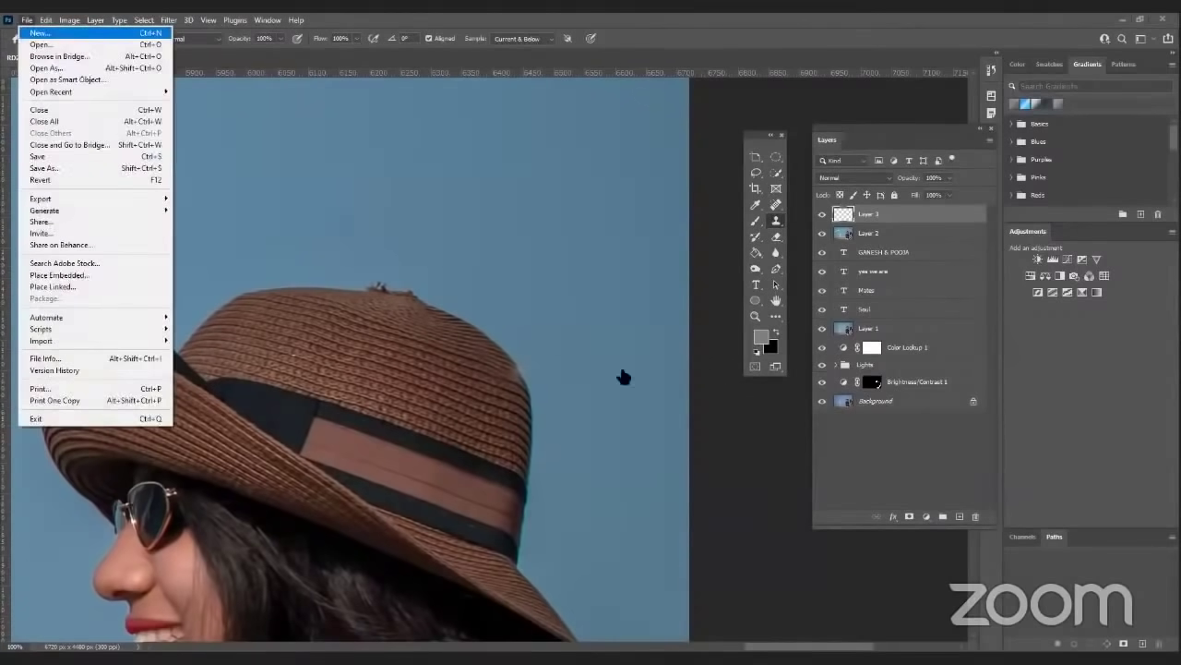
{"action": "key", "text": "ctrl+n"}
{"action": "left_click", "coordinate": [644, 535]}
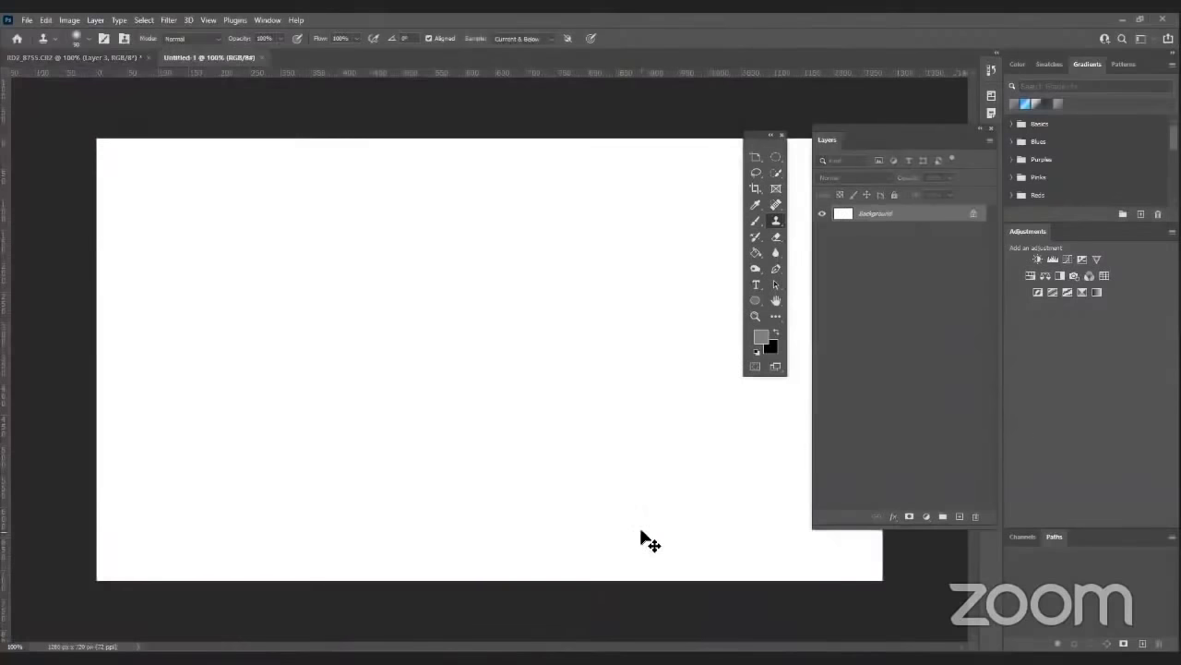
{"action": "key", "text": "ctrl+v"}
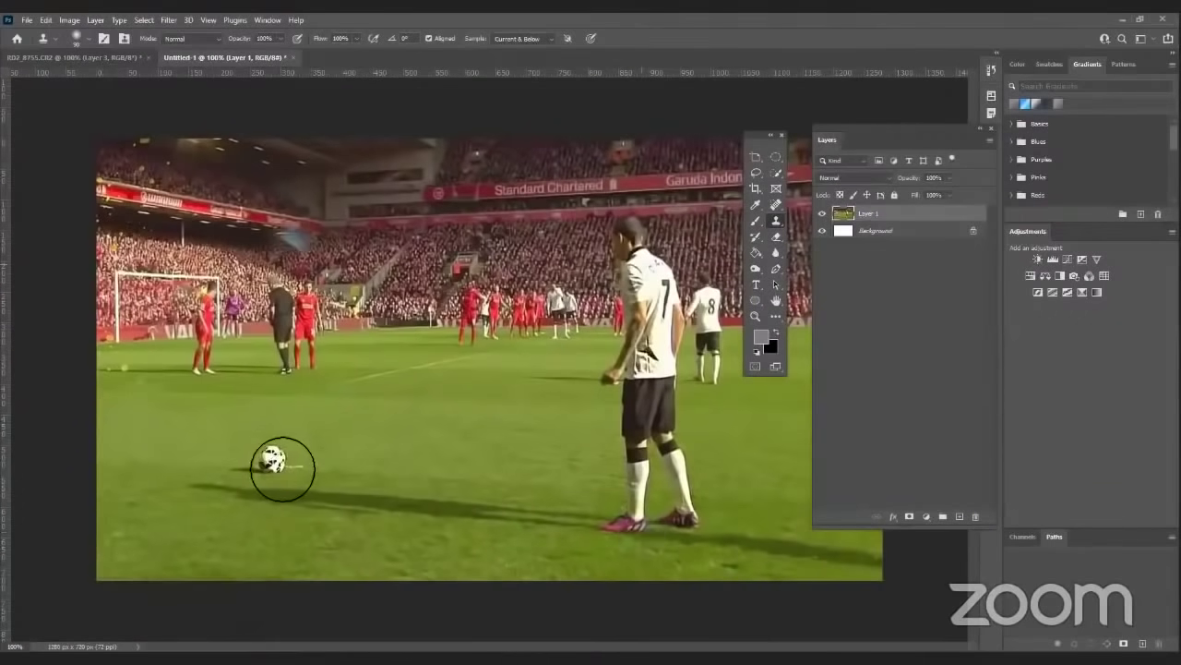
- Try to clone the football onto the grass directly on the pasted photo layer
{"action": "left_click", "coordinate": [275, 457]}
{"action": "key", "text": "ctrl+z"}
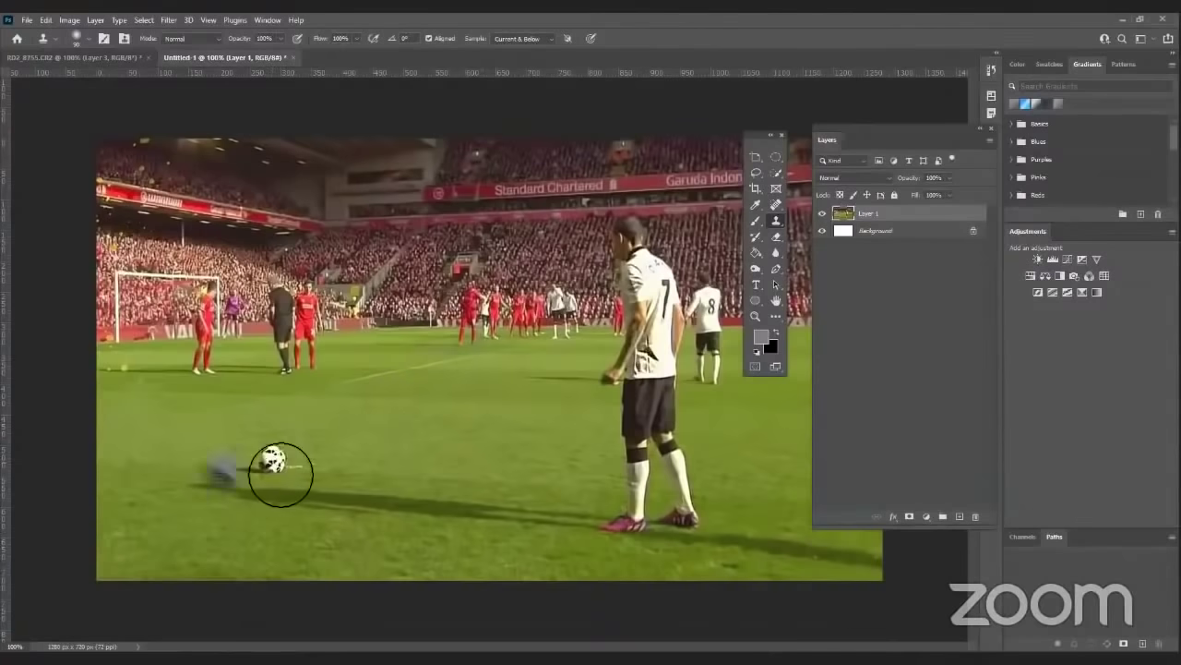
{"action": "left_click", "coordinate": [271, 459], "text": "alt"}
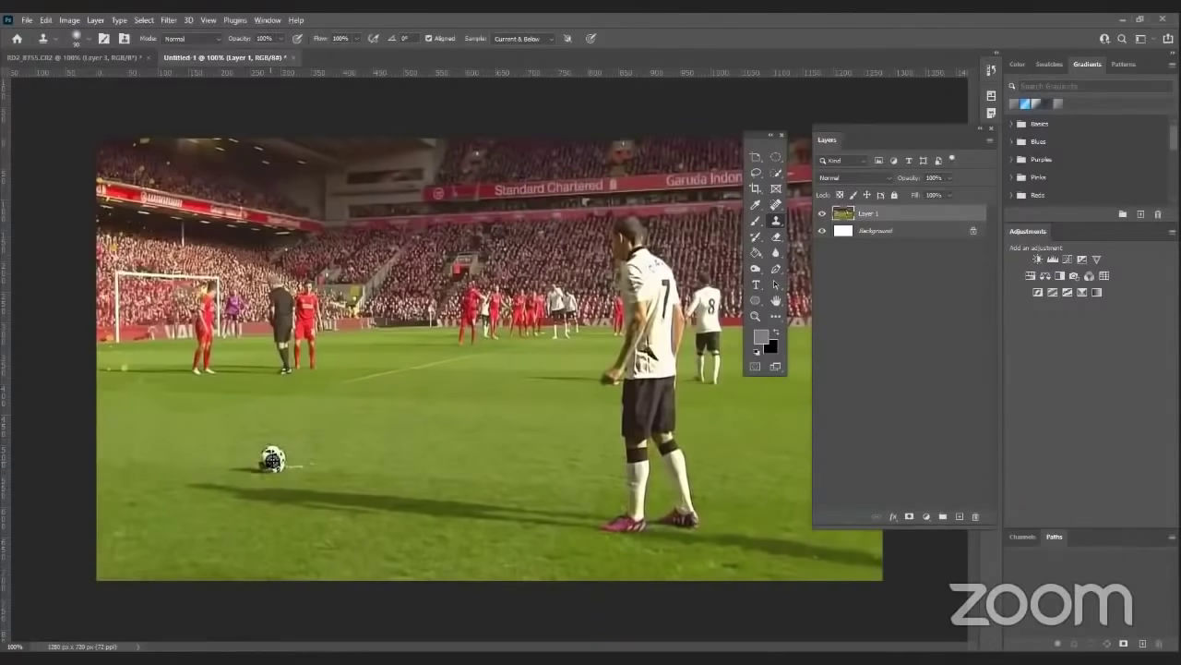
{"action": "left_click", "coordinate": [330, 418]}
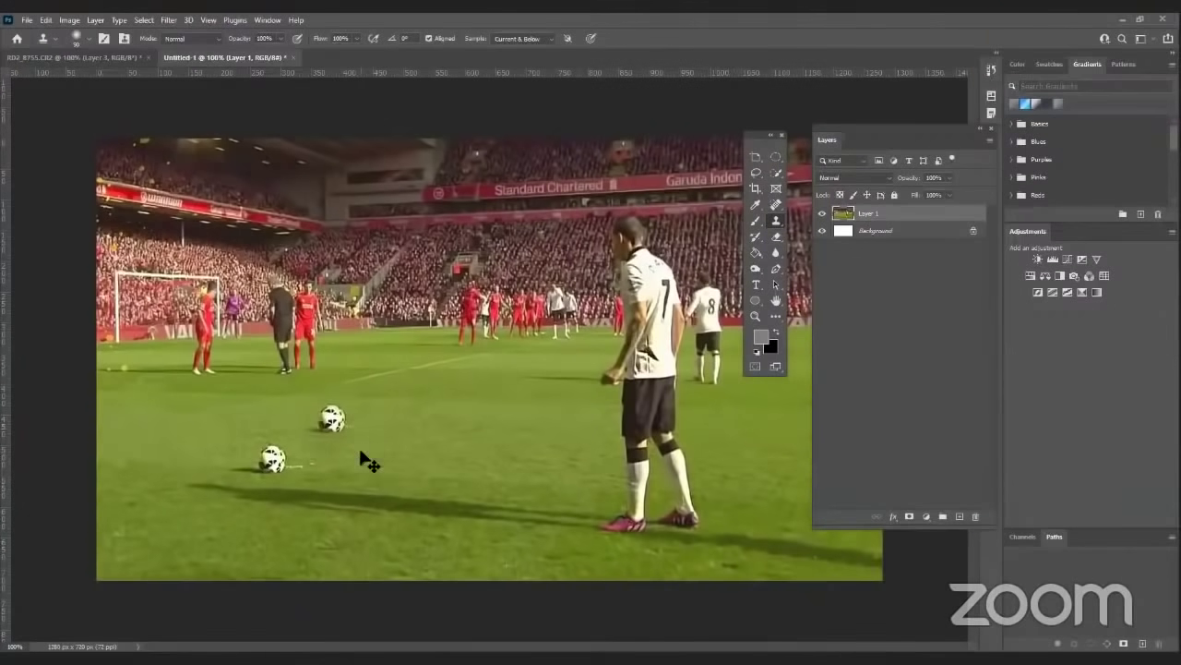
{"action": "key", "text": "ctrl+z"}
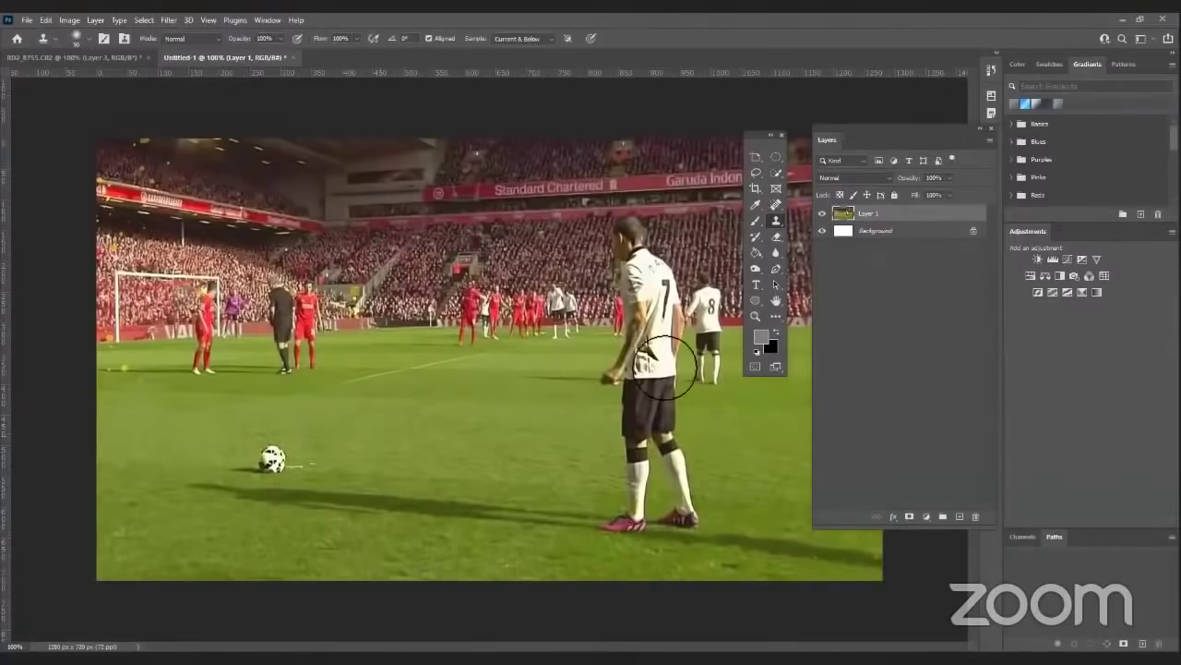
- Add an empty layer above the photo and set the Clone Source width and height scale to 80%
{"action": "left_click", "coordinate": [960, 517]}
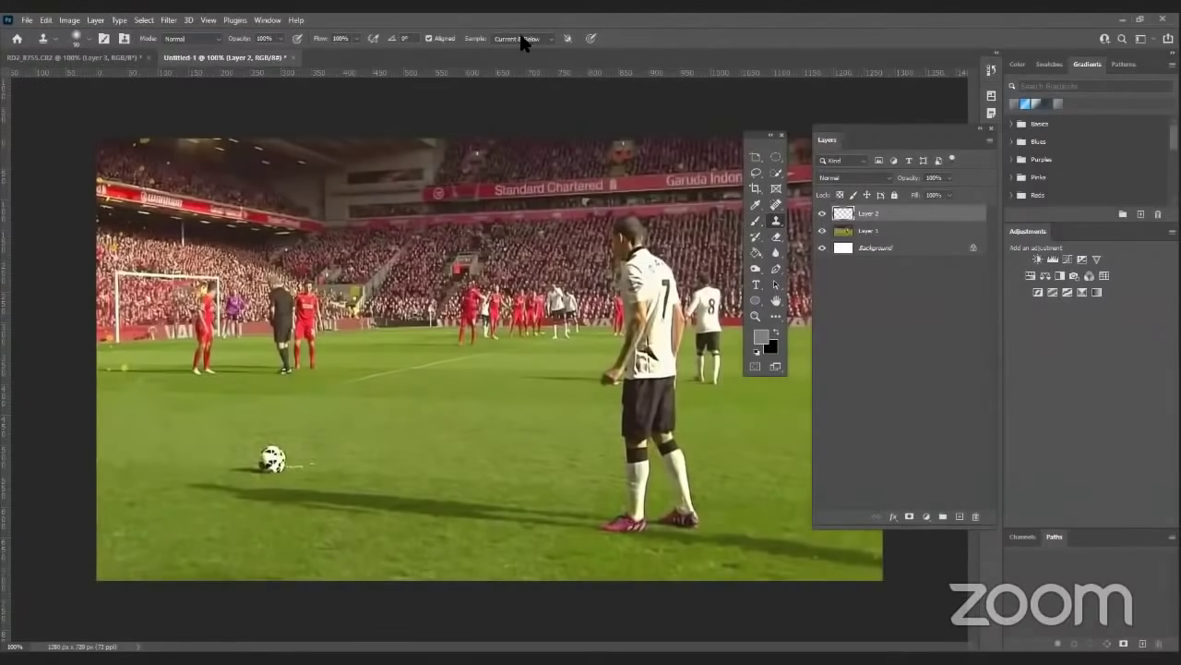
{"action": "left_click", "coordinate": [268, 20]}
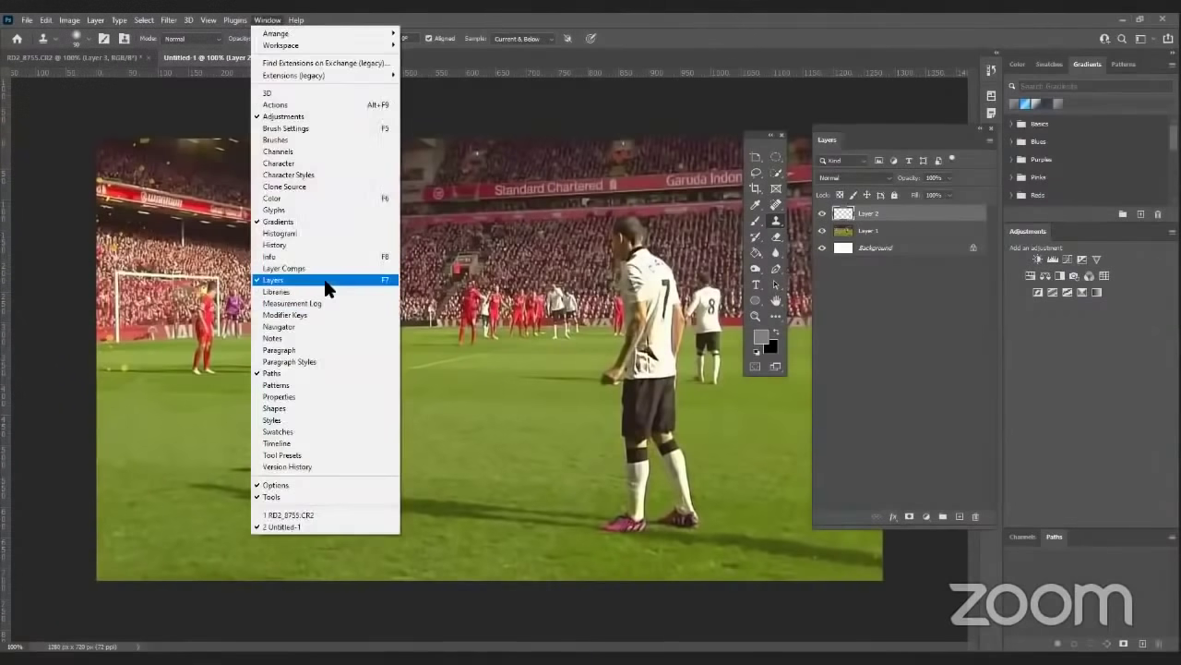
{"action": "left_click", "coordinate": [314, 187]}
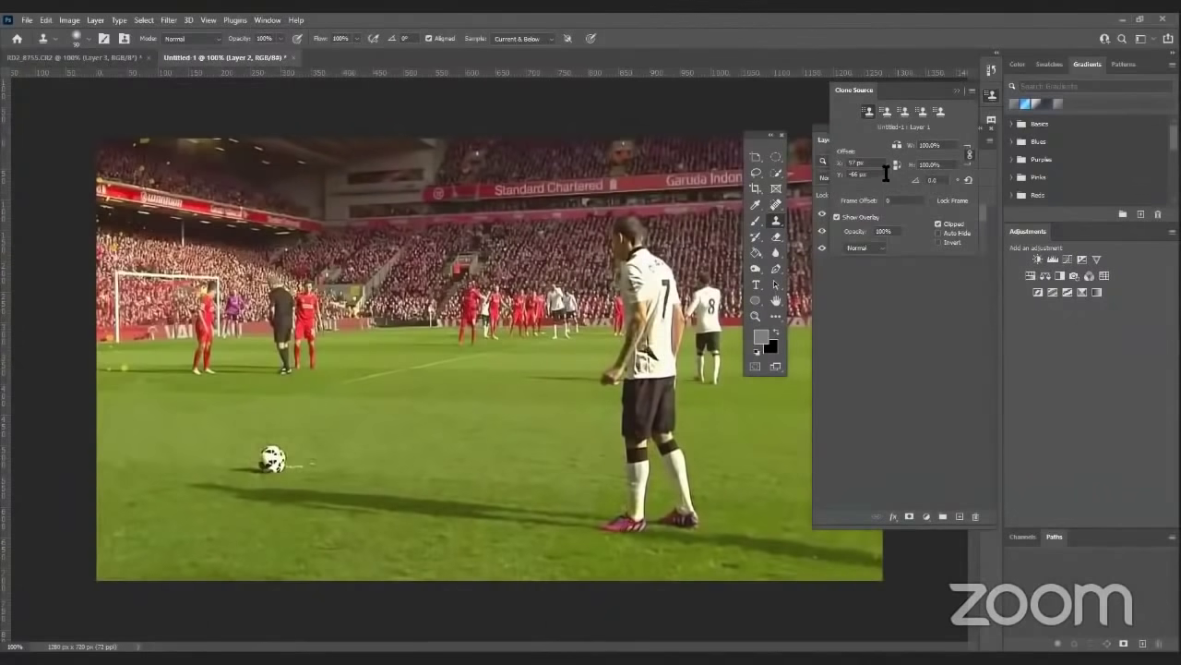
{"action": "left_click", "coordinate": [932, 145]}
{"action": "type", "text": "80"}
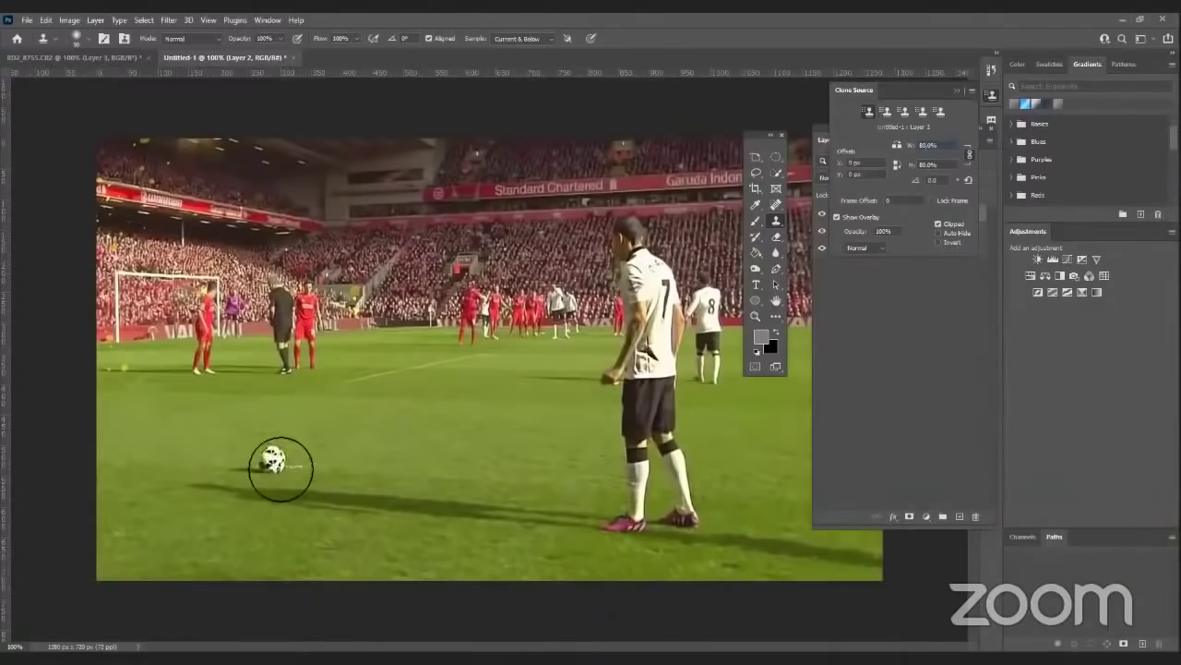
- Clone three progressively smaller footballs receding across the grass toward the far players, and close the document
{"action": "left_click", "coordinate": [336, 426]}
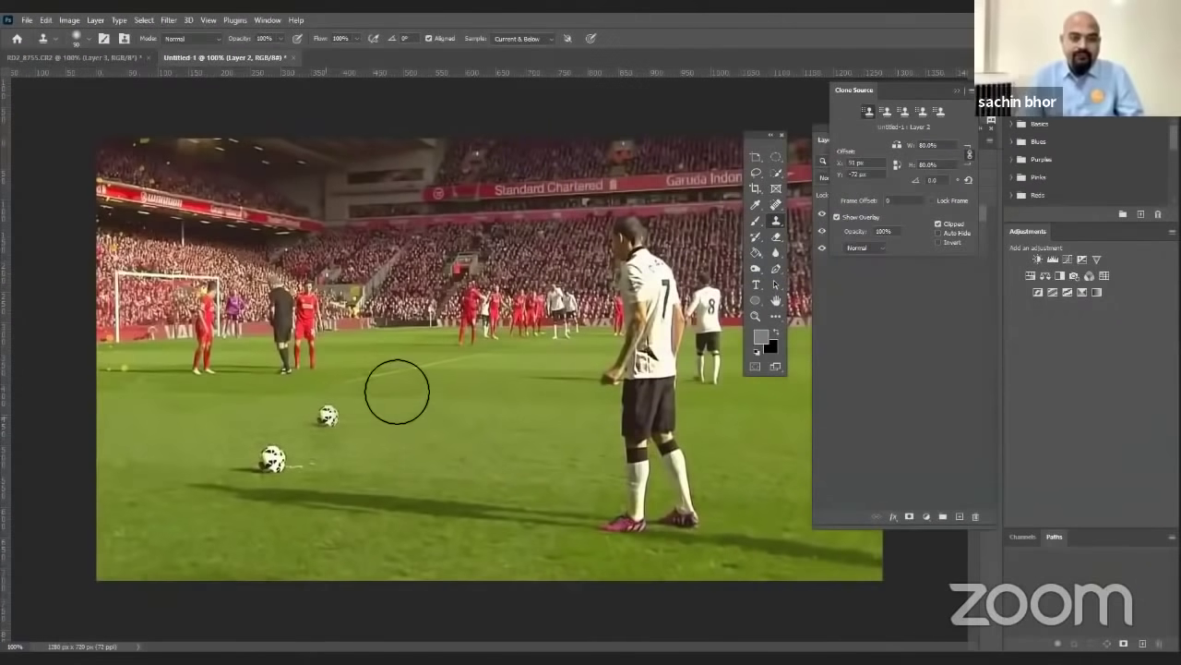
{"action": "left_click", "coordinate": [382, 390]}
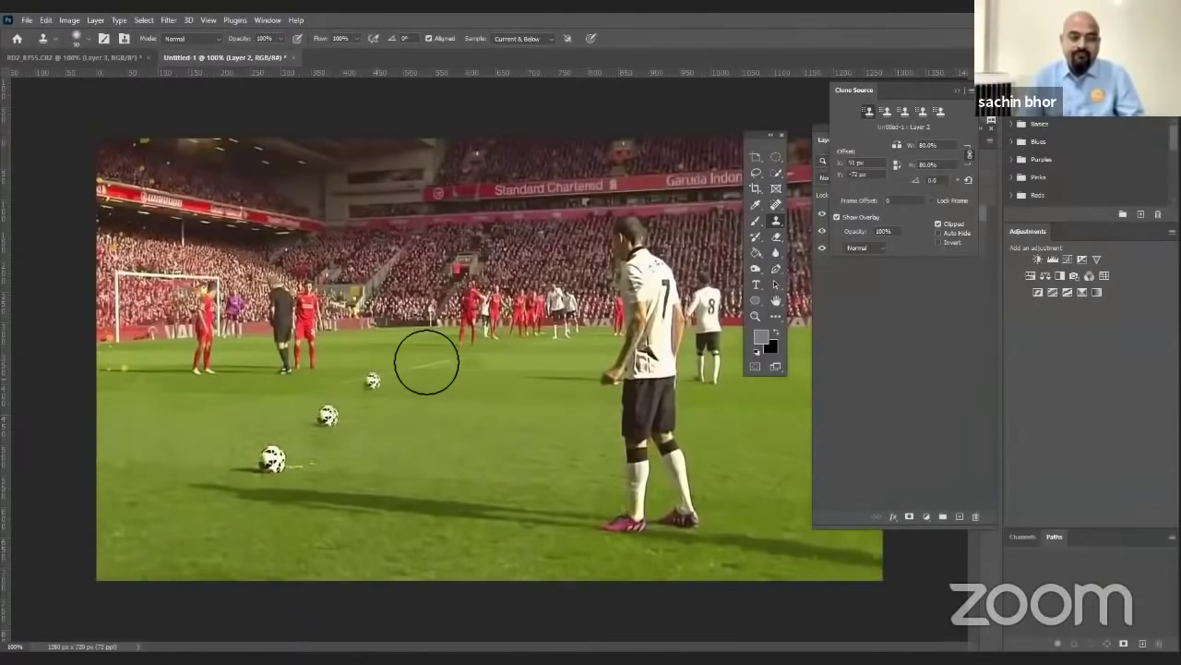
{"action": "left_click", "coordinate": [417, 363]}
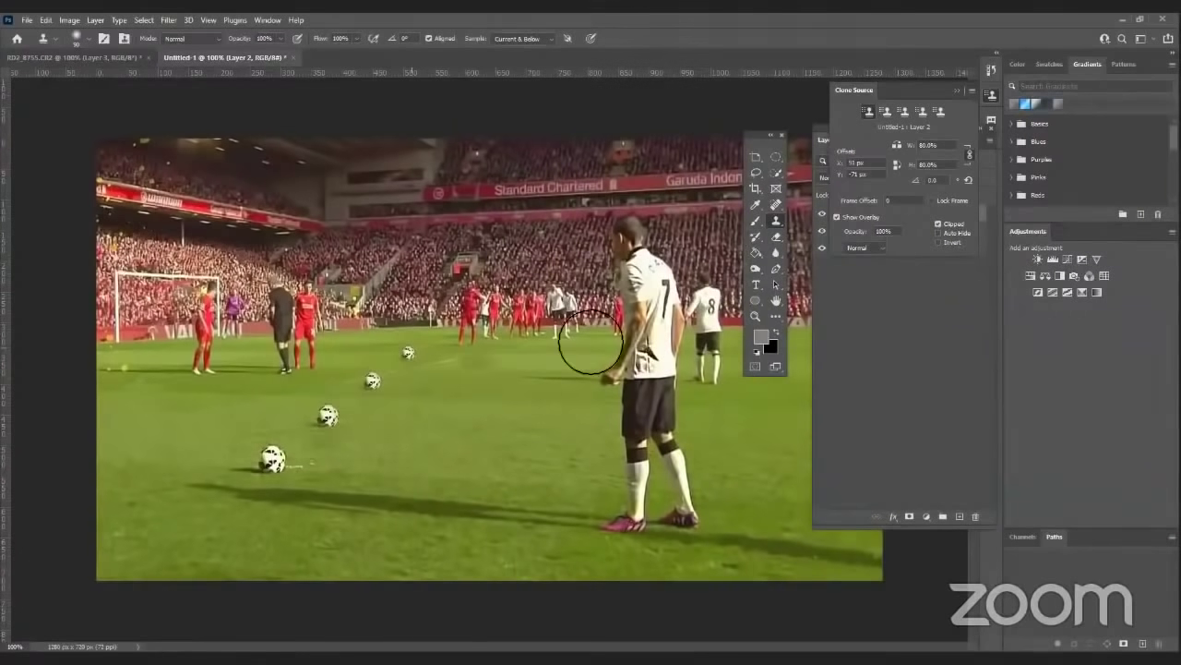
{"action": "key", "text": "ctrl+w"}
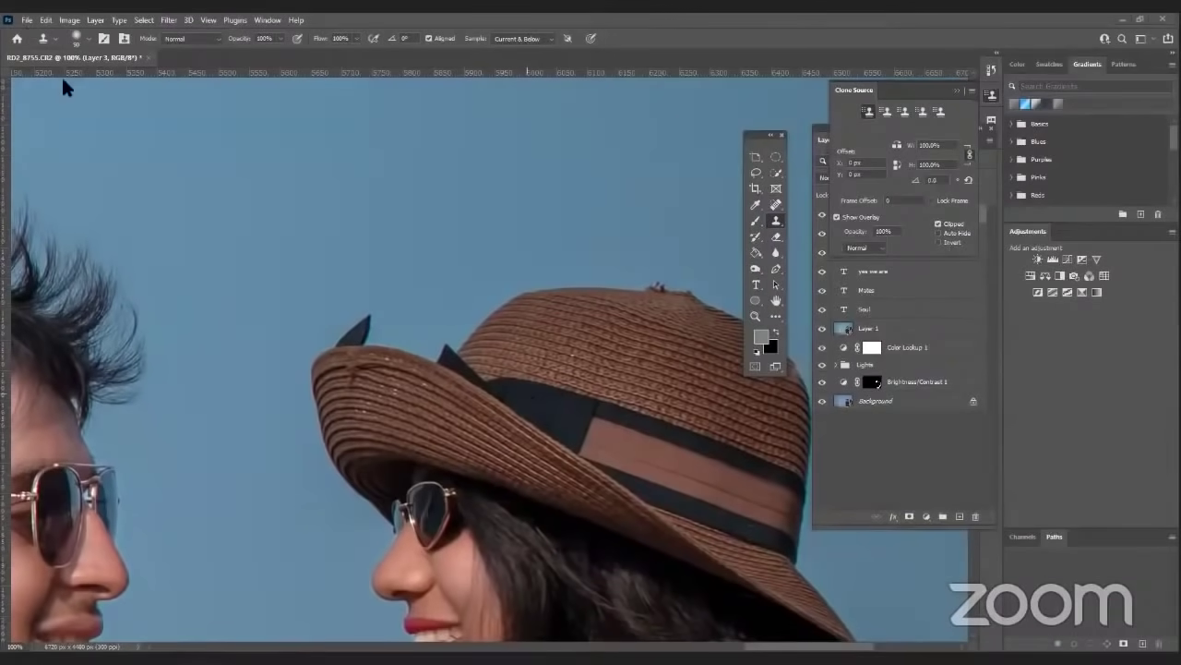
- Create a document from the 1280 x 720 px Clipboard preset and paste the football photo into it
{"action": "key", "text": "ctrl+n"}
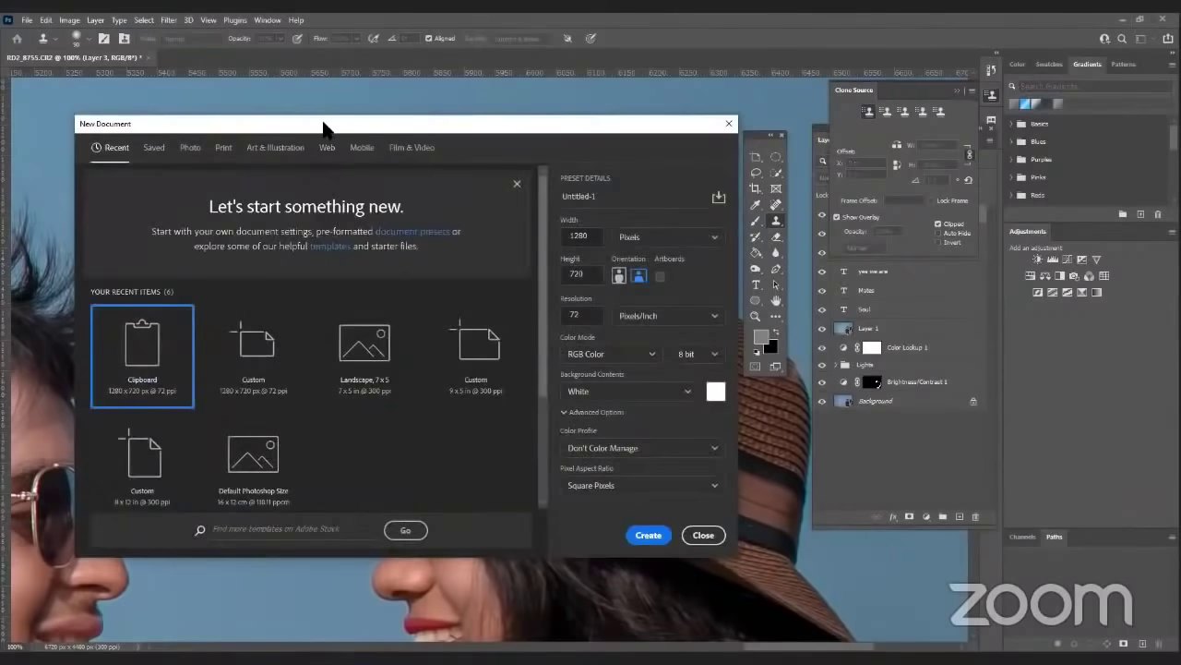
{"action": "left_click_drag", "start_coordinate": [327, 126], "coordinate": [399, 112]}
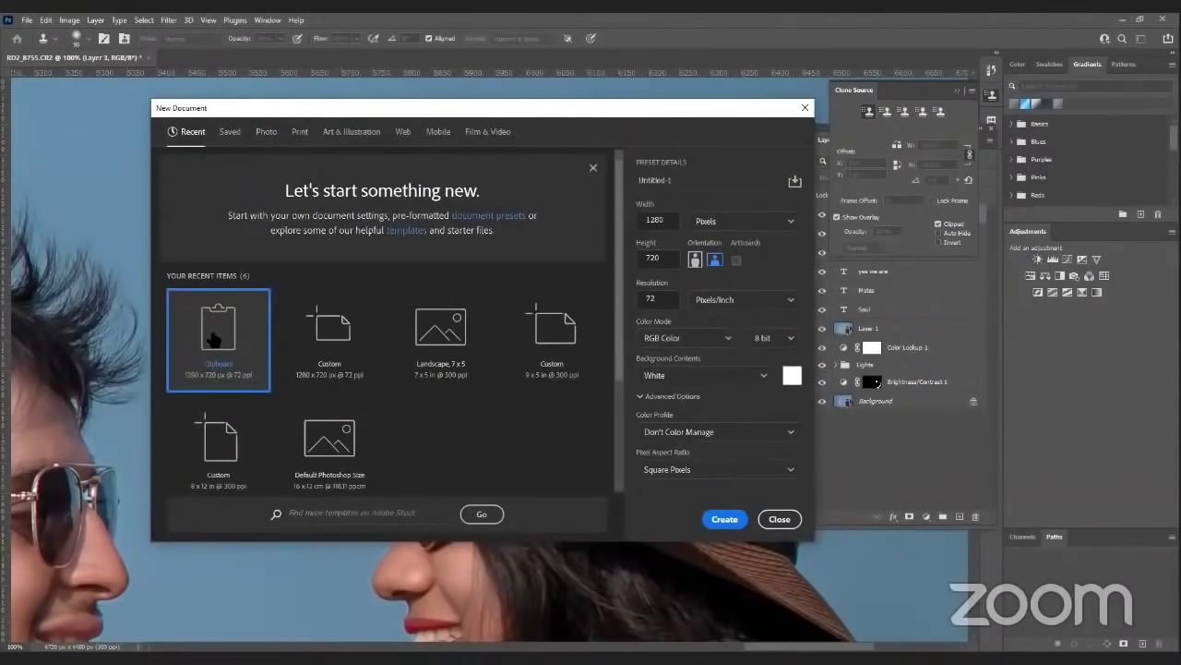
{"action": "double_click", "coordinate": [212, 340]}
{"action": "key", "text": "ctrl+minus"}
{"action": "key", "text": "ctrl+minus"}
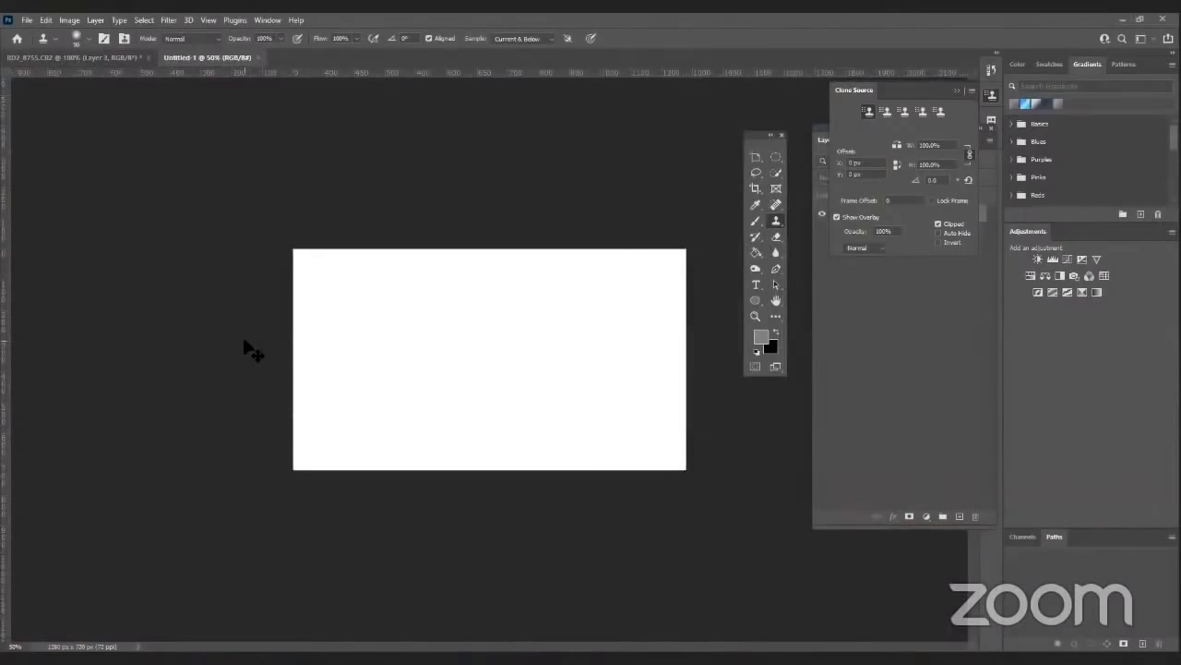
{"action": "key", "text": "ctrl+v"}
{"action": "key", "text": "v"}
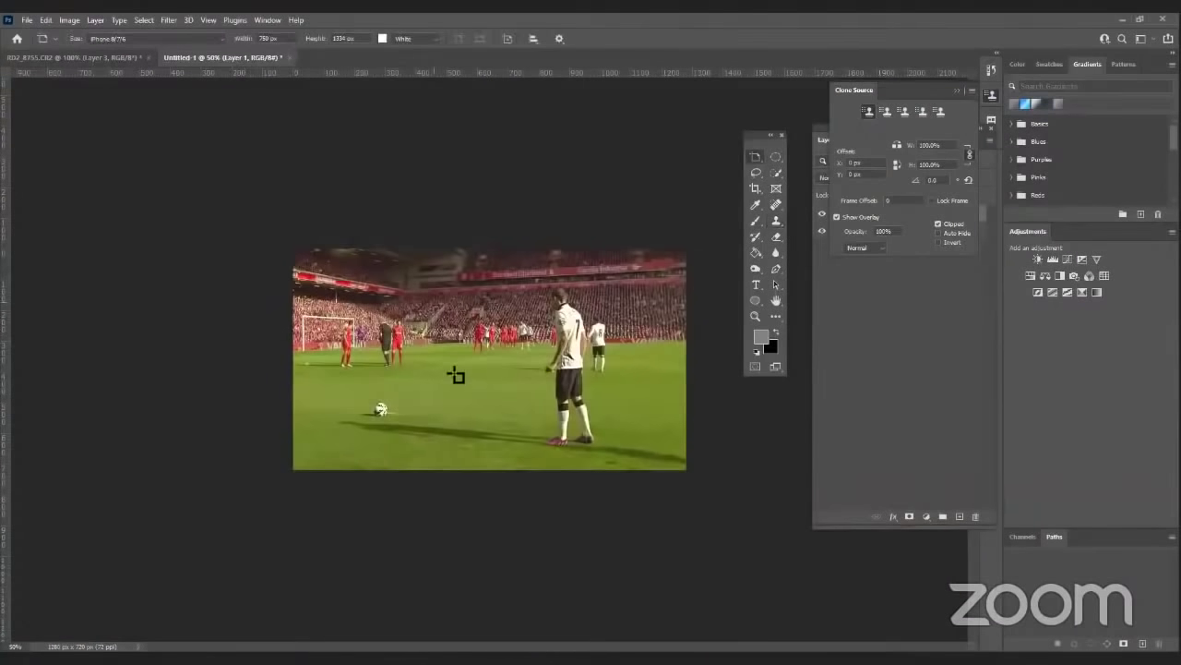
{"action": "left_click_drag", "start_coordinate": [456, 375], "coordinate": [474, 374]}
{"action": "key", "text": "ctrl+z"}
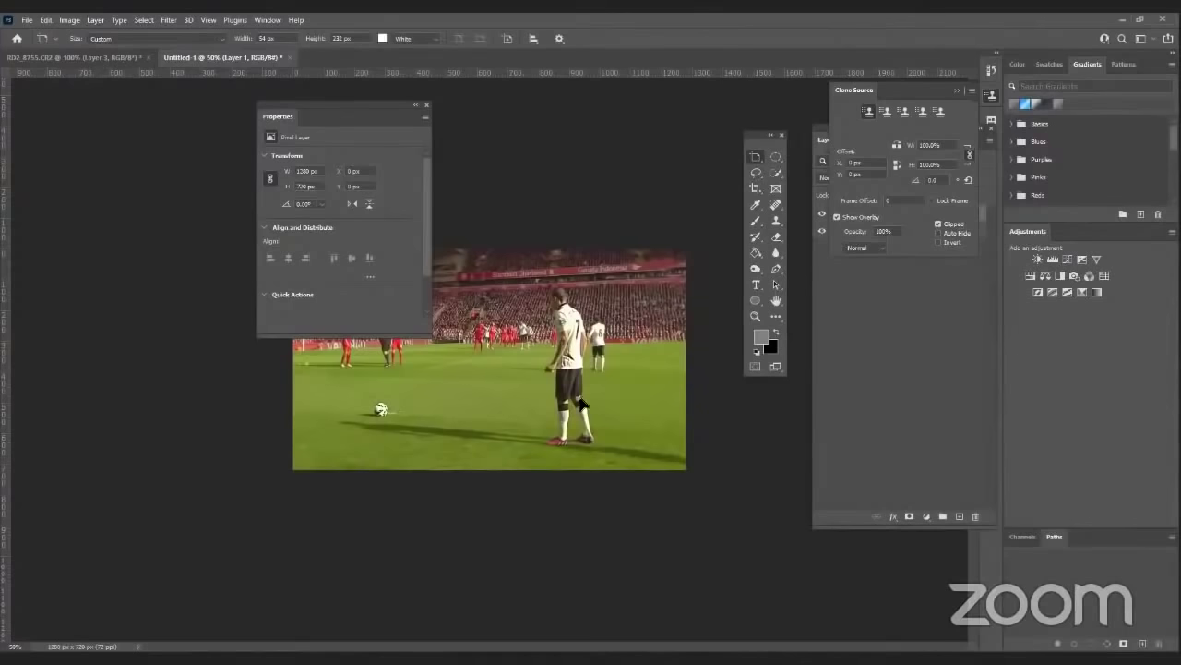
- Move the pasted photo down to expose the white background, and undo the move
{"action": "key", "text": "v"}
{"action": "left_click_drag", "start_coordinate": [605, 364], "coordinate": [600, 408]}
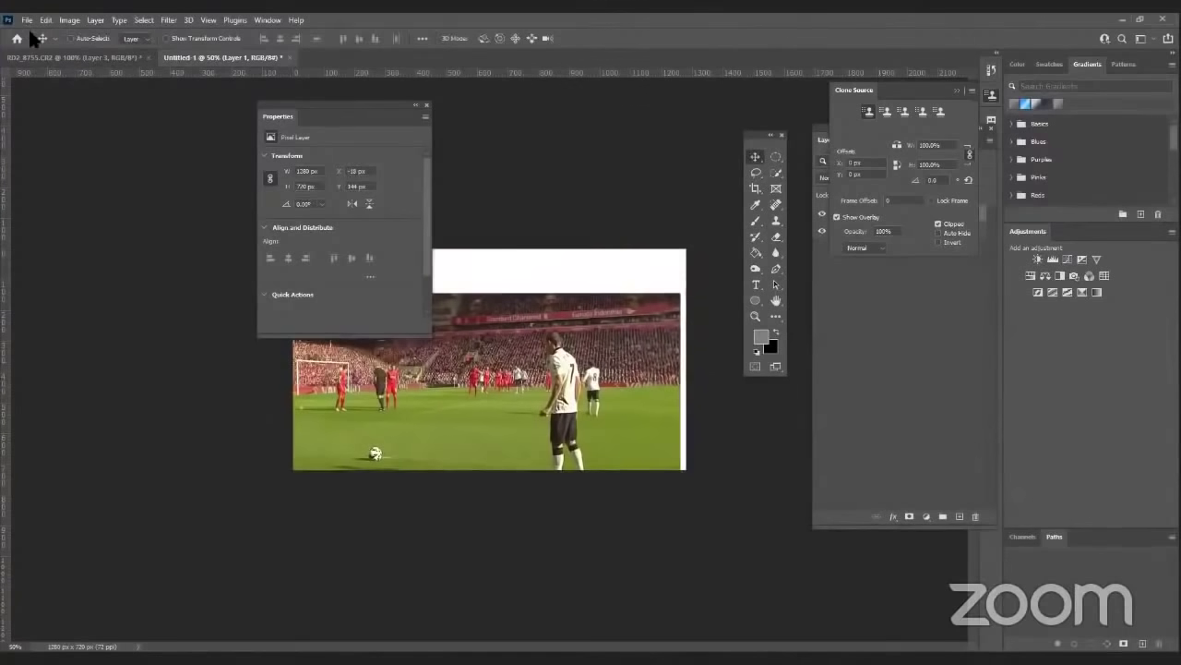
{"action": "key", "text": "ctrl+n"}
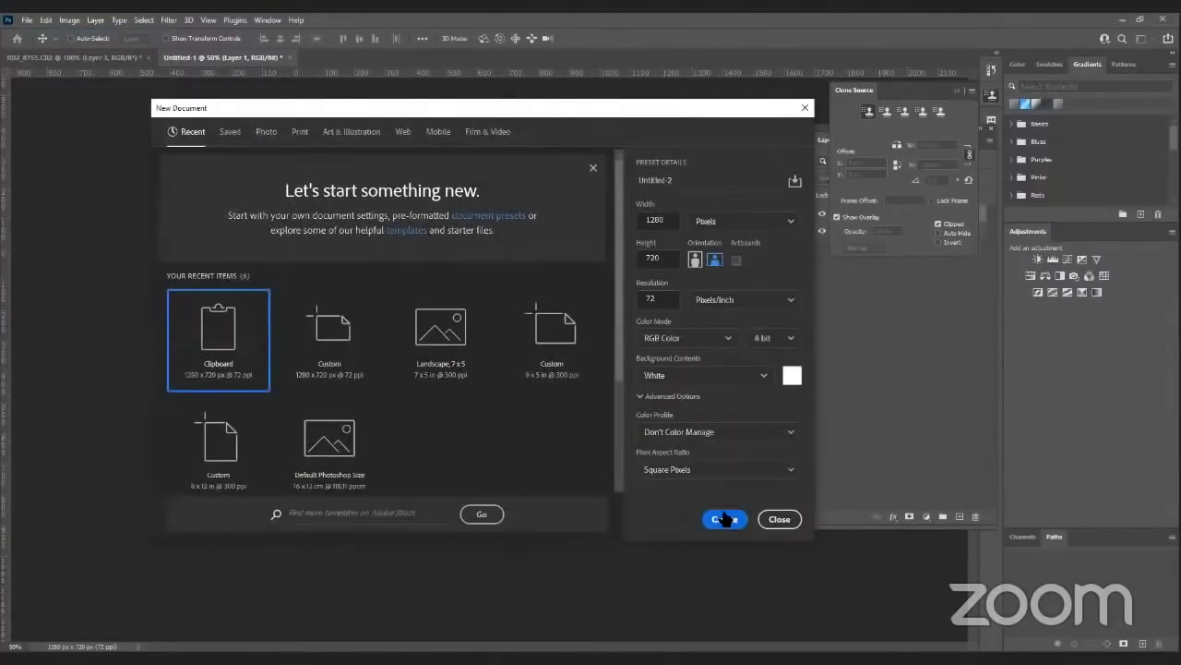
{"action": "left_click", "coordinate": [778, 519]}
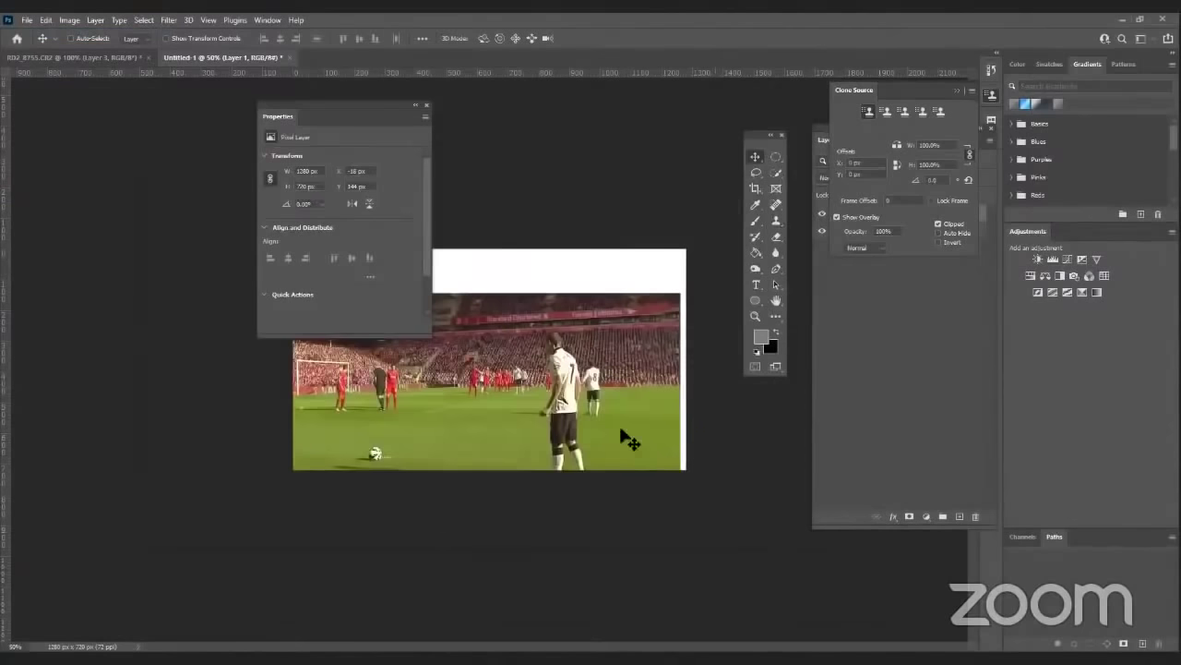
{"action": "key", "text": "ctrl+z"}
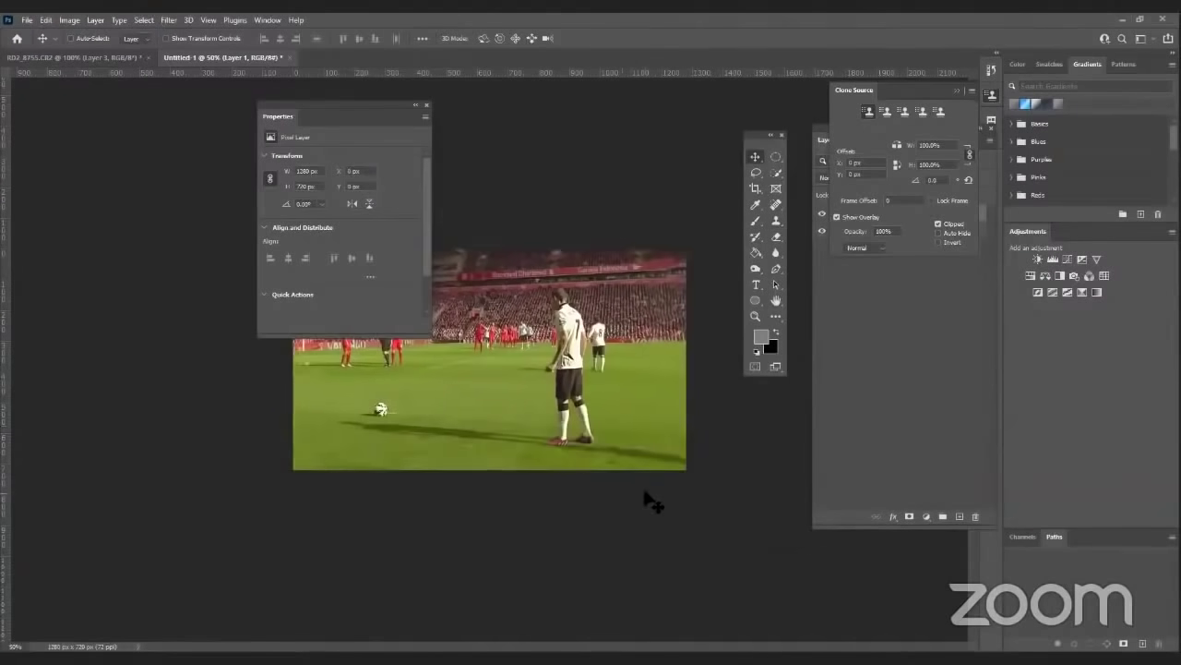